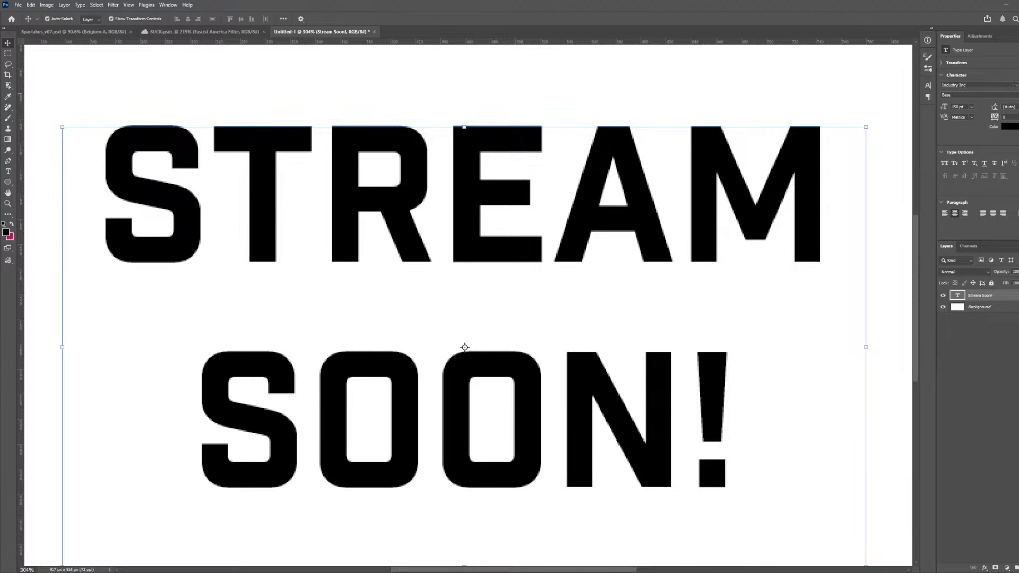
- Switch to the Spartakus_v07.psd document and select the Bleed Prevent layer
click(86, 32)
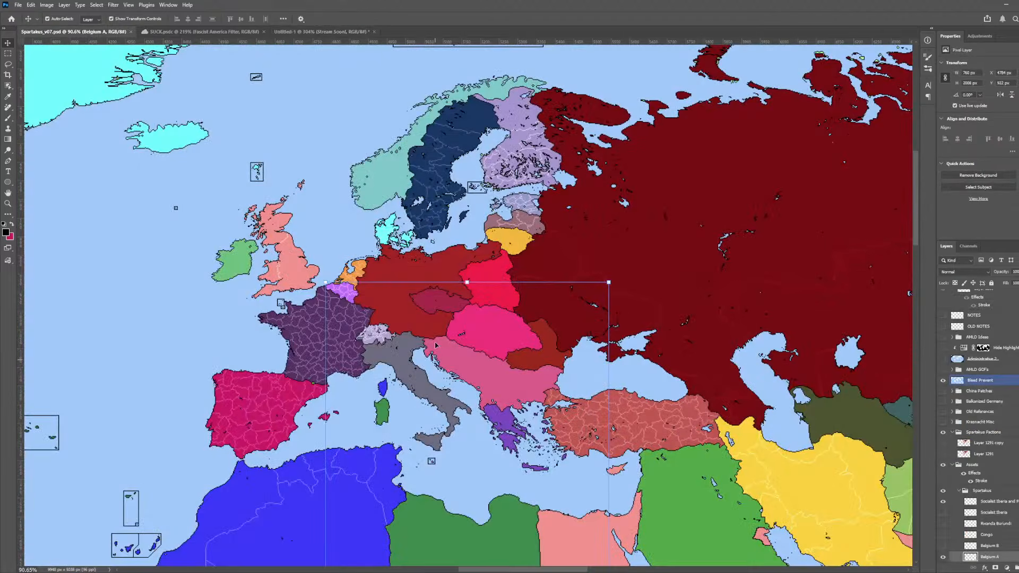
ctrl+click(346, 132)
scroll(347, 345, down, 8)
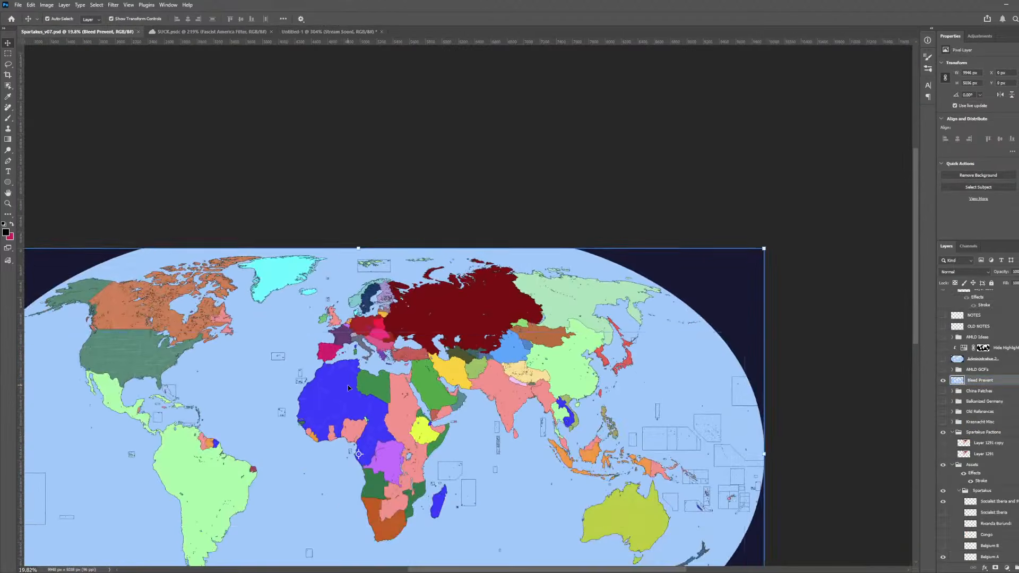
scroll(348, 388, left, 1)
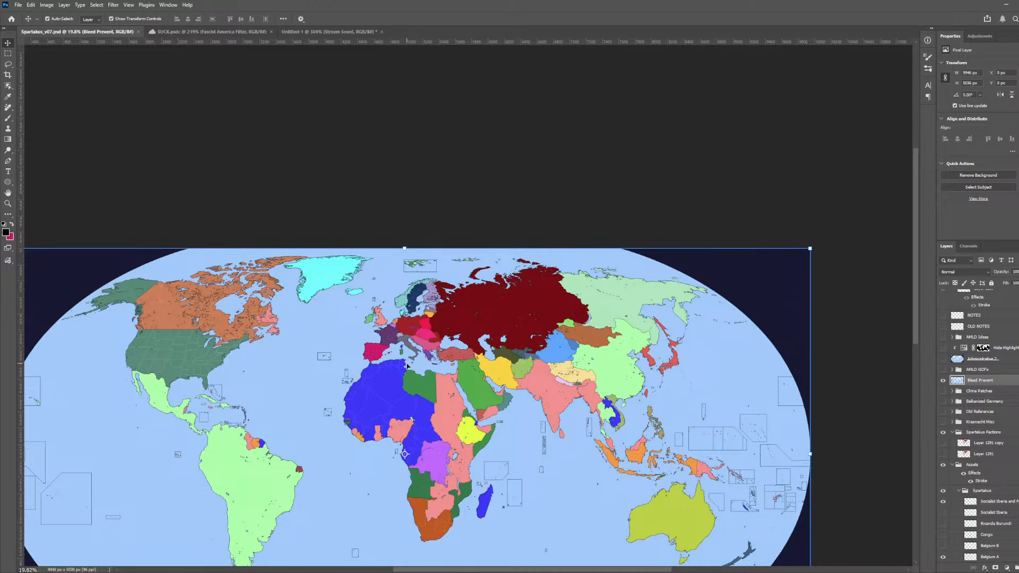
scroll(407, 367, up, 10)
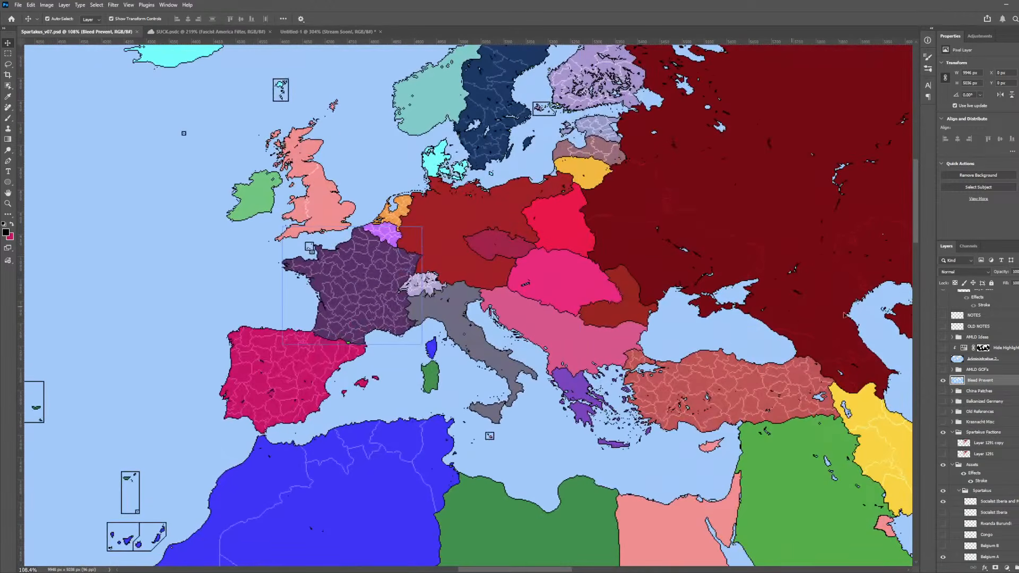
- Make the Notes Stream 1 layer group visible on the map
scroll(962, 430, up, 5)
click(976, 422)
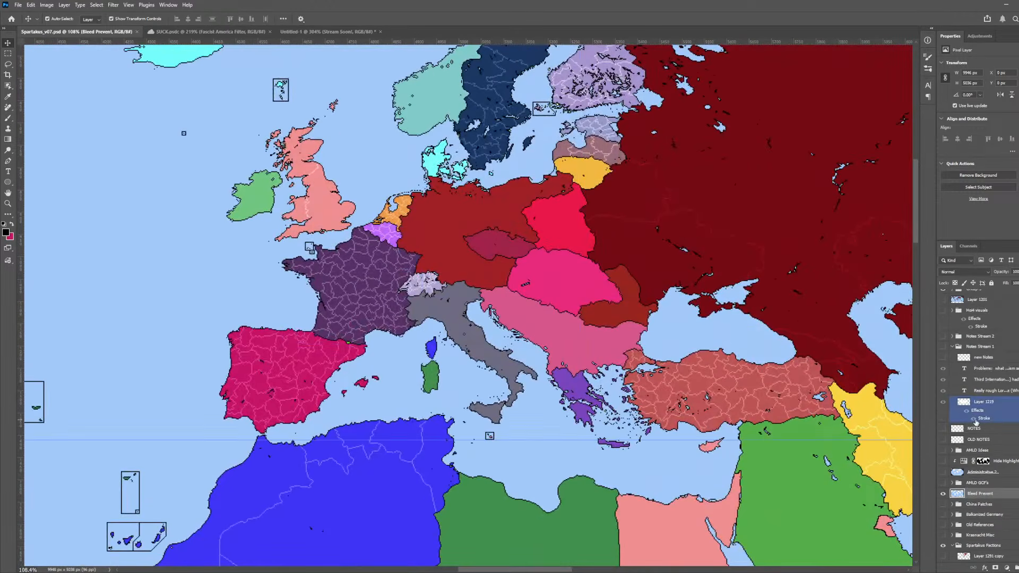
scroll(976, 422, up, 1)
click(943, 352)
- Read the lore notes on the map, covering the rough lore, the Third Internationale and the open problems
scroll(498, 411, down, 2)
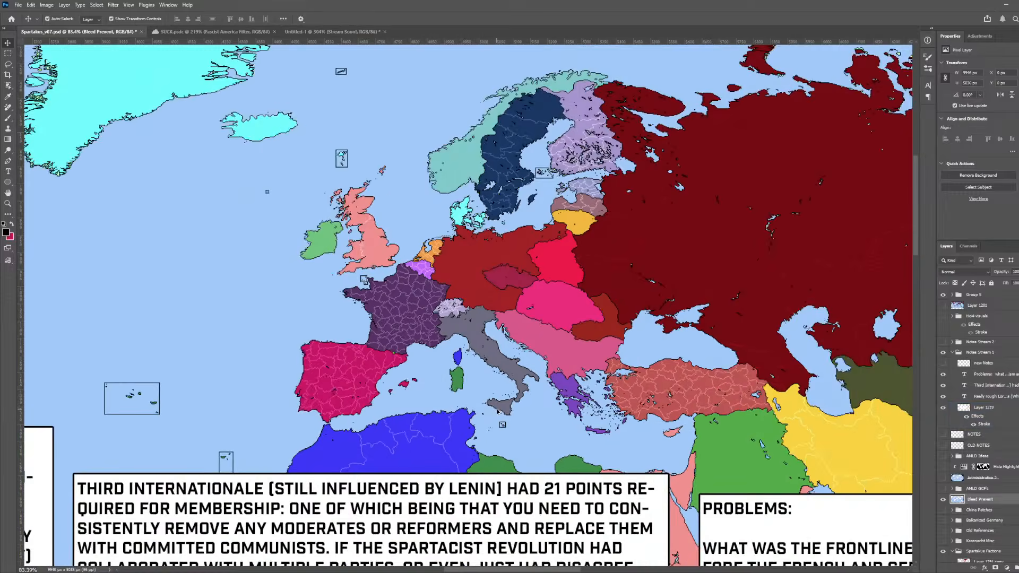
scroll(498, 411, down, 5)
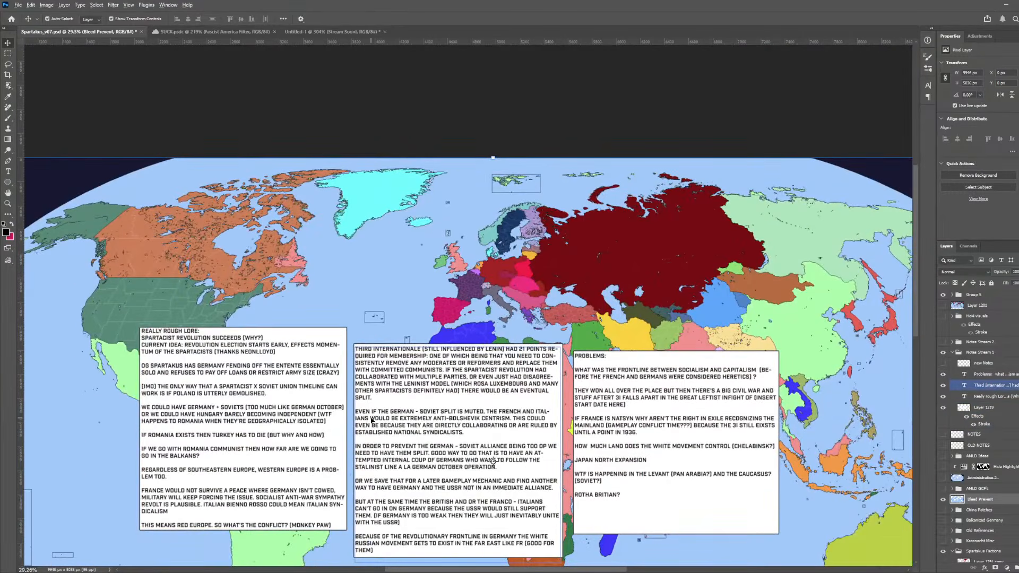
scroll(371, 420, up, 3)
scroll(371, 420, down, 2)
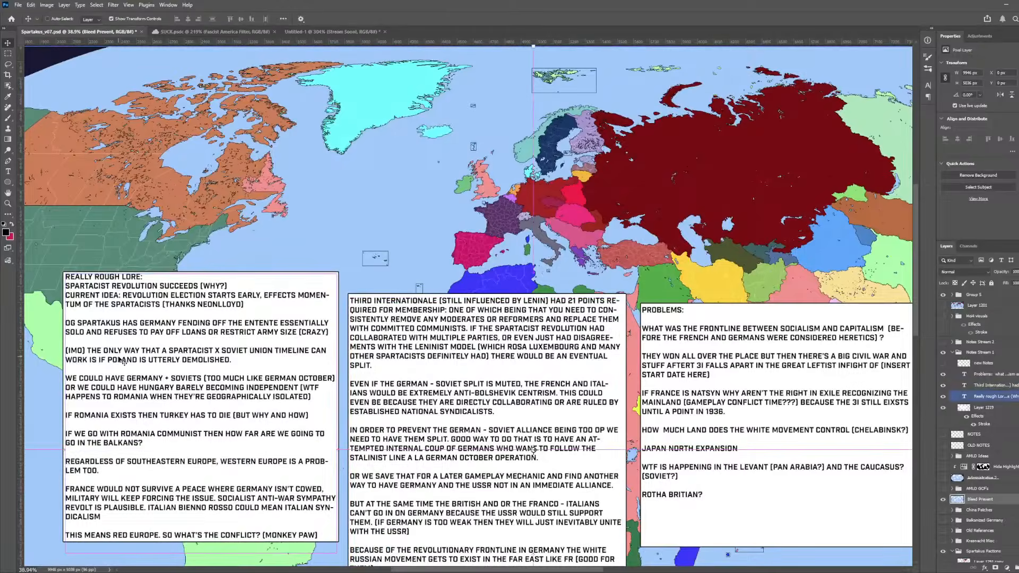
scroll(123, 361, up, 2)
scroll(123, 361, left, 1)
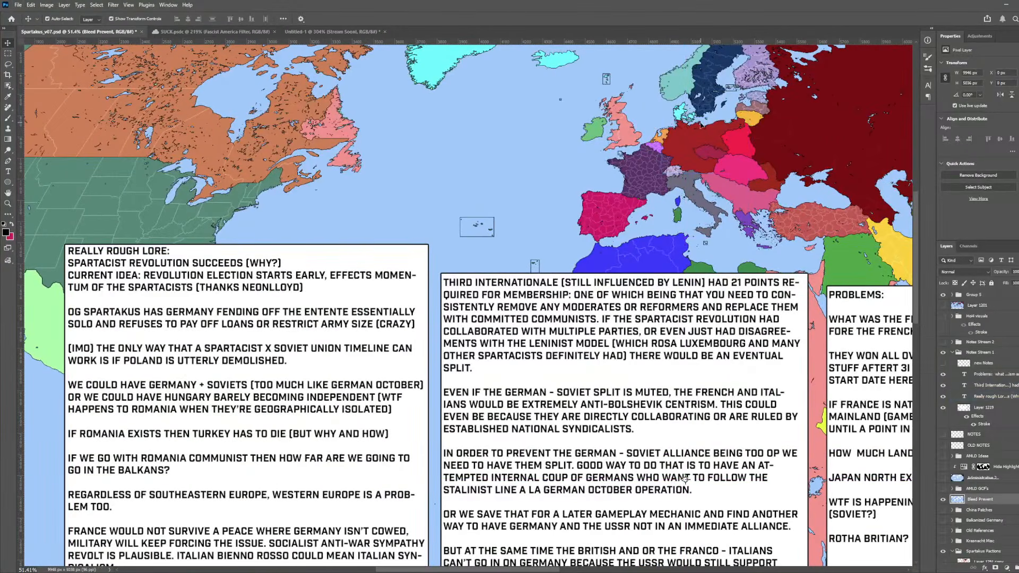
click(276, 304)
click(220, 302)
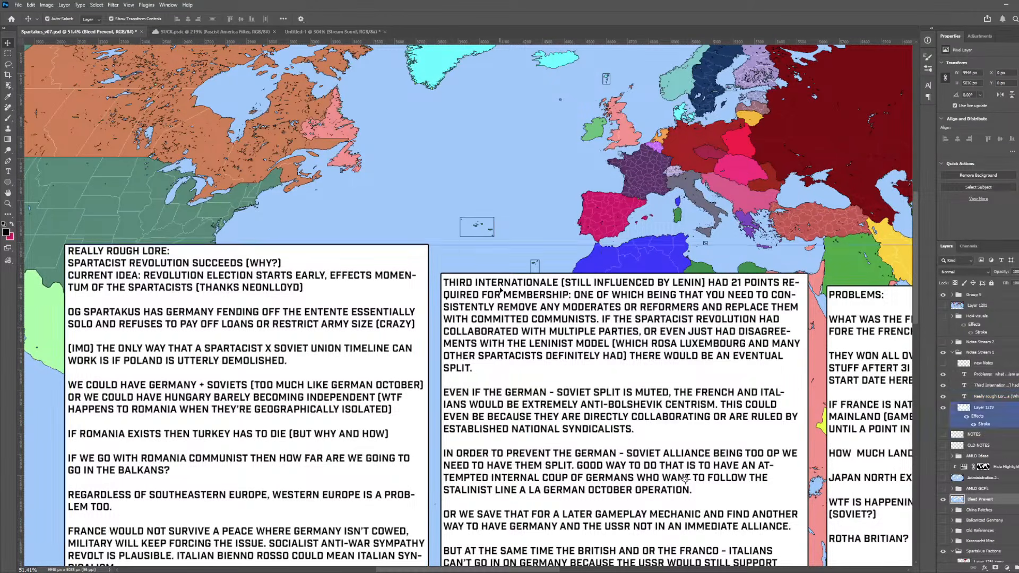
scroll(189, 397, down, 1)
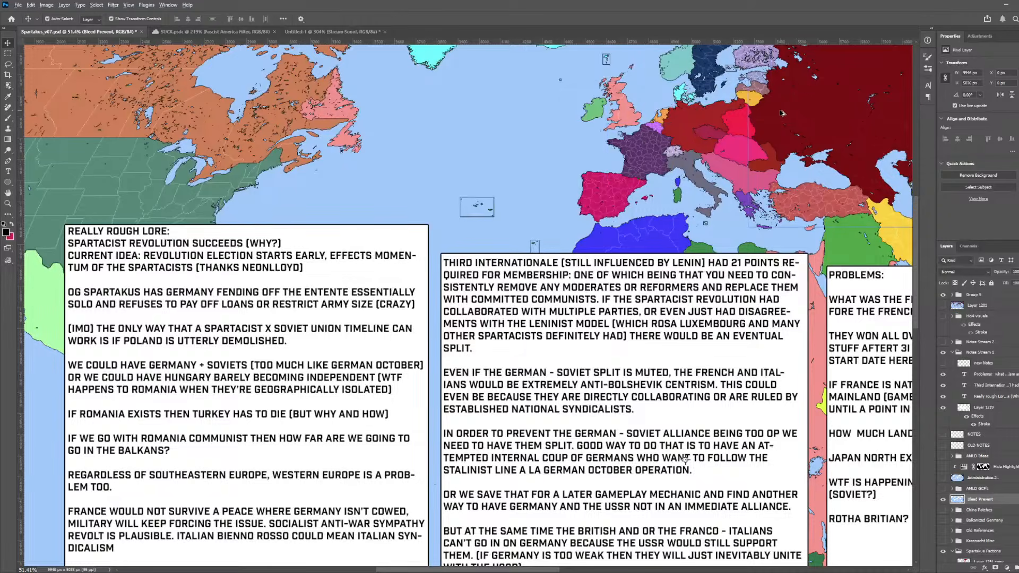
- Examine the world map's countries against the notes, focusing on Germany, France and their Central European neighbours
scroll(780, 113, up, 3)
scroll(696, 163, down, 2)
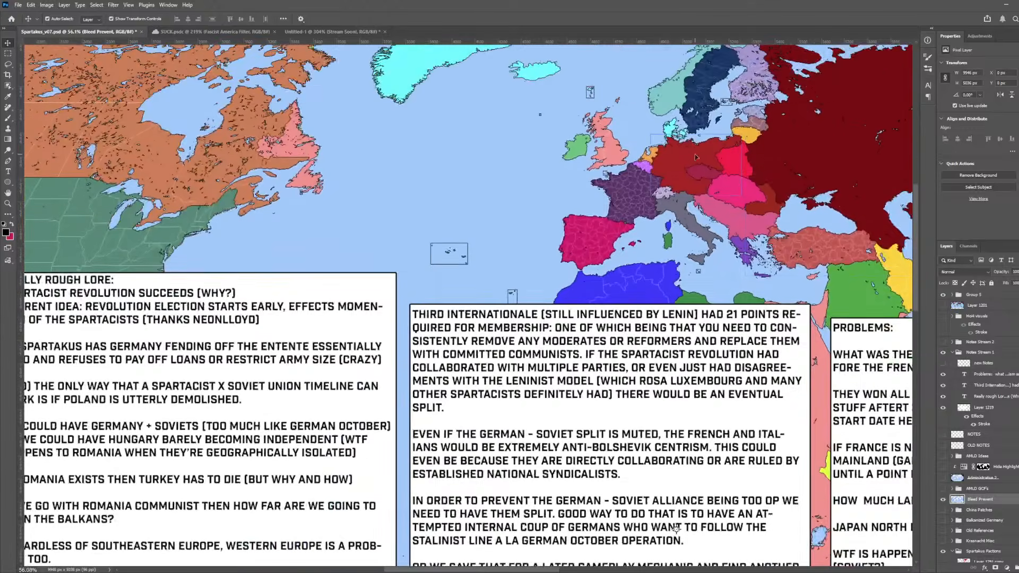
scroll(696, 163, down, 1)
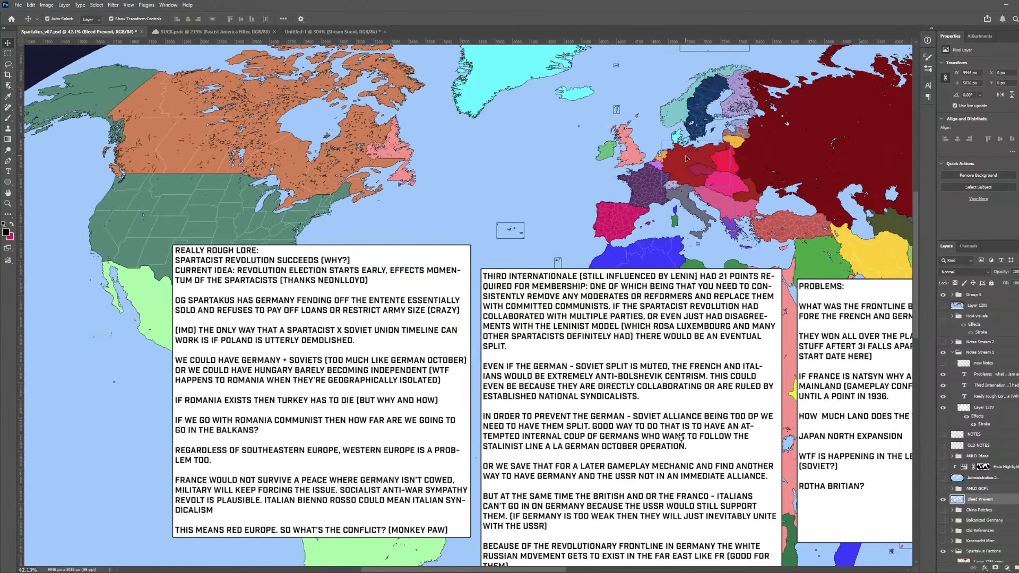
scroll(765, 163, down, 1)
scroll(765, 163, right, 8)
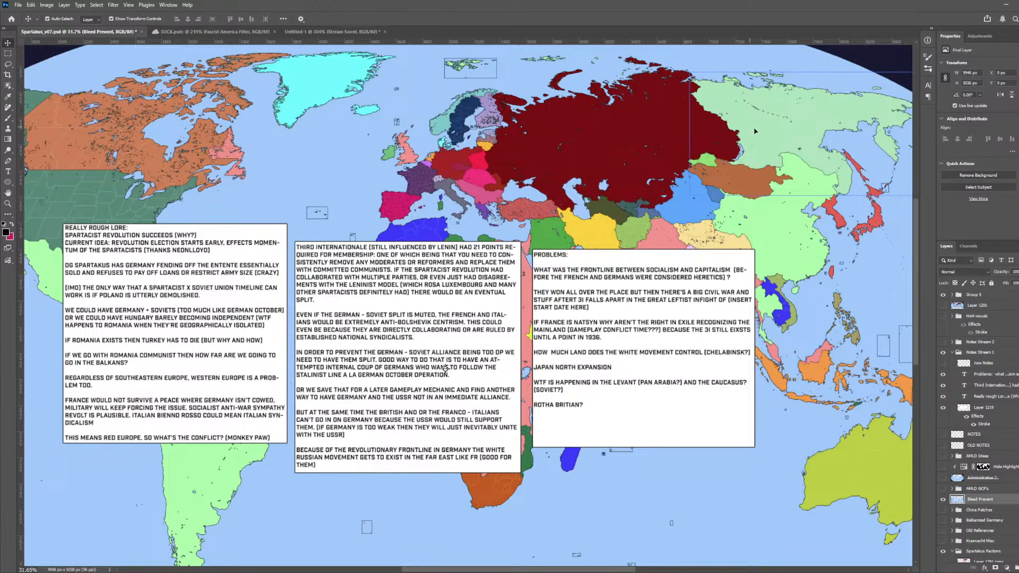
scroll(398, 110, up, 8)
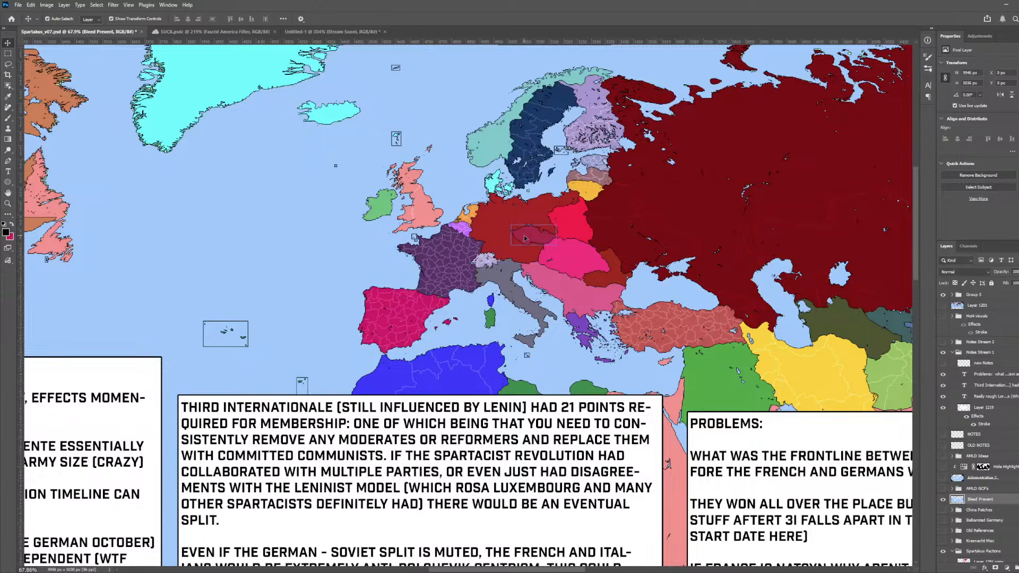
scroll(312, 328, down, 4)
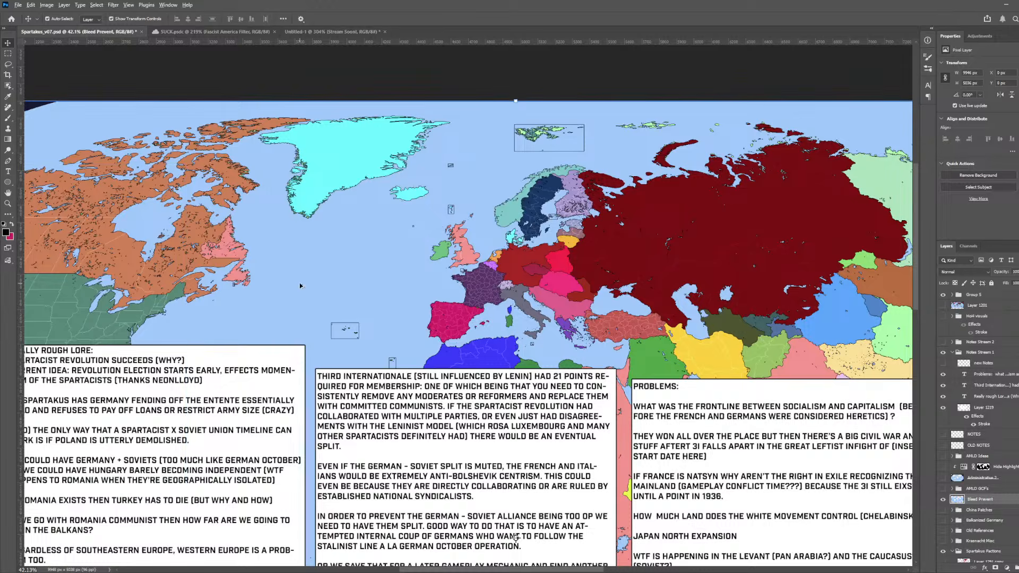
scroll(470, 260, up, 8)
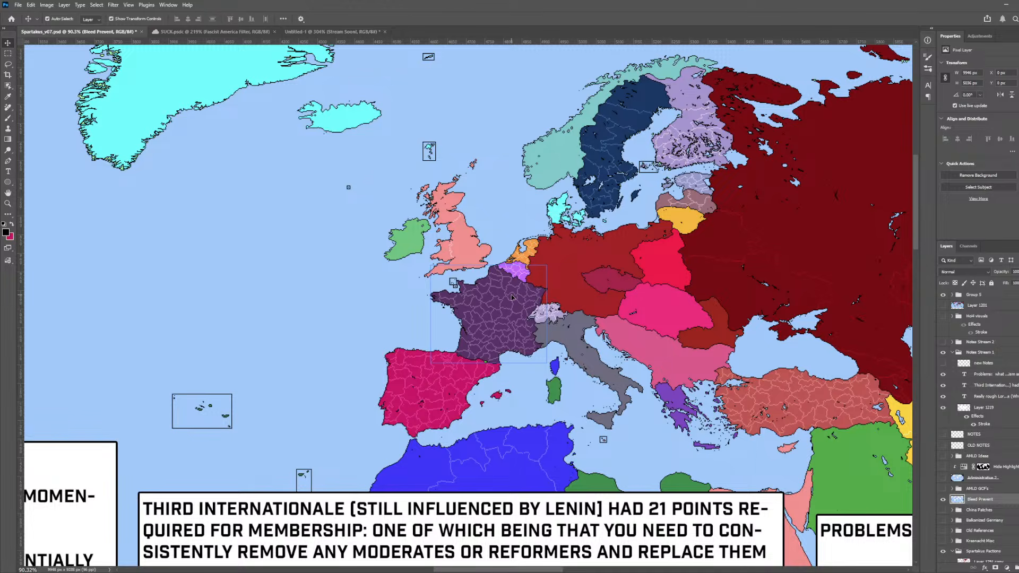
scroll(512, 298, down, 5)
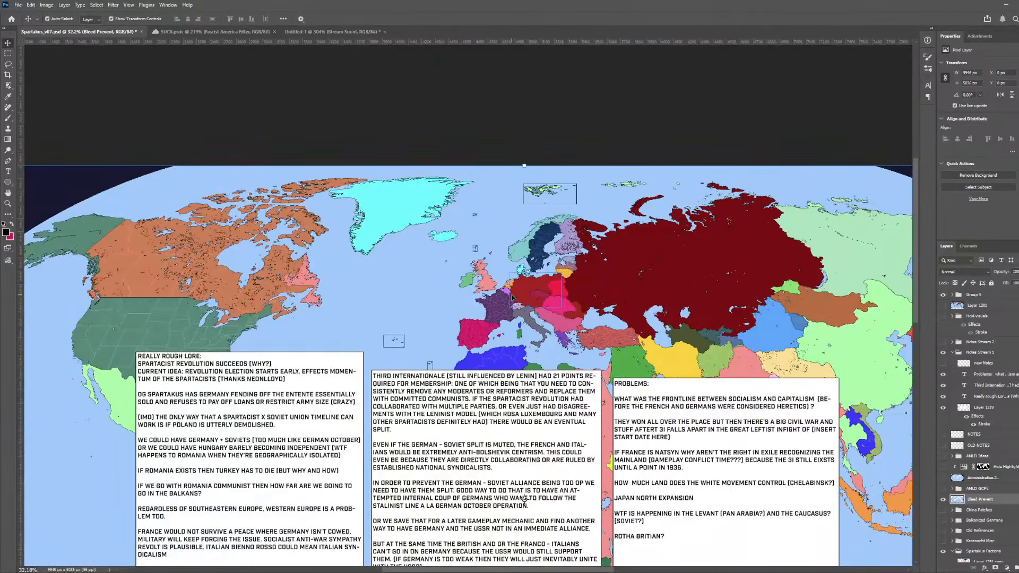
scroll(512, 297, up, 4)
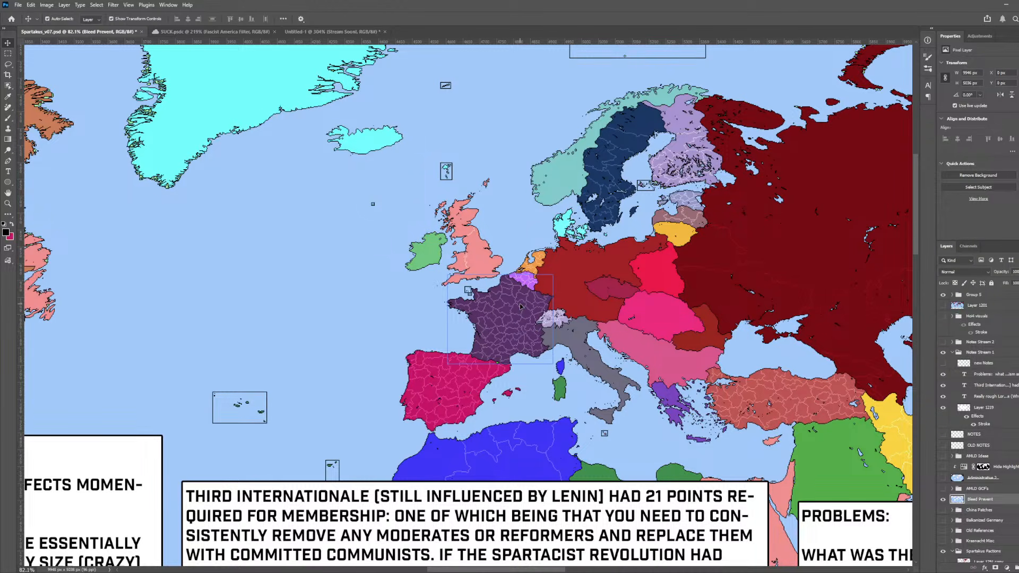
scroll(568, 283, up, 5)
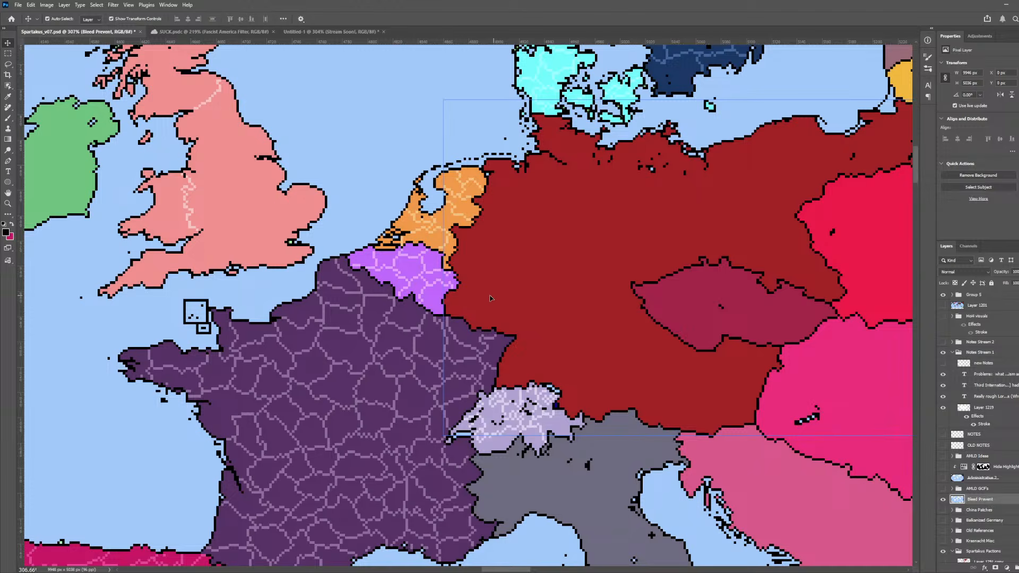
scroll(473, 292, down, 10)
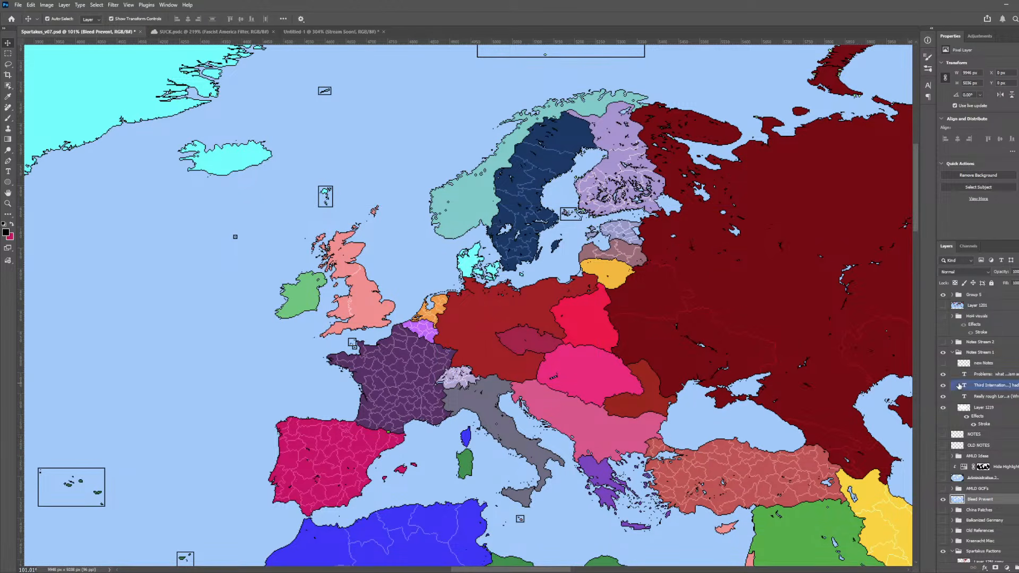
- Make the HoI4 visuals layer group visible on the map
scroll(644, 385, down, 5)
click(944, 316)
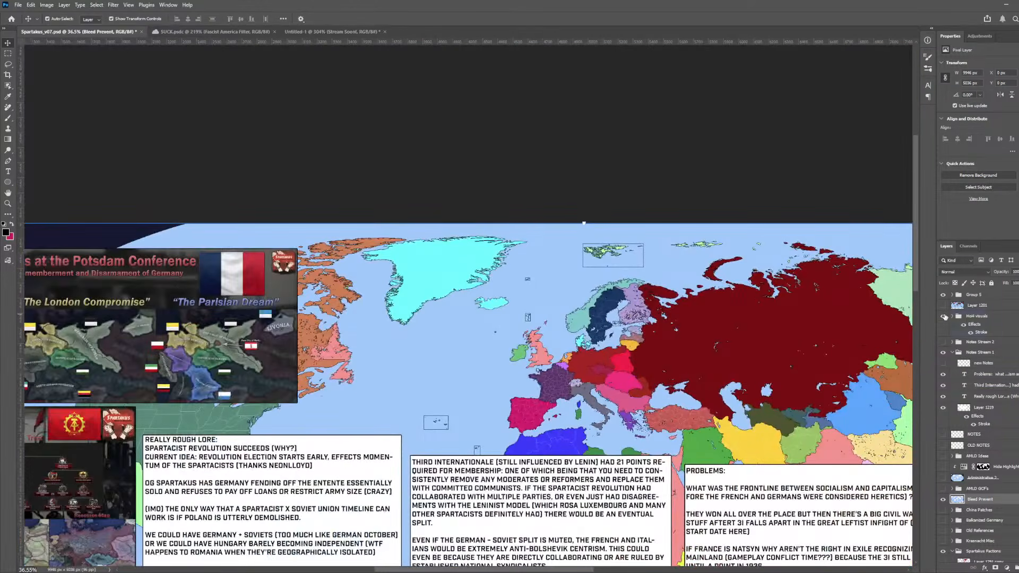
scroll(89, 380, up, 1)
scroll(89, 380, up, 2)
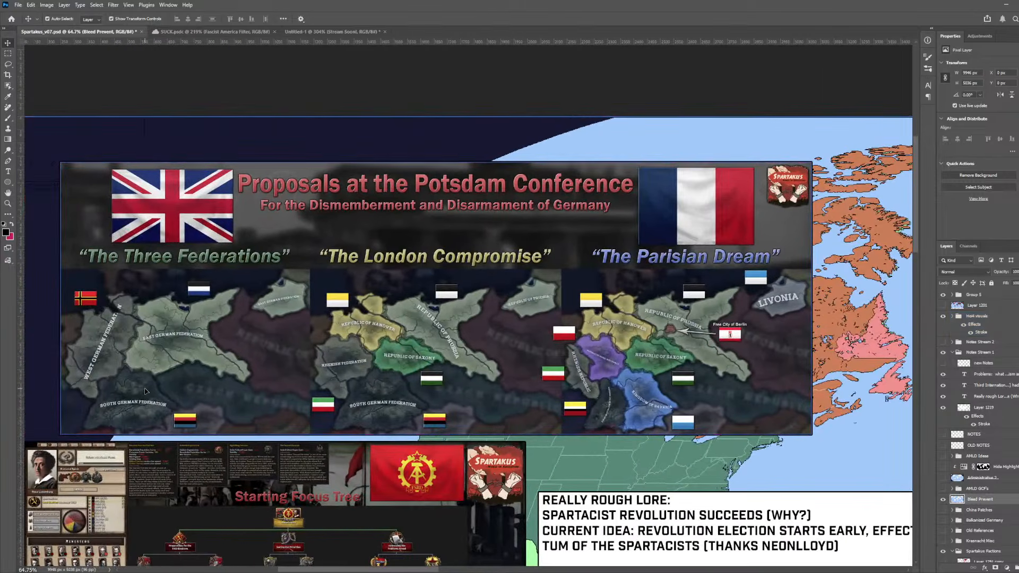
- Examine the Potsdam Conference proposals graphic, comparing the Three Federations, London Compromise and Parisian Dream divisions of Germany
scroll(223, 398, down, 2)
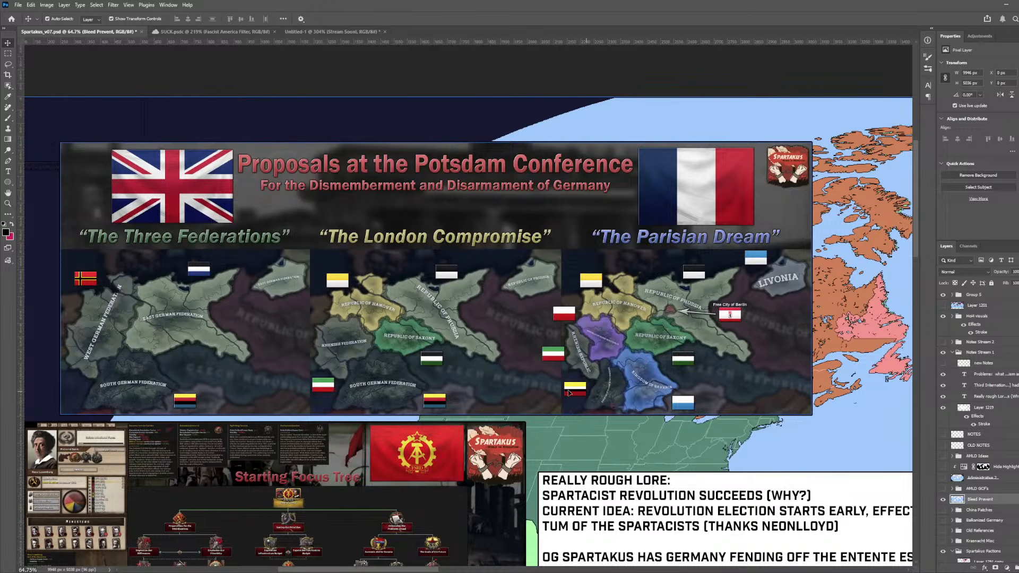
scroll(610, 393, up, 8)
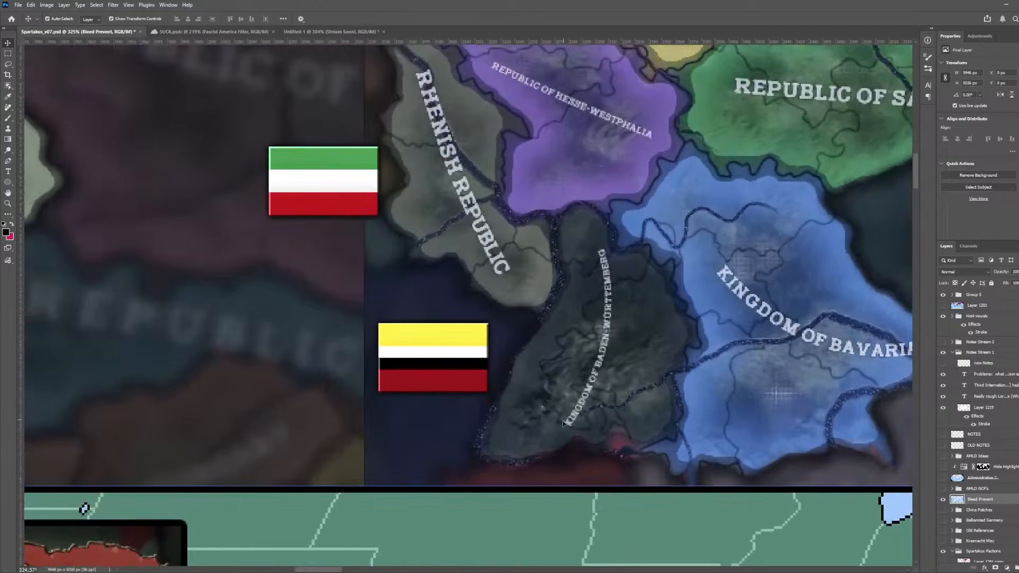
scroll(563, 255, down, 3)
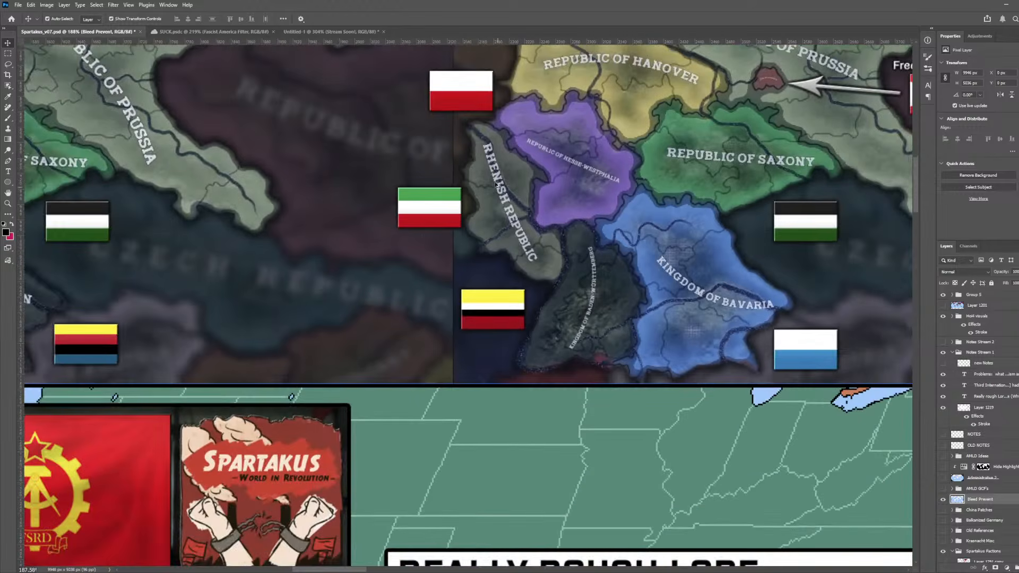
scroll(547, 253, down, 4)
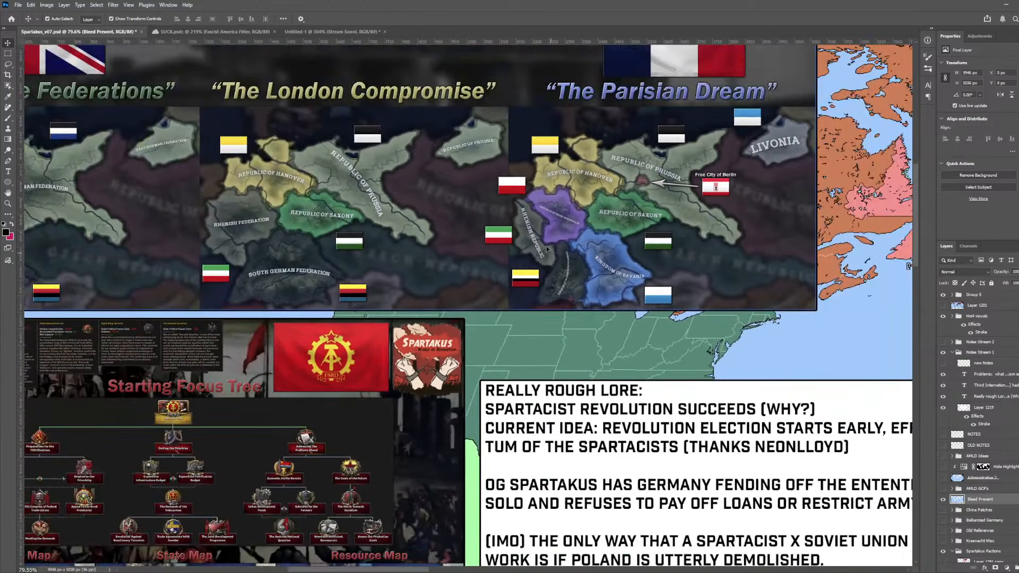
scroll(549, 266, up, 3)
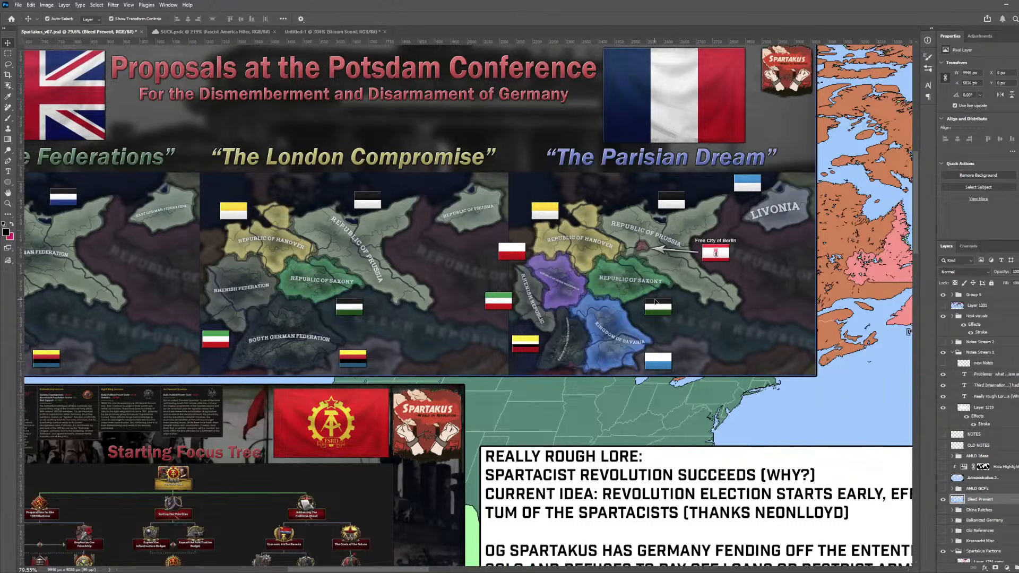
scroll(575, 264, down, 3)
scroll(366, 223, up, 3)
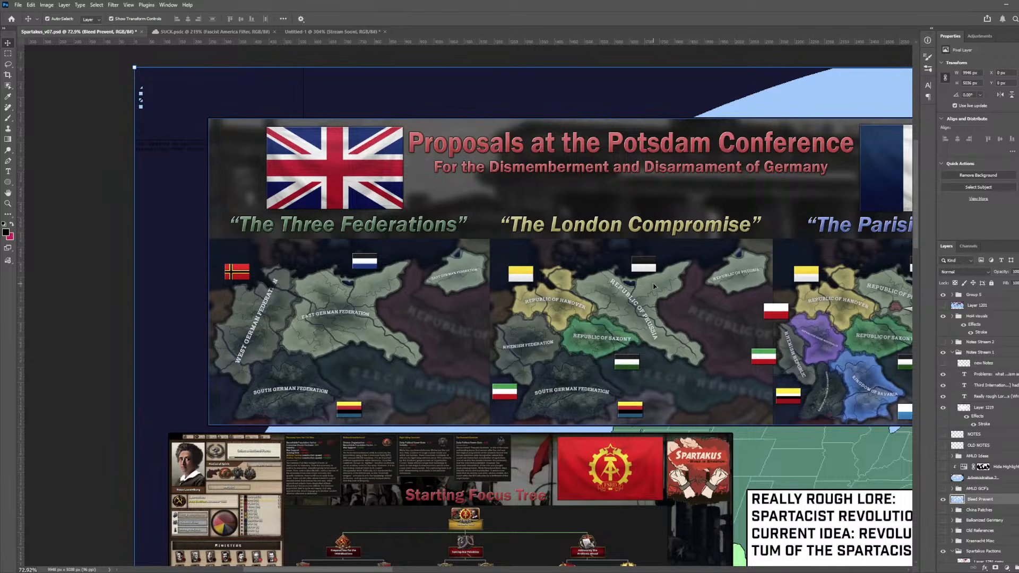
scroll(653, 286, right, 2)
scroll(559, 446, down, 3)
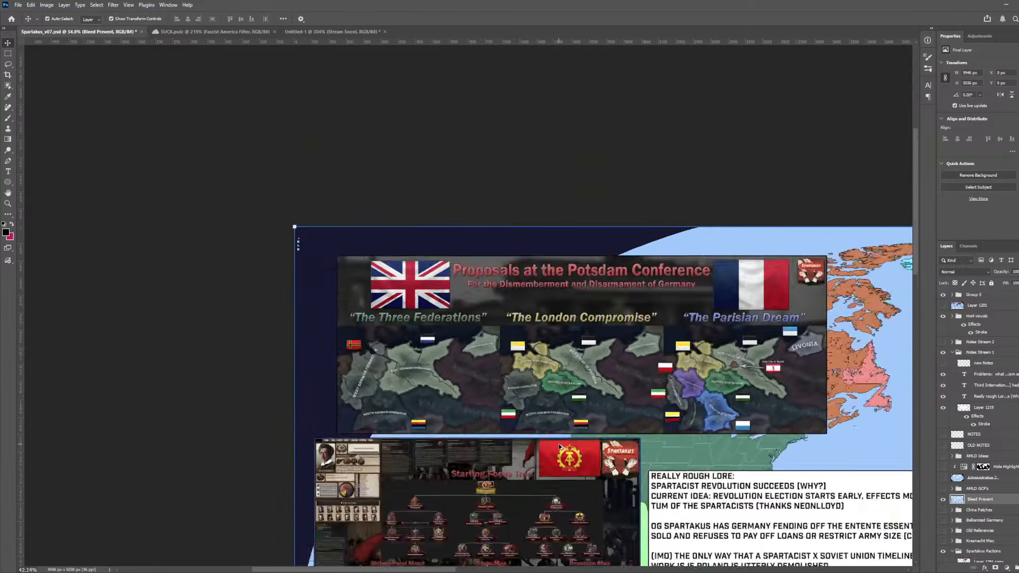
scroll(559, 447, down, 5)
scroll(475, 447, up, 4)
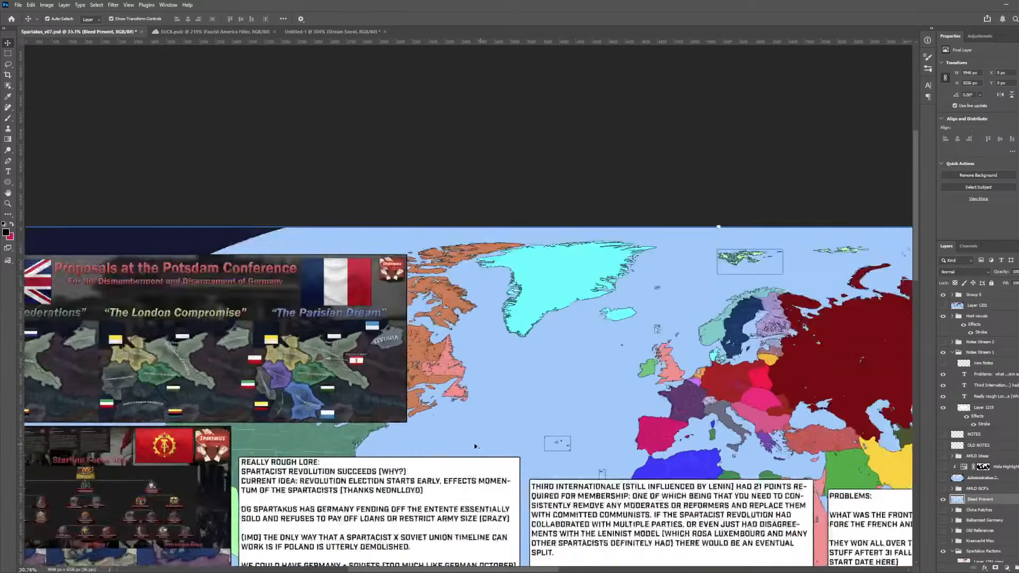
- Inspect the Starting Focus Tree graphic with its Victory Point Map and State Map of Germany
scroll(475, 446, down, 2)
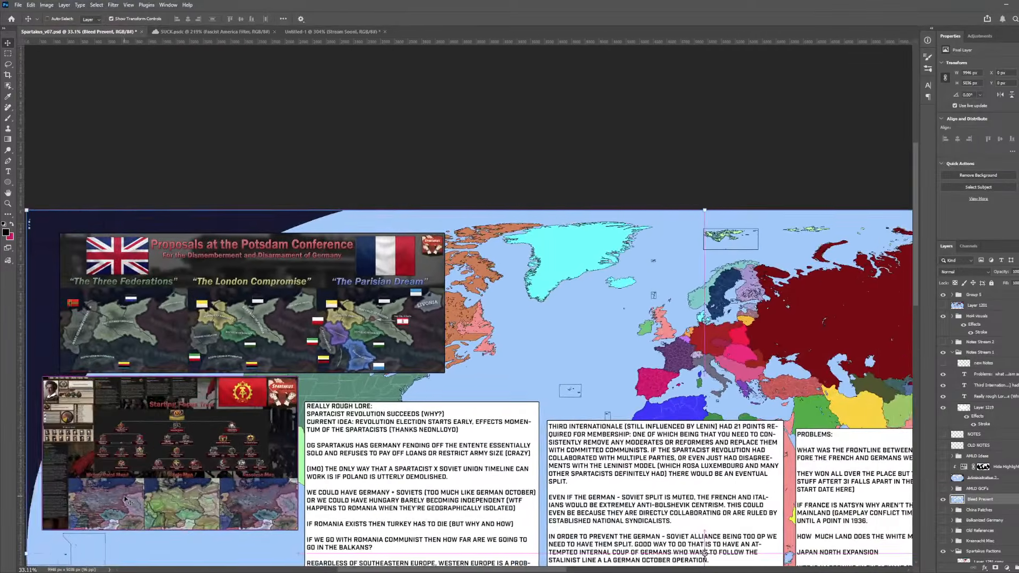
scroll(125, 500, up, 12)
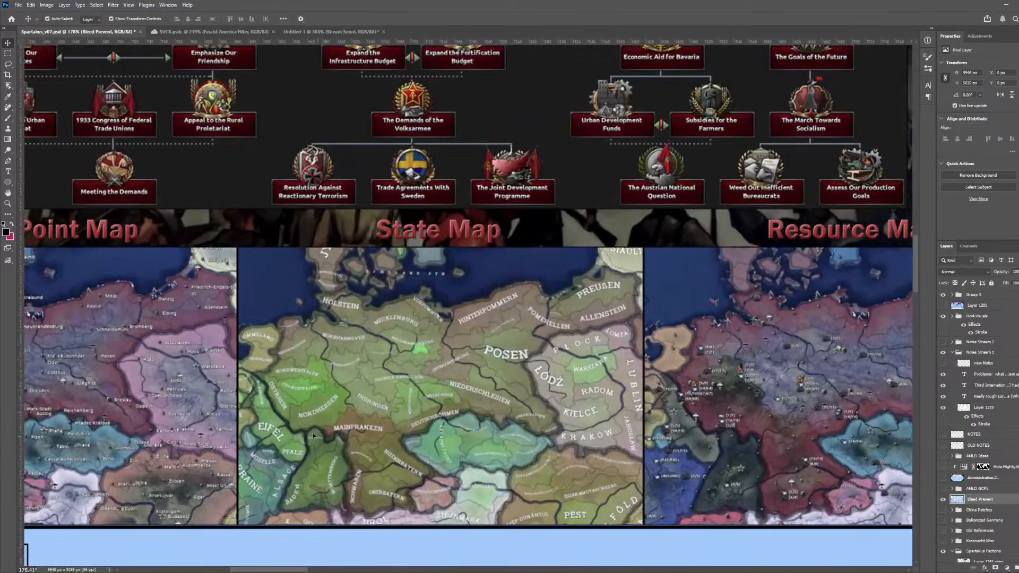
scroll(275, 420, down, 2)
scroll(62, 415, up, 4)
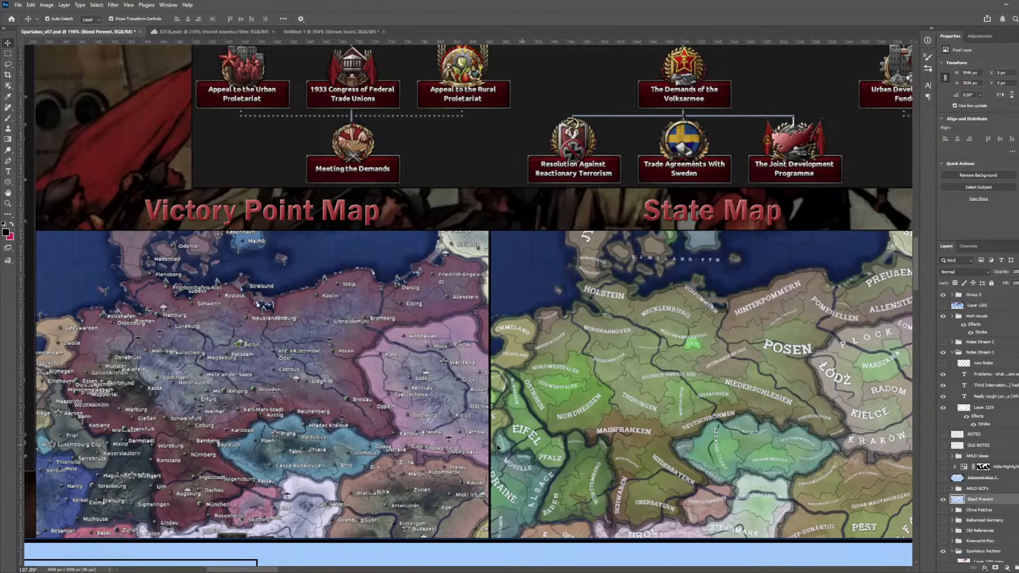
scroll(727, 461, down, 5)
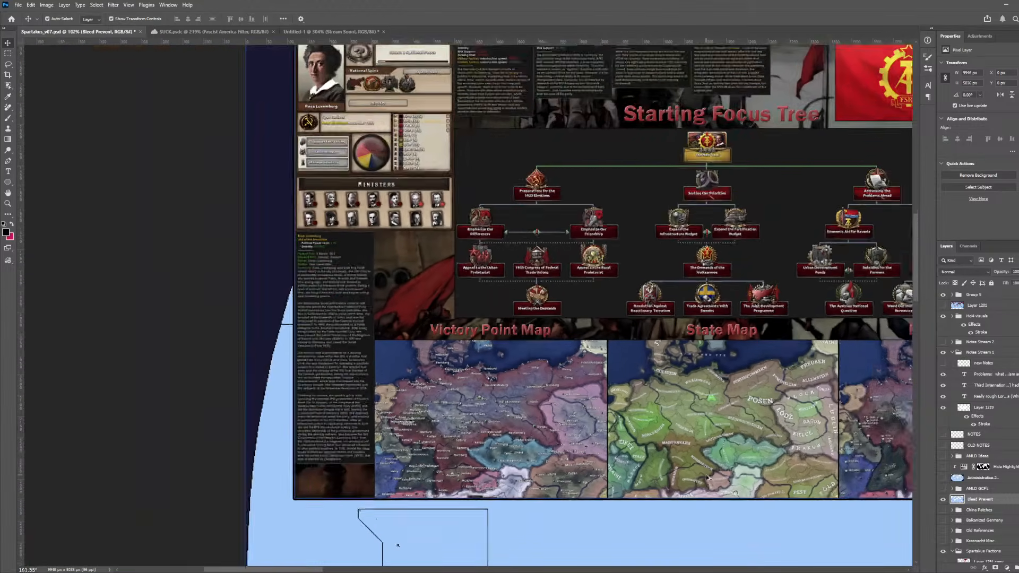
- Inspect the Resource Map of Germany and its neighbours in the Starting Focus Tree graphic
scroll(708, 477, right, 5)
scroll(821, 482, up, 3)
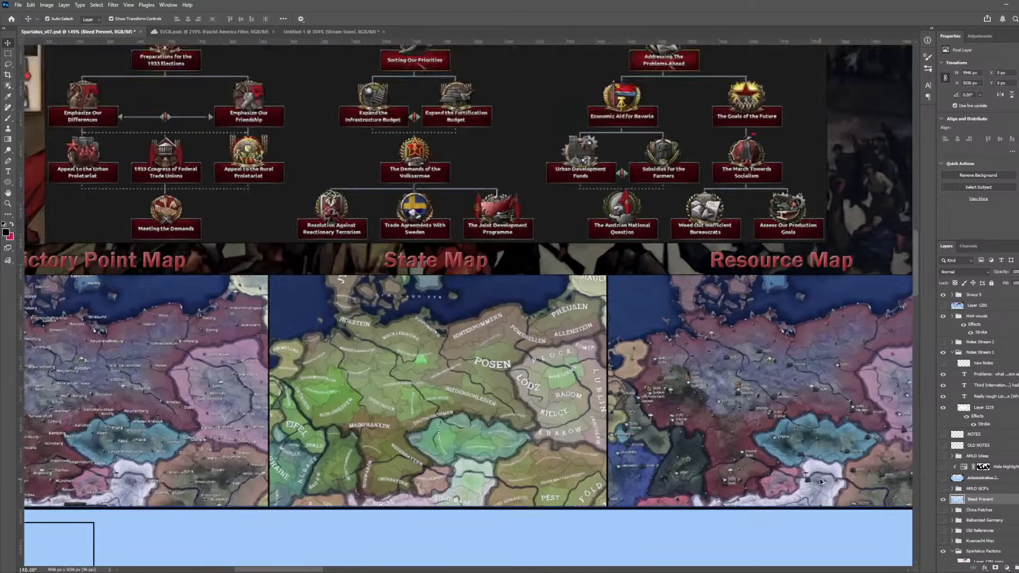
scroll(821, 482, up, 5)
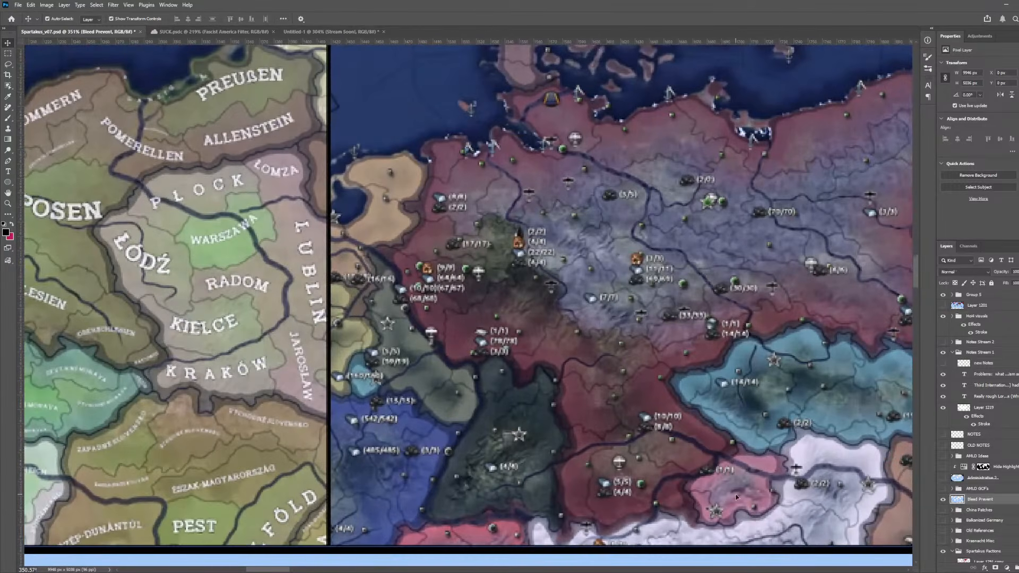
scroll(737, 505, down, 8)
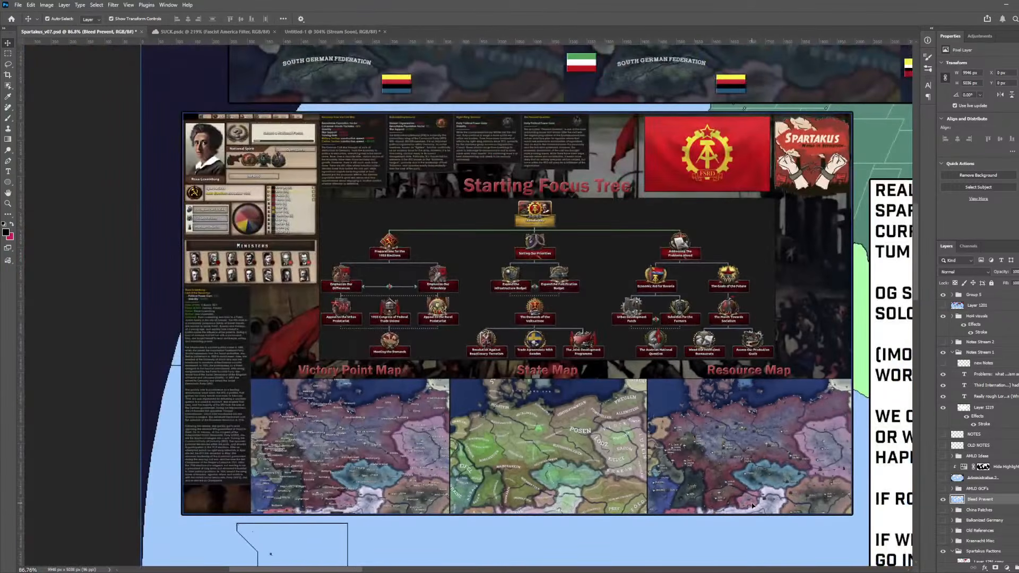
scroll(674, 427, down, 9)
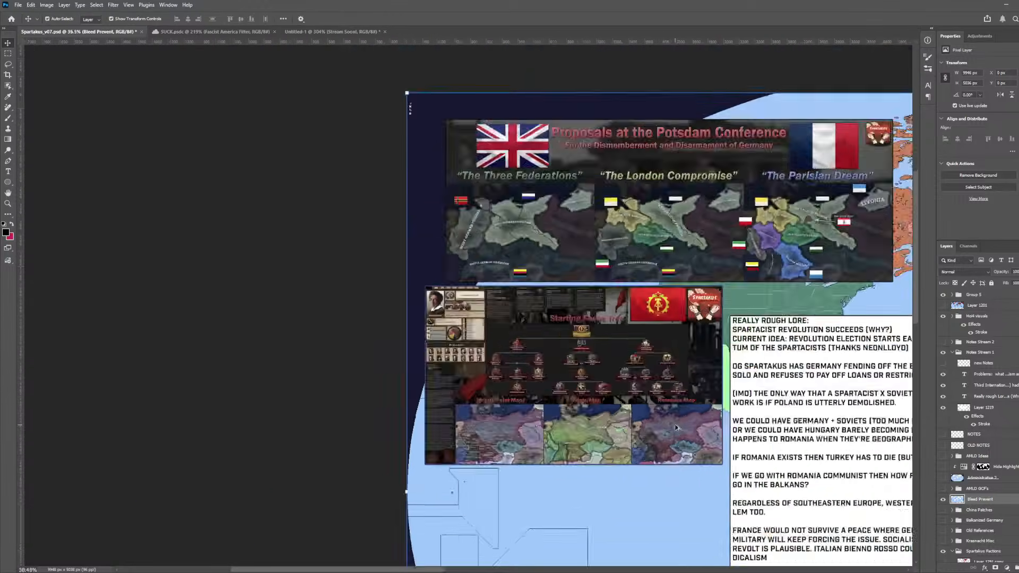
- Examine Europe on the world map alongside the Potsdam Conference graphic and the three lore note boxes
scroll(723, 420, up, 6)
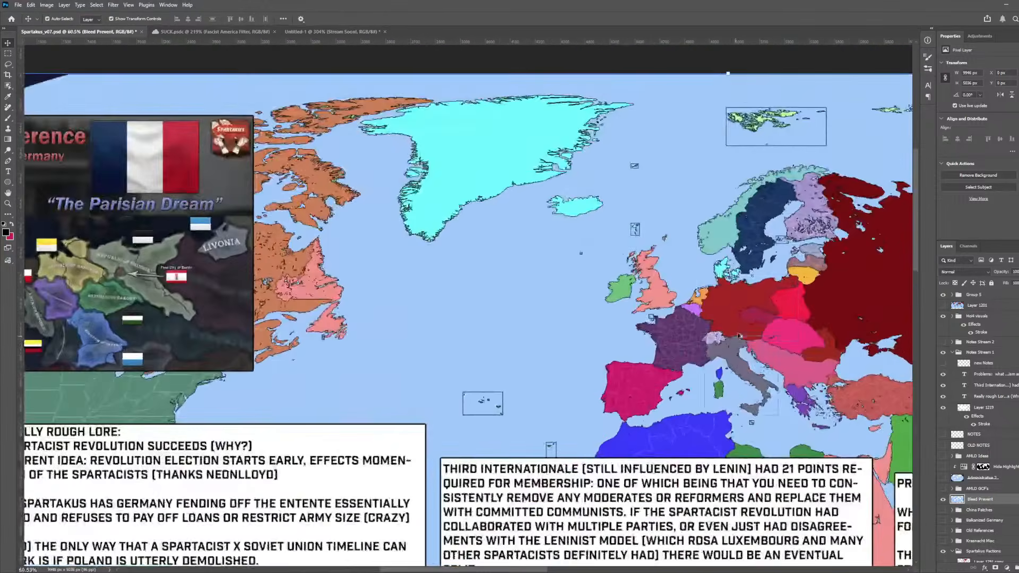
scroll(552, 418, down, 2)
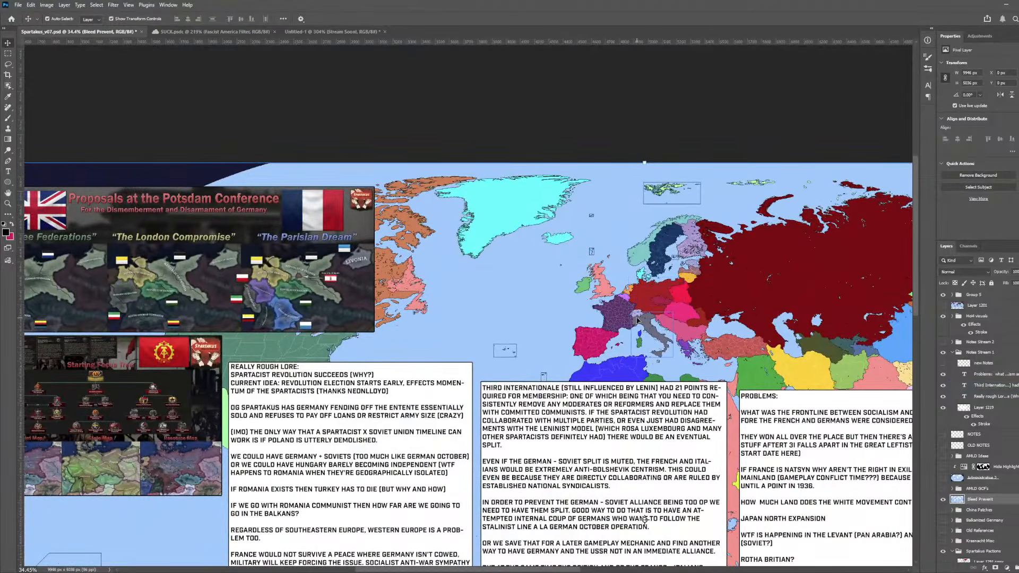
drag(637, 320, 578, 248)
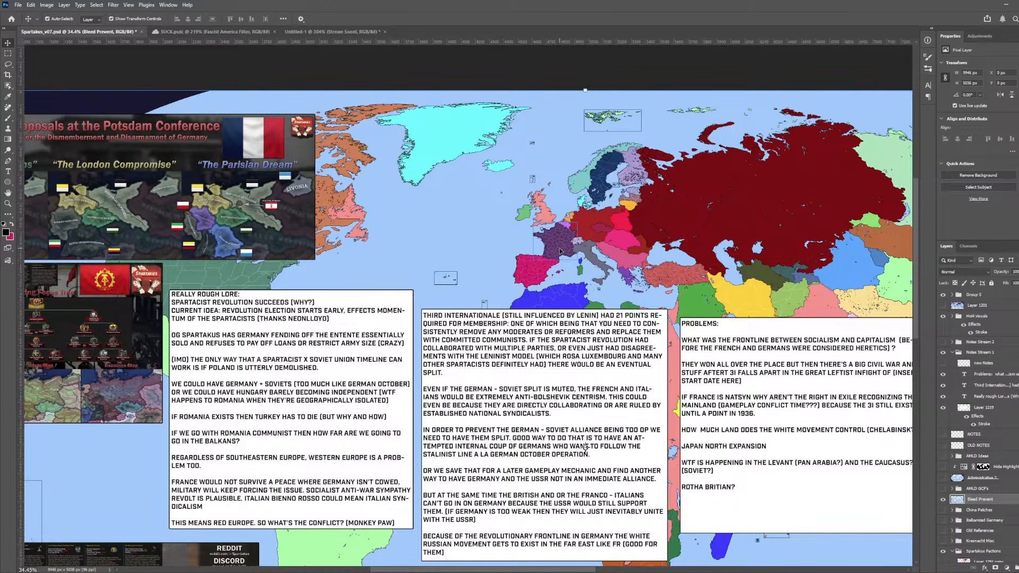
scroll(319, 345, down, 2)
scroll(266, 350, left, 5)
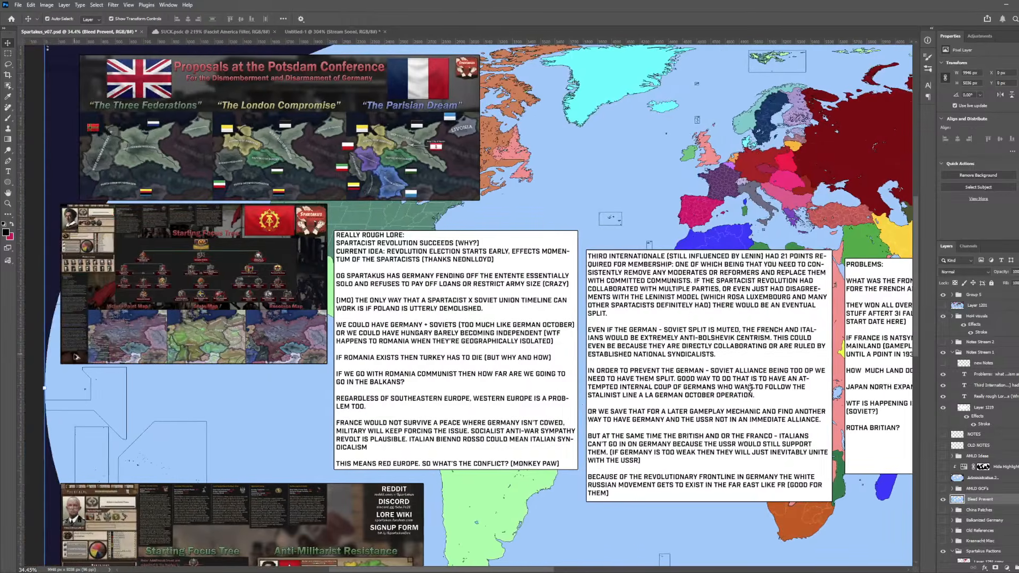
- Inspect the cities and borders on the Victory Point Map beneath the Starting Focus Tree
scroll(89, 345, up, 10)
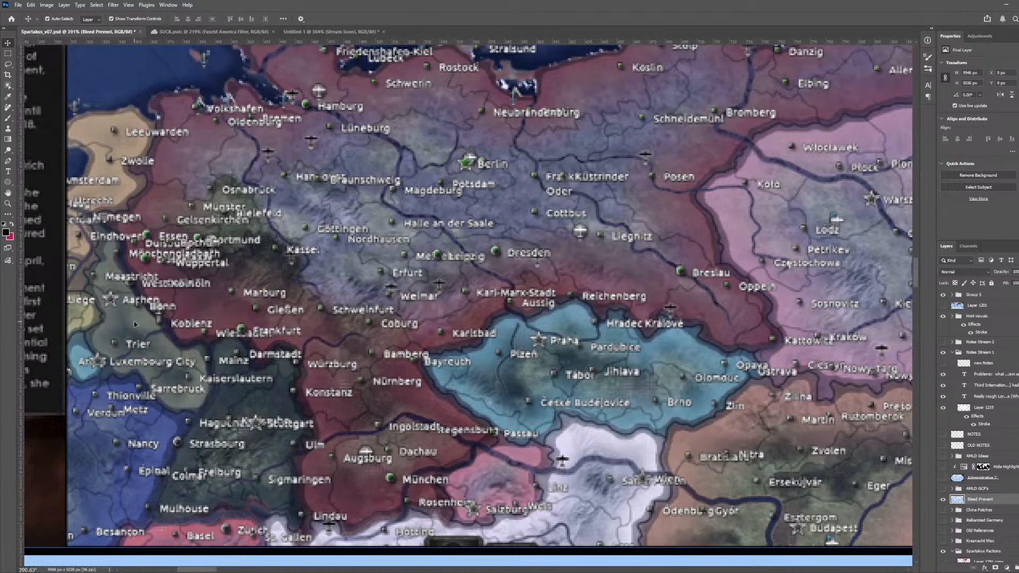
scroll(134, 324, down, 10)
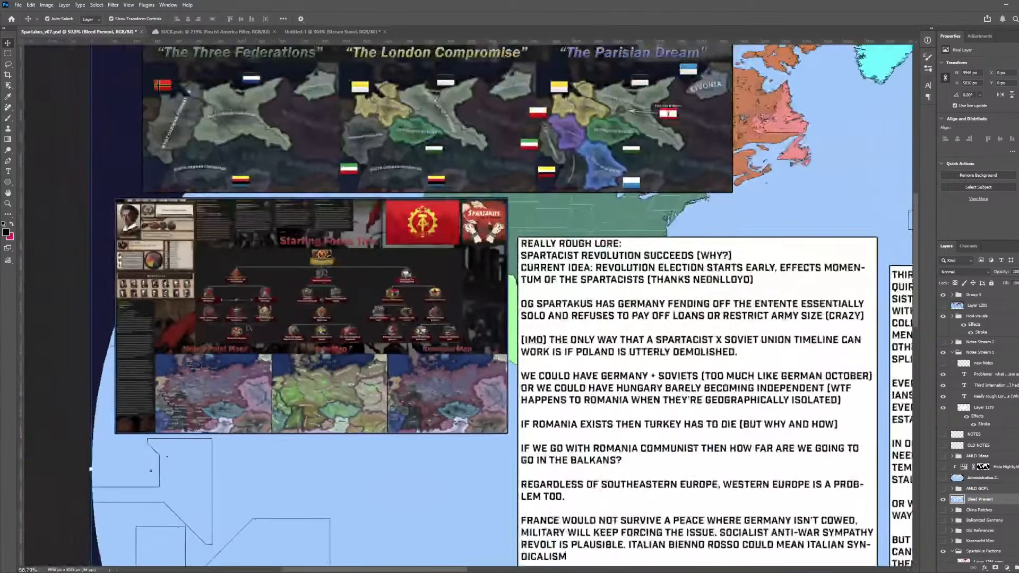
scroll(265, 360, down, 5)
scroll(265, 360, up, 2)
scroll(655, 271, right, 3)
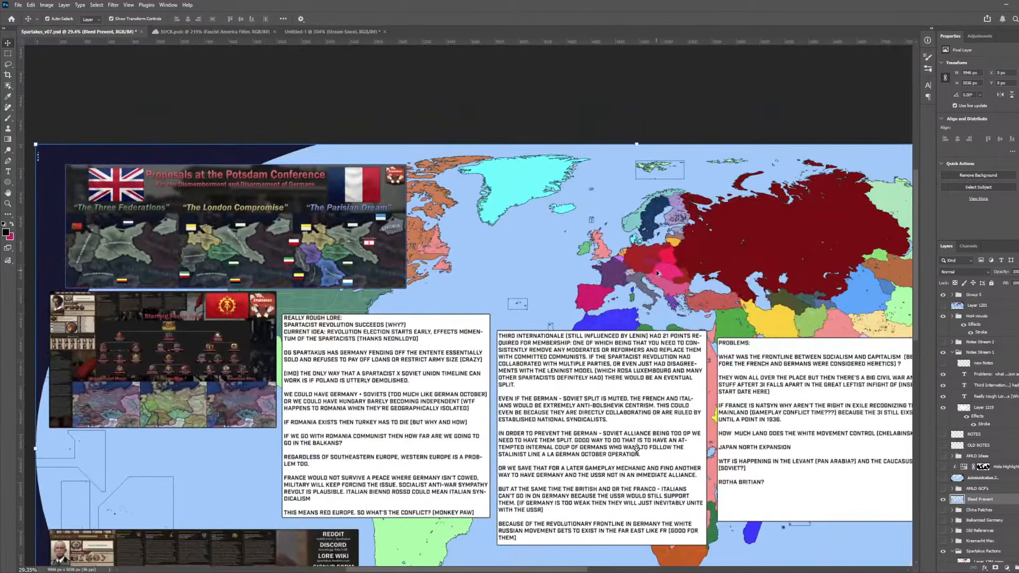
- Examine Germany, its Central European neighbours and the Soviet border on the world map against the Third Internationale and Problems notes
scroll(612, 263, up, 4)
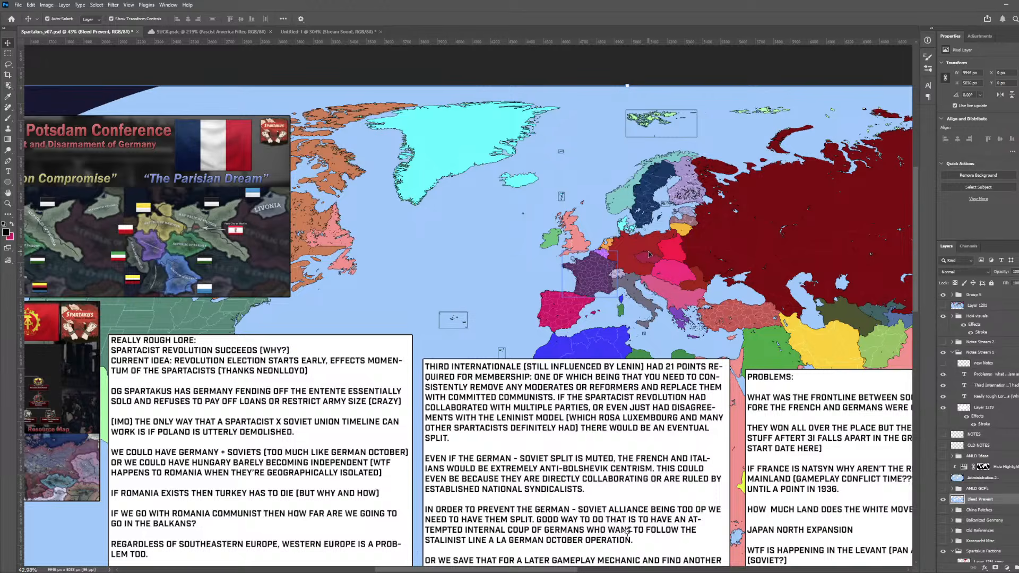
scroll(706, 242, down, 2)
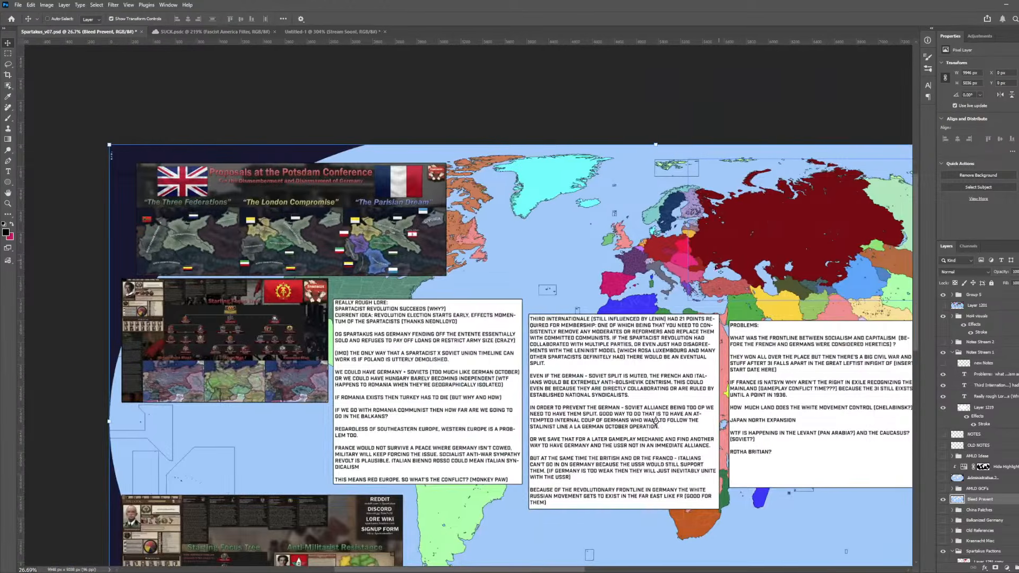
scroll(717, 268, up, 2)
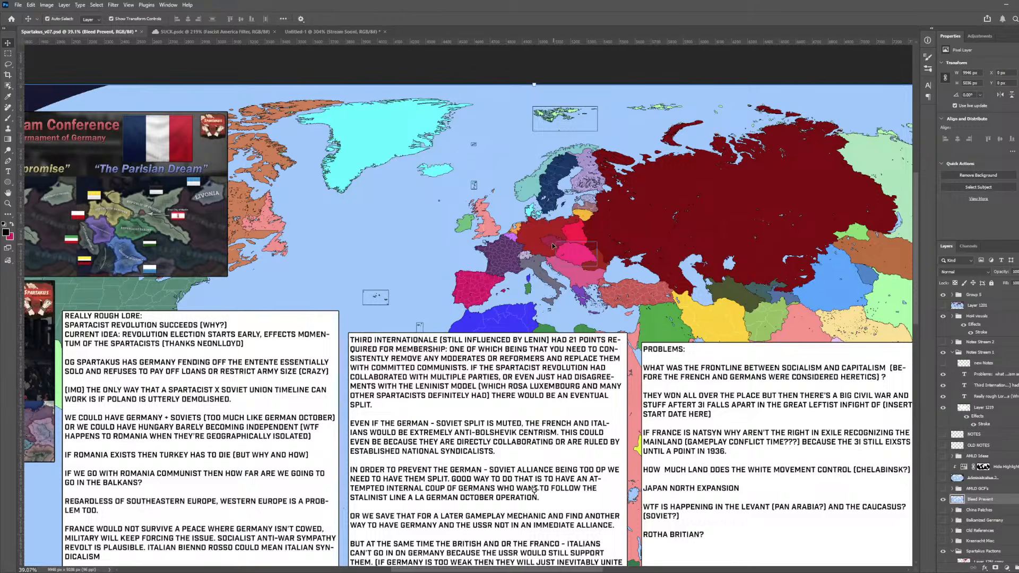
scroll(544, 242, up, 2)
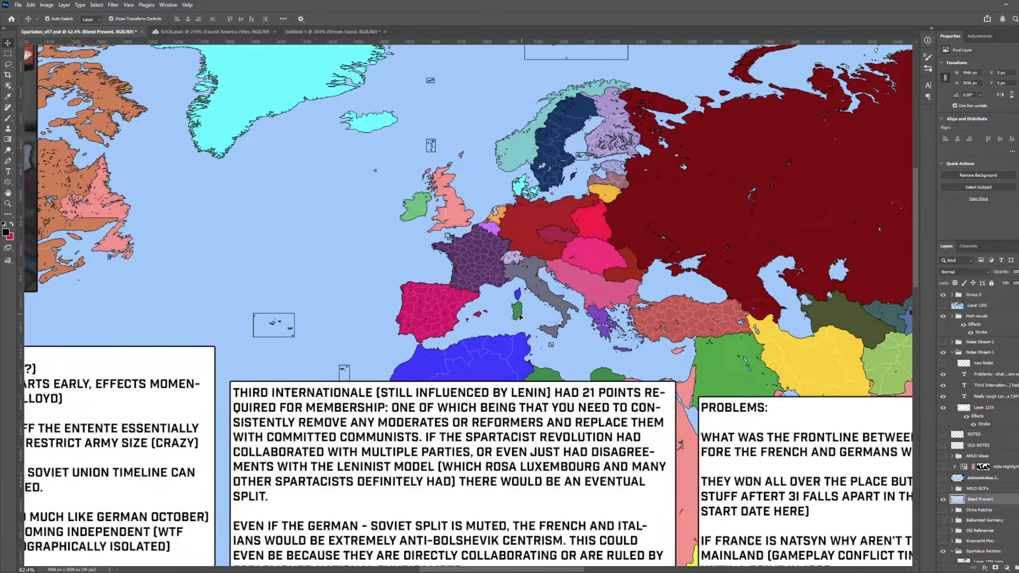
scroll(589, 402, down, 3)
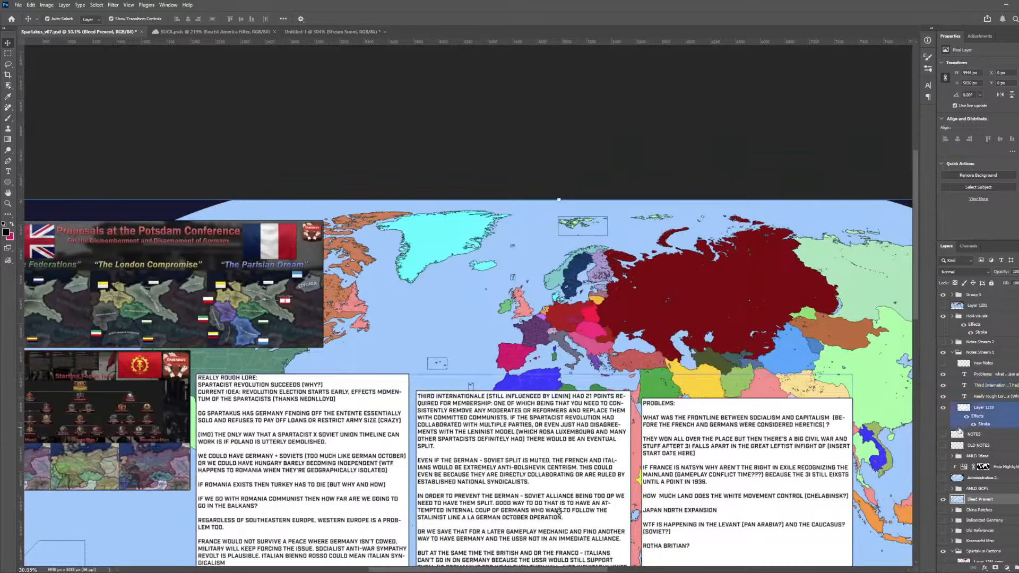
- Hide the Notes Stream 1 group and examine Europe, Africa and the Middle East on the uncovered world map
click(944, 352)
scroll(598, 394, down, 2)
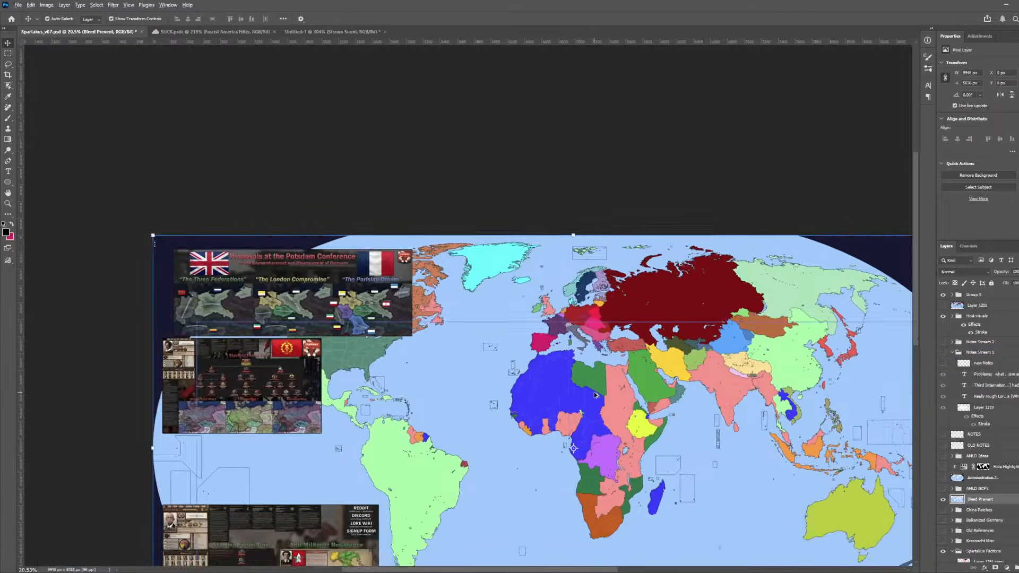
scroll(521, 258, up, 3)
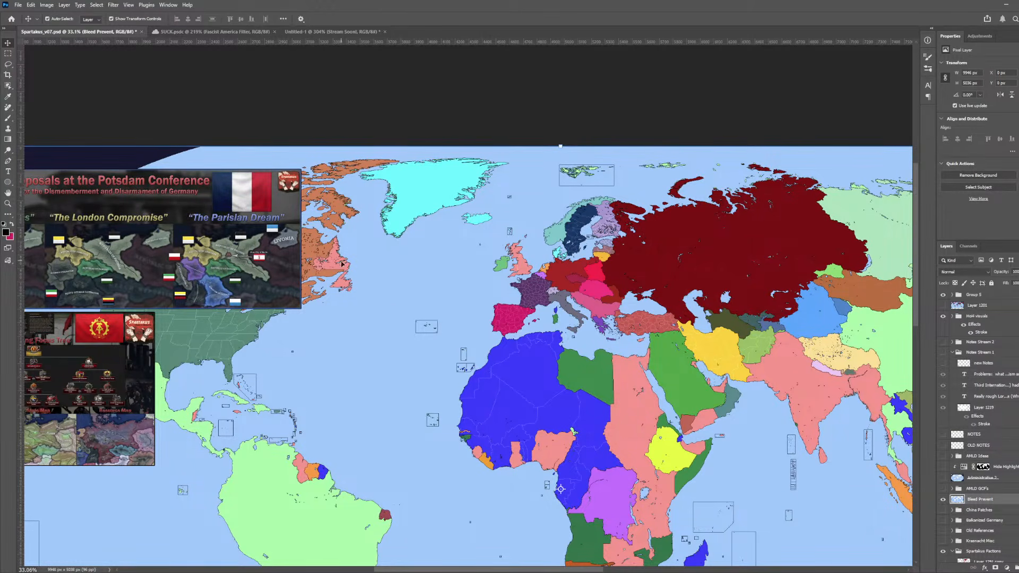
scroll(459, 462, up, 4)
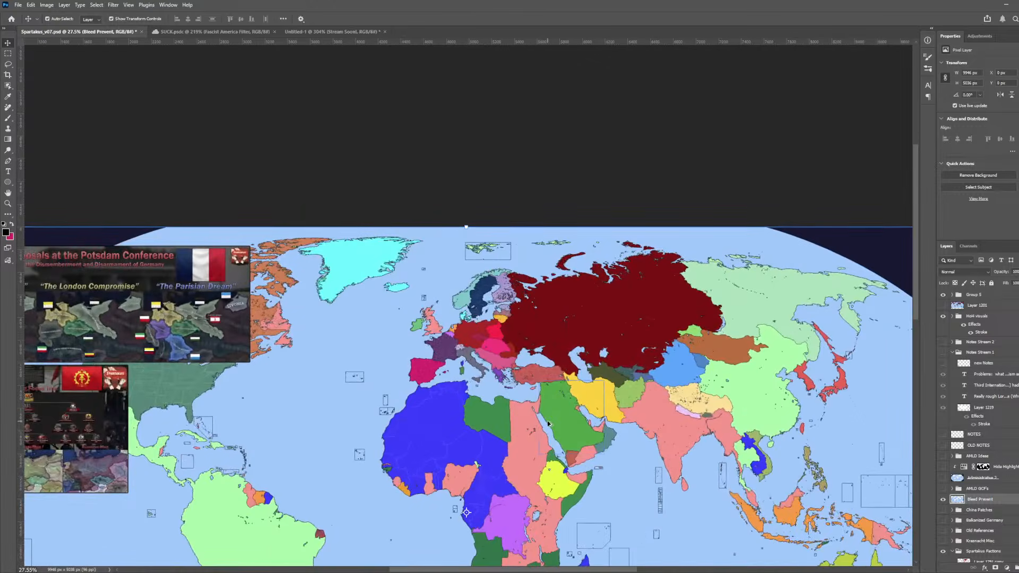
scroll(541, 414, down, 5)
scroll(549, 424, down, 2)
scroll(549, 424, up, 5)
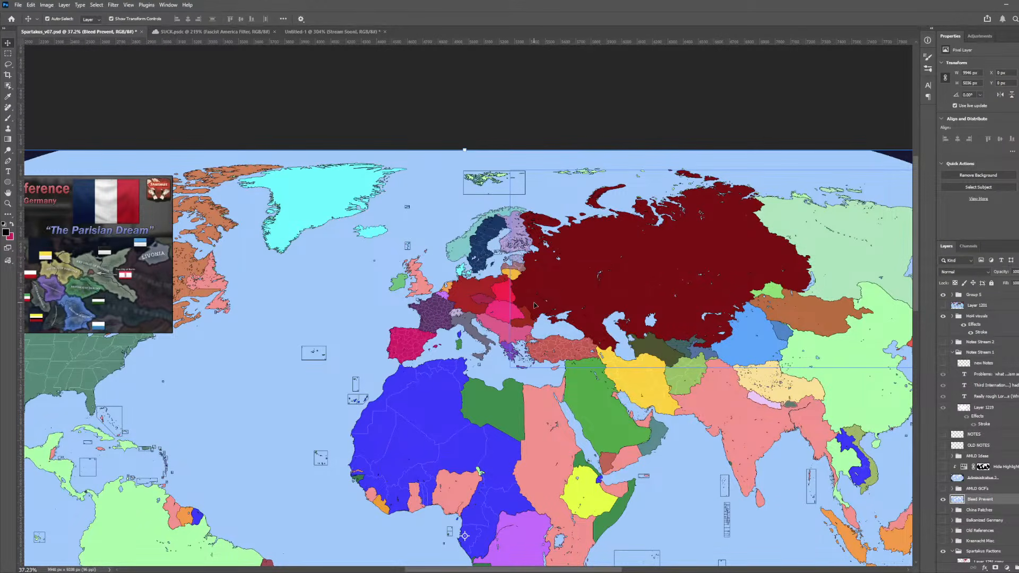
scroll(546, 334, up, 3)
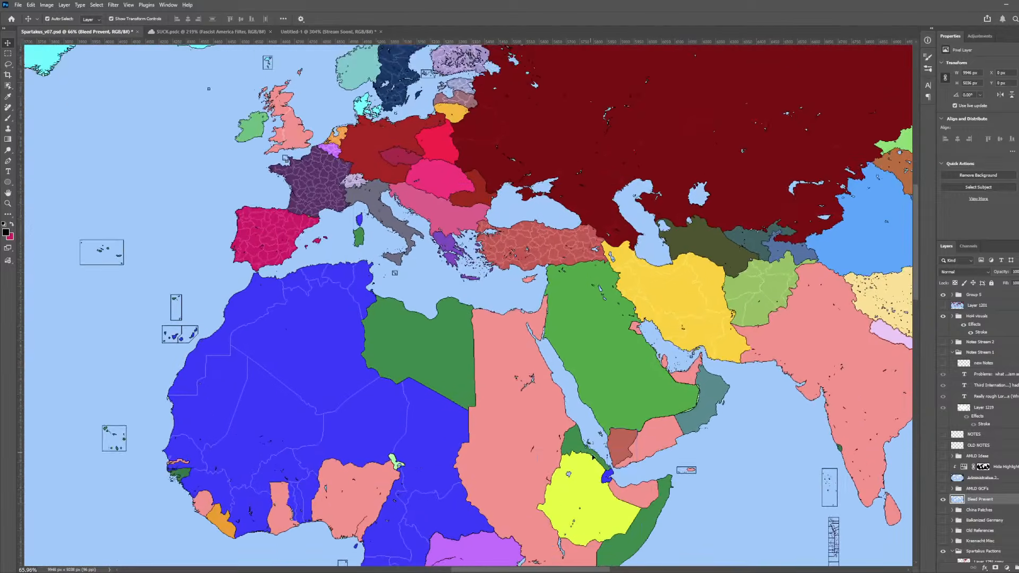
scroll(593, 458, down, 3)
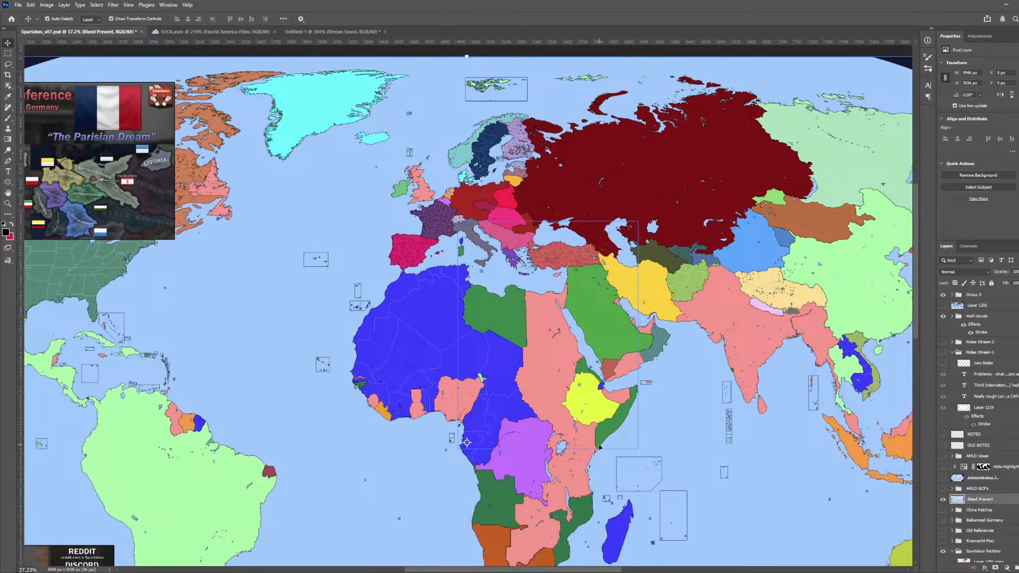
scroll(609, 264, up, 2)
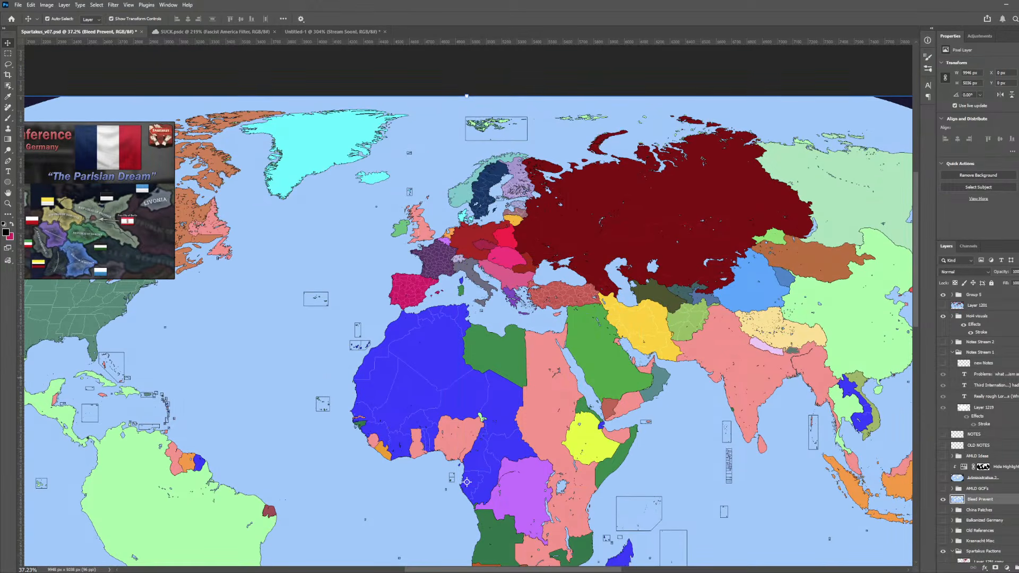
- Show the Notes Stream 1 group and read the Really Rough Lore notes about Germany, Romania and Western Europe
click(943, 353)
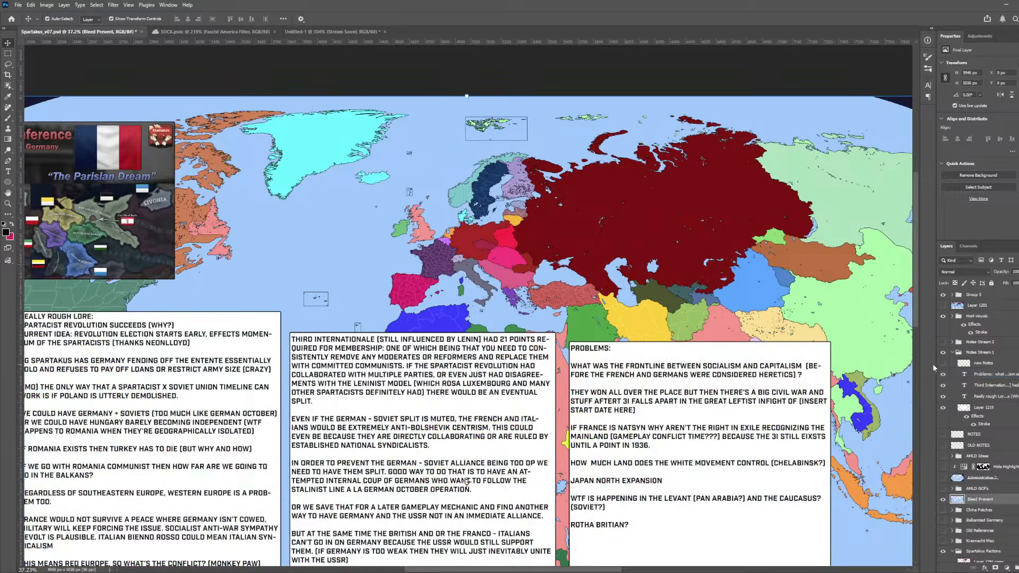
scroll(513, 403, down, 4)
scroll(350, 396, left, 1)
scroll(245, 362, up, 4)
scroll(247, 363, up, 2)
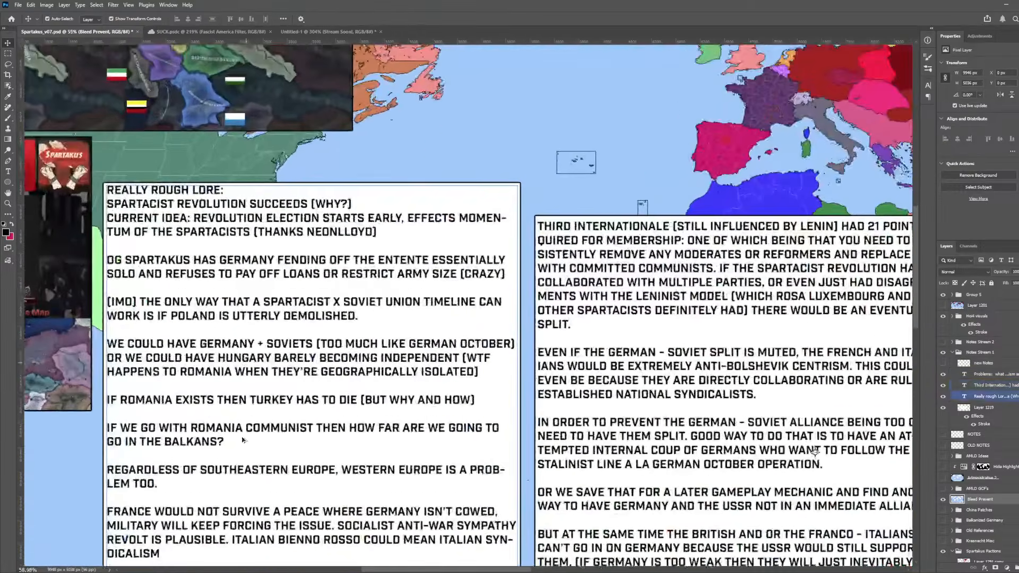
scroll(197, 166, down, 3)
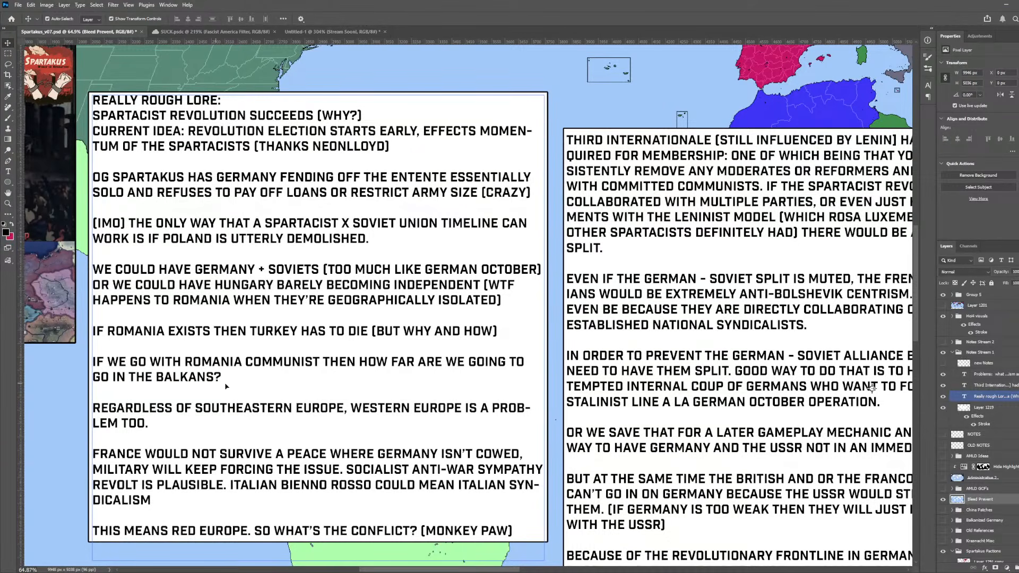
scroll(345, 379, down, 1)
scroll(195, 395, down, 3)
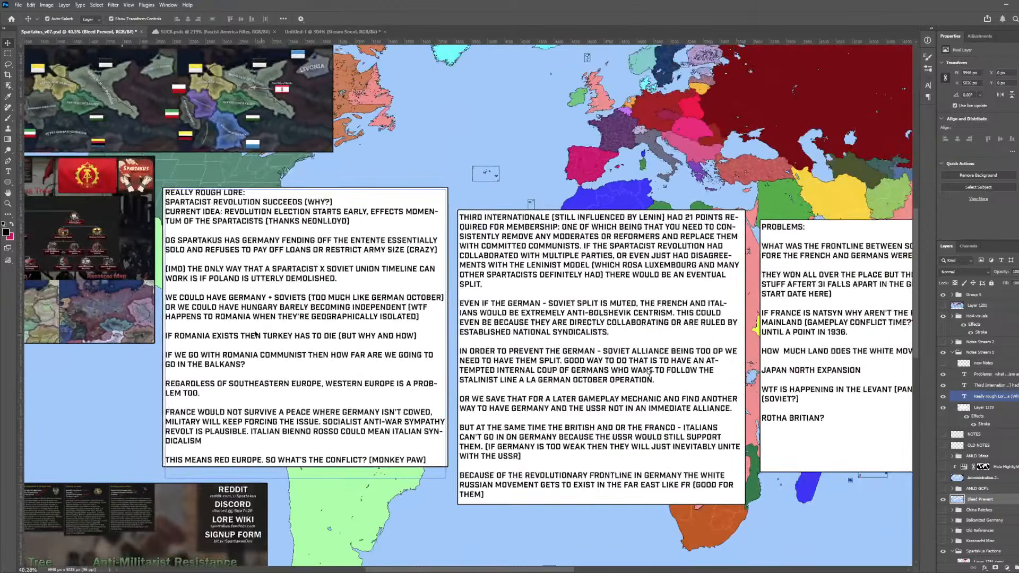
scroll(221, 300, down, 2)
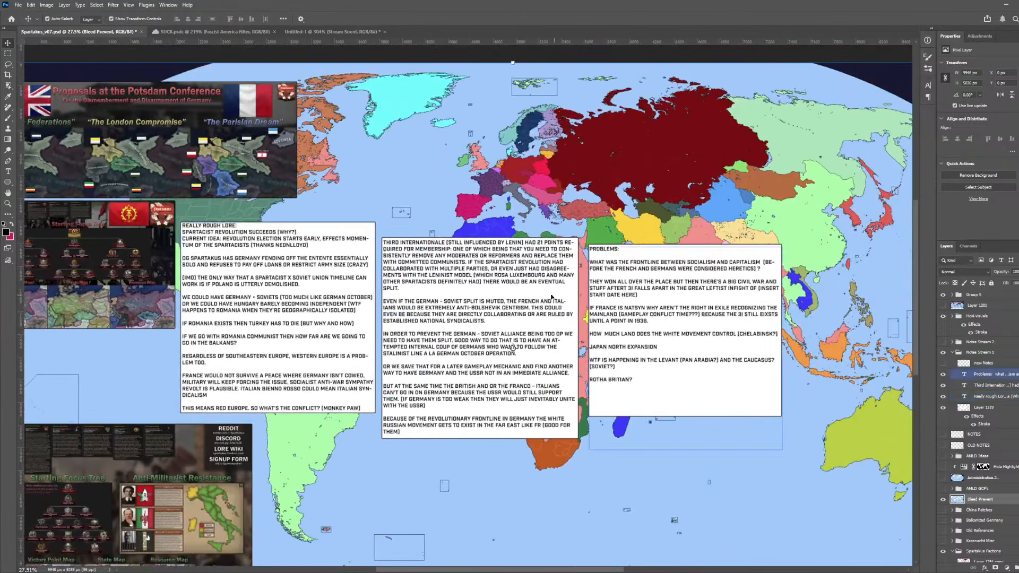
- Examine the Balkans, Italy and Turkey on the world map above the notes
scroll(524, 222, down, 1)
scroll(524, 222, up, 5)
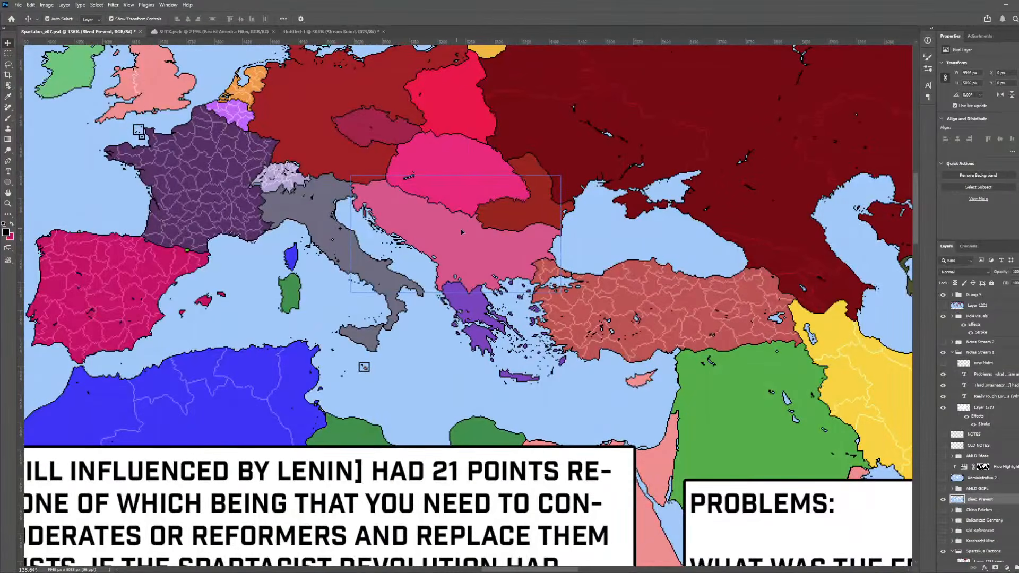
scroll(525, 250, down, 2)
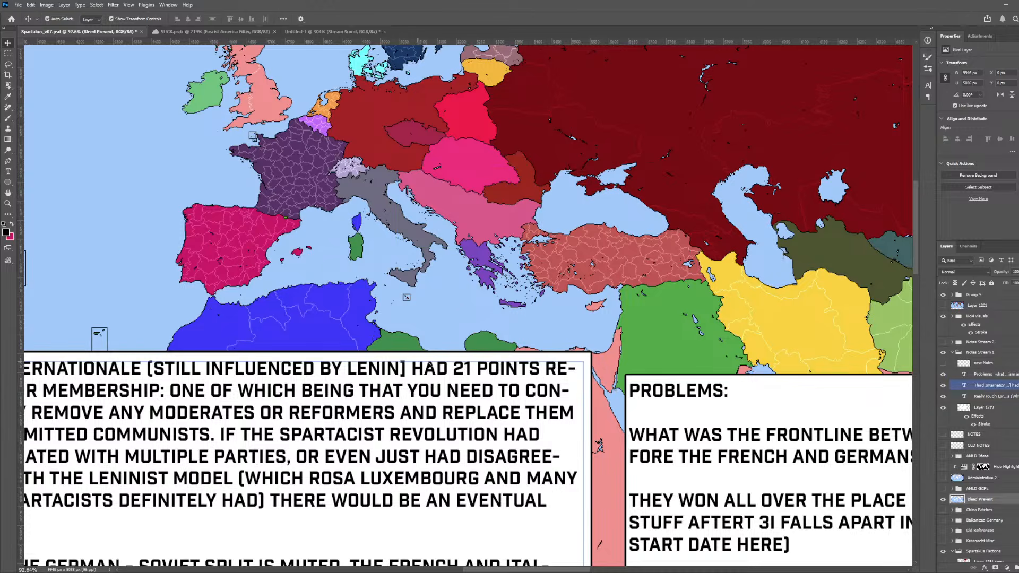
scroll(429, 364, down, 1)
scroll(945, 367, down, 1)
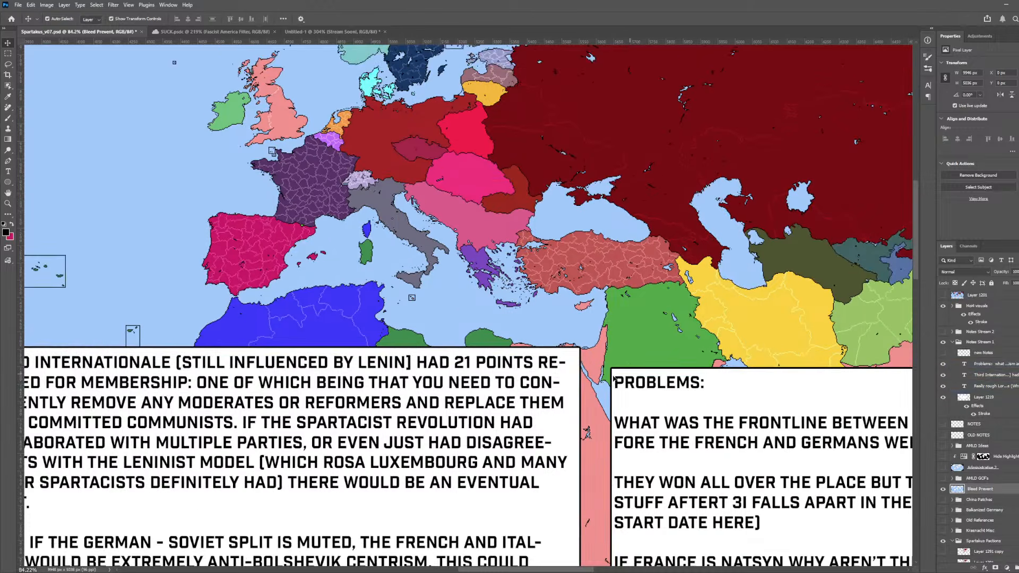
- Hide the Notes Stream 1 group to uncover Africa and the Middle East, and view Europe and North Africa
scroll(546, 391, down, 8)
click(943, 342)
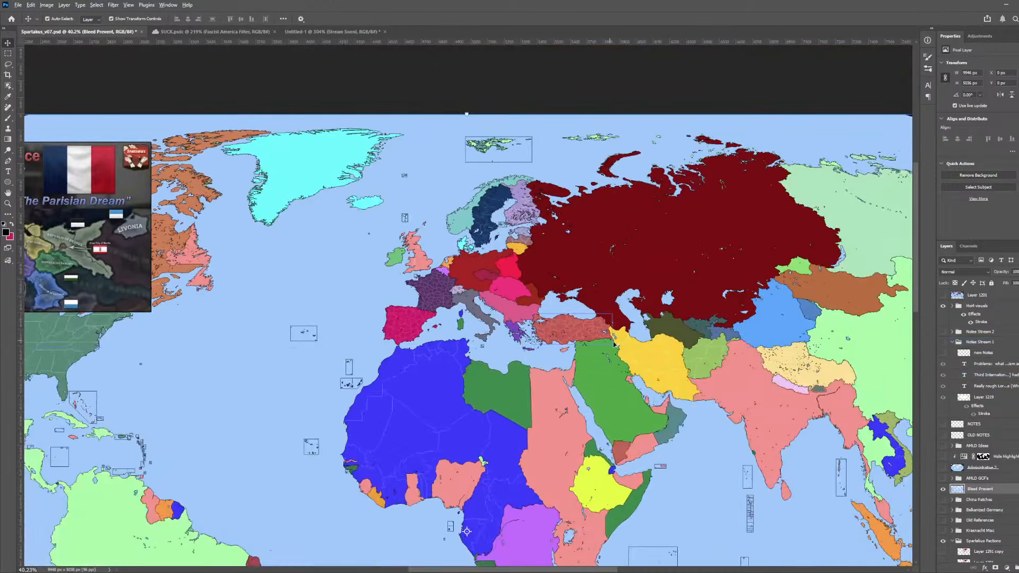
scroll(546, 419, down, 3)
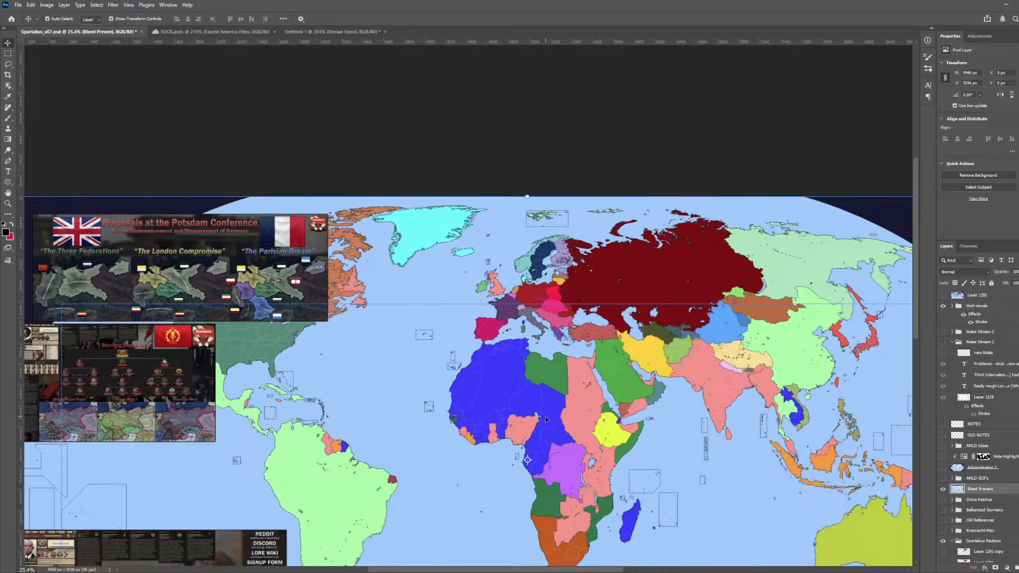
scroll(537, 371, up, 6)
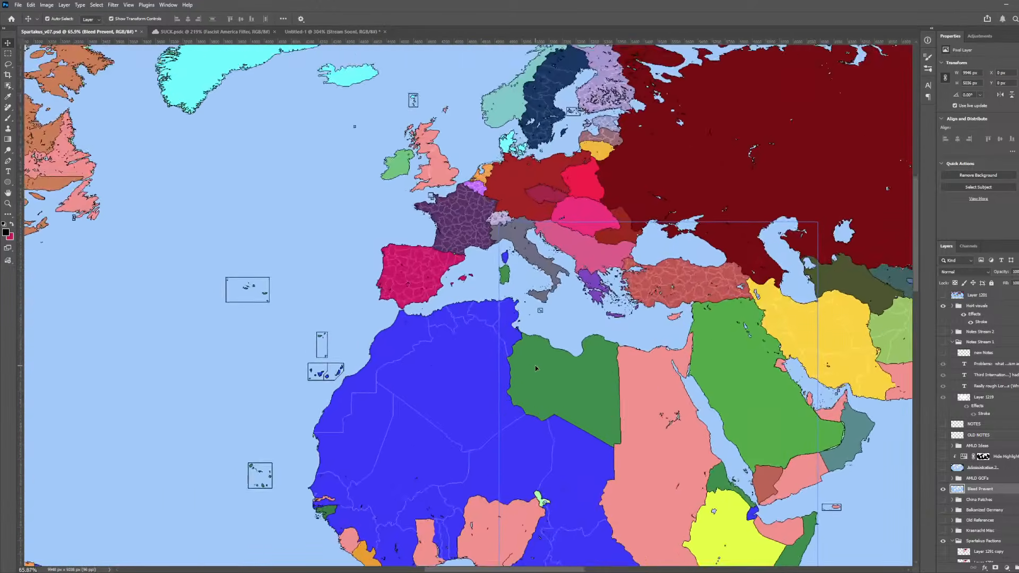
scroll(536, 368, down, 4)
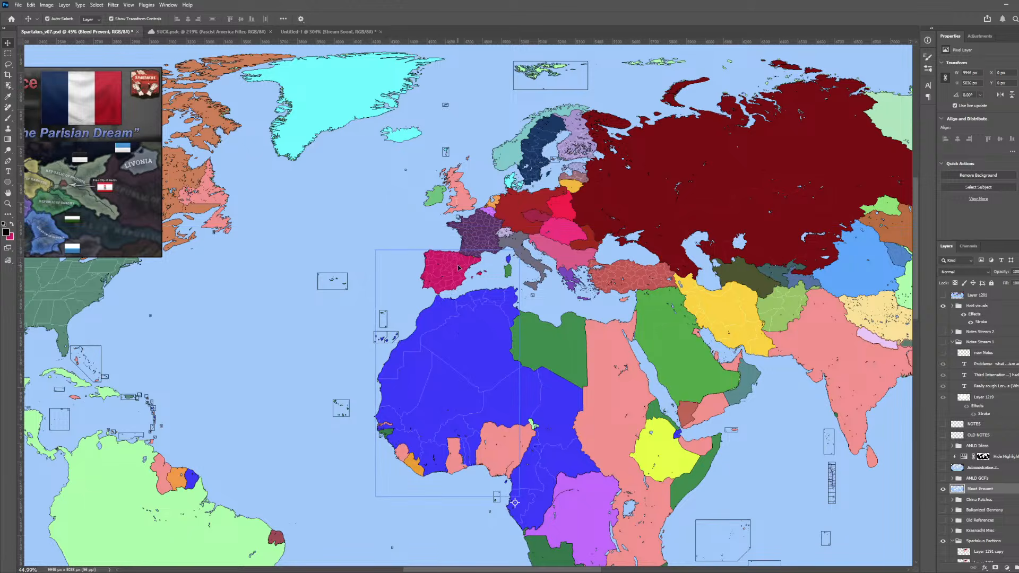
- Show the Notes Stream 1 group over the map and read the Really Rough Lore and Third Internationale notes
scroll(459, 276, down, 4)
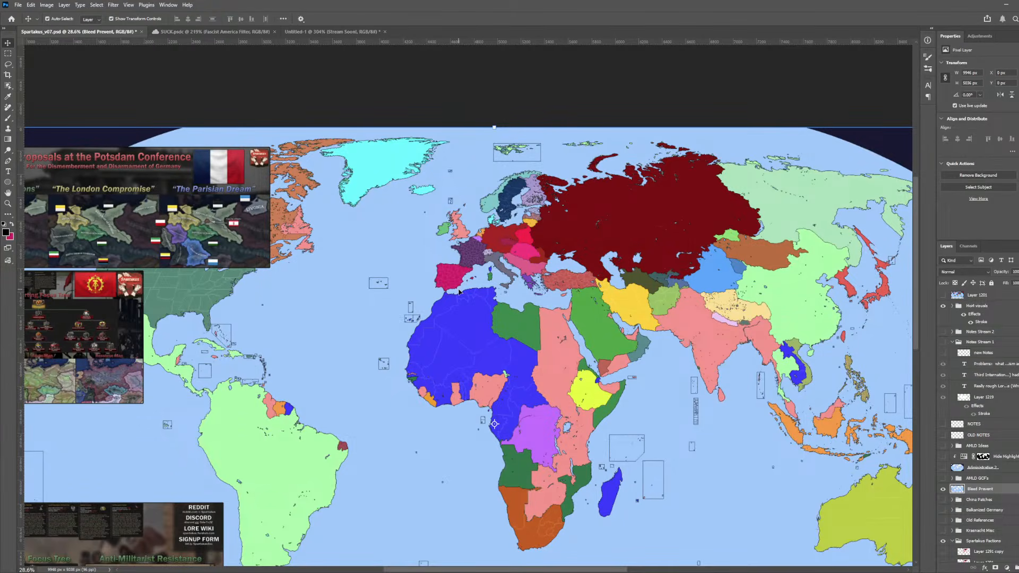
click(943, 342)
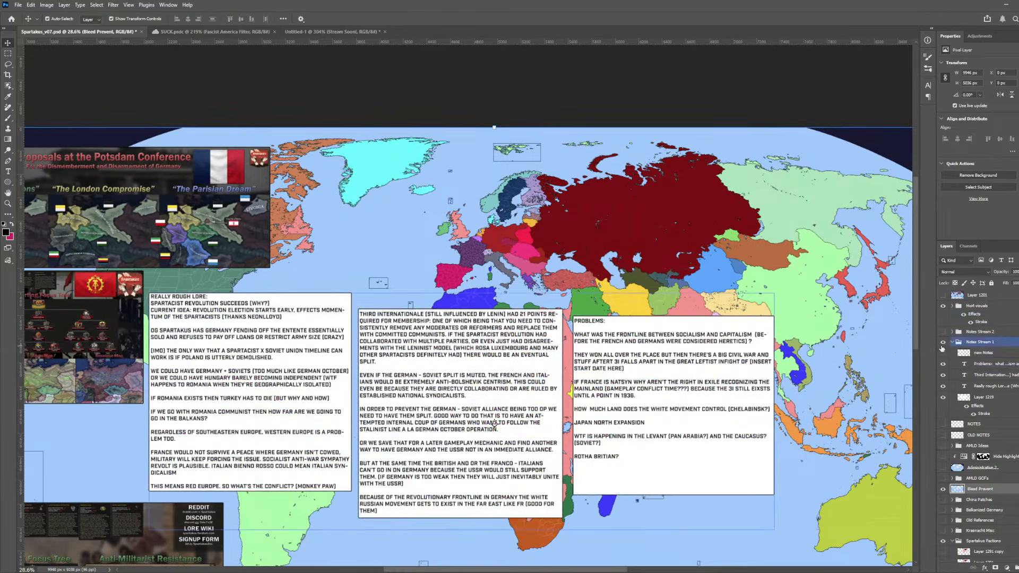
click(538, 393)
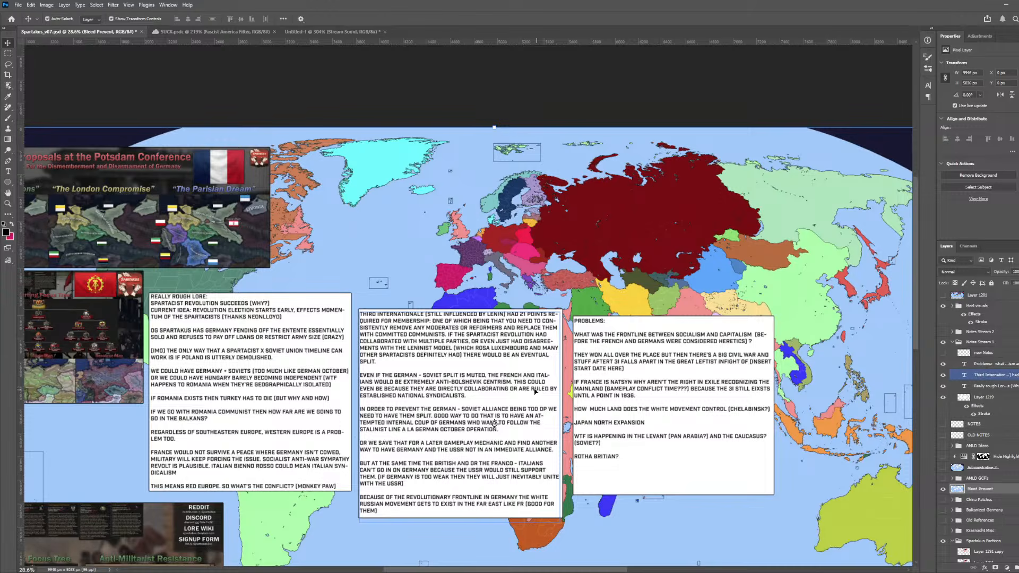
click(262, 366)
scroll(204, 485, up, 1)
scroll(204, 485, up, 4)
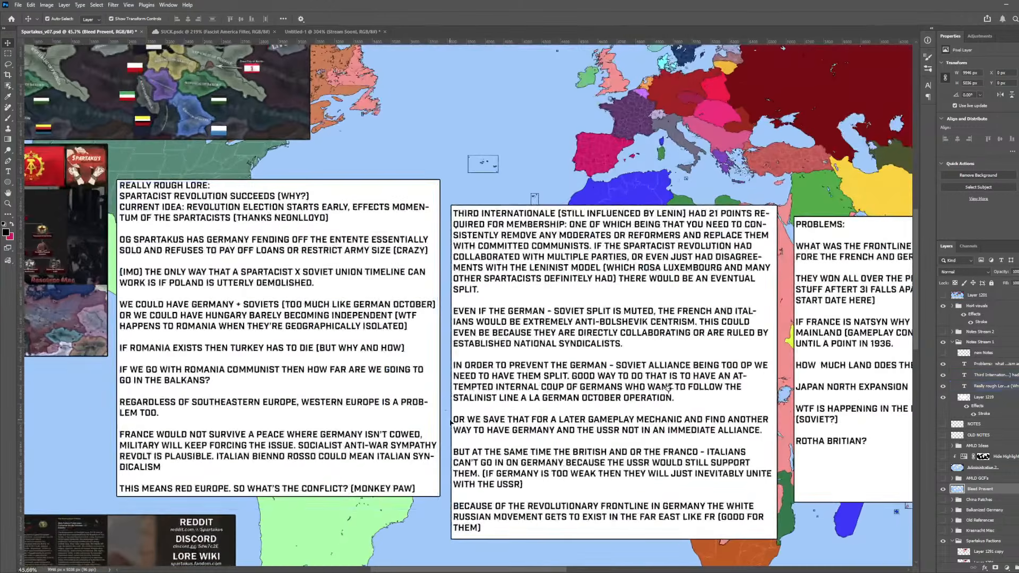
scroll(475, 311, up, 1)
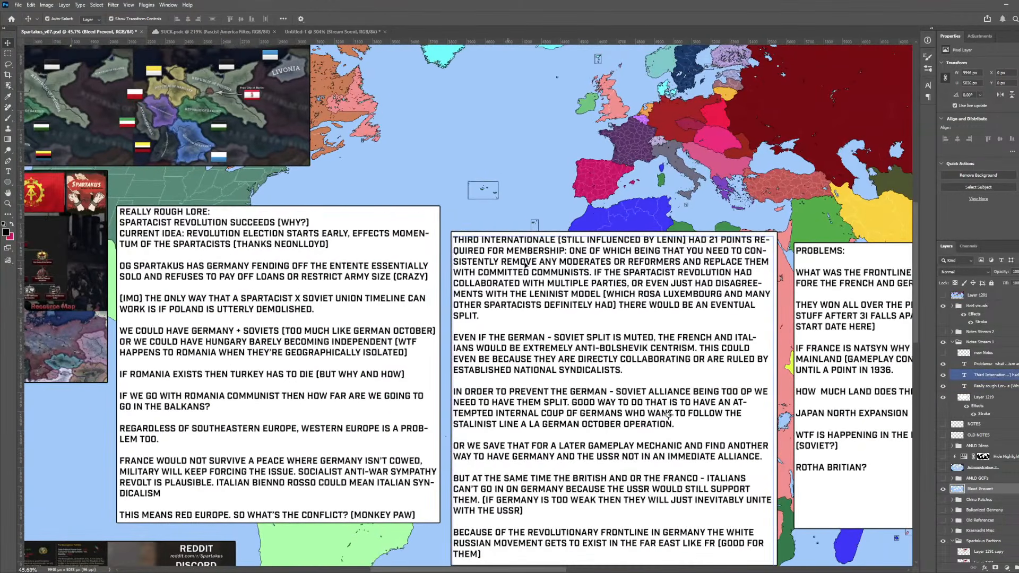
- Examine Europe, Scandinavia and the Soviet Union on the map above the Third Internationale and Problems notes
drag(606, 320, 557, 321)
scroll(557, 321, down, 5)
drag(558, 276, 421, 317)
scroll(421, 317, up, 6)
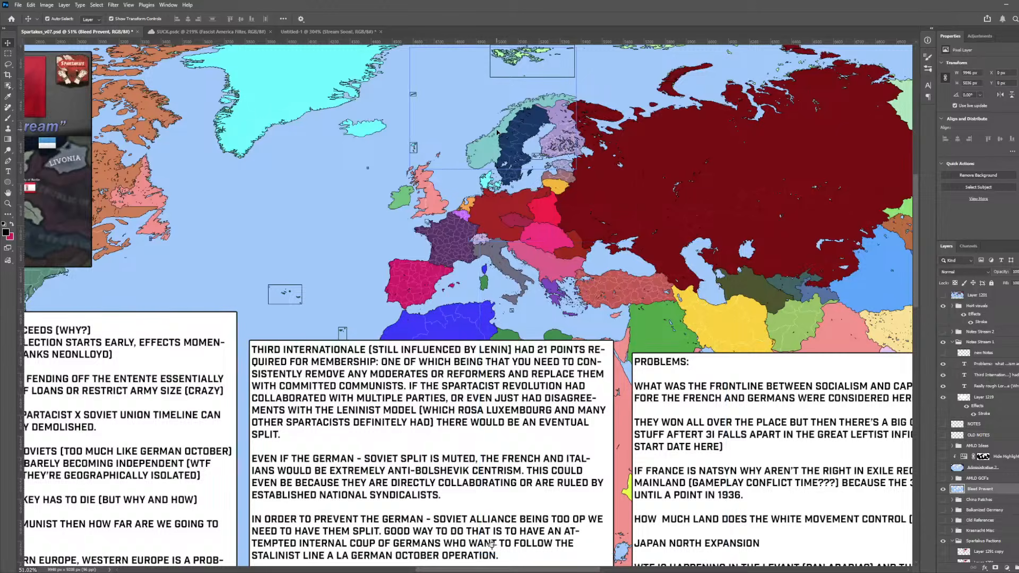
scroll(497, 313, down, 2)
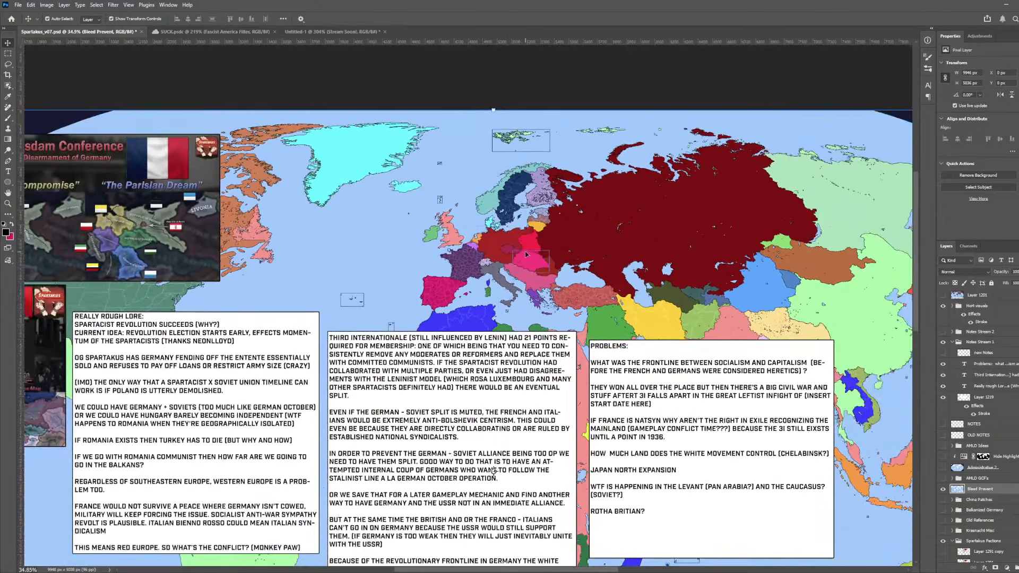
scroll(535, 241, up, 3)
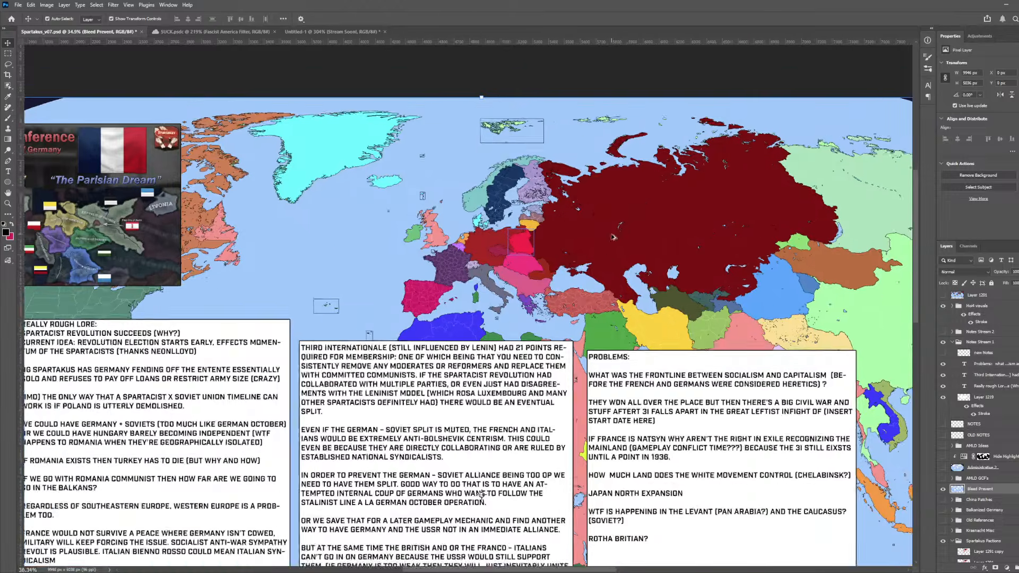
scroll(530, 260, up, 1)
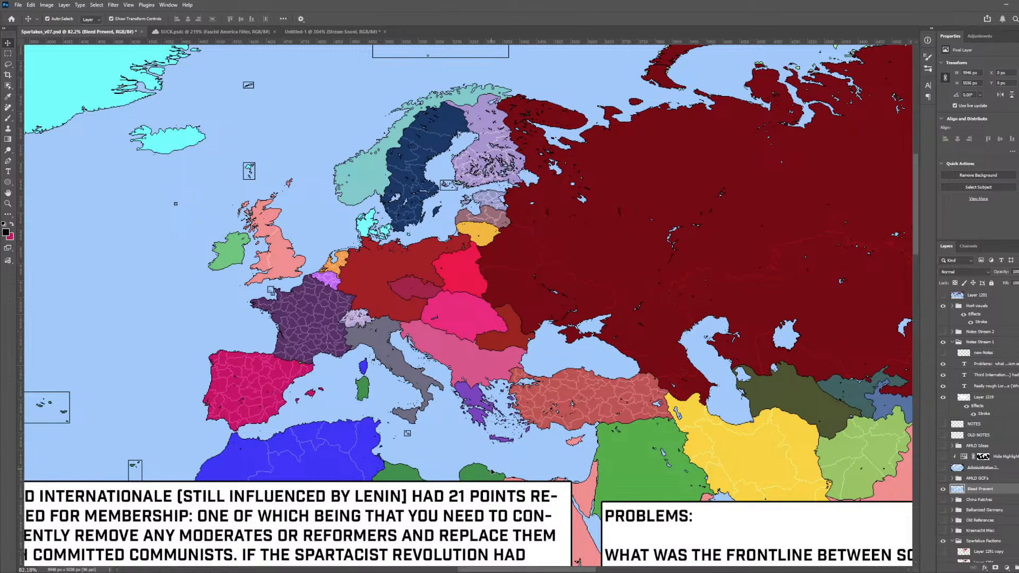
- Select the Balkan Fed 2 and National Syndicalist Italy layers on the map and compare southern Europe with the lore notes
click(494, 476)
click(475, 374)
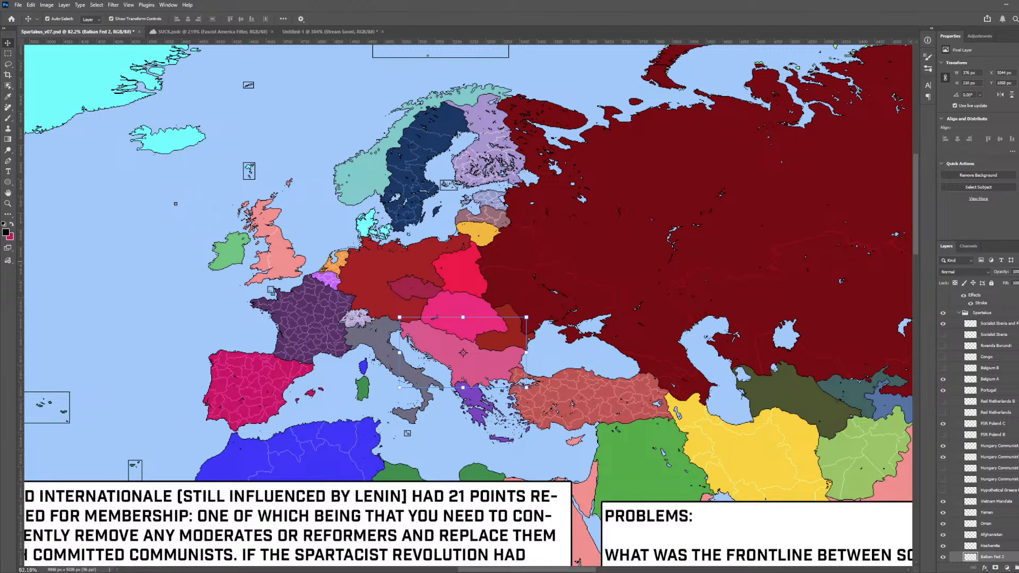
click(375, 333)
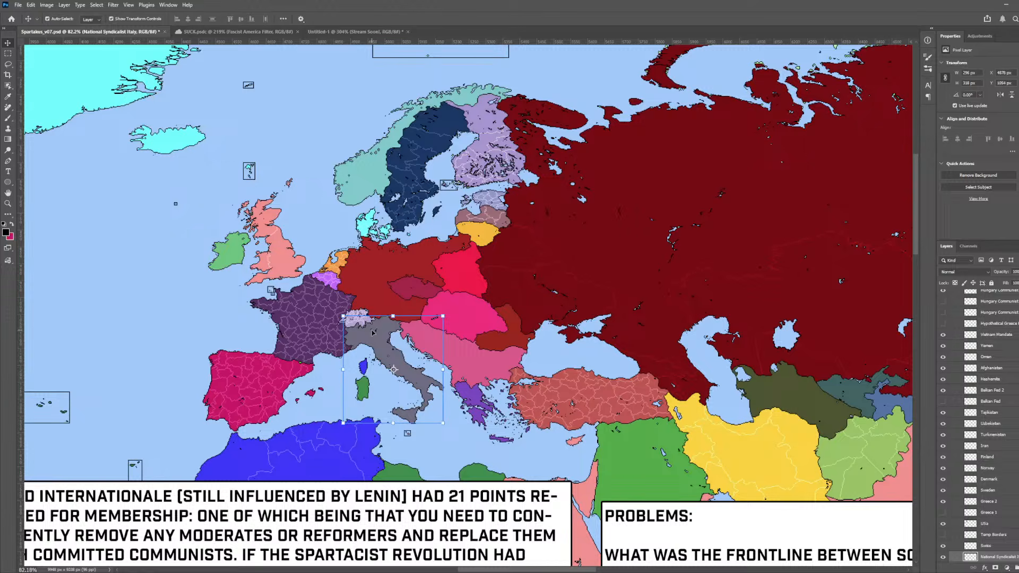
scroll(373, 333, down, 5)
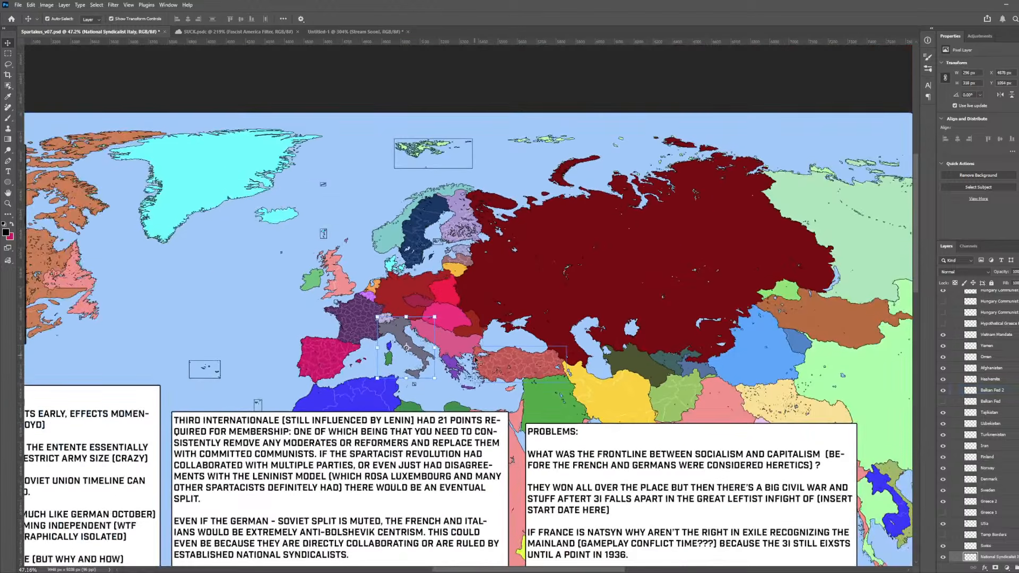
scroll(474, 364, up, 2)
scroll(474, 363, down, 2)
drag(365, 357, 407, 355)
scroll(408, 354, up, 3)
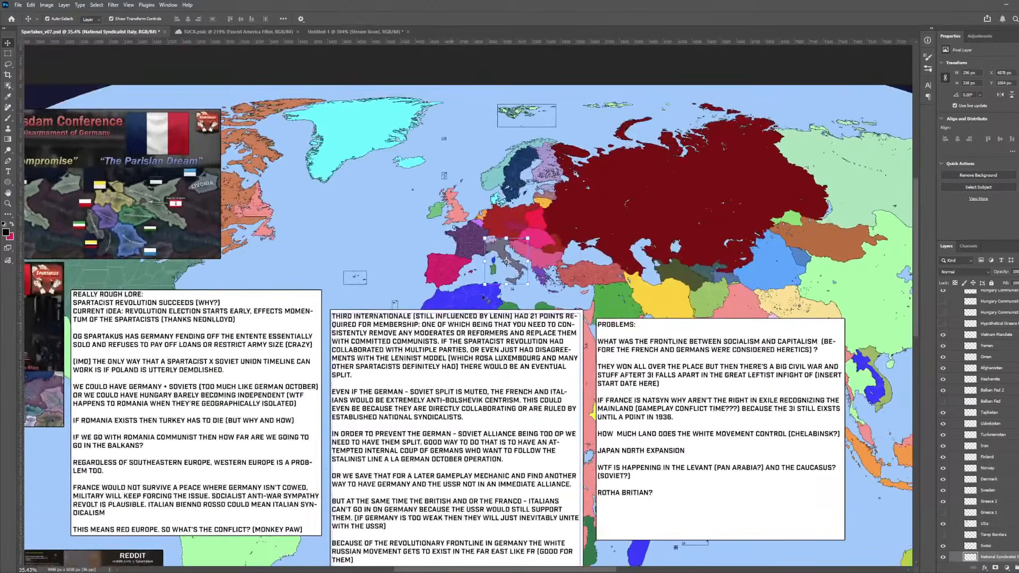
scroll(529, 223, down, 3)
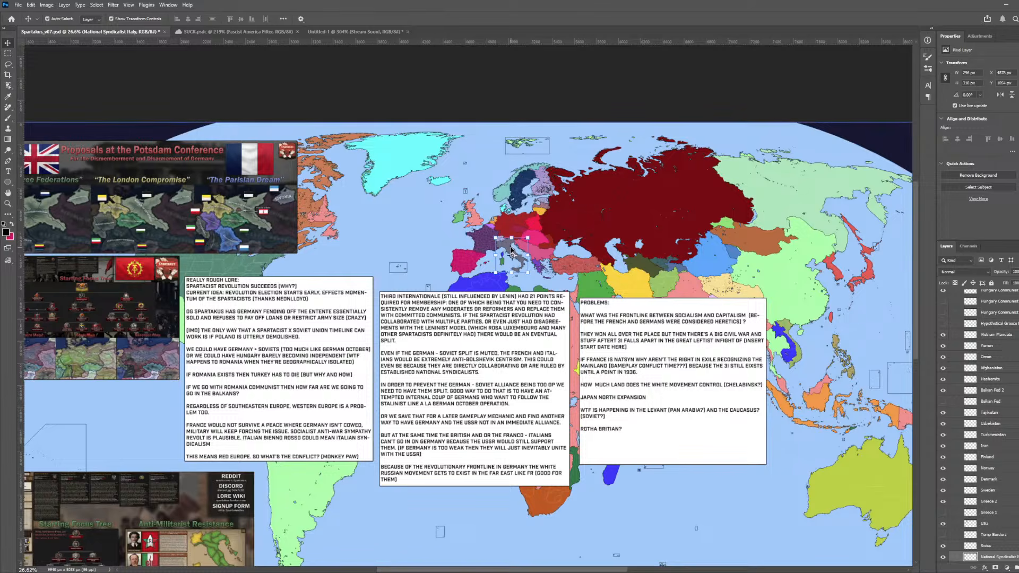
- Select Germany and the FSR Poland C layer on the map to examine the Central European states
click(487, 244)
click(508, 246)
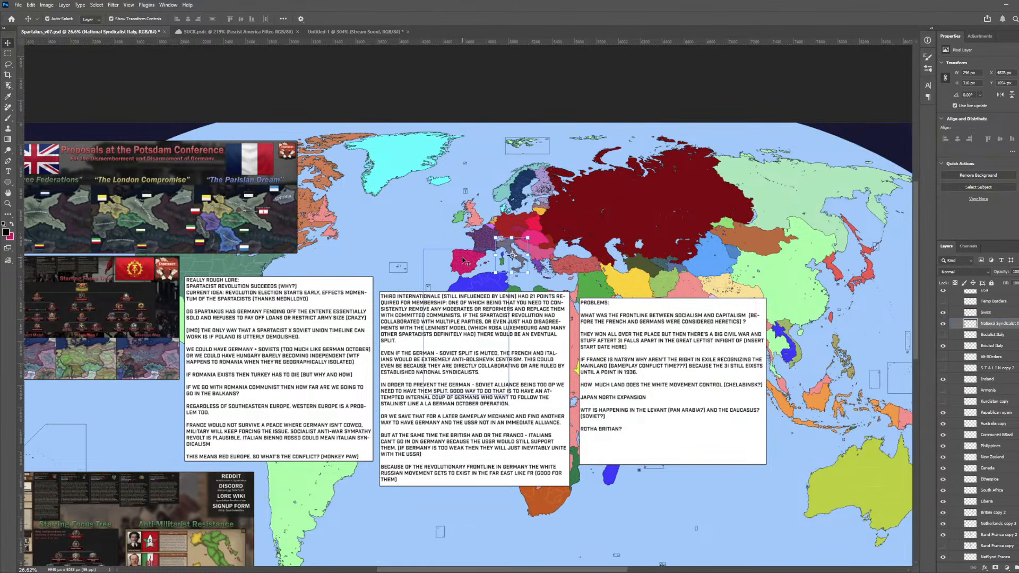
click(570, 228)
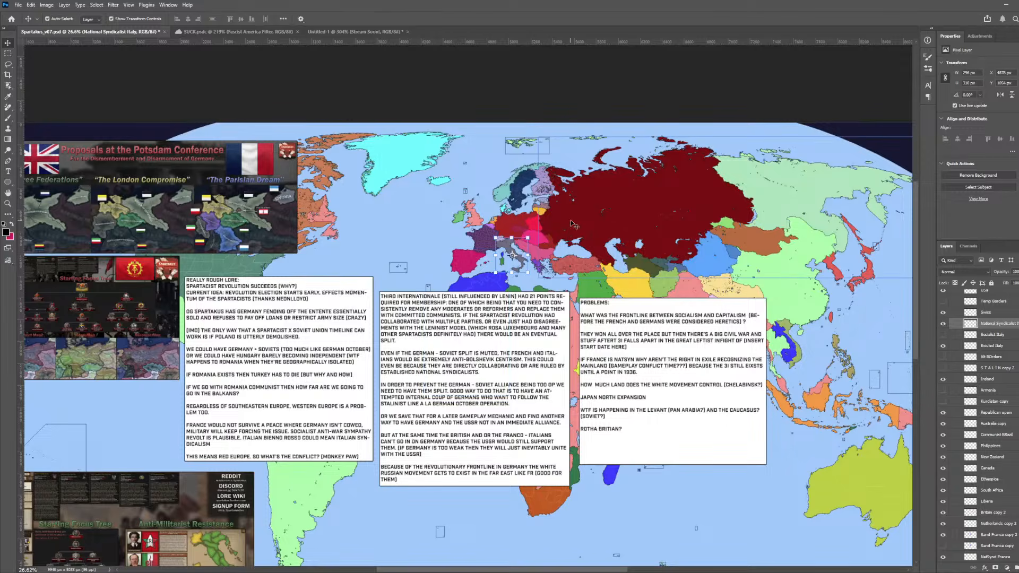
click(514, 231)
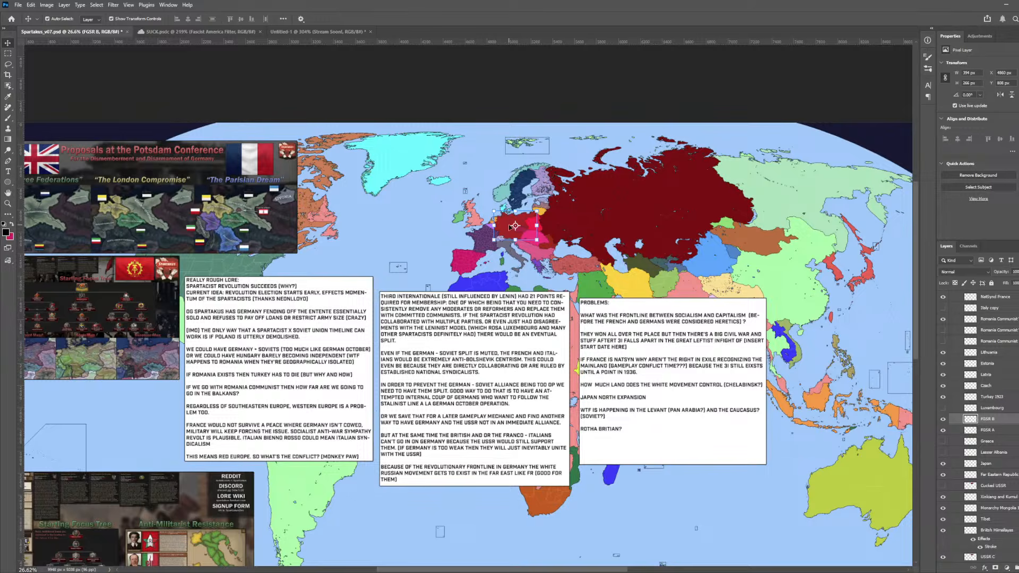
click(533, 224)
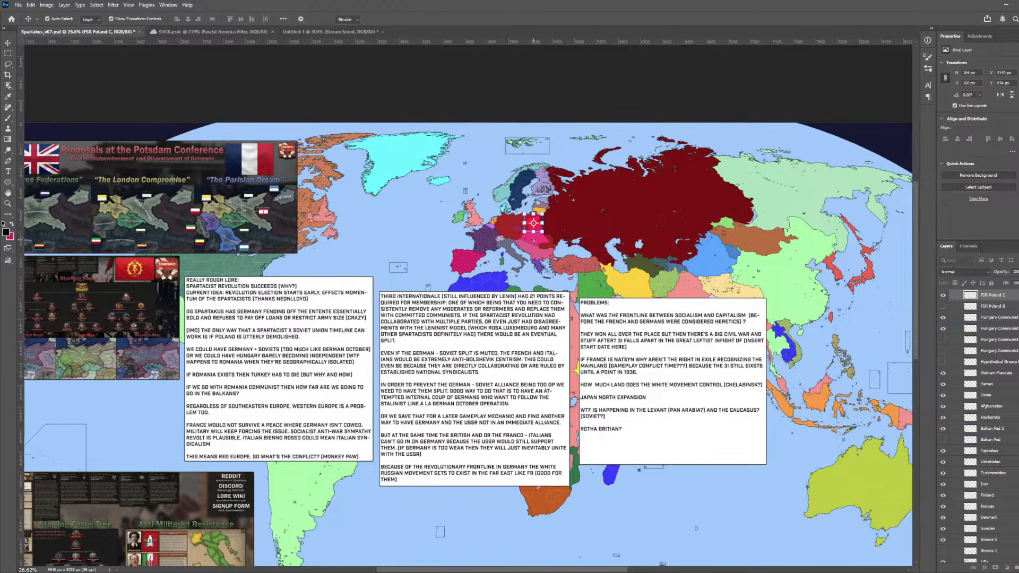
key(ctrl+t)
key(Escape)
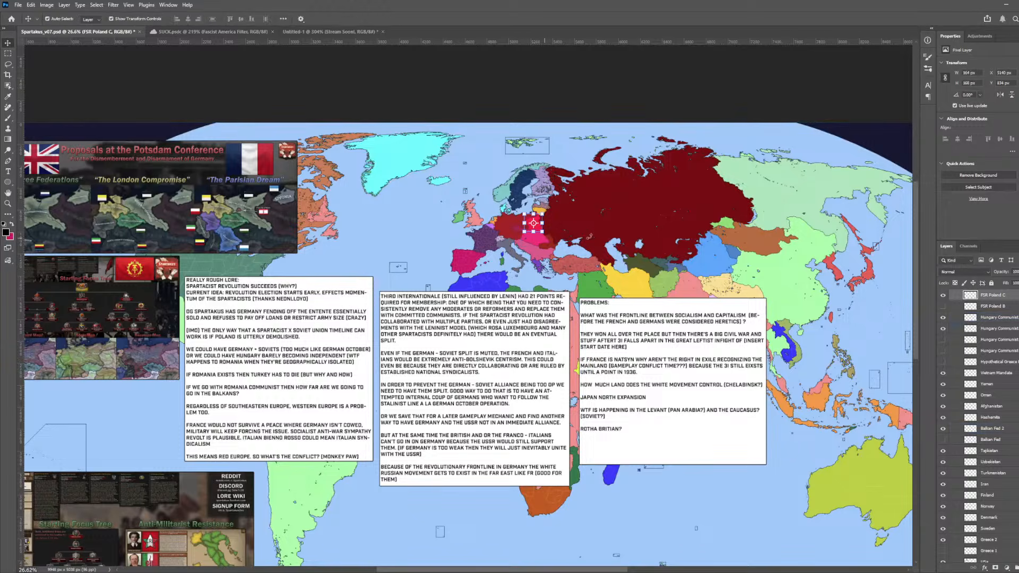
- Select the Bleed Prevent layer and examine Central Europe and the Soviet Union on the map
click(548, 236)
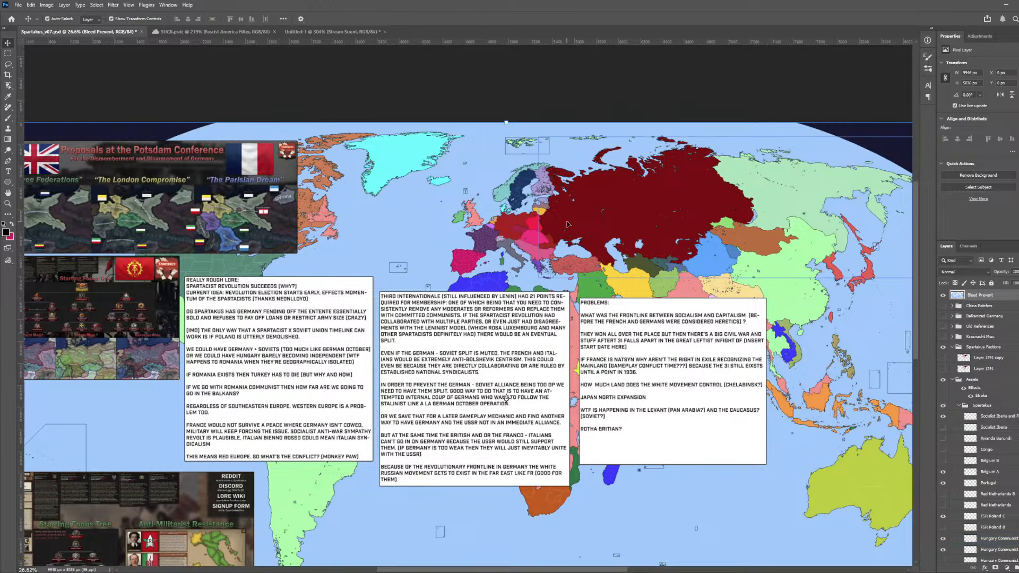
click(535, 244)
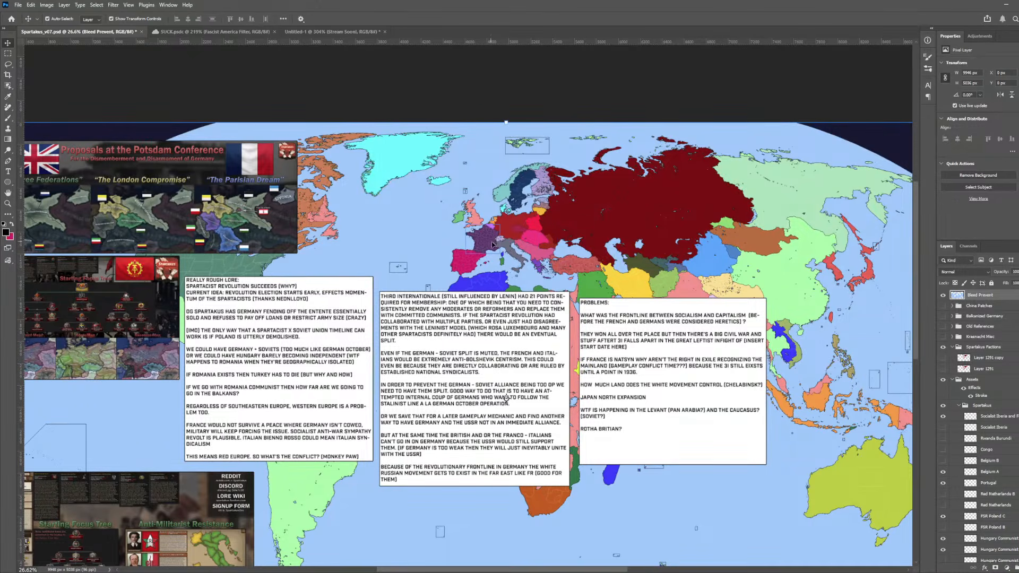
click(527, 236)
scroll(513, 223, up, 3)
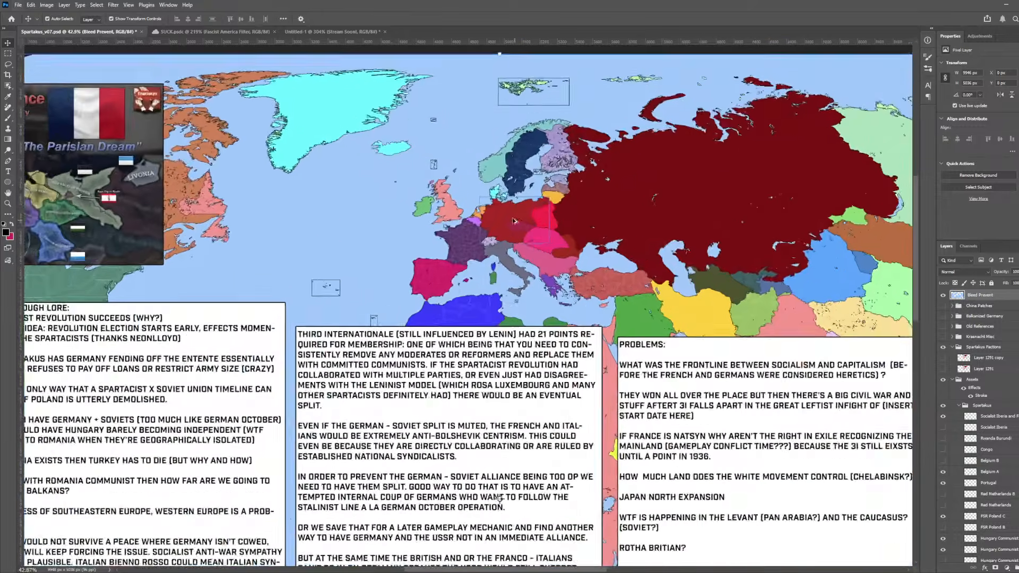
scroll(513, 221, up, 3)
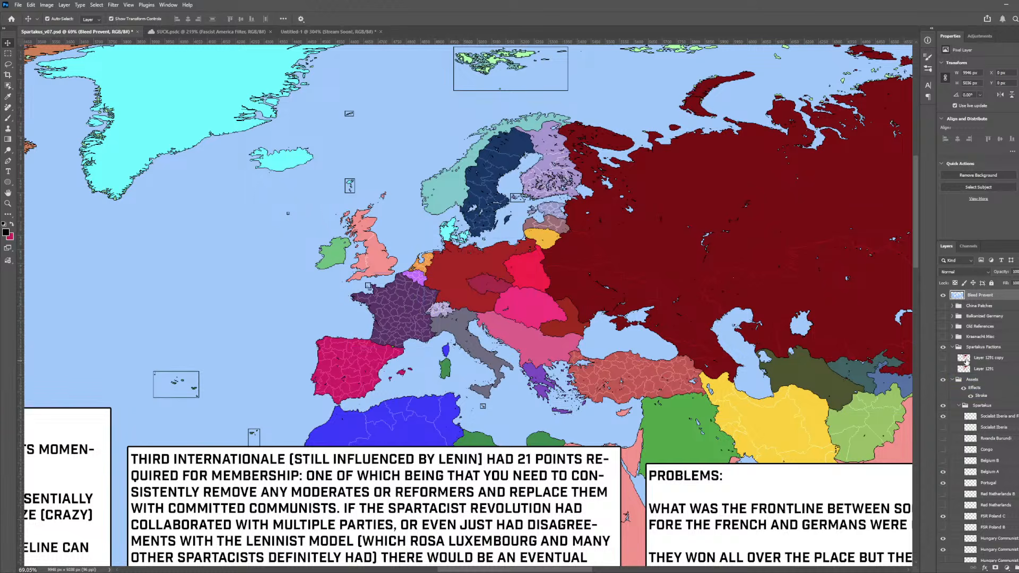
click(947, 348)
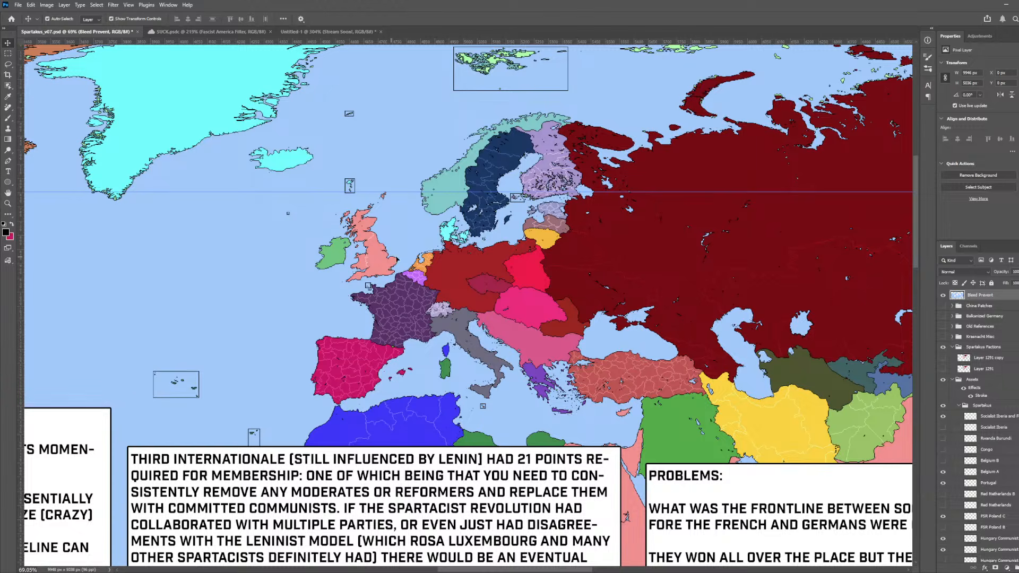
scroll(642, 273, down, 6)
scroll(642, 273, right, 2)
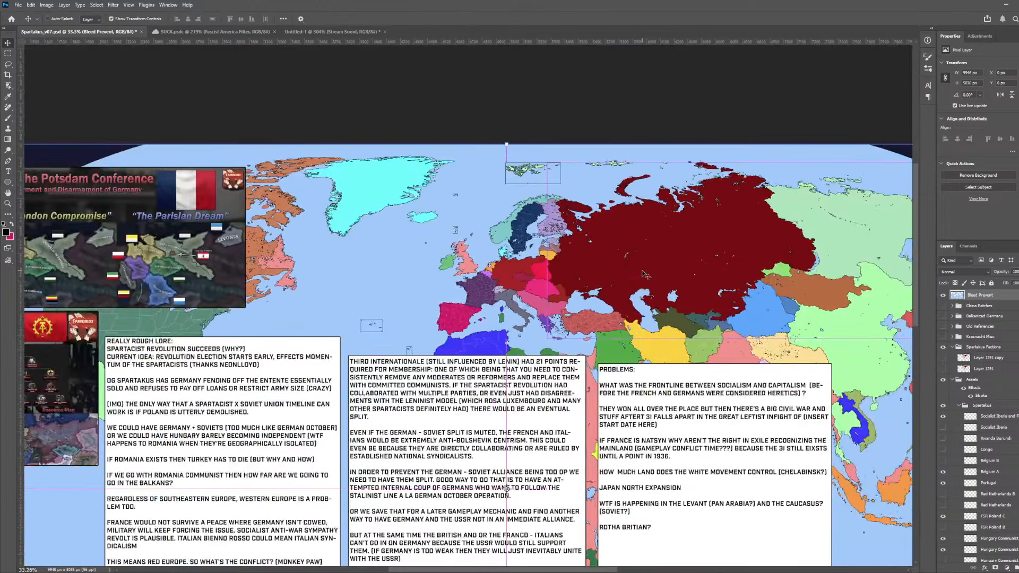
scroll(533, 266, up, 9)
- Select the NatSynd France layer on the map and look through the layer stack up to the Notes Stream 1 group
click(417, 317)
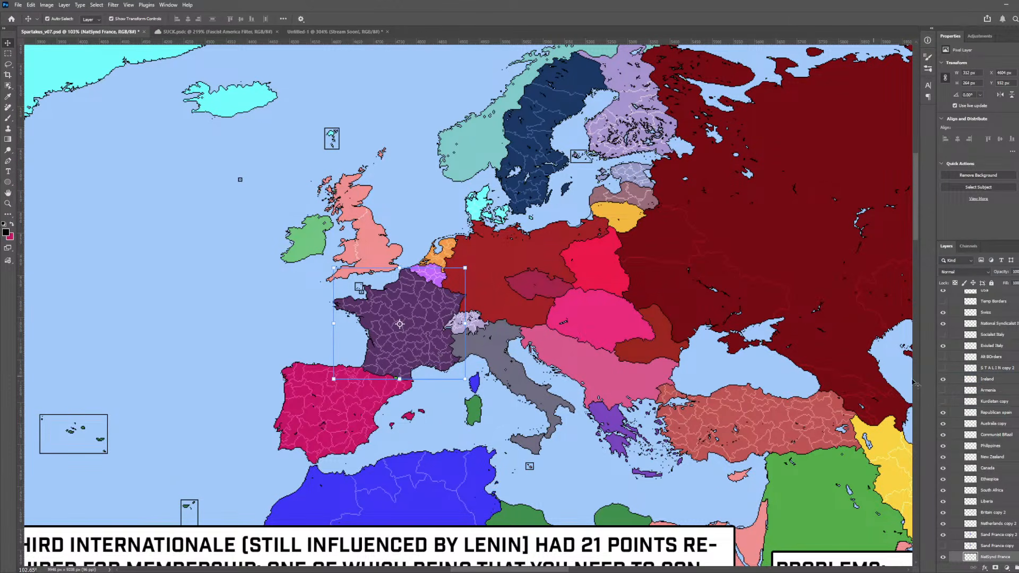
scroll(982, 425, up, 10)
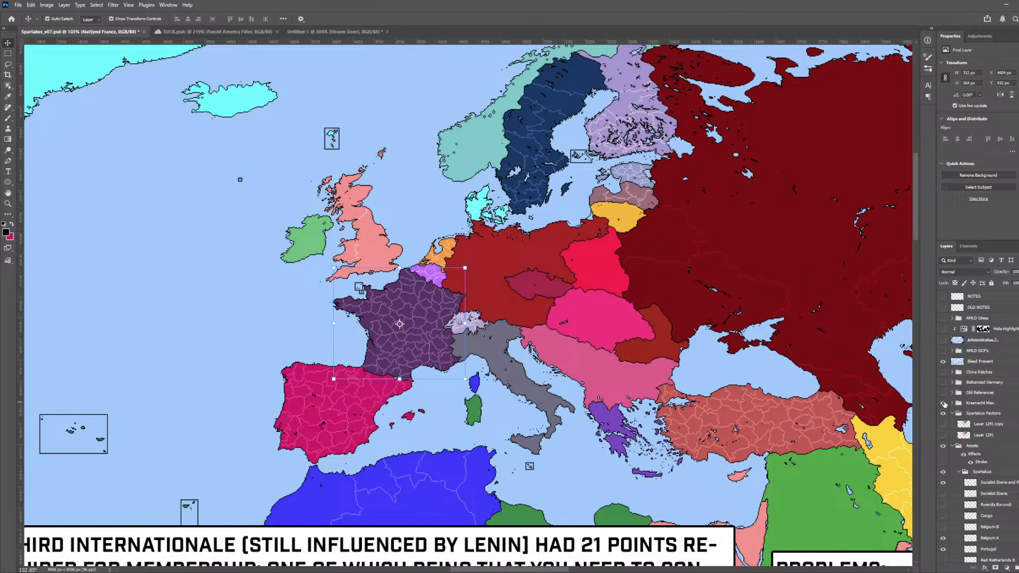
click(948, 365)
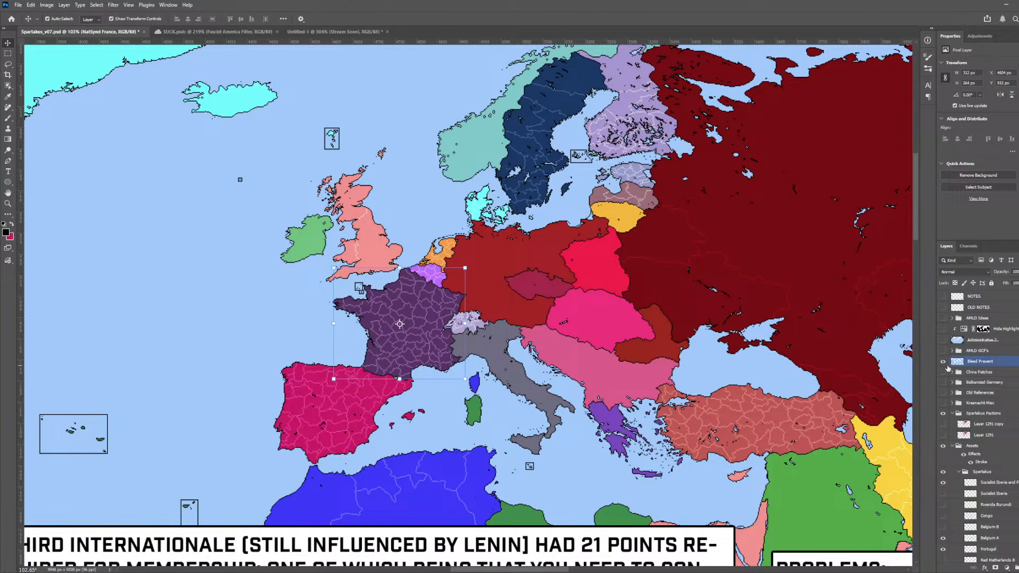
scroll(975, 380, up, 5)
click(972, 397)
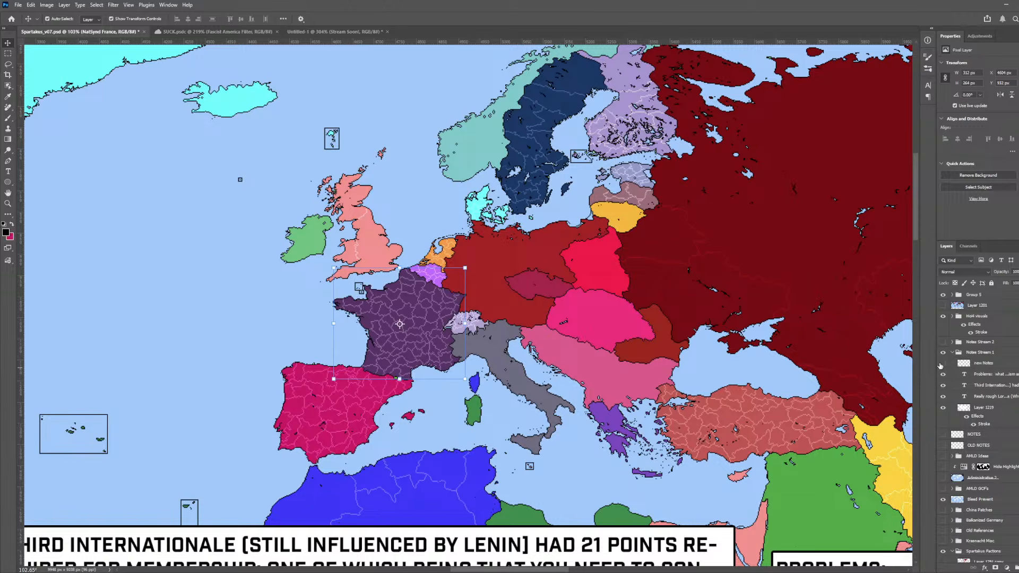
click(946, 350)
- Examine Western and Central Europe on the map, select the National Syndicalist Italy layer, and compare the region with the notes
scroll(552, 427, down, 6)
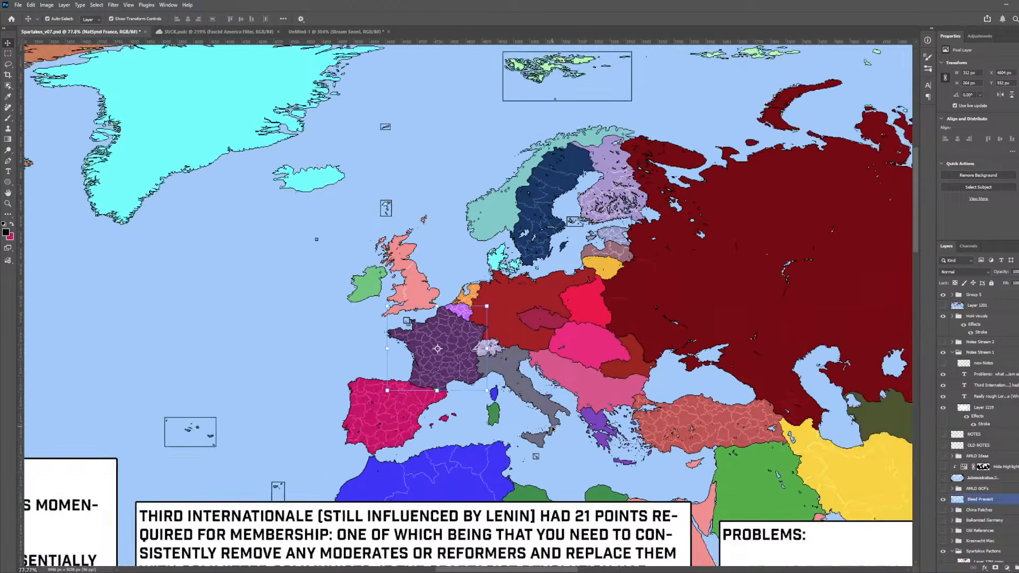
scroll(553, 428, down, 1)
scroll(541, 438, down, 1)
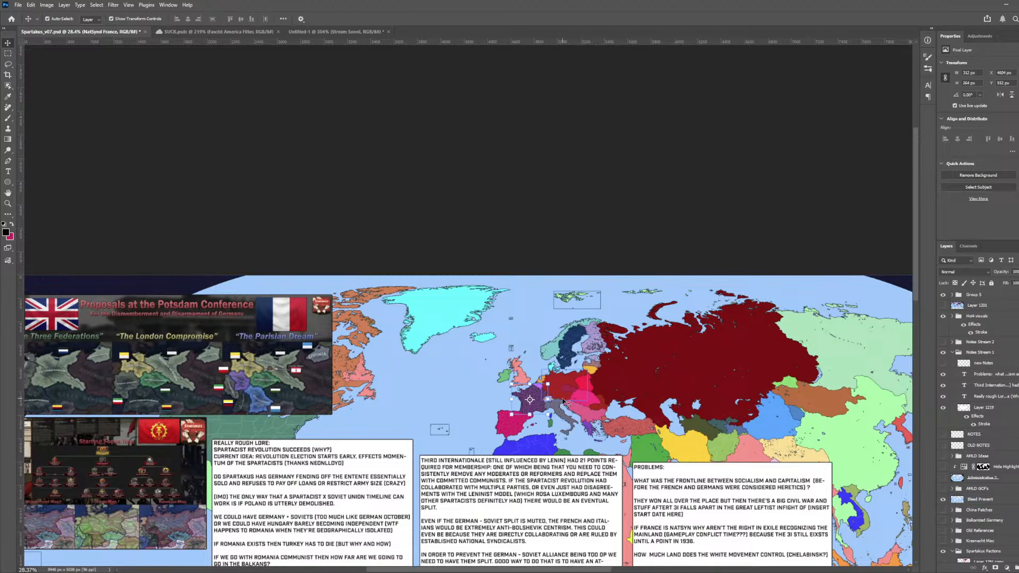
scroll(599, 373, up, 1)
scroll(598, 373, up, 9)
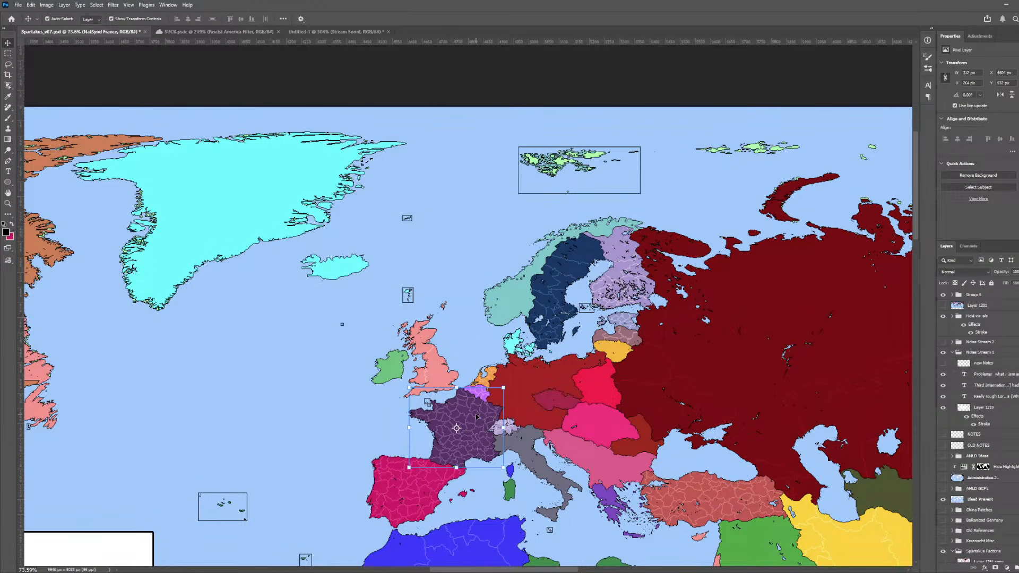
scroll(532, 452, up, 3)
click(528, 451)
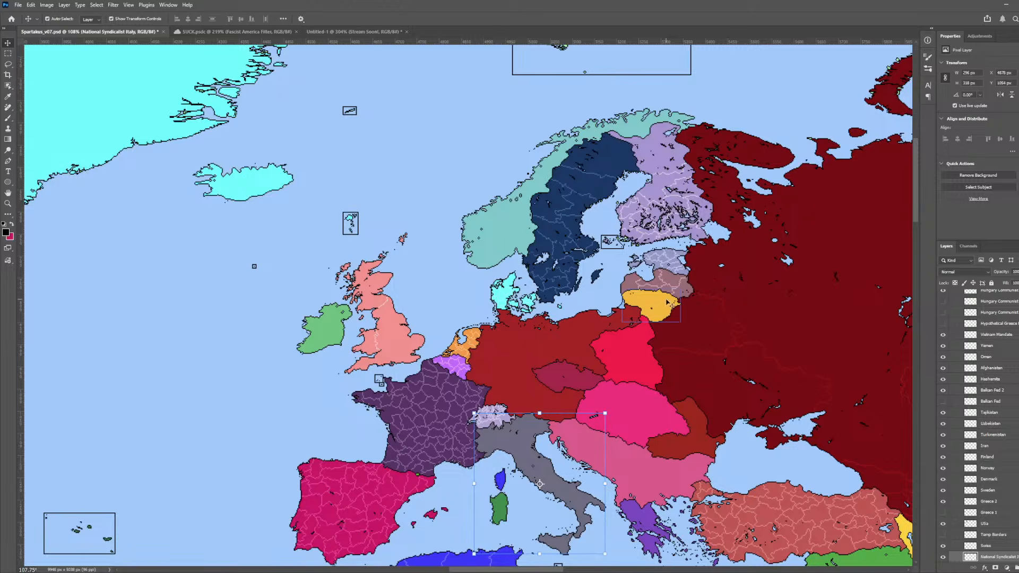
scroll(562, 426, down, 6)
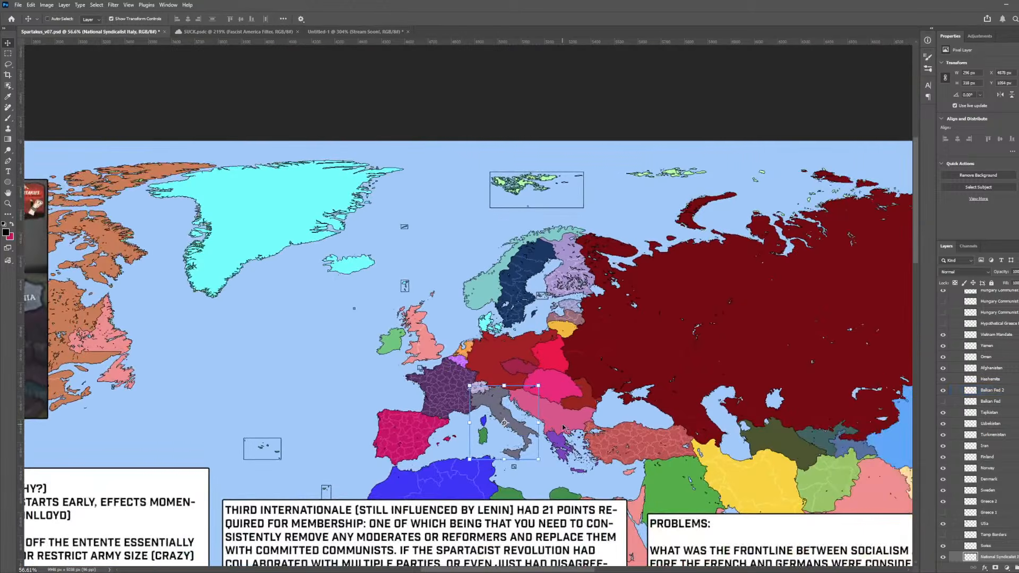
scroll(536, 335, down, 3)
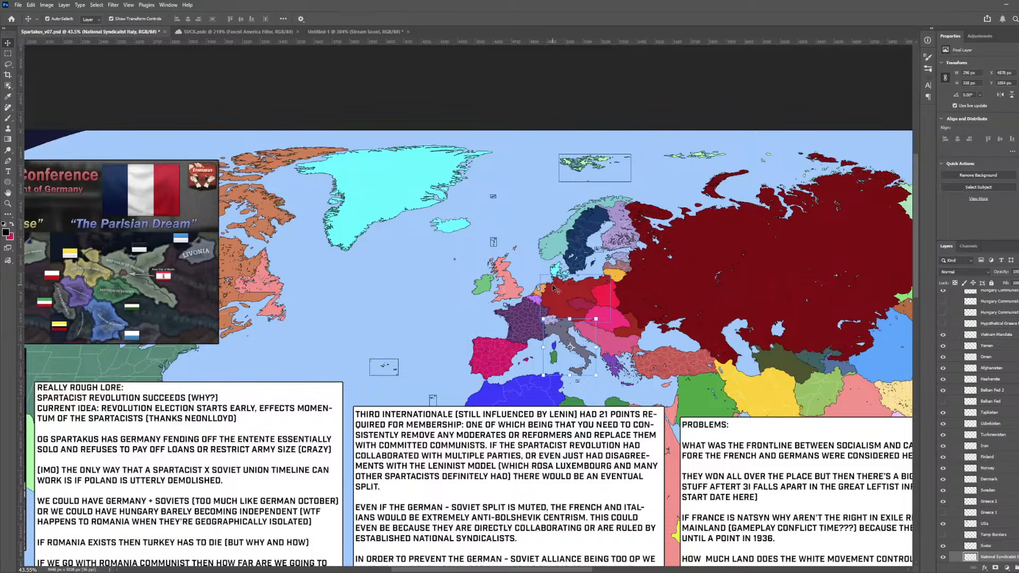
- Switch between the NatSynd France and National Syndicalist Italy layers on the map to compare the two neighbouring states with Germany
click(521, 319)
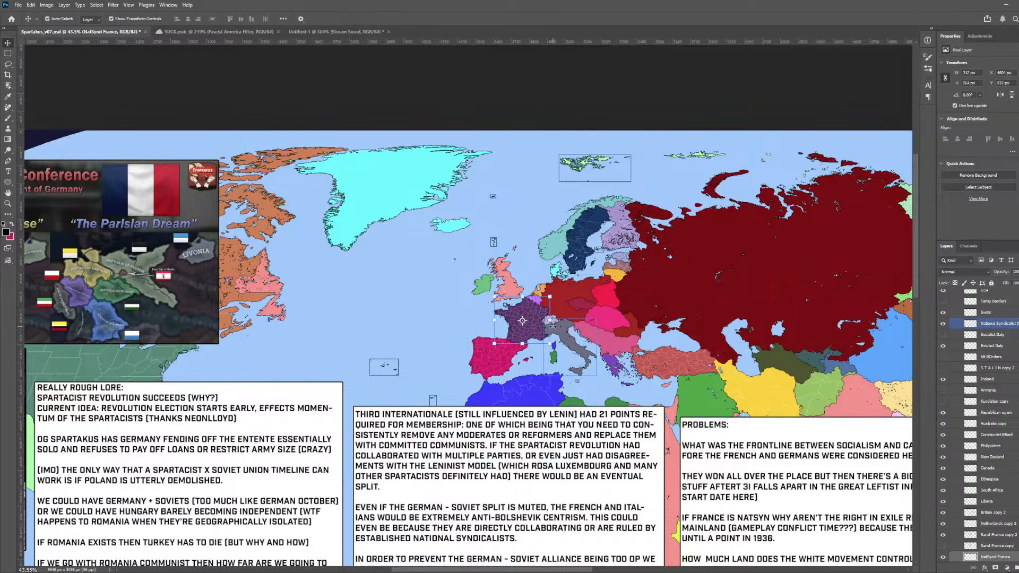
click(563, 334)
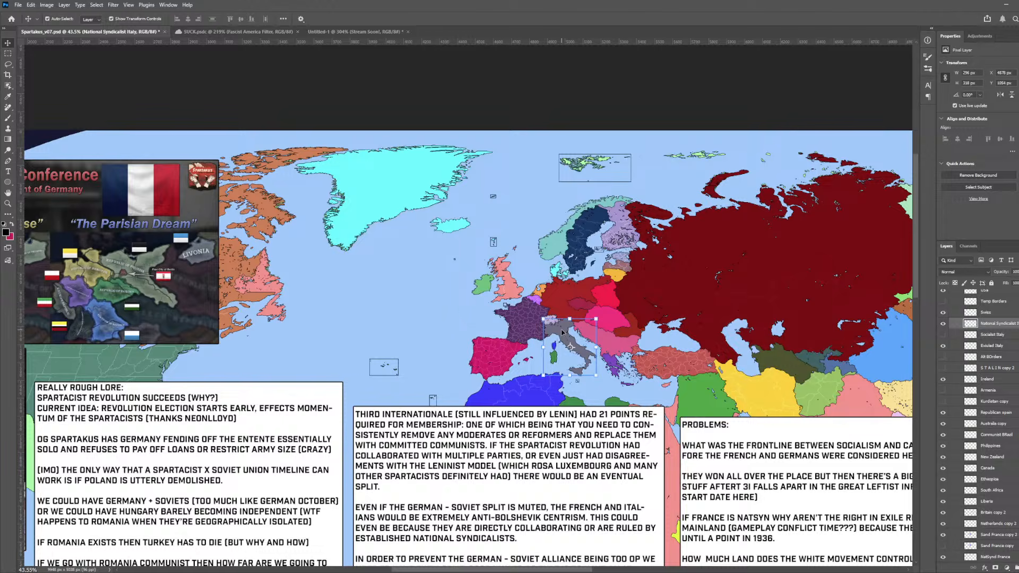
click(520, 321)
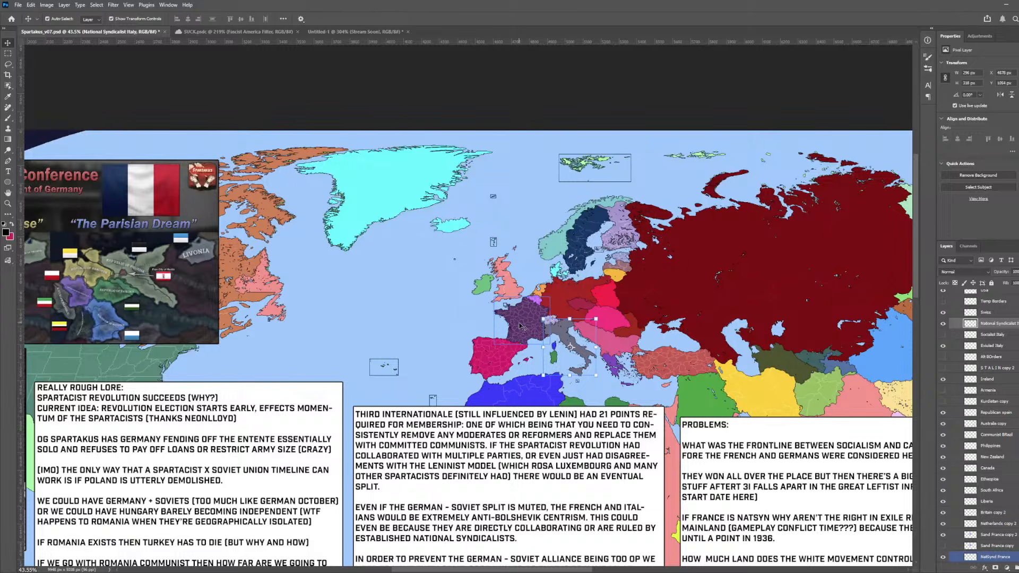
click(503, 357)
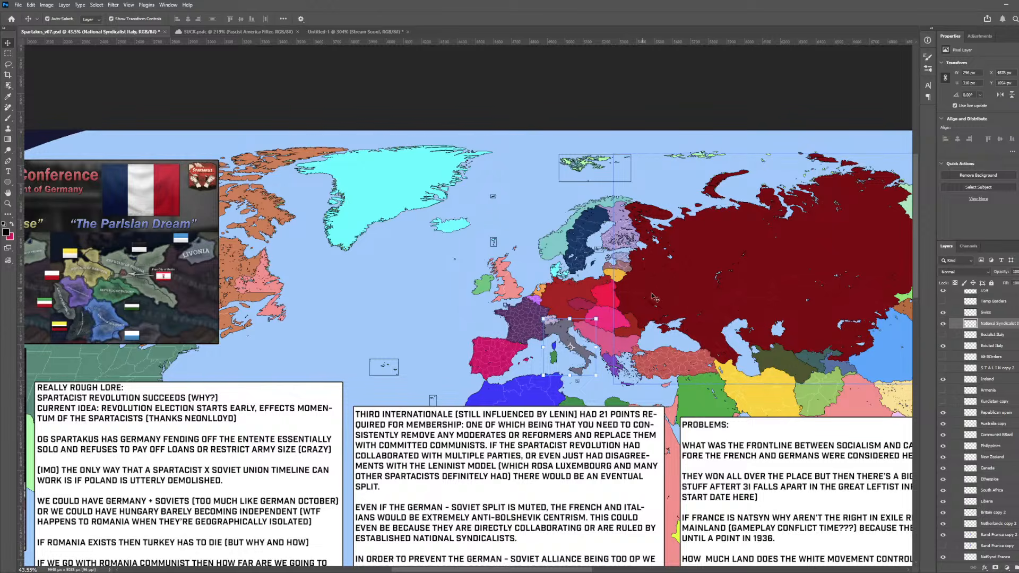
click(564, 292)
click(524, 317)
click(572, 346)
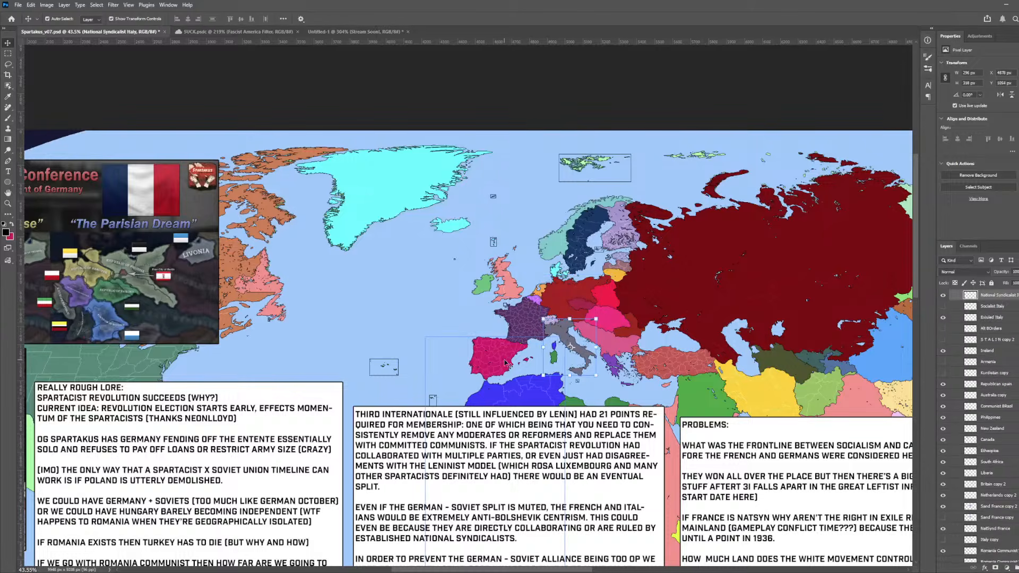
- Select the Socialist Iberia and France layer, followed by the Britain copy 2 layer, to examine Western Europe
click(505, 363)
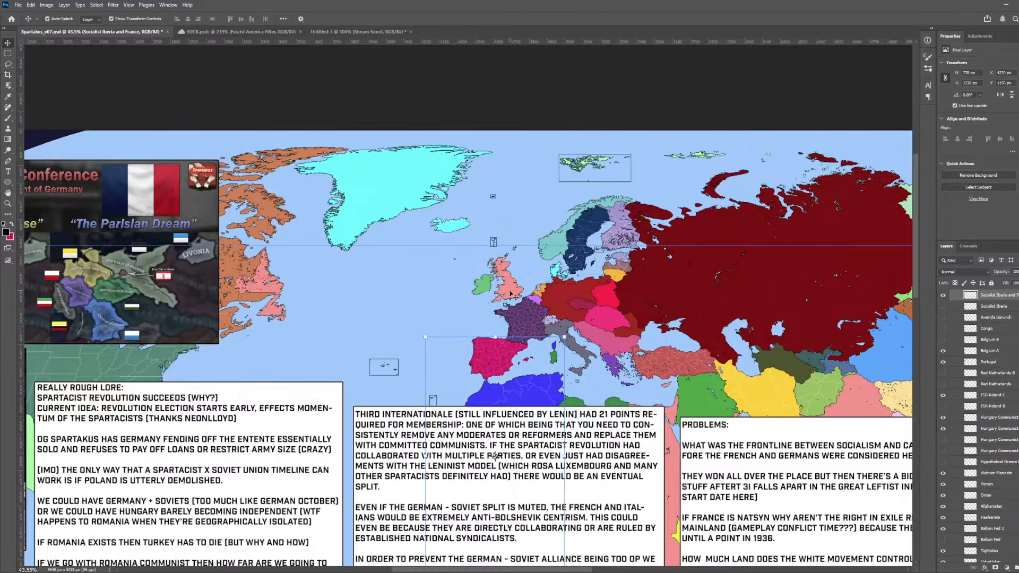
click(508, 290)
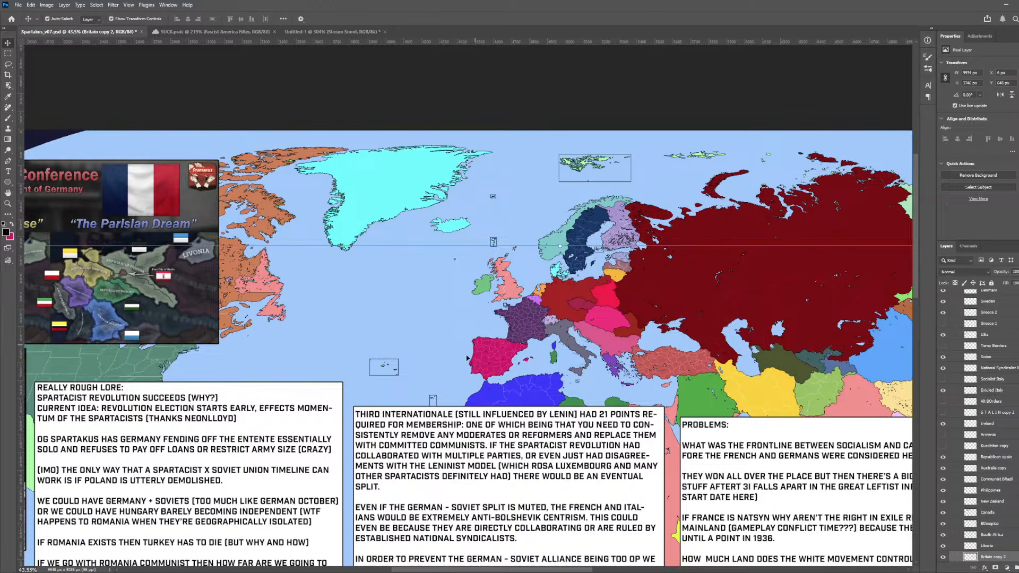
click(552, 358)
click(532, 389)
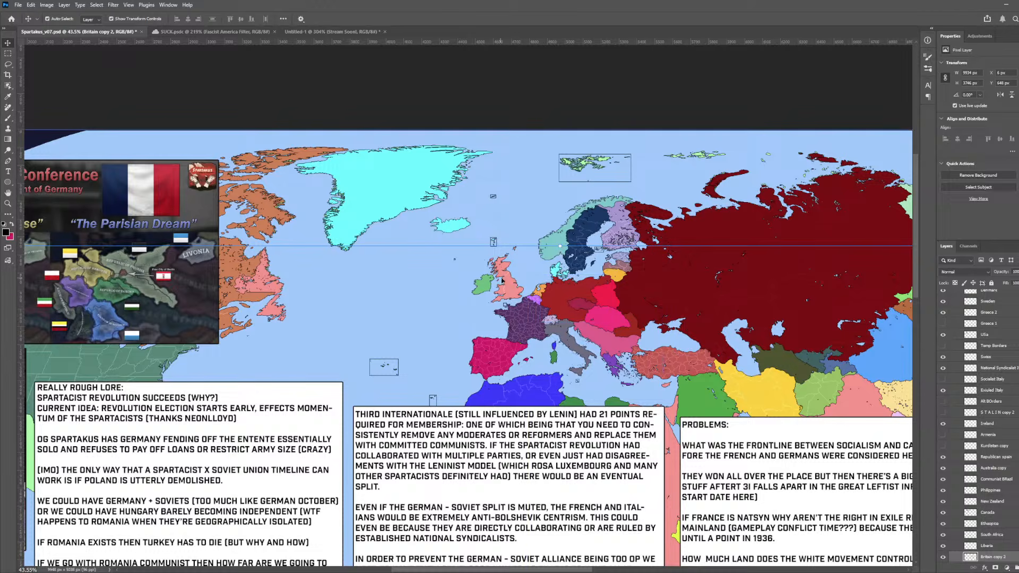
- Examine the Soviet Union and the Siberian Far East on the map alongside the Problems notes
scroll(595, 304, down, 3)
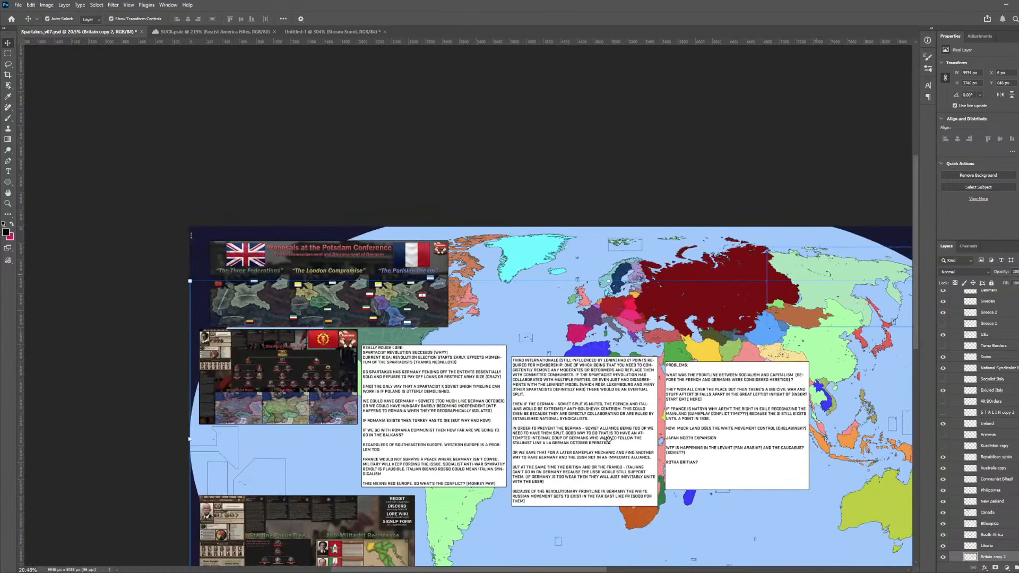
scroll(864, 335, up, 2)
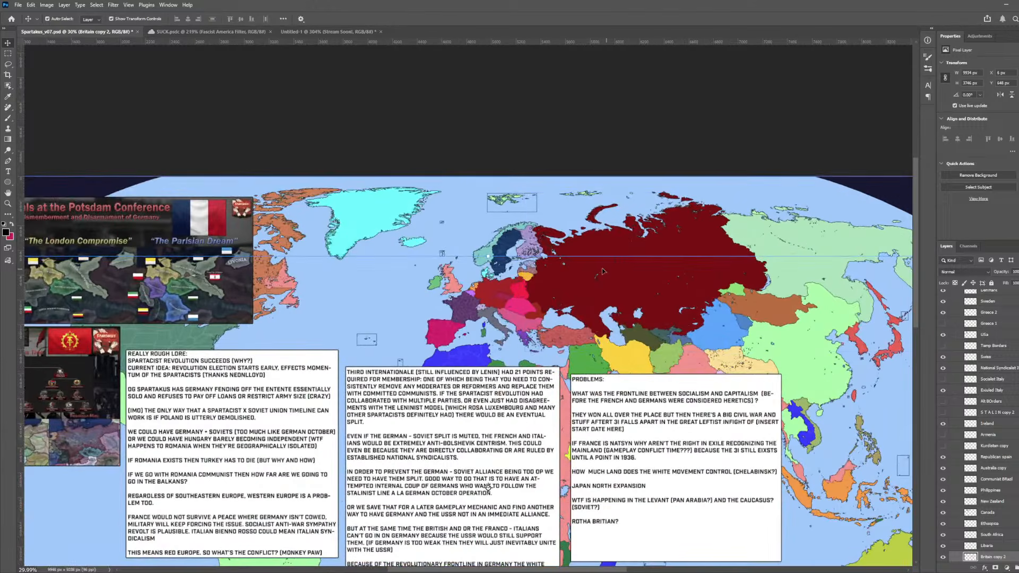
scroll(592, 295, up, 2)
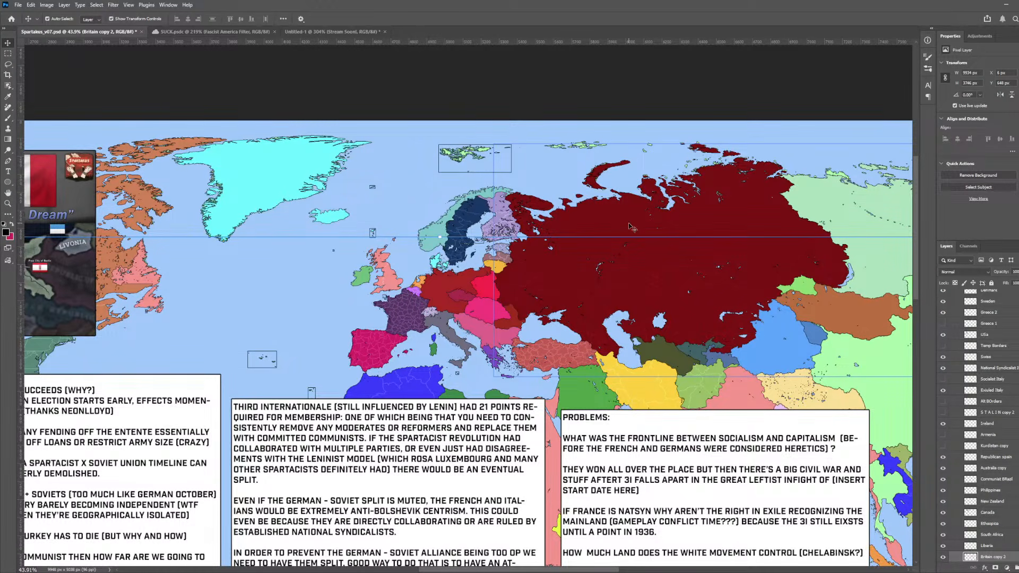
scroll(656, 313, down, 3)
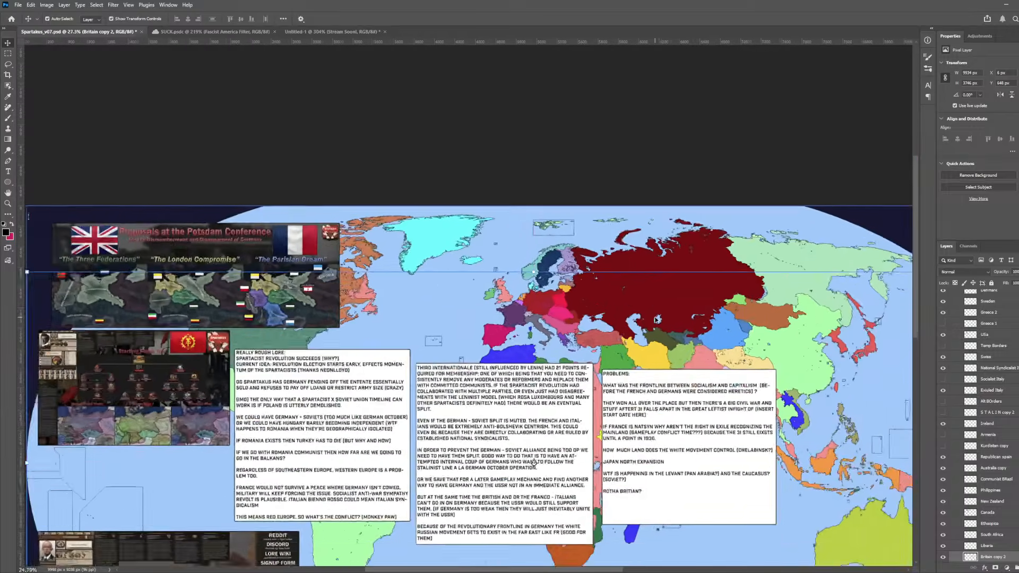
scroll(657, 319, up, 5)
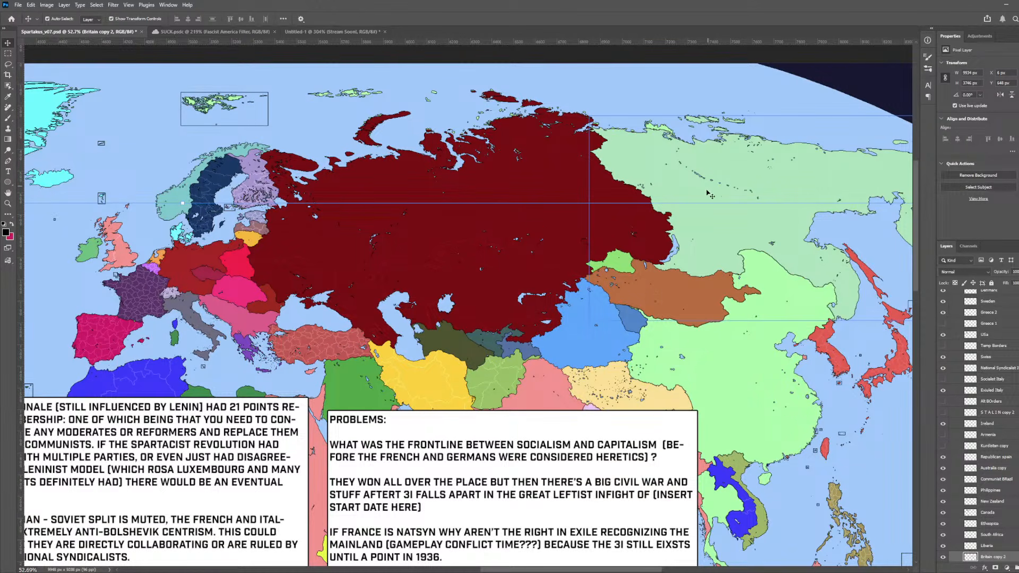
scroll(690, 249, down, 3)
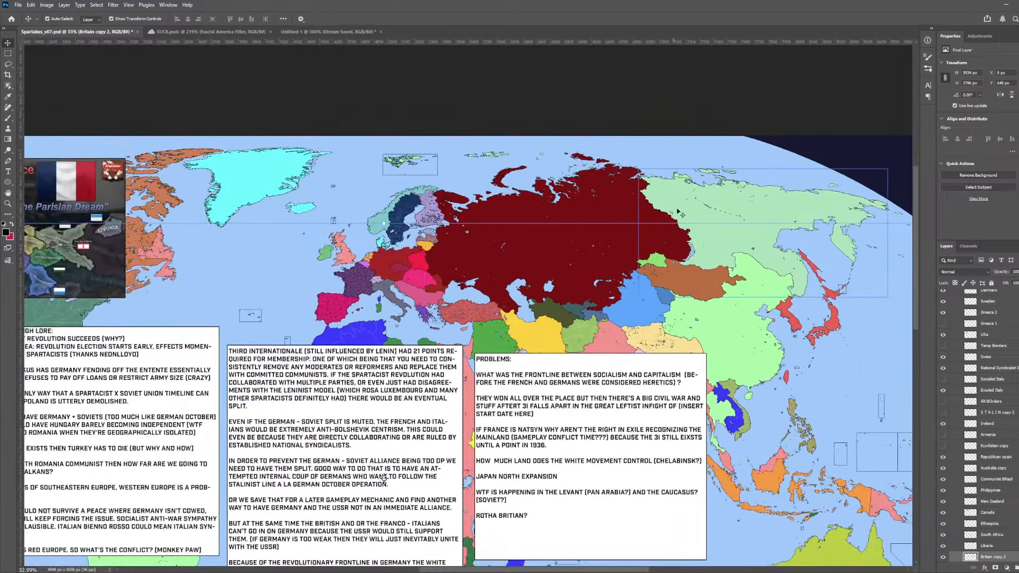
scroll(453, 263, up, 1)
scroll(454, 262, up, 1)
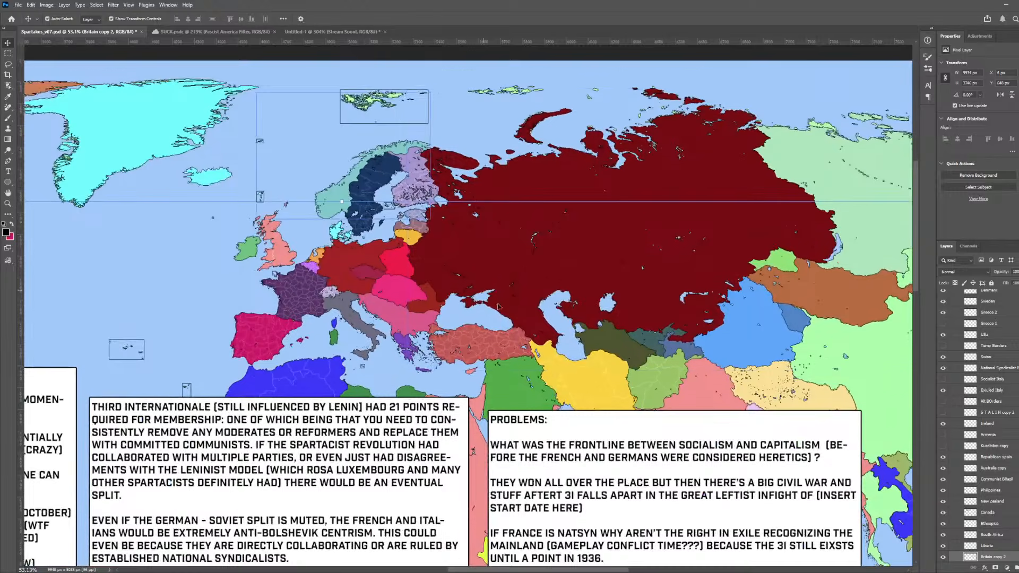
- Examine Turkey, Central Asia and the Central European states, comparing the socialist blocs with the Soviet Union
scroll(560, 306, up, 1)
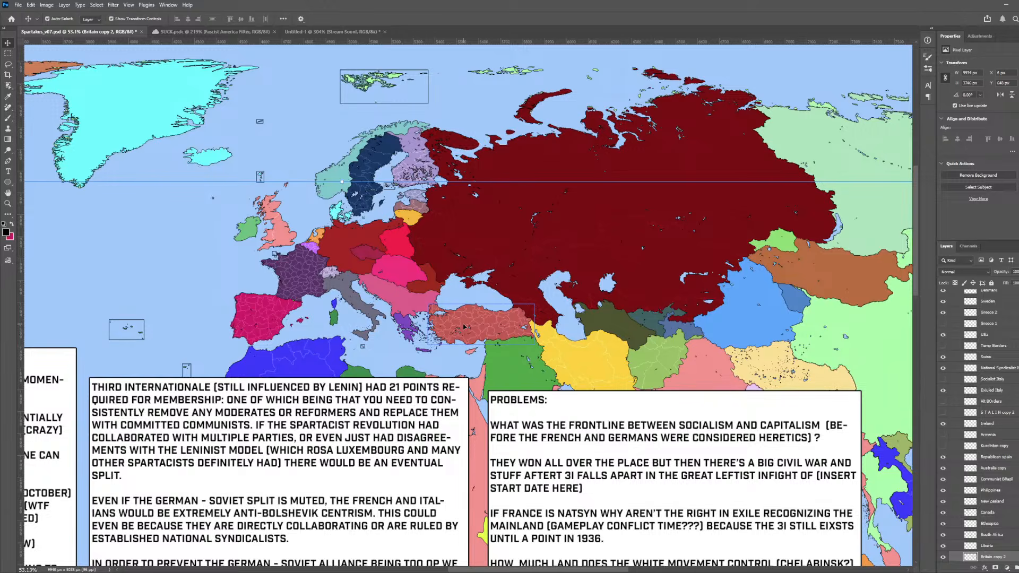
scroll(575, 240, down, 1)
scroll(575, 240, right, 2)
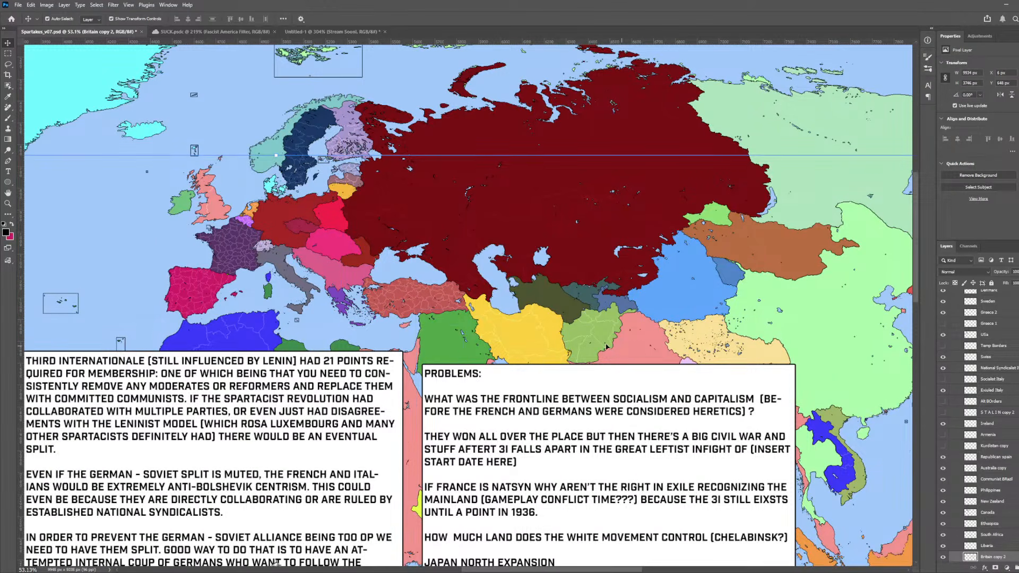
scroll(606, 346, down, 3)
scroll(291, 254, up, 4)
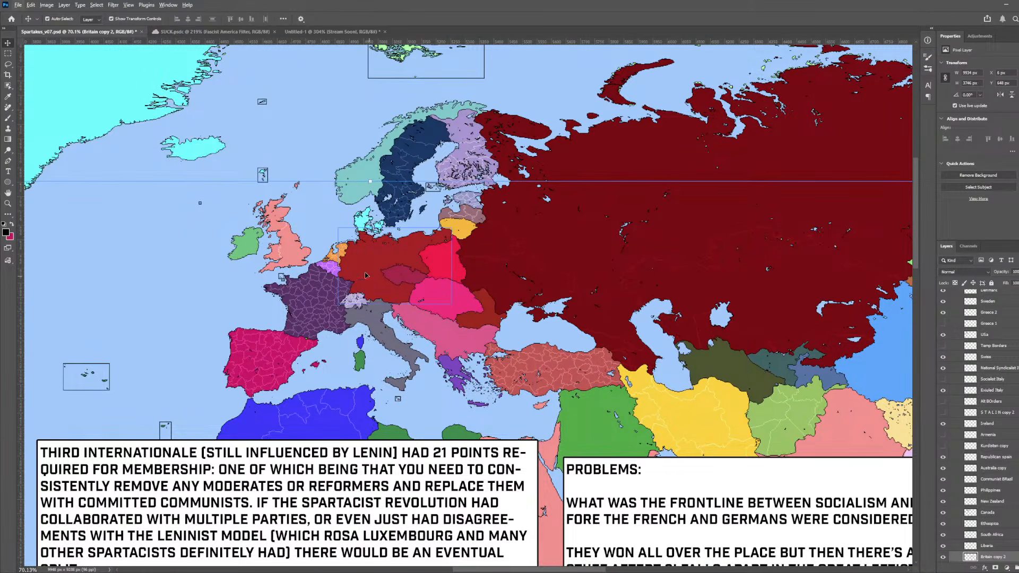
scroll(336, 275, down, 4)
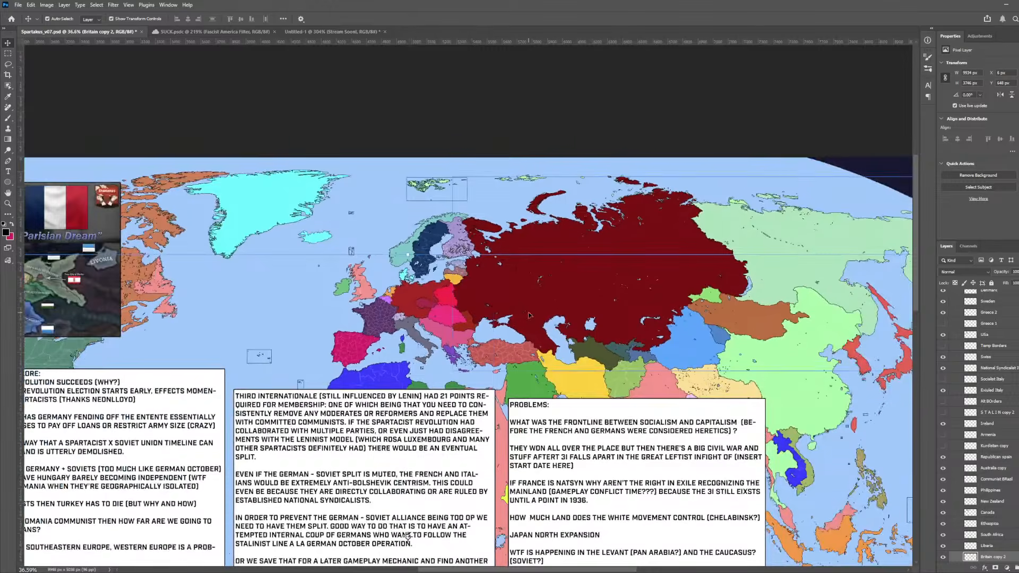
click(416, 248)
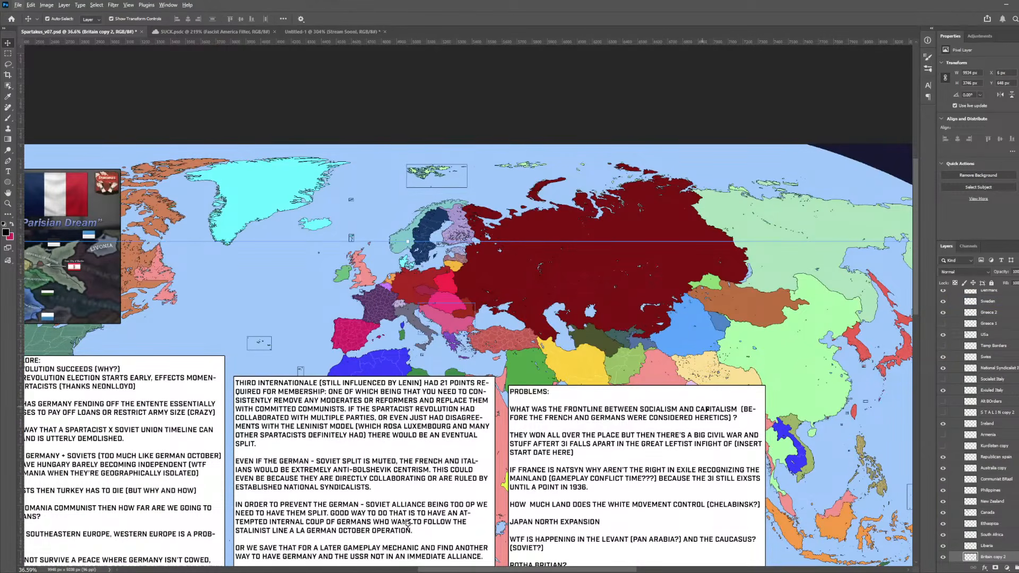
scroll(391, 281, up, 5)
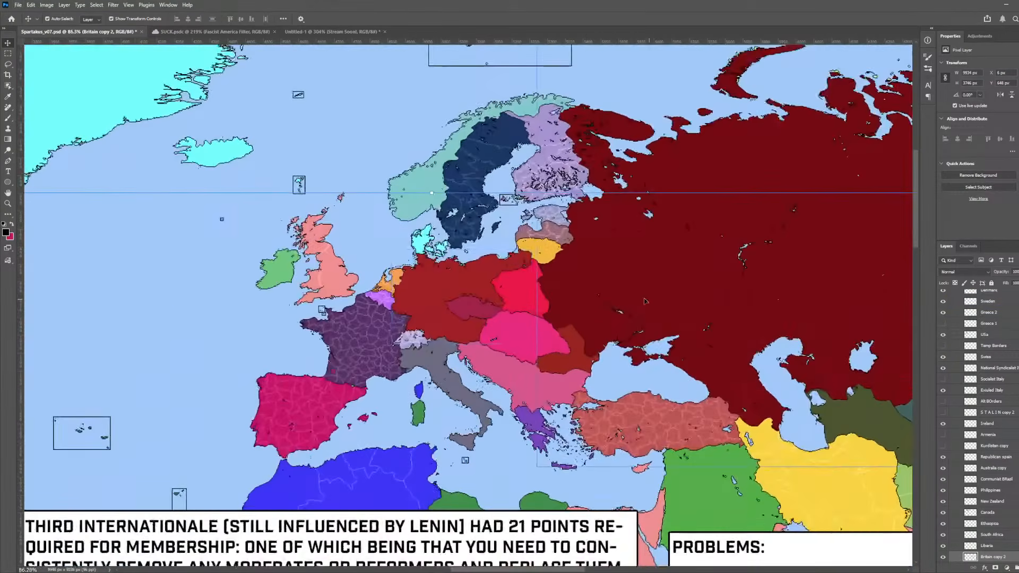
scroll(620, 291, down, 7)
scroll(624, 295, up, 6)
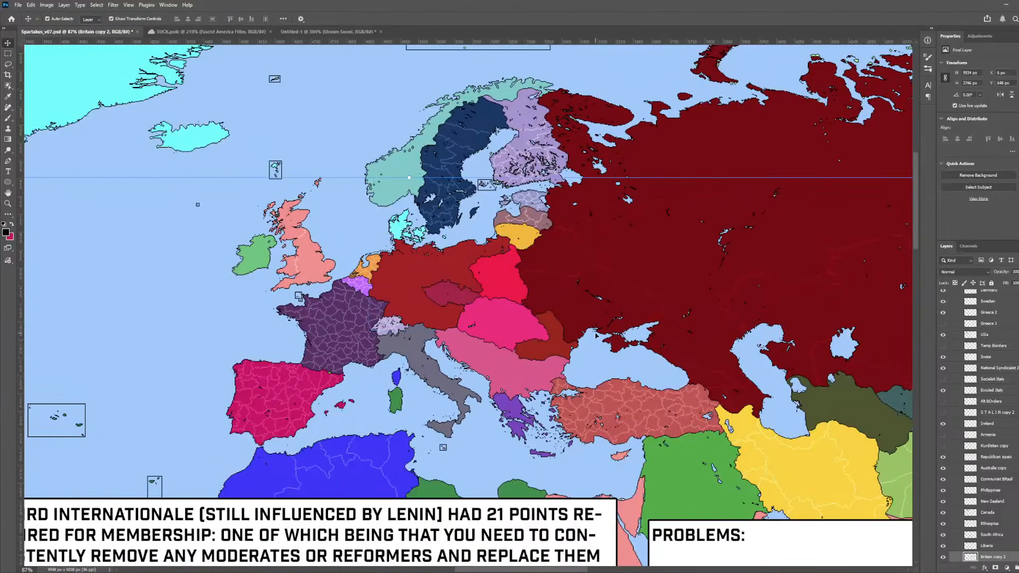
scroll(596, 335, down, 3)
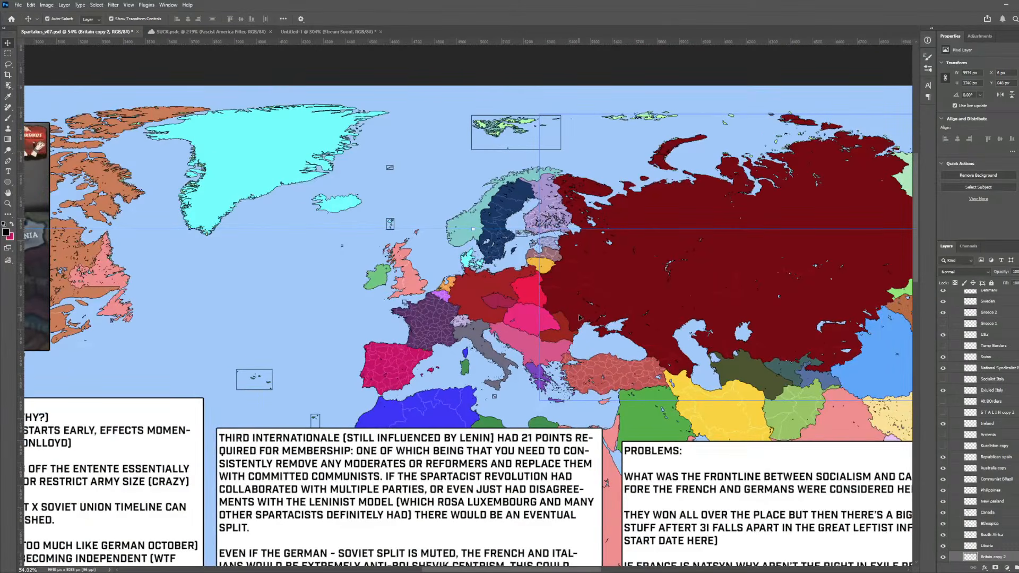
scroll(584, 307, right, 3)
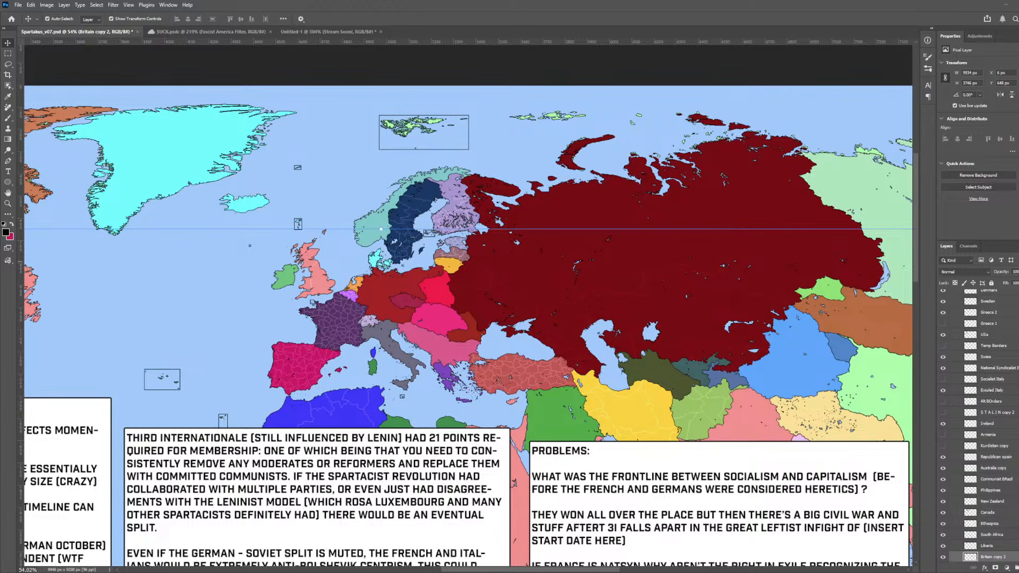
key(ctrl+v)
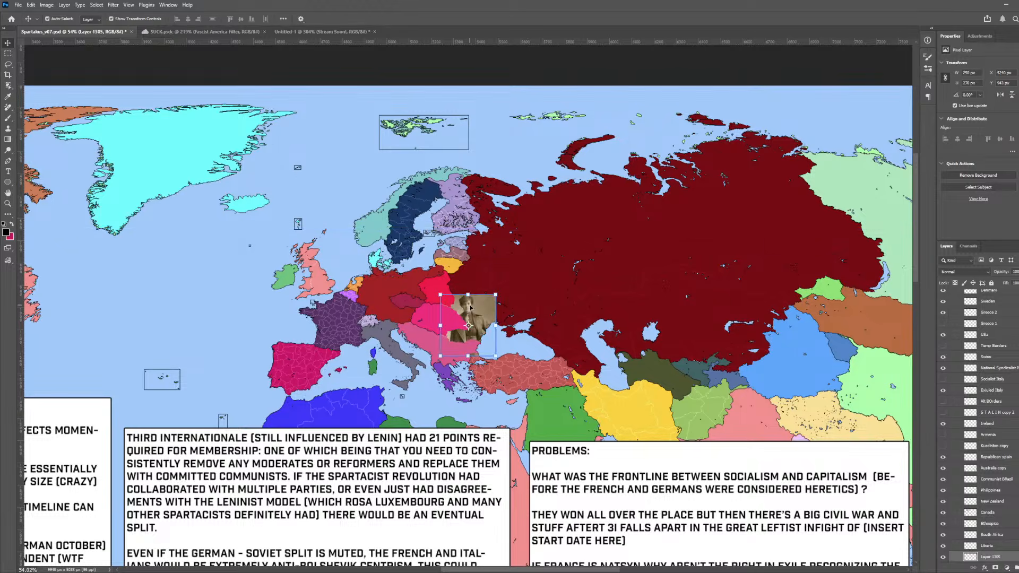
key(ctrl+t)
key(ctrl+z)
- Expand Group 5 in the layer stack and show its reference-image layers over the map
scroll(985, 305, up, 15)
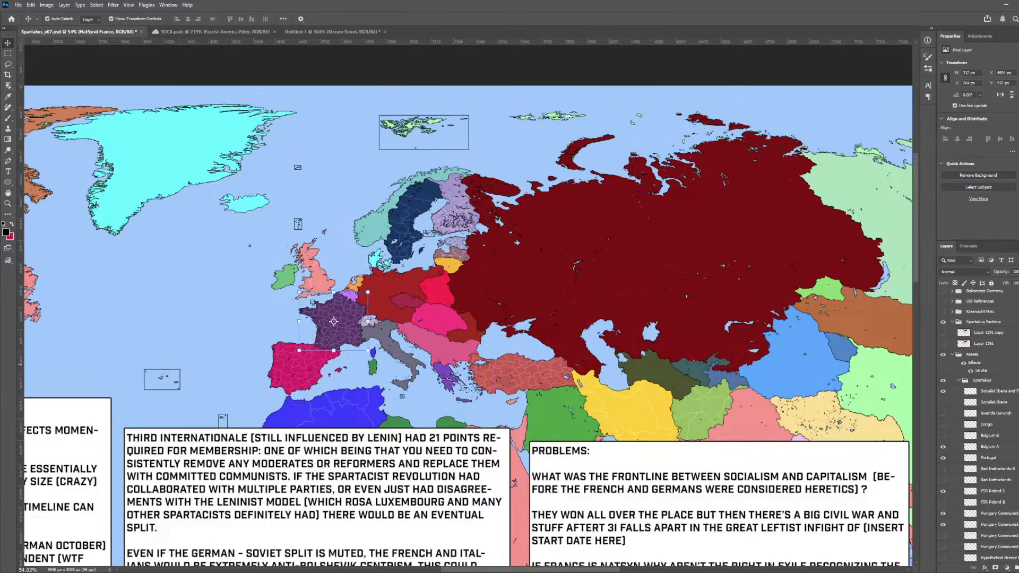
scroll(1001, 302, up, 1)
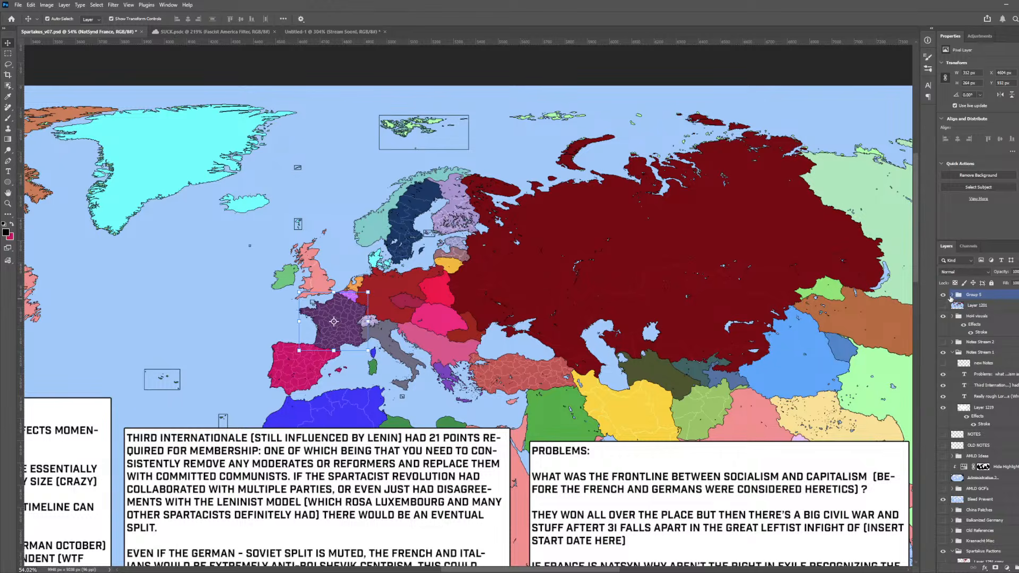
click(953, 296)
drag(943, 306, 943, 337)
scroll(396, 292, down, 4)
- Paste the copied portrait photo into Group 5 and place it in the sea between Iceland and Norway
click(975, 295)
key(ctrl+v)
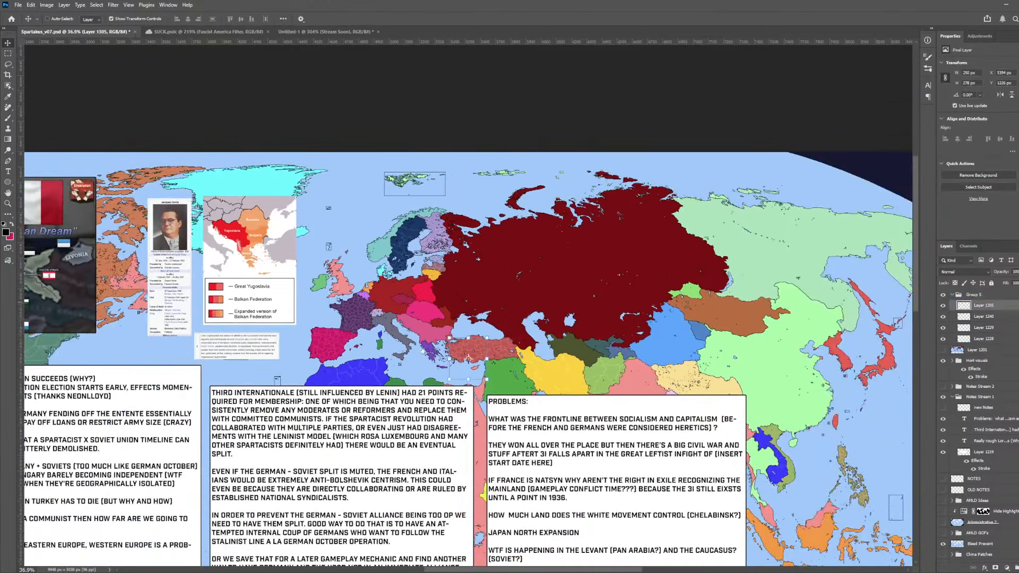
scroll(480, 316, up, 5)
drag(457, 388, 244, 162)
scroll(318, 180, left, 2)
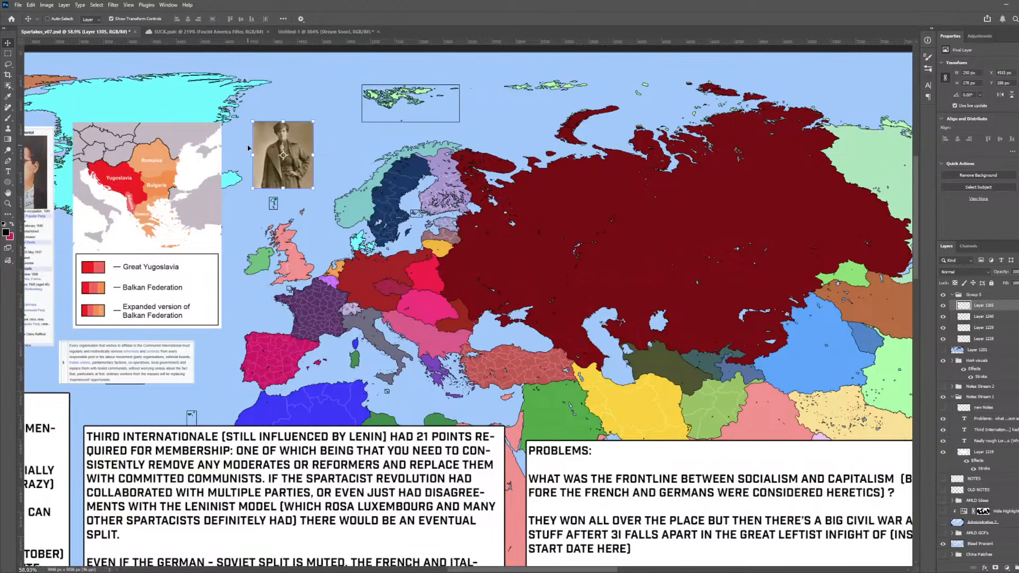
scroll(324, 183, up, 1)
scroll(335, 186, left, 2)
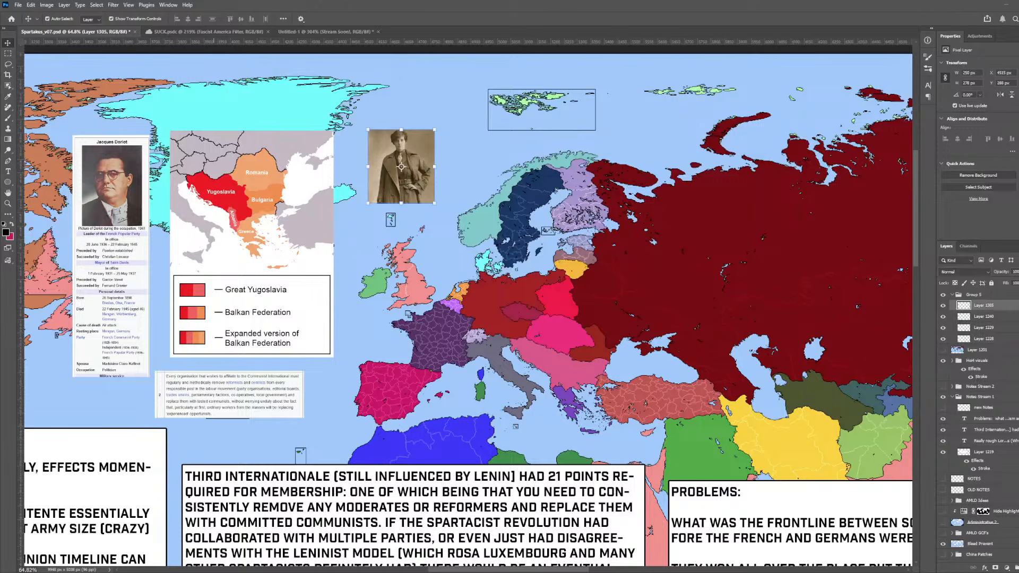
drag(407, 189, 439, 197)
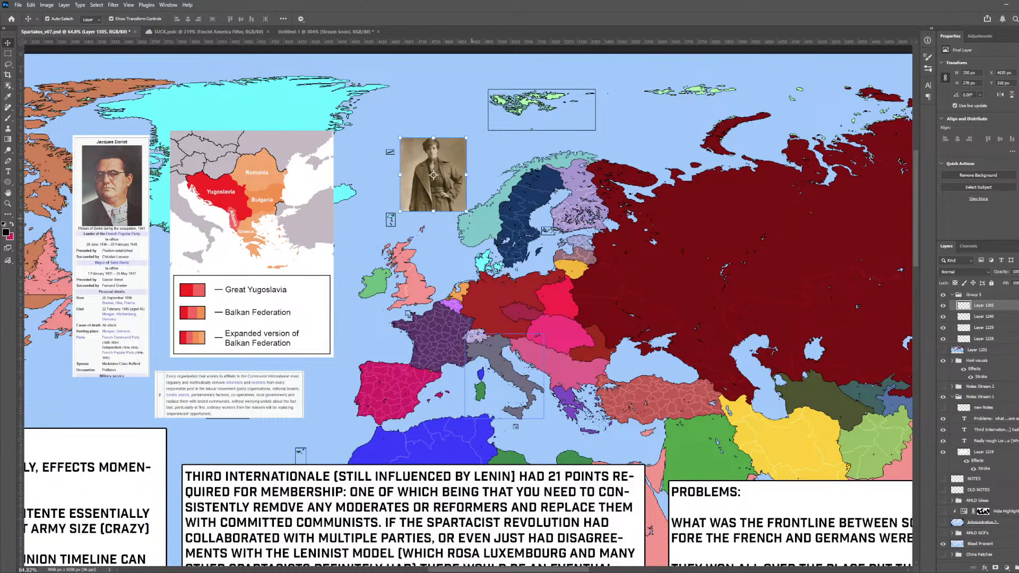
- Examine the portrait photo and the Balkan Federation reference map together with the surrounding European states
click(508, 365)
scroll(373, 352, down, 4)
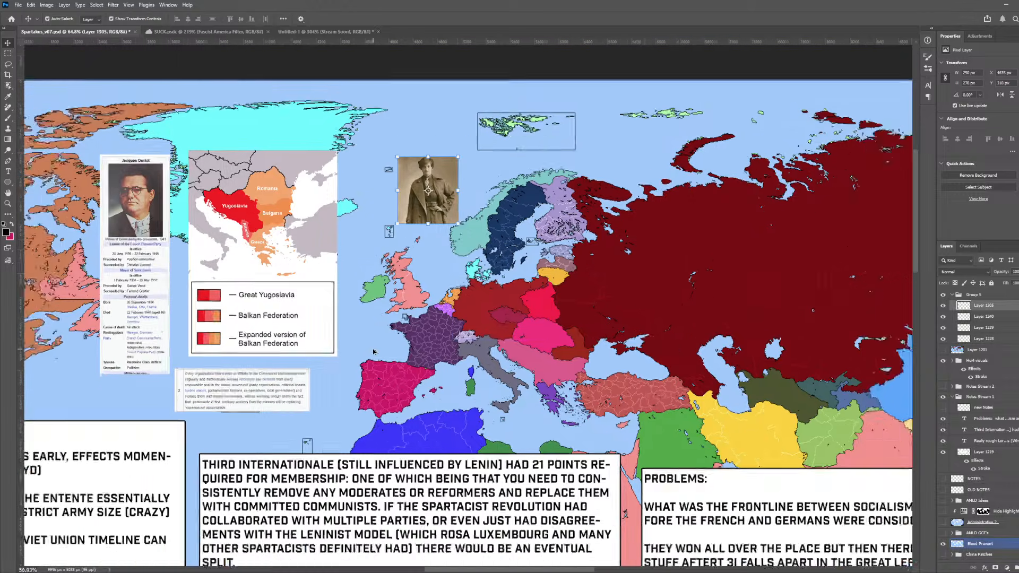
scroll(373, 351, down, 2)
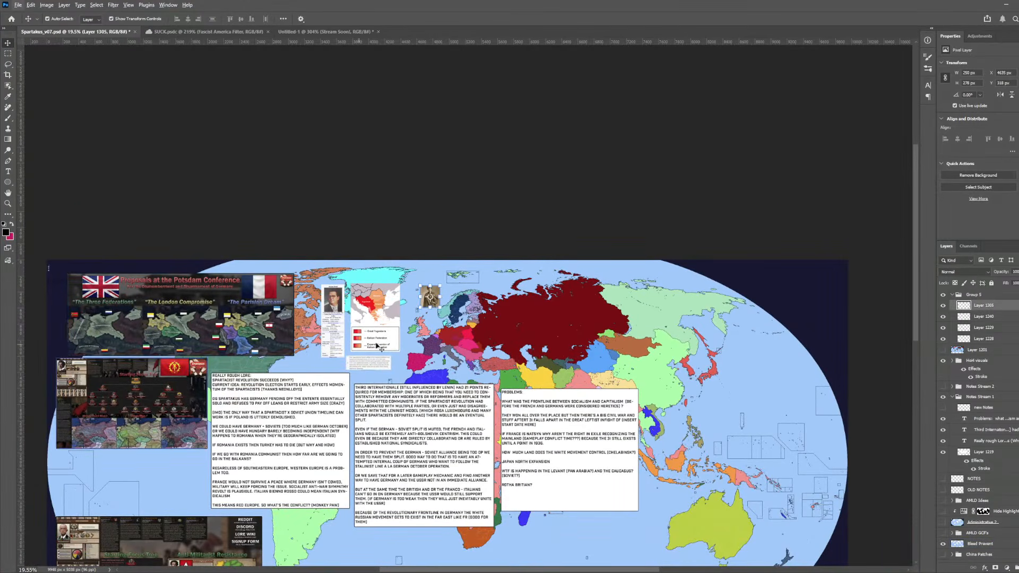
scroll(452, 337, up, 2)
scroll(451, 336, up, 3)
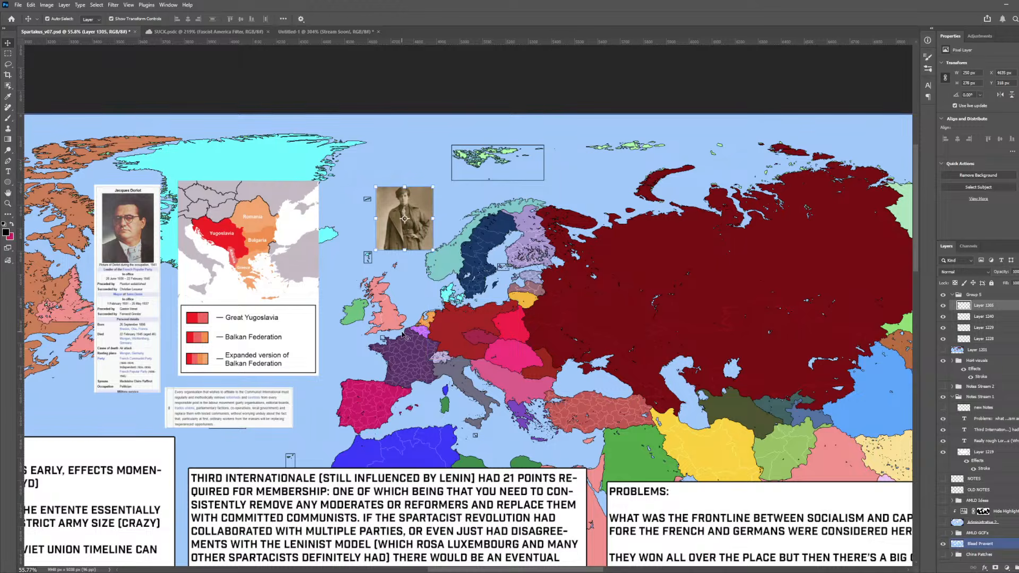
scroll(386, 280, up, 3)
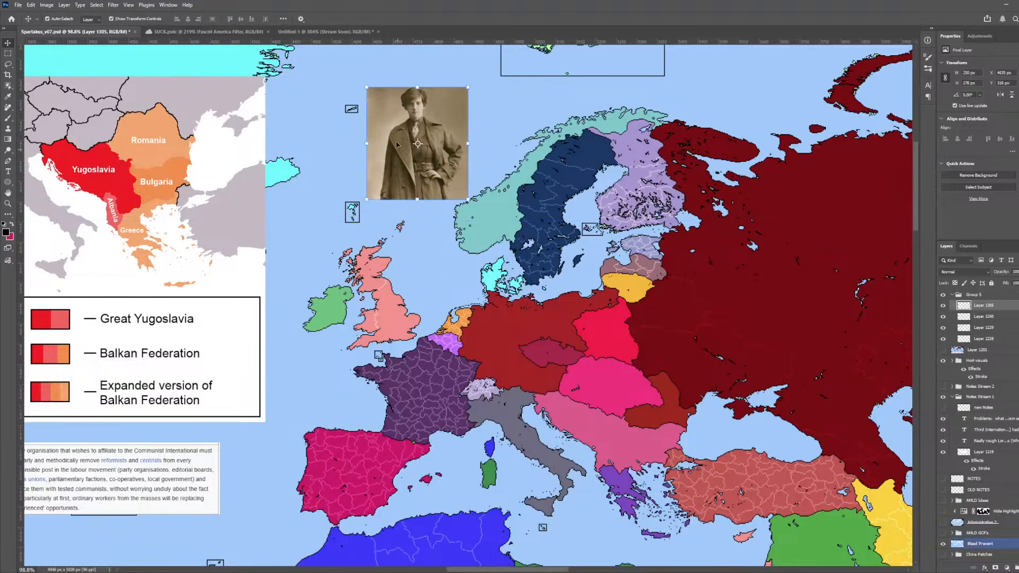
scroll(414, 326, down, 2)
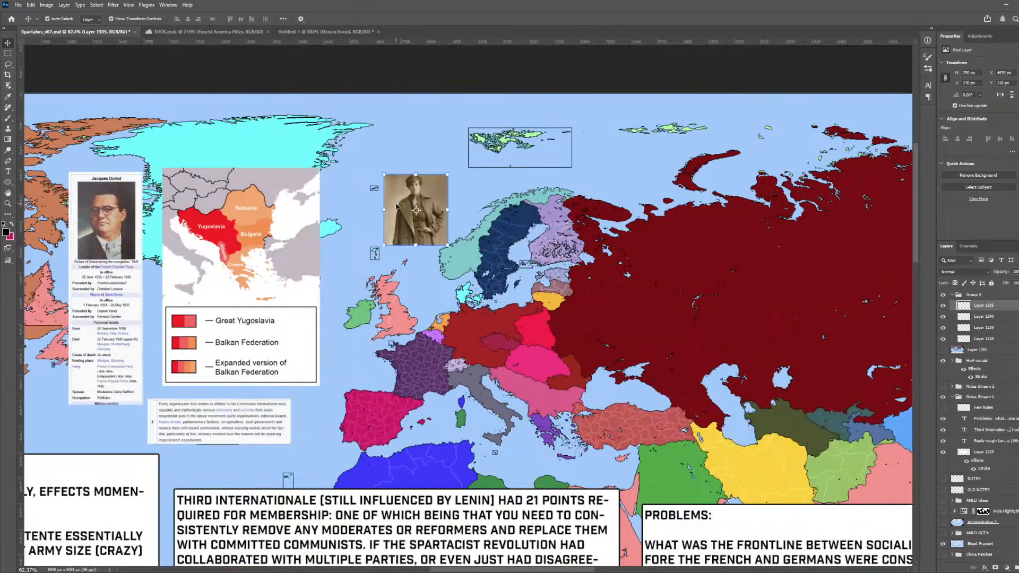
scroll(397, 312, down, 3)
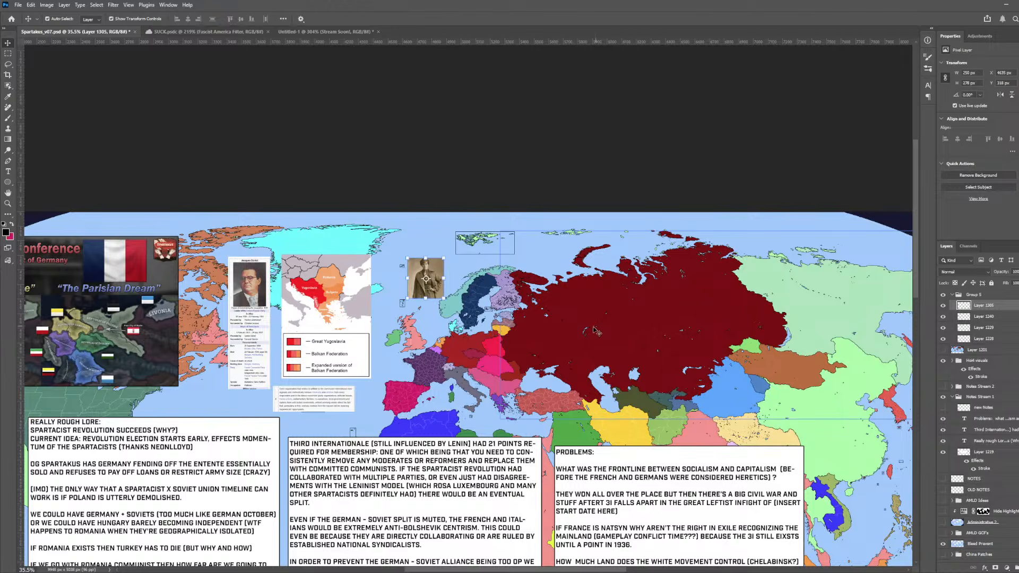
scroll(551, 407, up, 2)
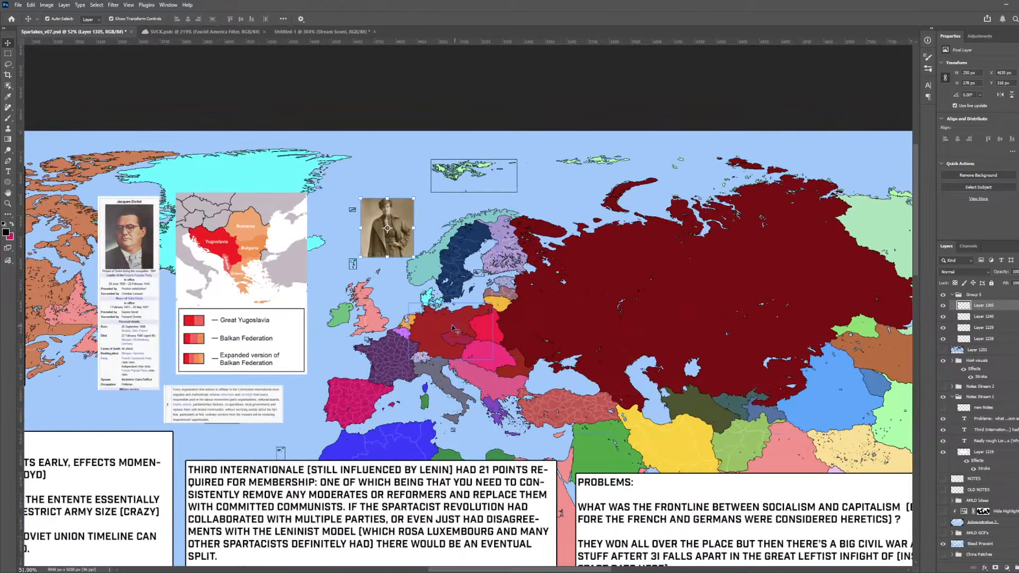
scroll(538, 306, up, 1)
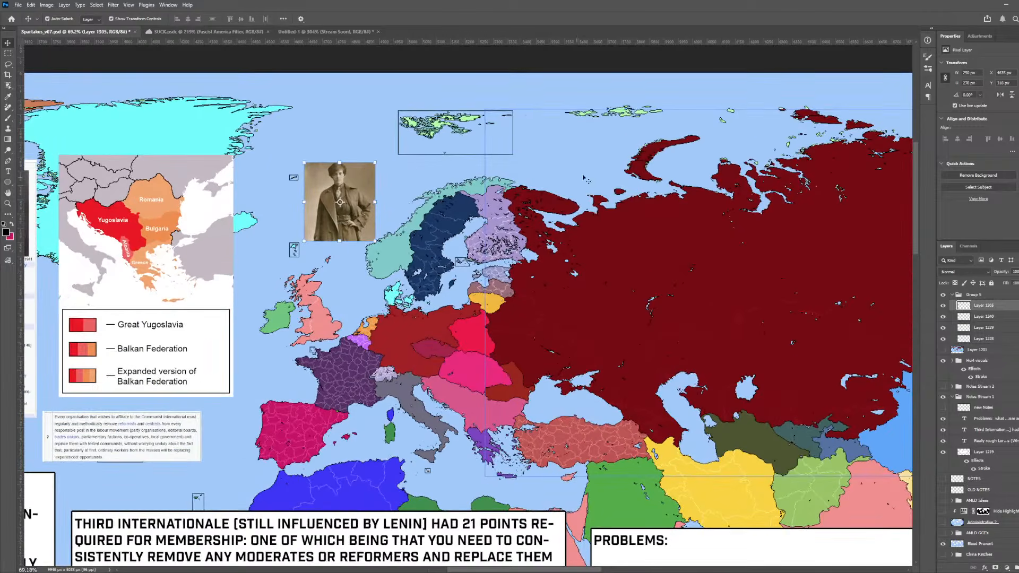
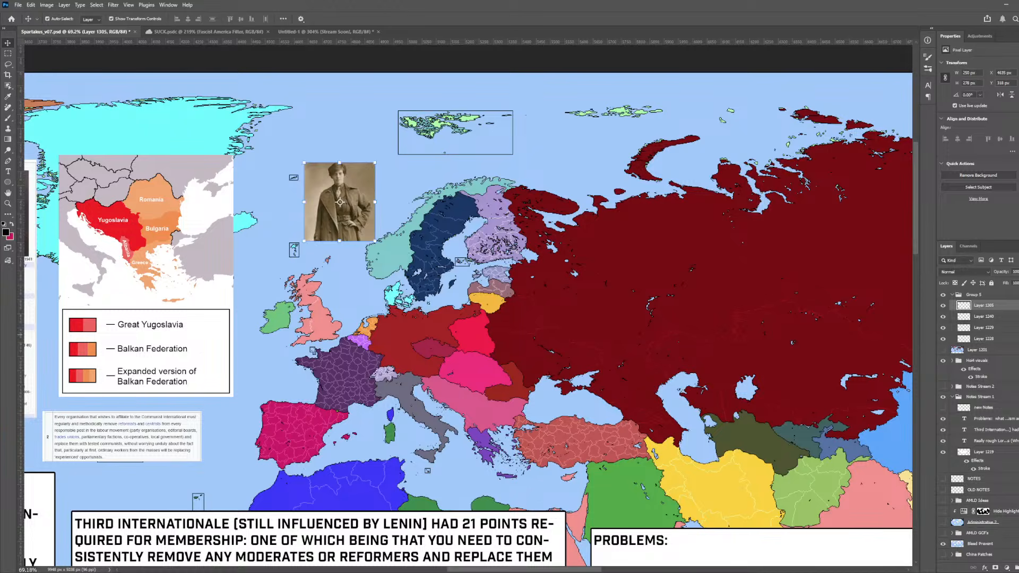
- Hide the Notes Stream 1 group and show the Notes Stream 2 group with its scenario notes over the map
scroll(434, 258, down, 1)
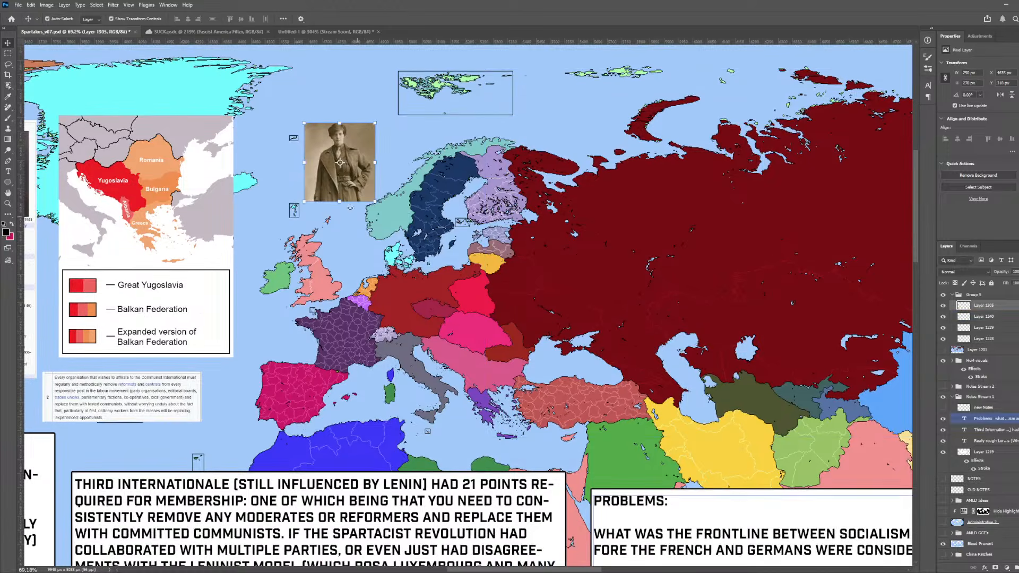
scroll(434, 260, down, 5)
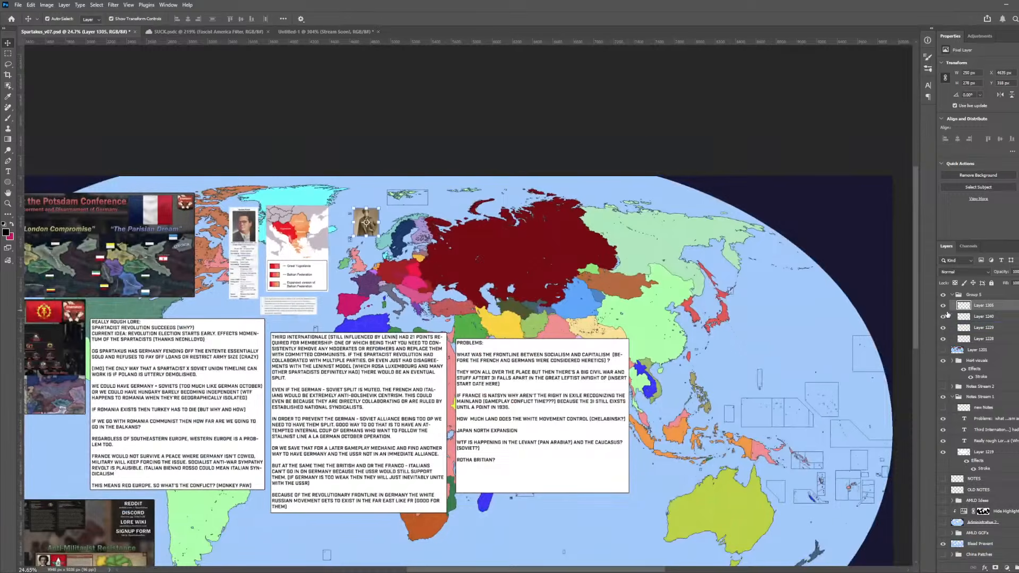
scroll(944, 442, down, 1)
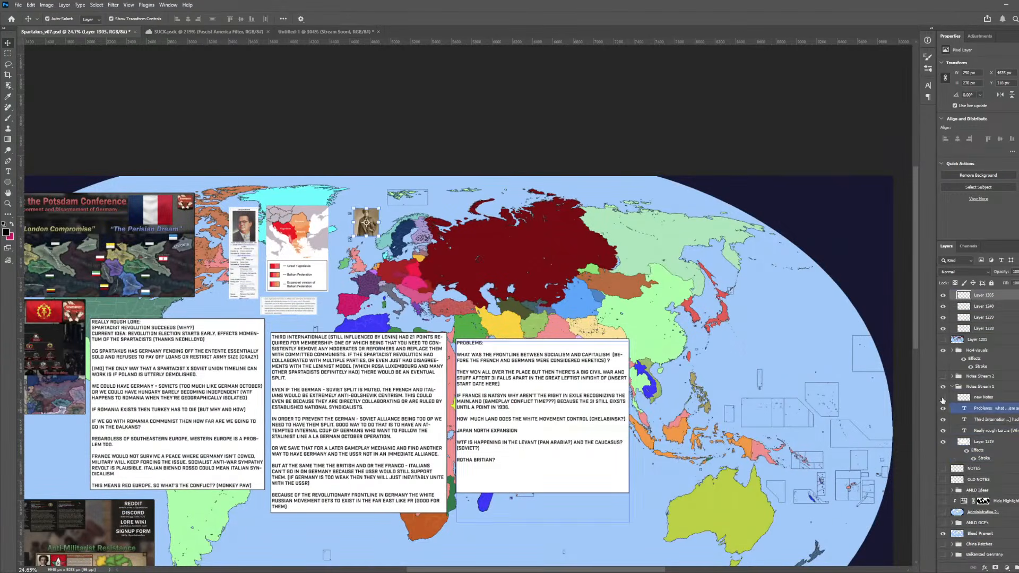
click(943, 387)
click(943, 377)
click(598, 360)
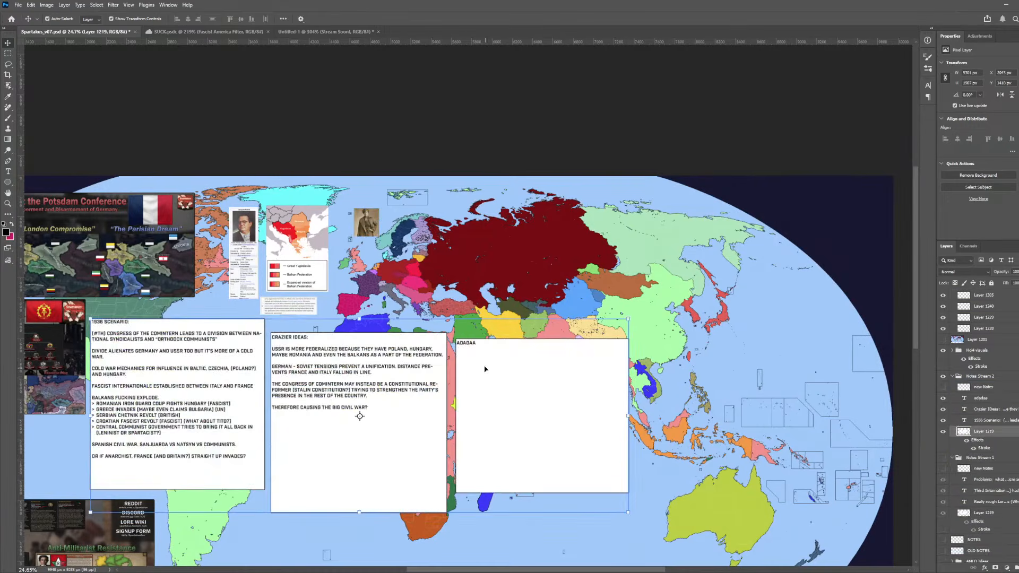
- Replace the placeholder text in the empty Notes Stream 2 box with the heading "IDEAS FROM STREAM:"
scroll(475, 345, up, 2)
scroll(476, 348, up, 3)
double_click(458, 340)
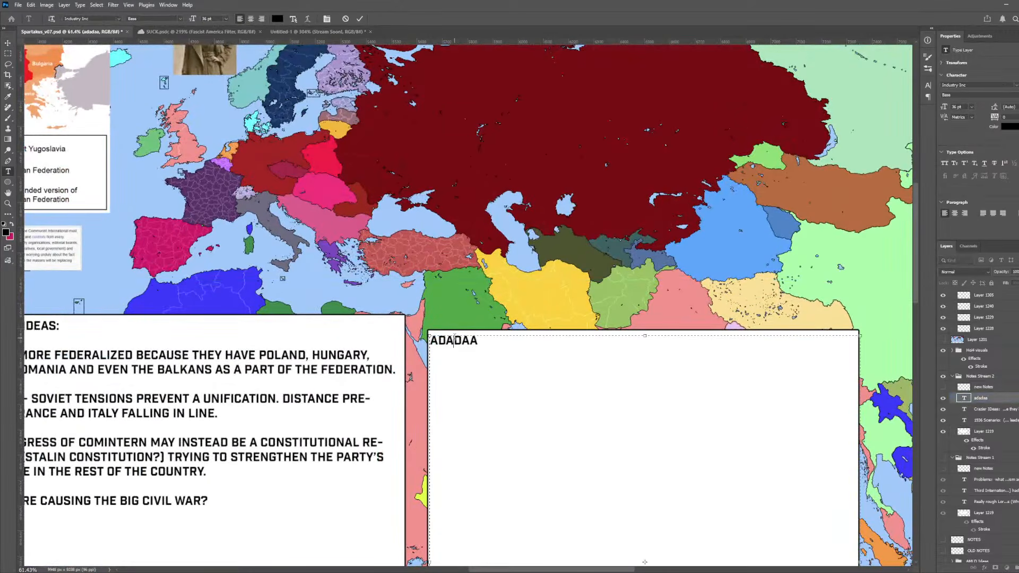
double_click(455, 340)
text(IDEAS FROM STREAM:)
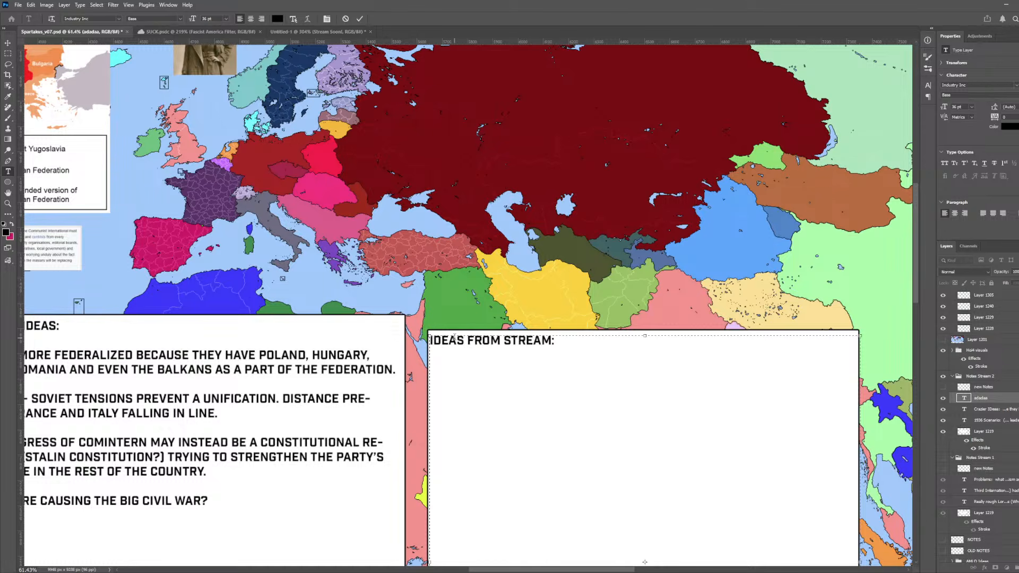
- Begin a note below the heading with "ITALY LORE IS THAT THEY'RE MODERATE CHRISTIAN SOCIALISTS,"
text(ITALY LORE IS)
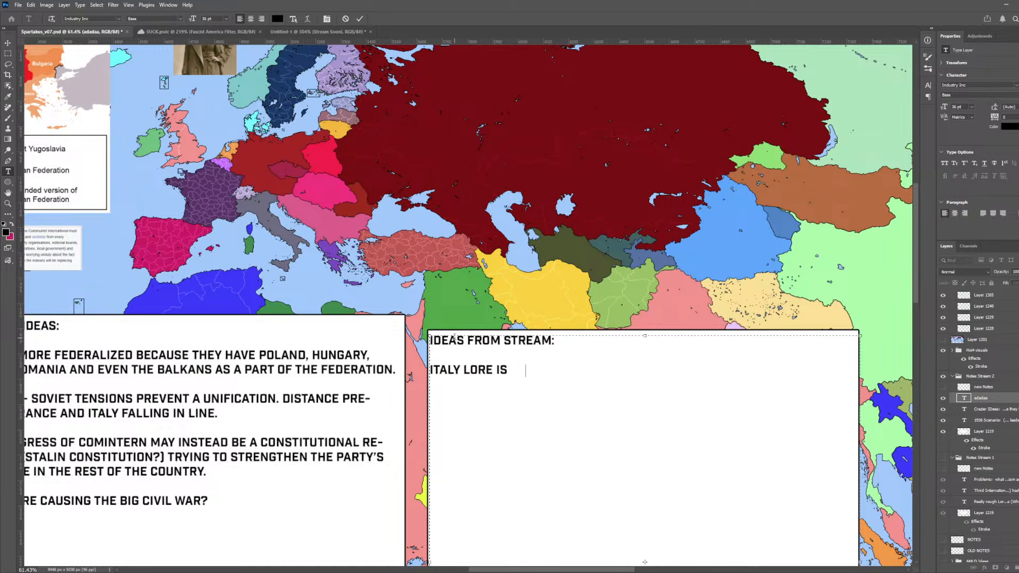
text( THAT TH EY'RE MAODERAT)
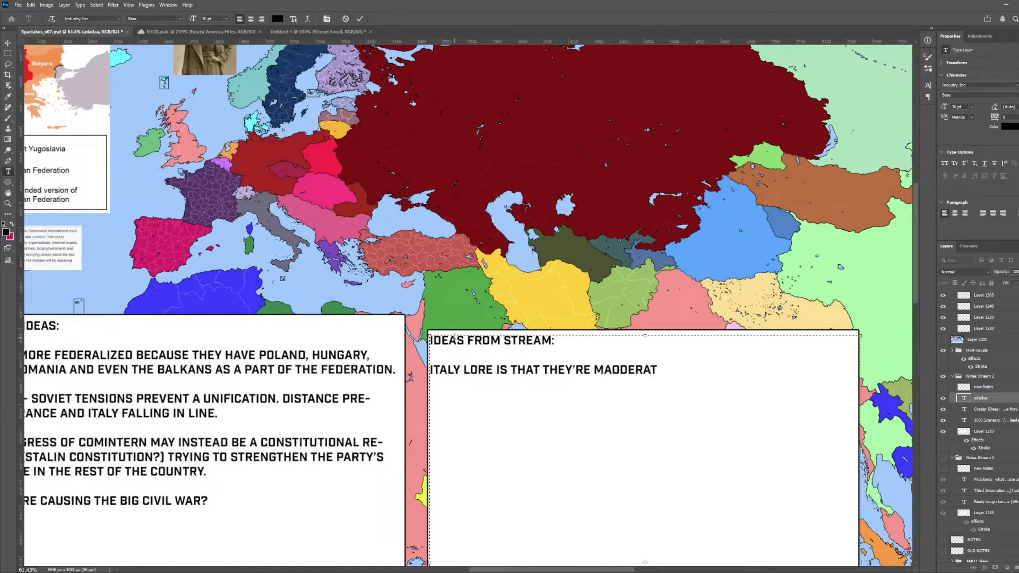
key(BackSpace)
key(BackSpace)
key(BackSpace)
key(BackSpace)
key(BackSpace)
key(BackSpace)
key(BackSpace)
text(ODERATE CHRISTIAN)
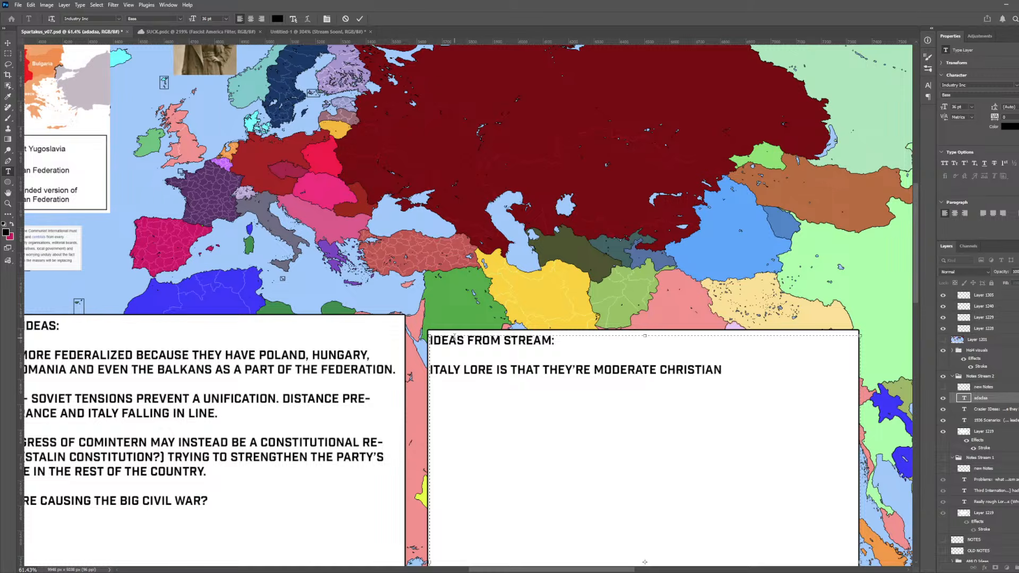
text( SOCIALISTS, WH)
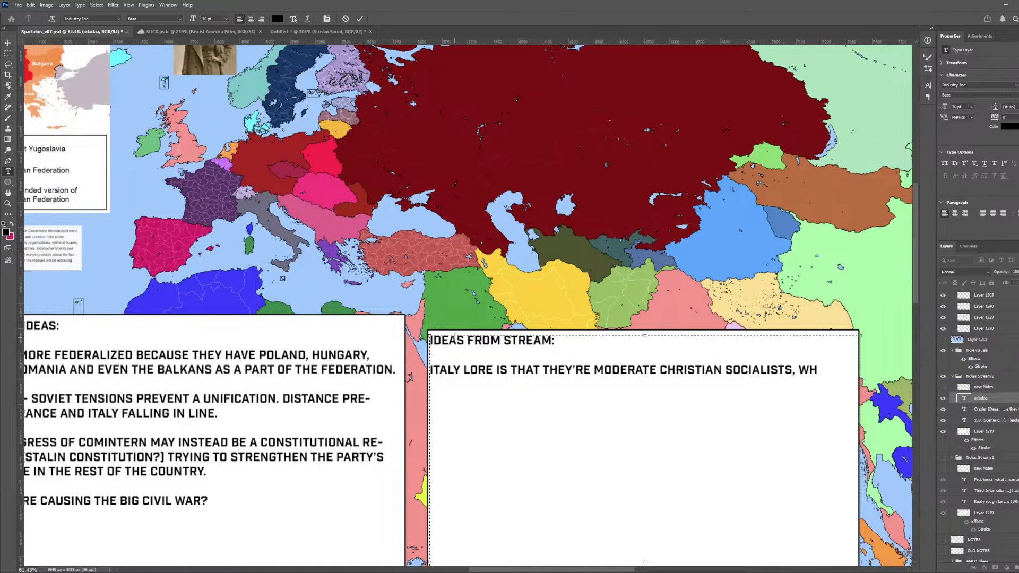
- Continue the Italy note with "WHO THEN GET PEOPLE WANTING TO GET RID OF CATHOLICISM"
text(O THEN GET PEO)
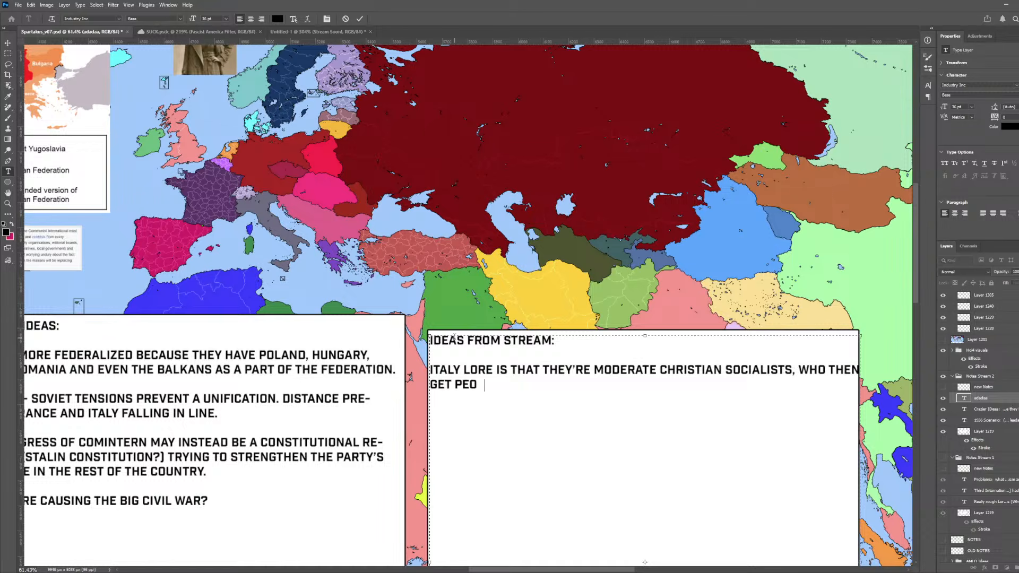
text(PLE WANTING TO GE T RI)
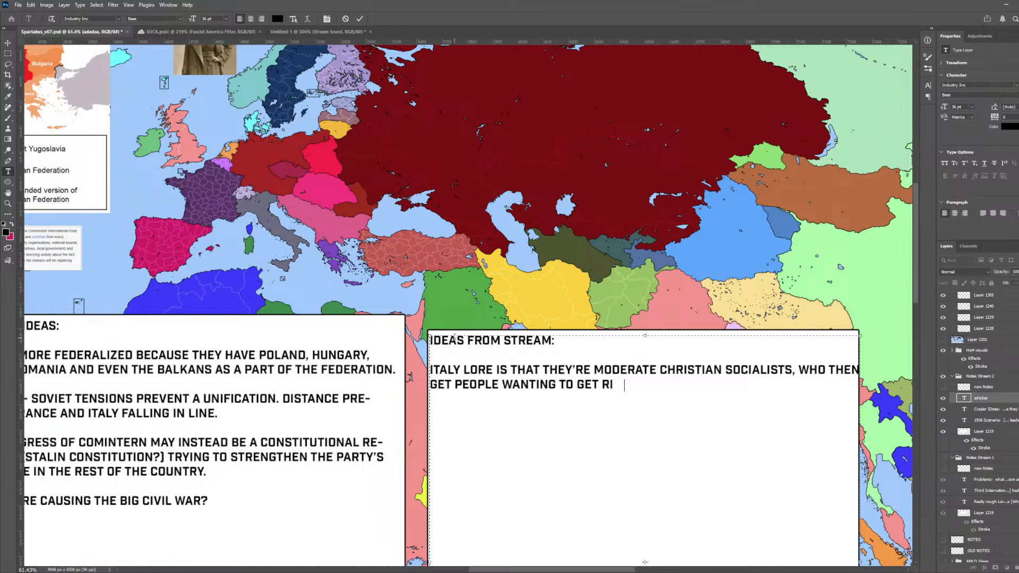
text(D OF CATHOLICISM)
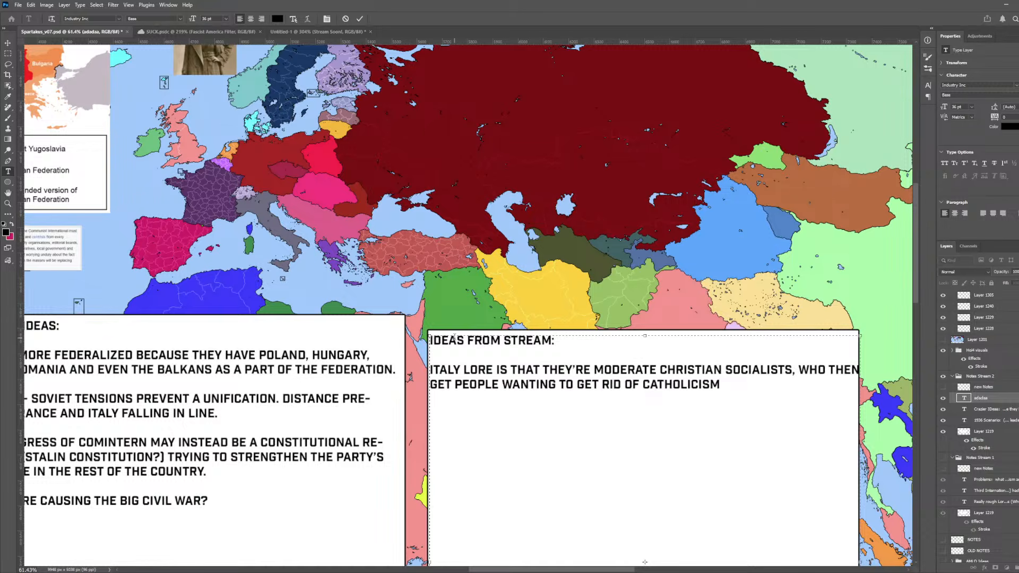
- Finish the Italy note with "BUT THEN THAT LEADS TO NATIONAL SYNDICALISTS TAKING CHARGE" and commit the text
text( BUT THEN THAT LEADS)
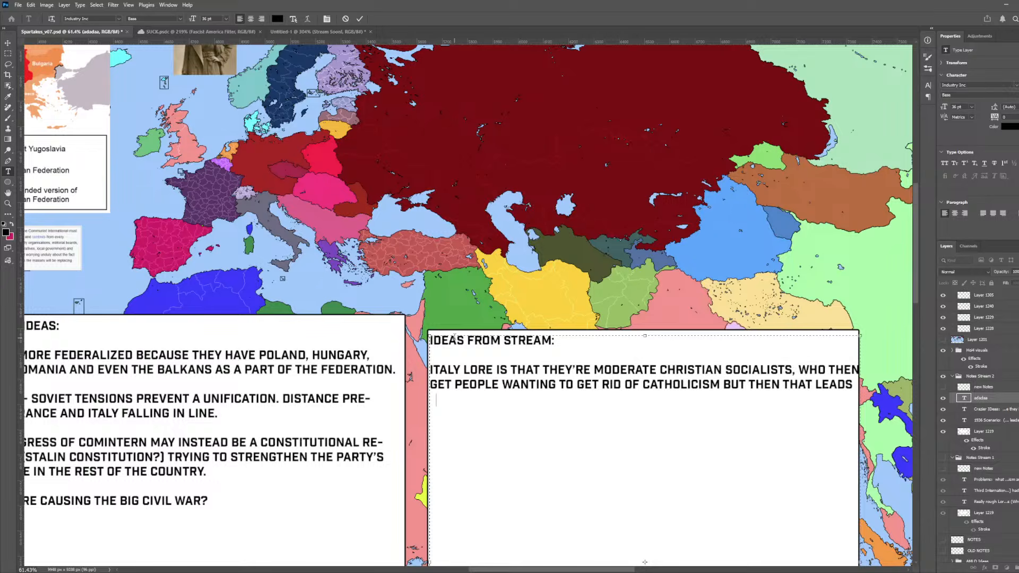
text( TO NATIONAL S)
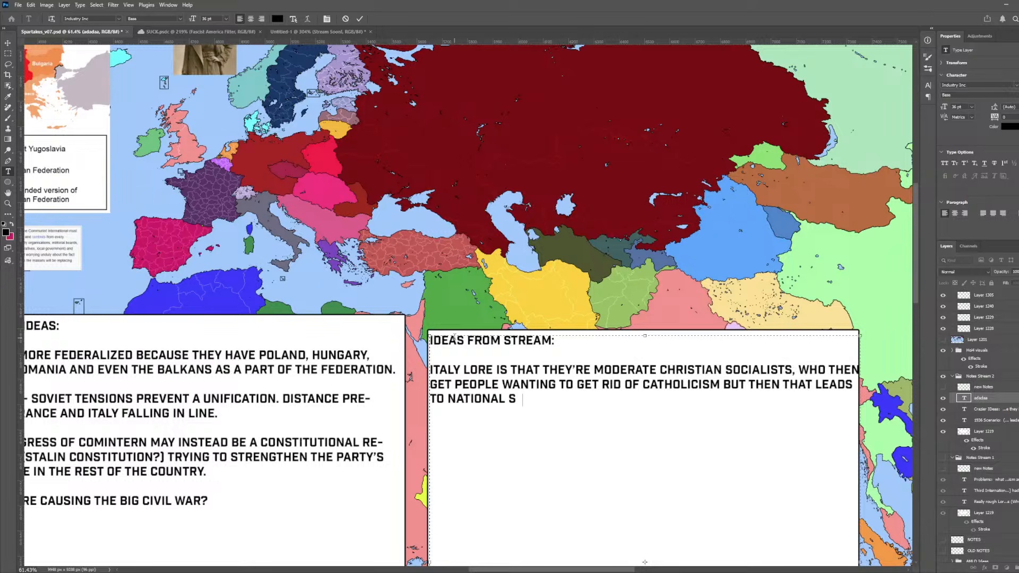
text(YNDICALSIM)
key(BackSpace)
key(BackSpace)
key(BackSpace)
key(BackSpace)
text(ISTS TA K)
key(BackSpace)
key(BackSpace)
text(KING CHAR)
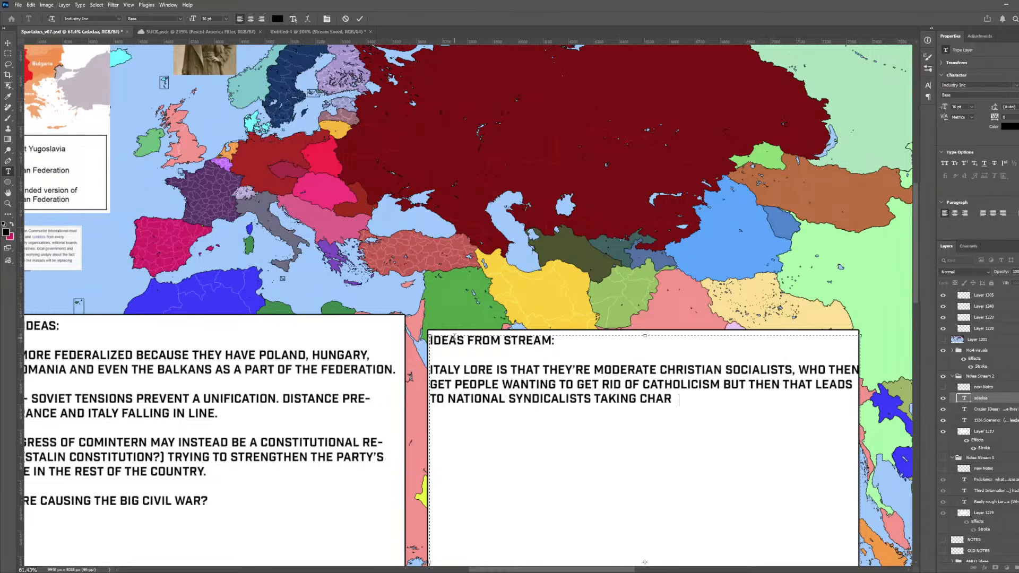
key(BackSpace)
text(GE)
click(8, 42)
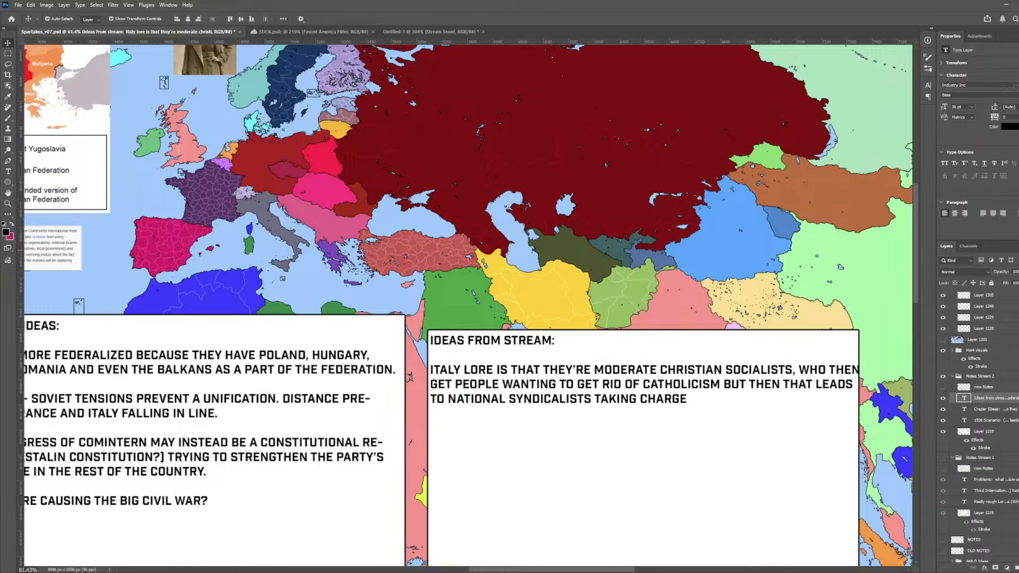
- Append the contributor's username in brackets to the end of the Italy note and commit the text
double_click(625, 384)
click(694, 399)
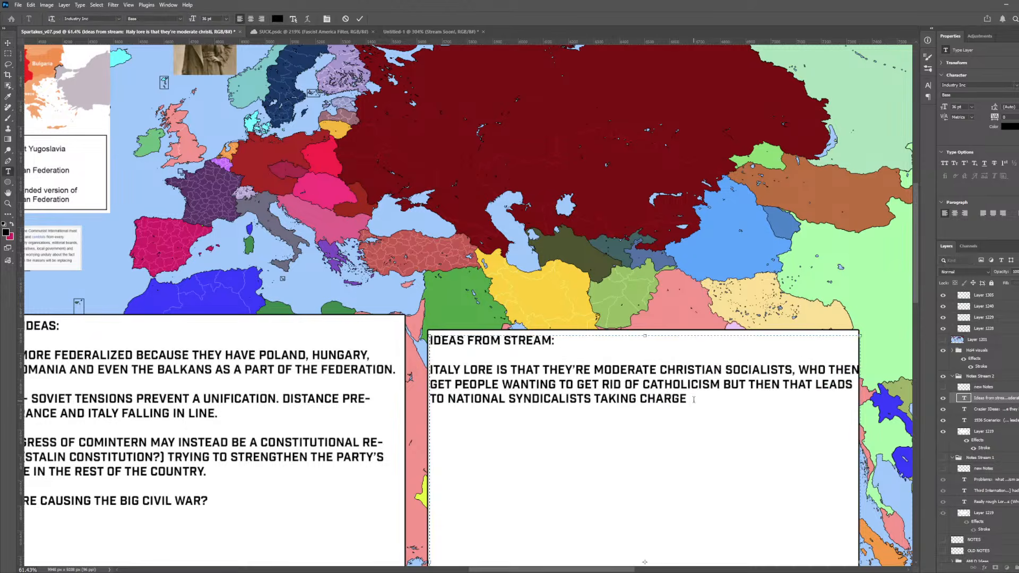
text((RUSTO-TN))
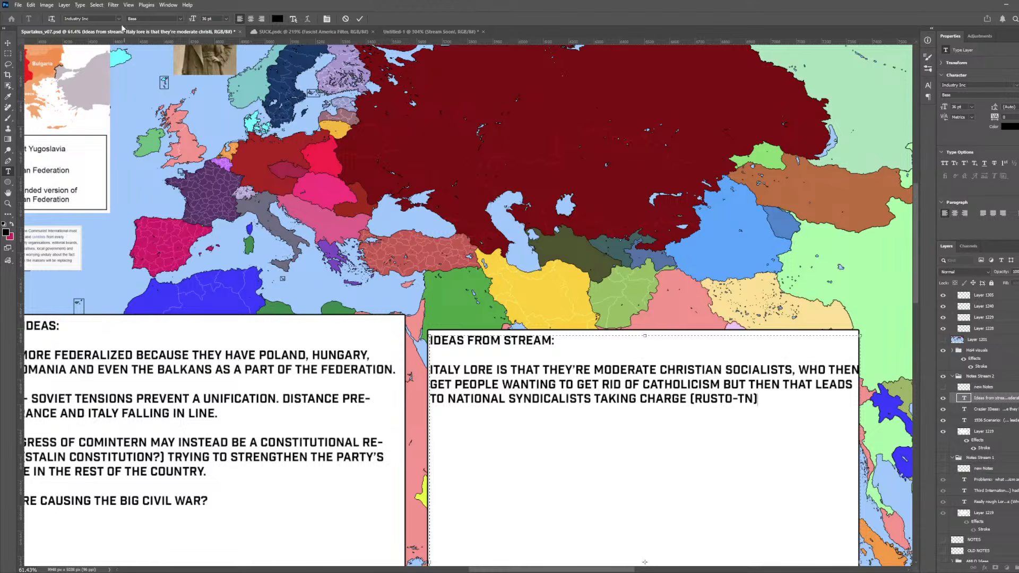
click(8, 43)
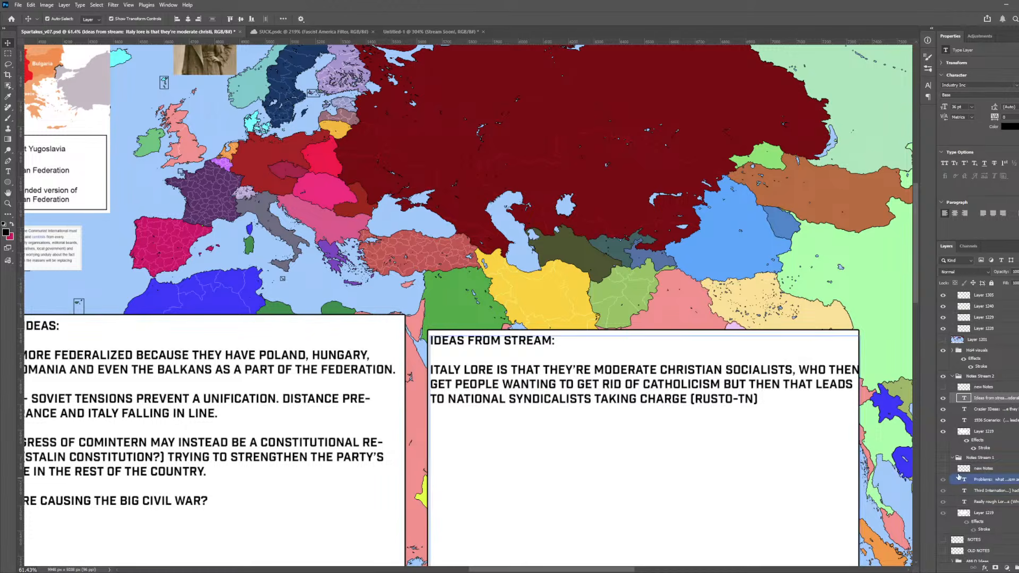
- Hide the Notes Stream 2 group to uncover Africa and southern Asia on the map
scroll(949, 354, down, 1)
click(944, 345)
scroll(563, 353, down, 5)
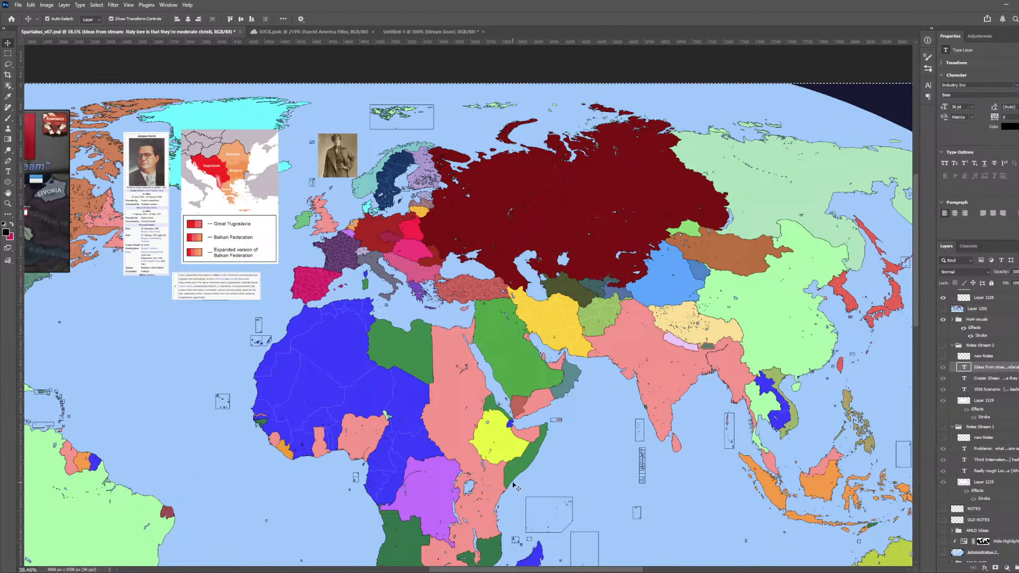
- Duplicate the Exiled Italy country layer and hide the original, leaving the copy active
ctrl+click(426, 358)
drag(1004, 560, 1018, 568)
click(943, 548)
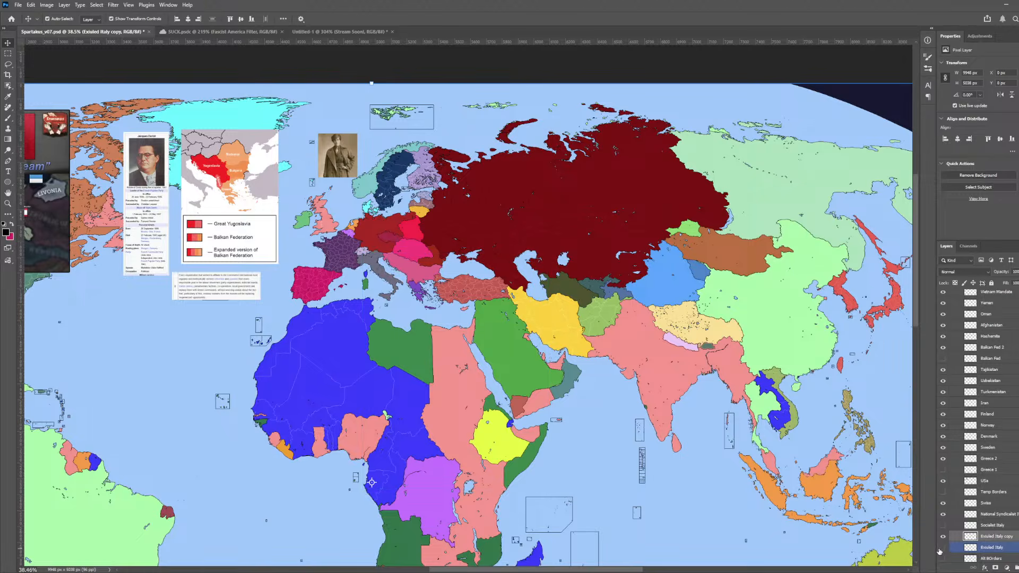
- Erase Libya and the East African territories from the Exiled Italy copy using a greatly enlarged Eraser
key(e)
key(ctrl+a)
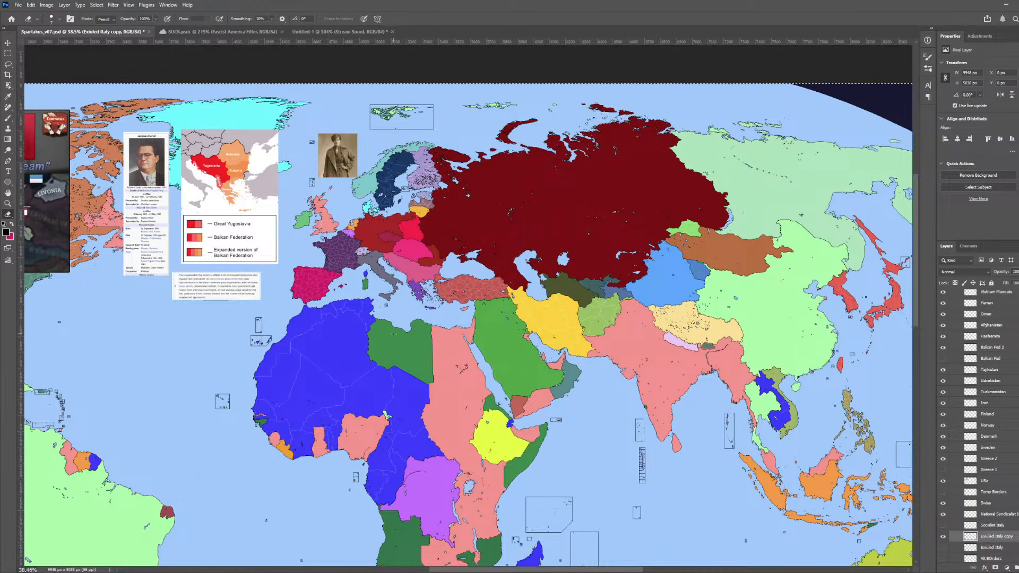
key(bracketright)
key(bracketright)
key(bracketright)
key(bracketright)
key(bracketright)
key(bracketright)
key(bracketright)
key(bracketright)
key(bracketright)
key(bracketright)
key(bracketright)
key(bracketright)
key(bracketright)
key(bracketright)
key(bracketright)
key(bracketright)
key(bracketright)
key(bracketright)
key(bracketright)
key(bracketright)
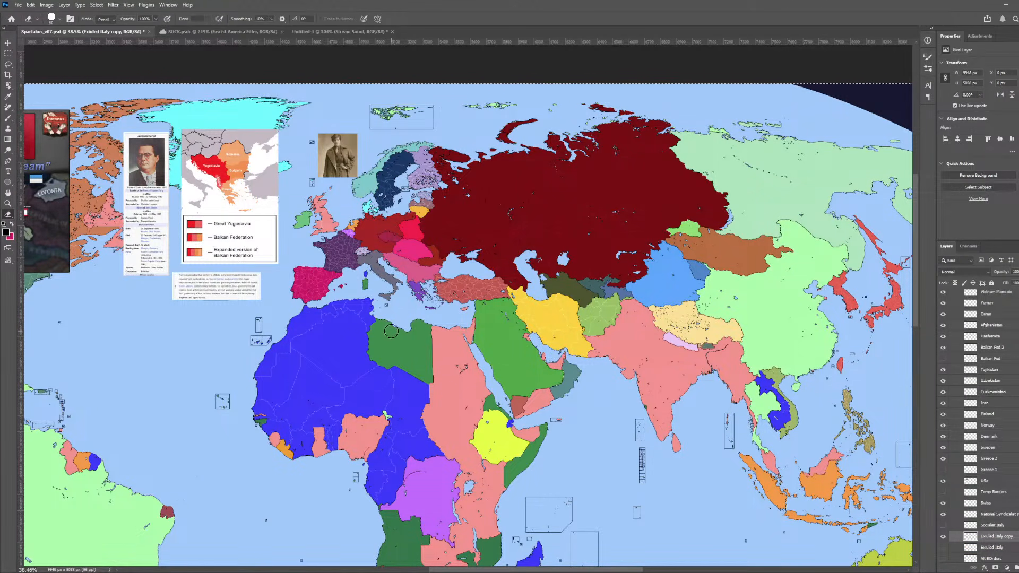
mouse_move(397, 363)
mouse_down()
mouse_move(485, 376)
mouse_move(568, 500)
mouse_move(540, 421)
mouse_up()
key(v)
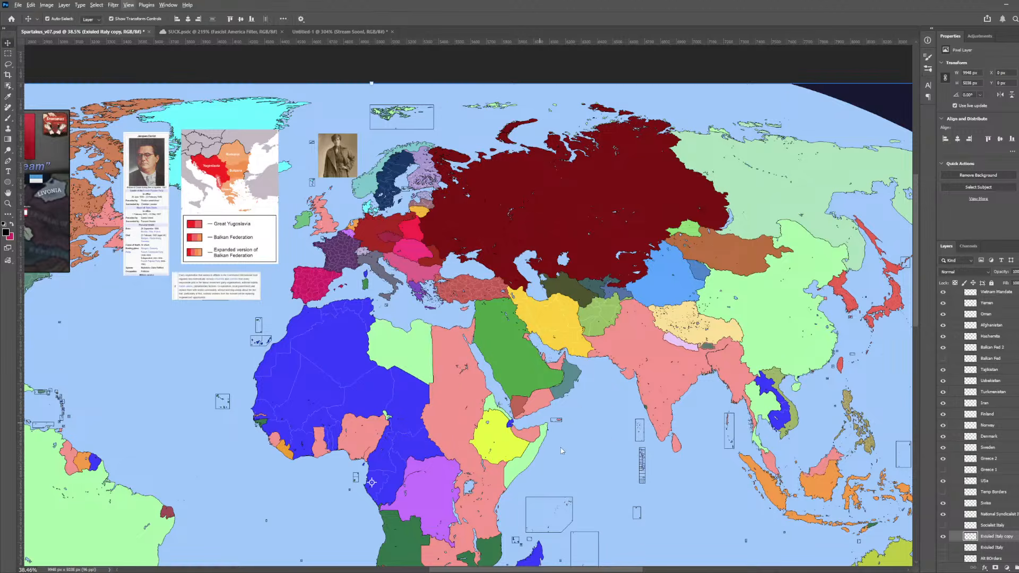
- Examine the cleared Libyan territory and the surrounding Mediterranean, Egyptian and Arabian states
scroll(369, 244, up, 8)
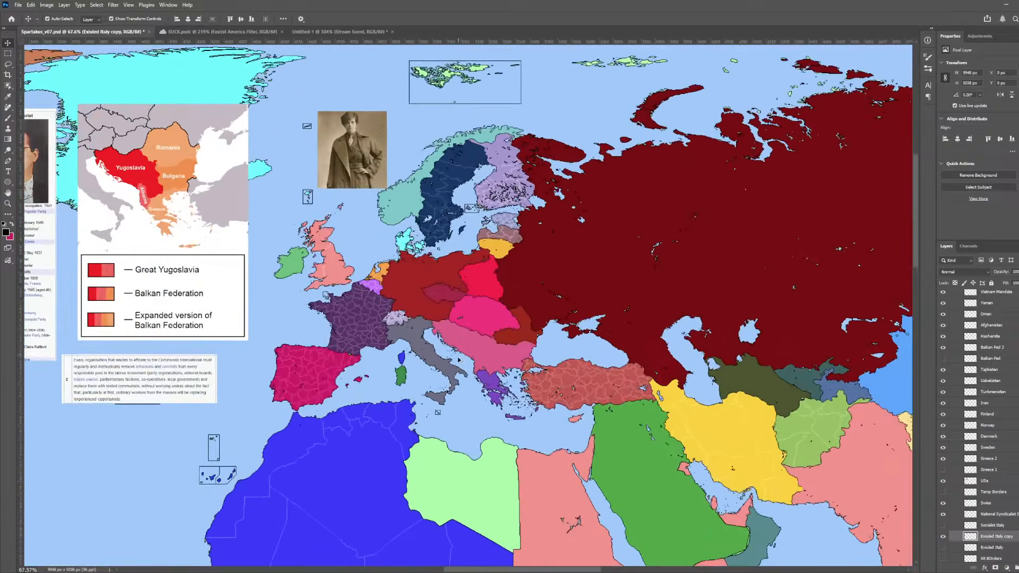
scroll(365, 387, down, 4)
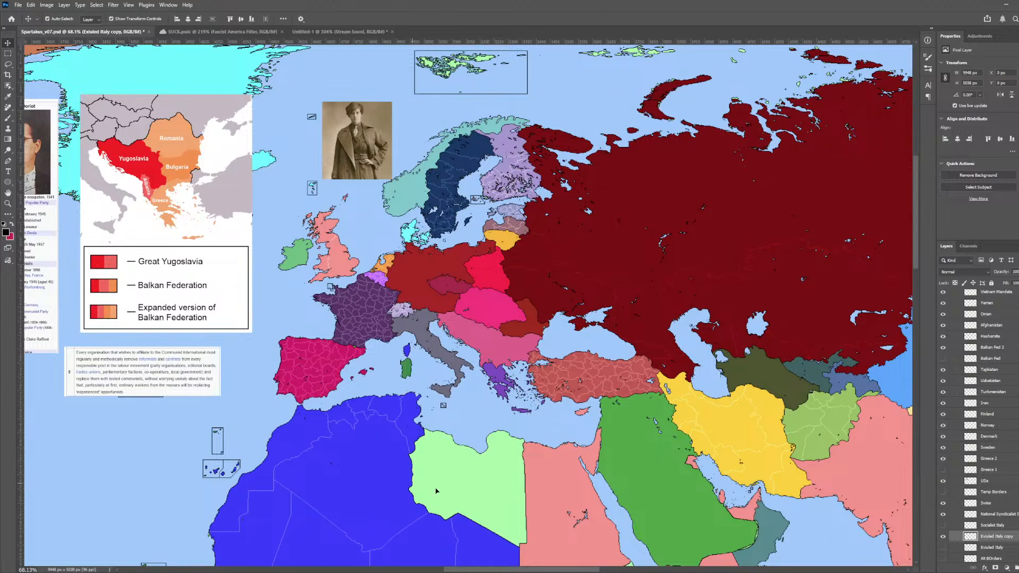
scroll(689, 472, up, 5)
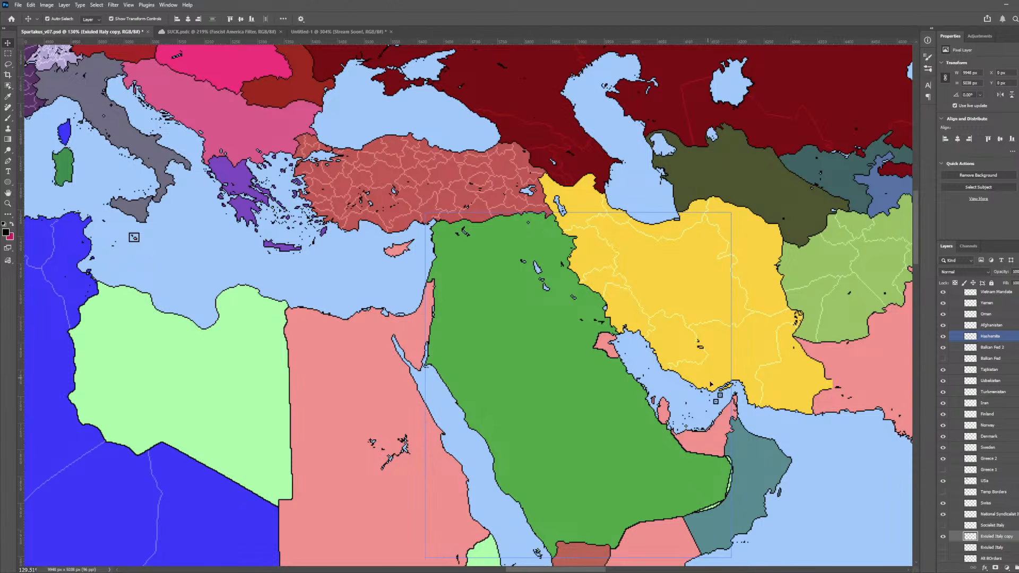
scroll(566, 412, down, 3)
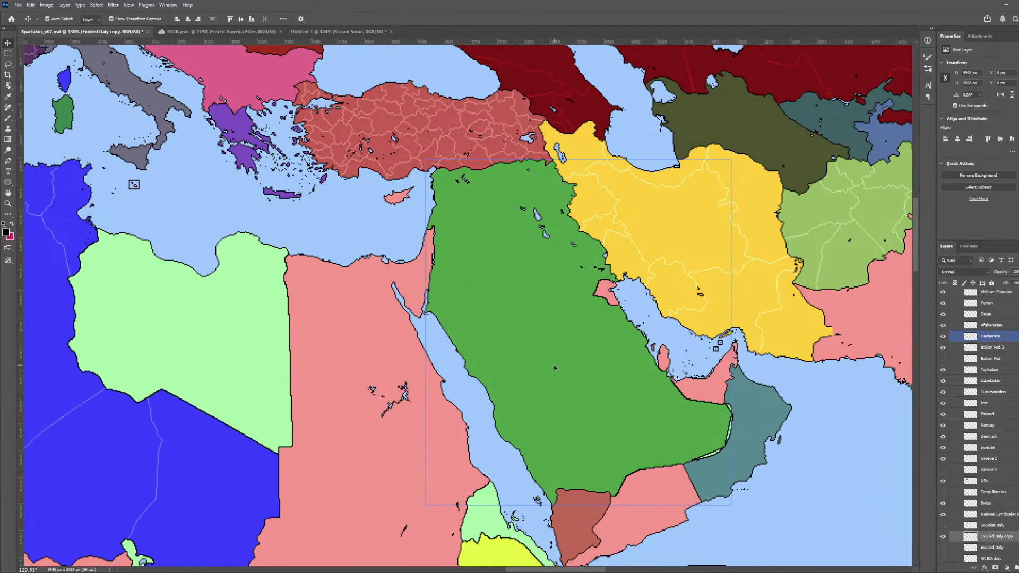
click(409, 212)
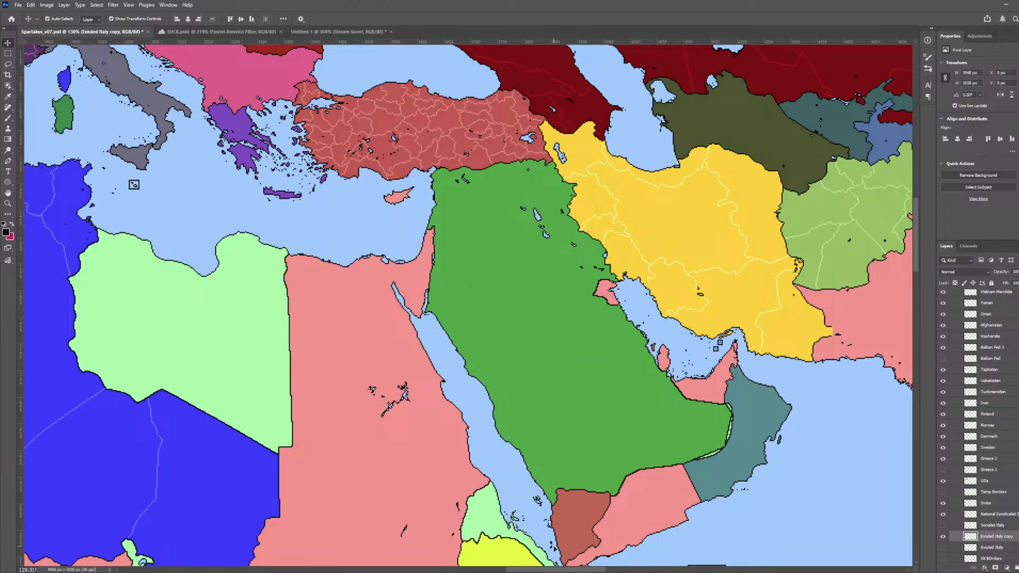
- Examine the Arabian, Hashemite, Turkish and Omani territories and how they relate to Egypt and the Mediterranean
click(552, 345)
click(751, 417)
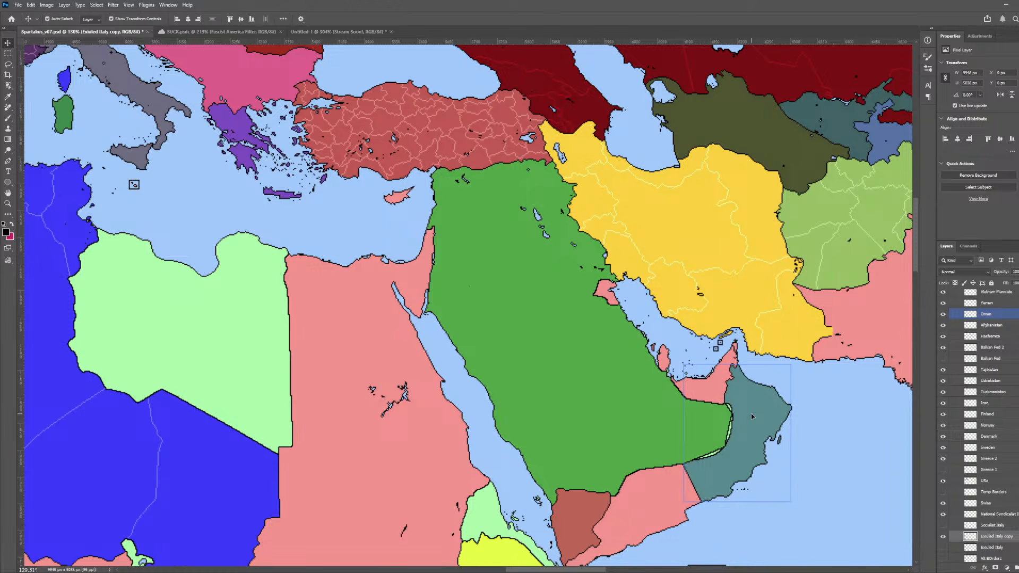
scroll(750, 413, down, 6)
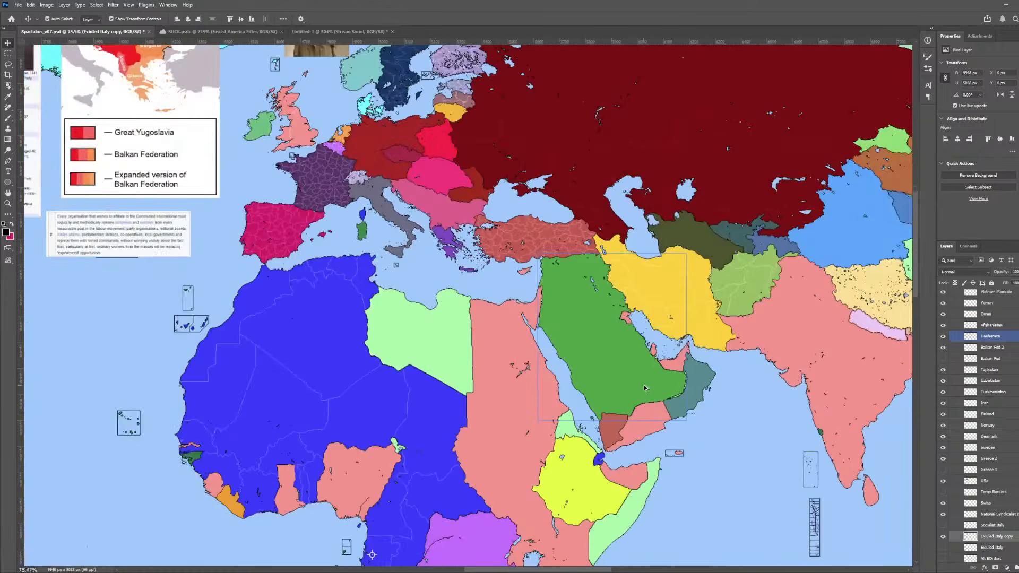
scroll(627, 336, up, 3)
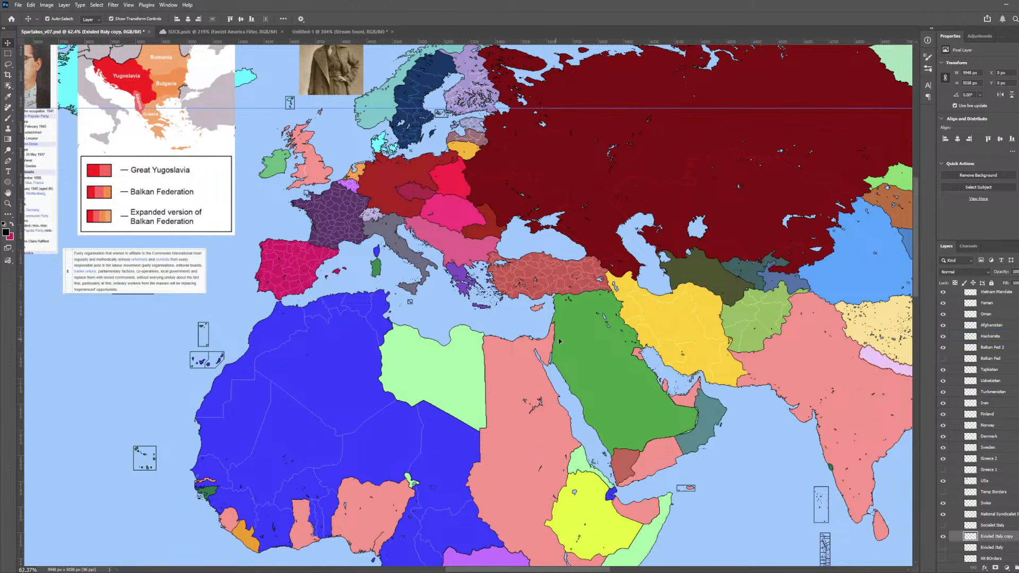
click(588, 361)
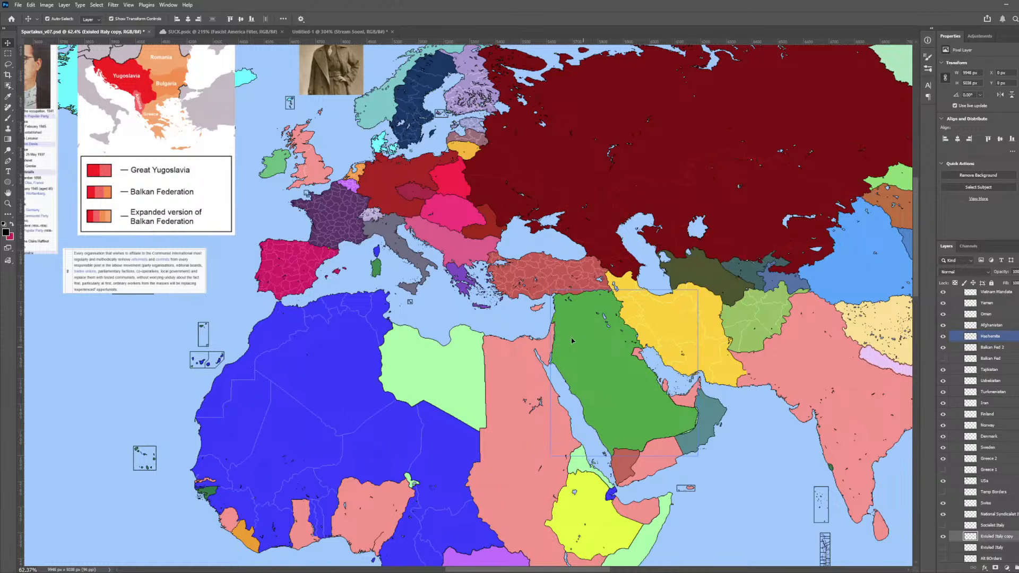
click(554, 369)
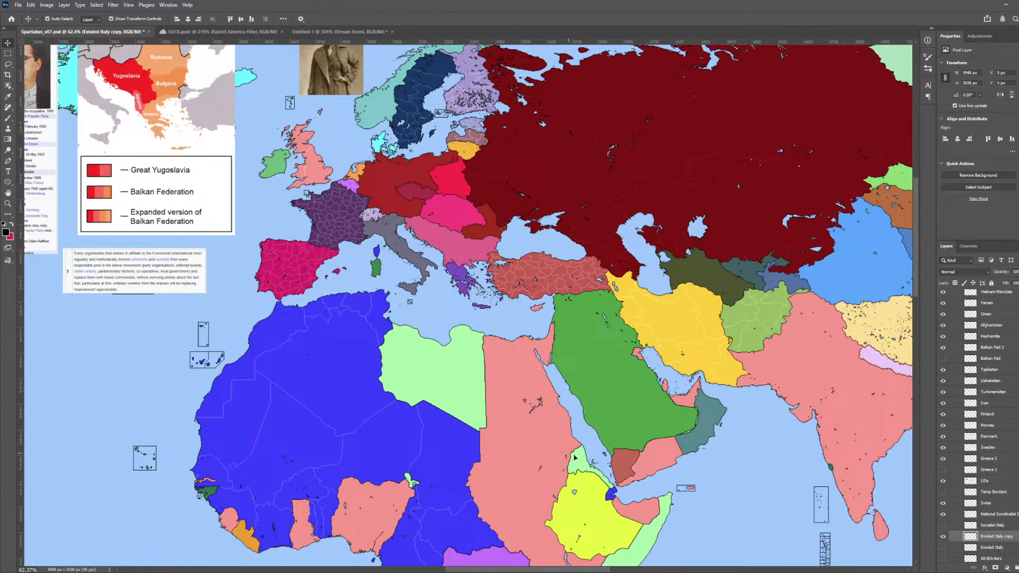
click(574, 380)
click(598, 322)
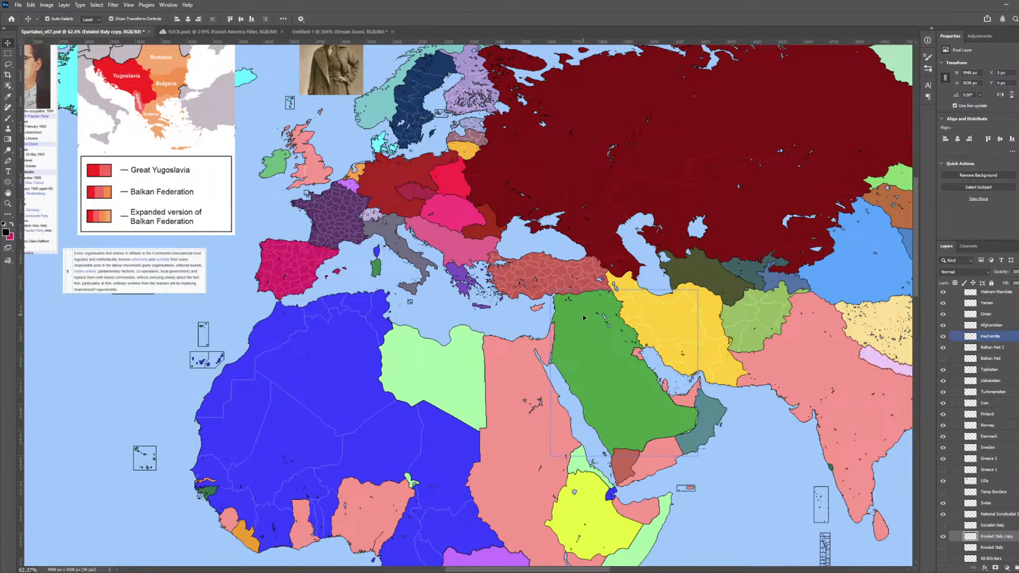
click(518, 280)
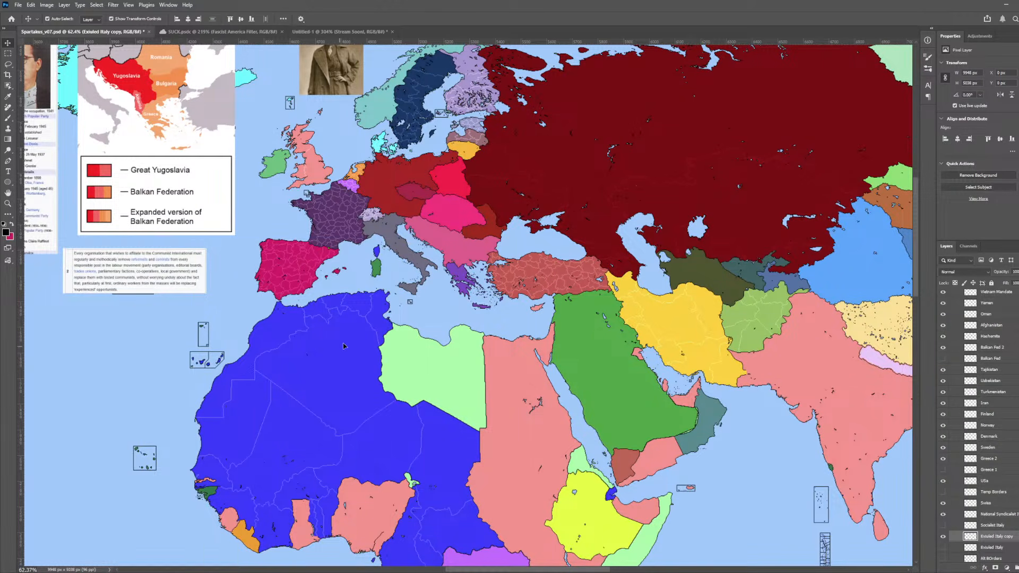
scroll(299, 296, up, 3)
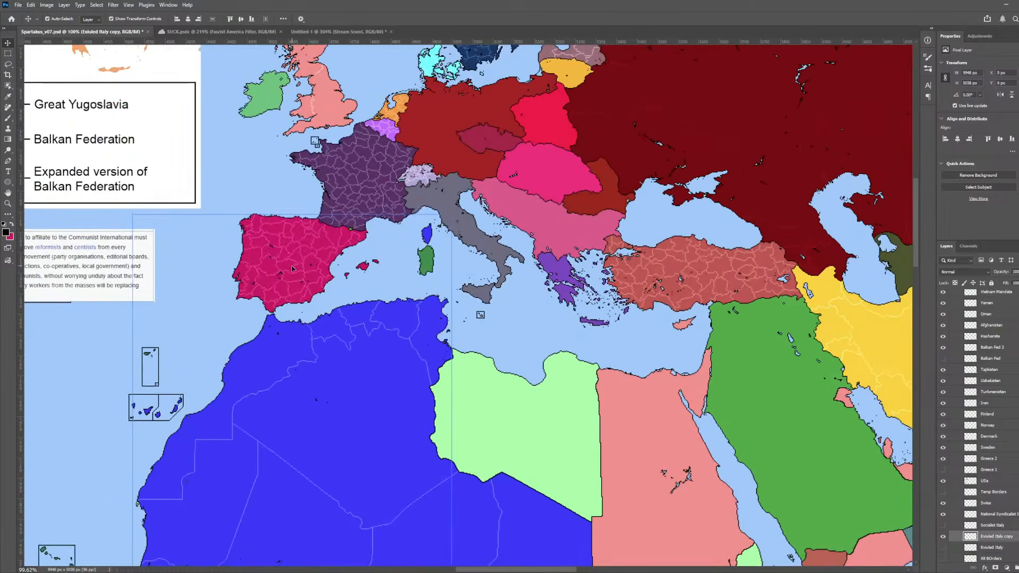
- Hide and reshow the Exiled Italy copy layer to check which territory it still covers
click(943, 536)
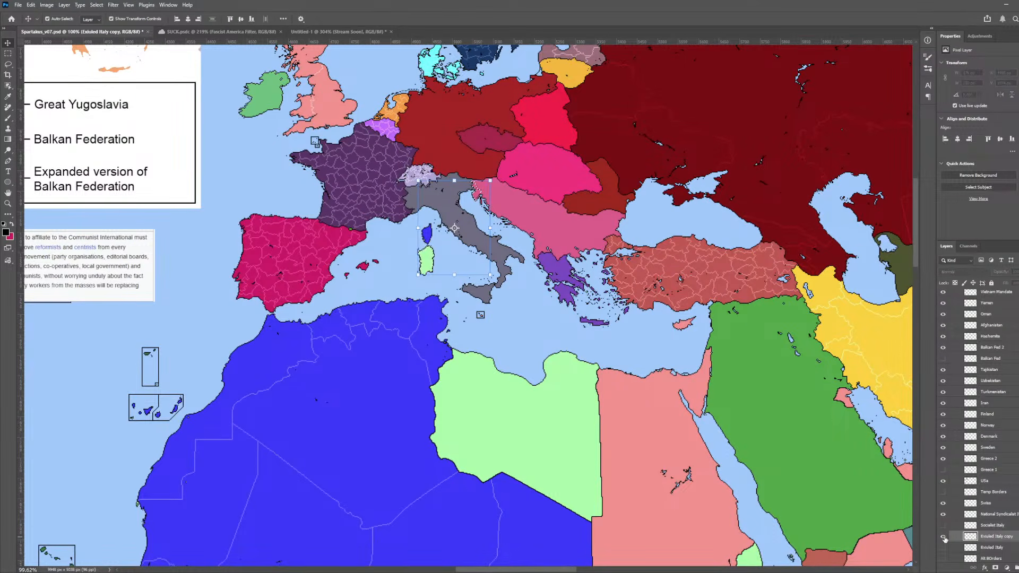
click(944, 537)
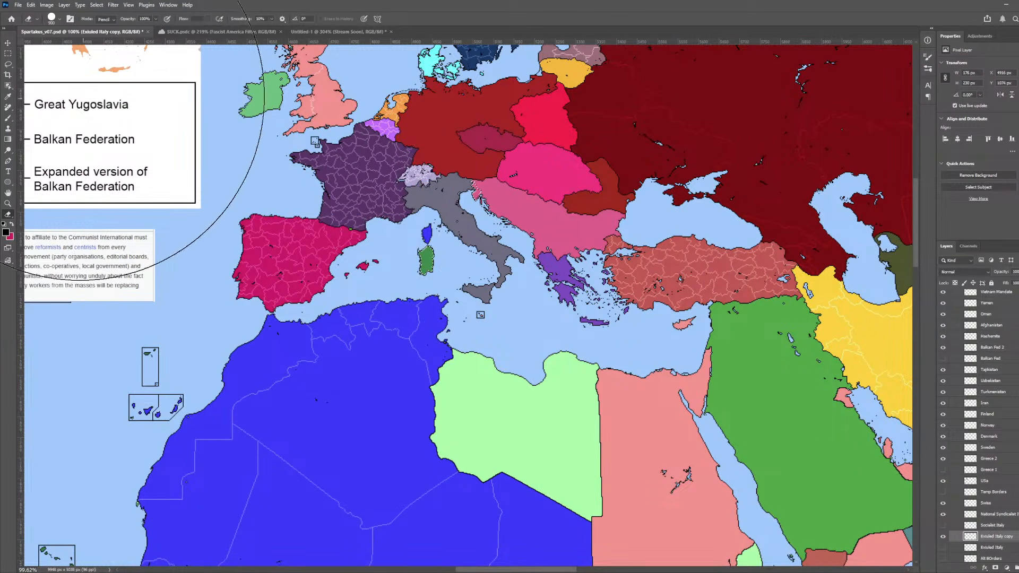
click(8, 53)
key(v)
- Select the Socialist Iberia and France layer and toggle its visibility to compare the Iberian borders
click(299, 258)
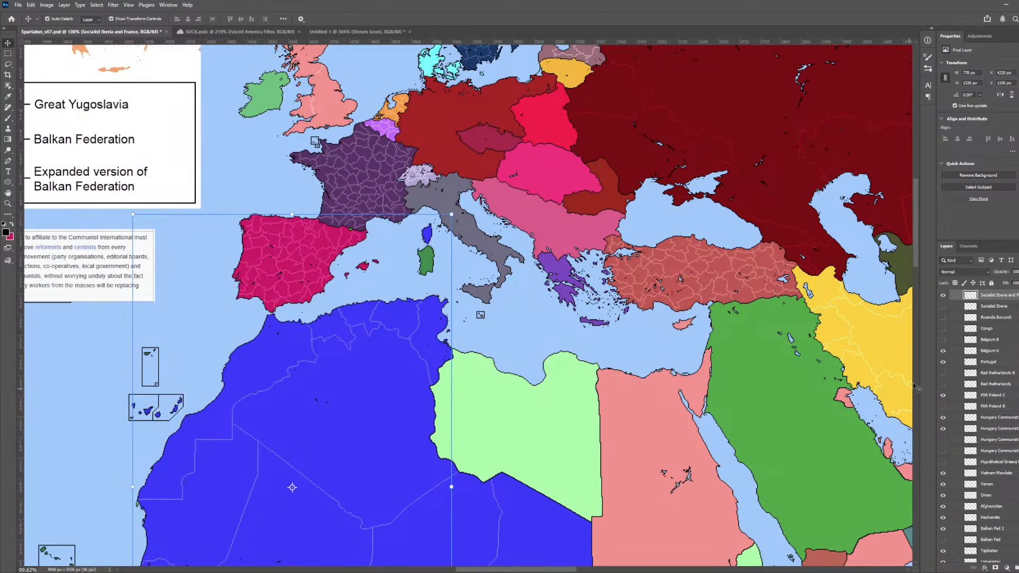
key(ctrl+comma)
scroll(290, 393, down, 5)
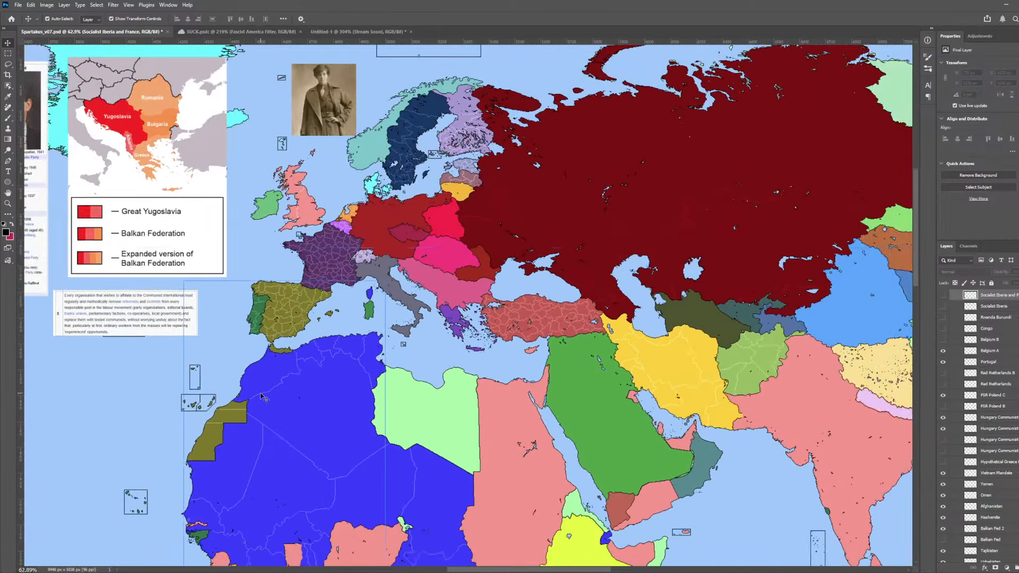
key(ctrl+comma)
scroll(277, 406, up, 6)
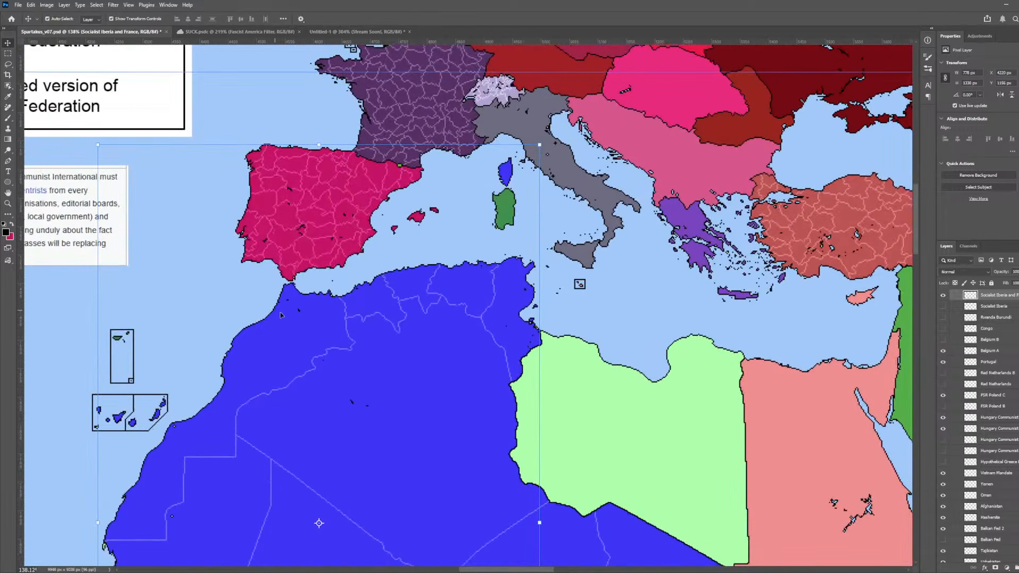
- Hide the Socialist Iberia and France layer to restore separate Spain and Portugal, and make the Socialist Iberia layer active
key(ctrl+z)
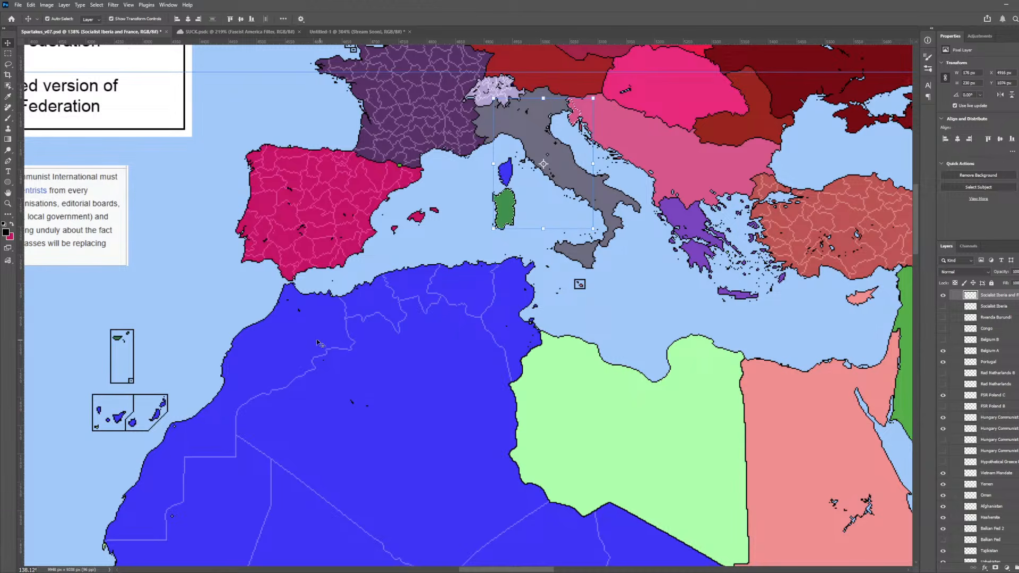
key(ctrl+z)
key(ctrl+shift+z)
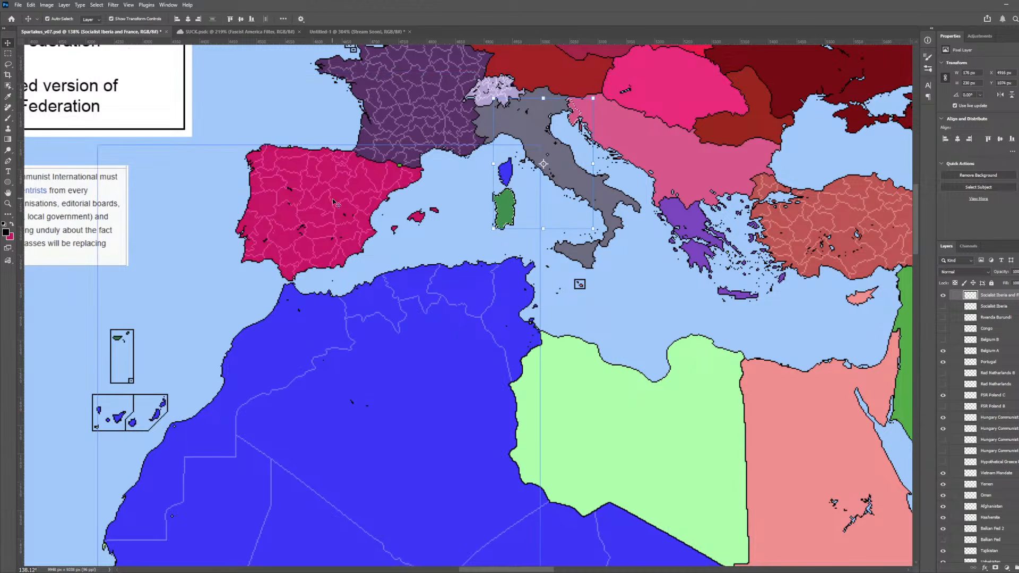
click(998, 306)
click(943, 296)
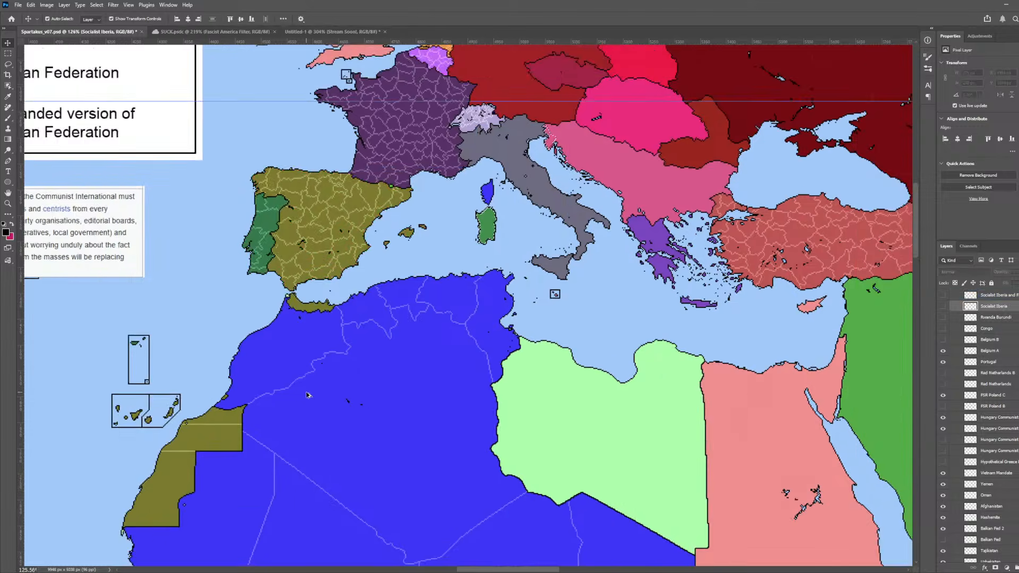
- Examine separate Spain and Portugal alongside their North African territories and the rest of Europe
scroll(310, 395, down, 3)
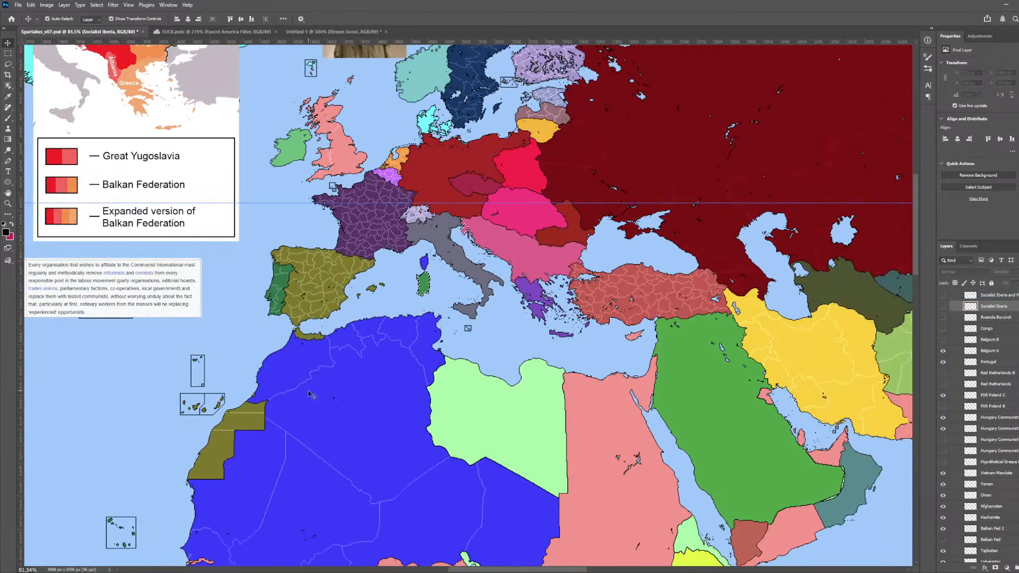
scroll(289, 356, up, 3)
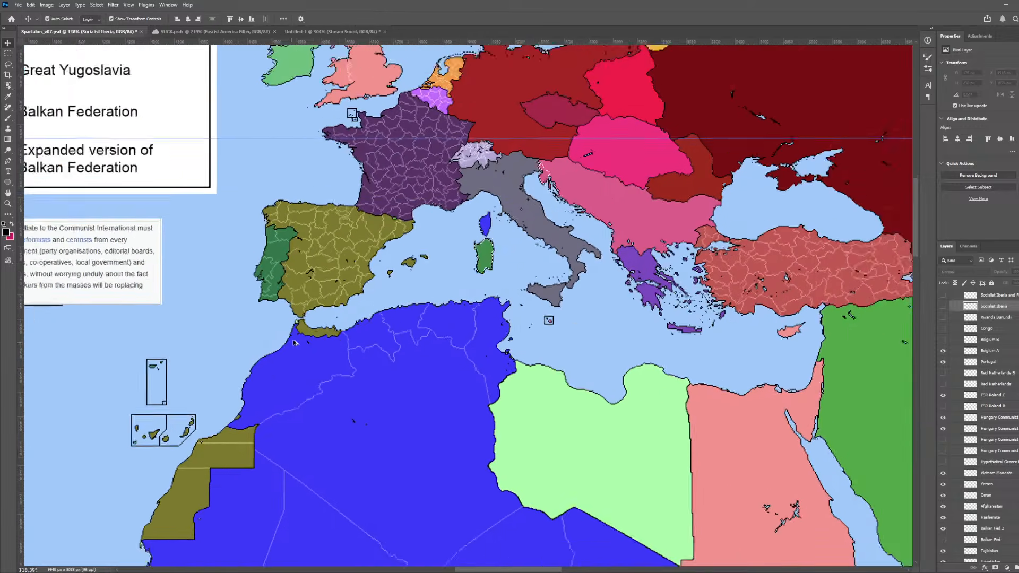
scroll(321, 350, down, 3)
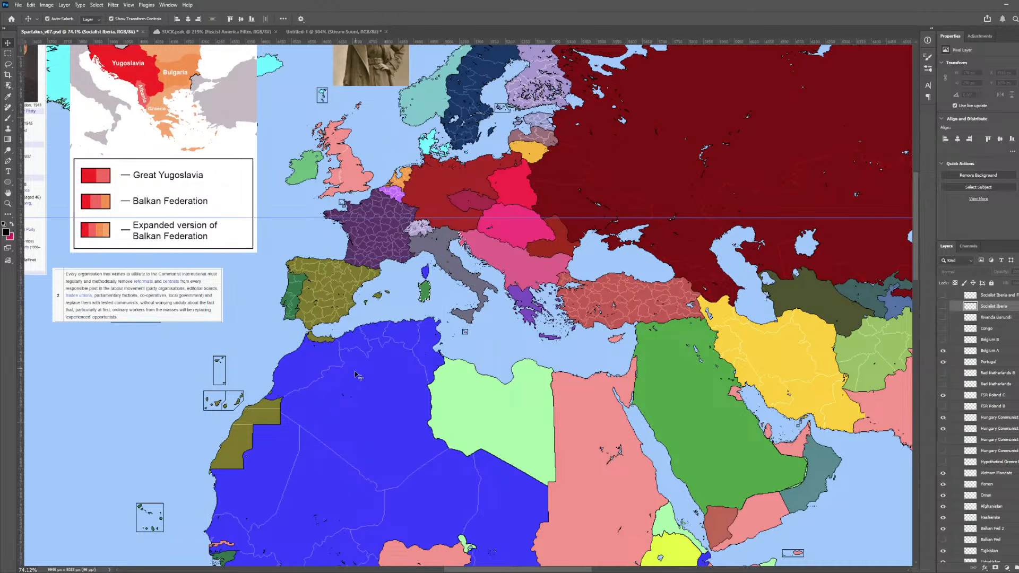
scroll(351, 466, down, 2)
scroll(350, 468, down, 1)
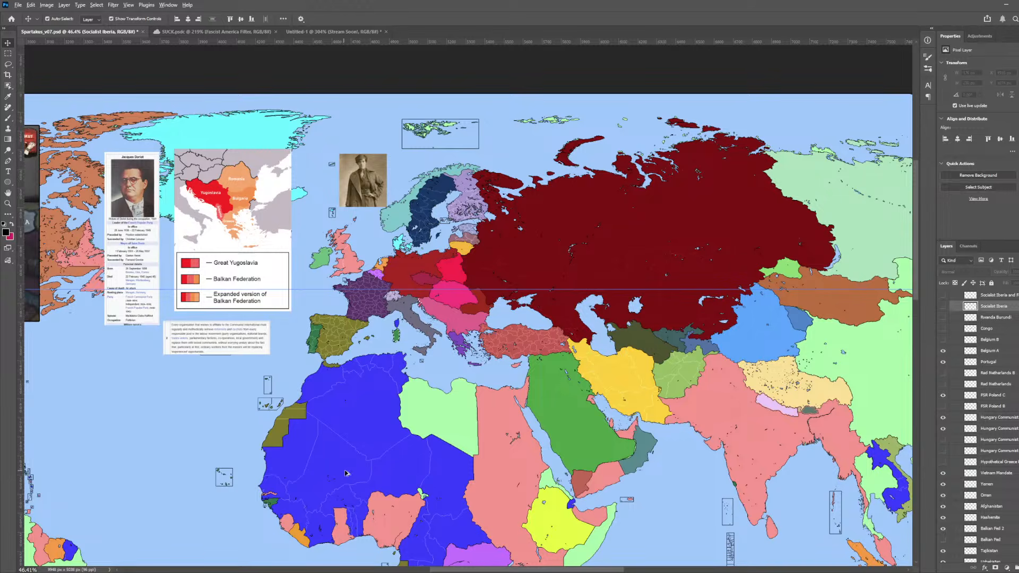
scroll(396, 333, up, 5)
- Select the Exiled Italy copy layer through Sardinia and erase its mainland remnants so that only Sardinia is left
key(w)
scroll(393, 319, down, 5)
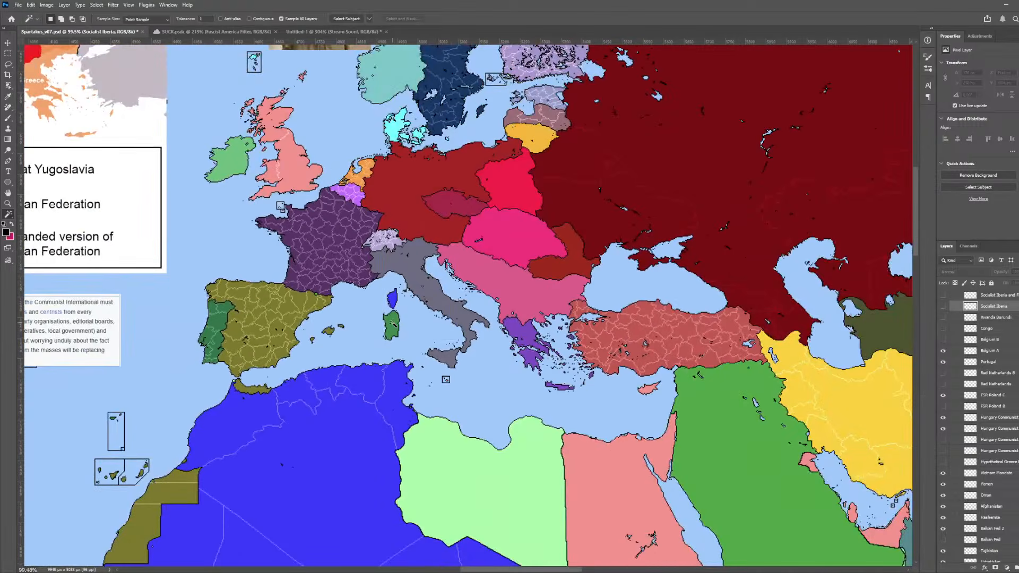
key(v)
click(393, 326)
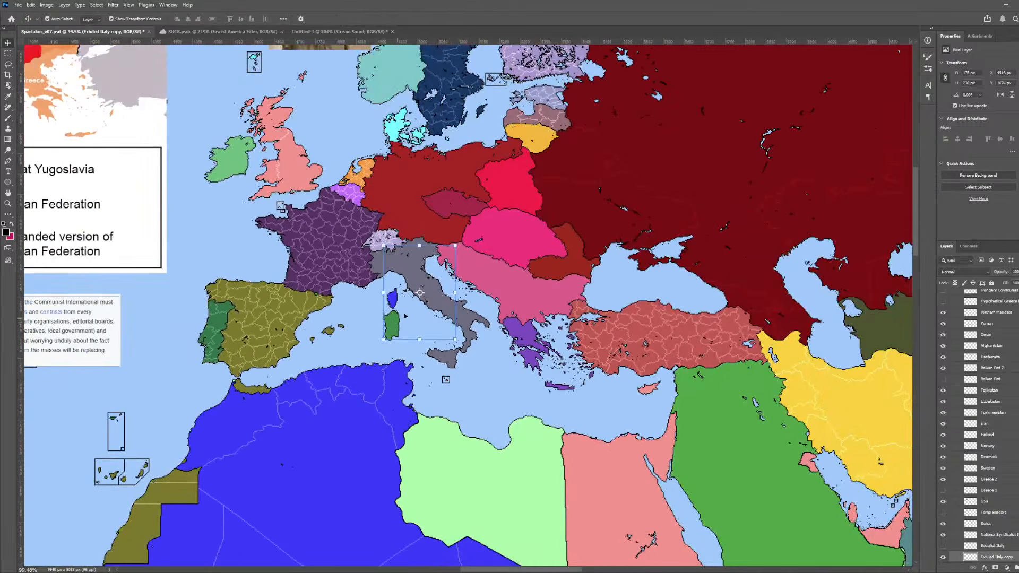
key(e)
key(v)
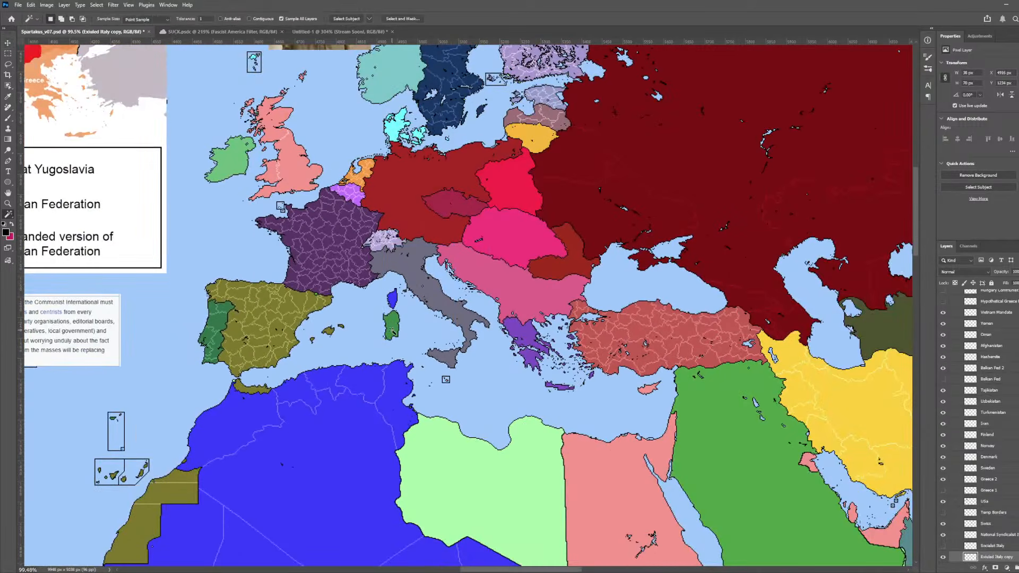
- Examine North Africa, the Mediterranean and the Middle East around reduced Italian Sardinia, out to the whole world map
scroll(315, 419, down, 2)
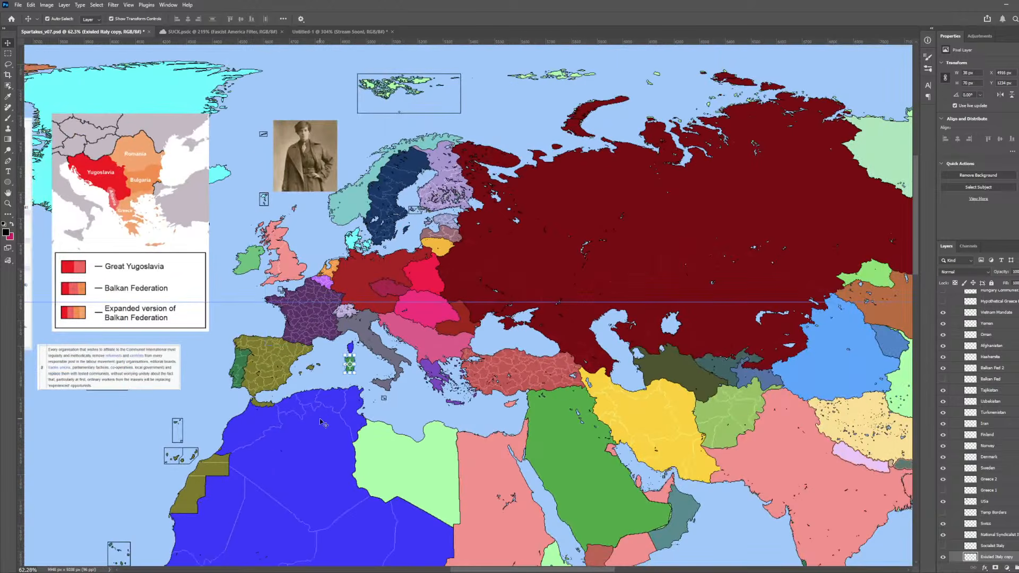
scroll(322, 423, down, 1)
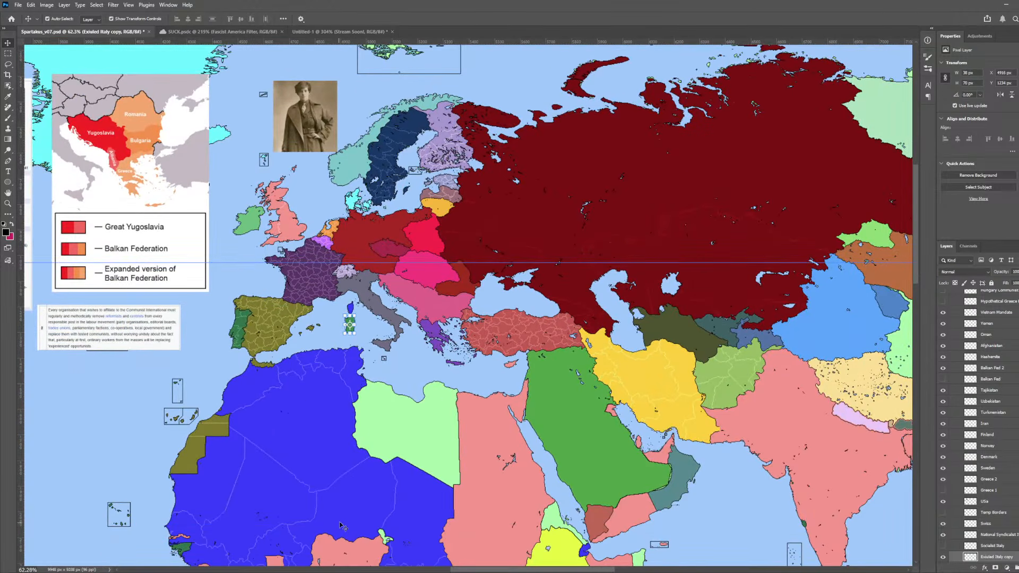
scroll(339, 526, down, 1)
scroll(454, 418, up, 3)
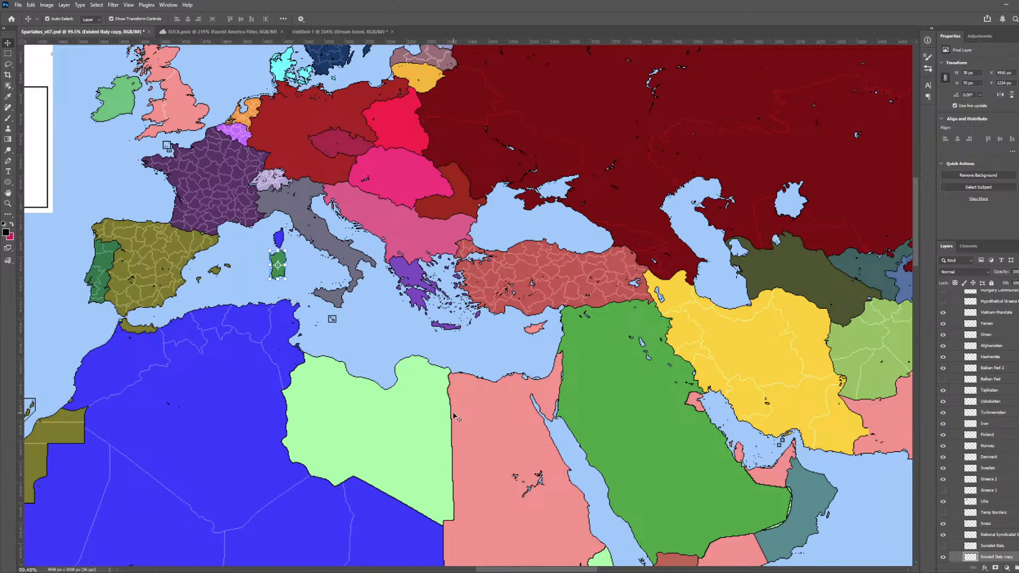
scroll(455, 418, down, 4)
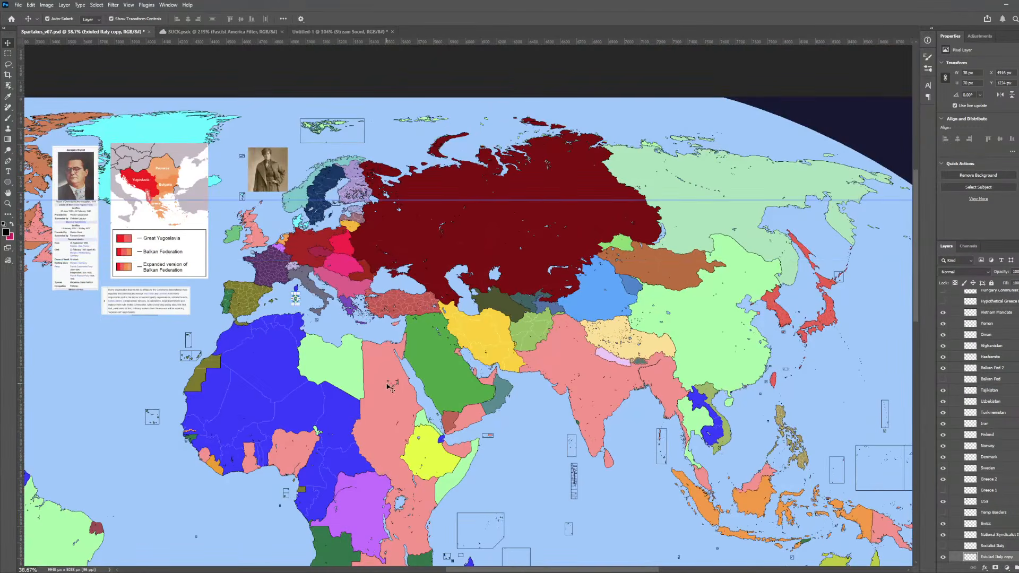
scroll(296, 368, down, 2)
scroll(332, 418, down, 2)
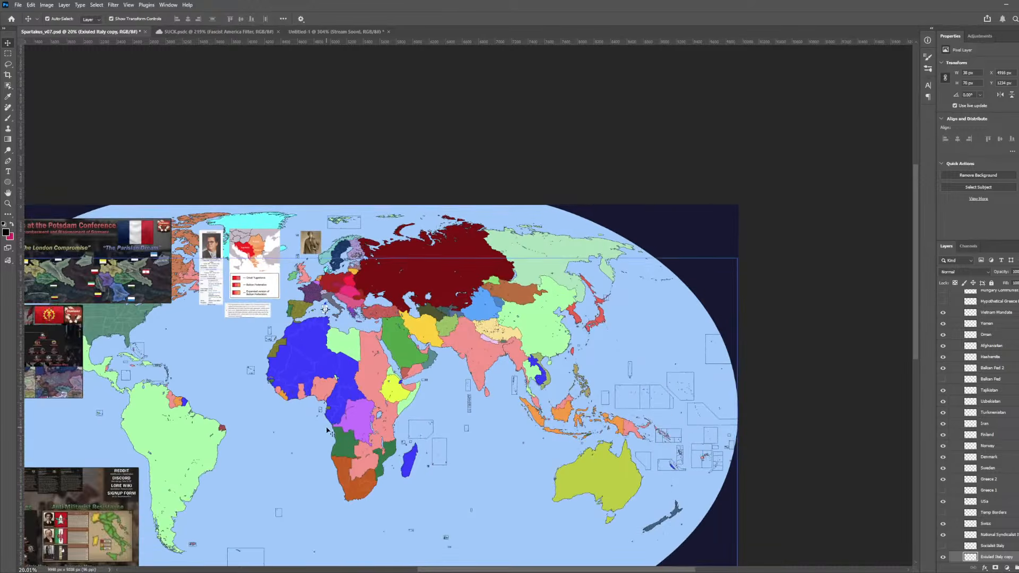
- Review the colonial territories across Africa and their relation to Egypt and the green Arabian state
scroll(333, 430, up, 5)
scroll(335, 436, up, 2)
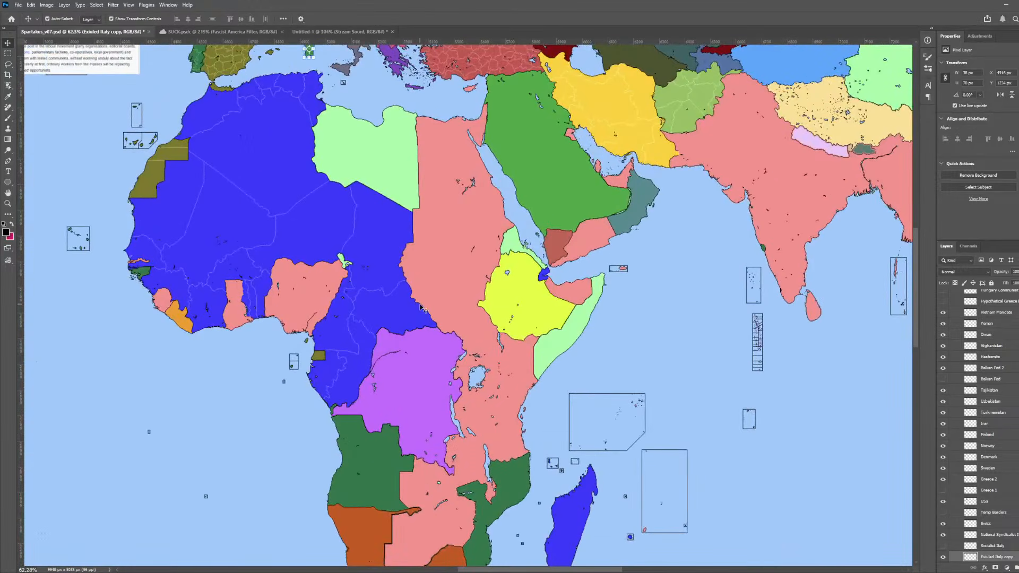
scroll(344, 435, down, 3)
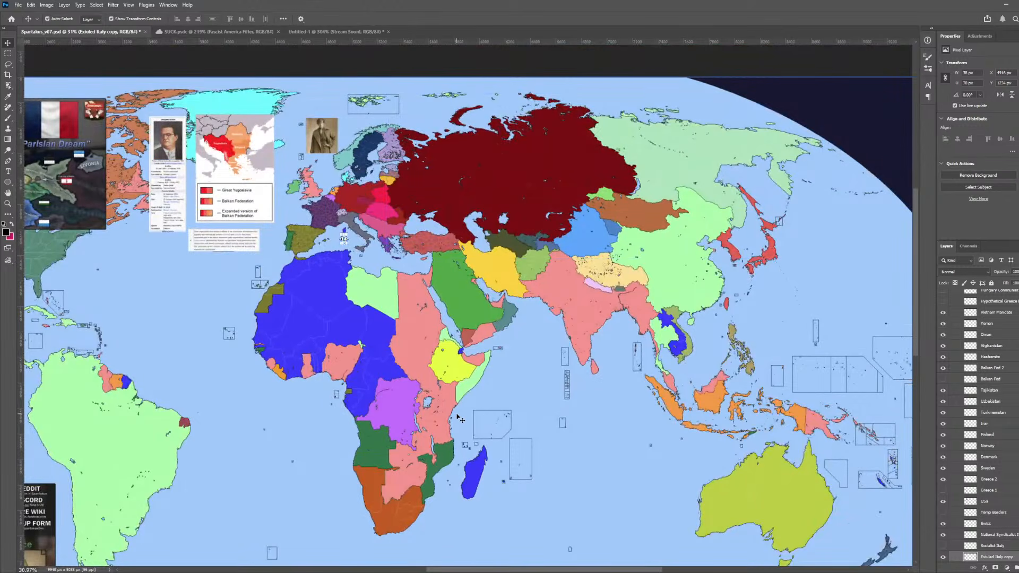
scroll(412, 380, up, 3)
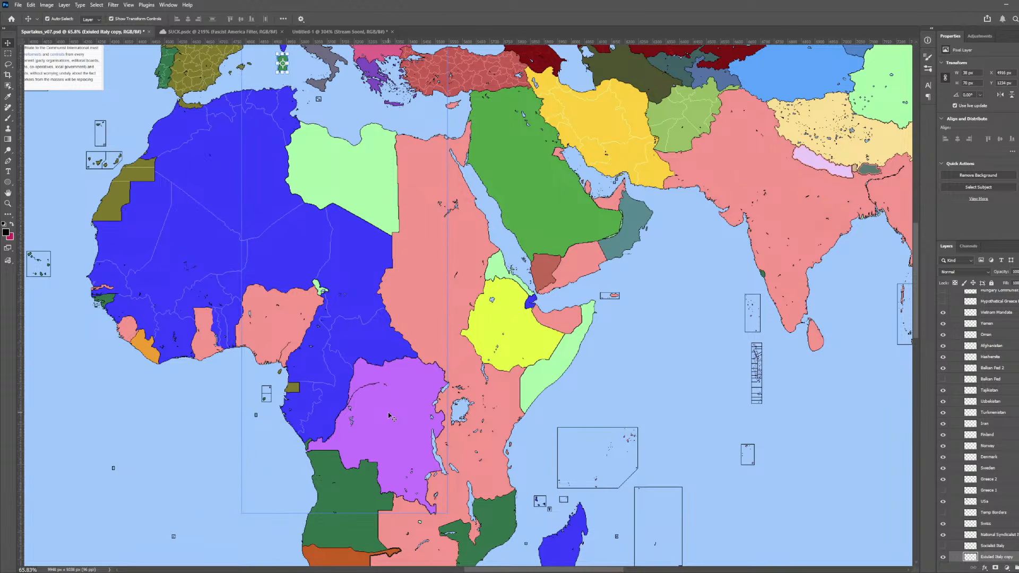
scroll(389, 417, down, 3)
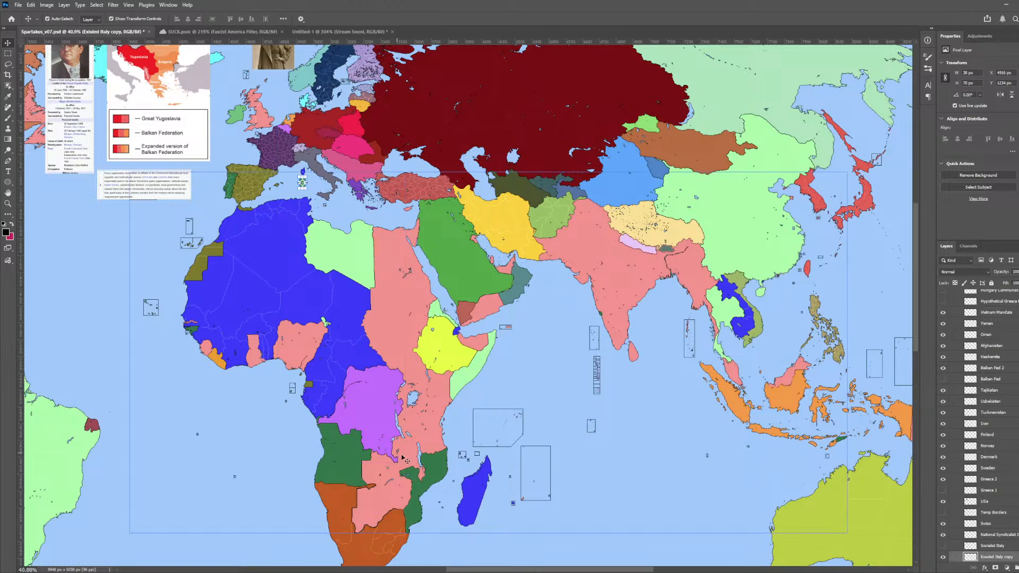
scroll(342, 237, up, 1)
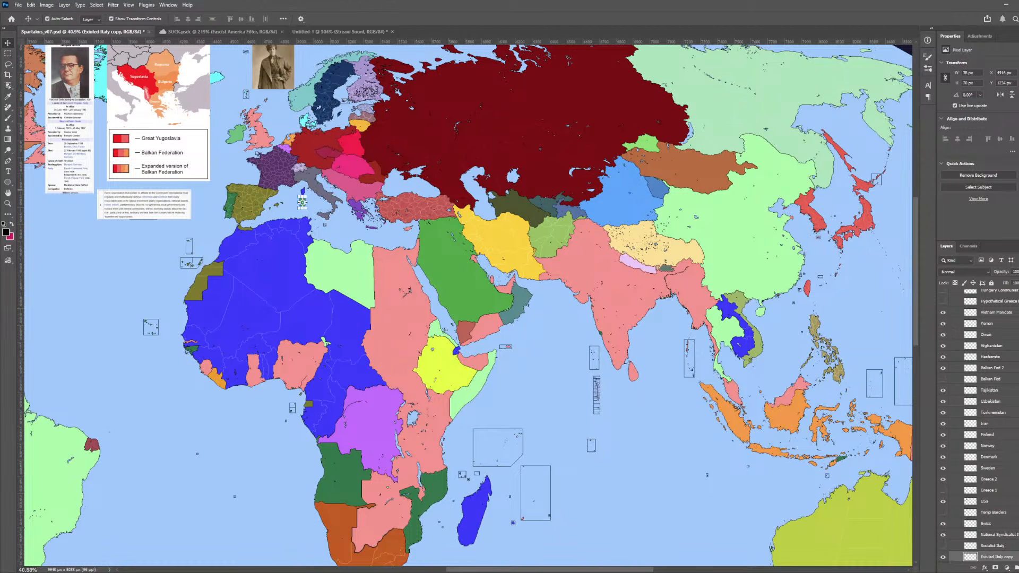
click(429, 245)
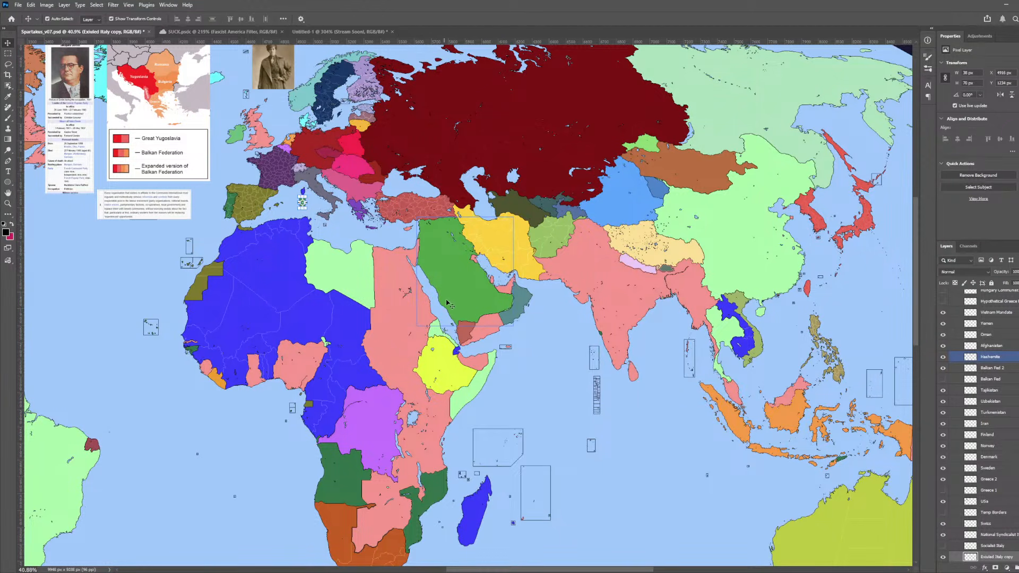
click(409, 284)
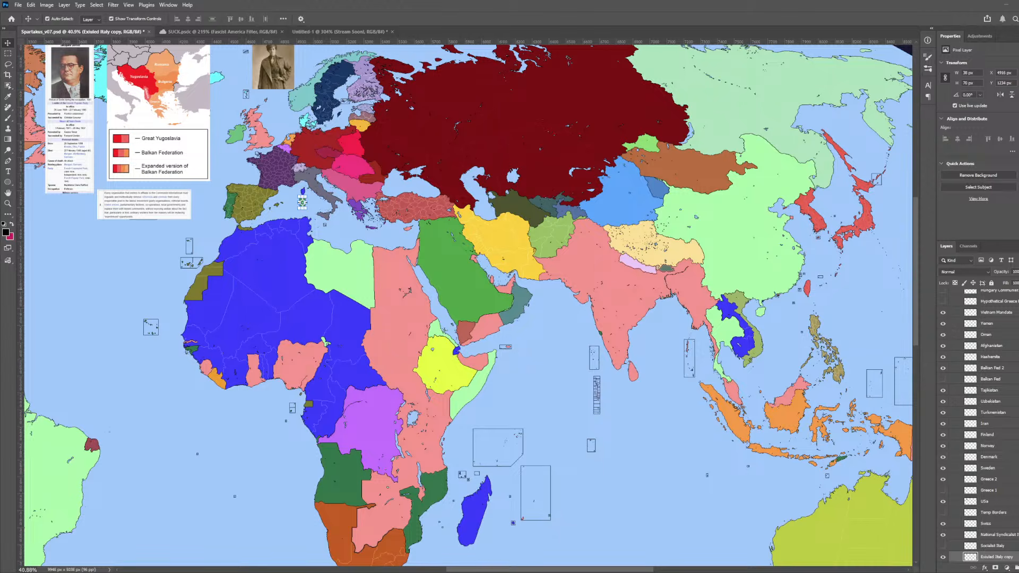
- Examine Iran's western border with the green Hashemite state and with Turkey
click(502, 240)
scroll(502, 243, up, 7)
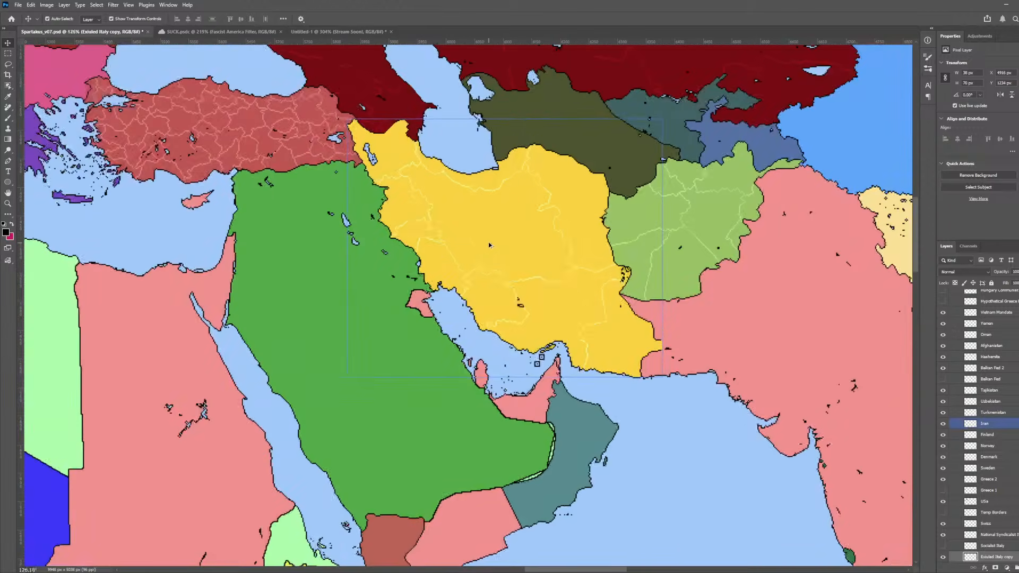
click(362, 189)
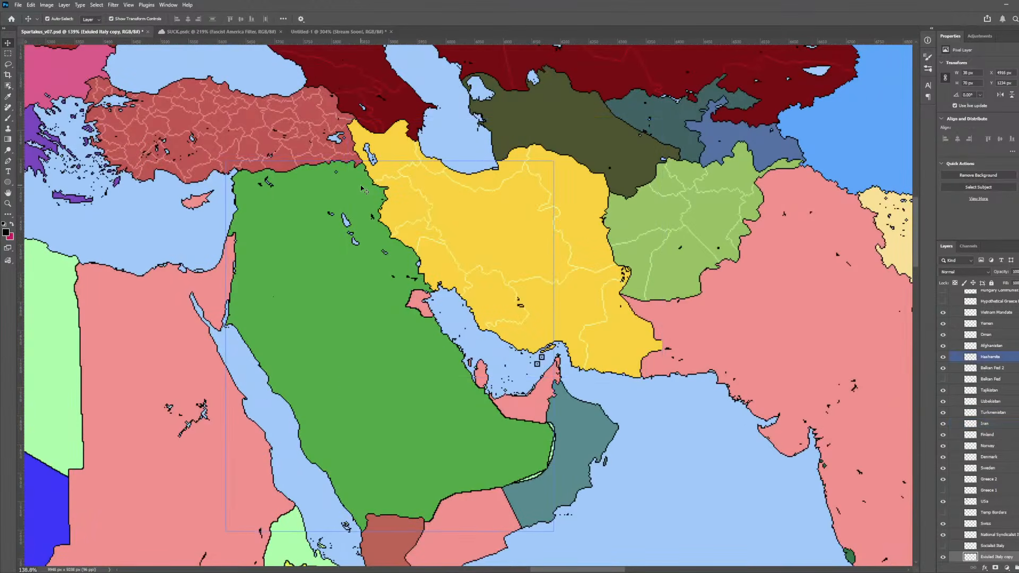
click(416, 250)
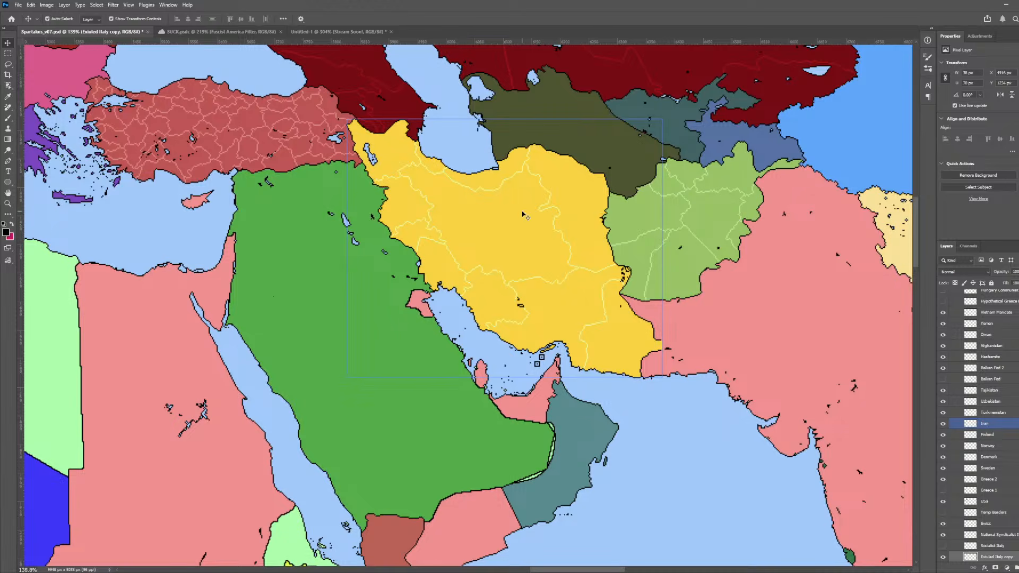
click(356, 204)
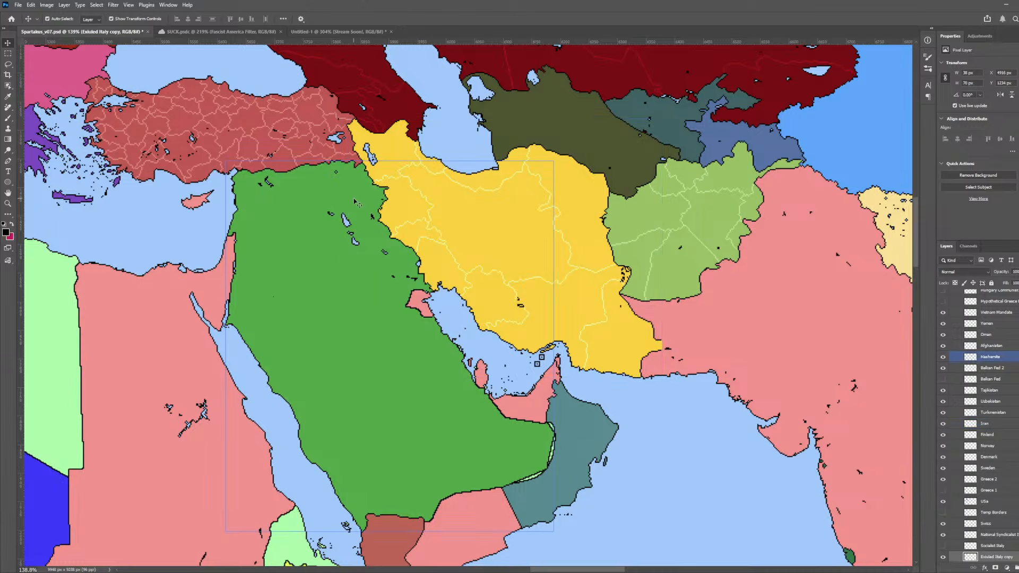
scroll(387, 190, up, 4)
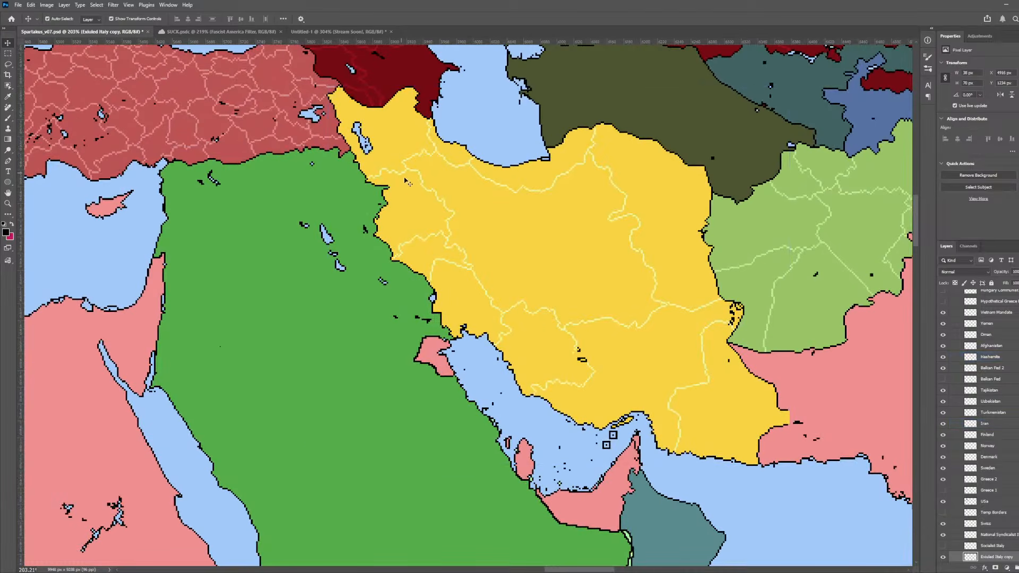
click(360, 172)
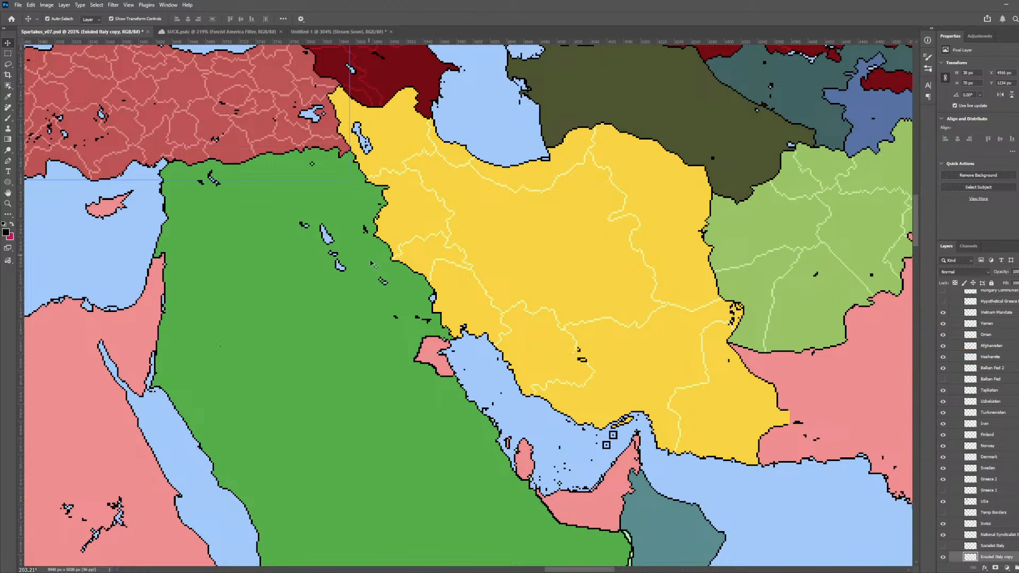
click(406, 227)
scroll(411, 218, up, 2)
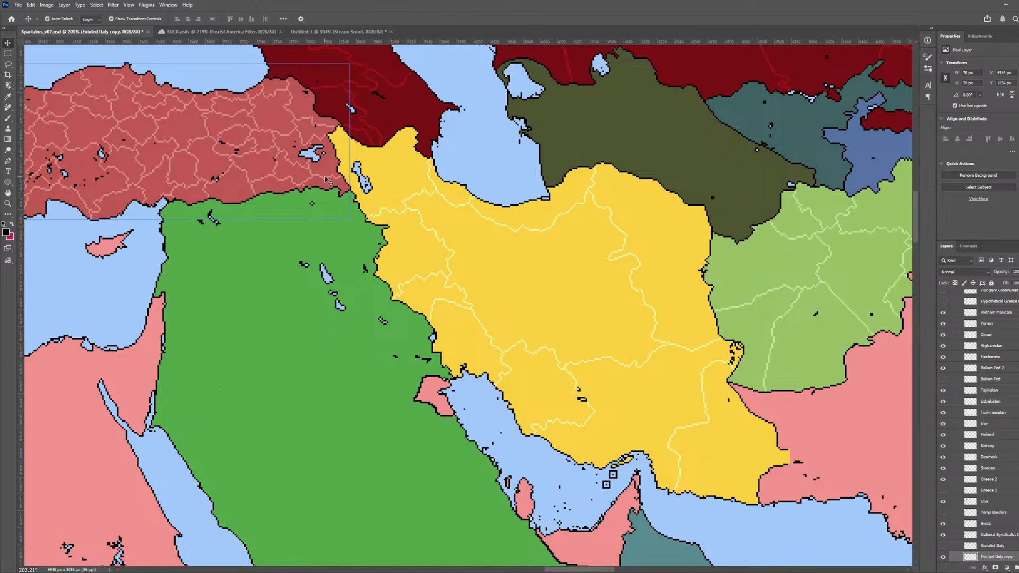
scroll(327, 181, down, 8)
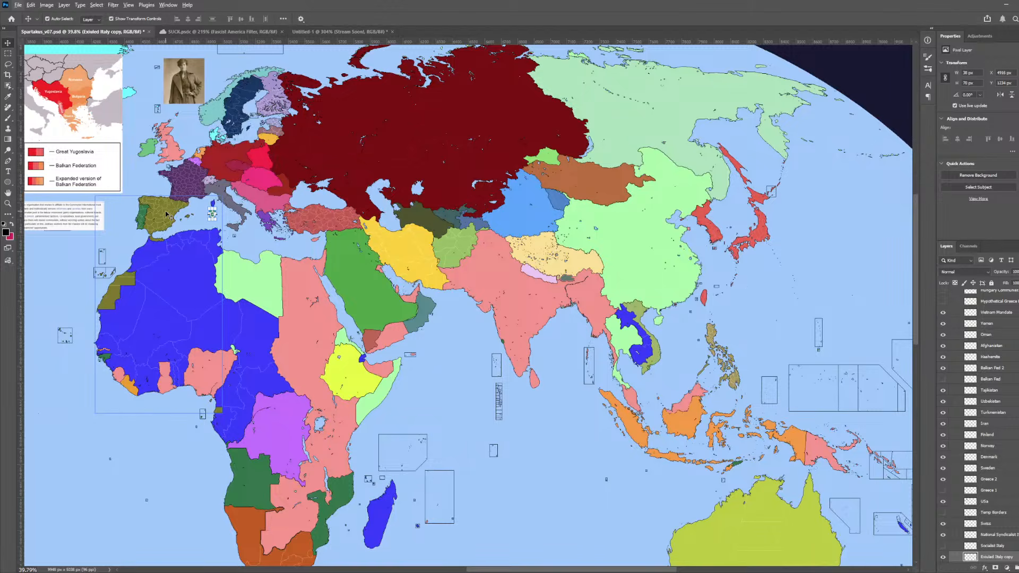
- Review Iran's position among the dark red Soviet territory, Turkmenistan, Afghanistan and the Hashemite state
click(419, 213)
scroll(419, 213, up, 5)
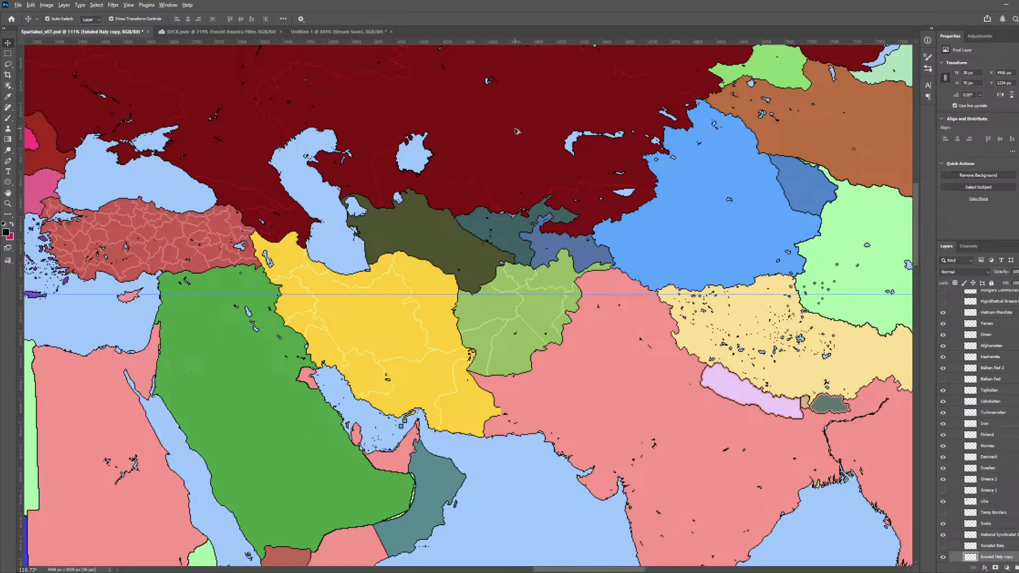
scroll(419, 213, down, 4)
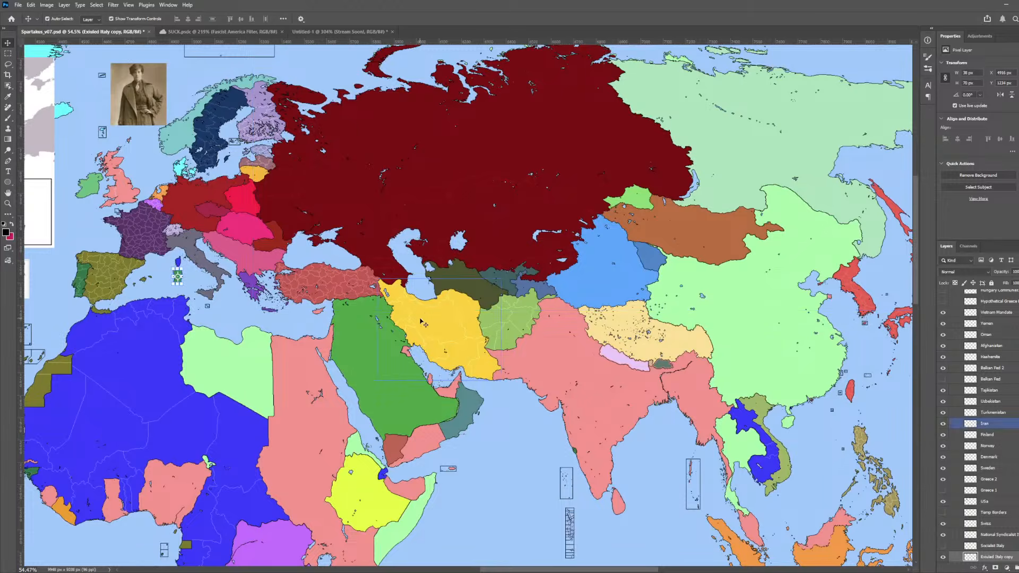
scroll(432, 299, up, 2)
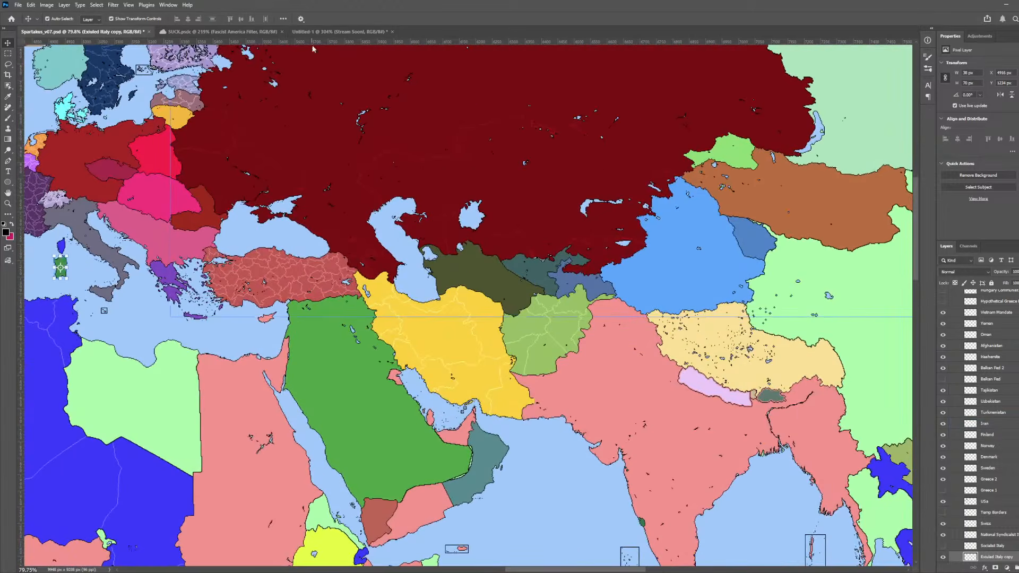
scroll(345, 178, down, 3)
scroll(364, 333, up, 5)
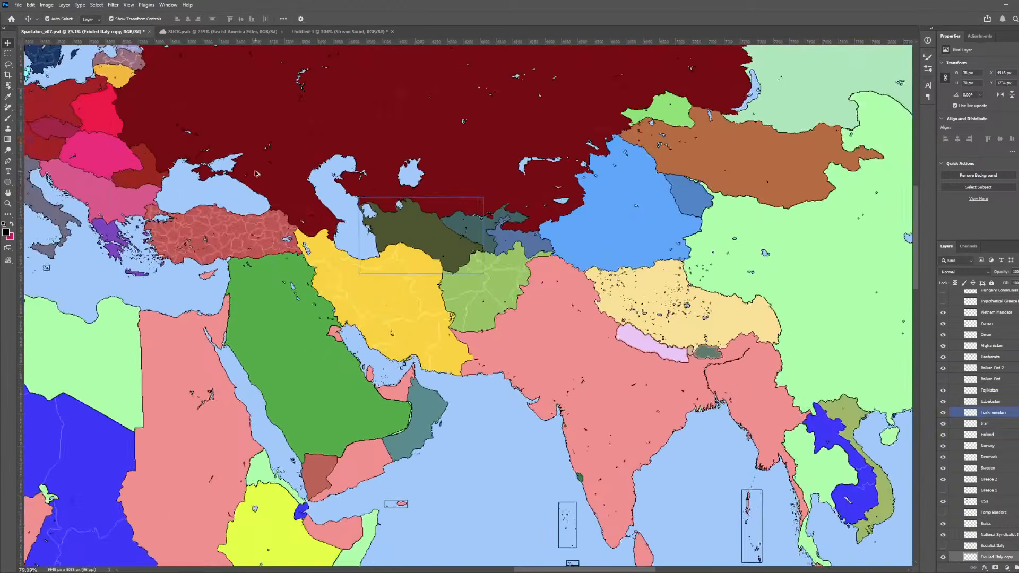
click(351, 289)
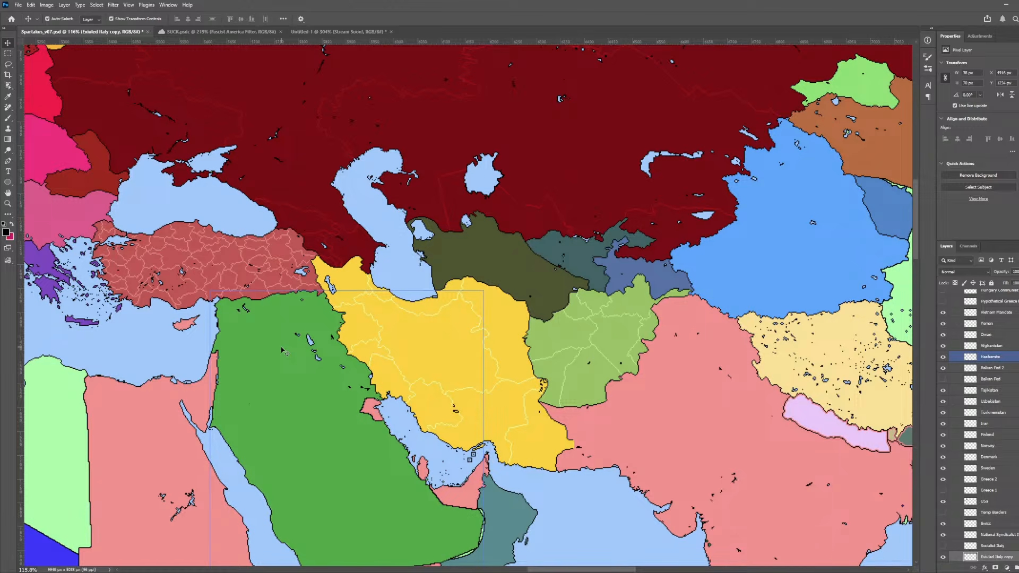
click(398, 342)
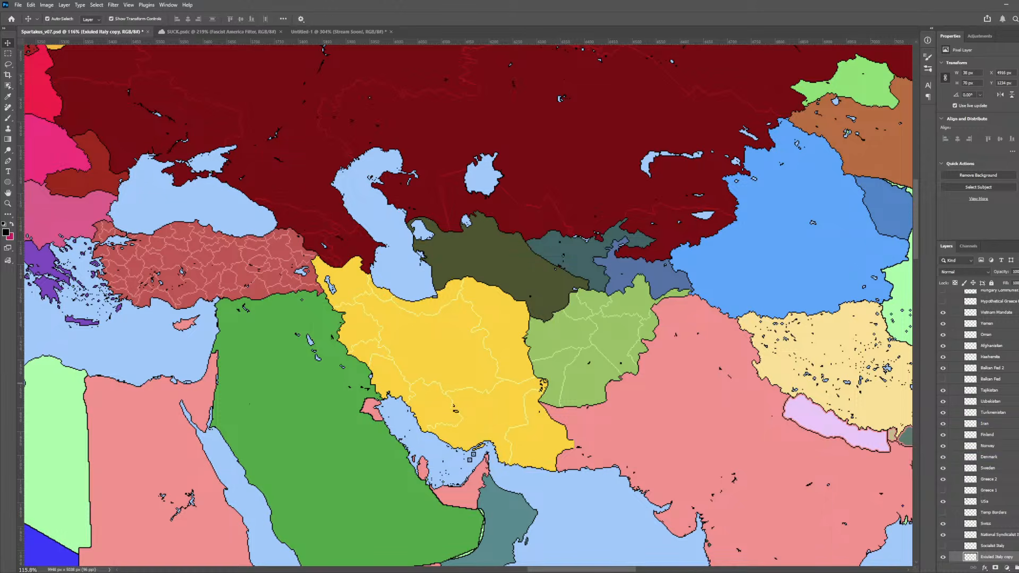
- Display the Notes Stream 2 group over the map
scroll(987, 457, up, 2)
scroll(976, 419, up, 5)
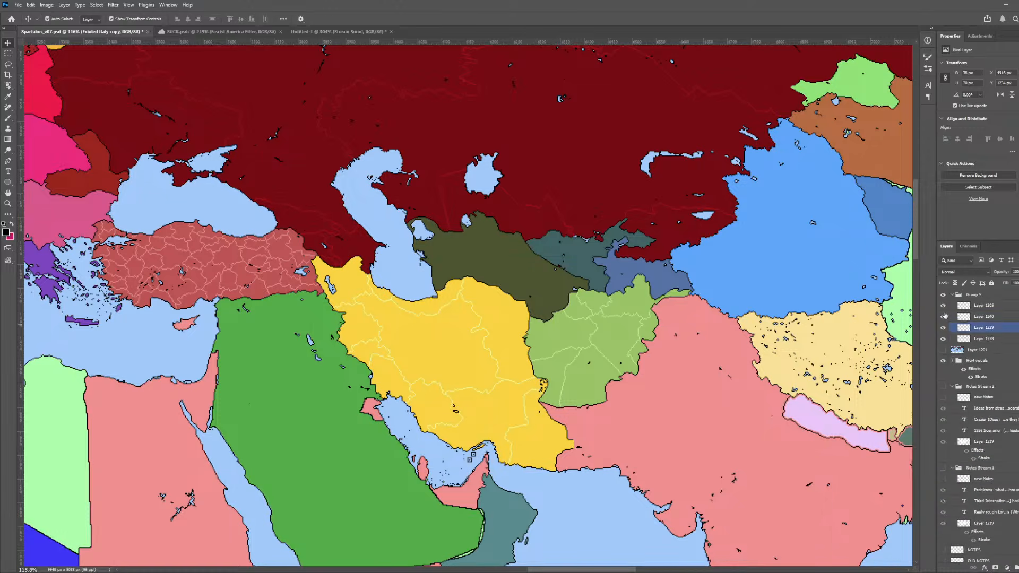
click(944, 386)
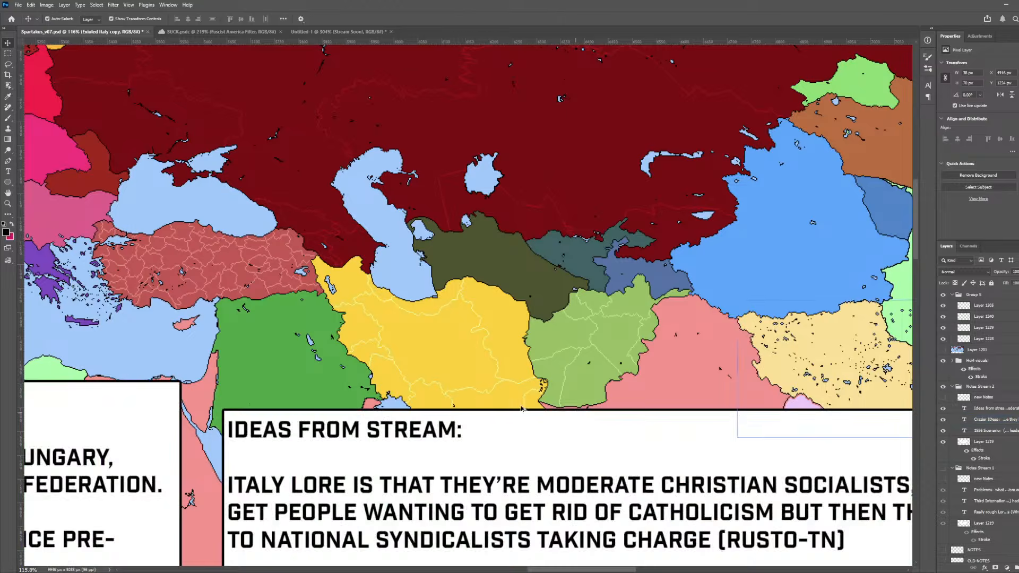
scroll(518, 295, down, 3)
- Add the line "SOCIALIST IRAN?" with the contributor's username in parentheses as a new paragraph ending the "IDEAS FROM STREAM:" notes
double_click(696, 439)
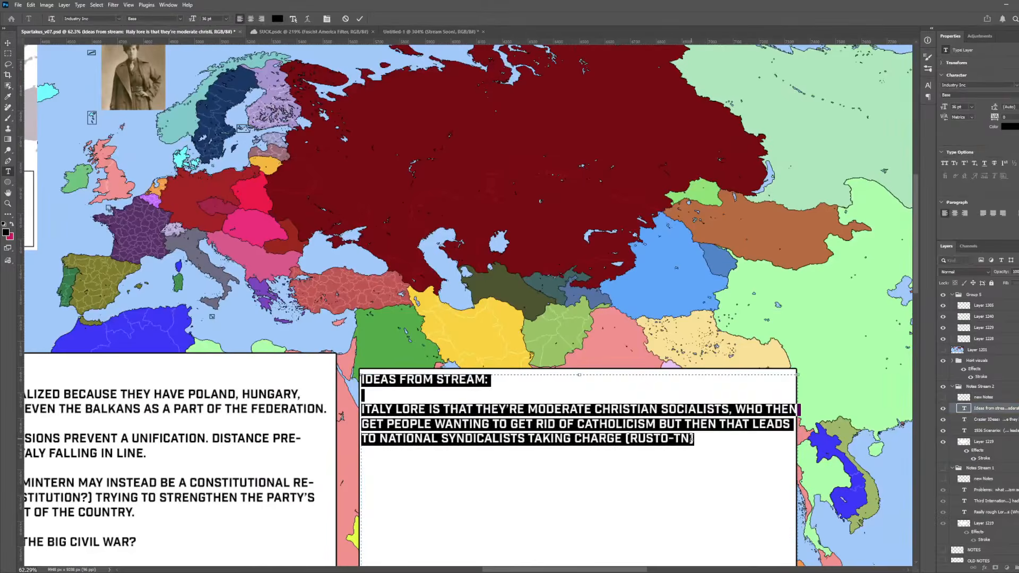
click(699, 440)
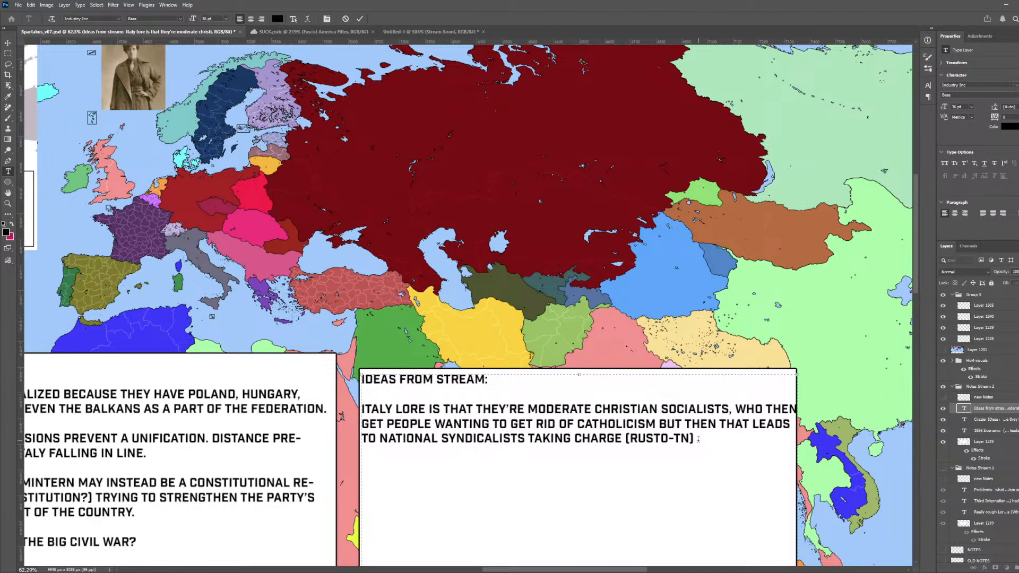
key(Return)
key(Return)
text(SOVIALI)
key(BackSpace)
key(BackSpace)
key(BackSpace)
key(BackSpace)
key(BackSpace)
key(BackSpace)
text(CIALIST IRAN?)
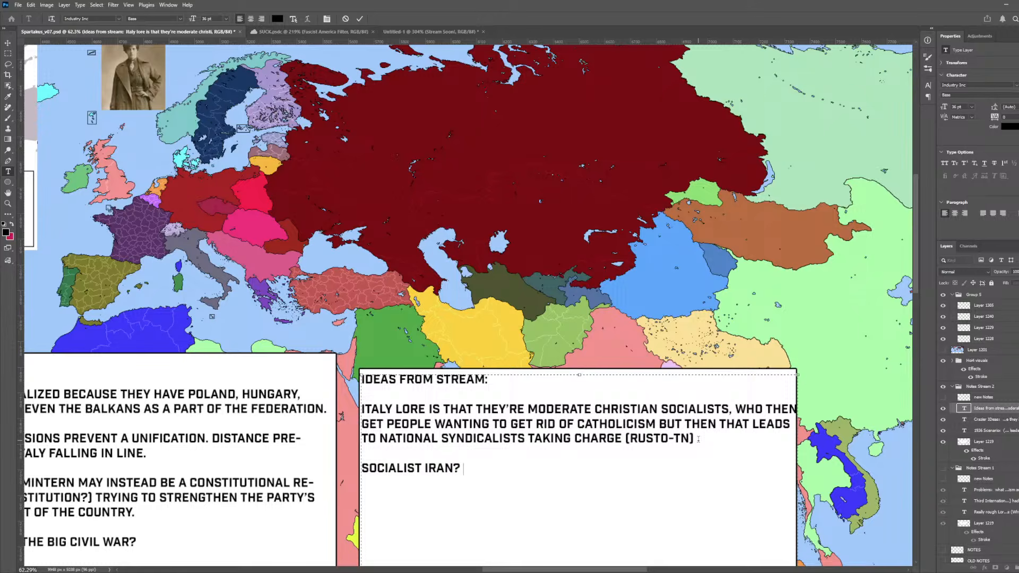
text( (HUMANBEINGOFALLTIME))
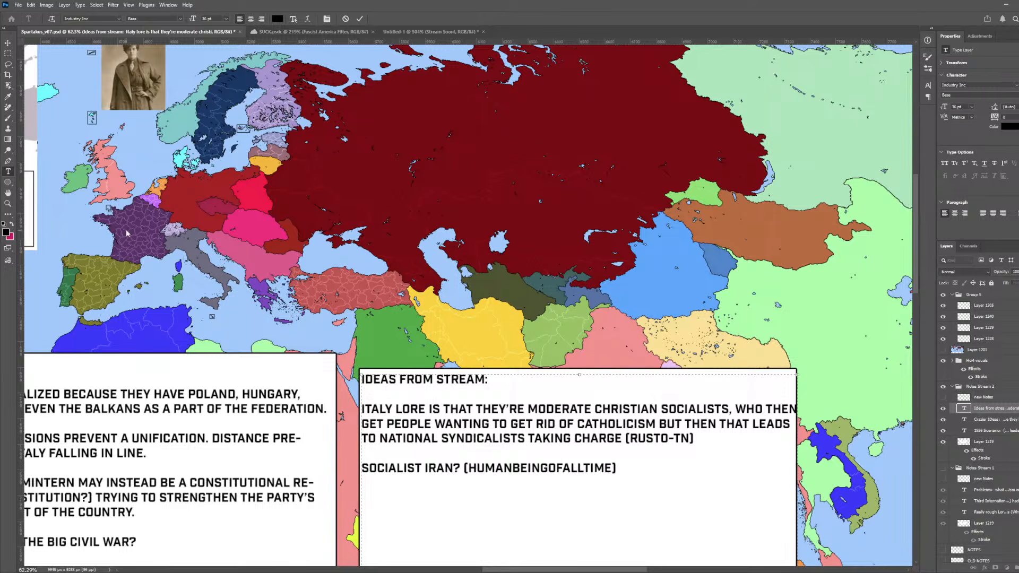
click(8, 43)
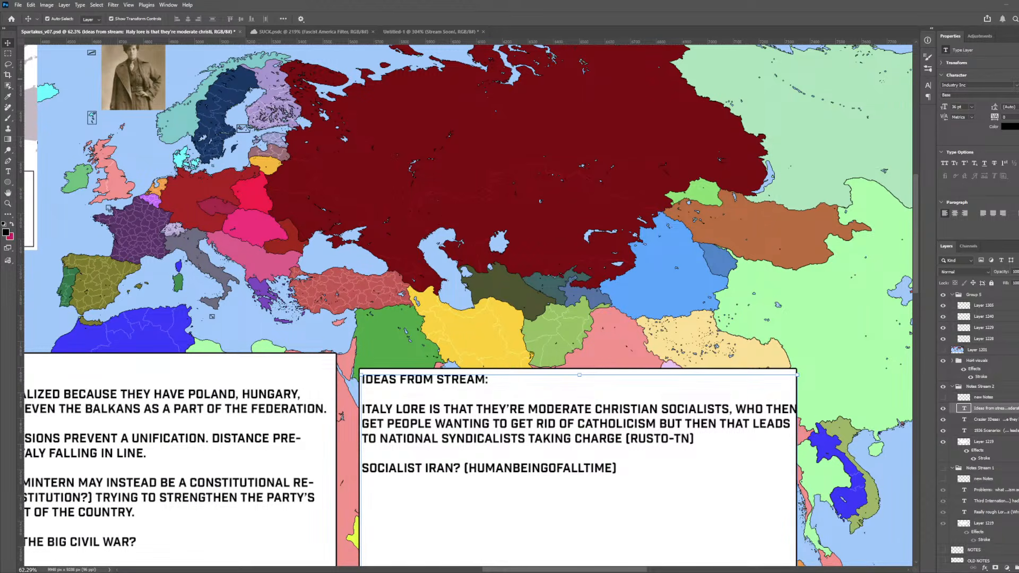
- Show only the OTL WW2 reference map and examine the striped occupation zones across Iran
scroll(552, 264, down, 3)
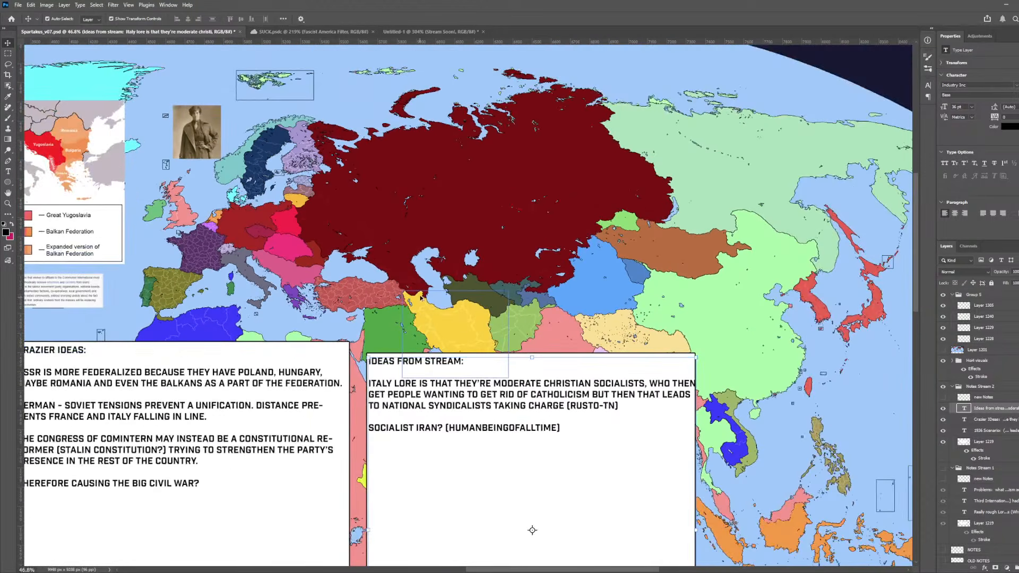
scroll(430, 268, up, 6)
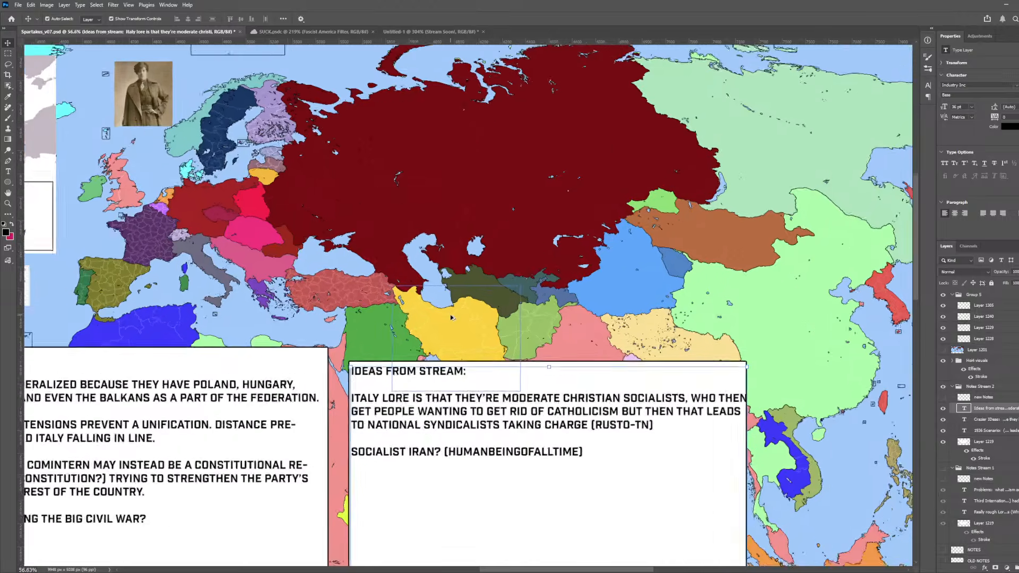
scroll(440, 314, down, 3)
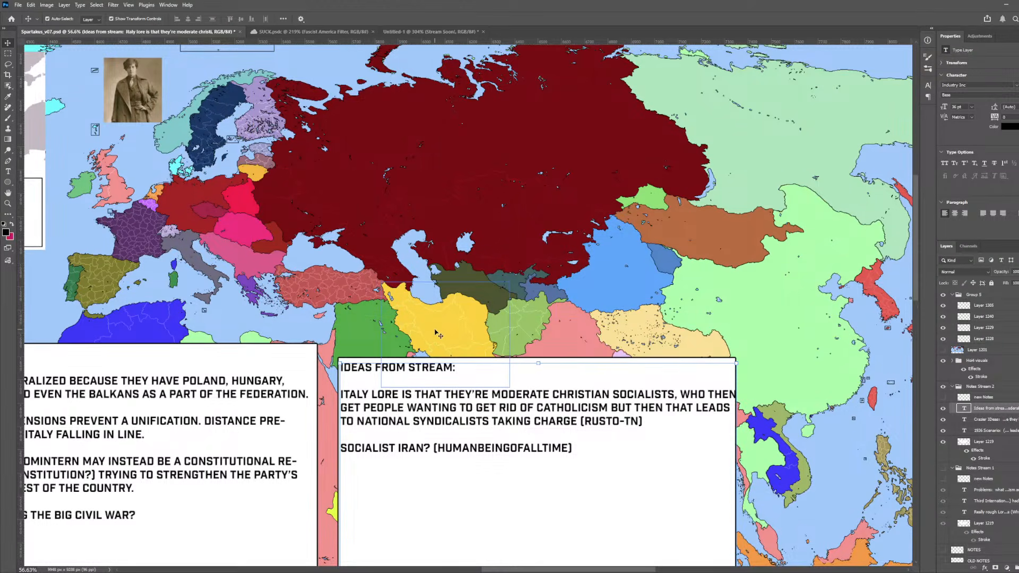
scroll(435, 333, down, 2)
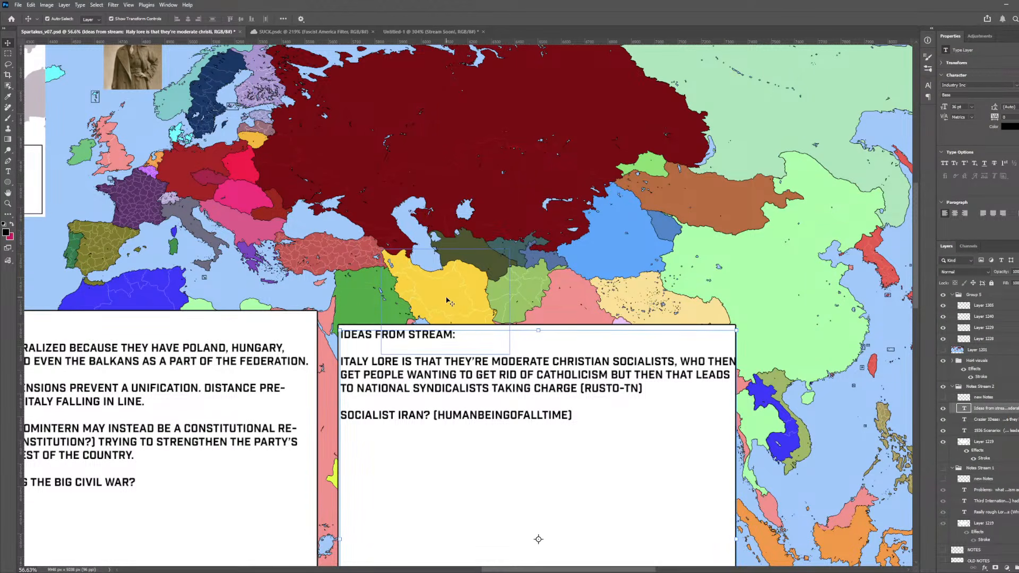
scroll(448, 302, up, 3)
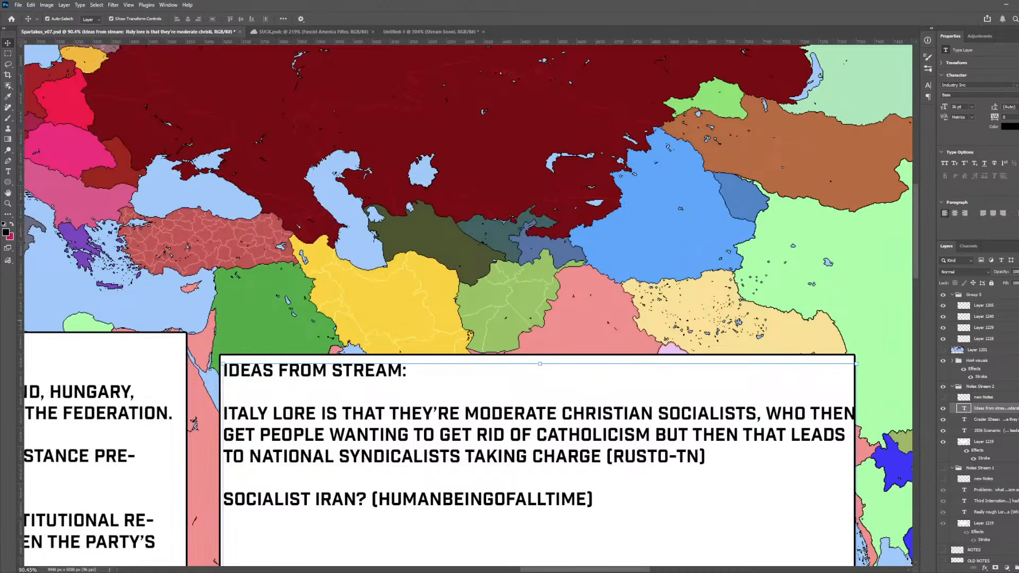
scroll(979, 425, down, 10)
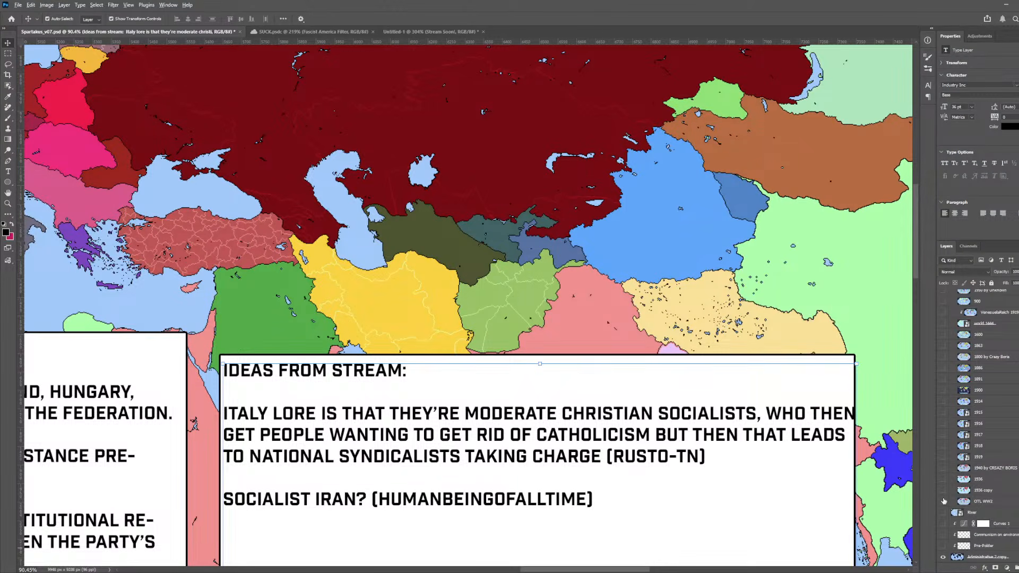
alt+click(943, 501)
scroll(336, 280, up, 10)
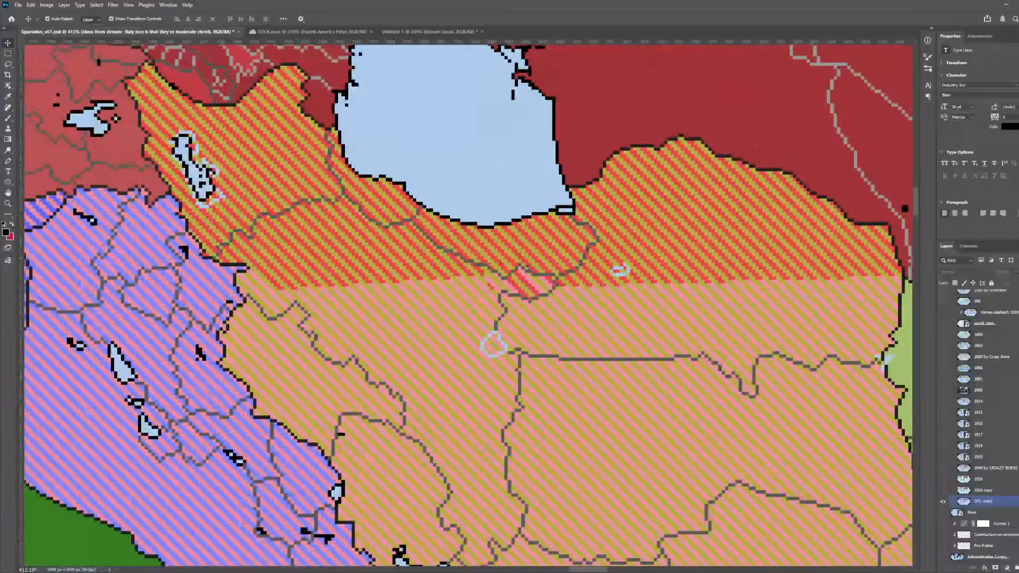
- Try to carry Iran's southern striped zone from the OTL WW2 map onto the alternate-history map as a Magic Wand selection
key(w)
click(398, 275)
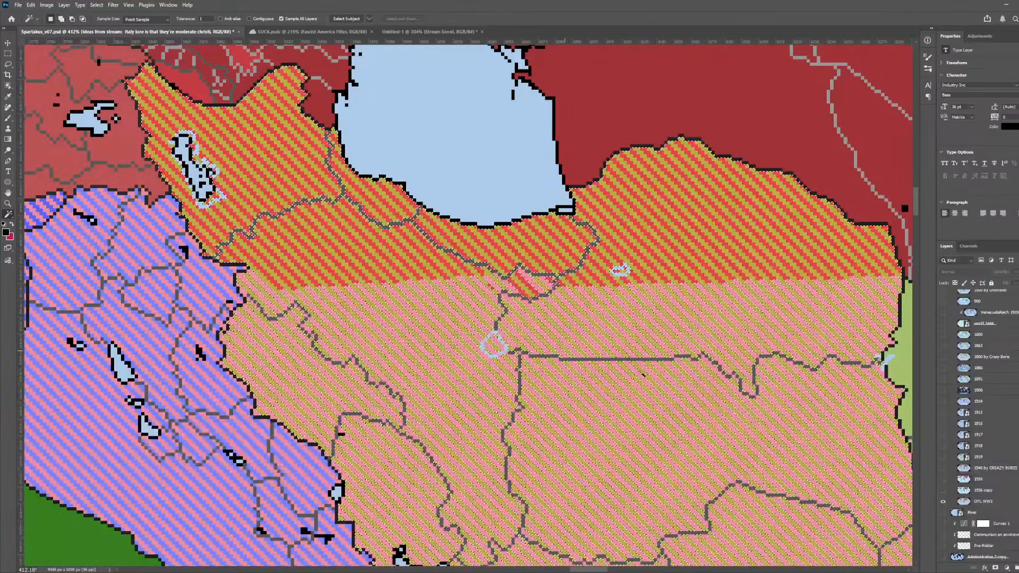
click(943, 501)
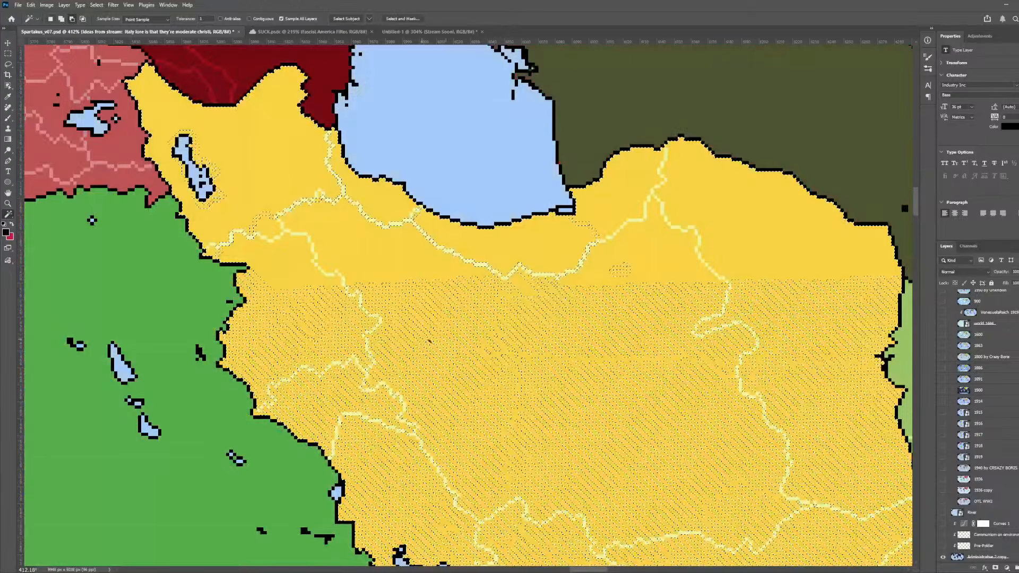
scroll(464, 335, down, 3)
scroll(464, 334, up, 2)
scroll(464, 334, down, 5)
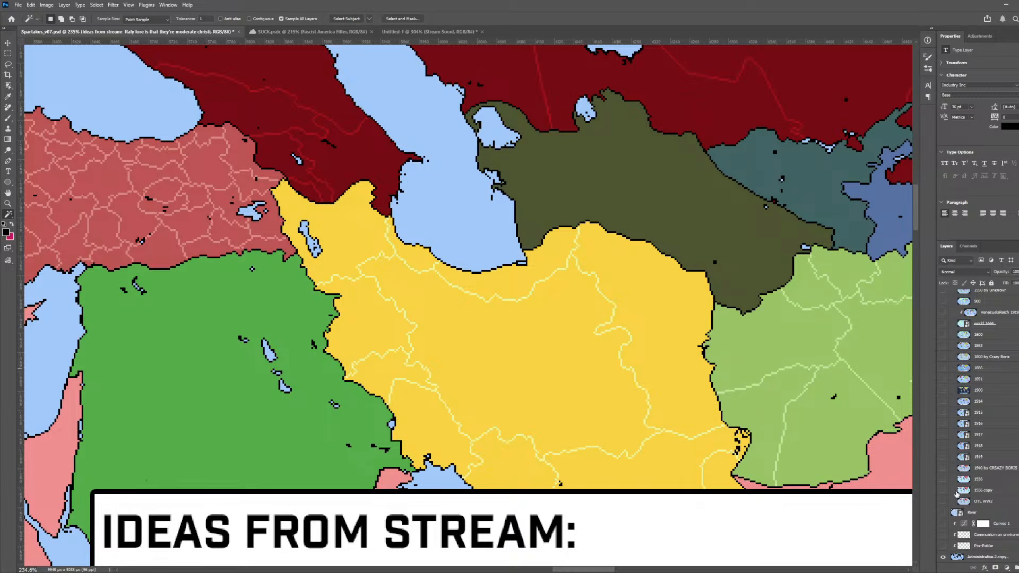
- Look through the layer stack for other timelines' country layers and collapse the Krasnacht and Old AOTR groups
scroll(942, 494, up, 5)
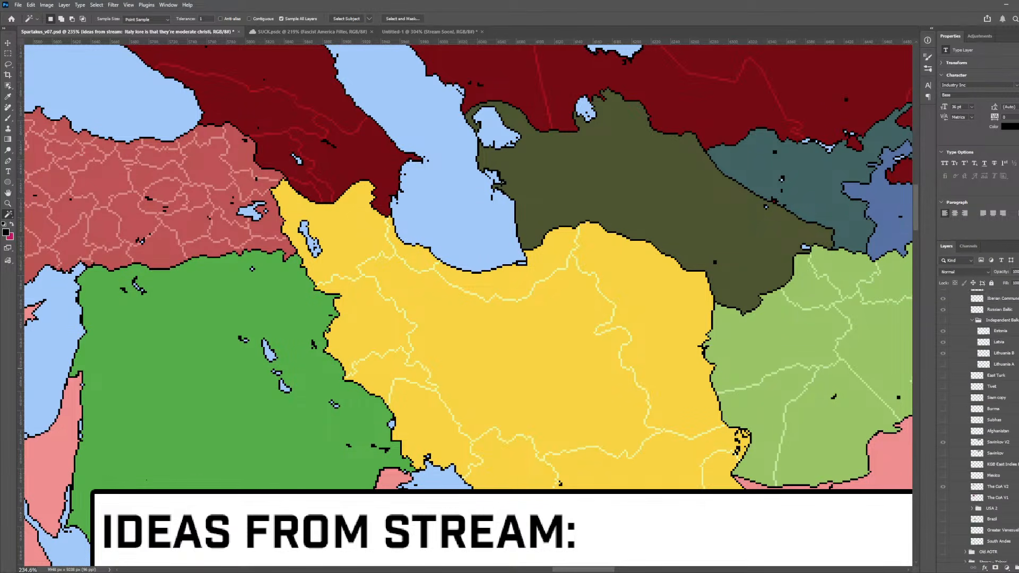
scroll(963, 453, down, 5)
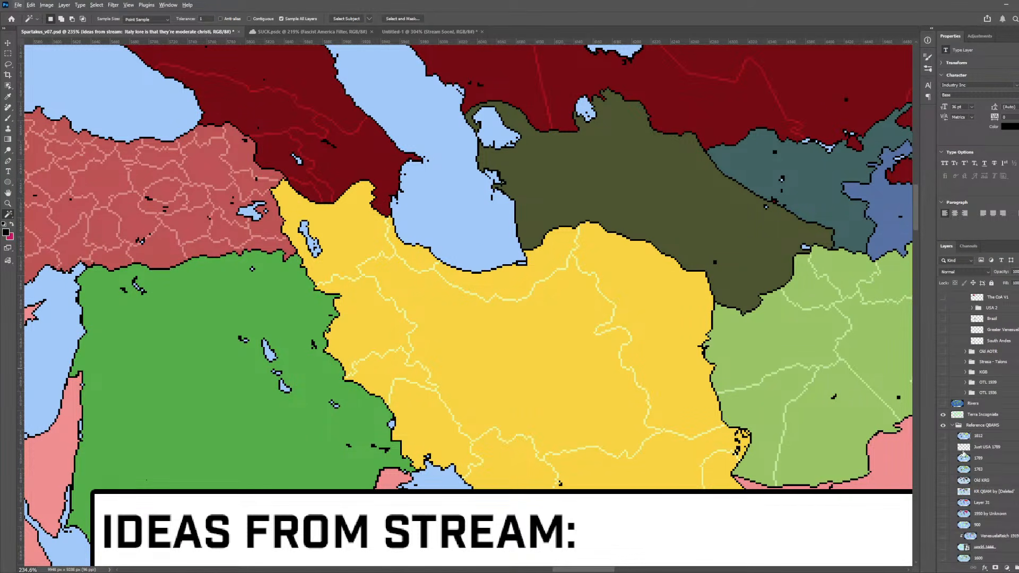
scroll(964, 453, down, 4)
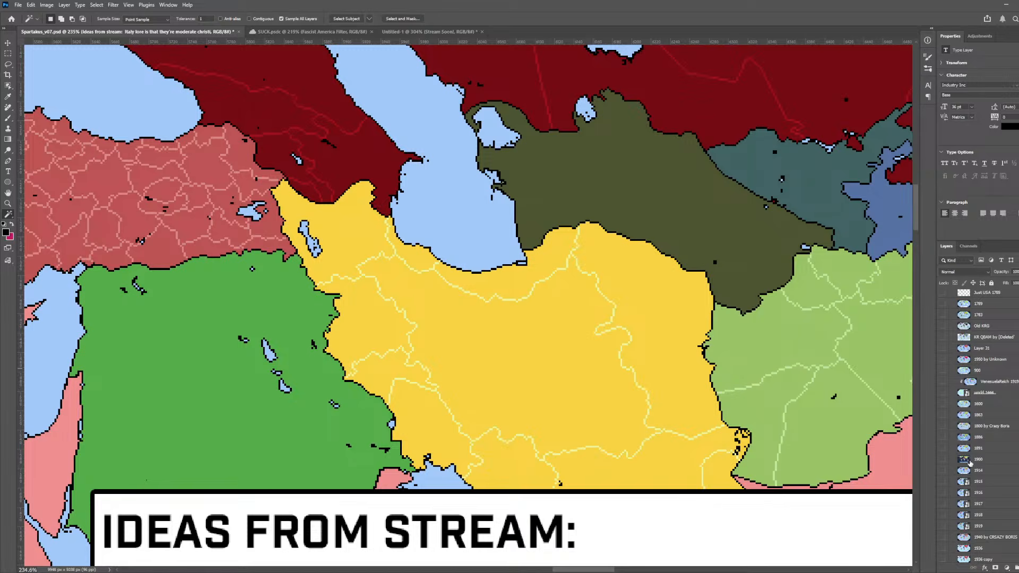
scroll(967, 467, up, 1)
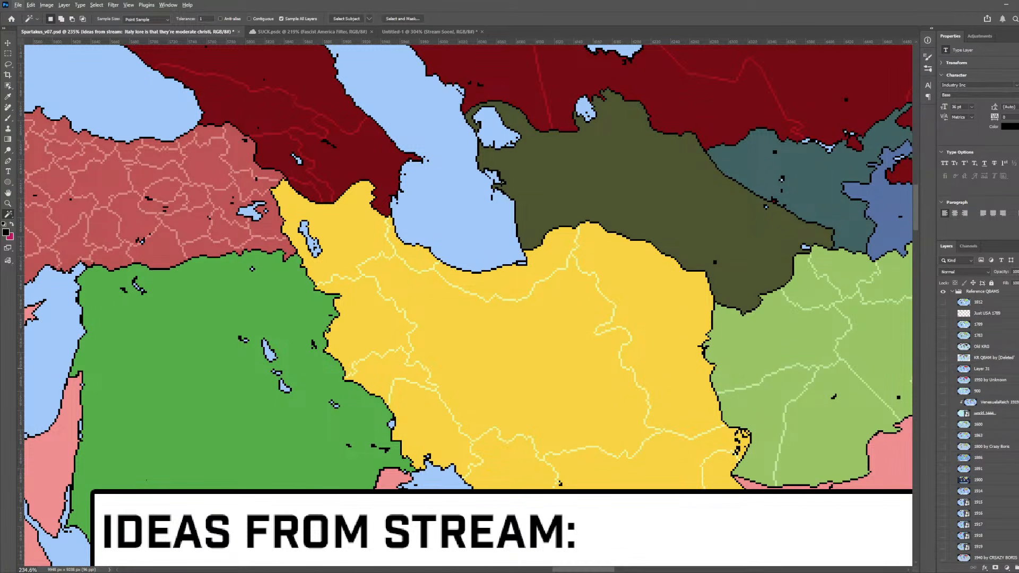
scroll(972, 424, up, 7)
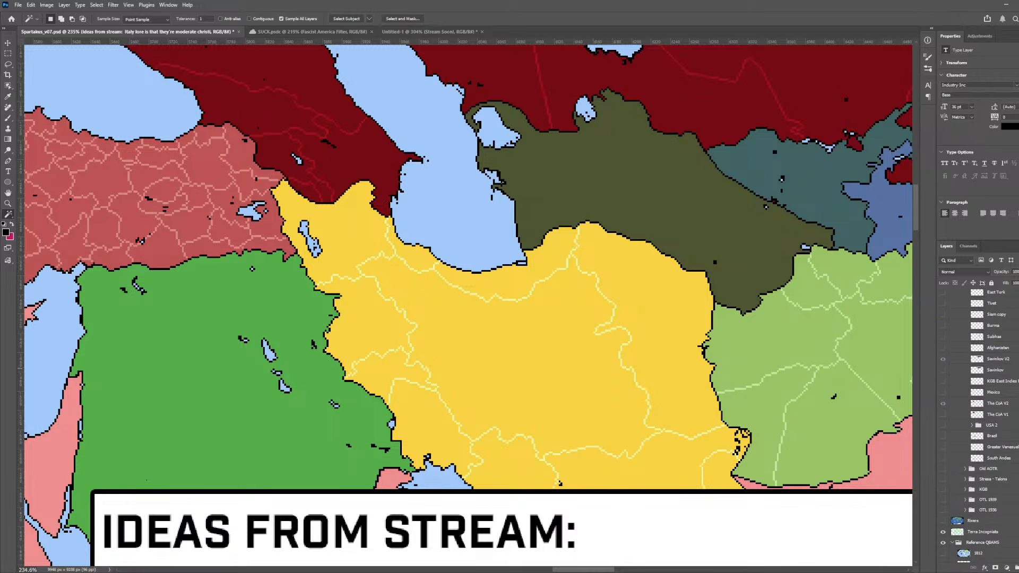
alt+click(941, 470)
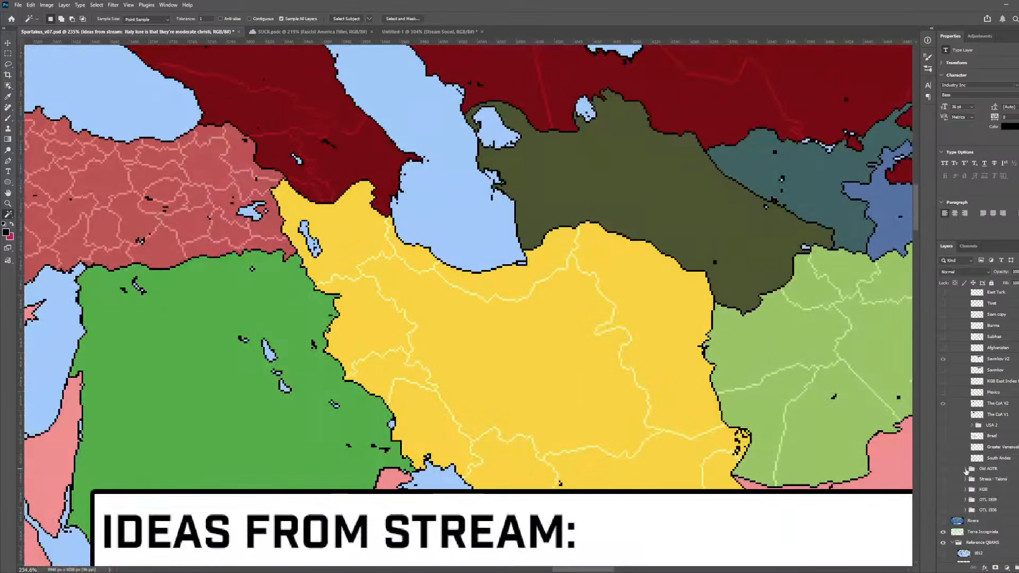
click(965, 469)
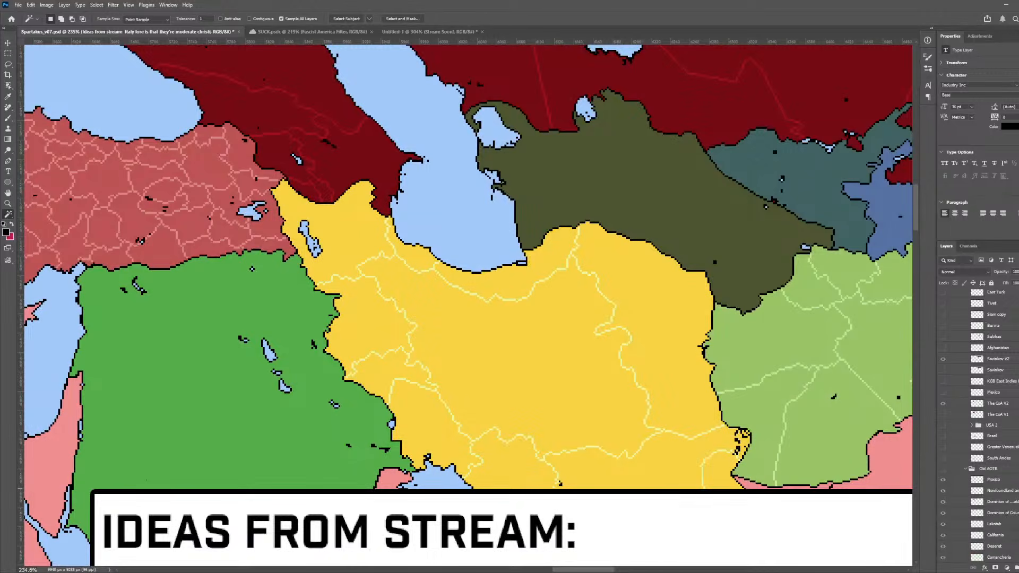
scroll(982, 425, down, 15)
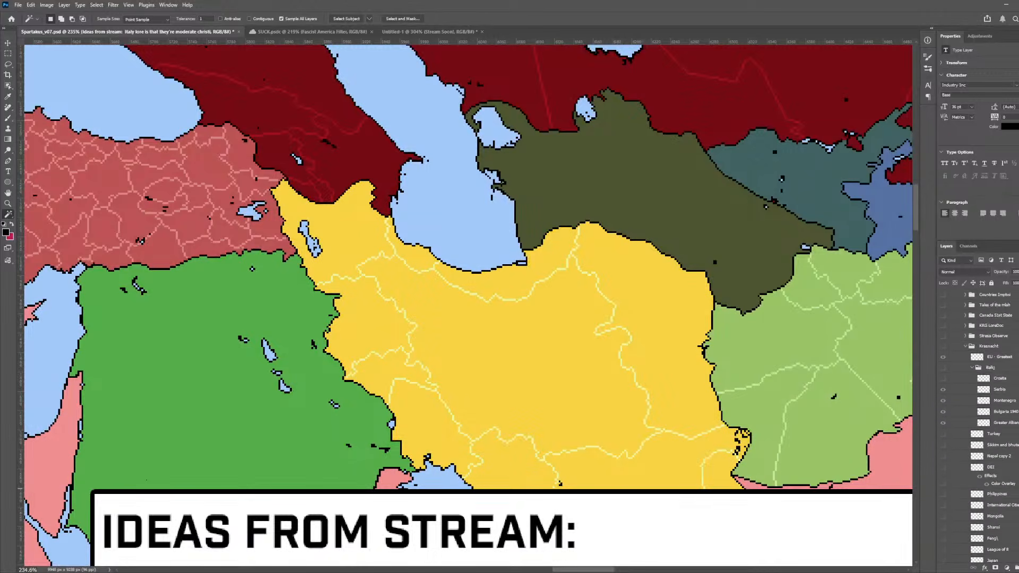
scroll(982, 425, up, 3)
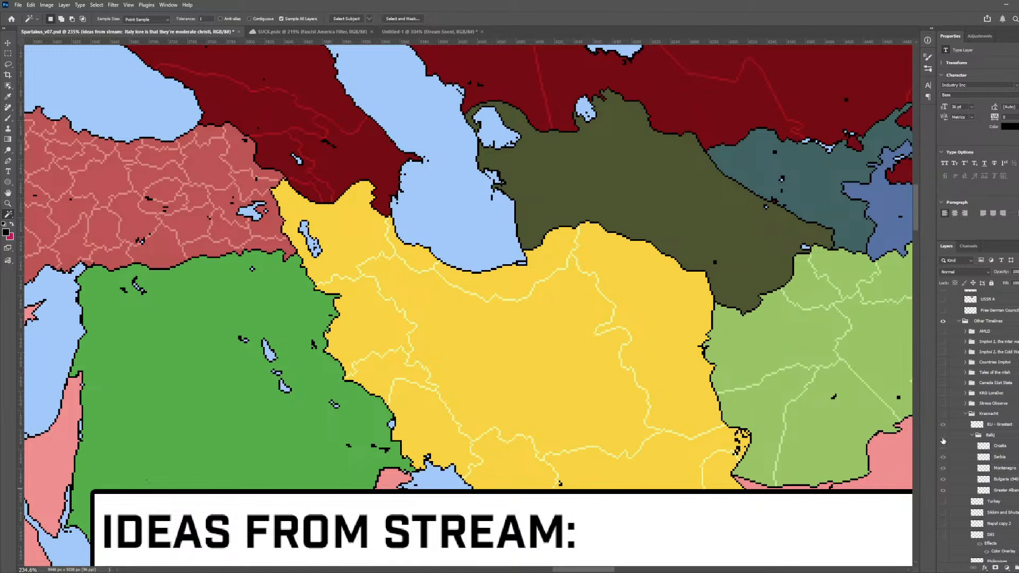
click(962, 413)
click(966, 413)
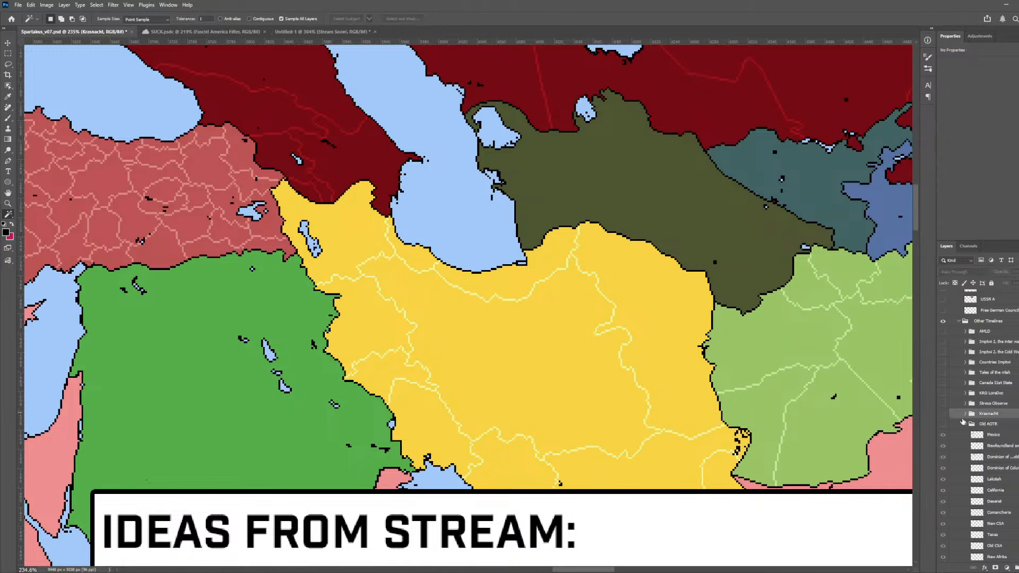
click(965, 425)
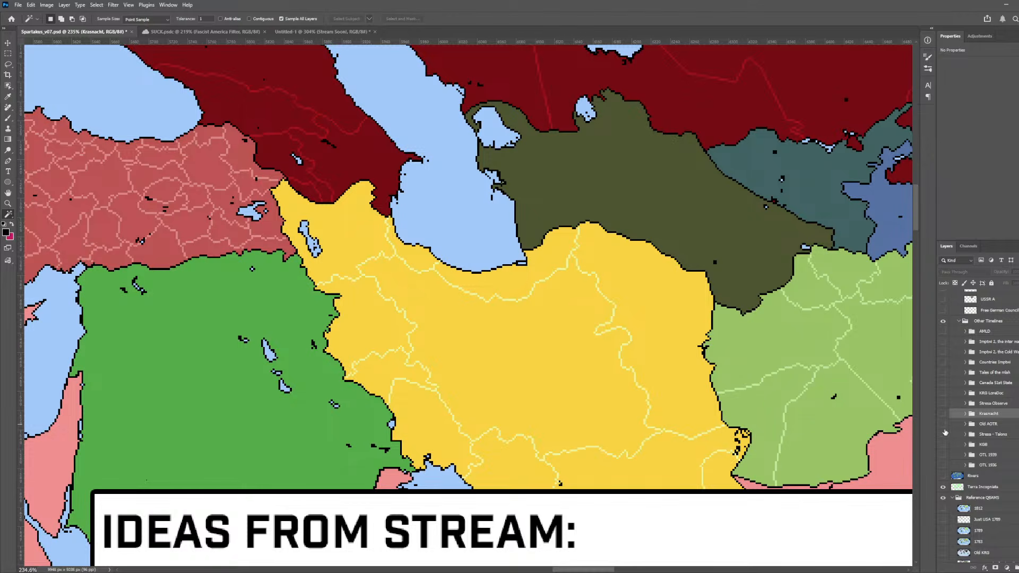
- Make the Old AOTR group visible and check which country layers it contains
click(944, 424)
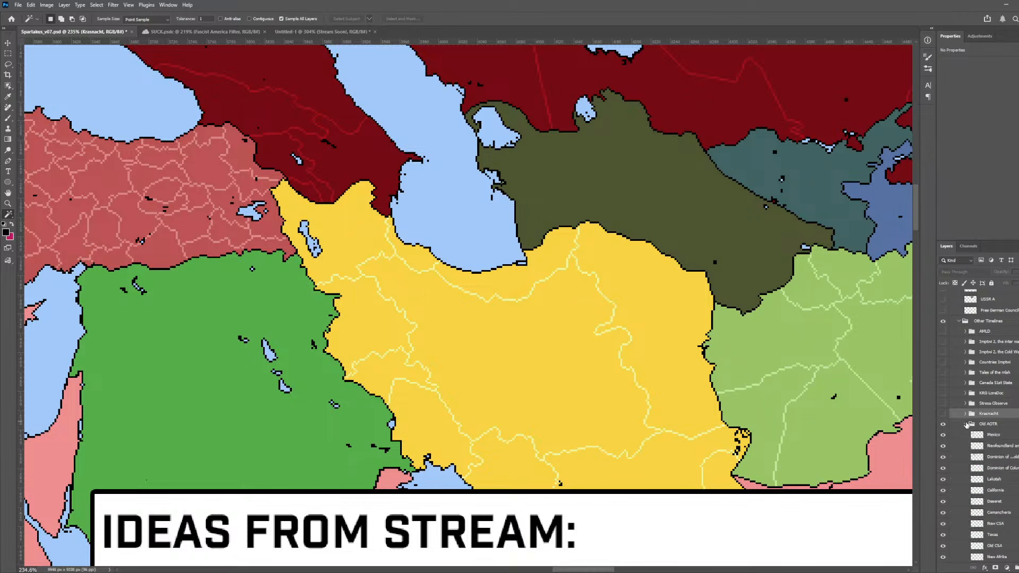
click(966, 424)
scroll(971, 451, down, 3)
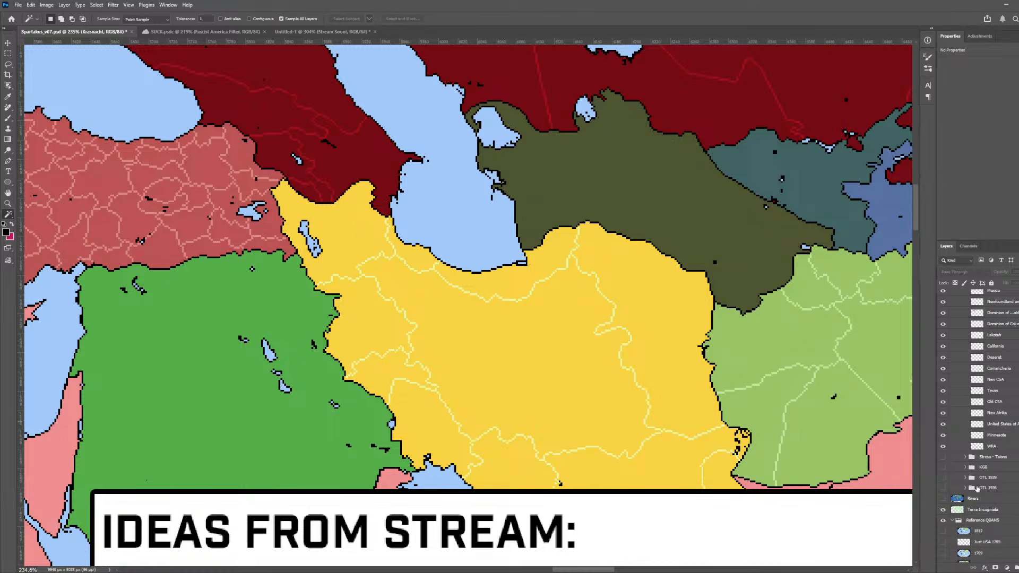
scroll(978, 491, up, 4)
click(965, 404)
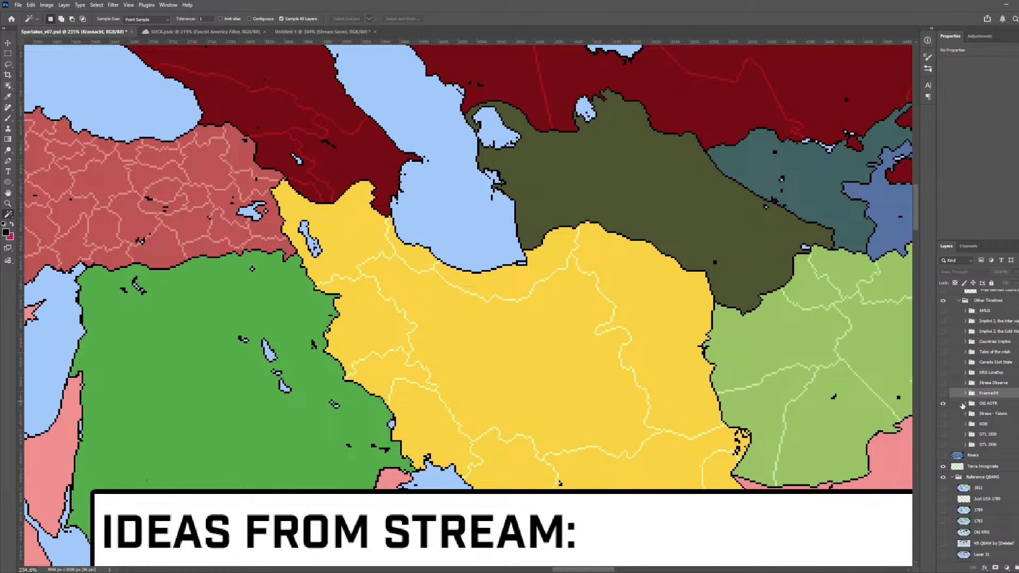
- Isolate the Krasnacht, KGB and OTL 1939 groups one after another to examine their borders around Iran
alt+click(944, 394)
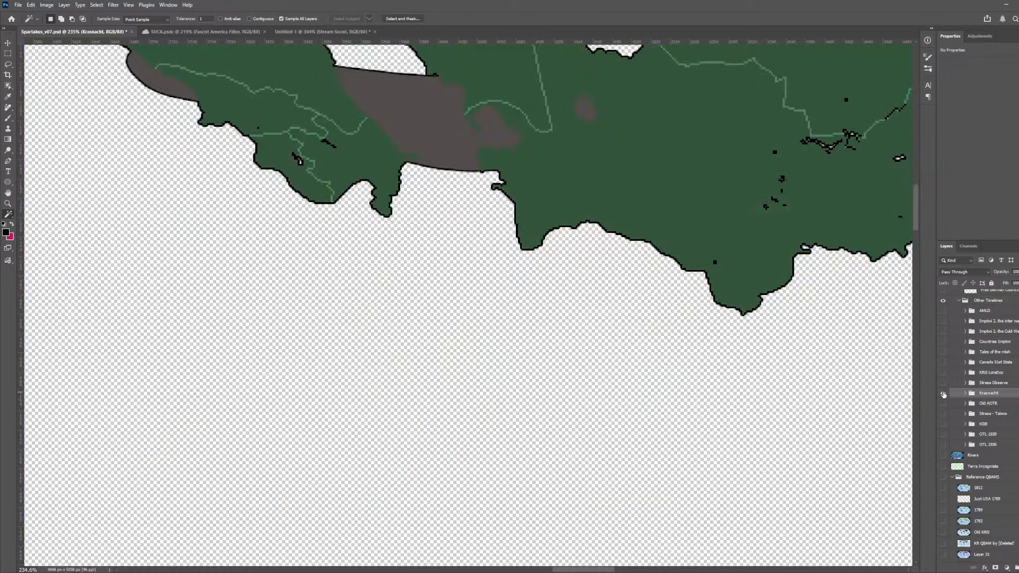
alt+click(943, 394)
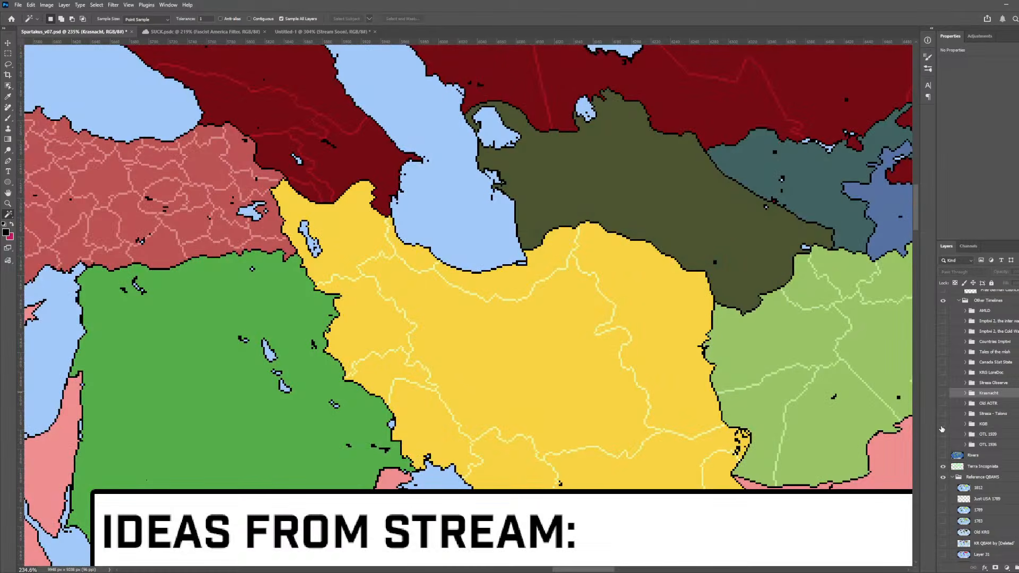
alt+click(944, 425)
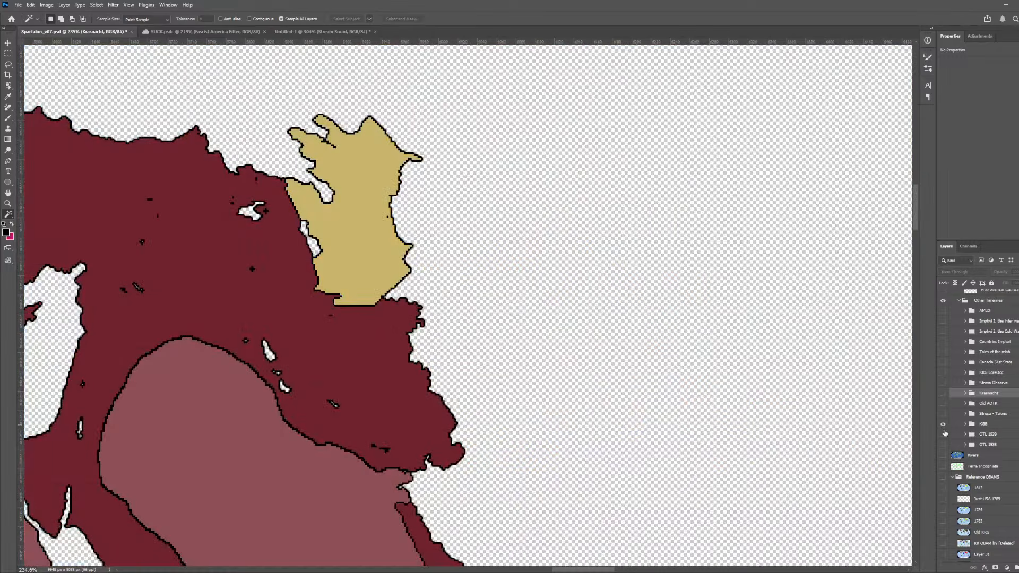
alt+click(944, 434)
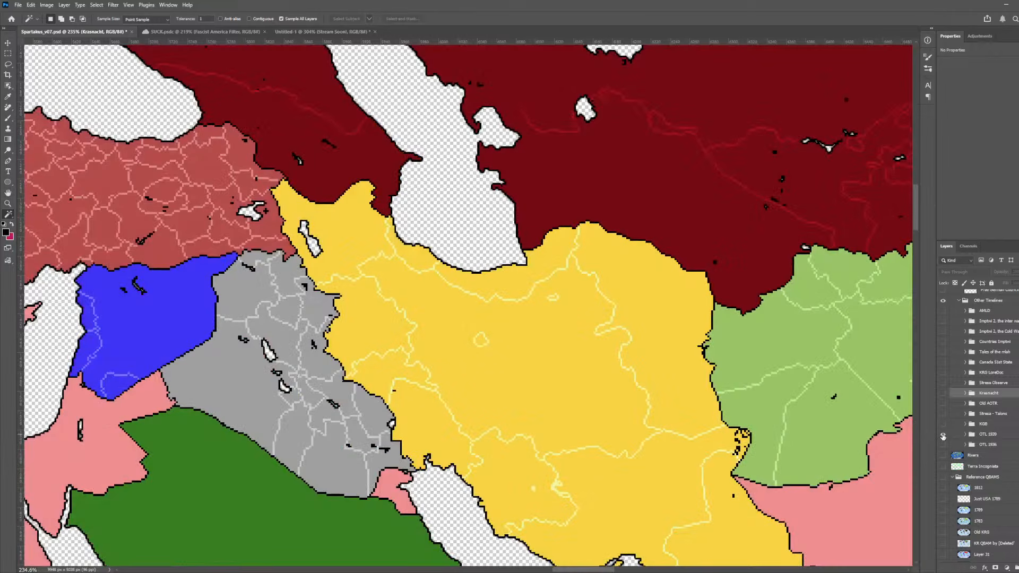
alt+click(944, 445)
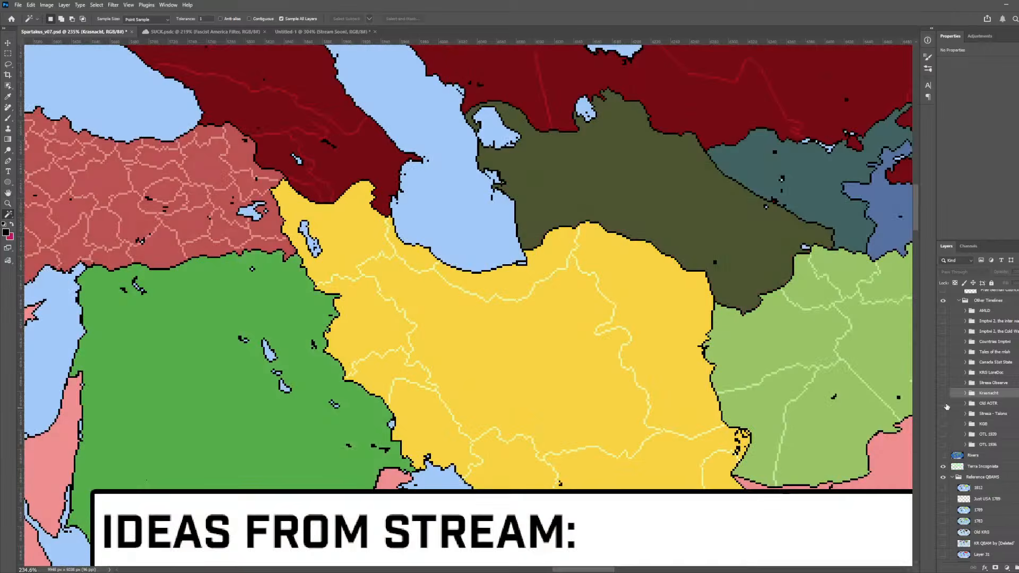
- Compare the remaining Other Timelines groups around Iran and leave only the Imptnl 2 Cold War group displayed
alt+click(944, 342)
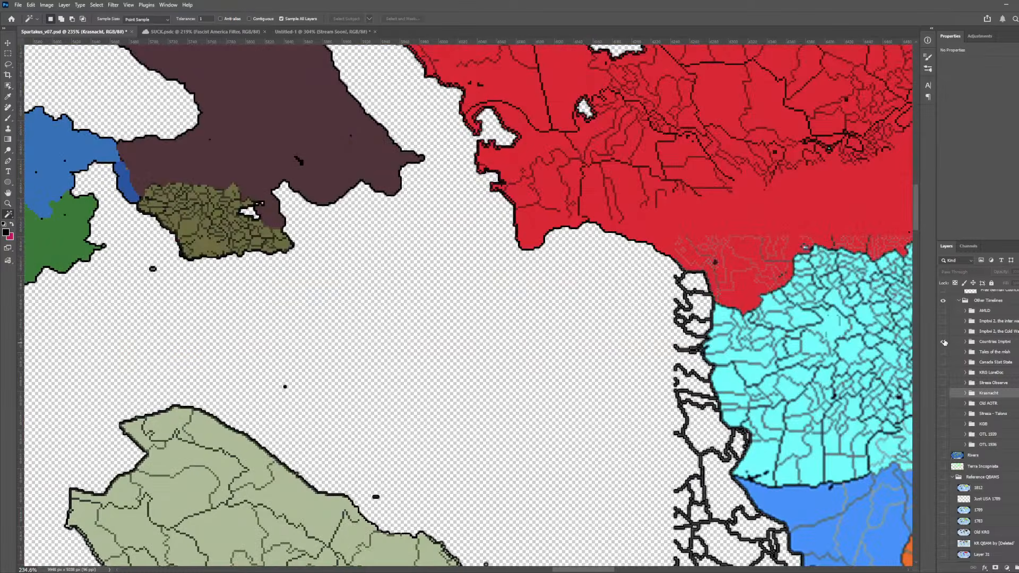
alt+click(944, 333)
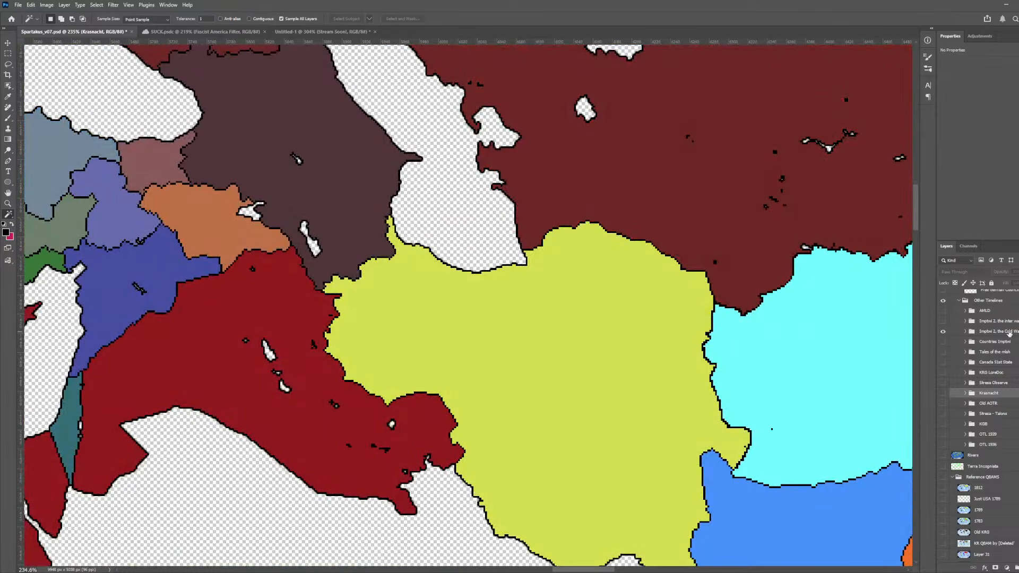
key(v)
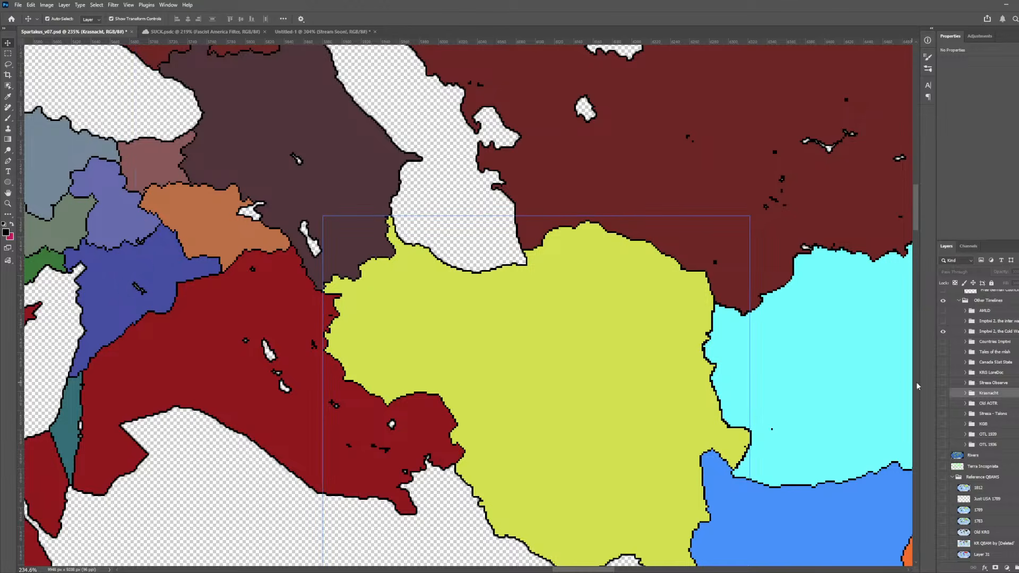
alt+click(943, 321)
alt+click(943, 324)
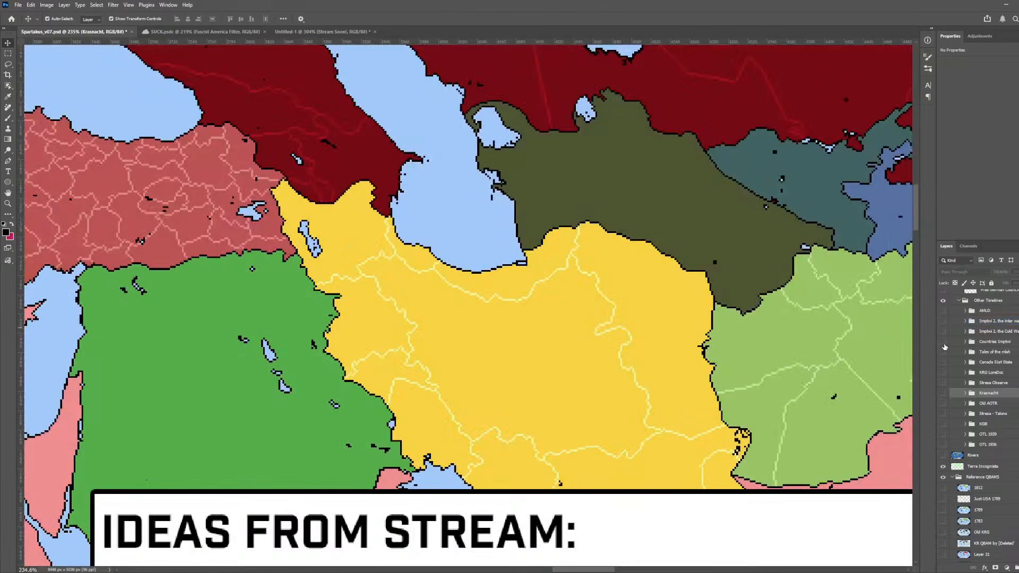
alt+click(943, 344)
alt+click(941, 354)
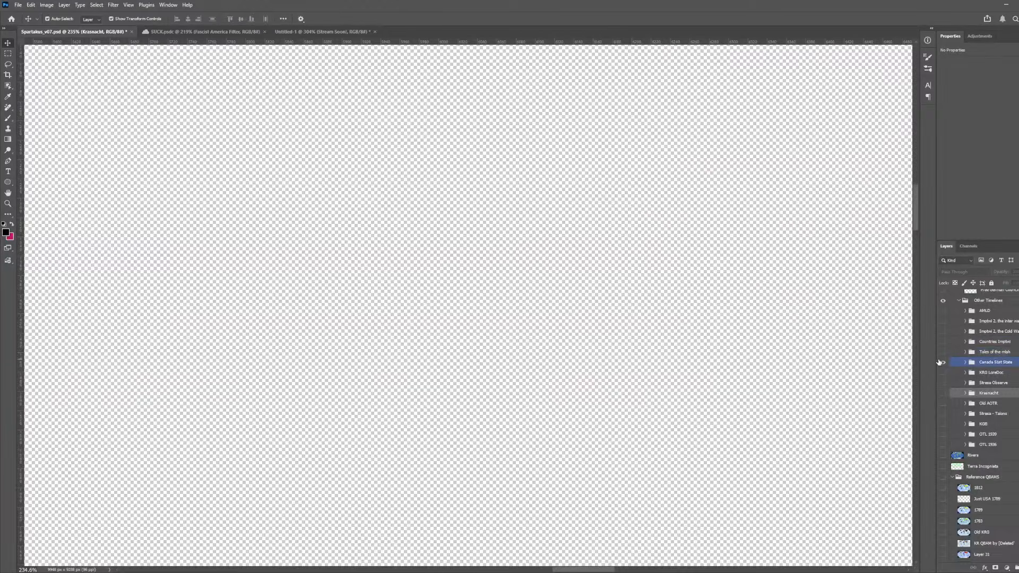
alt+click(942, 331)
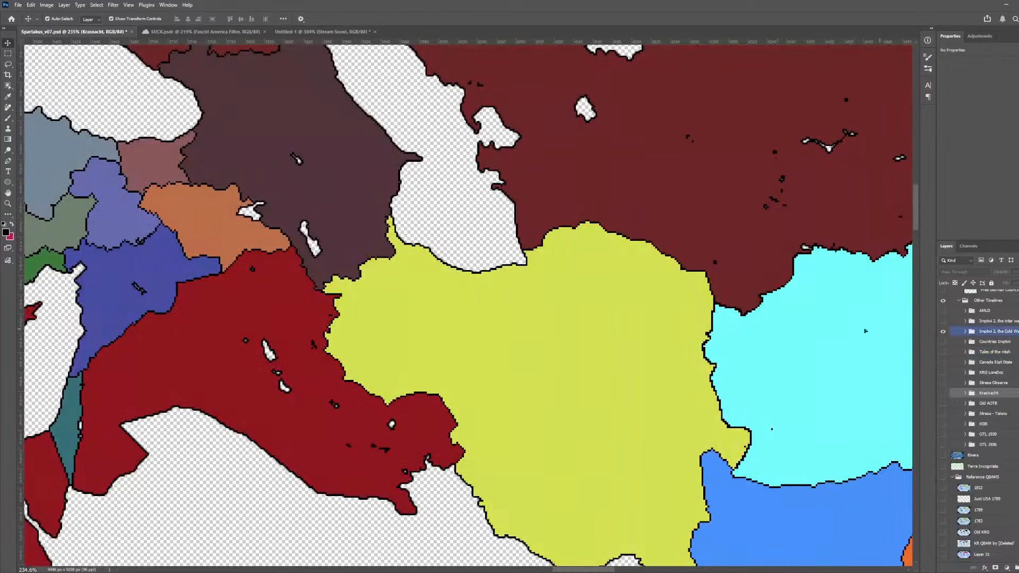
- Select the S T A L I N copy layer covering the Caucasus together with the orange Kurdistan layer
click(334, 258)
shift+click(232, 239)
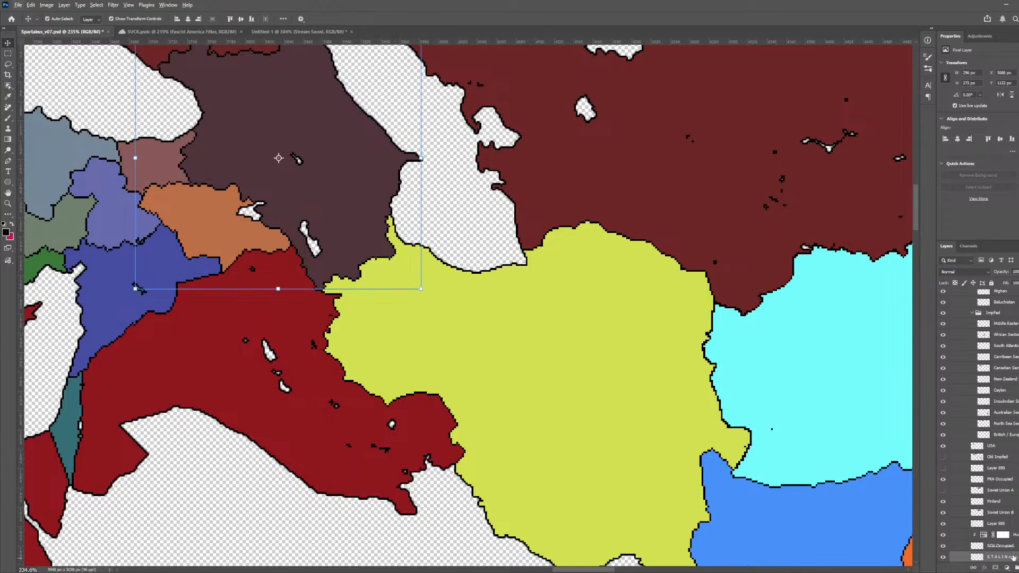
click(222, 222)
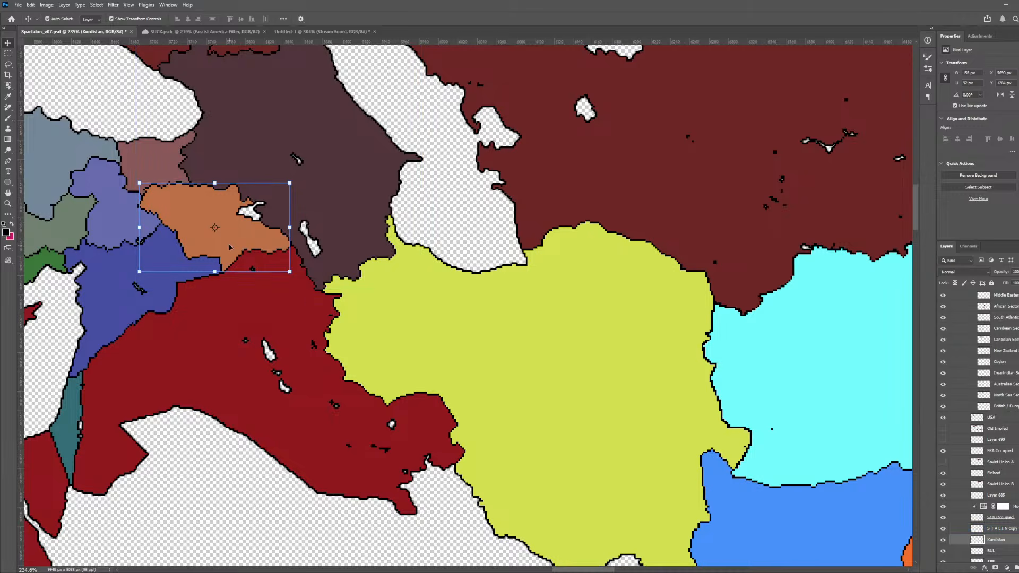
click(355, 253)
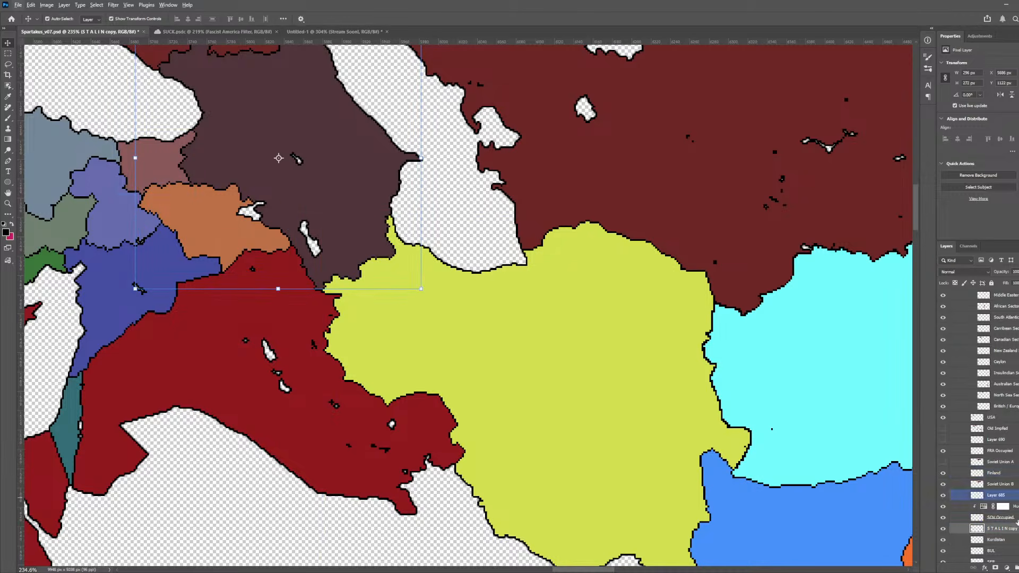
ctrl+click(998, 541)
- Bring the full alternate-history map back in place of the isolated Imptnl 2 Cold War group
scroll(998, 499, up, 3)
scroll(993, 478, up, 10)
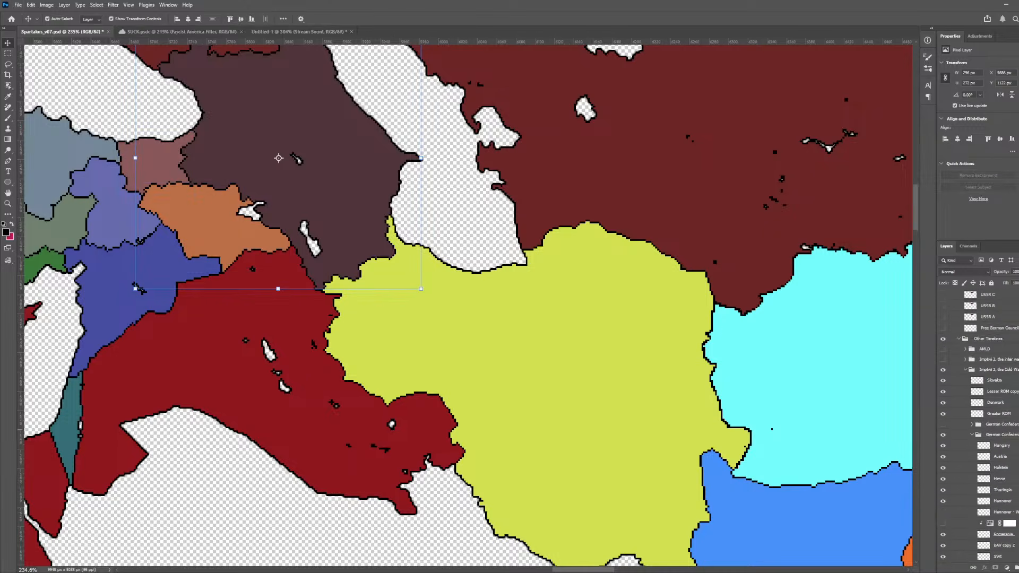
click(943, 412)
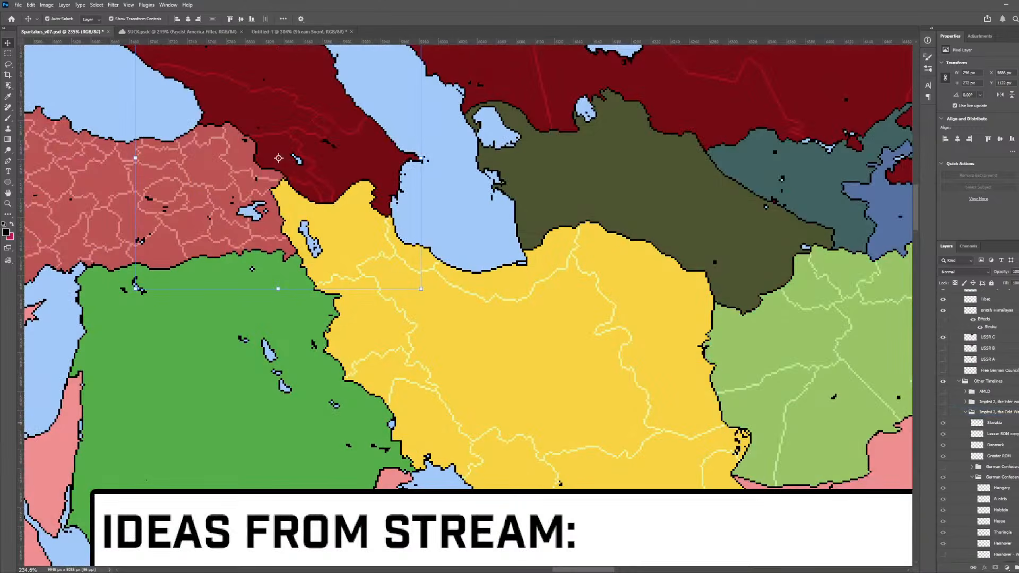
- Duplicate the selected S T A L I N copy and Kurdistan layers to the top of the Spartakus group
scroll(987, 425, down, 20)
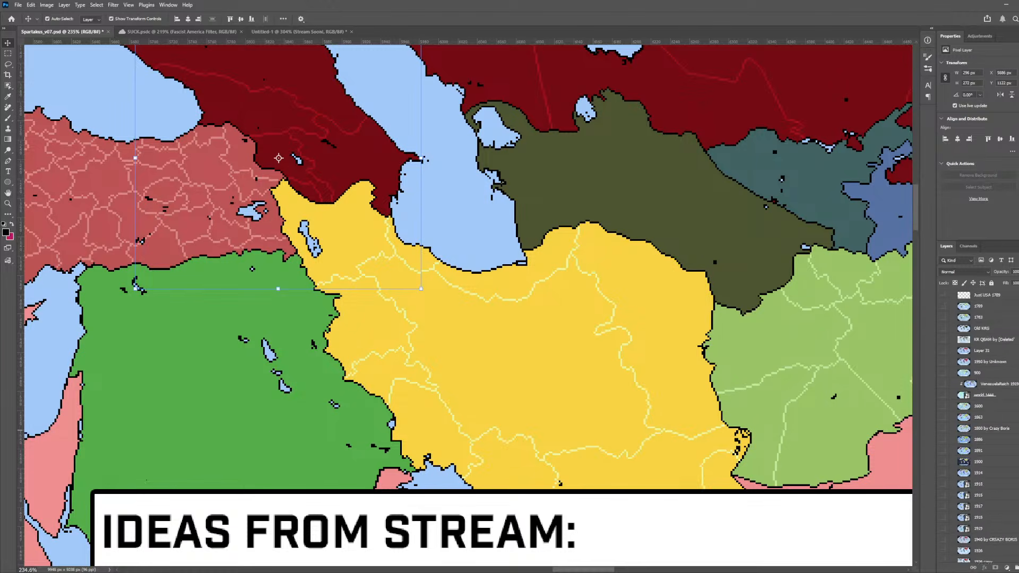
scroll(982, 424, up, 7)
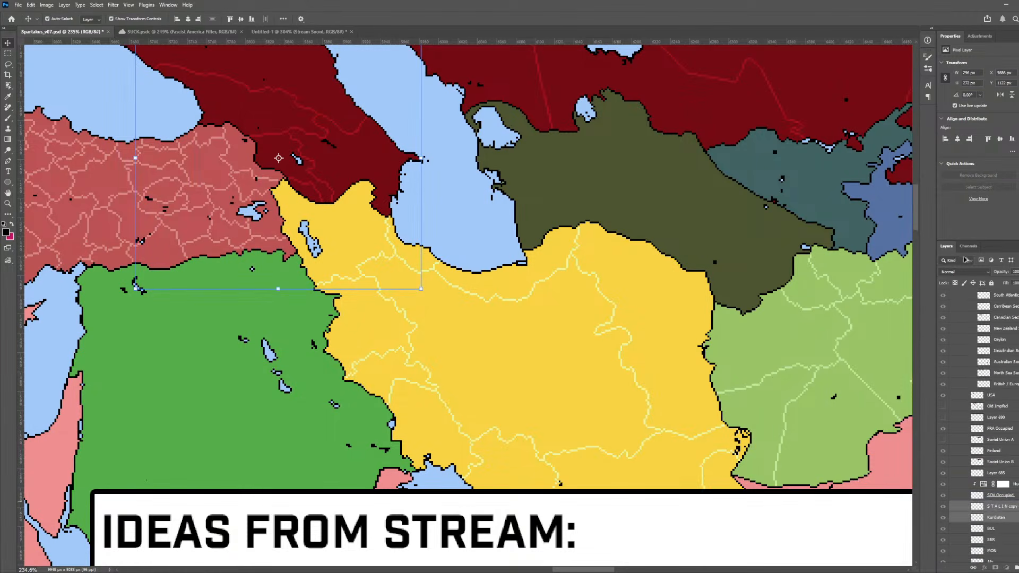
scroll(966, 259, up, 5)
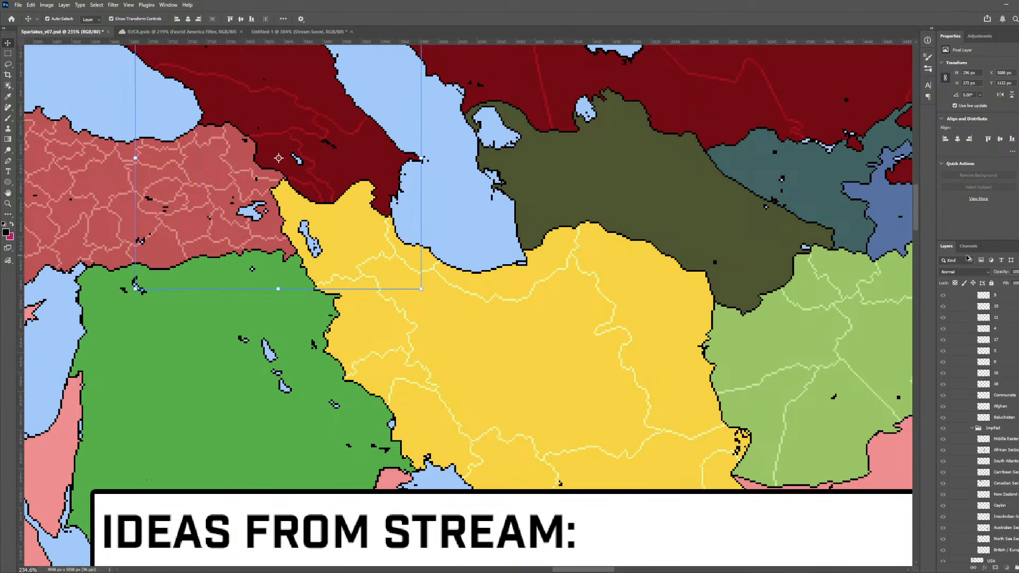
scroll(967, 258, up, 10)
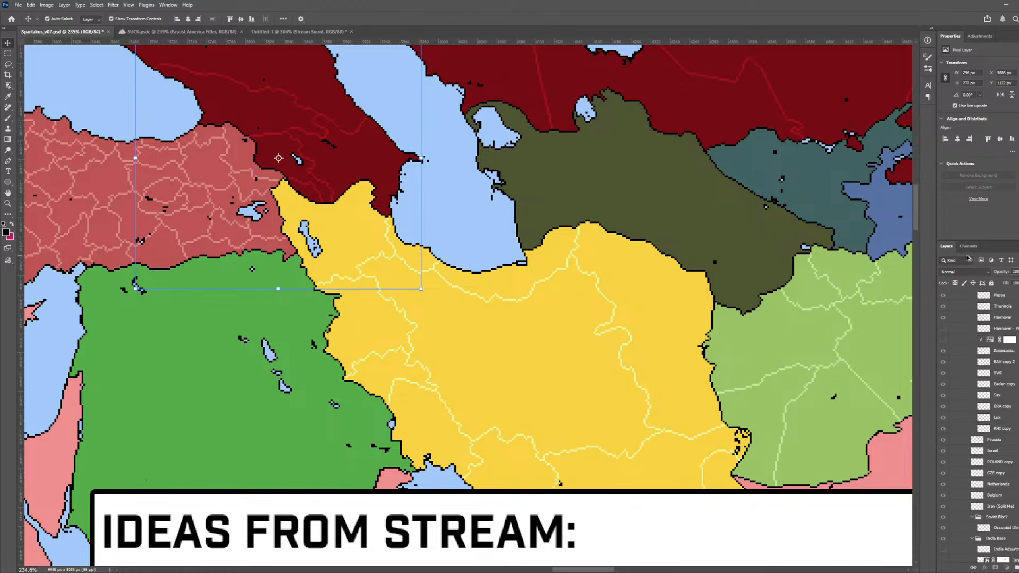
scroll(968, 258, up, 10)
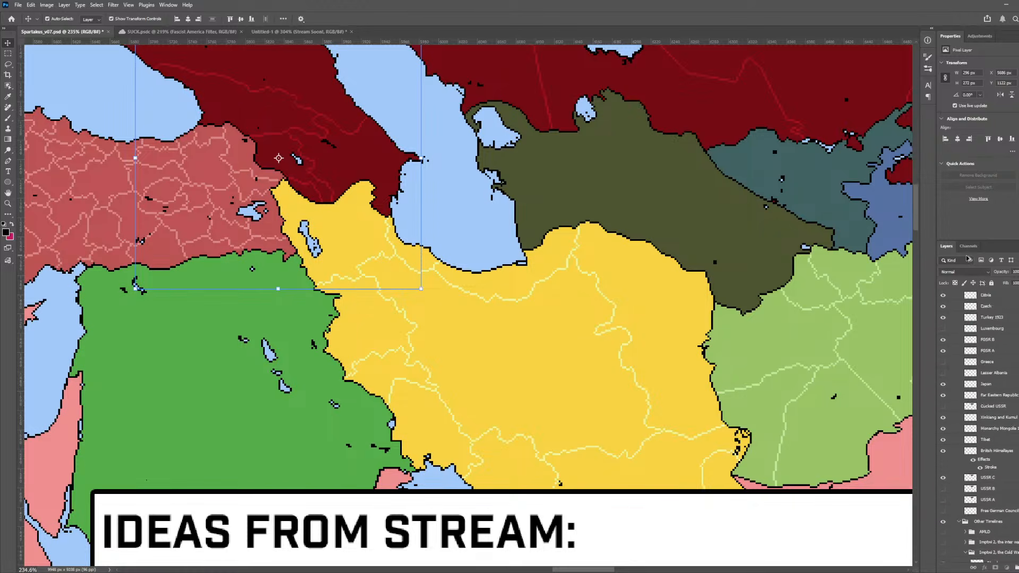
scroll(968, 258, up, 10)
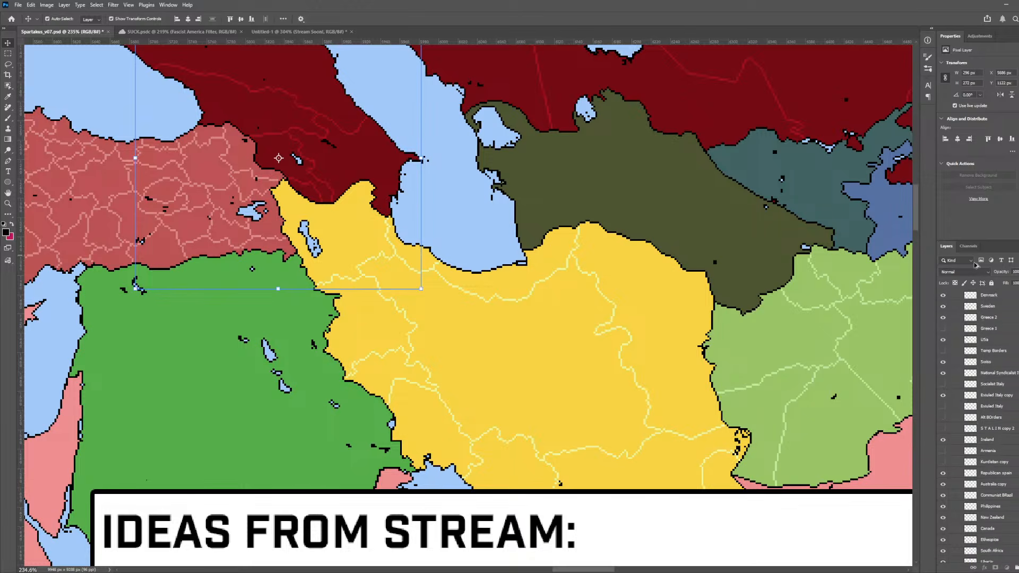
scroll(976, 264, up, 10)
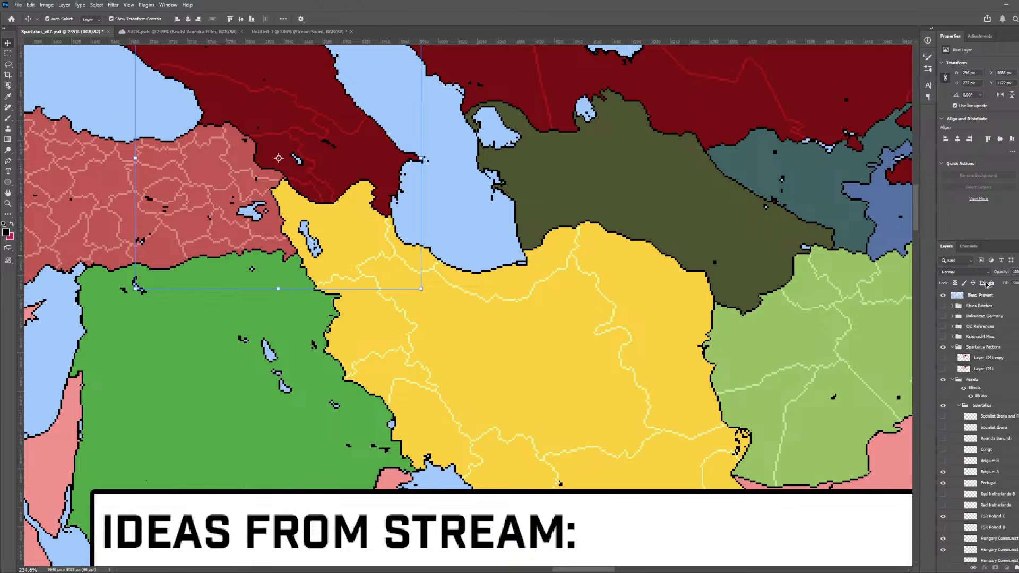
drag(988, 285, 1004, 445)
scroll(541, 340, down, 3)
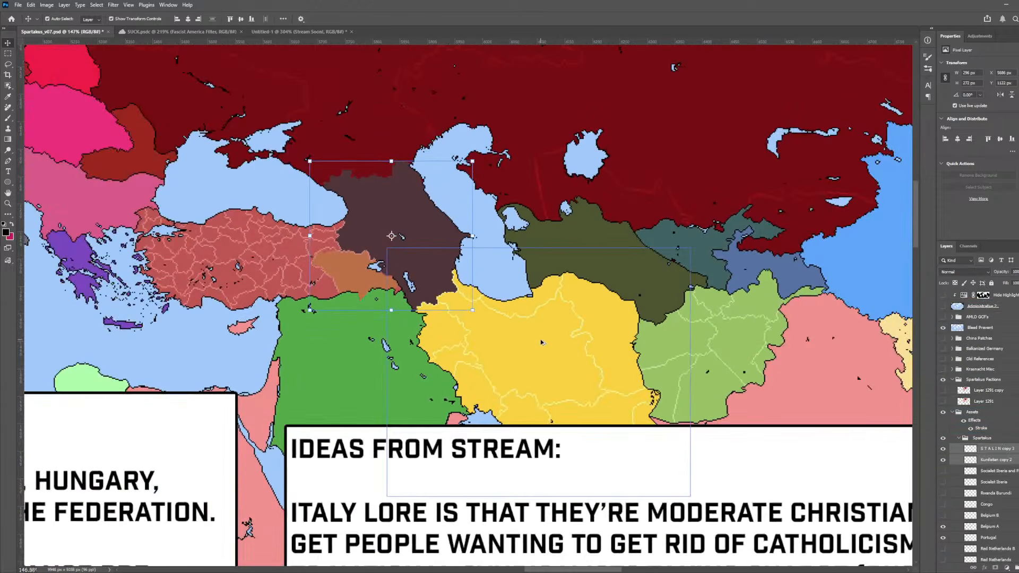
scroll(416, 303, up, 3)
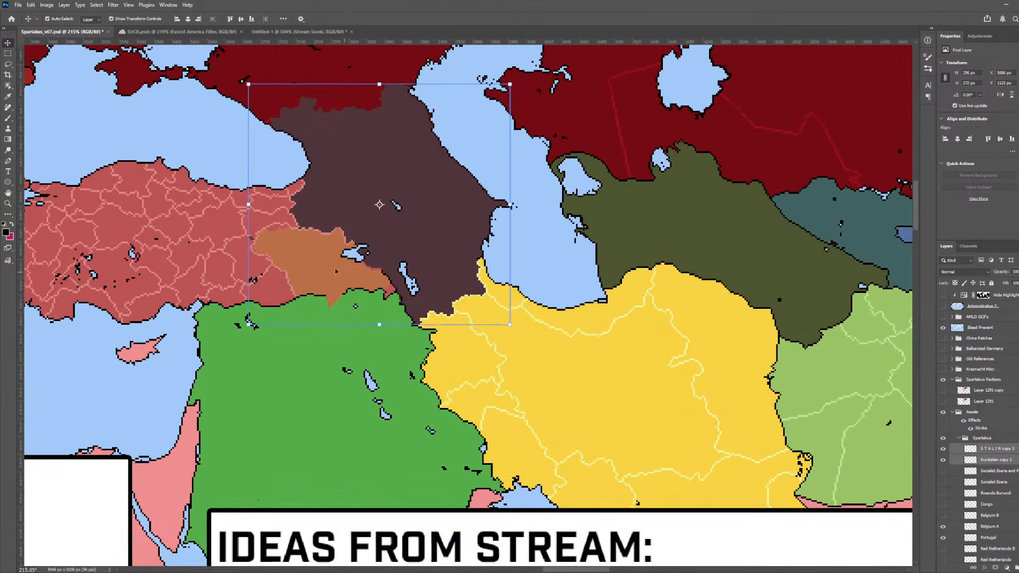
- Compare the map with and without the duplicated S T A L I N Caucasus layer, and delete that layer
click(491, 230)
click(440, 221)
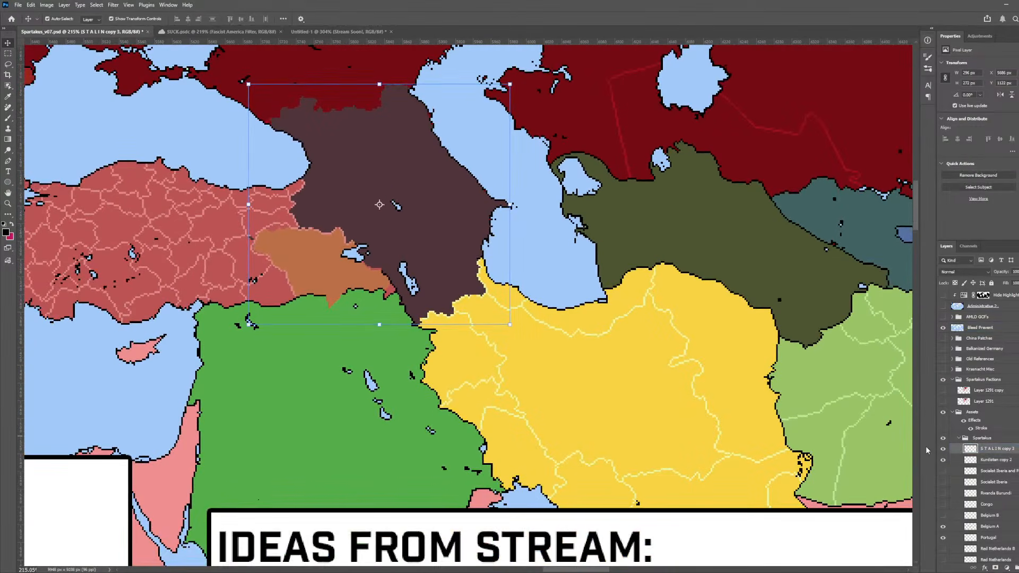
click(943, 450)
click(943, 450)
key(w)
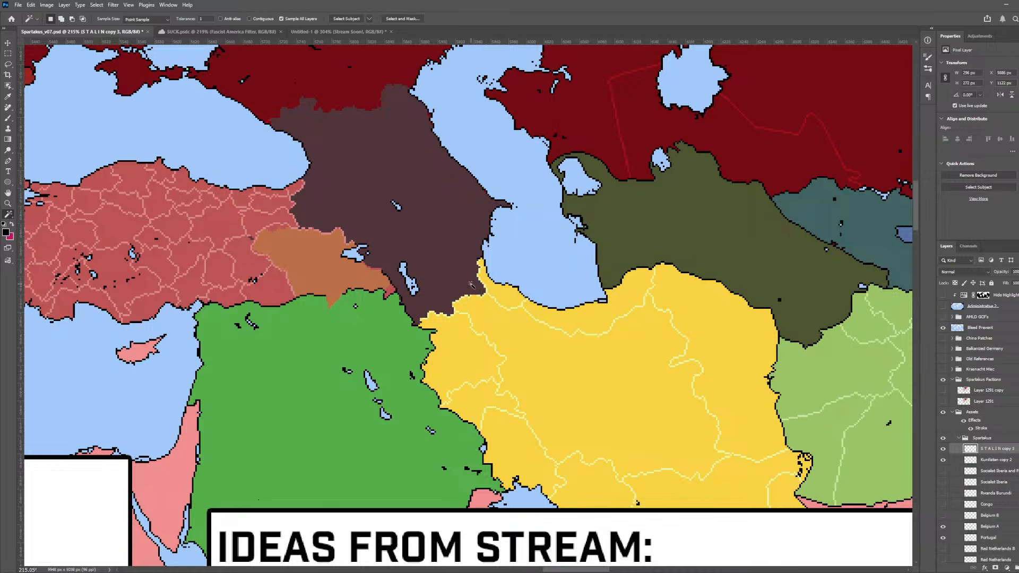
scroll(460, 280, up, 2)
key(v)
scroll(499, 317, up, 2)
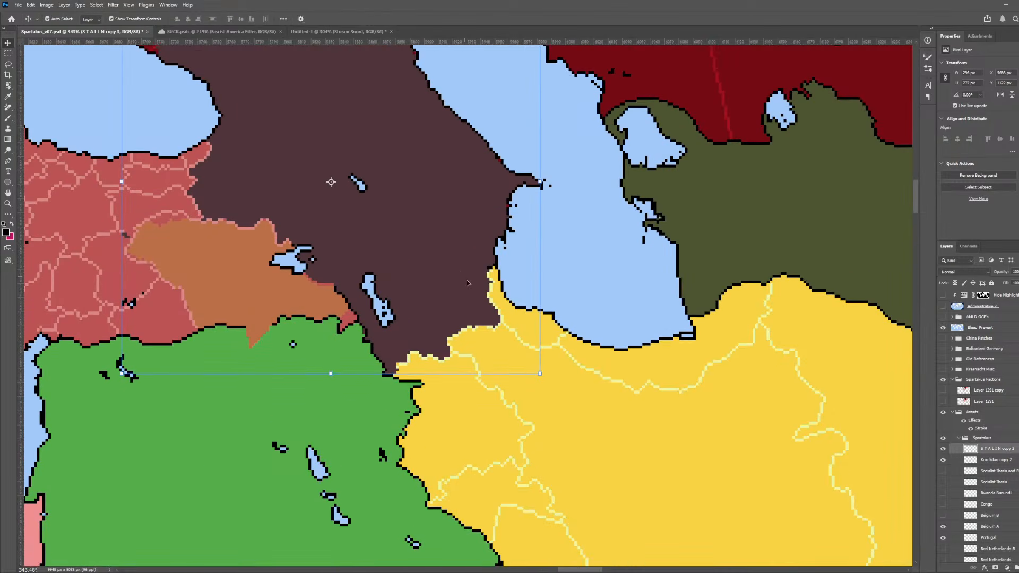
key(Delete)
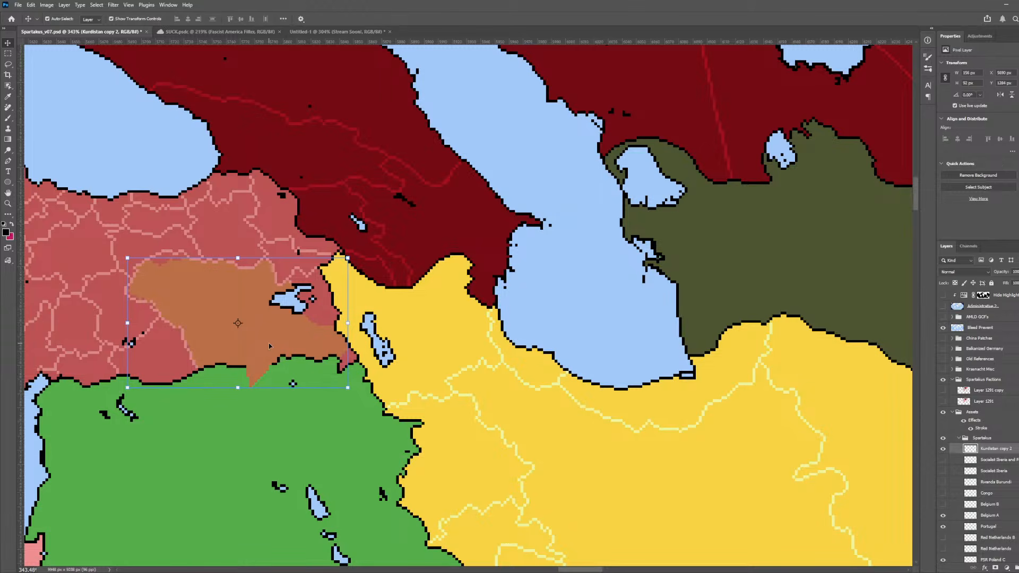
- Examine the orange Kurdistan overlay against the borders of Turkey, Iran, the Caucasus and Central Asia
scroll(351, 352, down, 2)
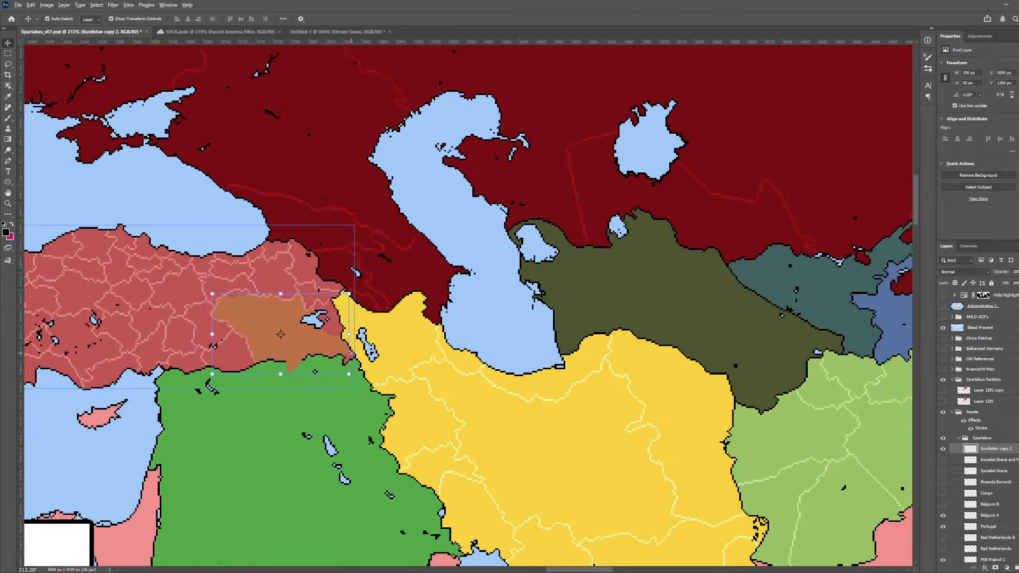
scroll(352, 353, up, 2)
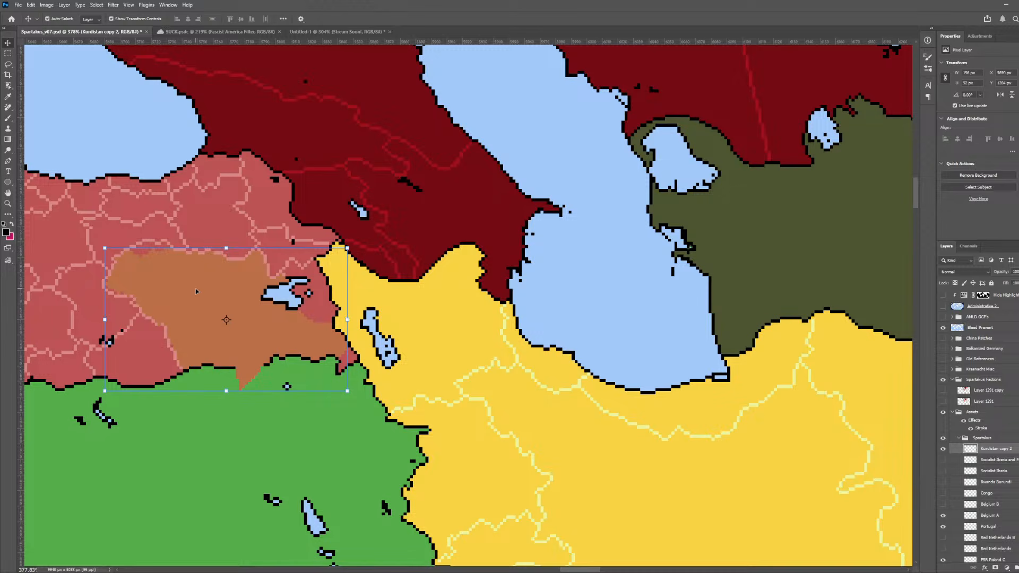
scroll(196, 288, down, 6)
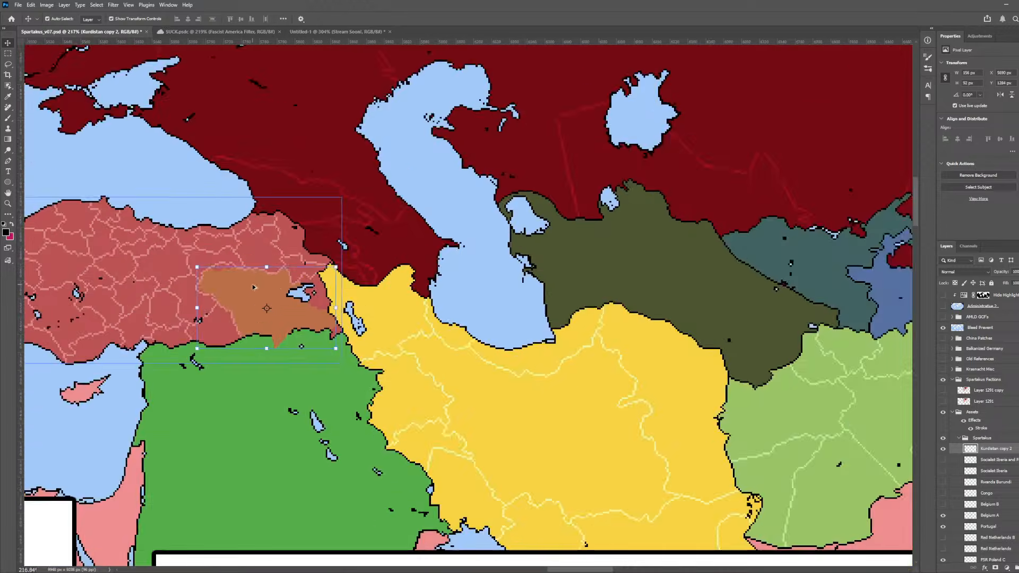
scroll(286, 297, up, 8)
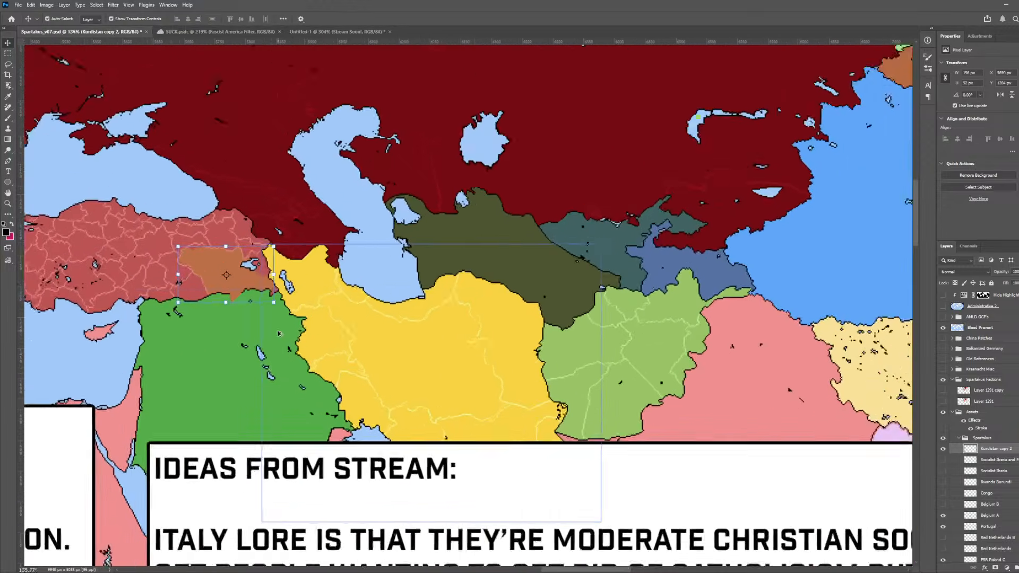
scroll(270, 208, down, 3)
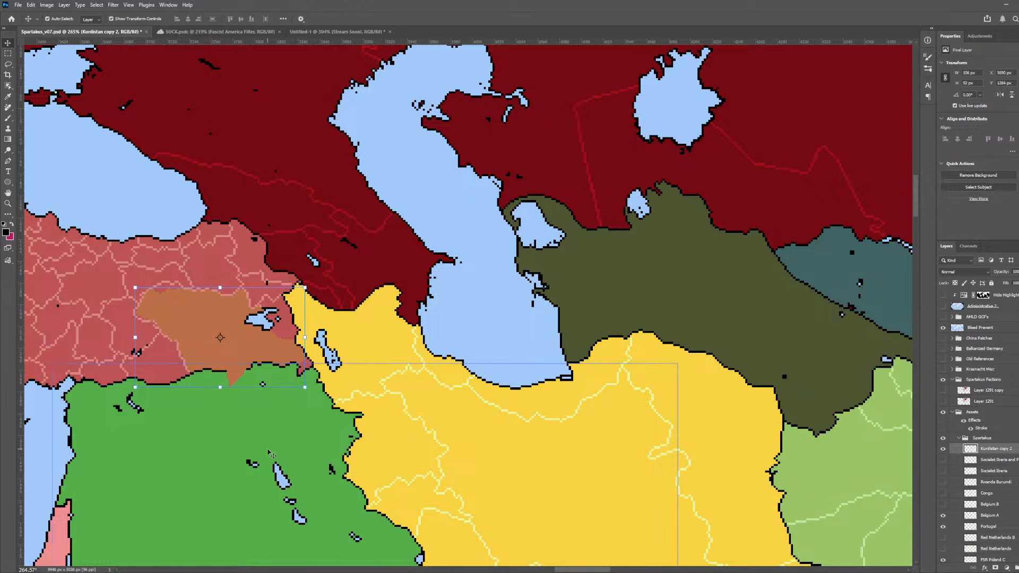
scroll(265, 446, down, 3)
scroll(260, 445, down, 3)
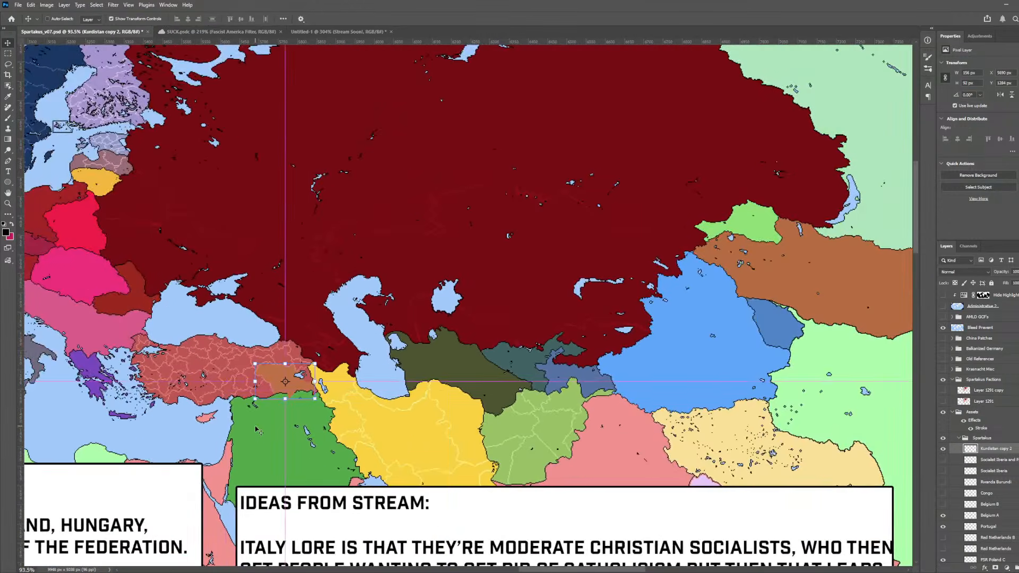
scroll(193, 355, up, 2)
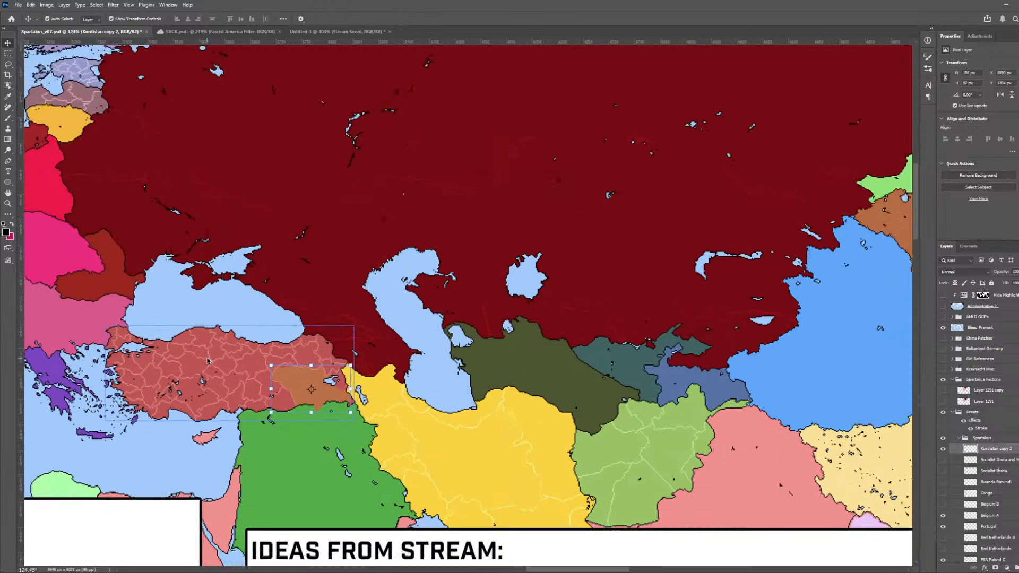
scroll(467, 413, up, 3)
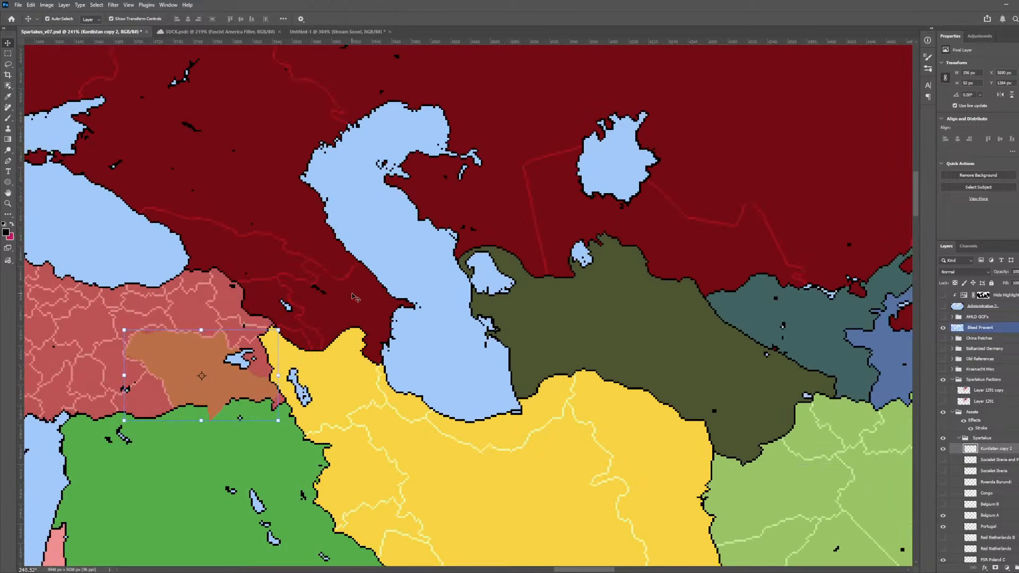
scroll(398, 440, down, 1)
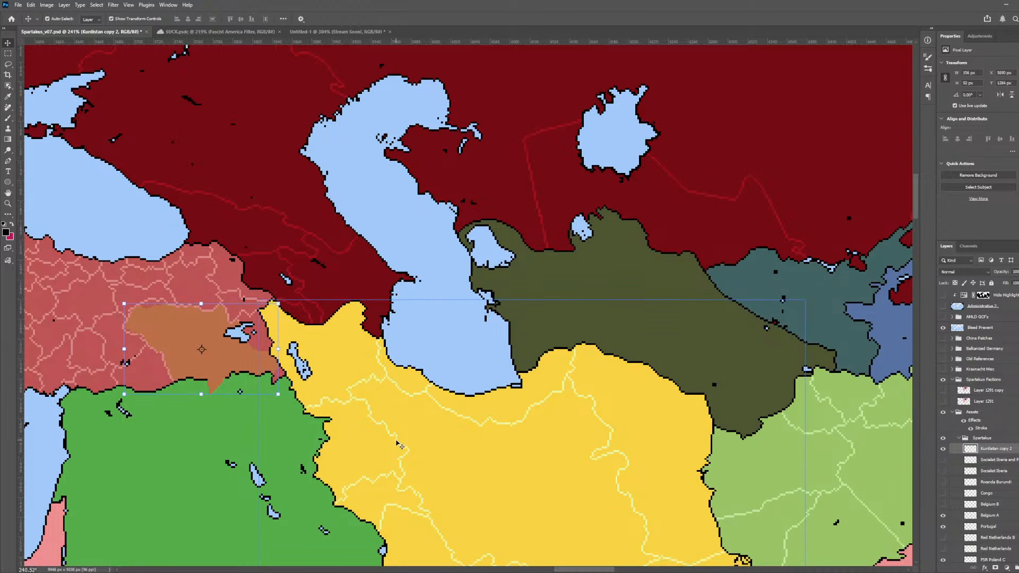
scroll(706, 448, right, 1)
scroll(706, 447, down, 5)
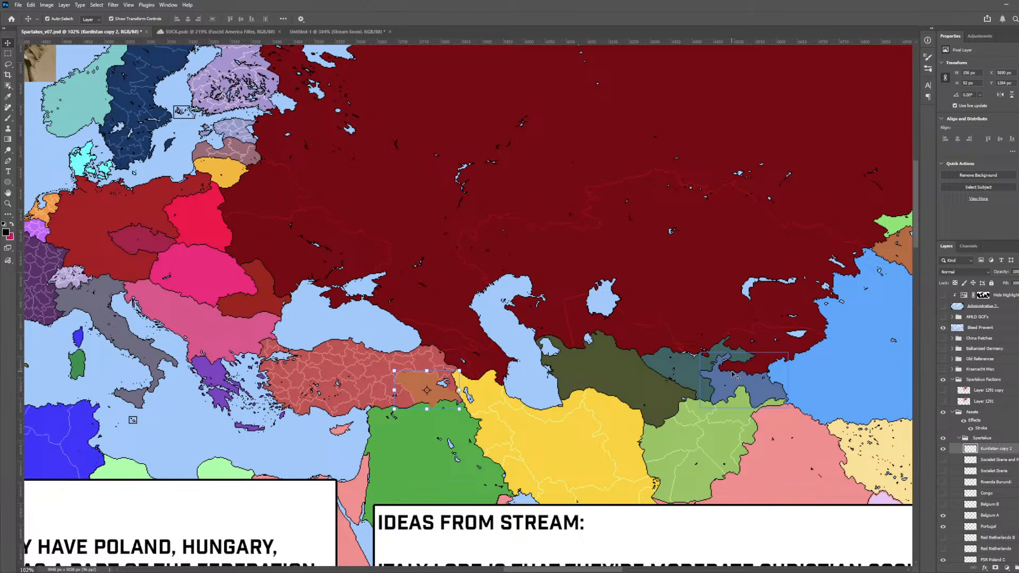
scroll(275, 382, down, 10)
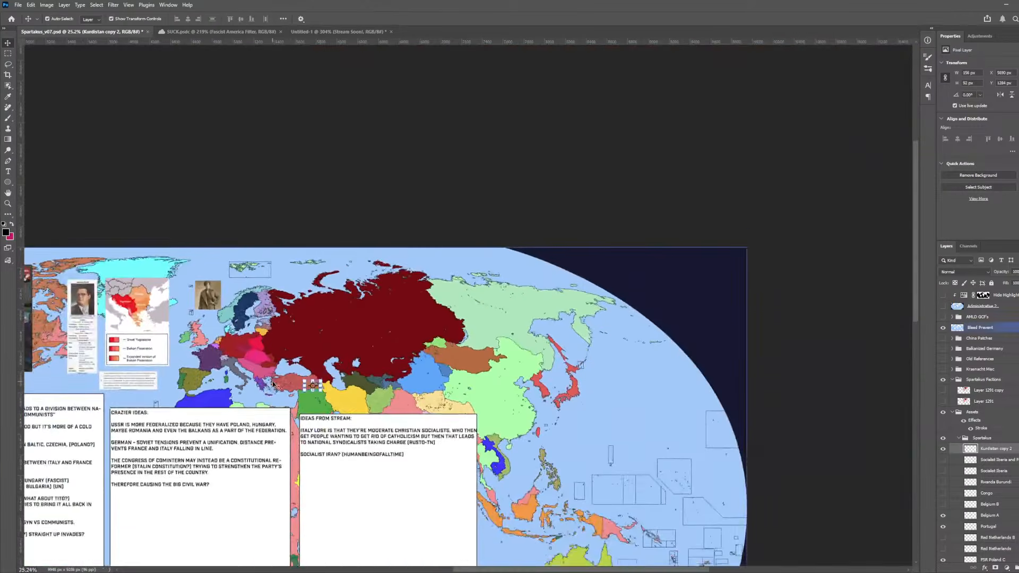
- Hide the Notes Stream 2 group so its text boxes no longer cover the map
scroll(271, 384, up, 5)
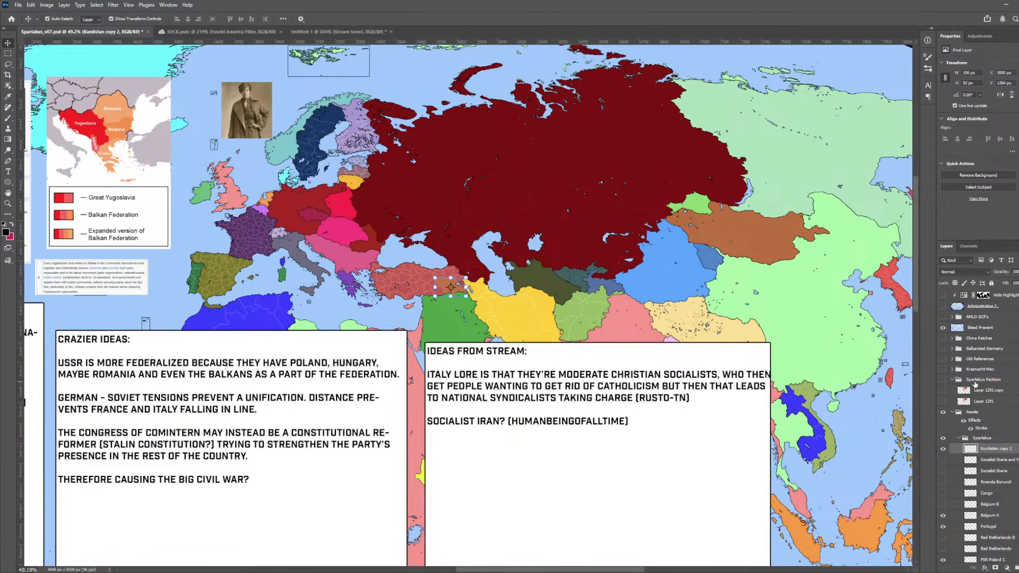
scroll(944, 383, up, 2)
scroll(945, 383, up, 6)
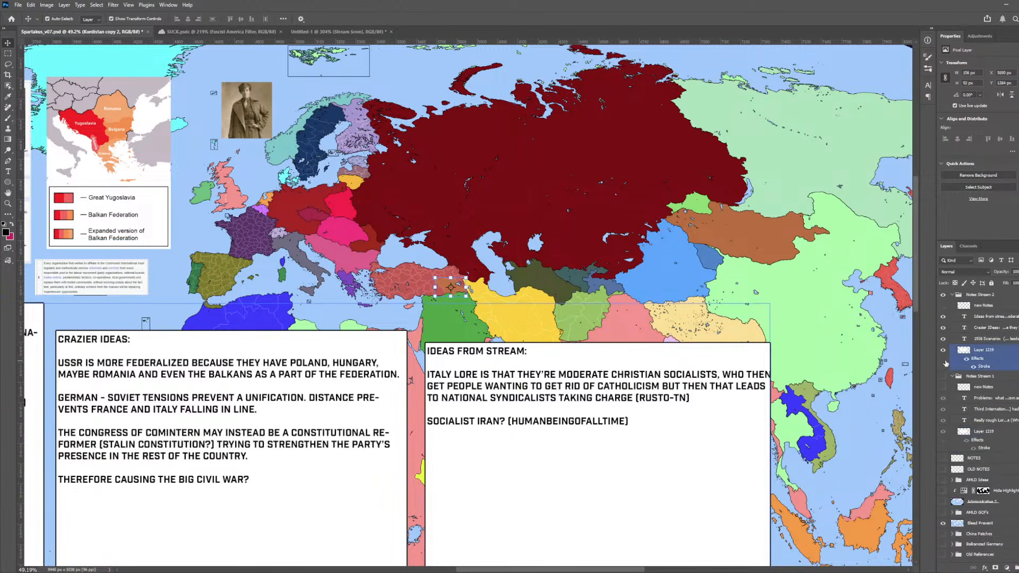
click(943, 337)
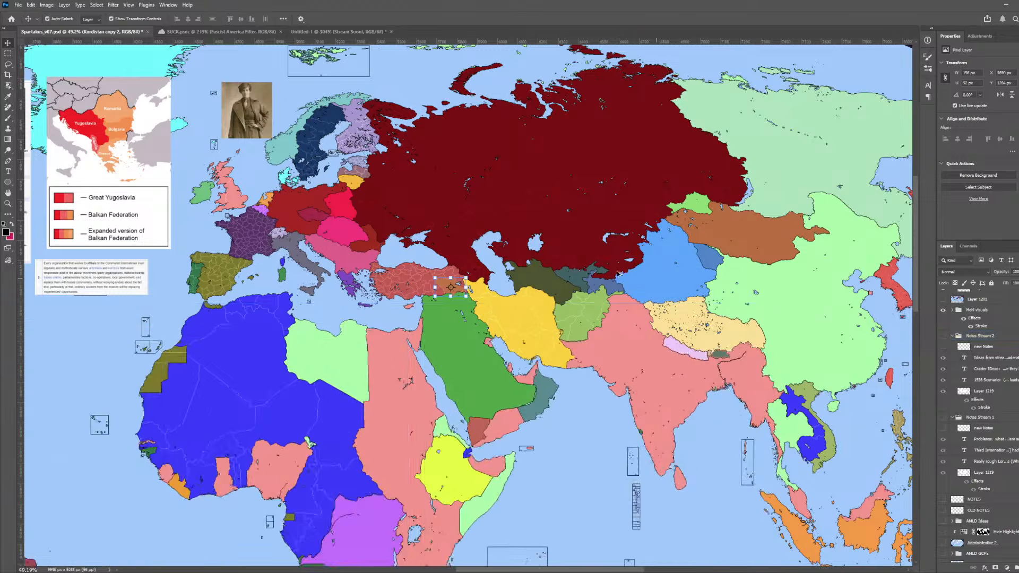
- Select the pink British territory on the world map and hide its Britain copy 2 layer
scroll(412, 252, down, 7)
drag(272, 278, 325, 280)
scroll(325, 280, up, 4)
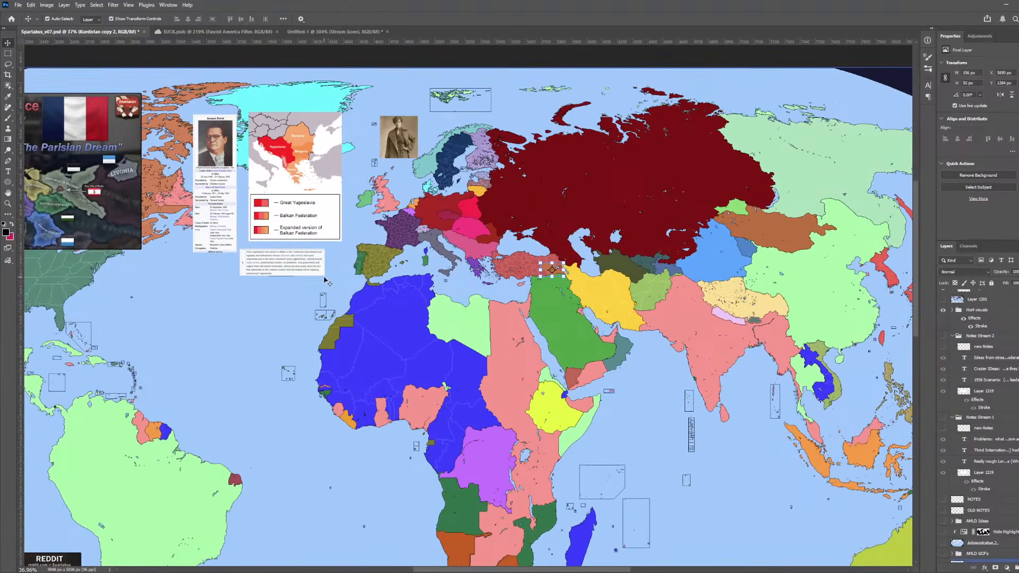
drag(542, 398, 523, 345)
scroll(523, 345, down, 1)
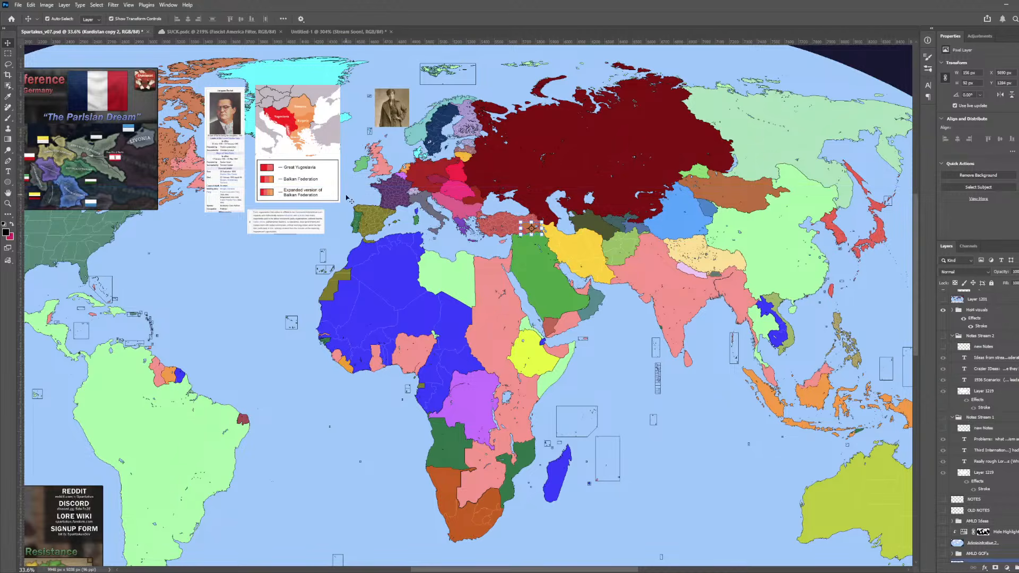
click(384, 166)
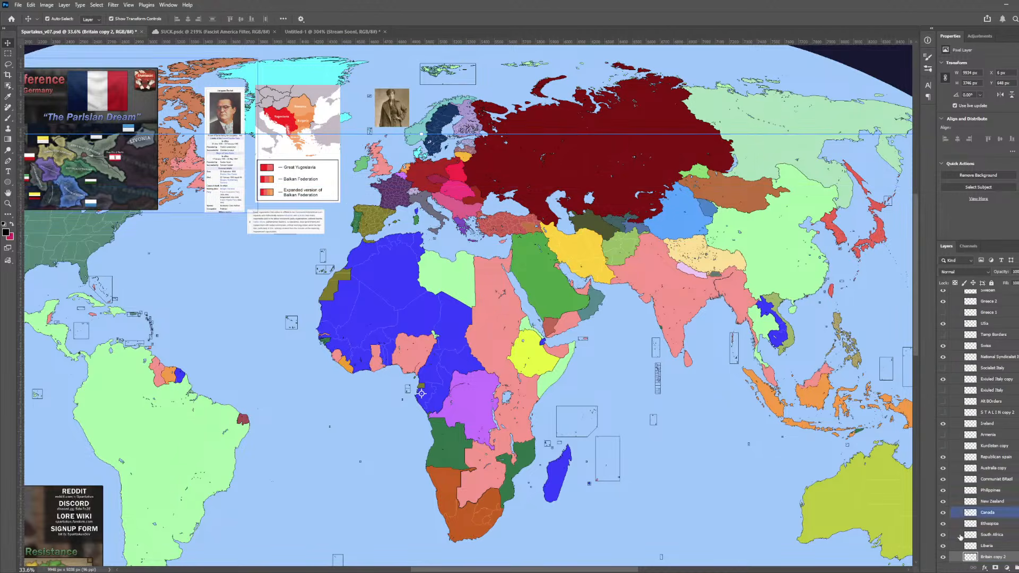
click(944, 557)
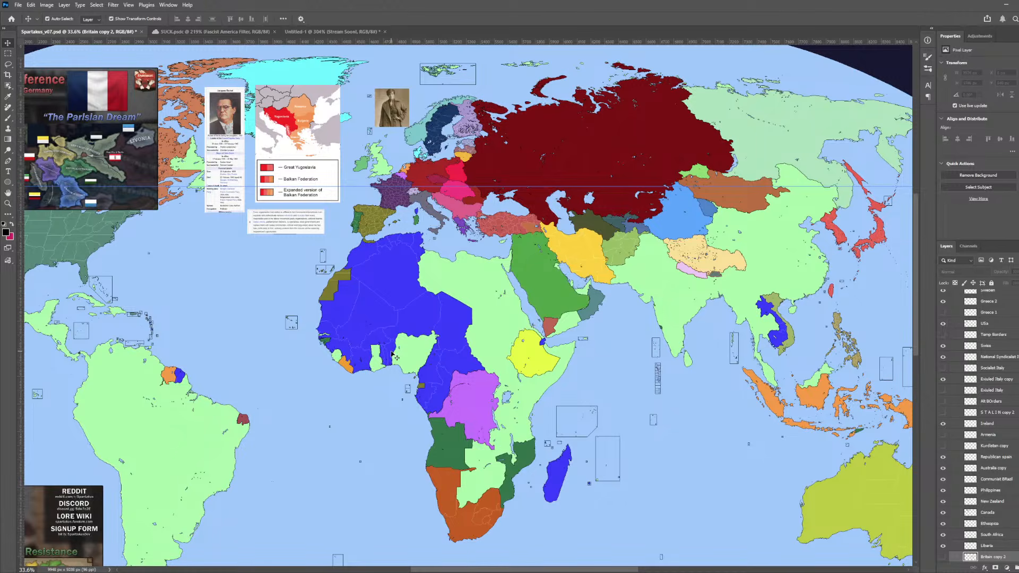
click(370, 243)
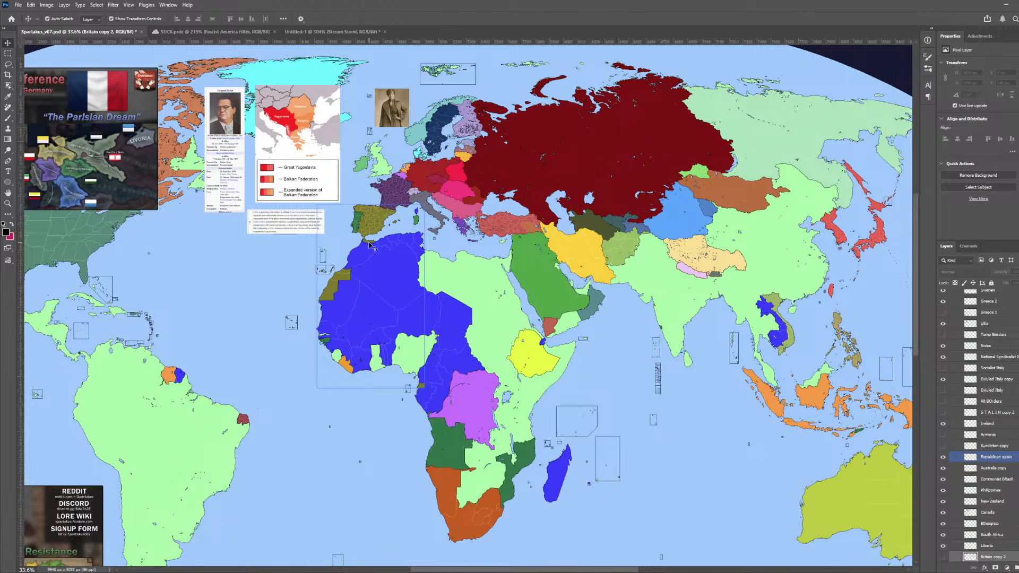
click(369, 242)
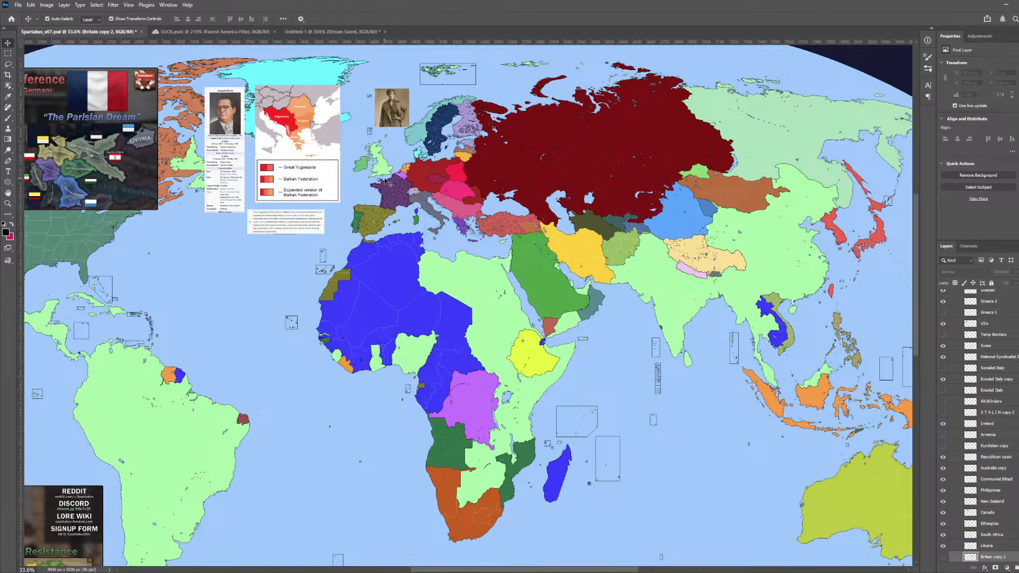
click(370, 243)
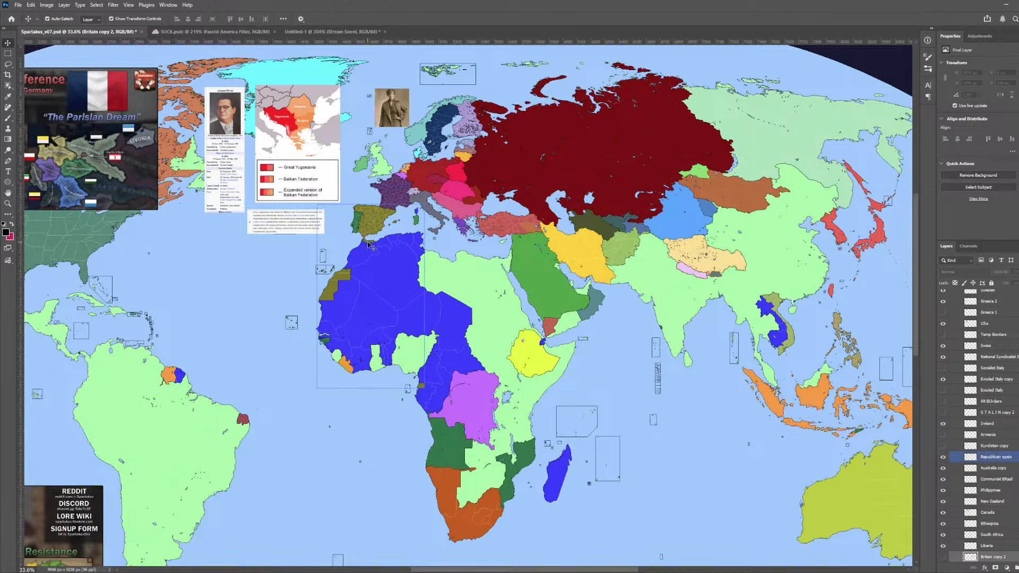
click(370, 243)
click(371, 243)
click(372, 244)
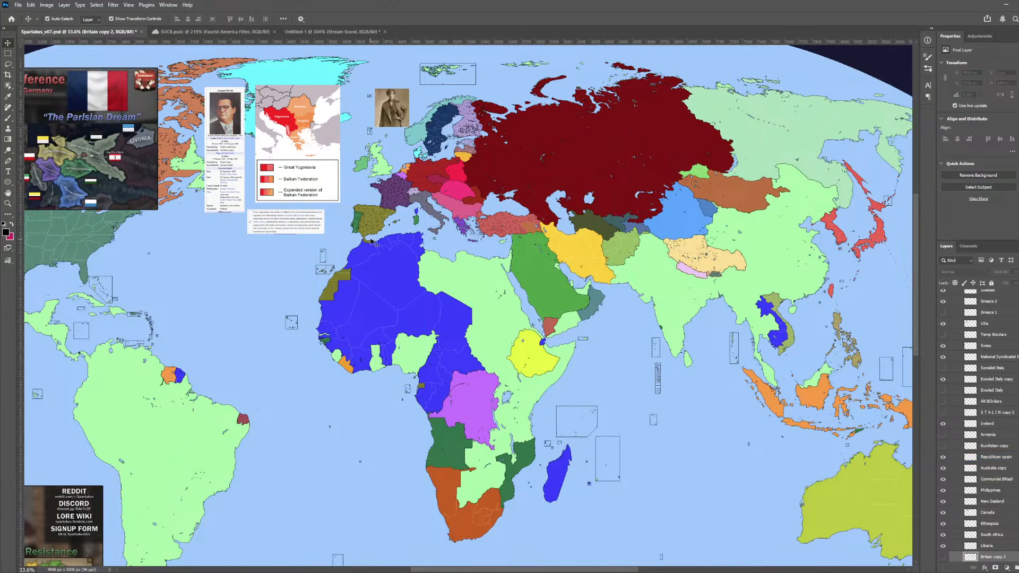
click(372, 243)
click(371, 243)
click(369, 243)
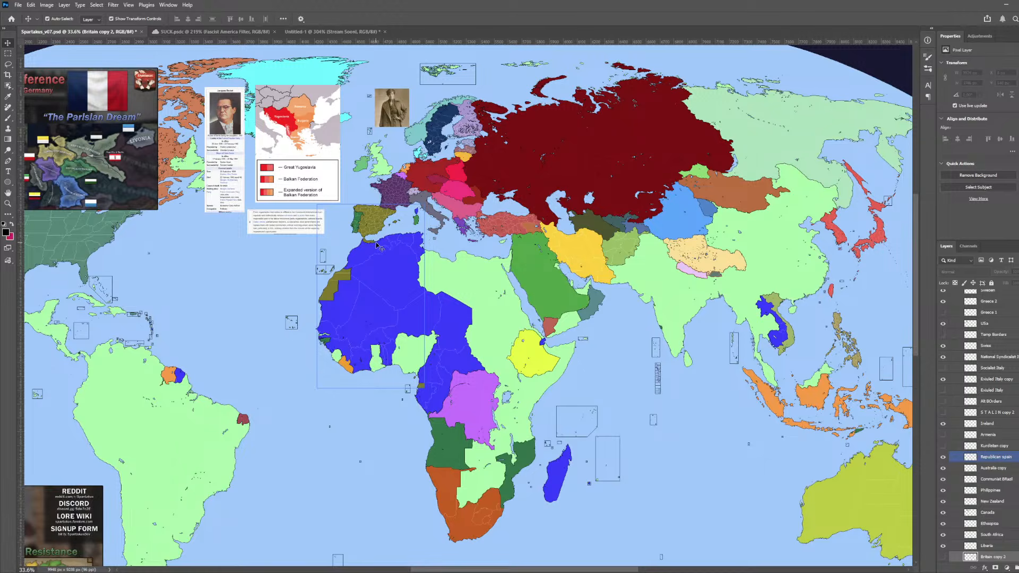
click(371, 247)
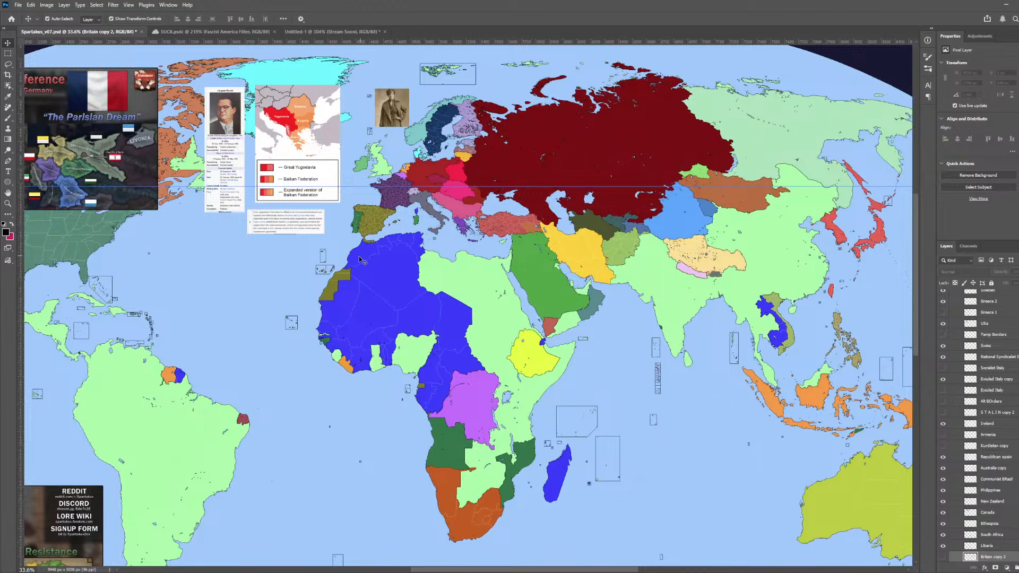
click(356, 270)
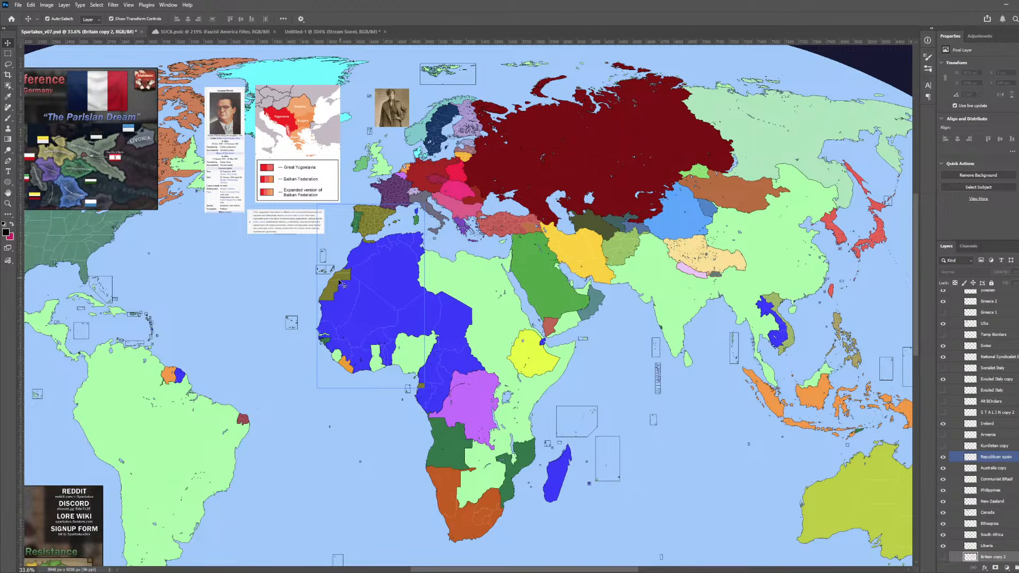
click(354, 272)
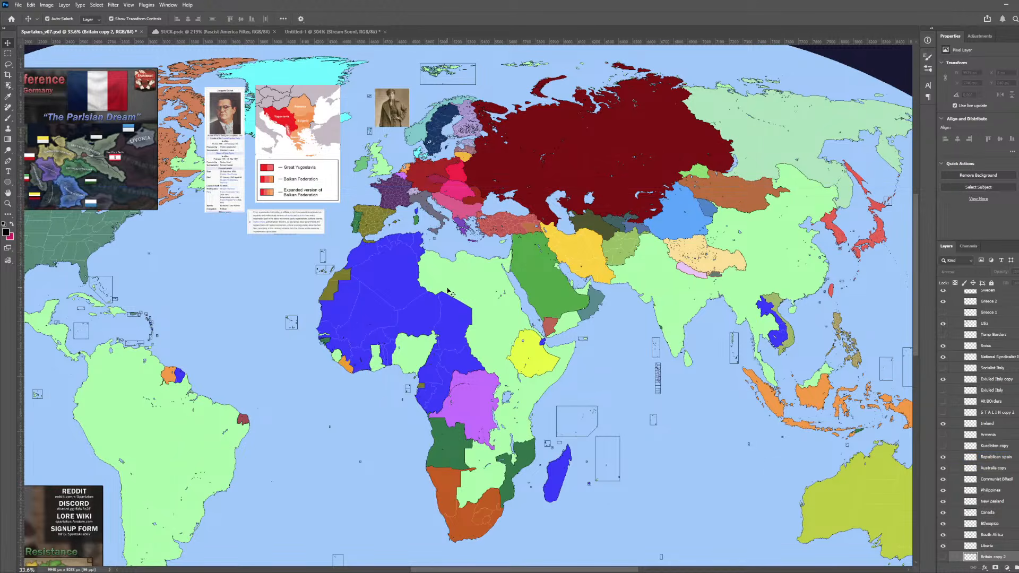
- Show the Britain copy 2 layer again so the pink British territories return to the map
click(944, 556)
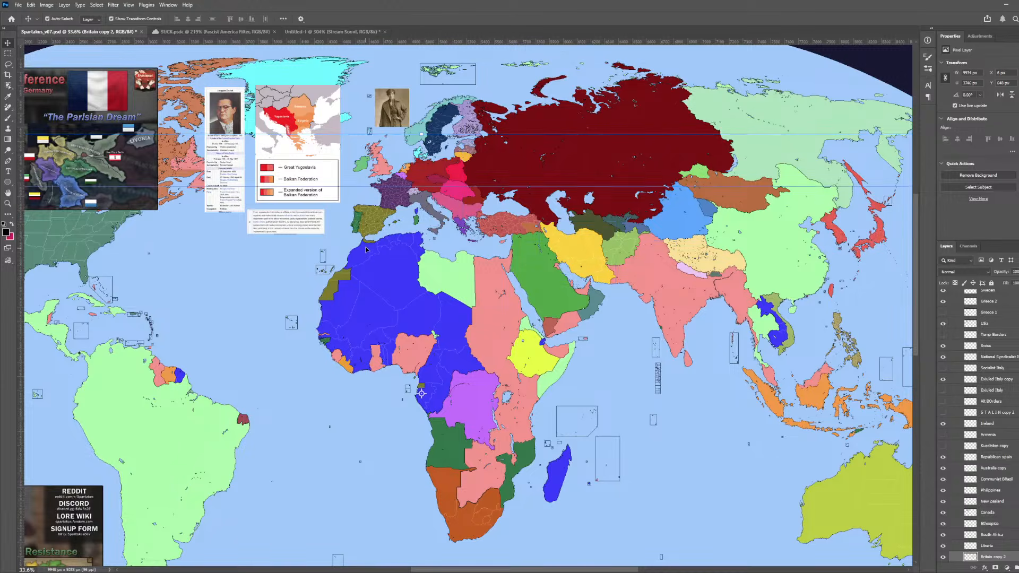
click(324, 299)
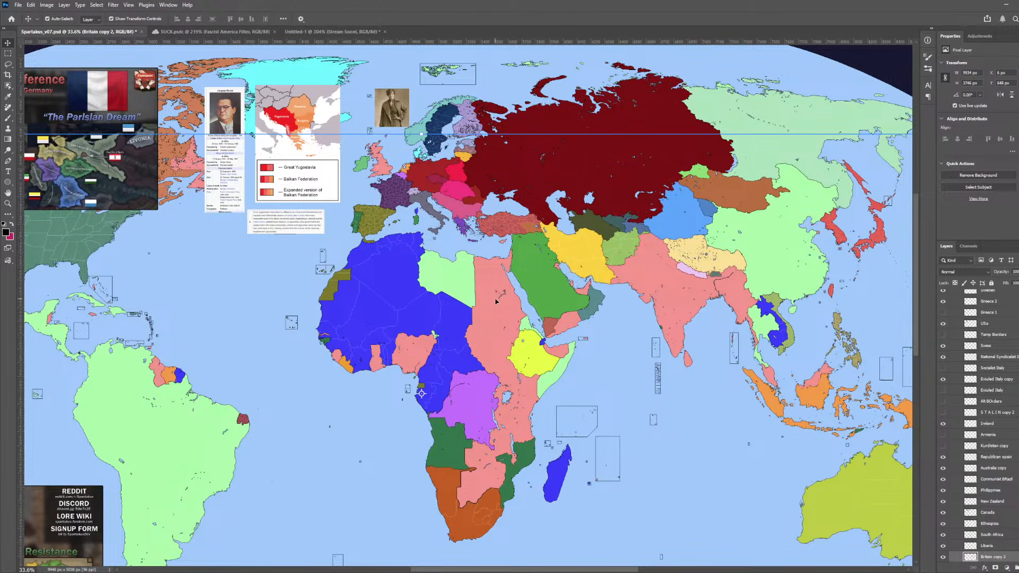
- Add a new layer directly above Kurdistan copy 2 in the Spartakus group for recolouring Morocco
scroll(361, 296, up, 5)
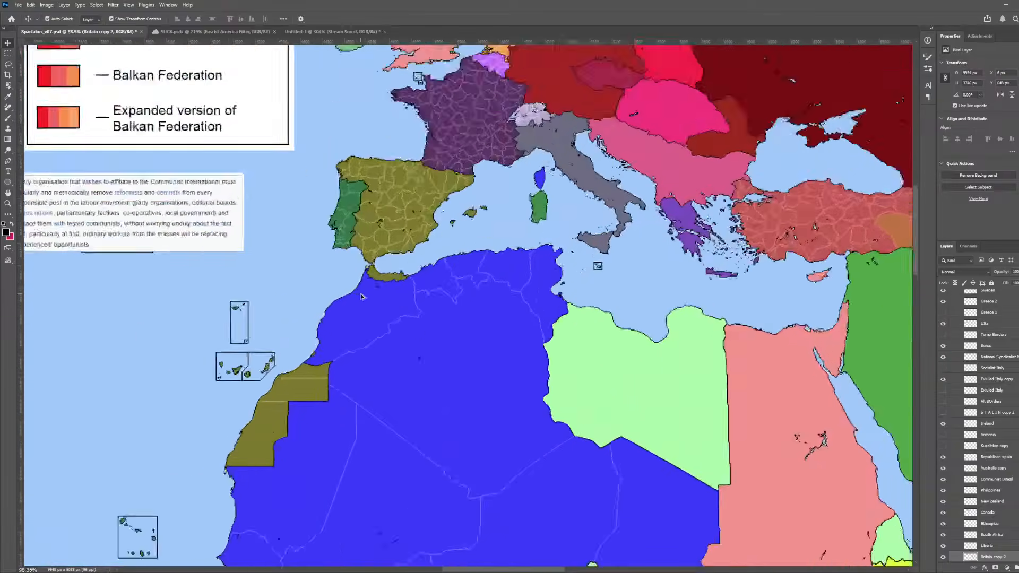
scroll(361, 296, up, 3)
scroll(987, 424, up, 10)
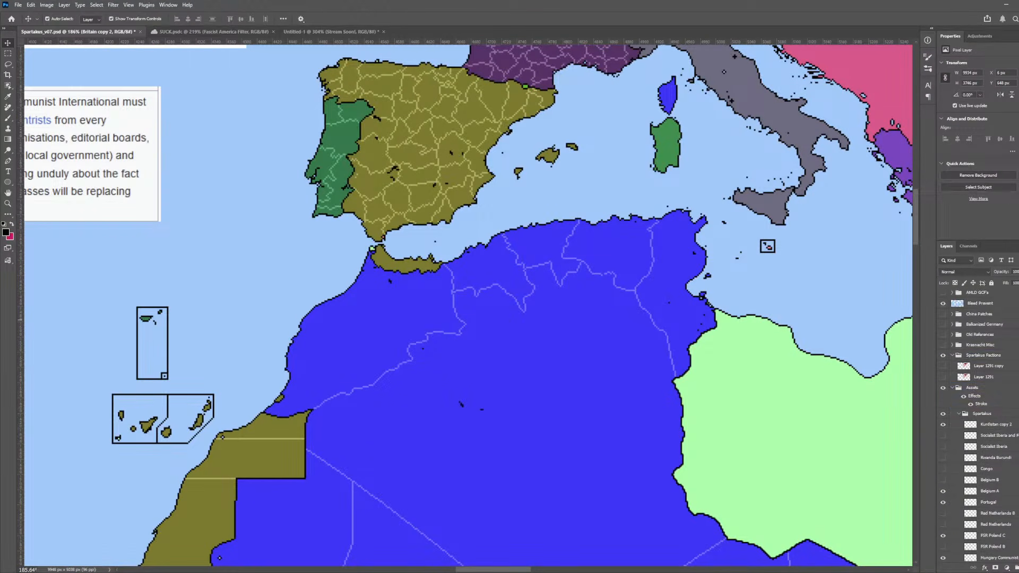
click(998, 423)
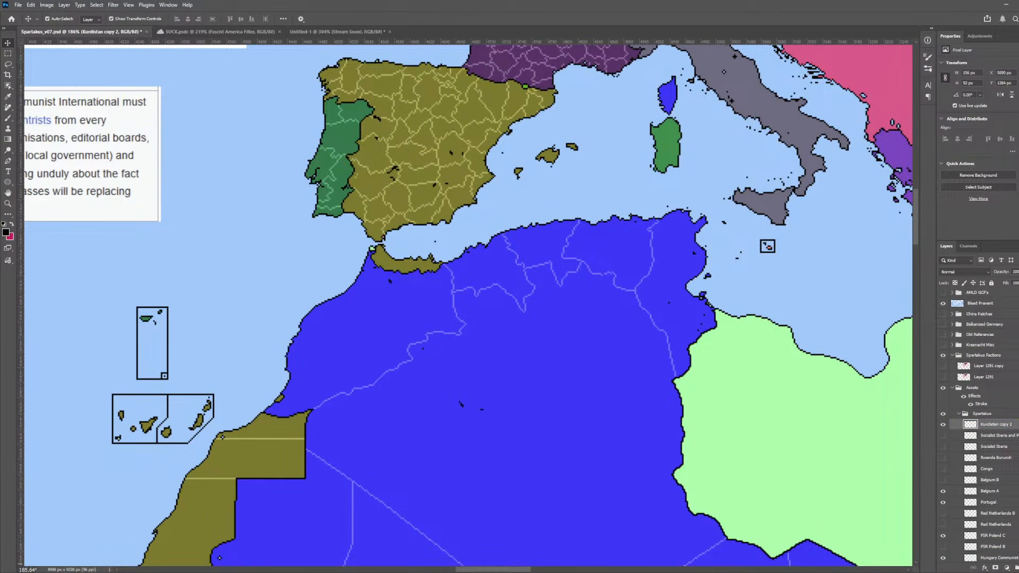
click(1008, 567)
- Switch to the SUCK.psdc colour chart and sample the middle green swatch of "Morocco, North African Caliphate" with the Eyedropper
click(181, 30)
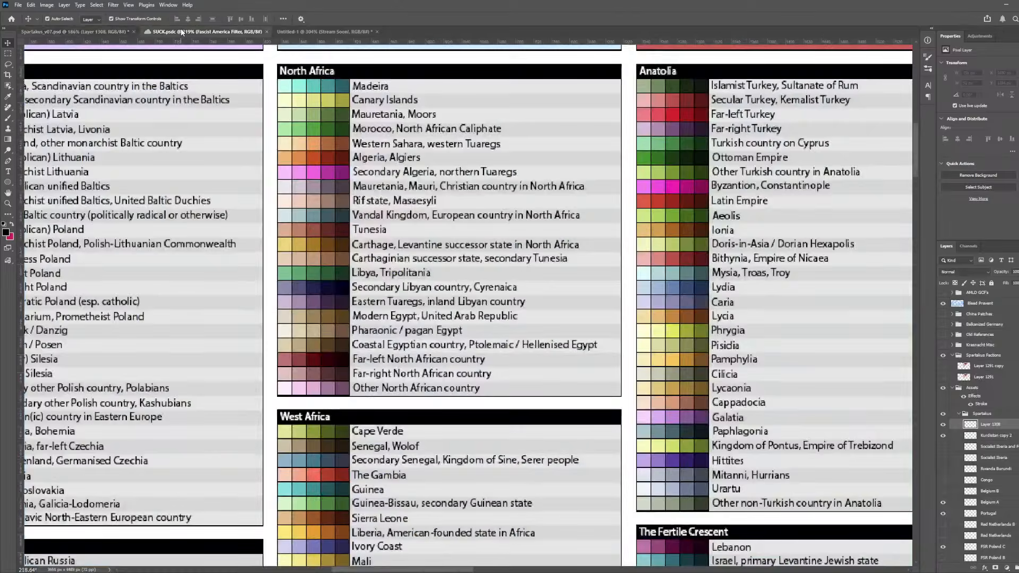
scroll(314, 243, down, 3)
scroll(307, 227, up, 3)
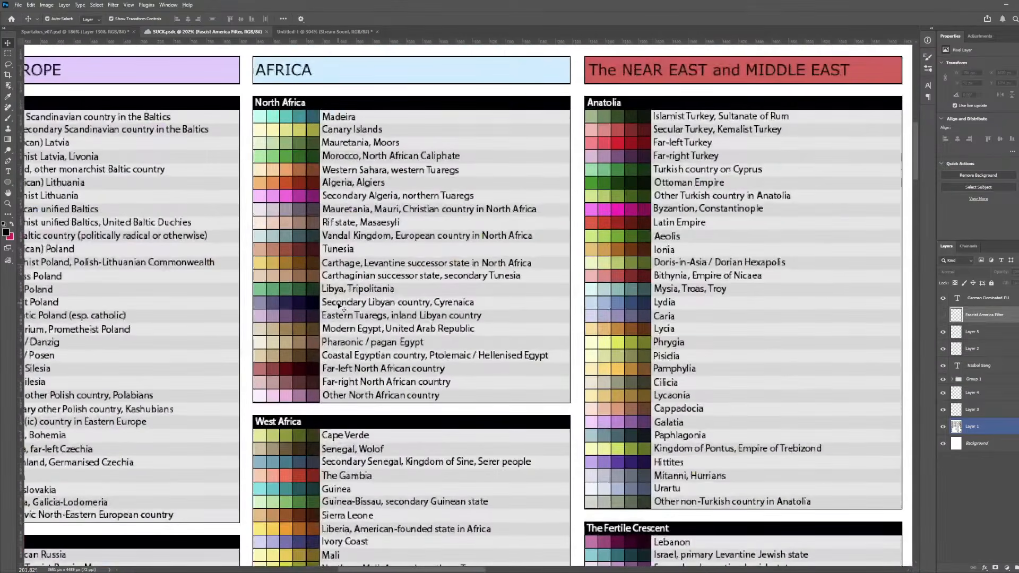
key(i)
scroll(391, 358, up, 1)
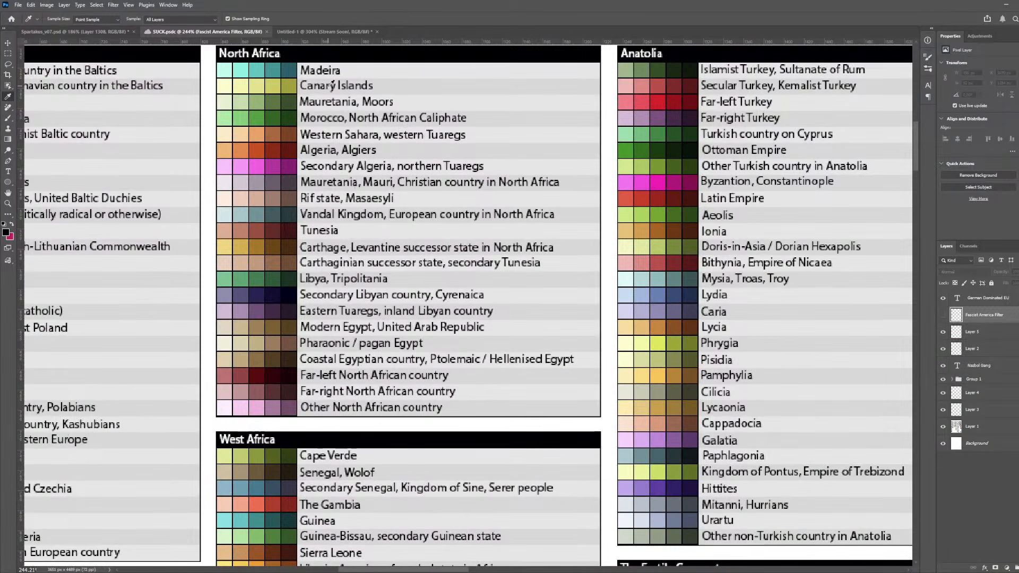
click(264, 115)
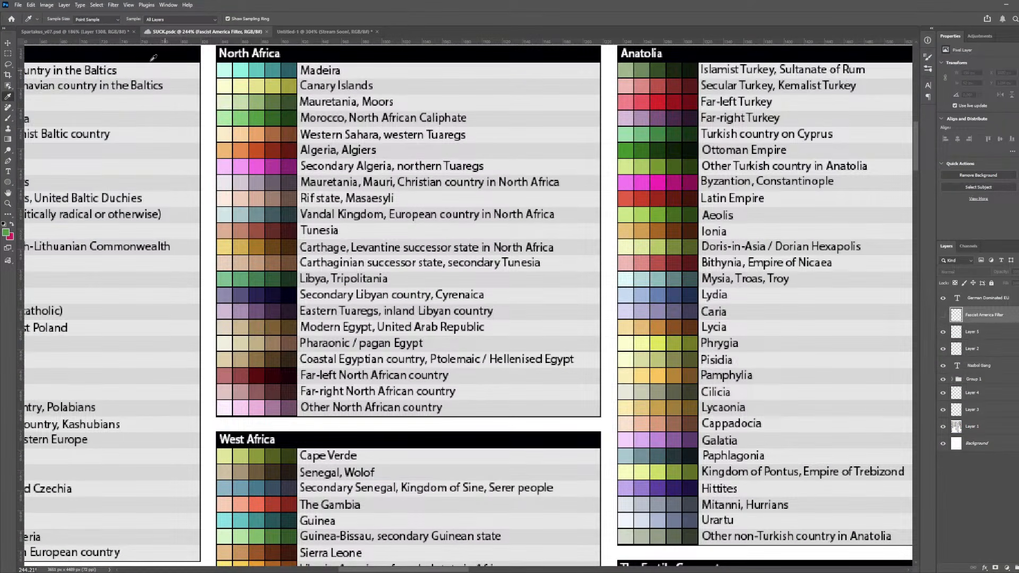
- Return to the Spartakus map and fill French Morocco and the Spanish northern strip with the sampled green on the new layer
click(89, 30)
key(g)
click(263, 18)
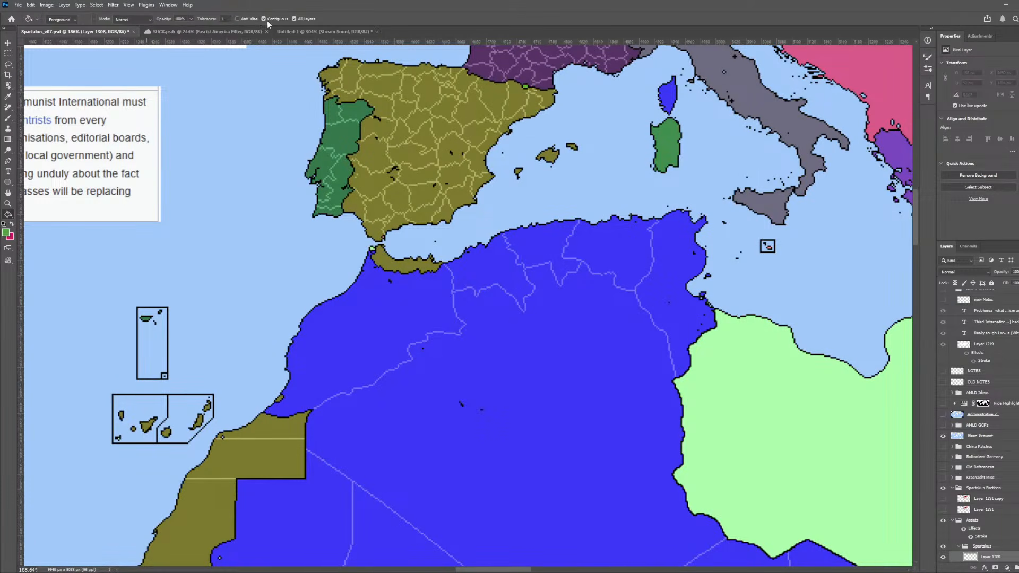
click(358, 349)
click(407, 263)
- Pencil the Tangier zone and the leftover pixels along Morocco's northern coast in the same green
scroll(371, 246, up, 10)
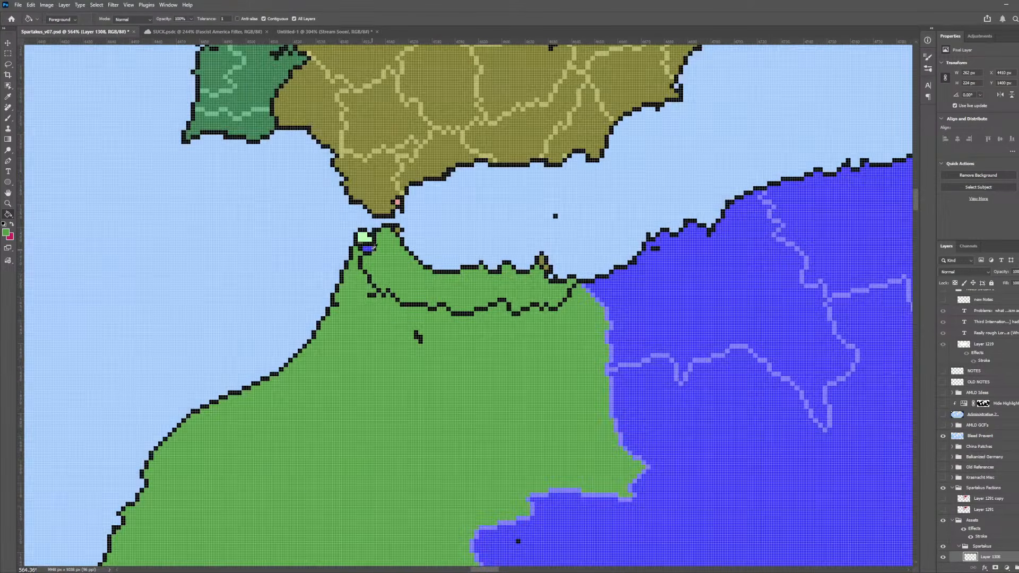
key(b)
mouse_move(347, 245)
mouse_down()
mouse_move(359, 220)
mouse_move(349, 219)
mouse_up()
alt+click(373, 218)
click(374, 232)
alt+click(359, 232)
scroll(409, 265, down, 6)
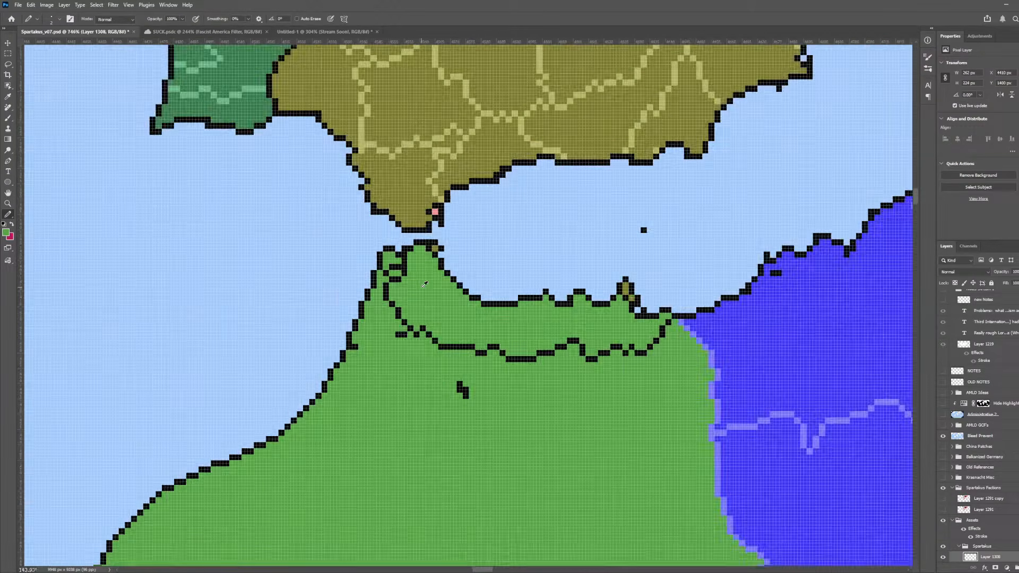
scroll(437, 259, up, 3)
scroll(436, 259, up, 2)
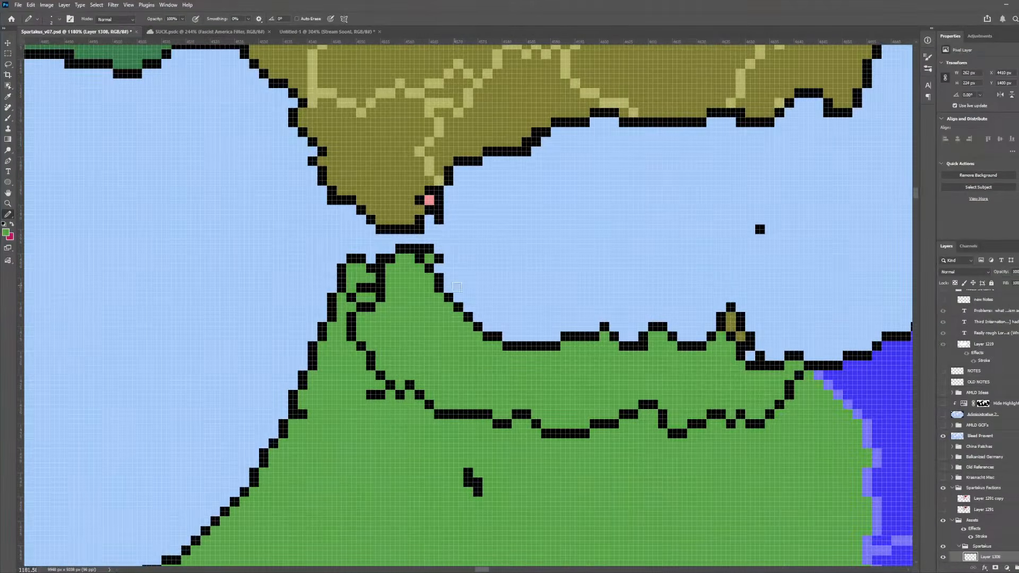
drag(732, 319, 732, 328)
- Fill the olive Western Sahara sections and the small Ifni enclave with Morocco's green
scroll(741, 338, down, 8)
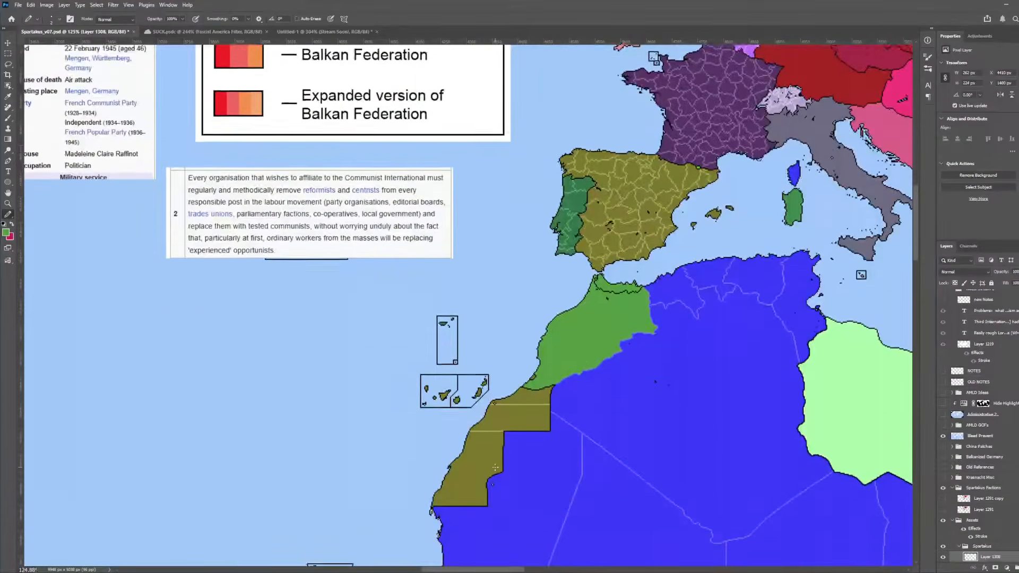
scroll(495, 467, up, 3)
key(g)
click(495, 467)
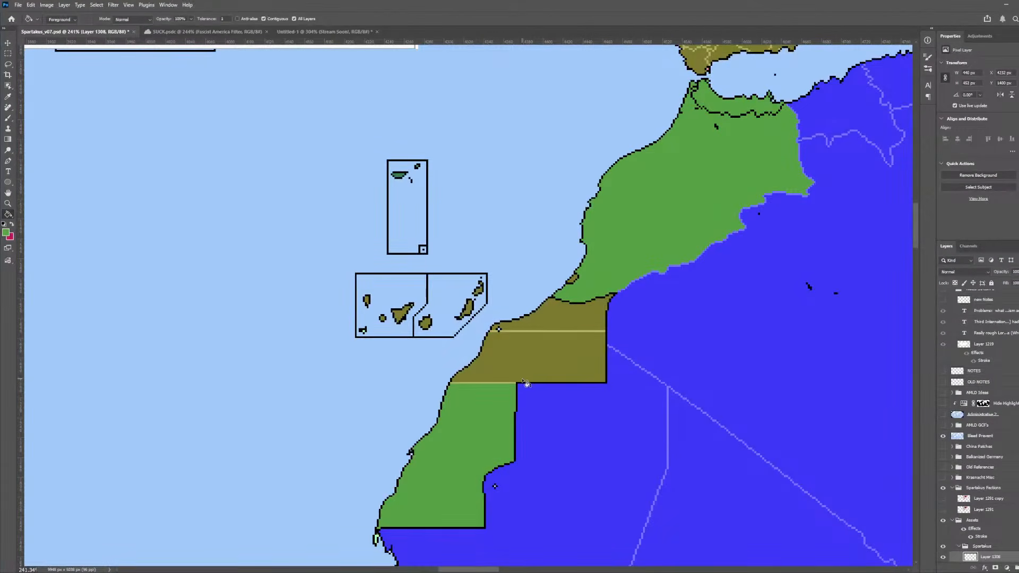
click(508, 424)
click(538, 400)
scroll(578, 324, up, 3)
click(570, 248)
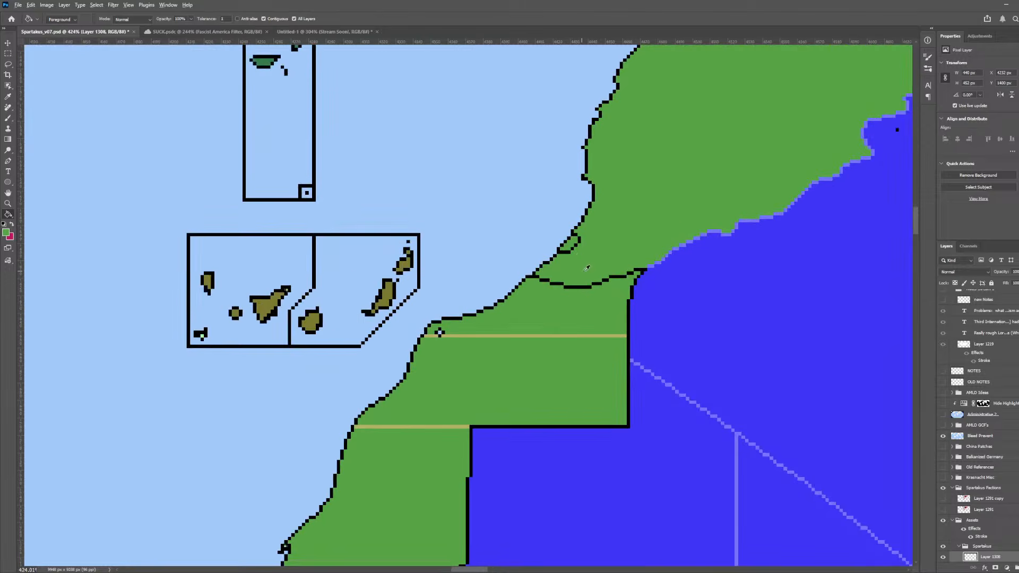
- Pencil green over the ends of the black border line between Morocco and Western Sahara, detaching it from the outer borders
scroll(615, 275, up, 4)
key(b)
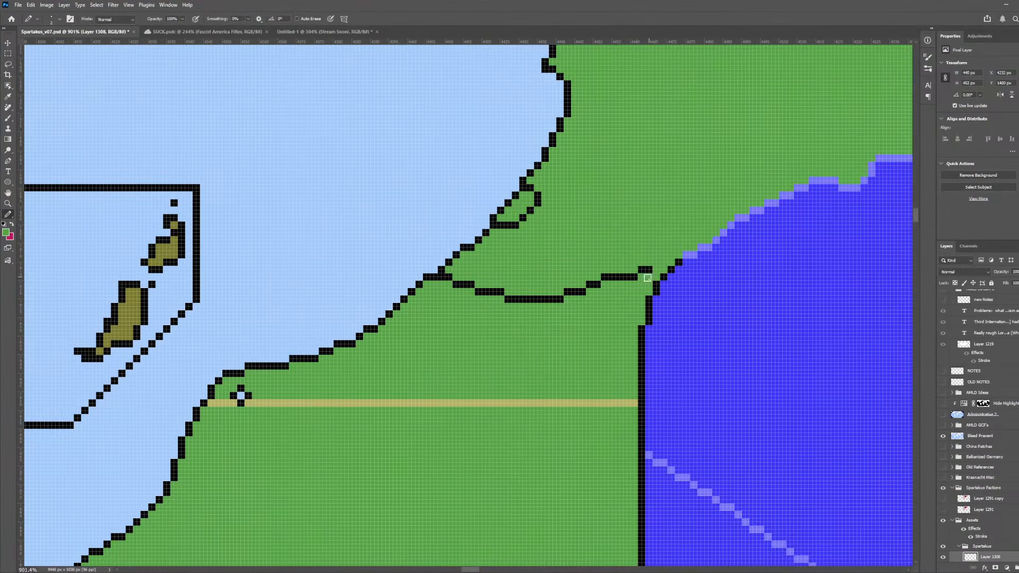
scroll(648, 279, down, 4)
scroll(476, 308, up, 5)
drag(480, 302, 491, 301)
scroll(521, 335, down, 4)
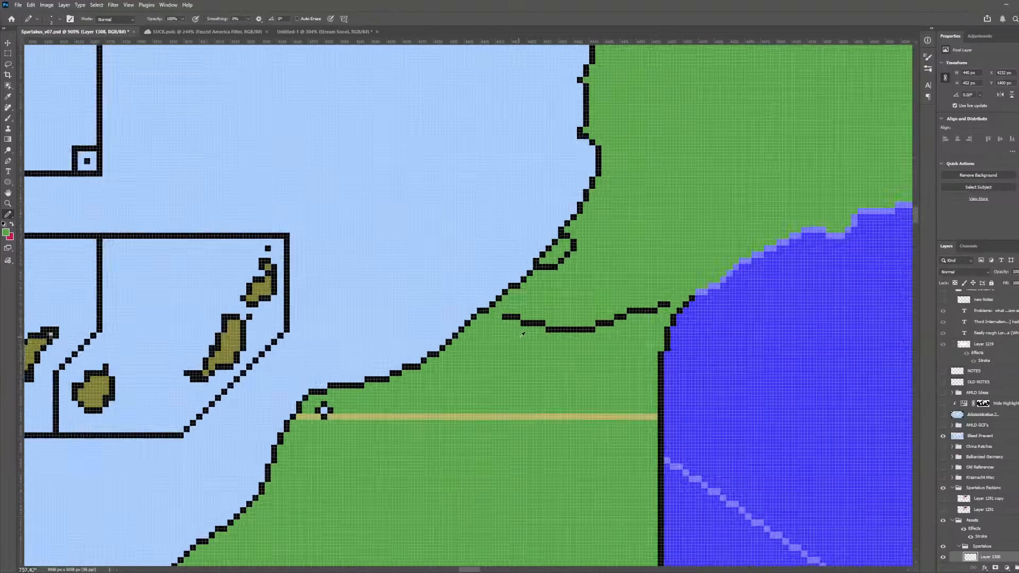
scroll(383, 391, down, 2)
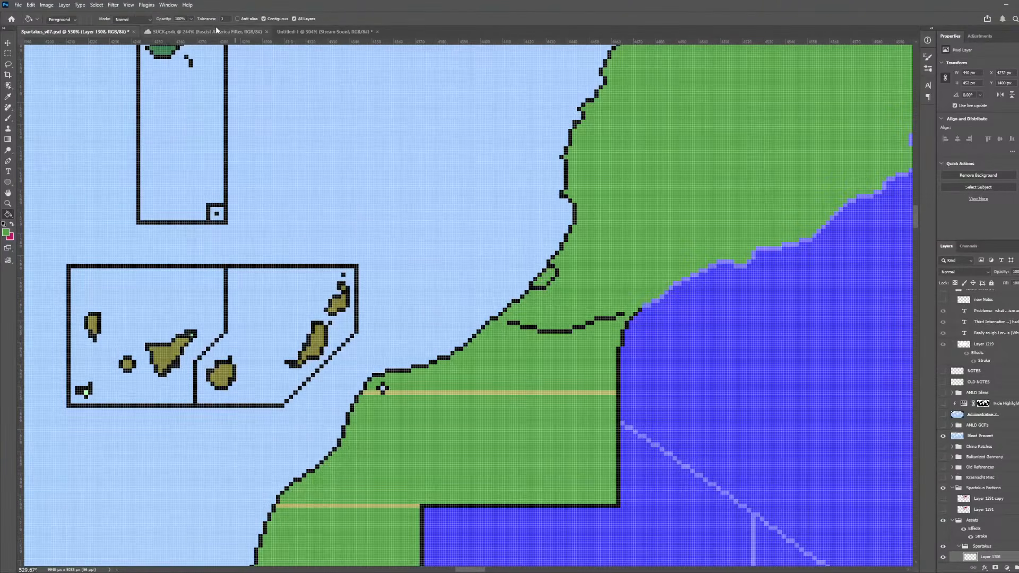
- Select the areas around Western Sahara's two tan internal lines, fill the lines green with Contiguous off, and deselect
drag(382, 391, 295, 292)
key(m)
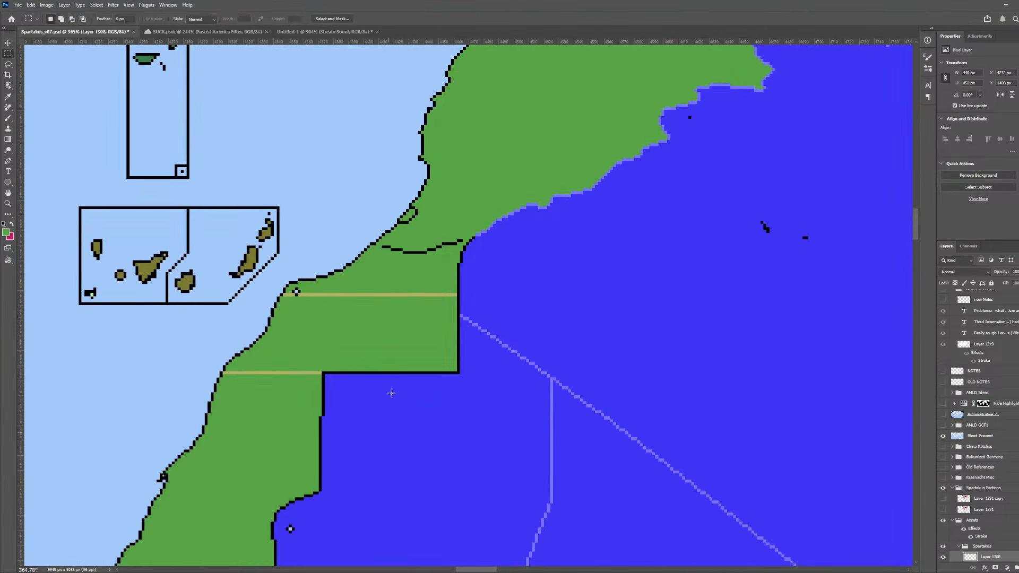
drag(387, 369, 180, 434)
drag(267, 279, 484, 317)
key(g)
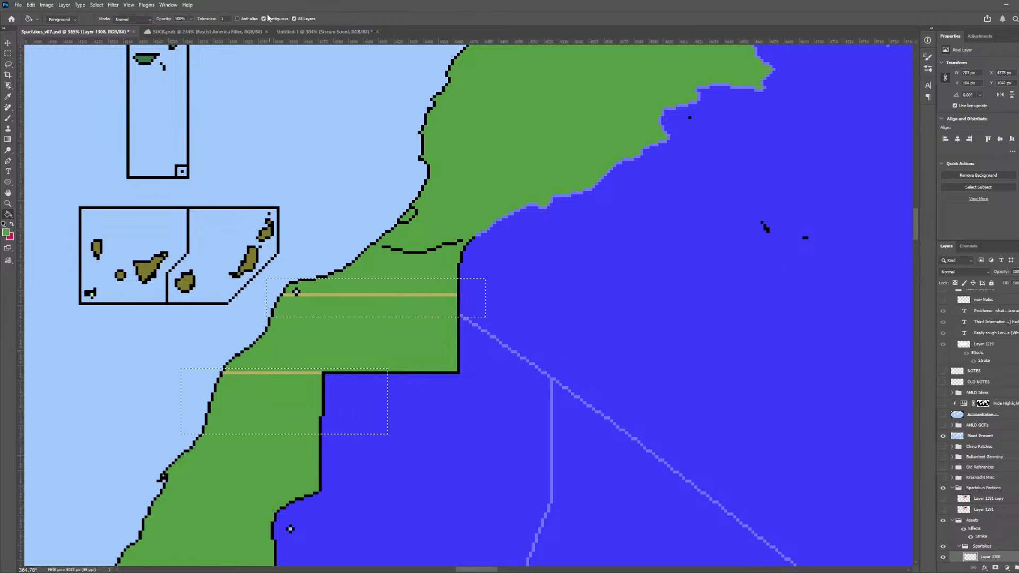
click(268, 18)
click(346, 295)
key(ctrl+d)
- Examine the enlarged green Morocco against Iberia, French Africa and the surrounding countries
key(w)
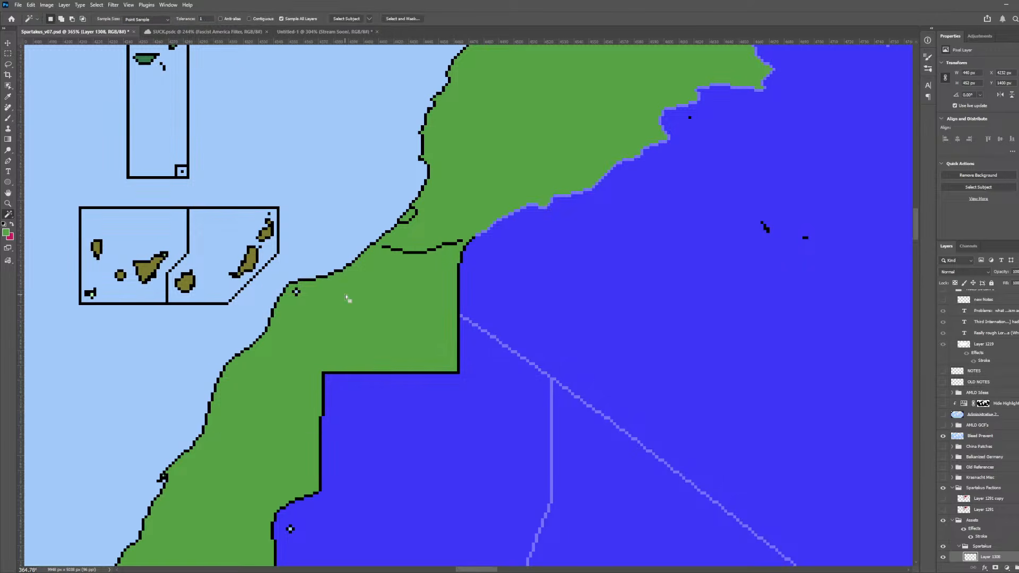
key(g)
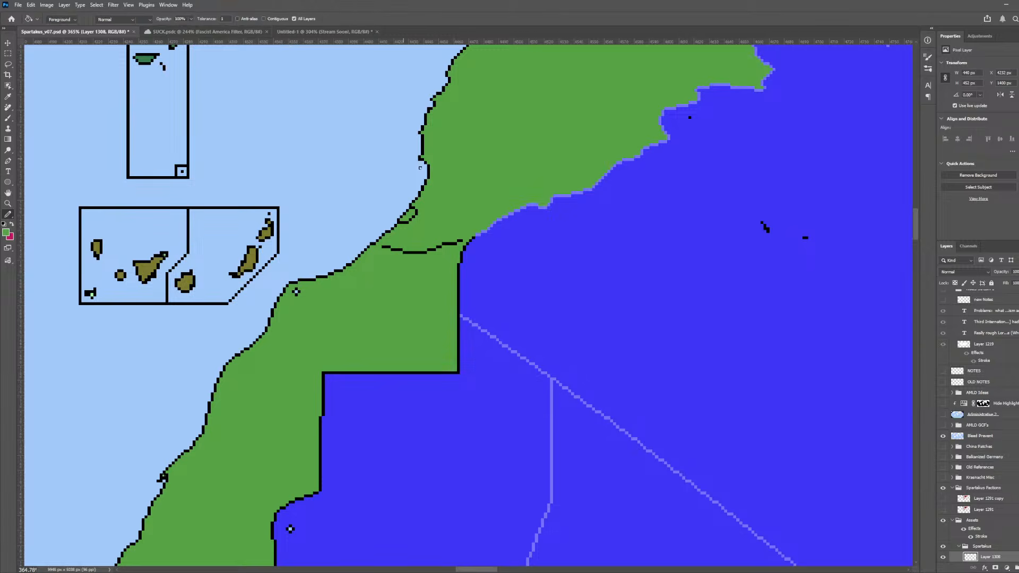
key(b)
scroll(483, 206, down, 5)
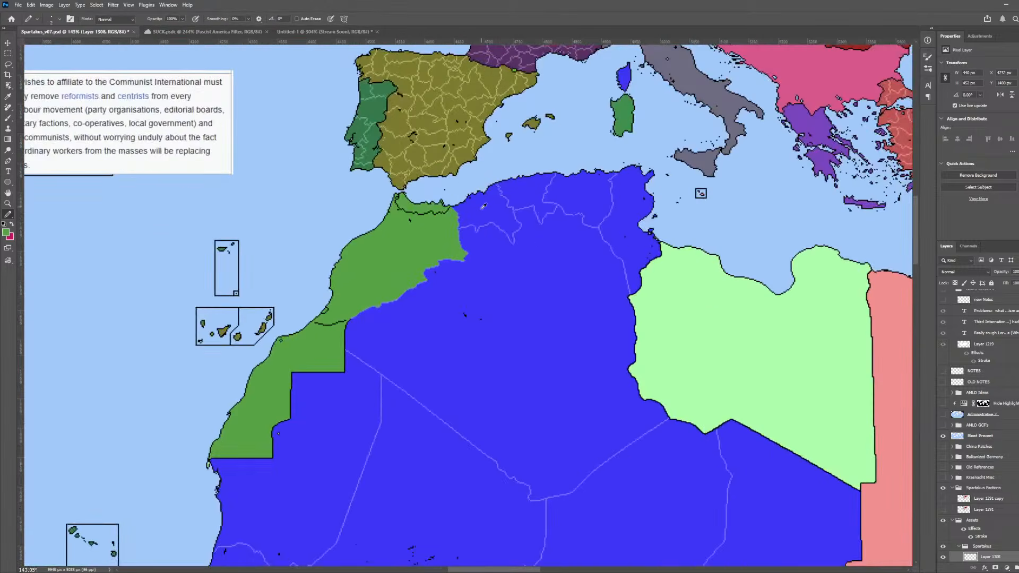
scroll(484, 206, down, 5)
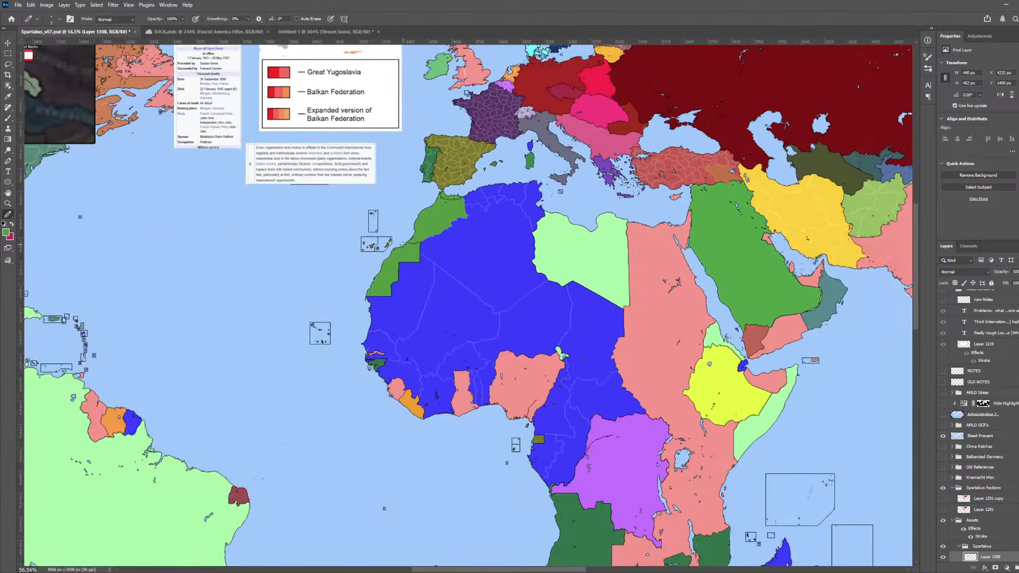
key(v)
scroll(399, 263, up, 2)
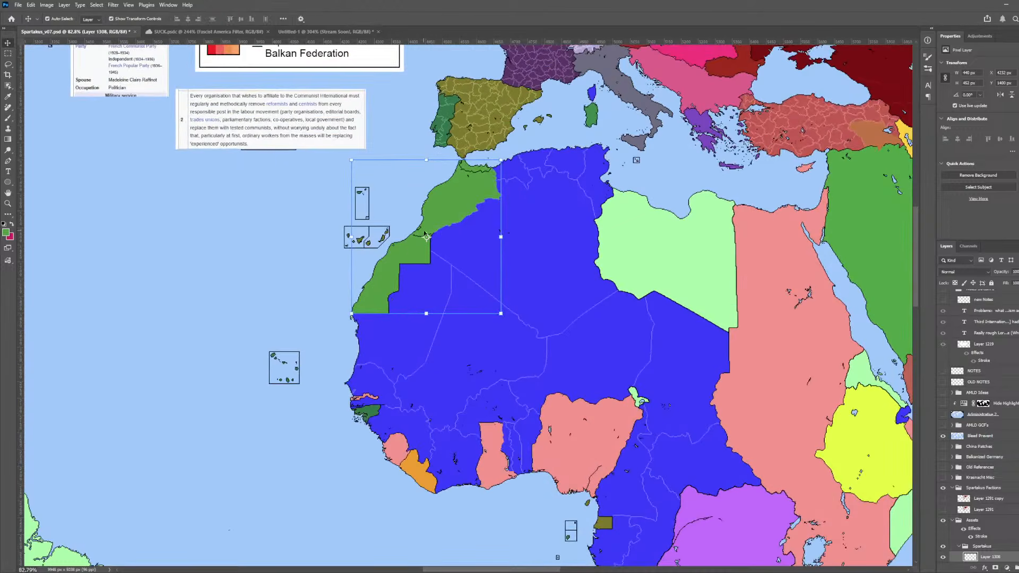
scroll(452, 225, up, 1)
scroll(482, 183, up, 1)
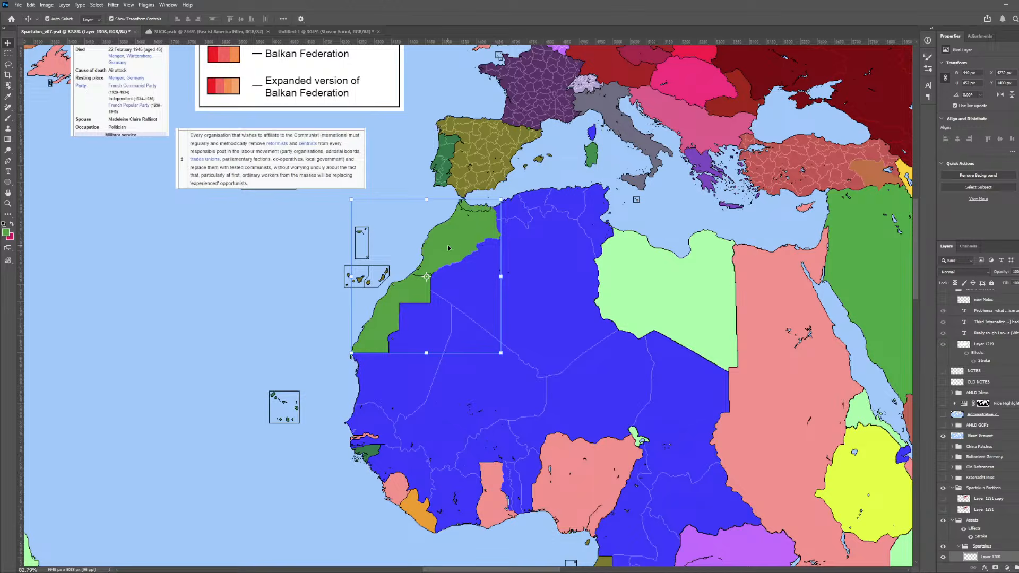
scroll(448, 248, up, 2)
scroll(460, 285, up, 1)
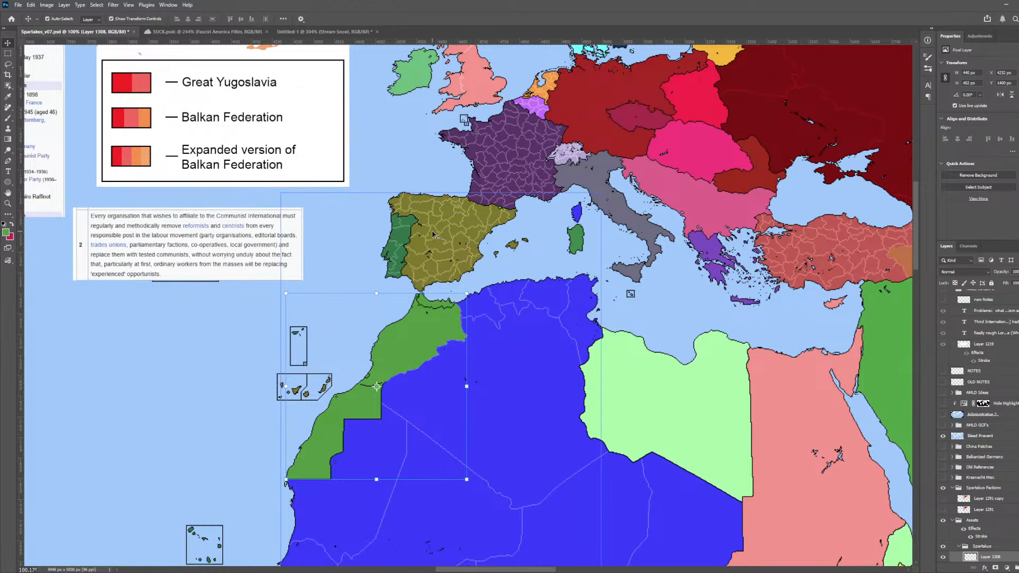
- Select the Republican Spain layer on the map and look over Europe and North Africa
click(441, 207)
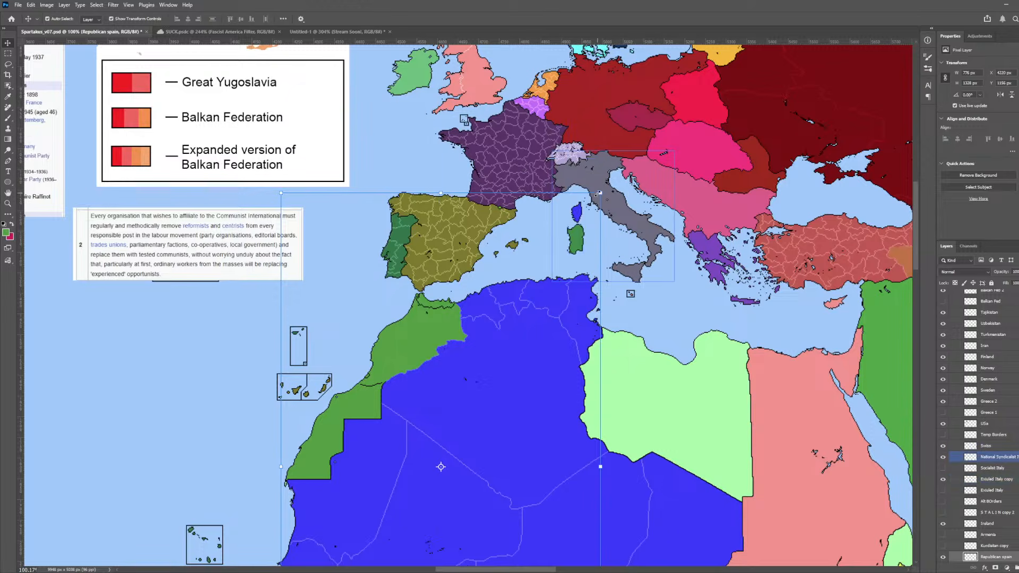
scroll(599, 194, up, 1)
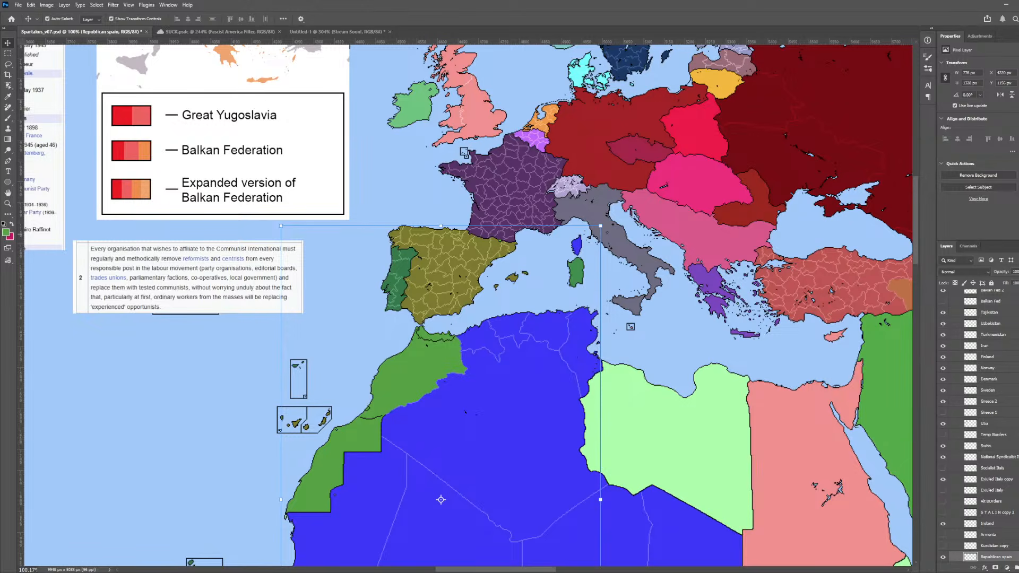
scroll(664, 410, down, 5)
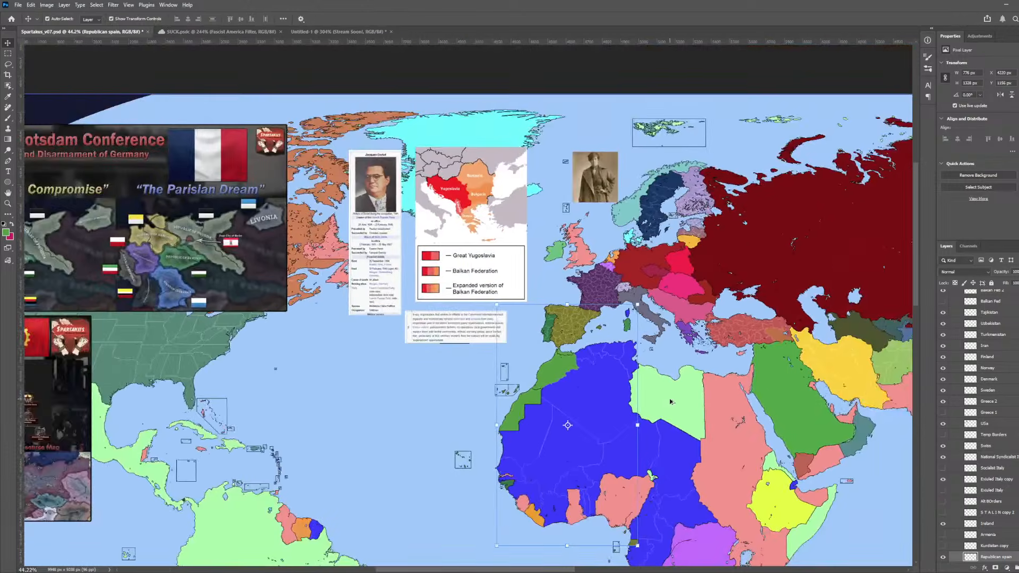
- Examine the map's countries from the Caucasus and Middle East across Europe, North Africa and South Asia
scroll(670, 402, up, 5)
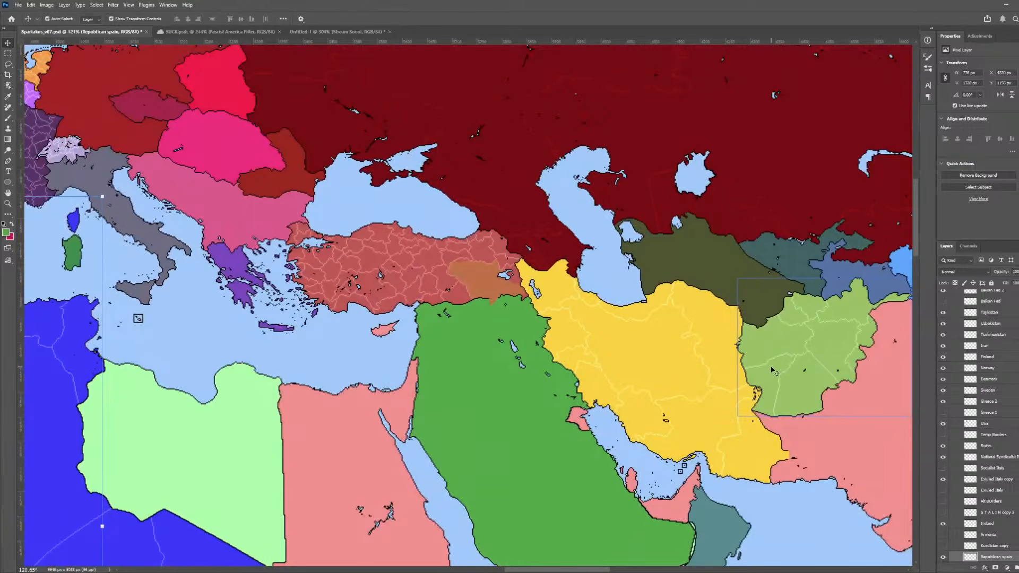
click(644, 345)
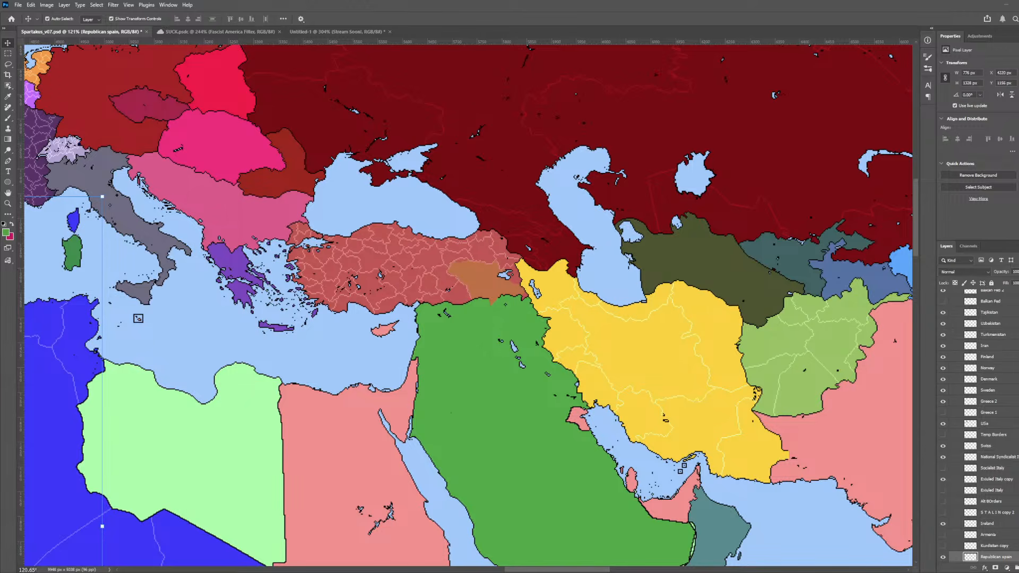
scroll(465, 305, down, 2)
scroll(185, 461, down, 4)
scroll(186, 460, left, 4)
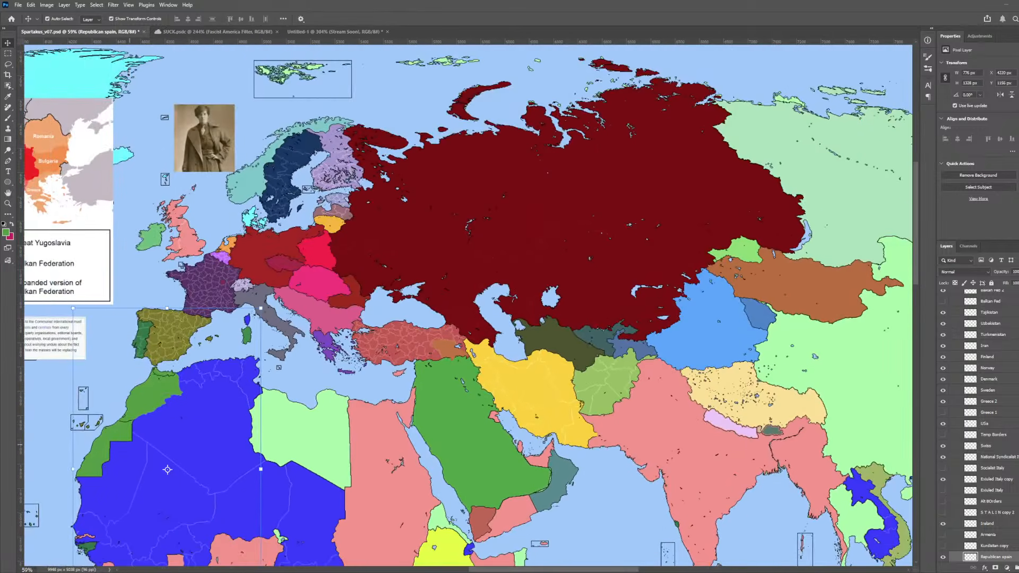
scroll(186, 460, down, 3)
scroll(186, 460, left, 1)
scroll(185, 461, down, 1)
scroll(185, 461, down, 1)
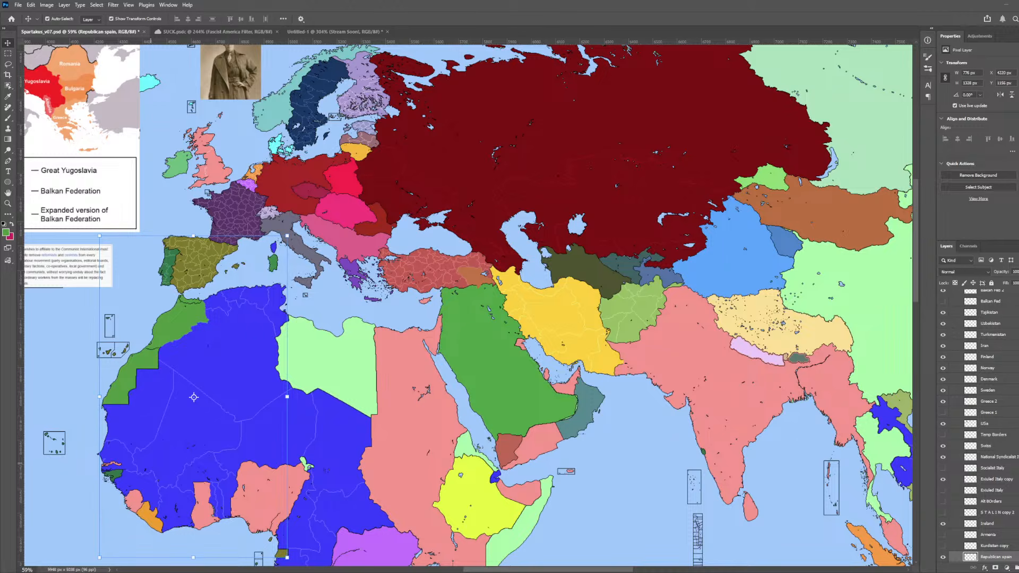
scroll(467, 305, down, 2)
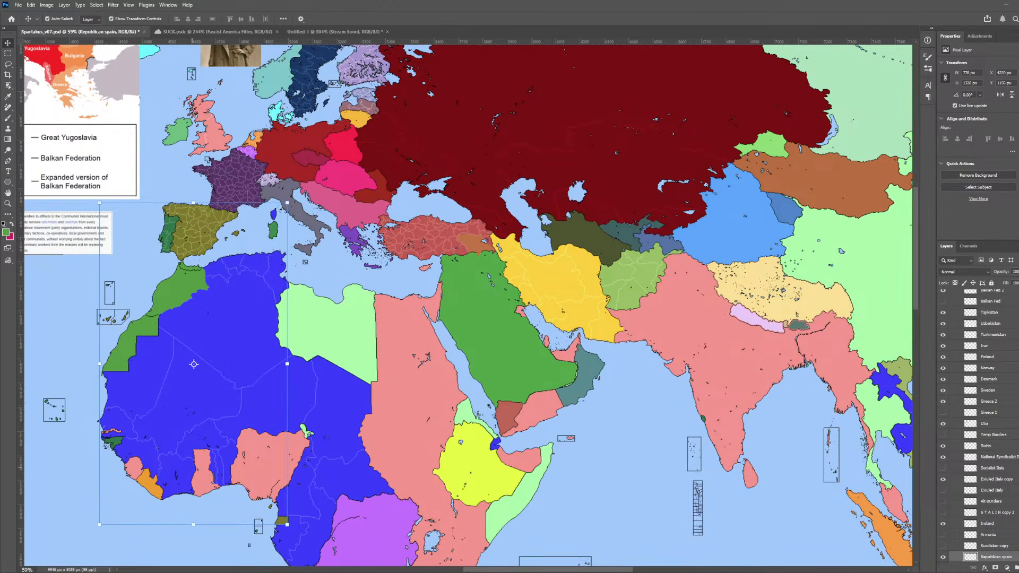
scroll(468, 305, up, 2)
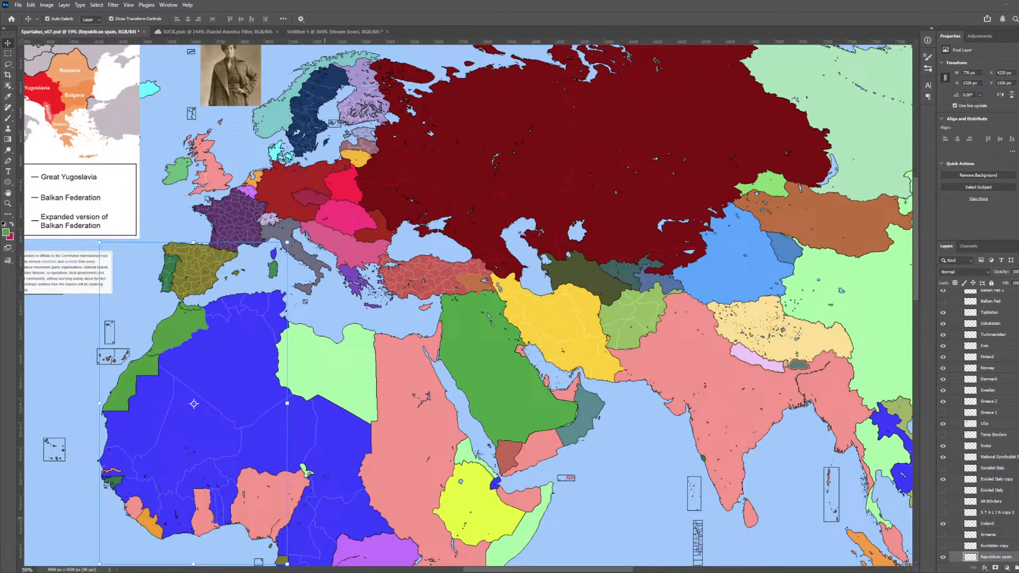
scroll(470, 304, down, 2)
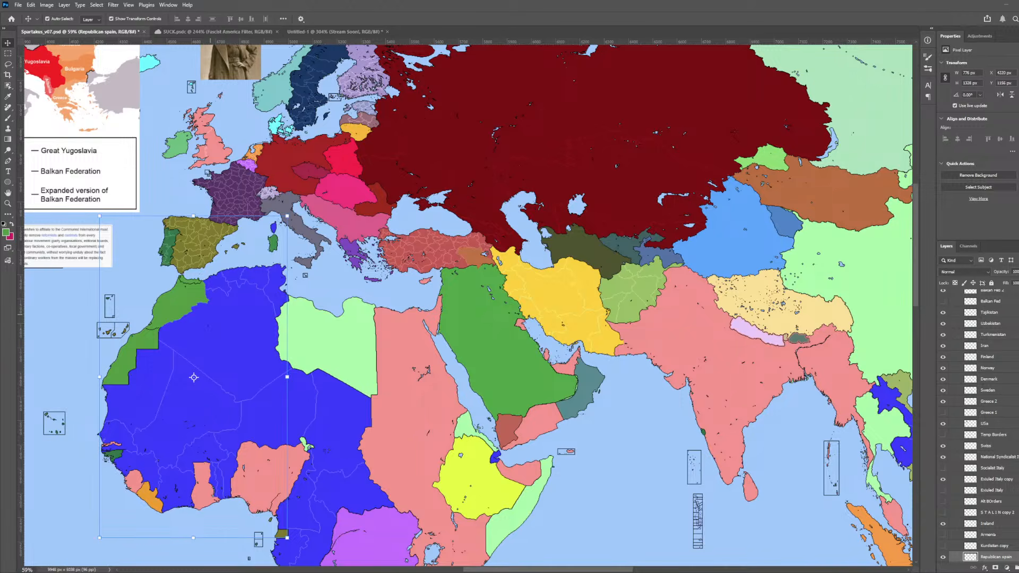
scroll(467, 302, down, 3)
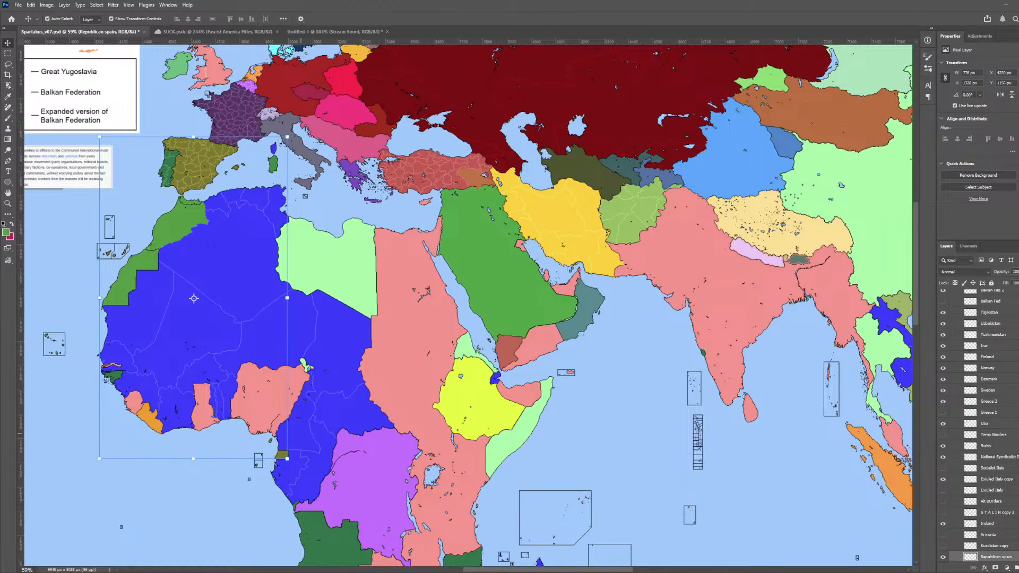
scroll(467, 305, up, 3)
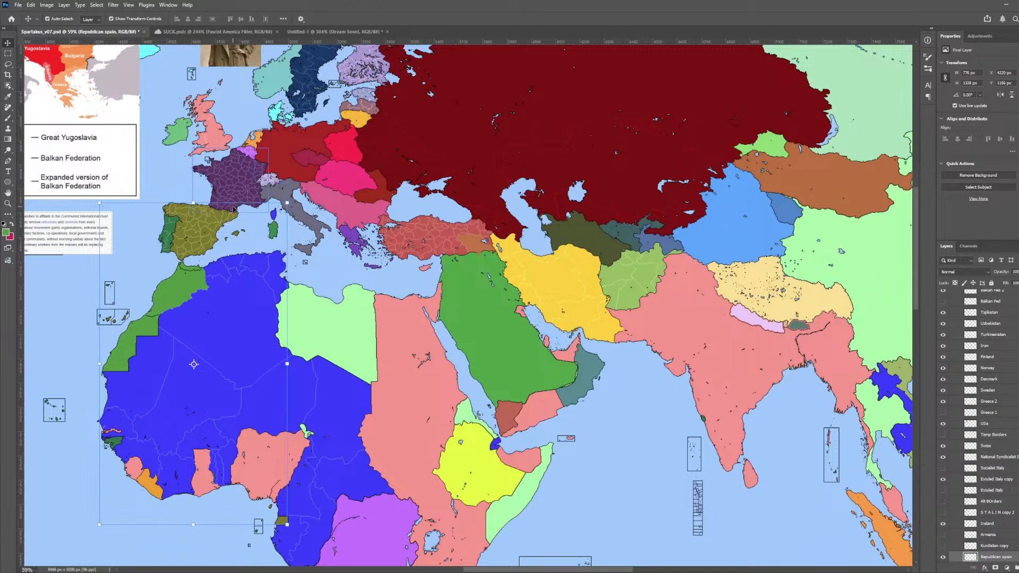
scroll(291, 230, up, 2)
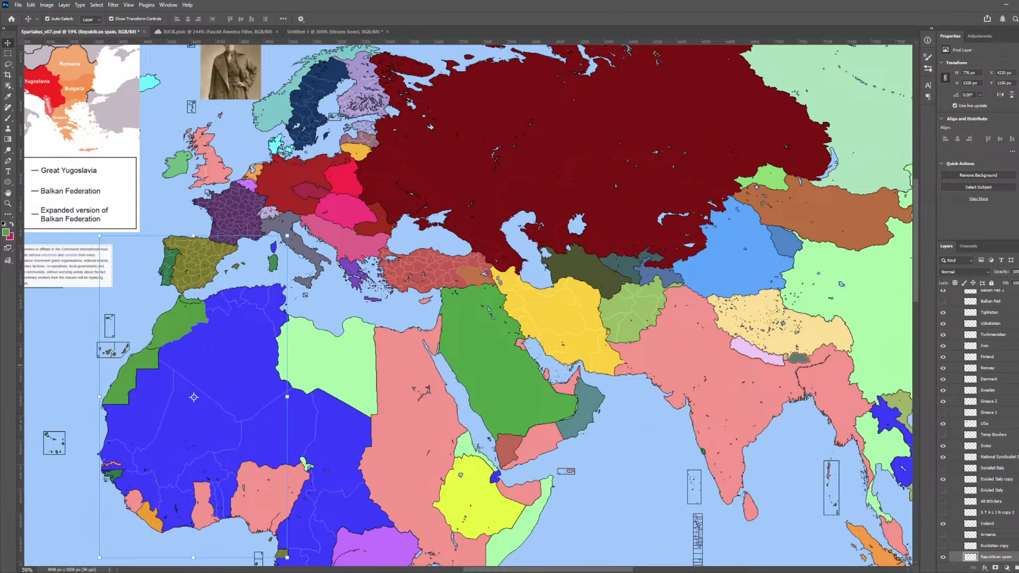
- Find the Notes Stream 2 group among the layers and make it visible over the map
scroll(980, 424, up, 5)
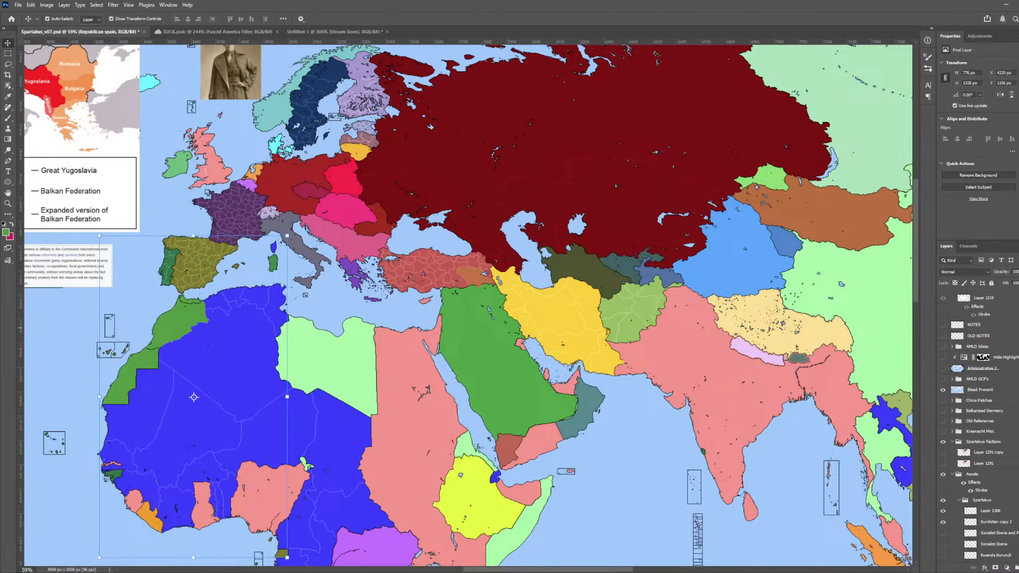
scroll(979, 425, down, 3)
click(975, 375)
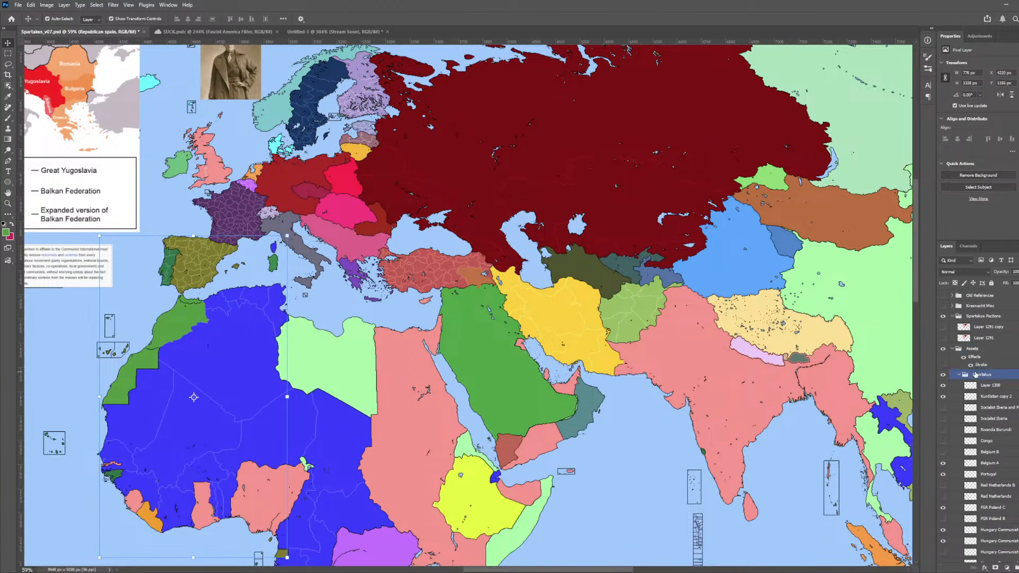
scroll(976, 375, up, 5)
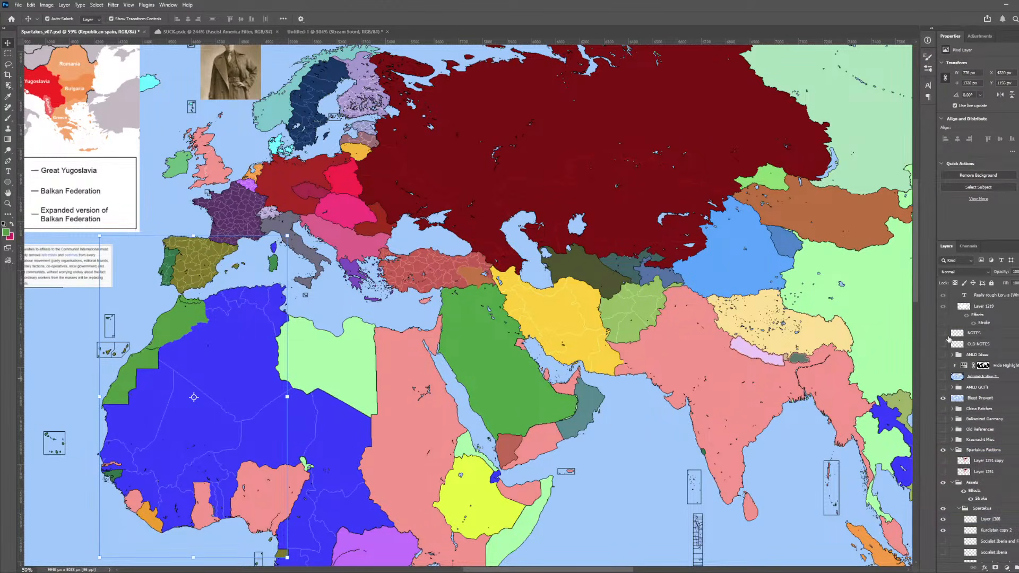
scroll(949, 340, up, 5)
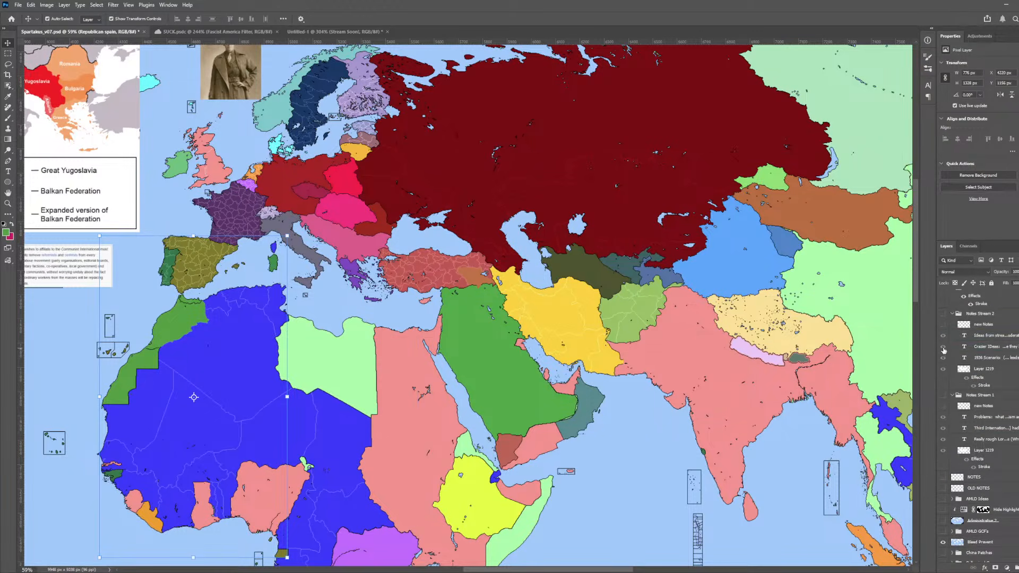
click(943, 314)
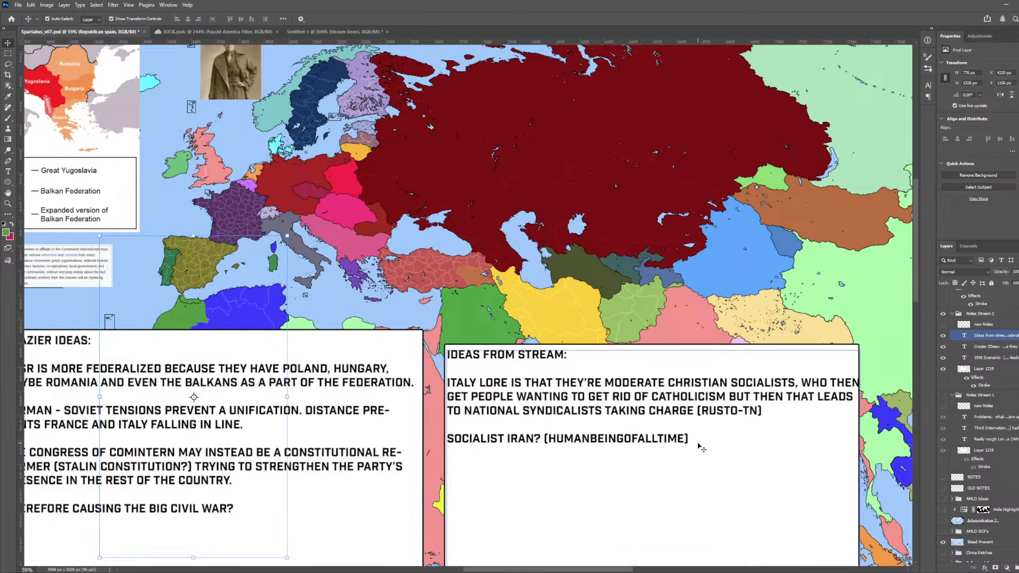
- Add the line "BRITISH INVASION OF MOROCCO EARLY" below the Socialist Iran entry in the stream ideas note, and hide the Notes Stream 2 group
double_click(689, 438)
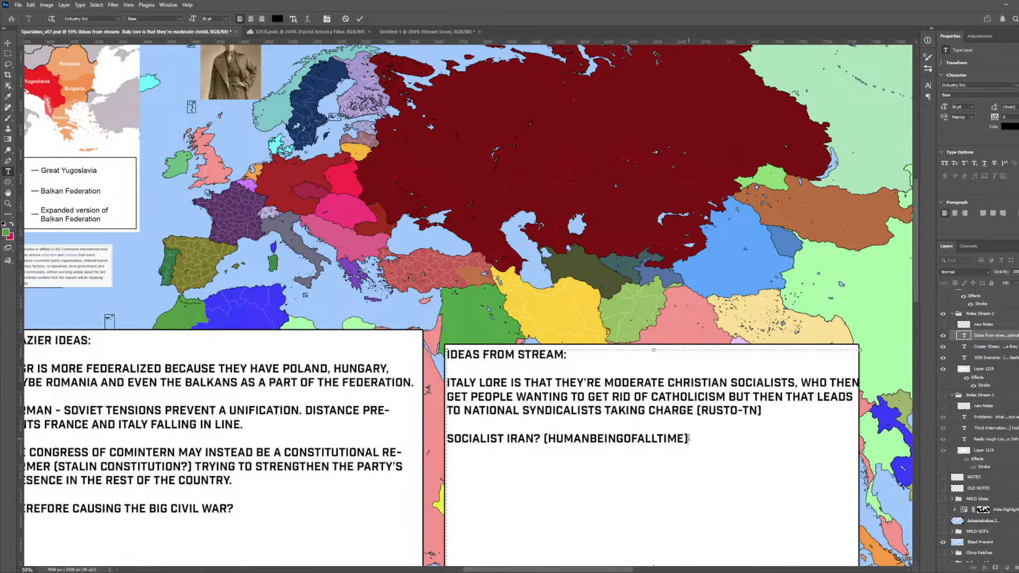
key(Return)
key(Return)
text(BIR)
key(BackSpace)
key(BackSpace)
text(RITISH INVASION OF )
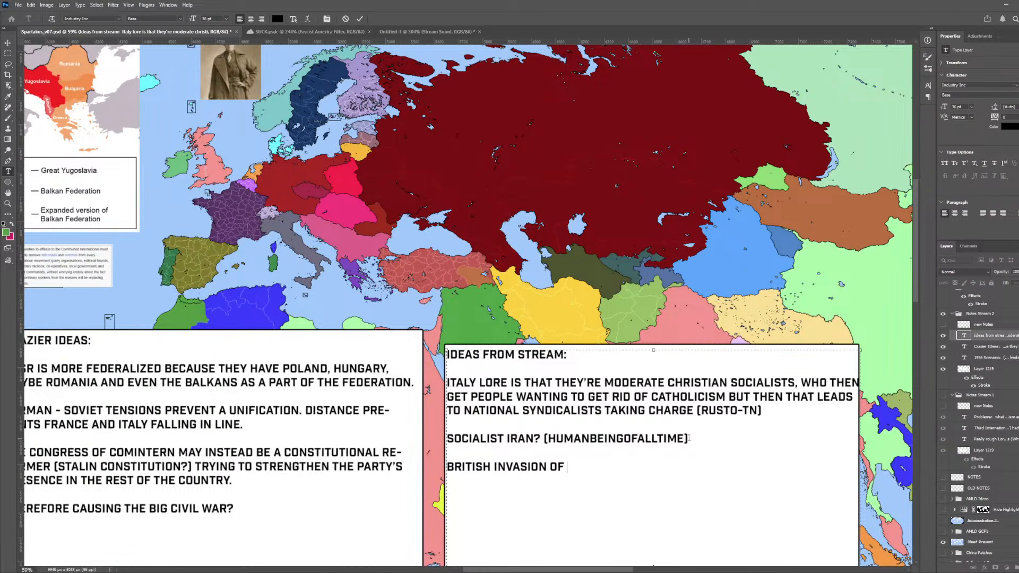
text(MOROCCO EARLY)
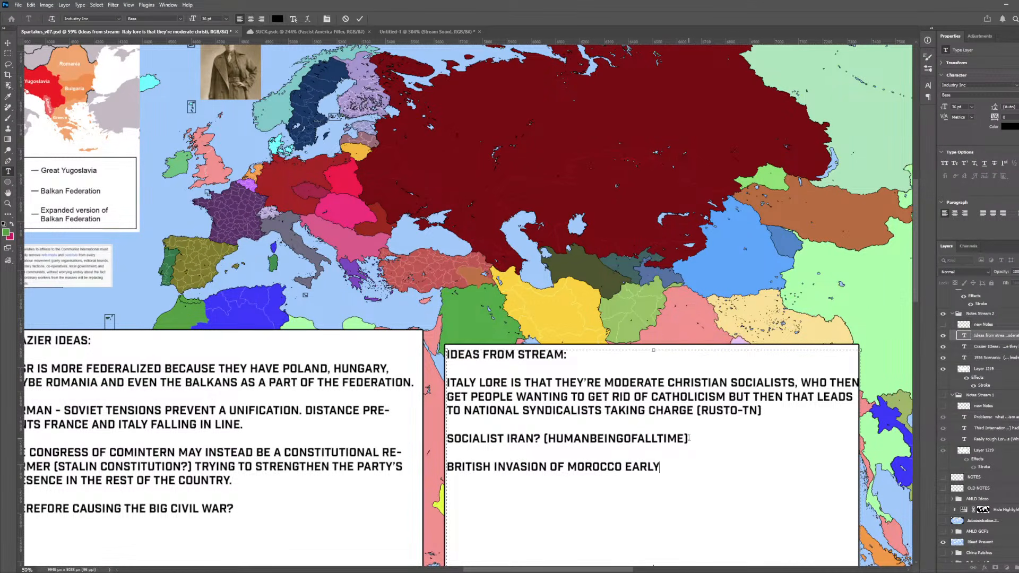
click(8, 43)
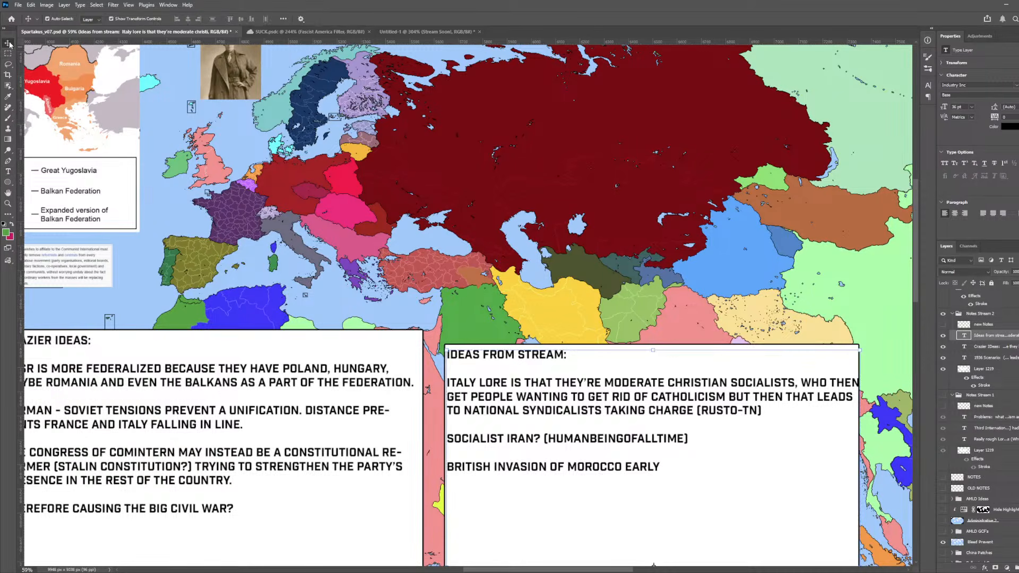
click(967, 314)
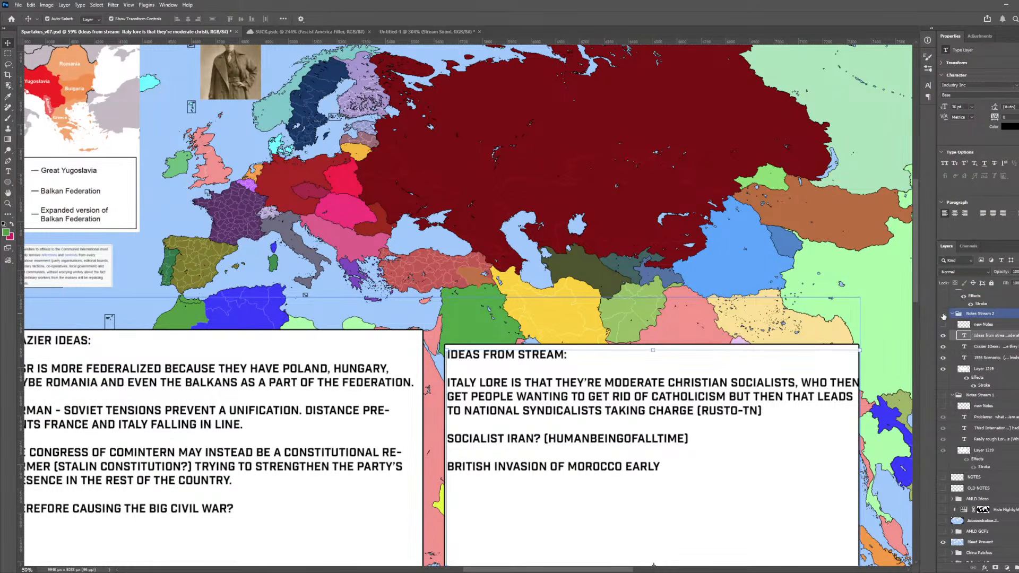
click(943, 314)
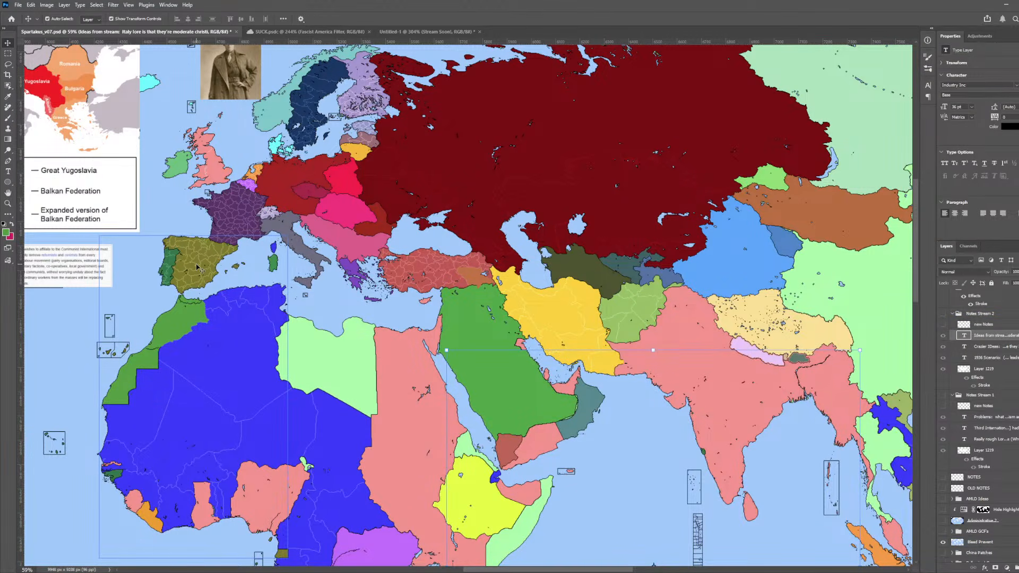
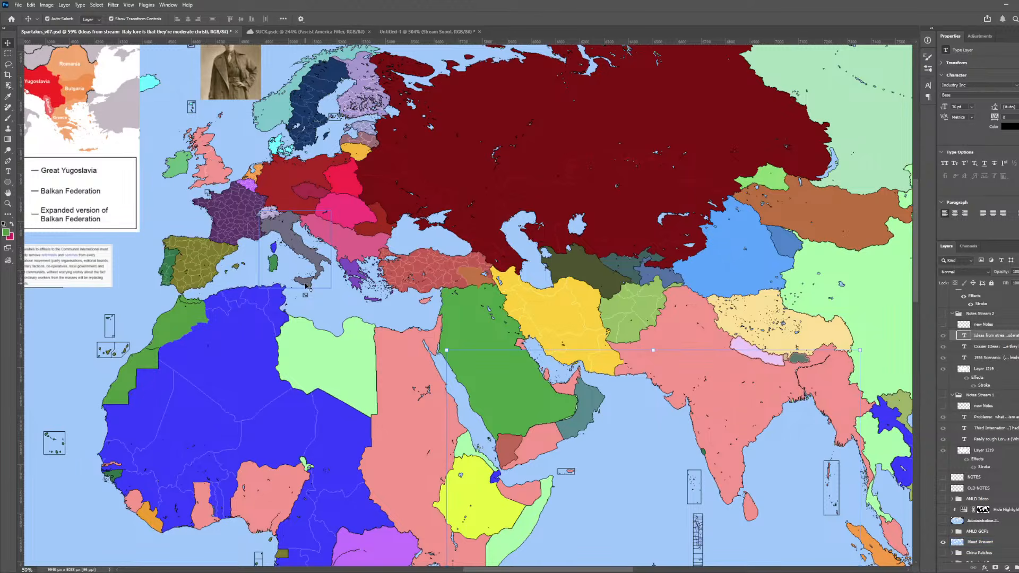
- Show the Notes Stream 1 layer group over the full world map
click(294, 281)
scroll(342, 328, down, 1)
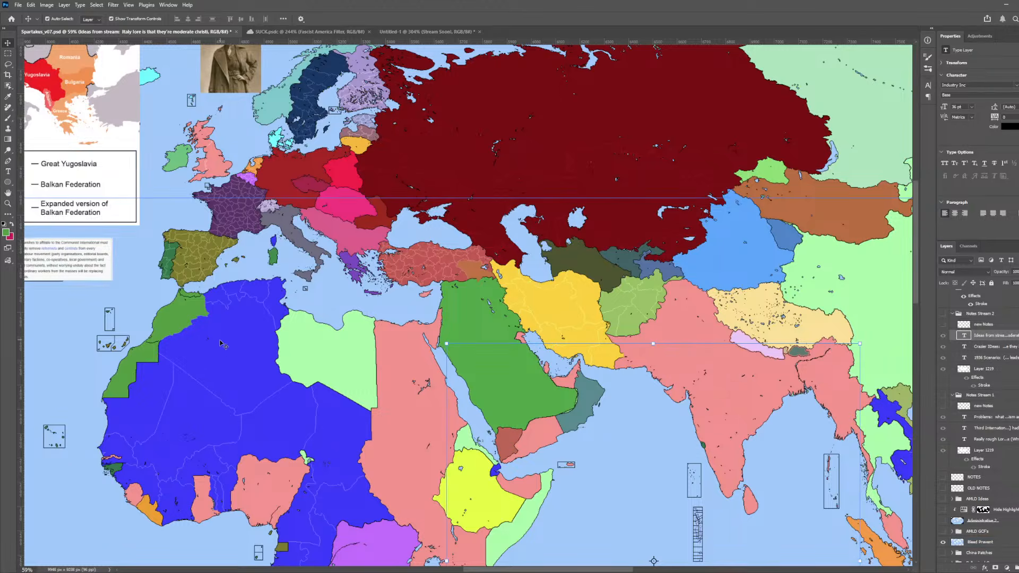
scroll(248, 301, down, 6)
scroll(271, 345, left, 2)
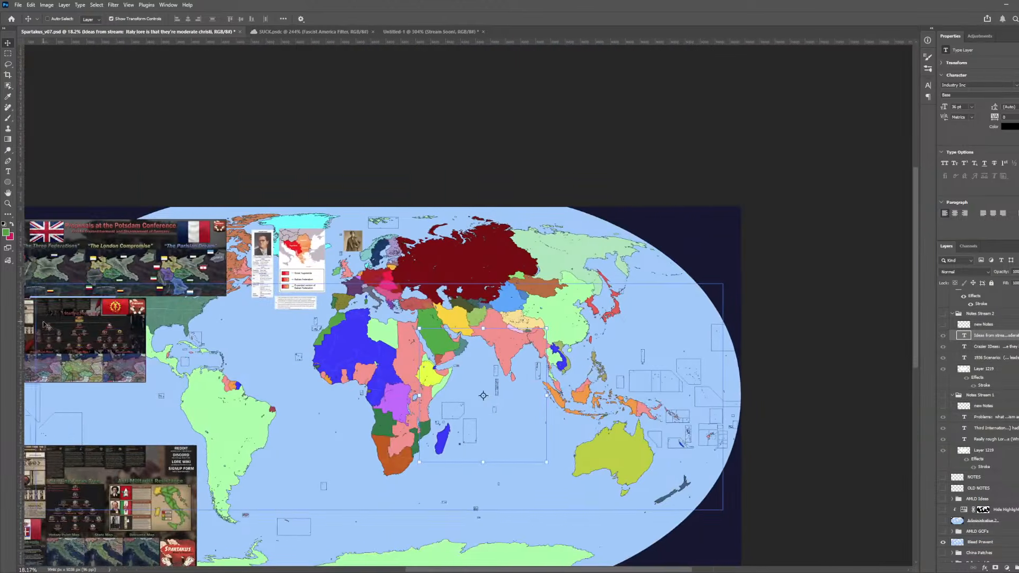
scroll(73, 355, down, 1)
scroll(72, 355, left, 1)
click(1010, 388)
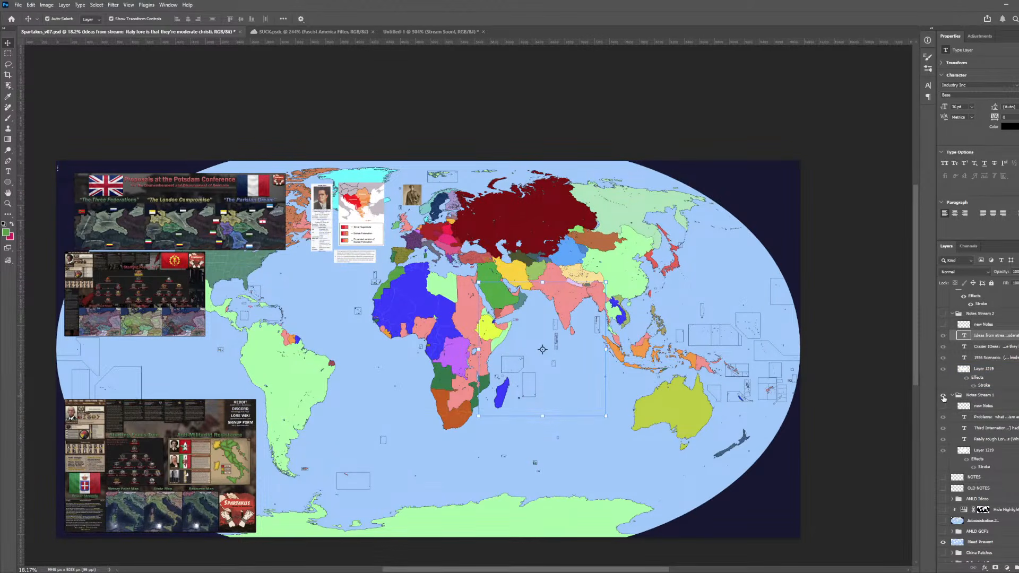
click(943, 396)
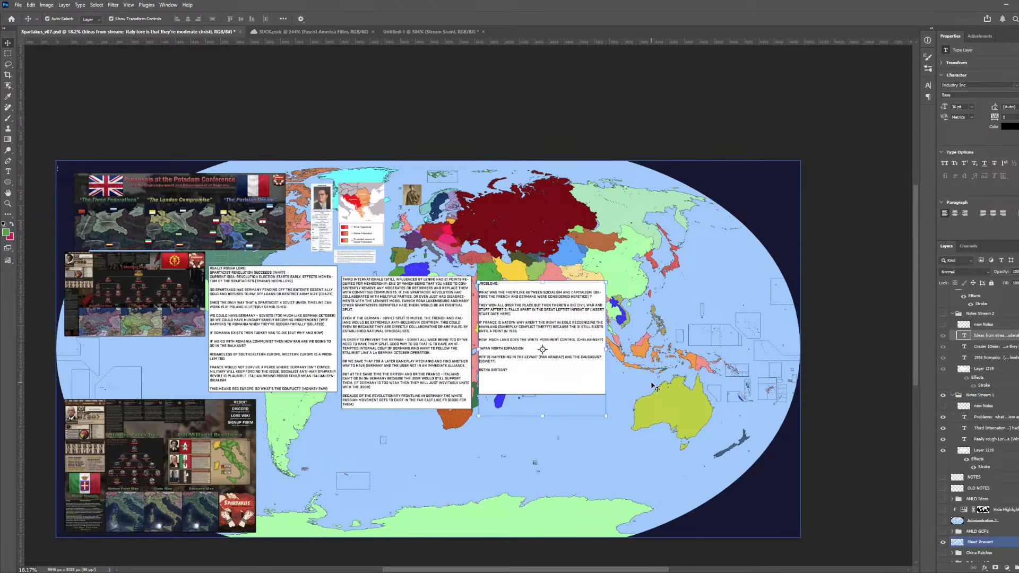
- Examine the rough lore notes, the German starting focus tree and maps, and the notes beside Europe
click(416, 347)
scroll(93, 325, up, 10)
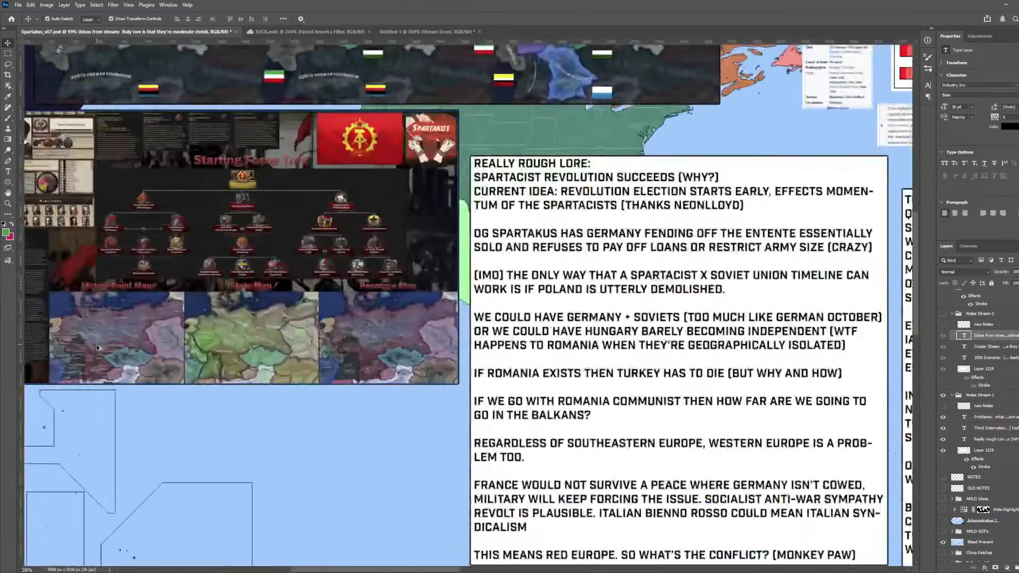
scroll(136, 352, left, 1)
scroll(135, 351, left, 1)
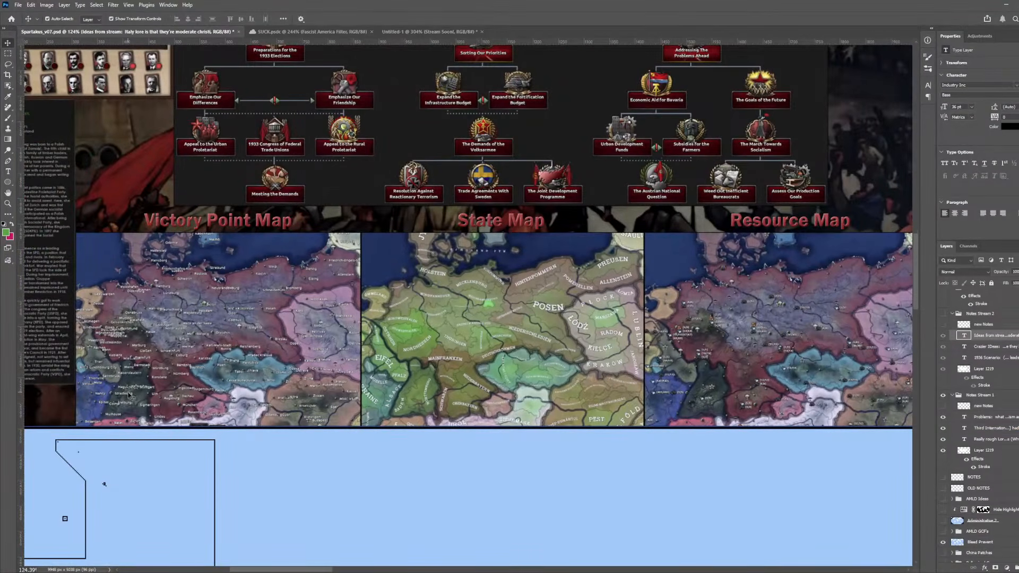
scroll(161, 392, down, 4)
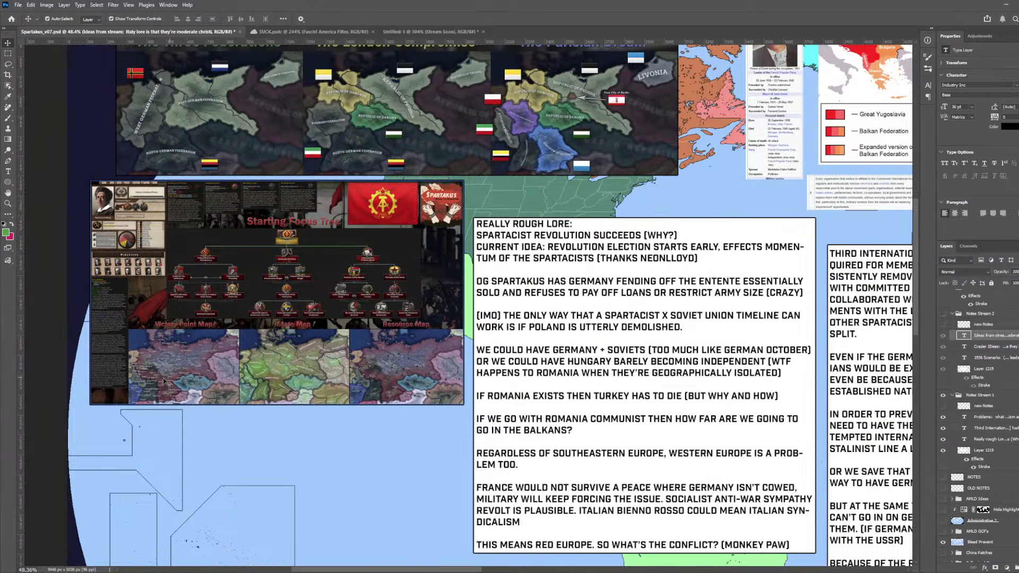
scroll(237, 372, down, 3)
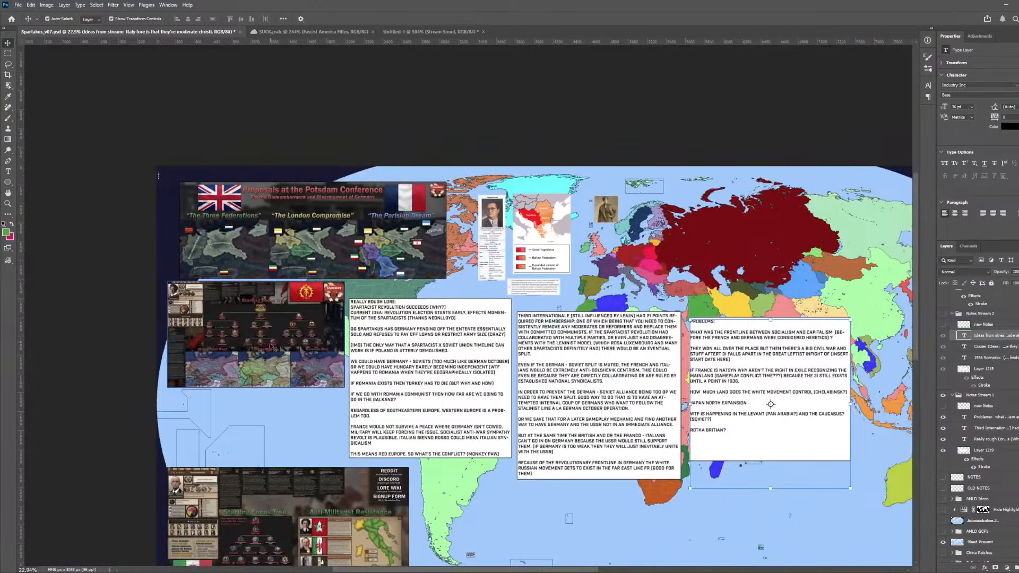
scroll(613, 285, up, 5)
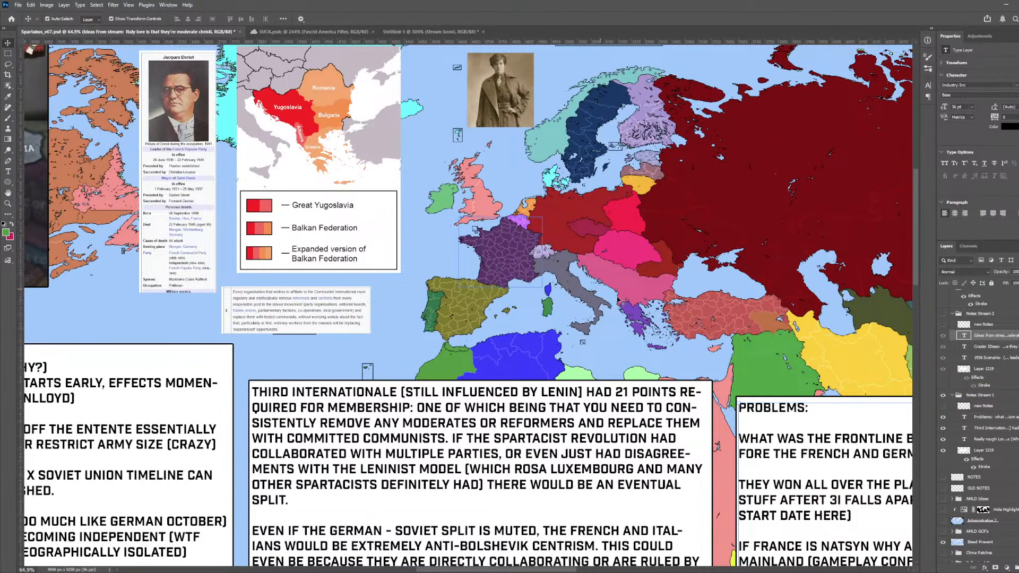
- Find the Notes Stream 1 group in the layer stack and hide it
click(971, 397)
scroll(973, 372, up, 3)
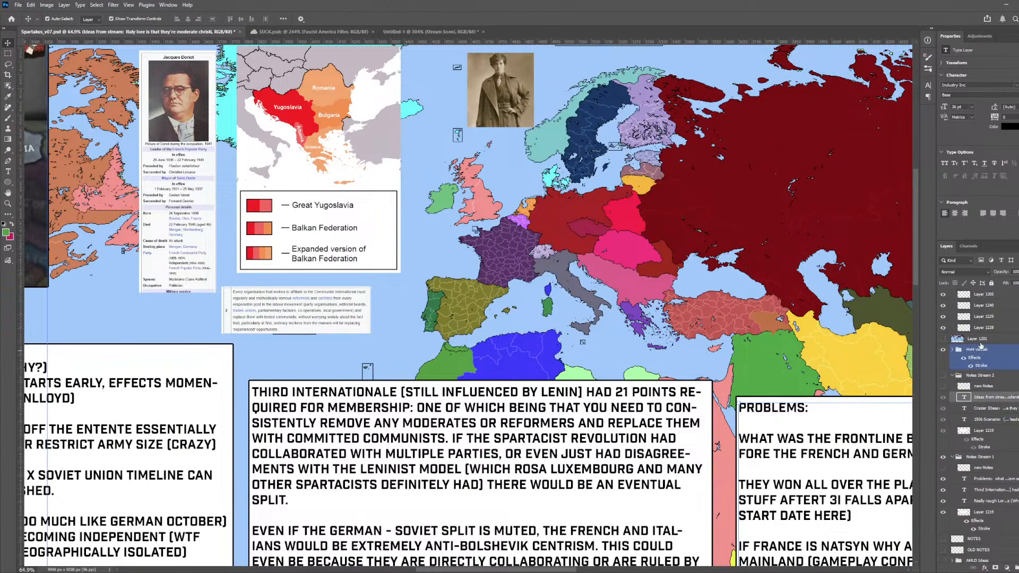
click(974, 340)
scroll(971, 372, down, 2)
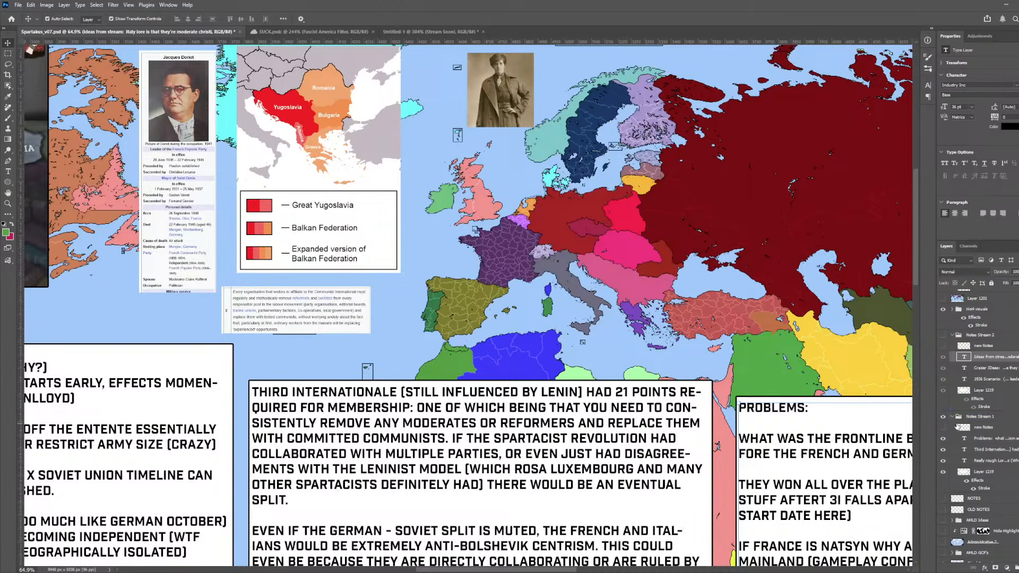
click(946, 417)
- Show the Notes Stream 1 group again to review the Third Internationale and Problems notes, and hide it
scroll(629, 362, down, 8)
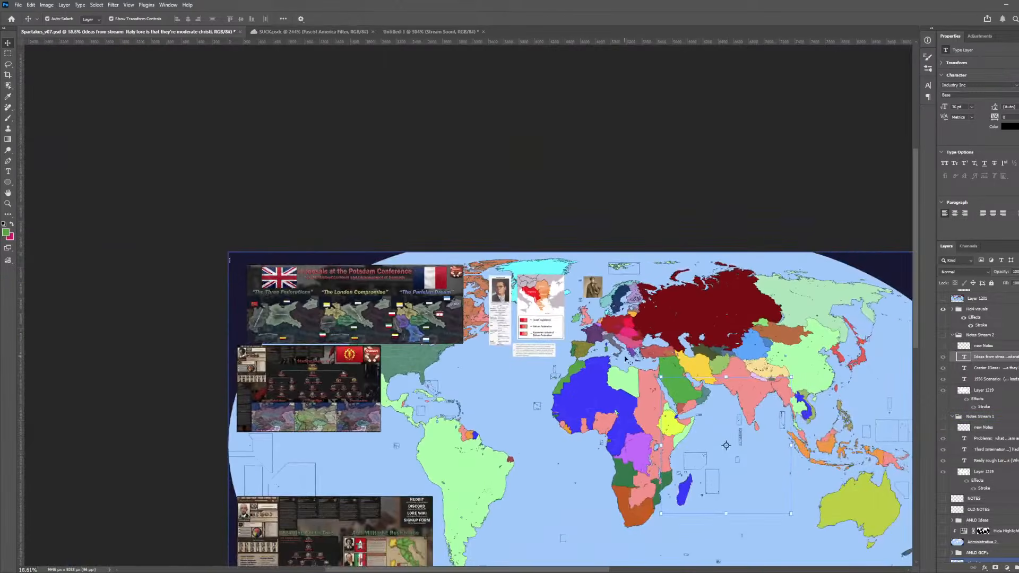
scroll(648, 345, right, 1)
scroll(603, 380, down, 2)
click(944, 417)
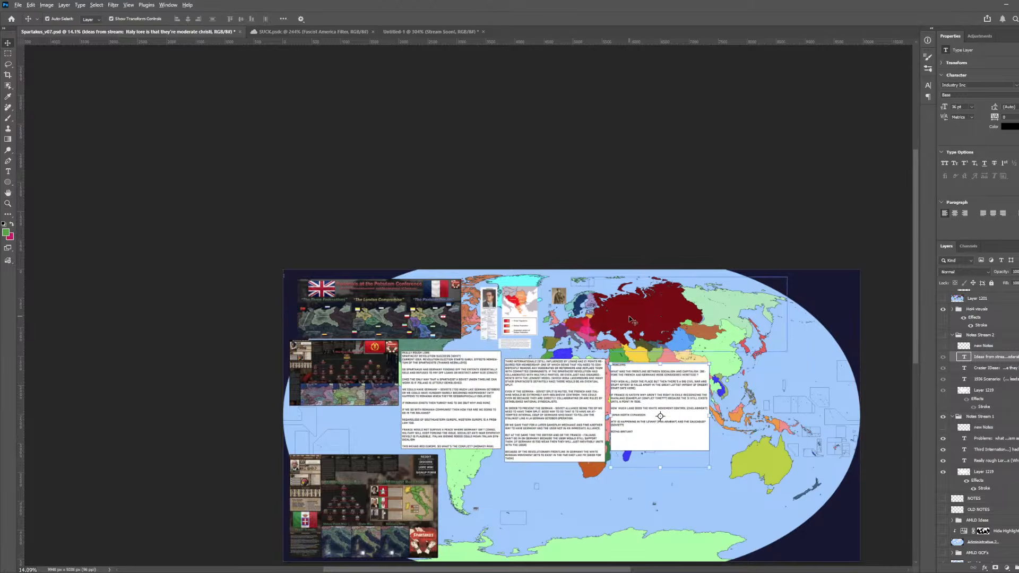
scroll(623, 315, up, 5)
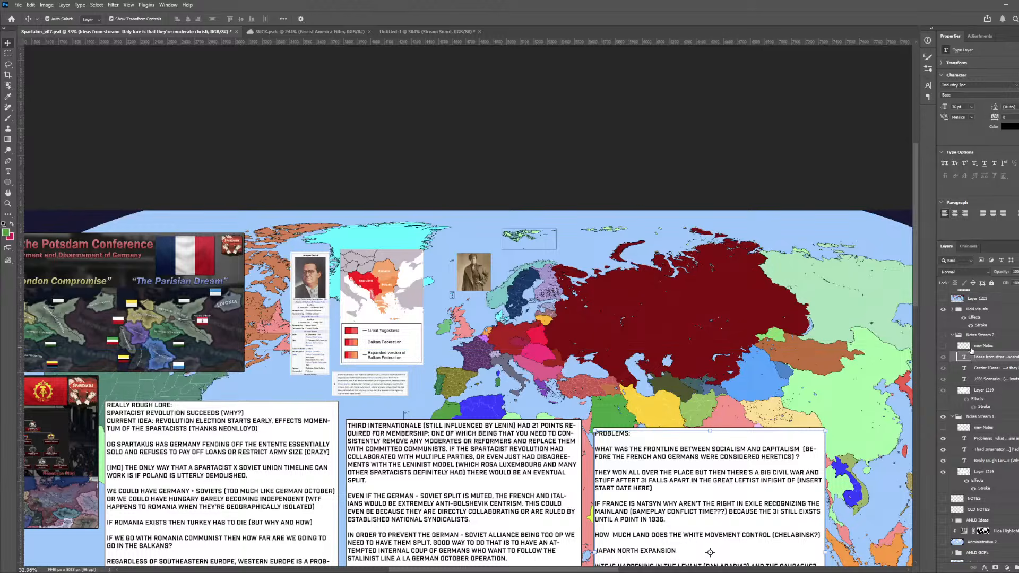
click(943, 417)
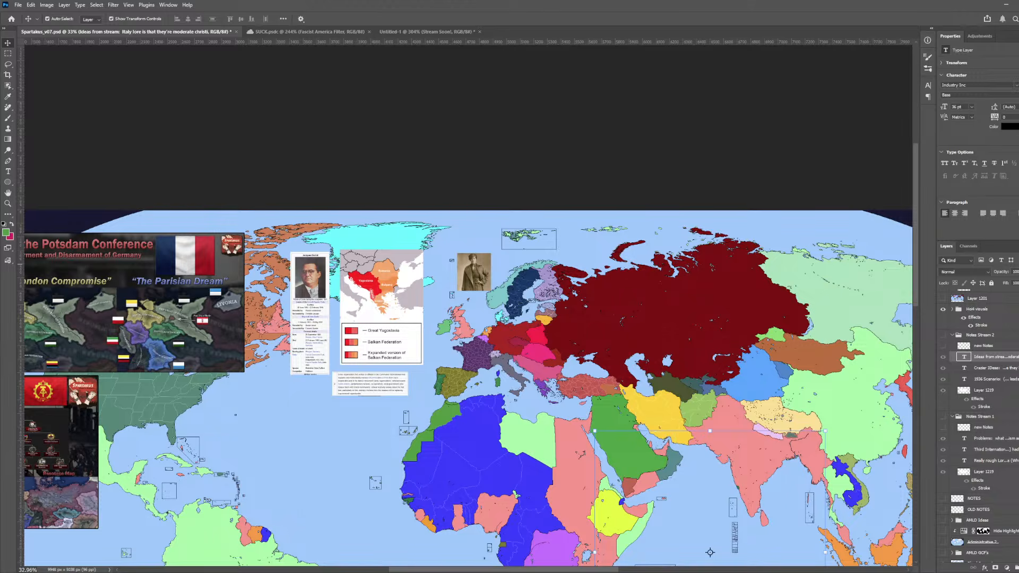
- Select Ethiopia's layer and sample the country's yellow as the foreground color
scroll(635, 466, down, 5)
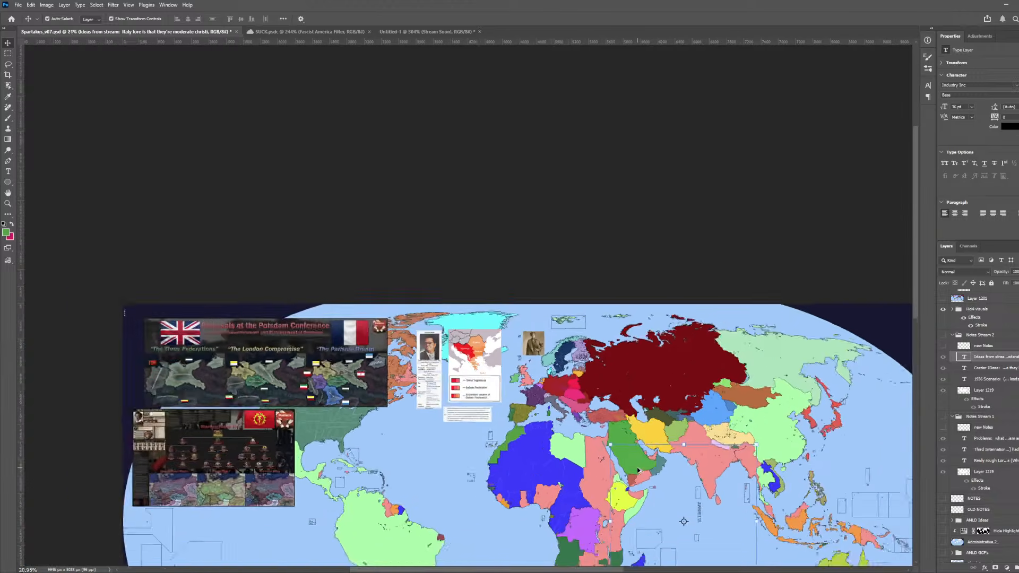
scroll(576, 432, up, 10)
scroll(571, 443, up, 8)
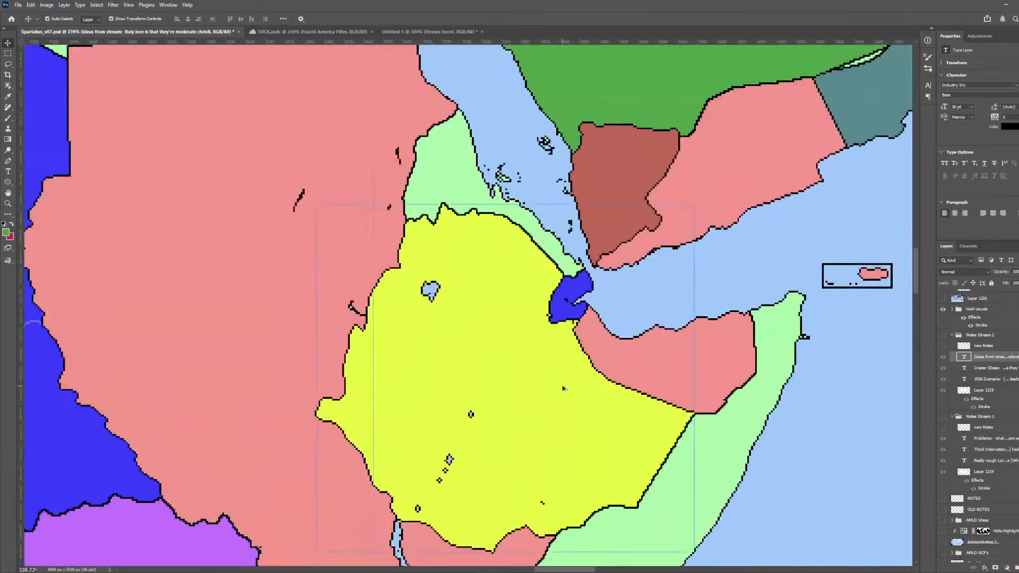
scroll(500, 267, up, 3)
click(501, 266)
key(o)
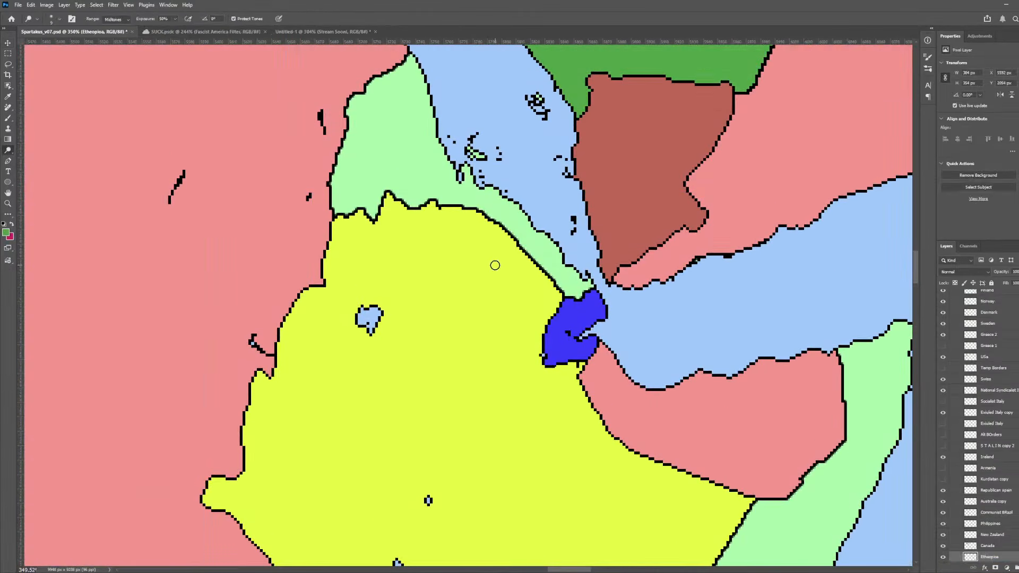
key(i)
click(492, 267)
- Fill the pale green coastal territory north of Ethiopia with the sampled yellow, limiting the Paint Bucket to contiguous pixels
drag(548, 253, 500, 339)
scroll(501, 339, up, 5)
key(g)
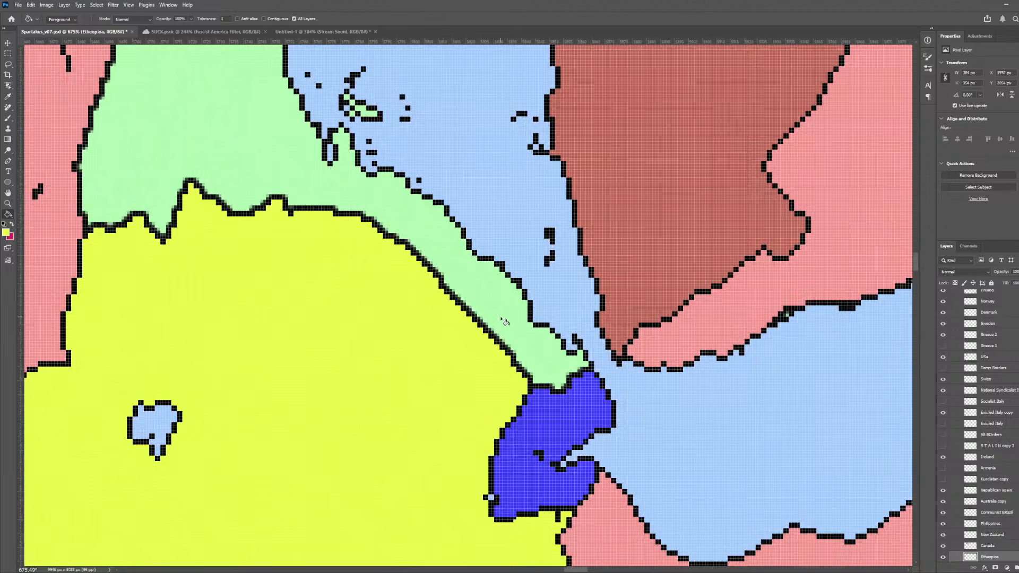
click(498, 324)
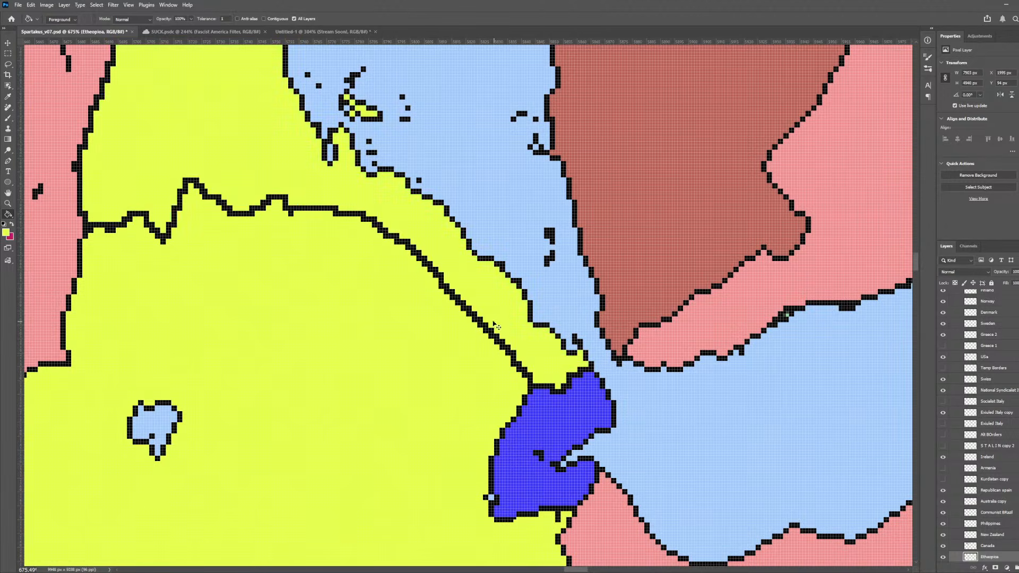
key(ctrl+z)
click(269, 167)
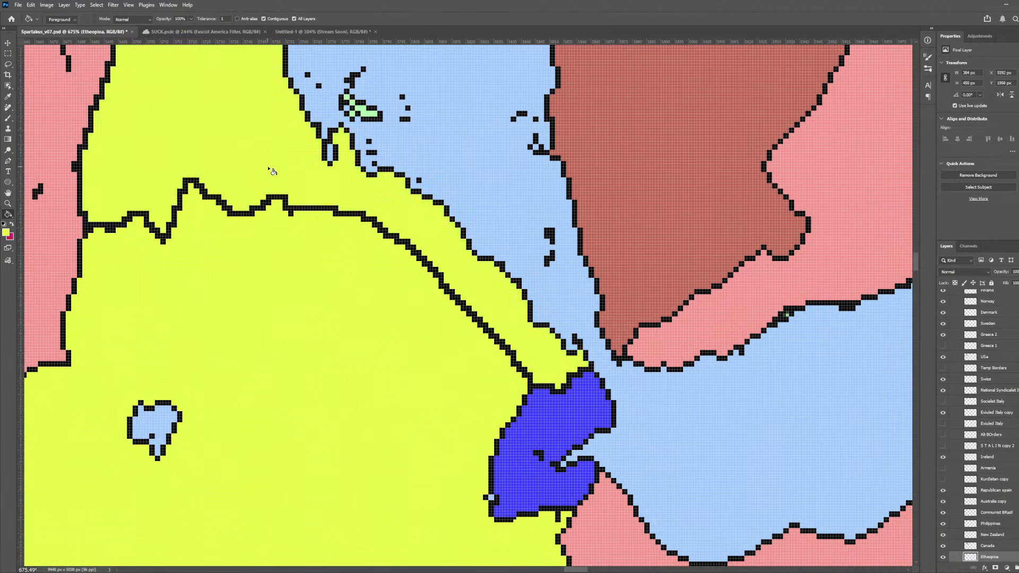
- Recolor the small pale green islands off the Red Sea coast yellow, covering the leftover pixels with the Pencil
scroll(366, 152, up, 2)
scroll(367, 152, up, 1)
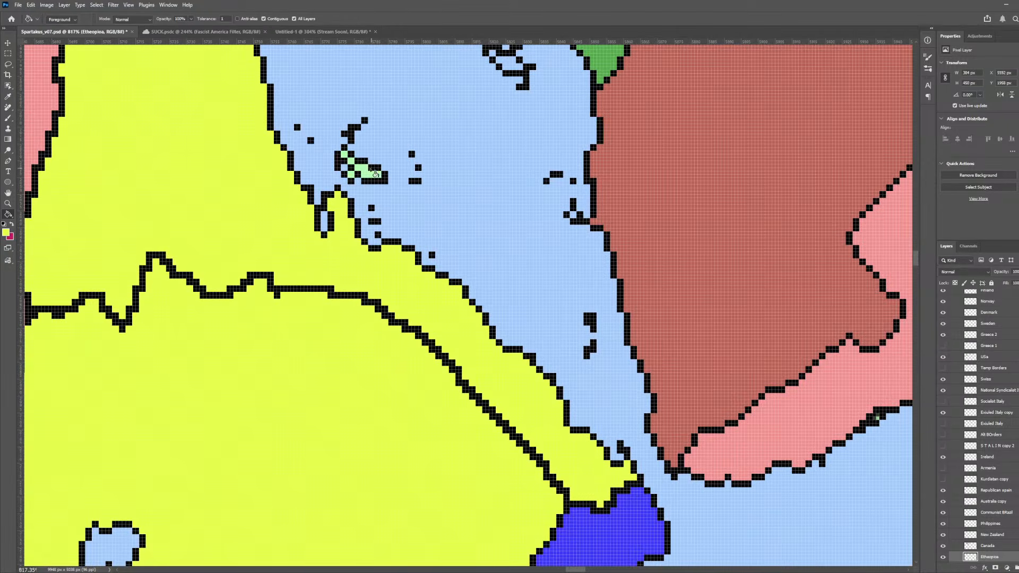
scroll(368, 170, up, 3)
click(358, 181)
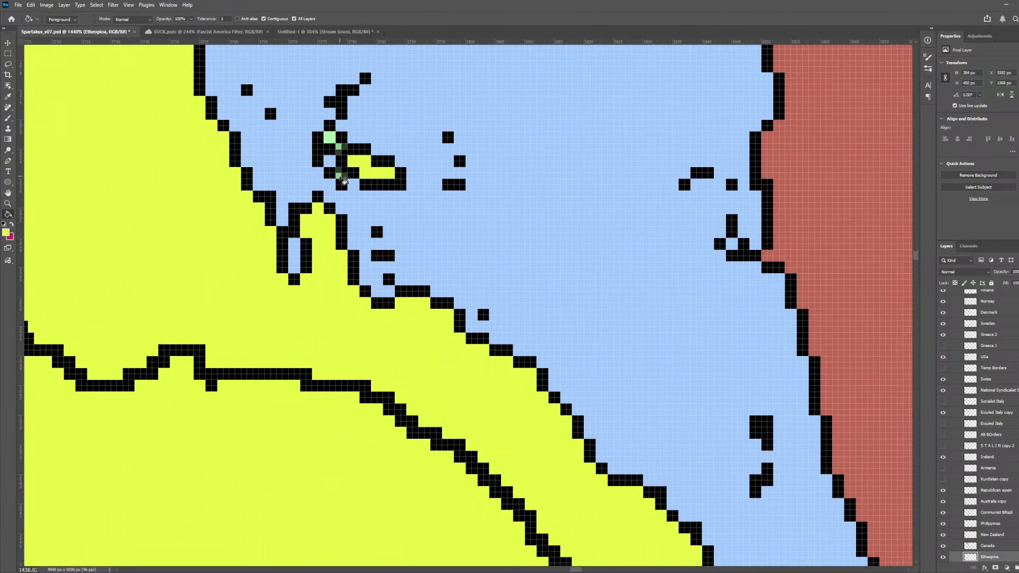
key(b)
click(341, 174)
click(341, 149)
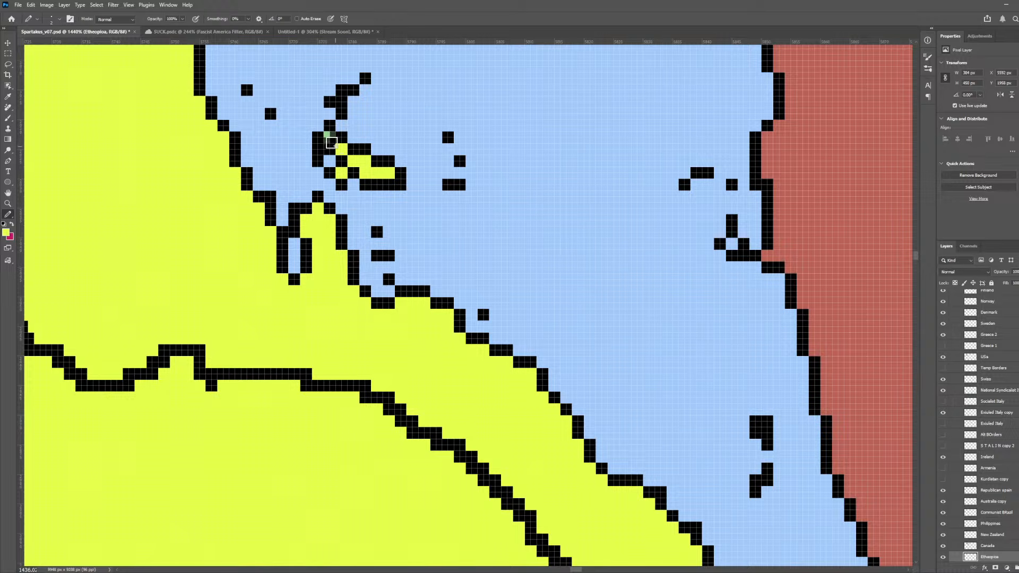
click(330, 138)
- Paint yellow gaps at the western and eastern ends of the black border between Ethiopia and the coastal territory
scroll(316, 289, down, 7)
scroll(154, 346, up, 4)
scroll(167, 347, up, 3)
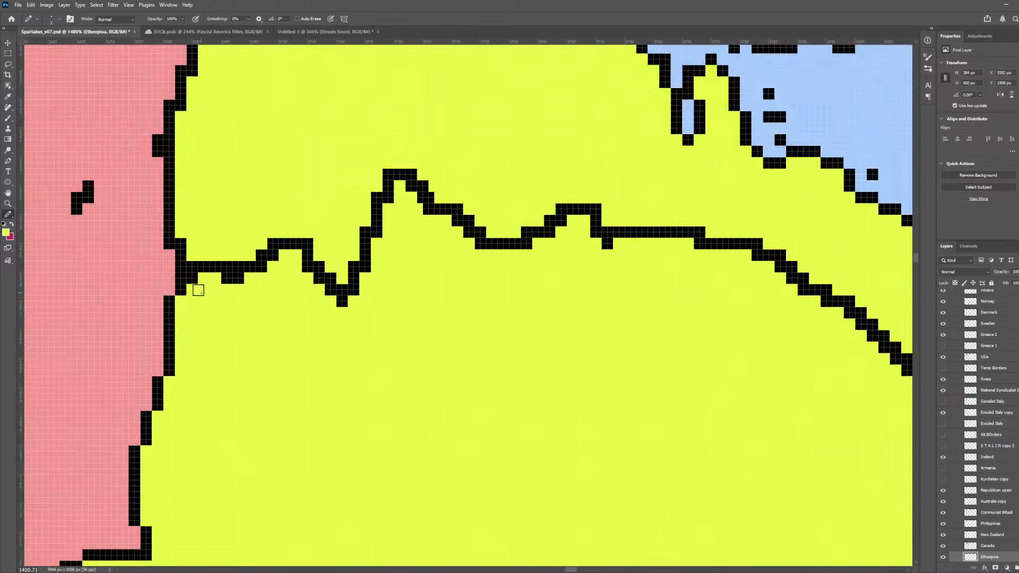
drag(194, 286, 196, 257)
scroll(324, 265, down, 6)
scroll(554, 351, up, 13)
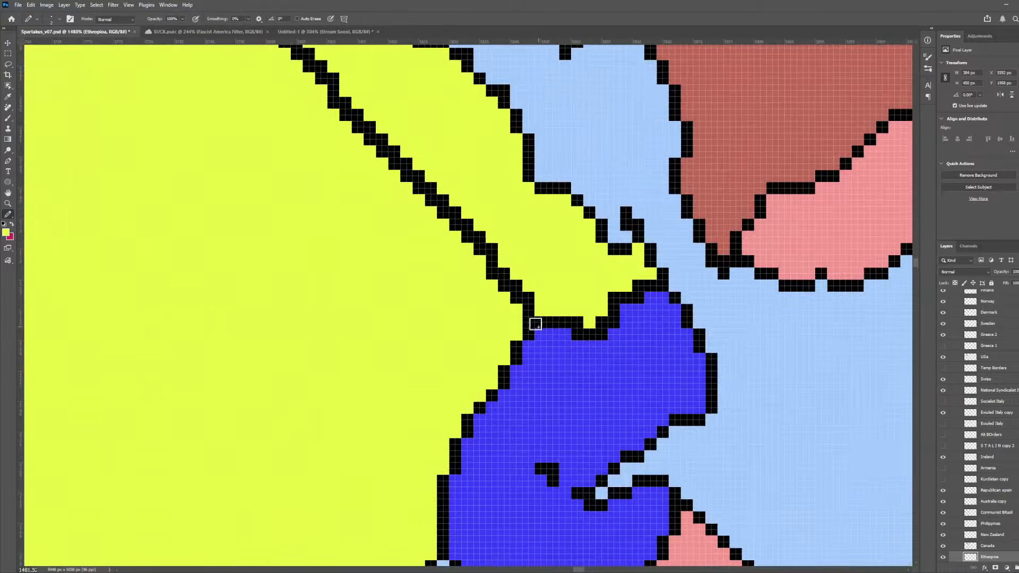
drag(530, 321, 526, 299)
scroll(470, 310, down, 7)
scroll(409, 300, up, 2)
scroll(409, 300, up, 3)
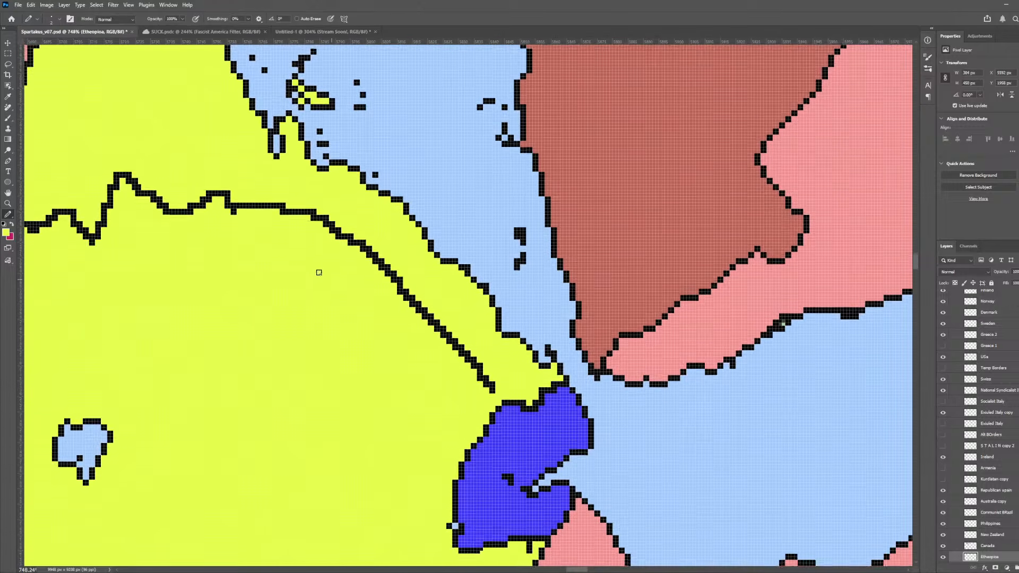
- Enlarge the Pencil tip and paint yellow over the remaining black border between Ethiopia and the coastal territory
key(])
key(])
key(])
key(])
key(])
key(])
drag(221, 237, 243, 243)
scroll(291, 230, down, 2)
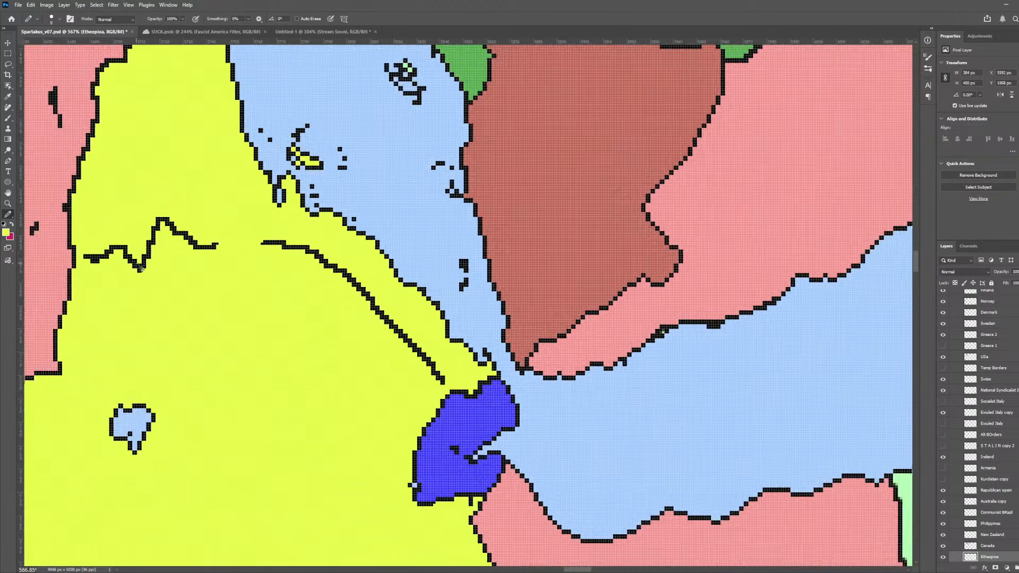
scroll(265, 234, left, 1)
mouse_move(125, 255)
mouse_down()
mouse_move(143, 244)
mouse_move(128, 248)
mouse_move(172, 267)
mouse_move(179, 220)
mouse_move(234, 253)
mouse_move(321, 249)
mouse_move(387, 302)
mouse_move(454, 380)
mouse_move(433, 346)
mouse_up()
- Sample the pink of the territory on the Gulf of Aden coast east of Ethiopia as the fill color
scroll(433, 348, down, 3)
scroll(433, 350, down, 3)
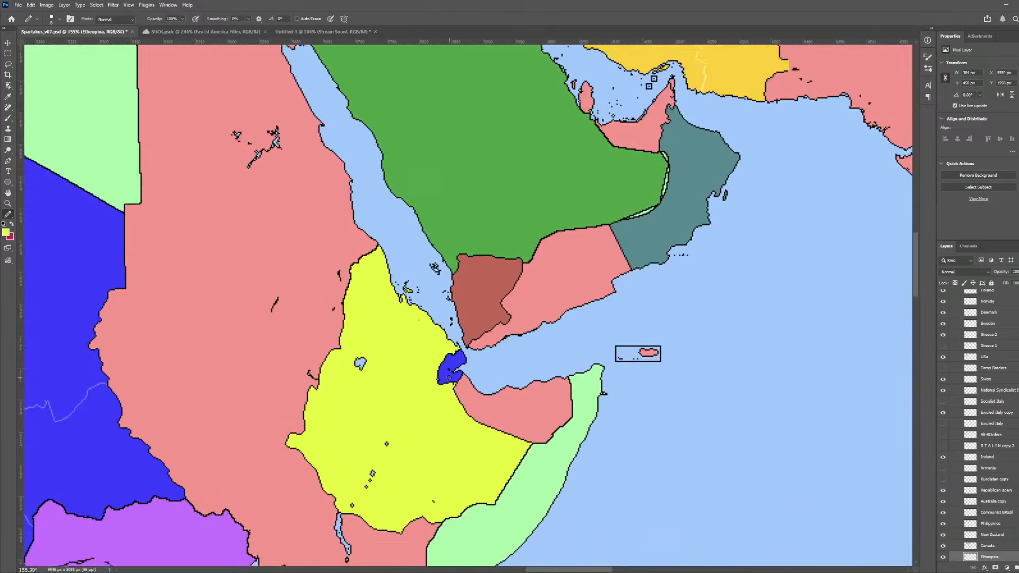
scroll(466, 381, up, 1)
scroll(412, 330, down, 3)
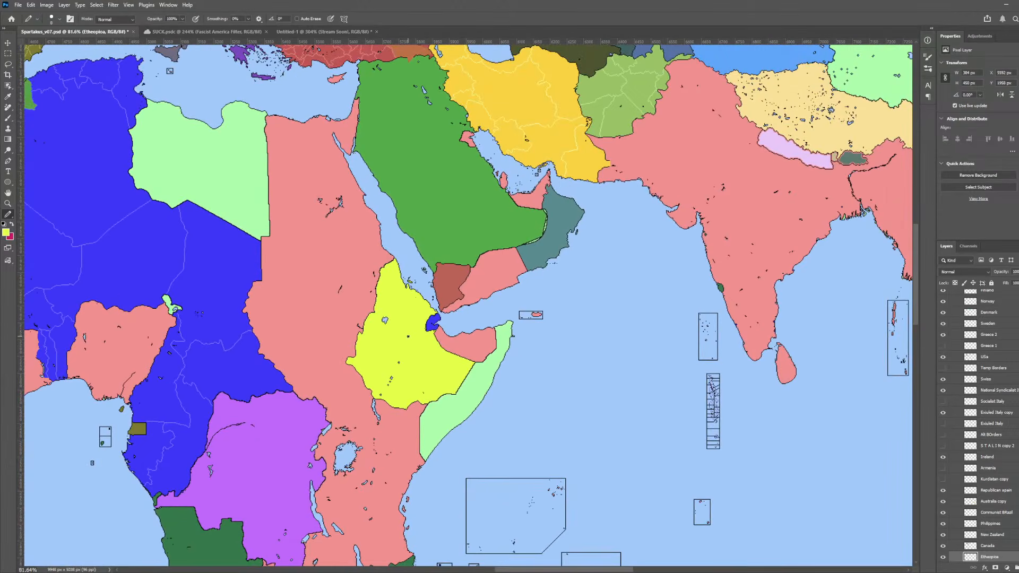
scroll(416, 330, down, 2)
scroll(472, 308, up, 5)
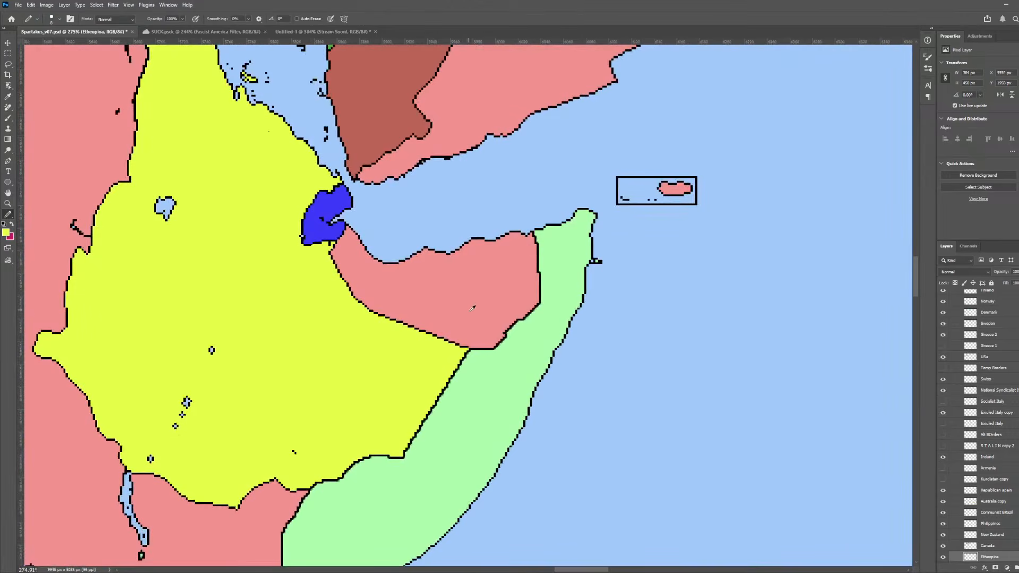
key(g)
alt+click(472, 312)
scroll(472, 312, down, 2)
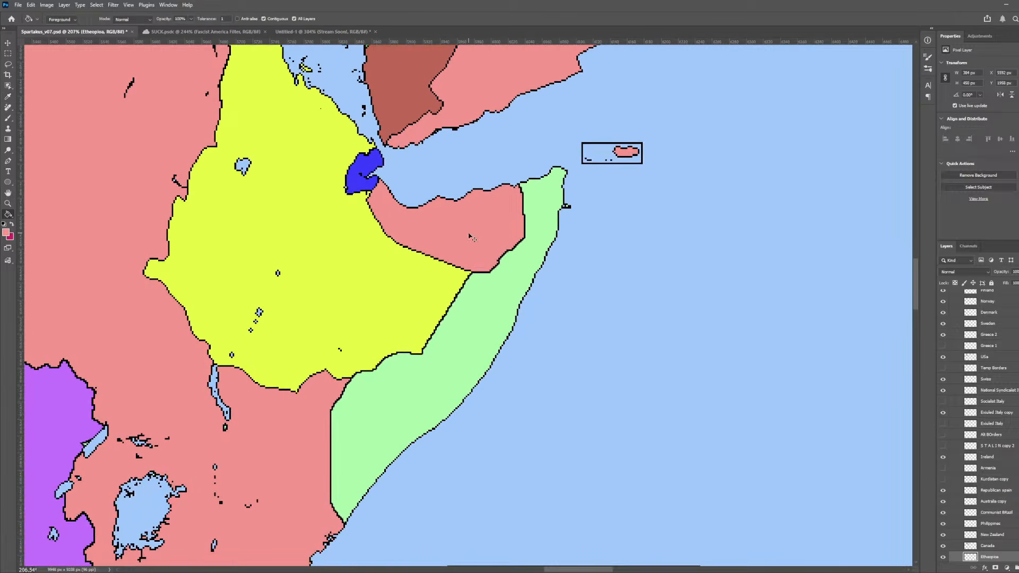
- Add a new layer directly above the Ethiopia layer and name it "British Somalia?"
ctrl+click(512, 259)
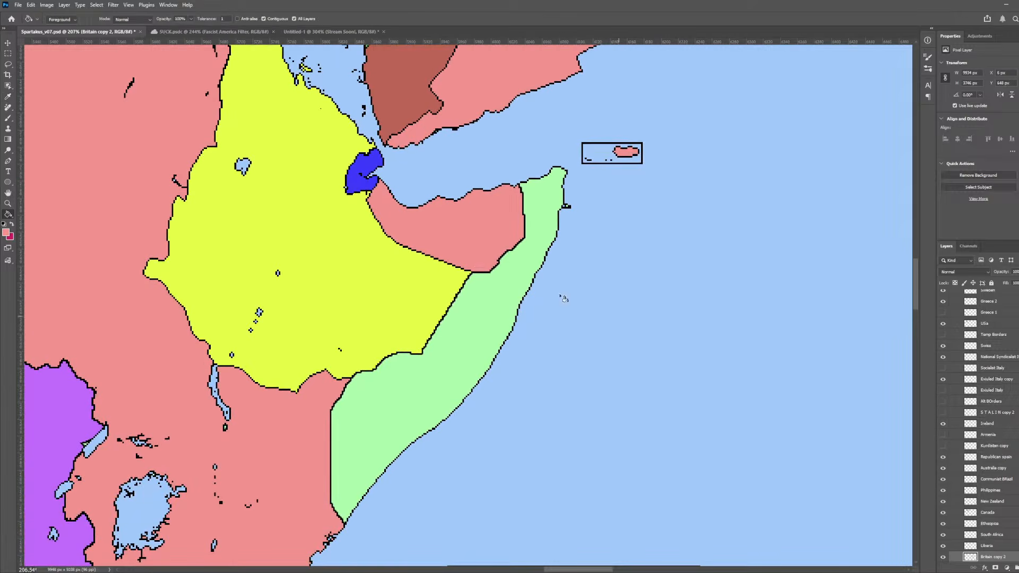
ctrl+click(431, 277)
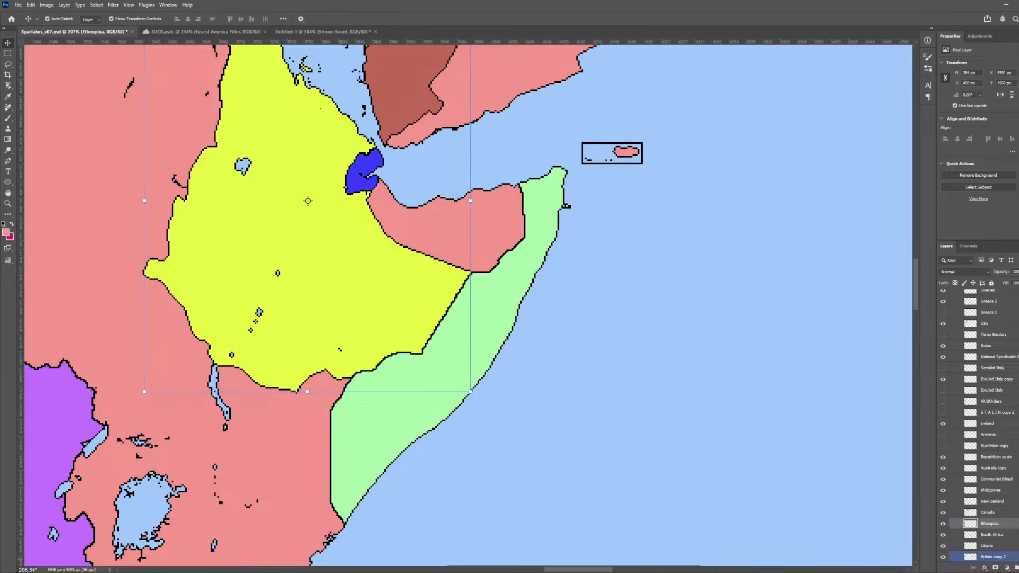
click(1018, 567)
double_click(990, 524)
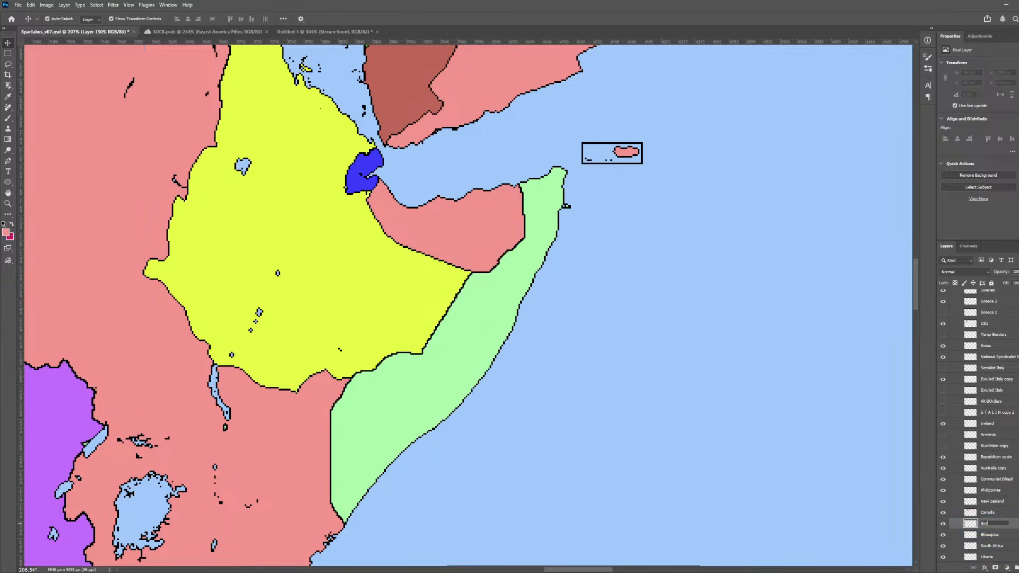
text(British Somalia?)
key(Return)
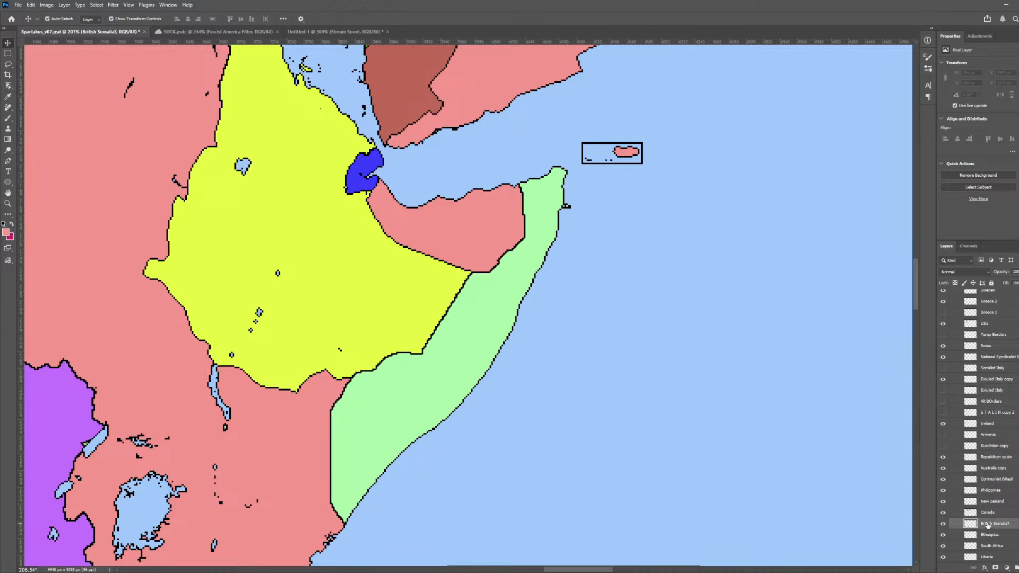
- Using the temporarily shown administrative borders layer, select the Somali coastal region with the Magic Wand at tolerance 220
key(g)
scroll(978, 425, up, 10)
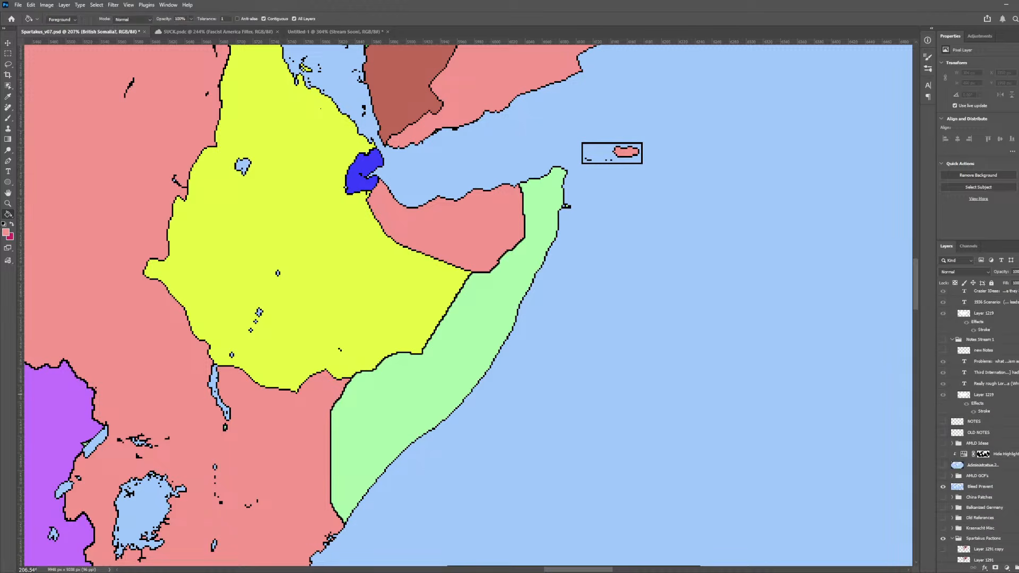
click(943, 466)
key(w)
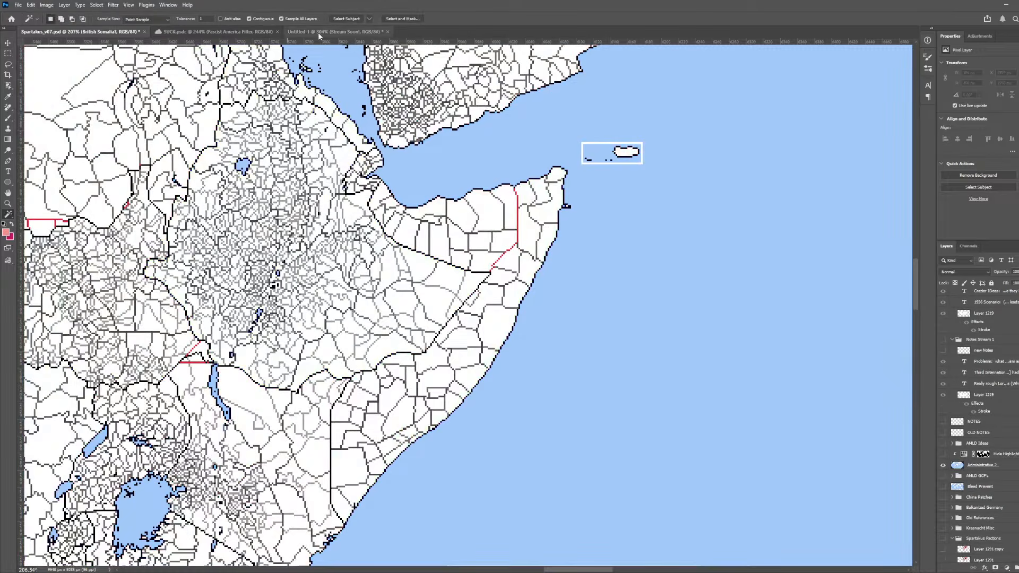
double_click(198, 18)
text(220)
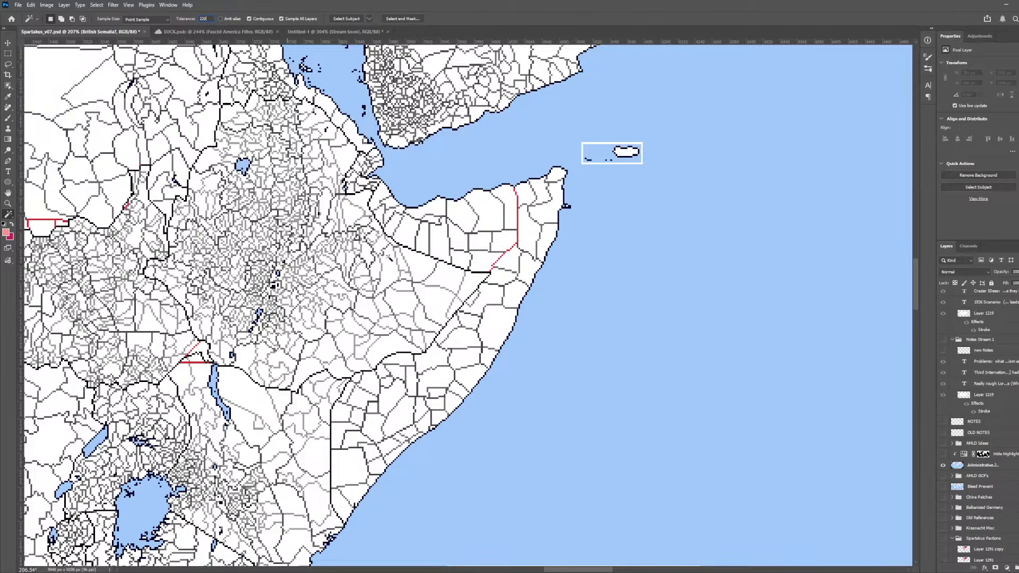
click(940, 465)
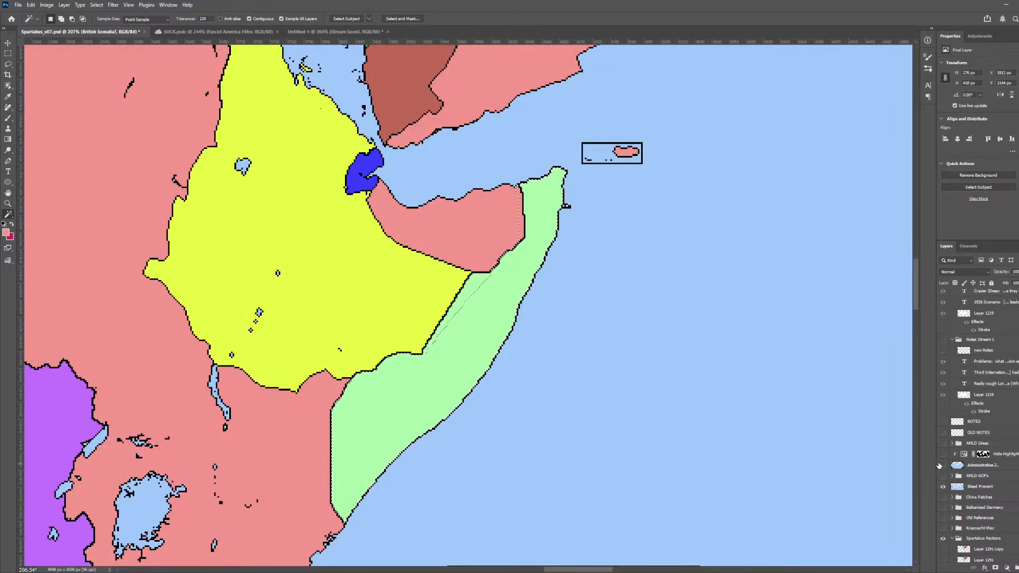
- Enlarge the Pencil tip, paint the selected Somali coastal region pink on the British Somalia? layer, and clear the selection
scroll(507, 308, up, 5)
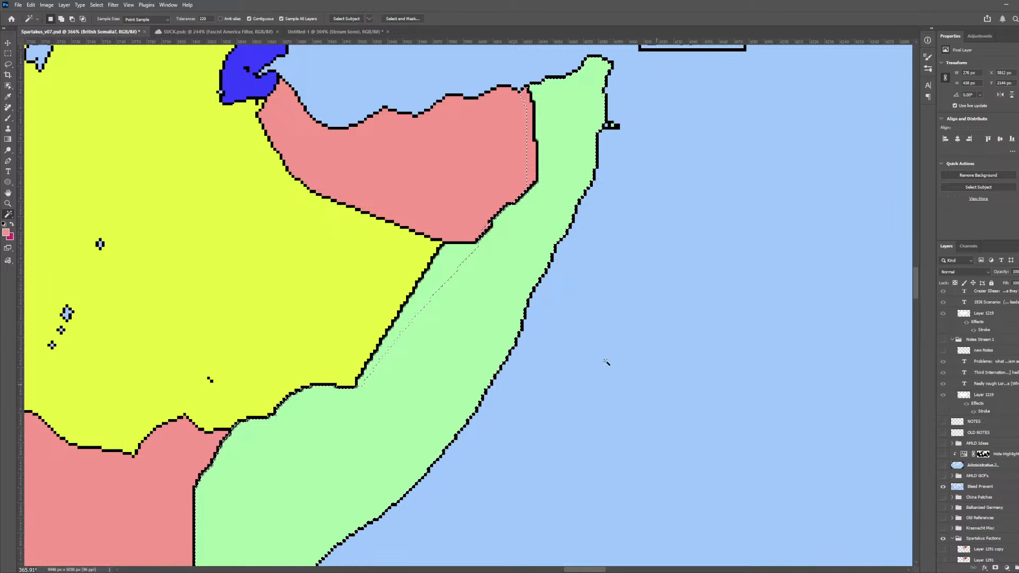
scroll(950, 454, down, 10)
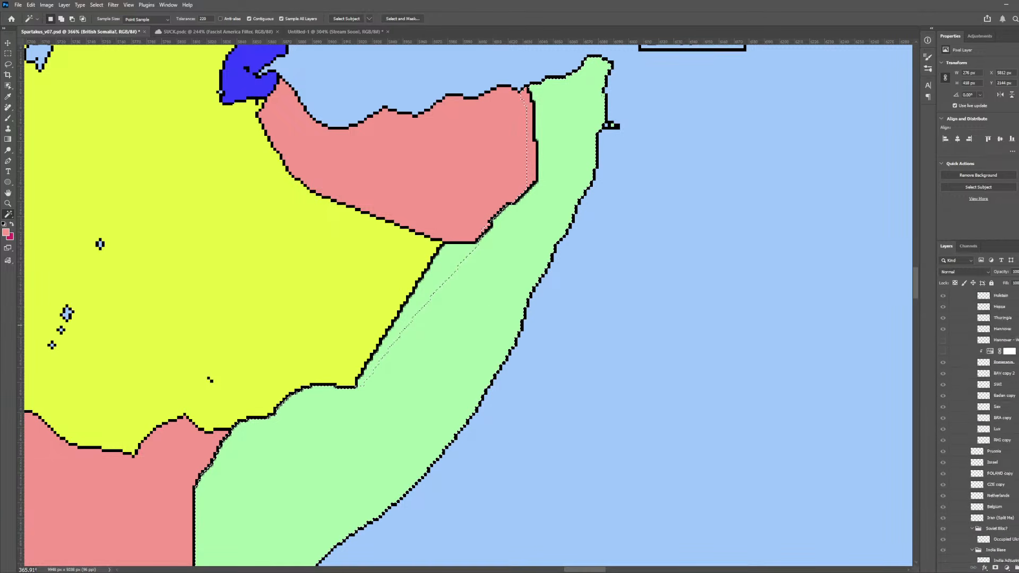
scroll(950, 424, down, 10)
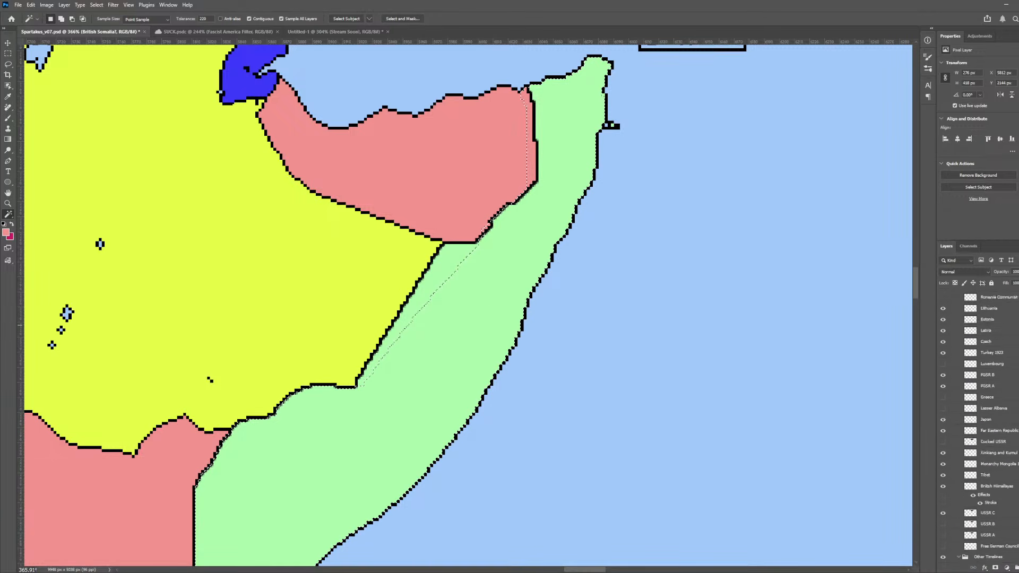
key(b)
scroll(397, 364, down, 6)
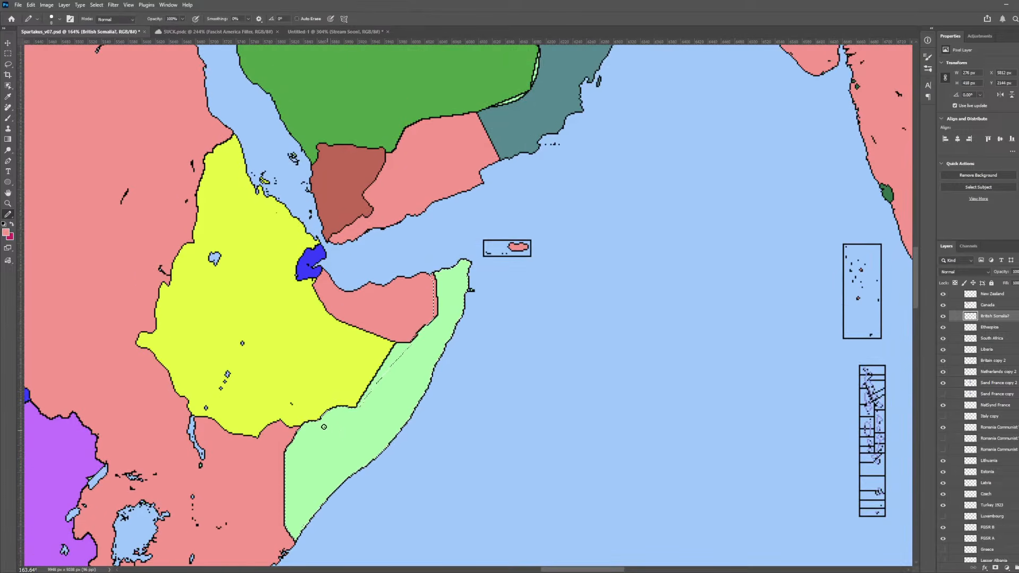
scroll(321, 437, down, 1)
key(bracketright)
key(bracketright)
key(bracketright)
key(bracketright)
key(bracketright)
key(bracketright)
key(bracketright)
key(bracketright)
key(bracketright)
key(bracketright)
key(bracketright)
key(bracketright)
key(bracketright)
key(bracketright)
key(bracketright)
key(bracketright)
key(bracketright)
key(bracketright)
key(bracketright)
key(bracketright)
drag(319, 435, 568, 216)
scroll(423, 327, up, 10)
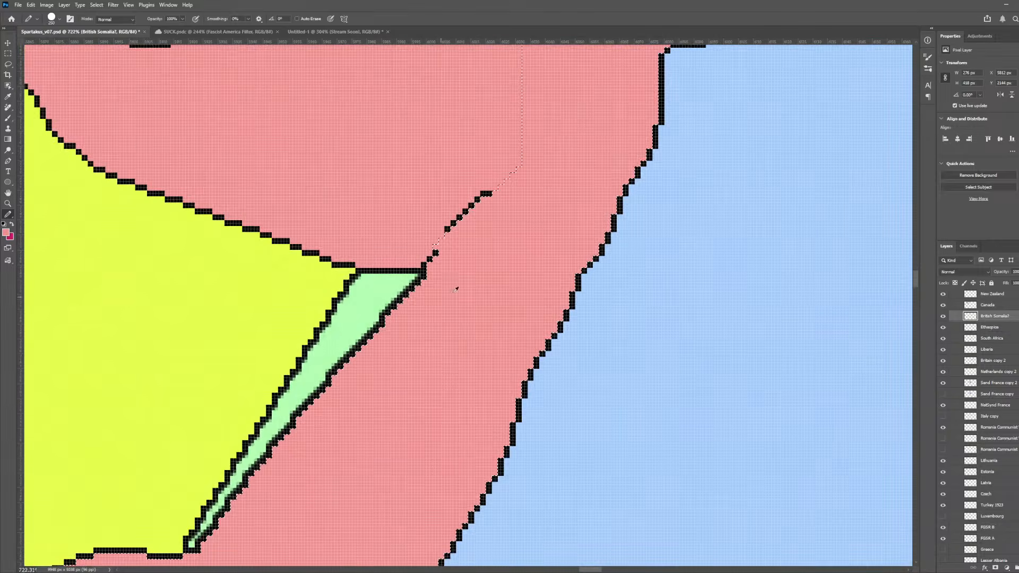
key(w)
key(b)
- Shrink the Pencil tip and paint the southern tip of the pale green sliver beside Ethiopia pink
scroll(465, 351, down, 8)
scroll(317, 459, up, 8)
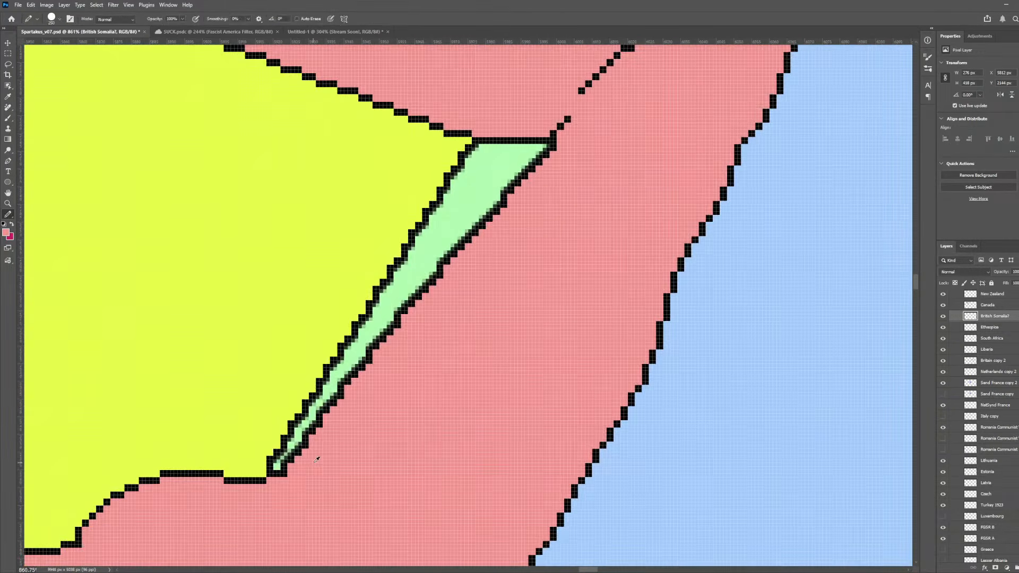
key(bracketleft)
key(bracketleft)
key(bracketleft)
key(bracketleft)
key(bracketleft)
key(bracketleft)
key(bracketleft)
key(bracketleft)
key(bracketleft)
key(bracketleft)
key(bracketleft)
key(bracketleft)
key(bracketleft)
key(bracketleft)
key(bracketleft)
key(bracketleft)
key(bracketleft)
key(bracketleft)
key(bracketleft)
key(bracketleft)
scroll(280, 471, up, 5)
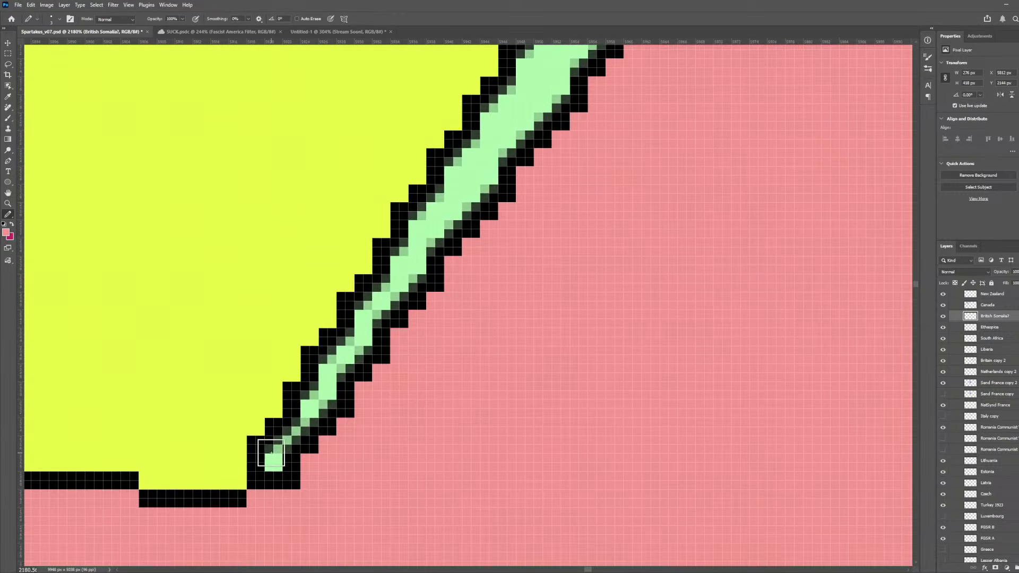
drag(279, 449, 279, 516)
drag(301, 431, 301, 474)
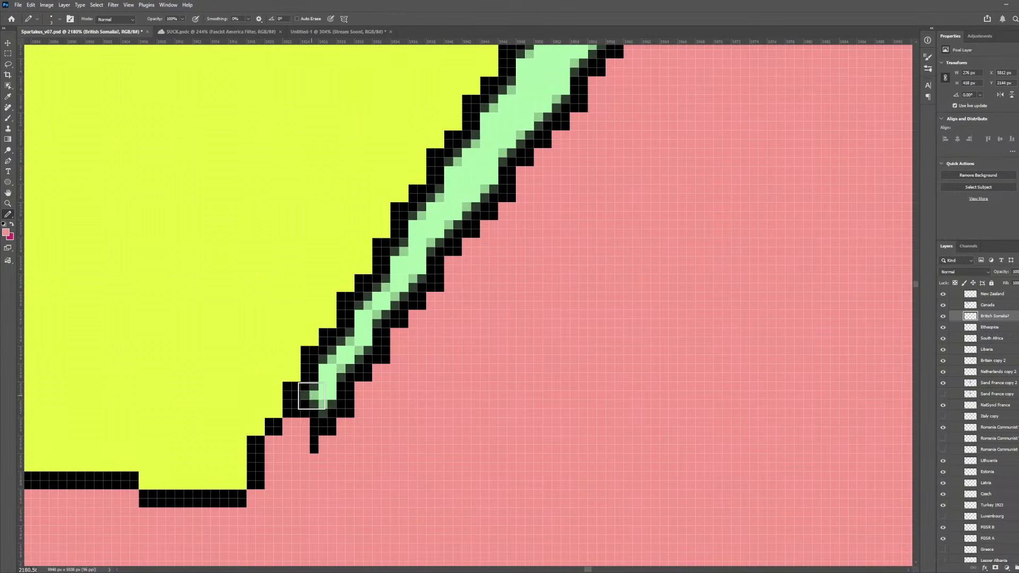
drag(313, 395, 314, 440)
drag(331, 360, 337, 395)
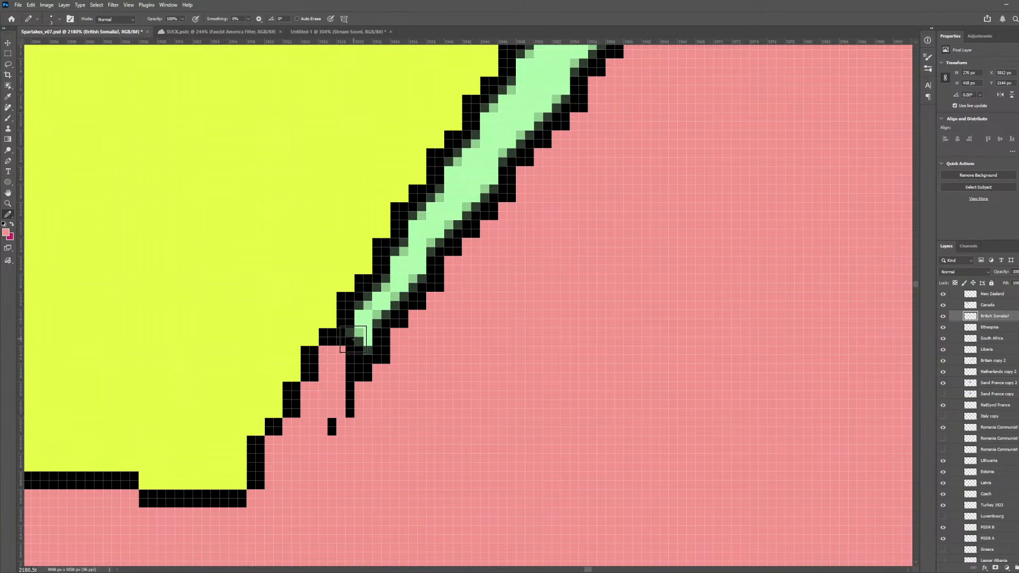
- Extend the pink northeast along the sliver's Ethiopian side, leaving Ethiopia's black border intact
mouse_move(350, 340)
mouse_down()
mouse_move(336, 424)
mouse_move(372, 350)
mouse_move(368, 307)
mouse_up()
click(390, 285)
drag(403, 250, 403, 272)
mouse_move(423, 215)
mouse_down()
mouse_move(422, 243)
mouse_move(441, 226)
mouse_up()
scroll(424, 233, up, 1)
drag(457, 182, 458, 209)
click(477, 165)
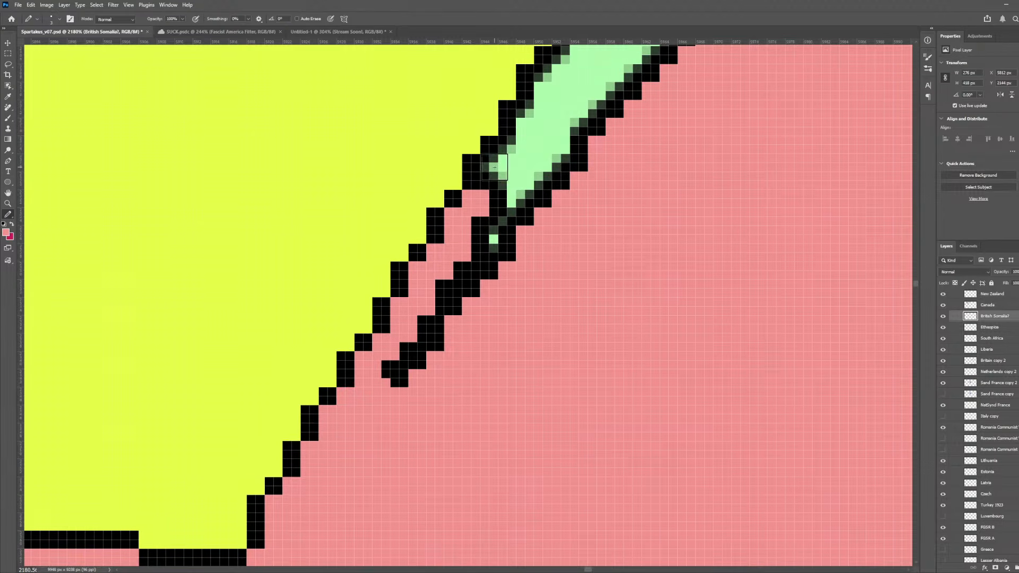
drag(493, 167, 492, 213)
click(513, 150)
- Paint pink over the sliver's lower middle section alongside Ethiopia's border
scroll(540, 170, up, 3)
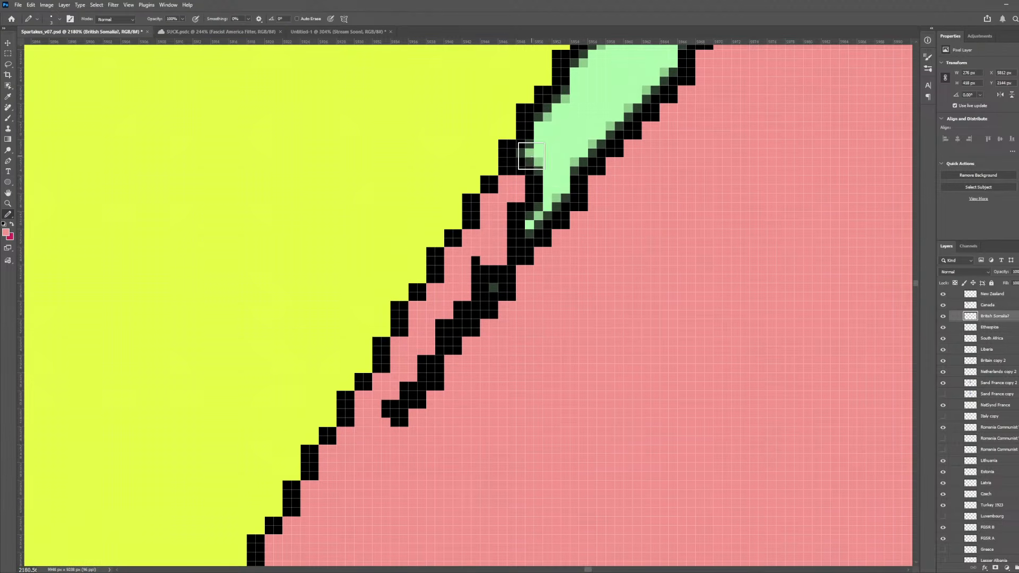
mouse_move(529, 153)
mouse_down()
mouse_move(534, 188)
mouse_move(549, 172)
mouse_move(551, 213)
mouse_up()
scroll(540, 171, up, 3)
scroll(565, 158, up, 1)
click(566, 171)
scroll(585, 151, up, 1)
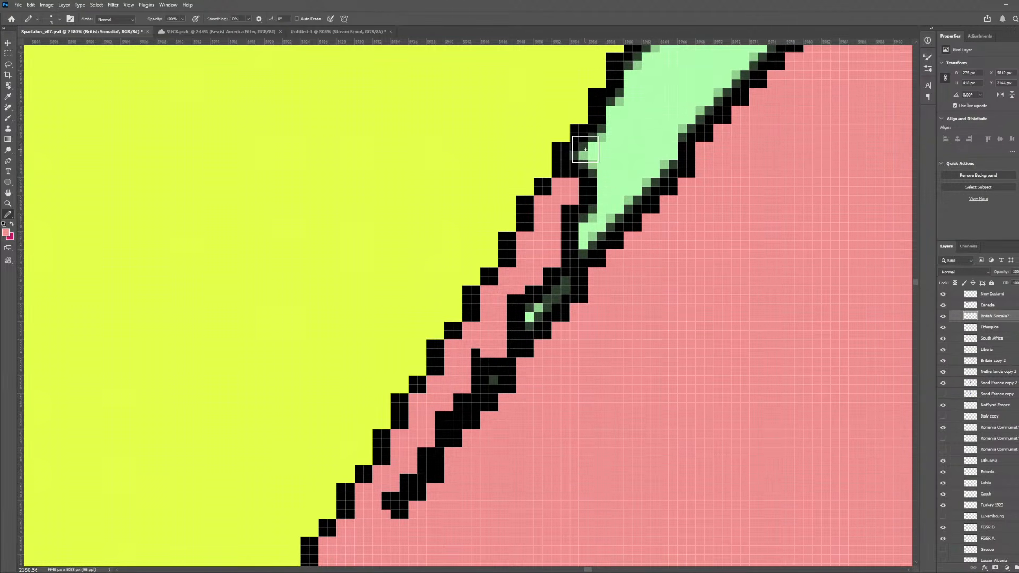
drag(585, 154, 585, 209)
click(600, 137)
scroll(600, 137, down, 10)
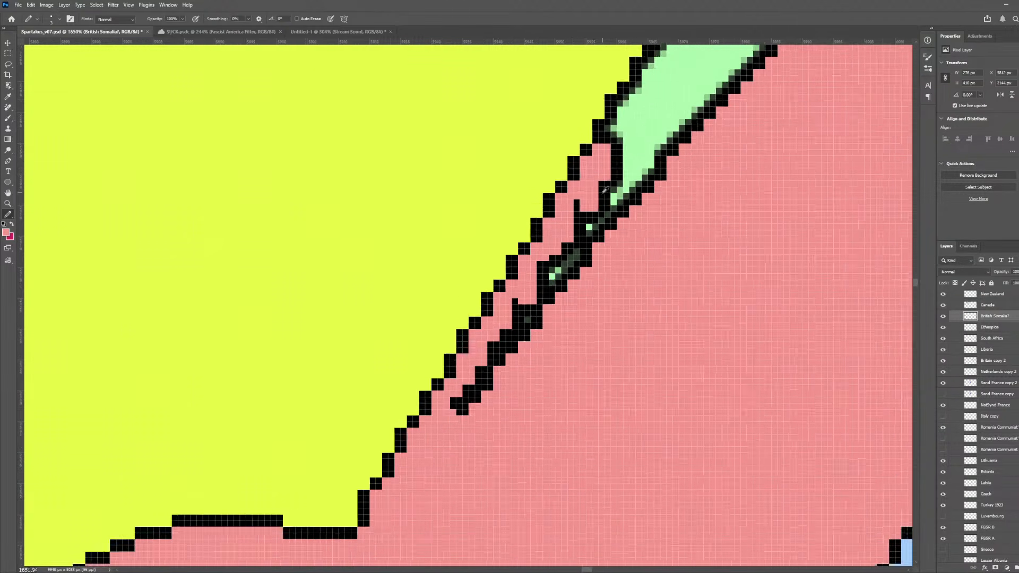
- Paint pink over the leftover diagonal black border segments northeast of the green sliver
scroll(688, 171, up, 1)
scroll(688, 172, up, 5)
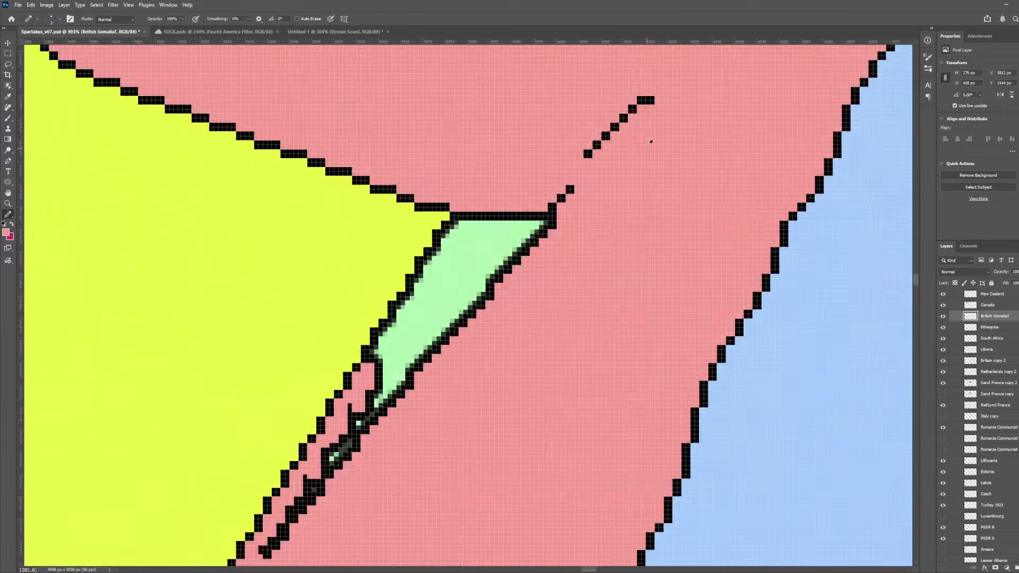
scroll(642, 110, up, 1)
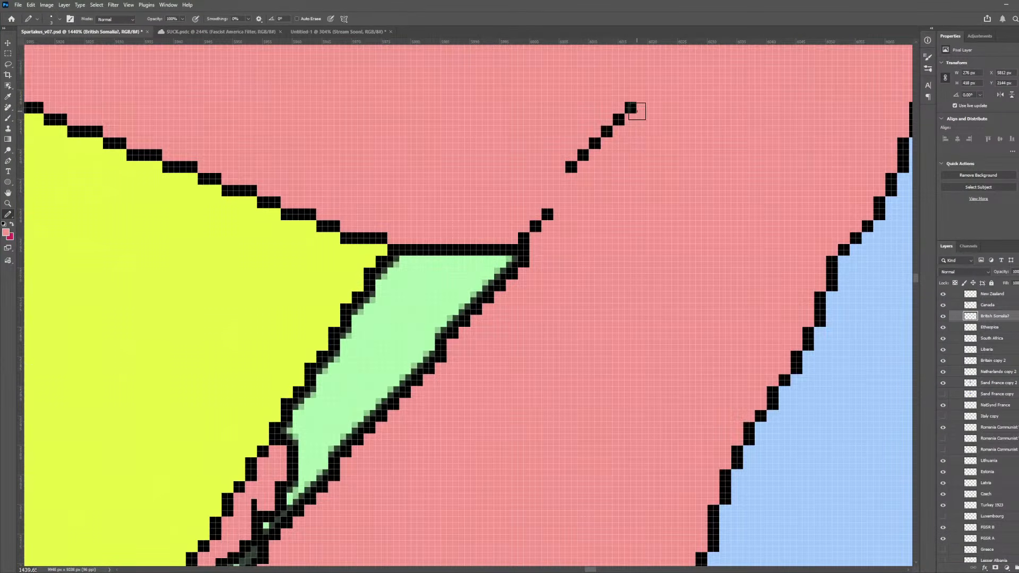
drag(635, 107, 575, 168)
drag(550, 221, 528, 245)
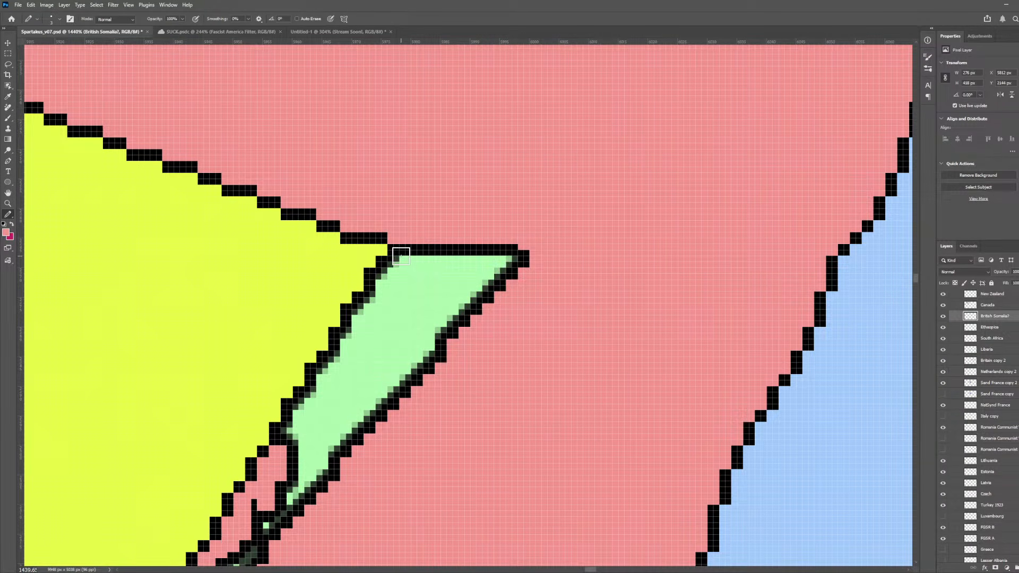
- Paint pink along the green sliver's northern edge and down its upper western side beside Ethiopia's eastern corner
drag(408, 254, 523, 258)
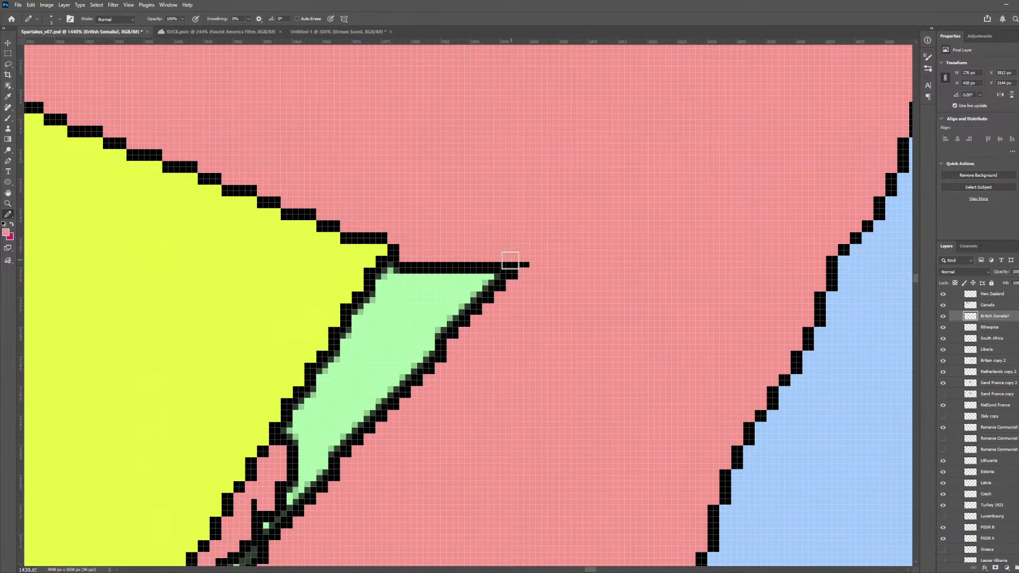
scroll(406, 281, up, 3)
click(390, 254)
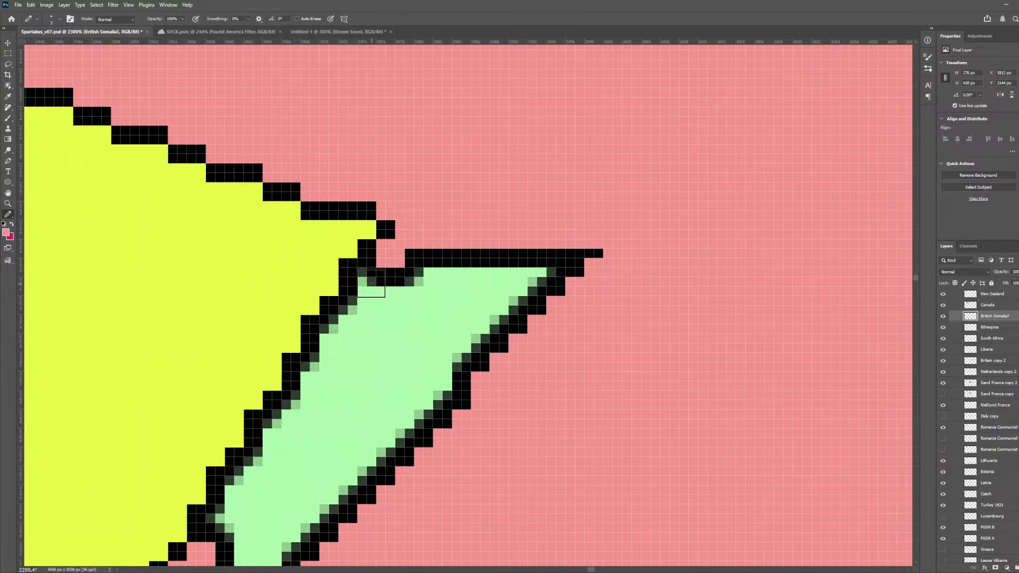
drag(372, 281, 374, 273)
click(354, 312)
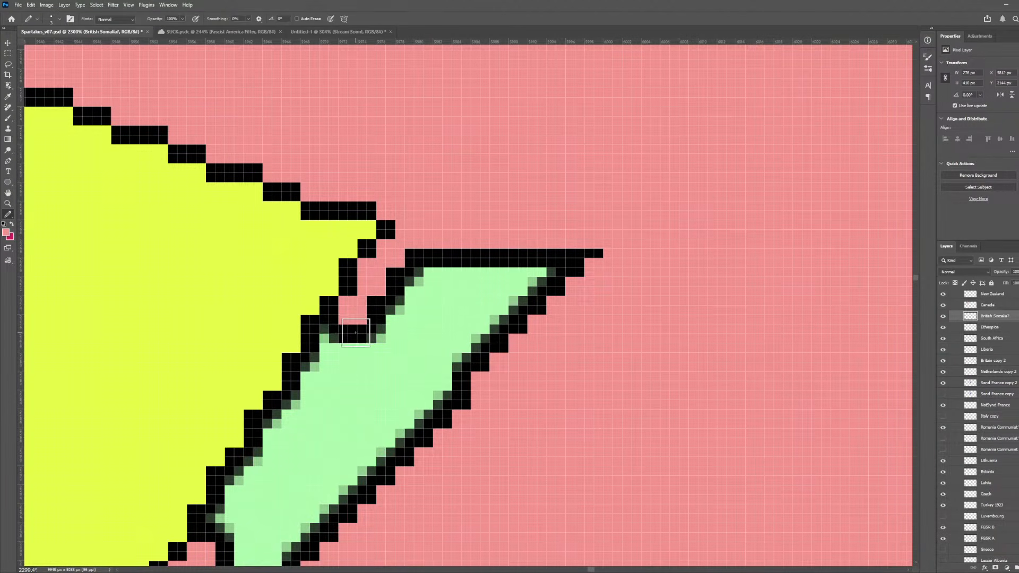
scroll(354, 330, down, 1)
click(334, 303)
click(316, 342)
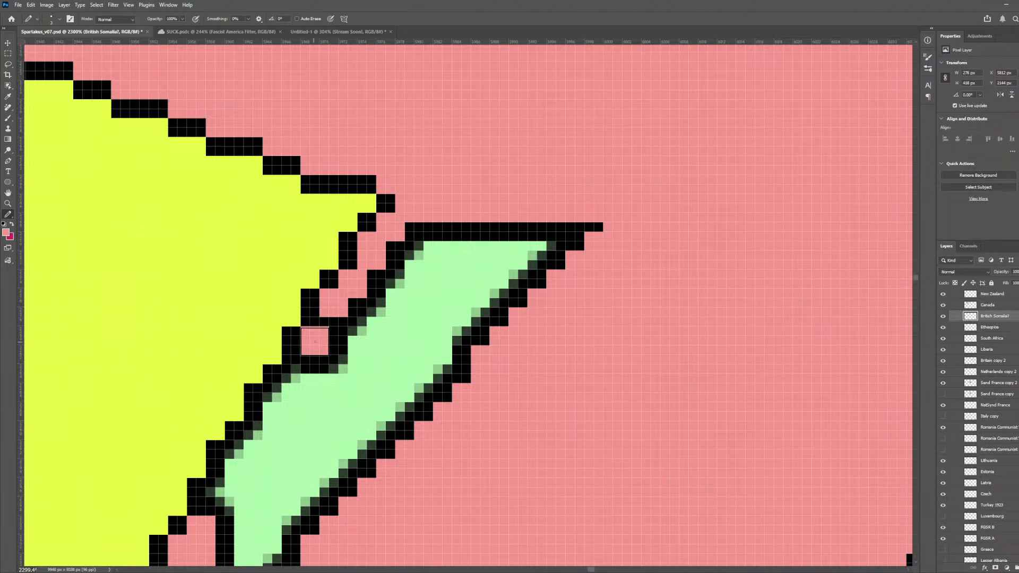
- Paint pink over the green sliver's upper western side, down through its middle bulges toward Ethiopia's border
mouse_move(334, 330)
mouse_down()
mouse_move(315, 368)
mouse_move(295, 332)
mouse_move(321, 335)
mouse_up()
scroll(319, 366, down, 2)
click(297, 331)
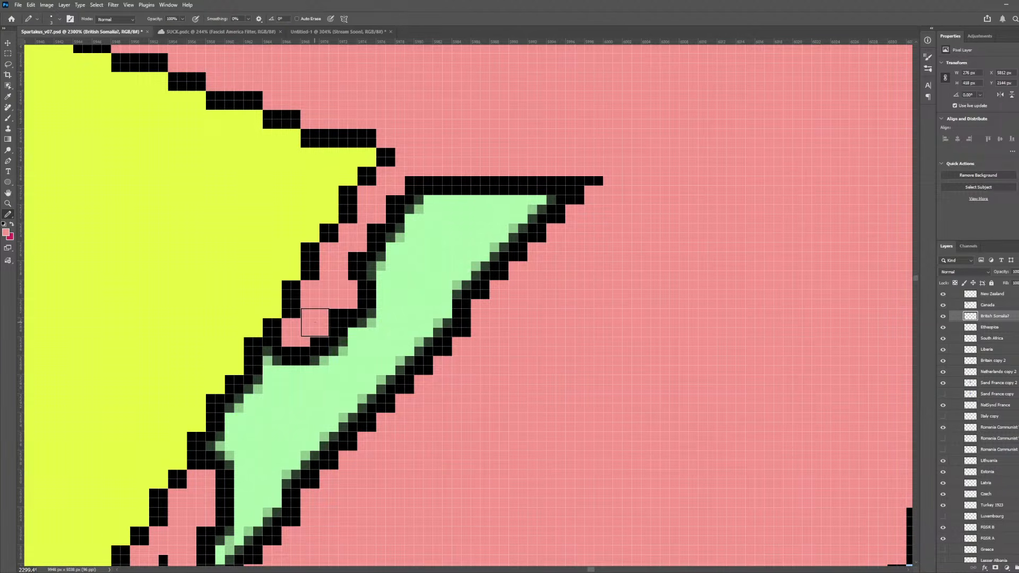
scroll(272, 341, down, 2)
click(256, 359)
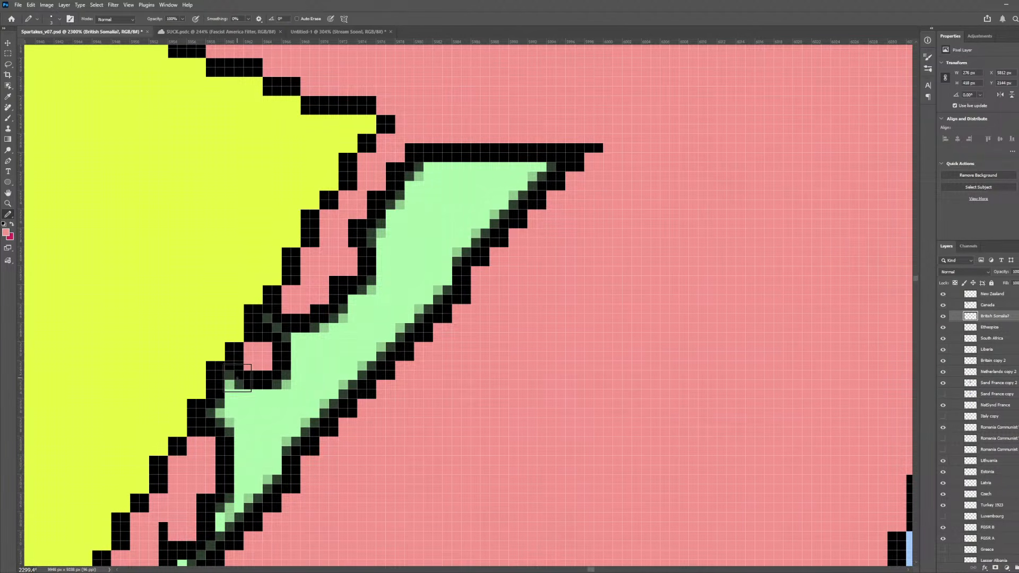
- Continue the pink down the sliver's lower western side and cover the leftover black pixels beside Ethiopia's border
click(239, 375)
click(220, 413)
drag(221, 422, 221, 459)
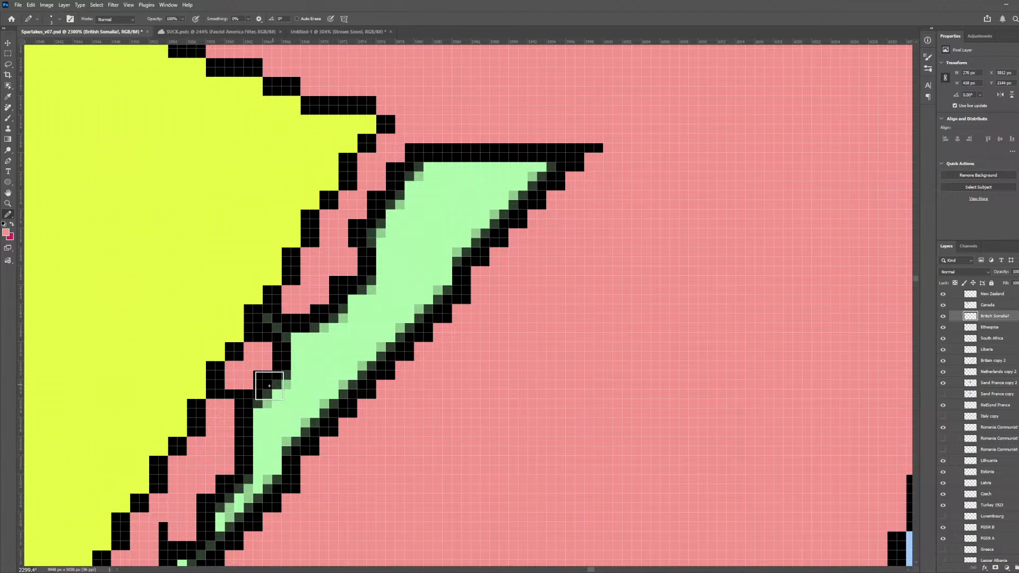
drag(249, 395, 241, 398)
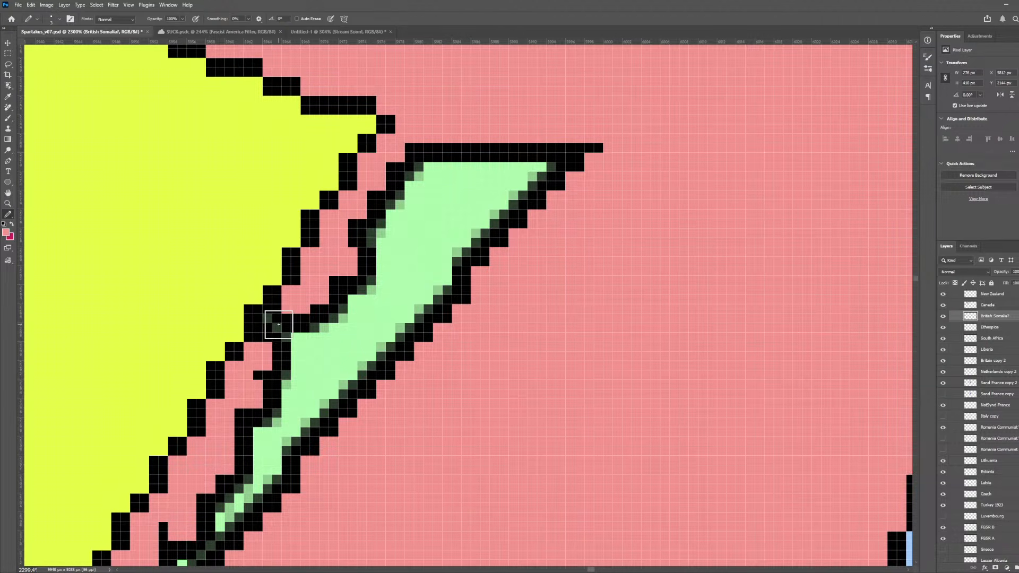
drag(279, 322, 282, 357)
- Paint a pink stroke along the green sliver's flat northern border to thin its top edge
scroll(300, 384, down, 4)
scroll(213, 493, down, 4)
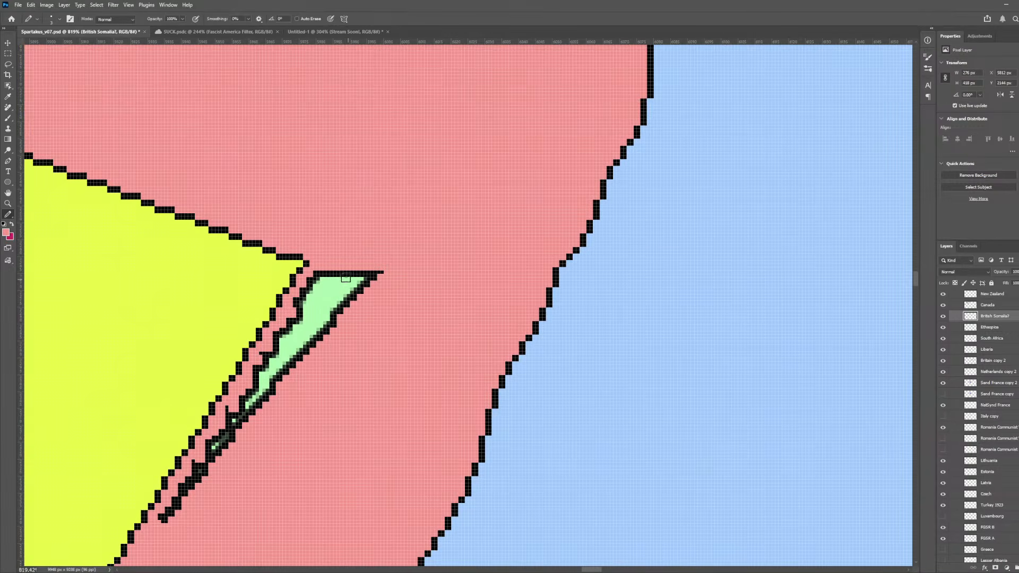
scroll(344, 278, up, 4)
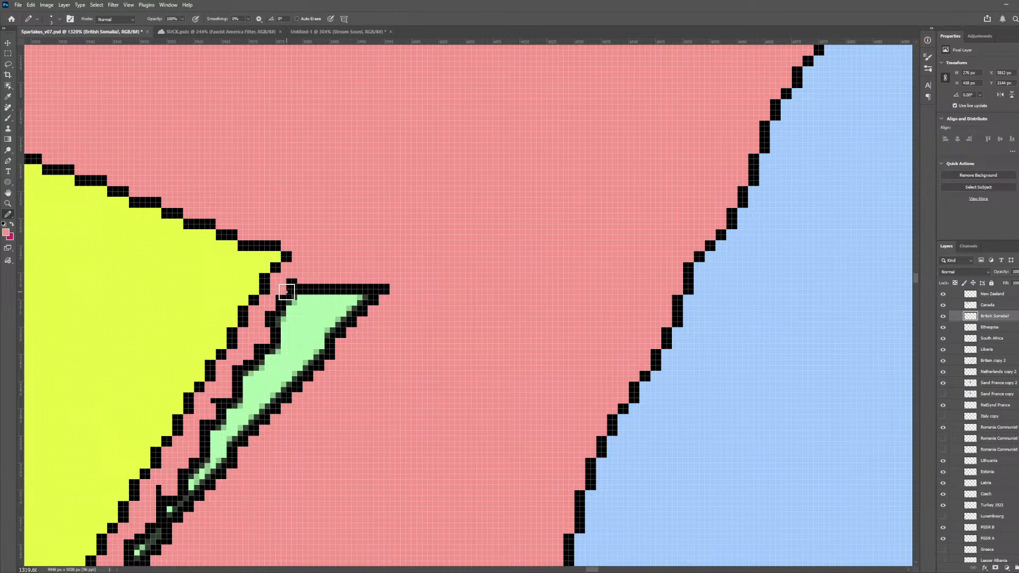
drag(287, 292, 386, 292)
scroll(327, 320, down, 3)
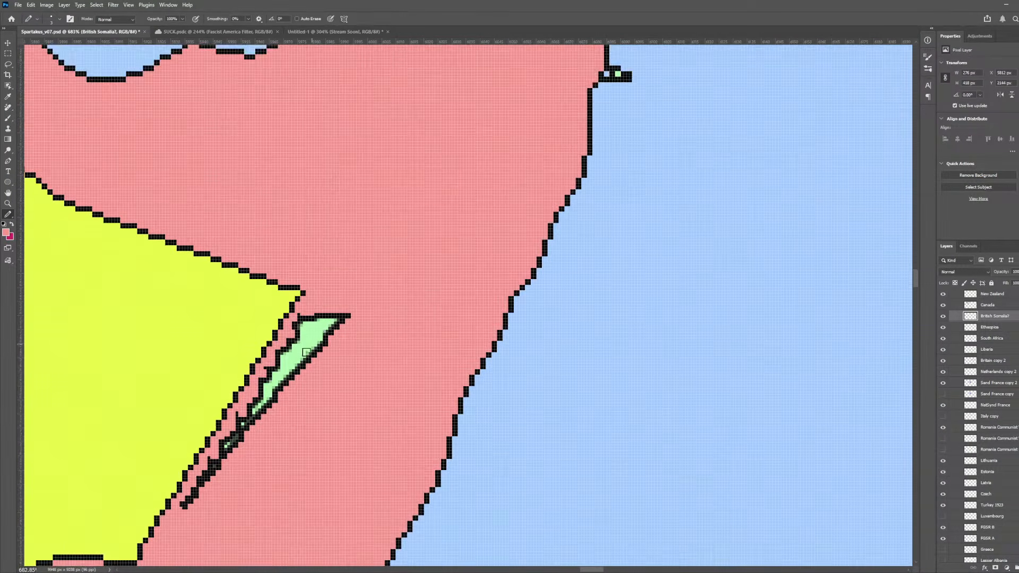
- Enlarge the pencil tip and paint pink over the entire remaining green sliver and its black outline
key(bracketright)
key(bracketright)
key(bracketright)
key(bracketright)
key(bracketright)
key(bracketright)
key(bracketright)
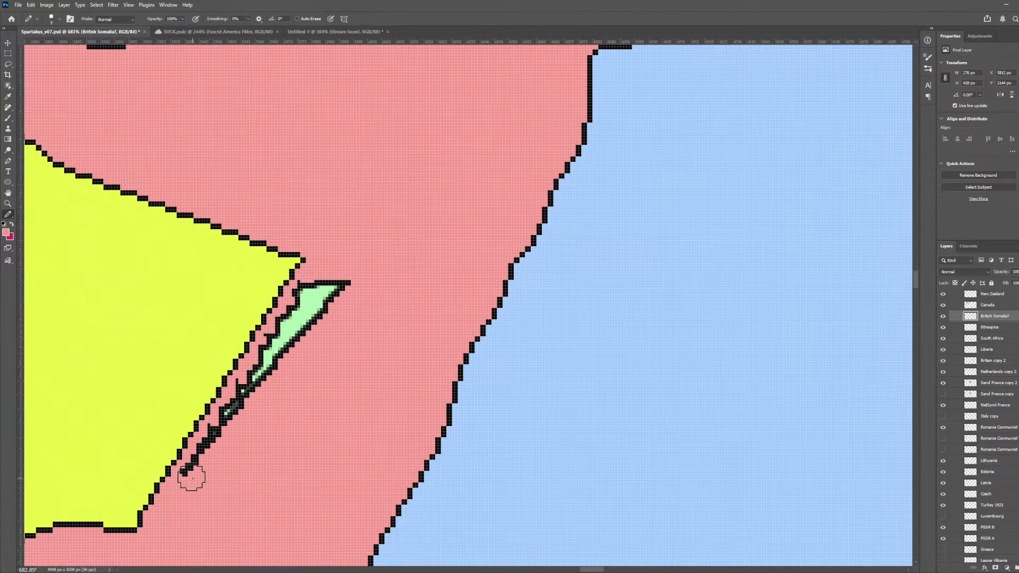
mouse_move(199, 481)
mouse_down()
mouse_move(310, 296)
mouse_move(296, 316)
mouse_move(294, 323)
mouse_move(337, 298)
mouse_up()
- Examine the Horn of Africa at wider scale against the surrounding parts of the world map
scroll(310, 364, down, 12)
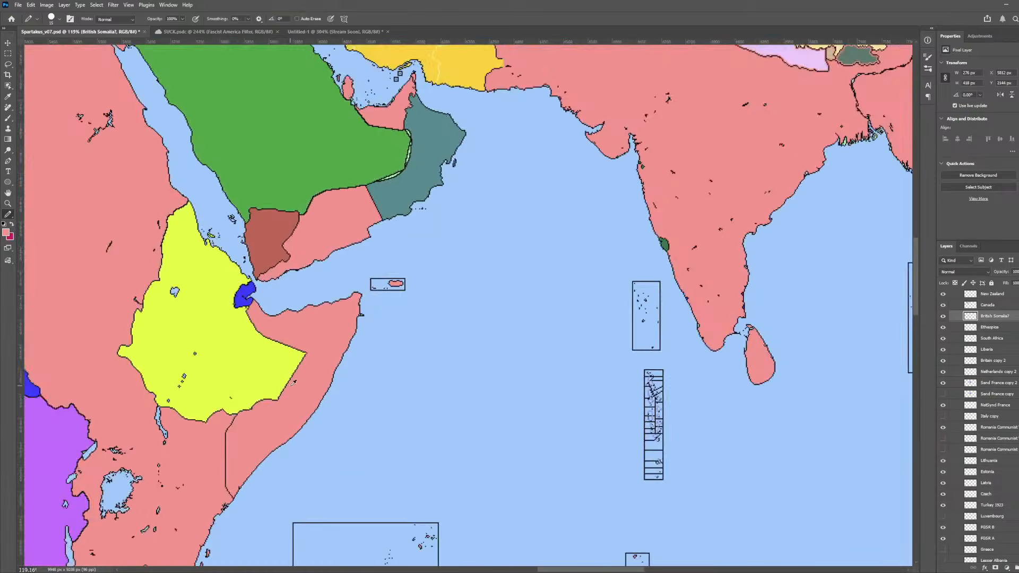
scroll(295, 372, left, 2)
scroll(286, 404, down, 3)
scroll(272, 448, left, 2)
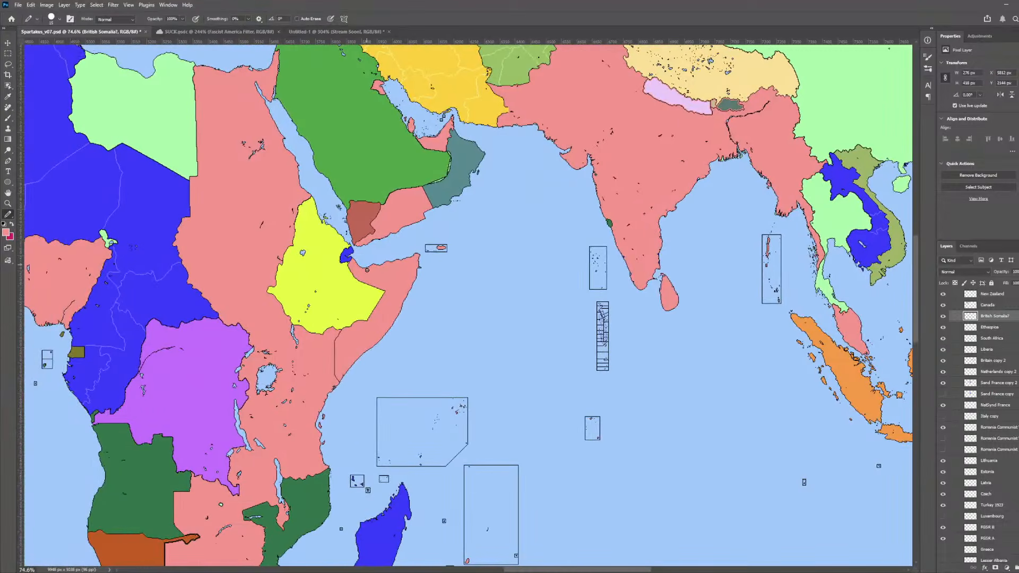
scroll(366, 270, down, 4)
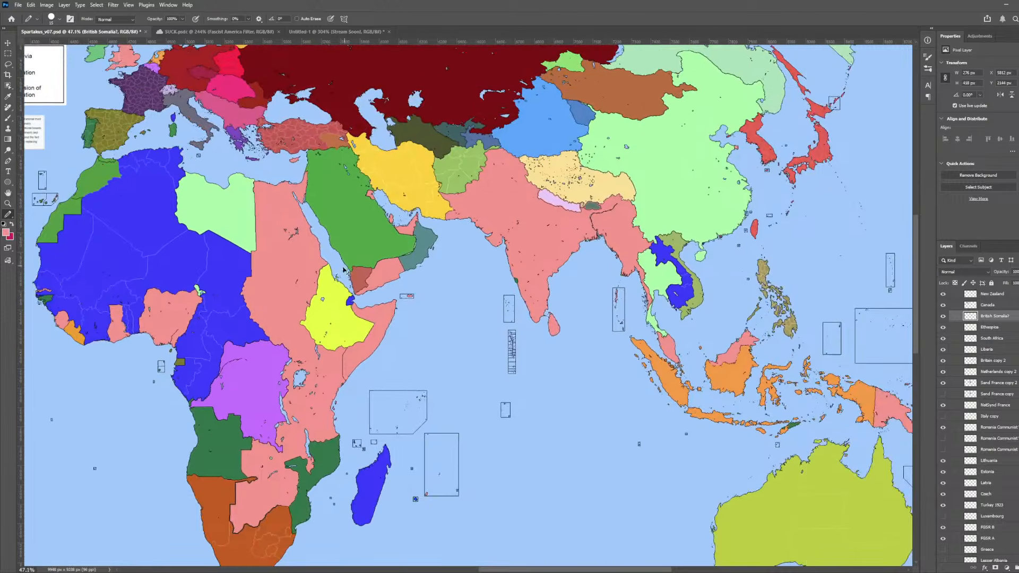
scroll(344, 271, up, 3)
- Review the European and North African countries on the map, including Britain, France, Germany, Russia, Algeria and Morocco
key(v)
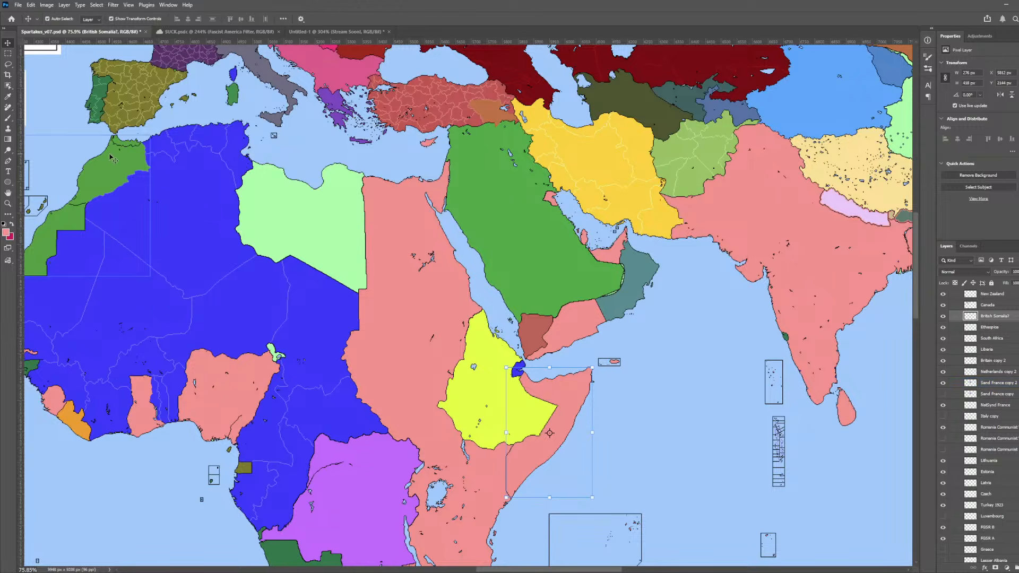
scroll(151, 159, up, 5)
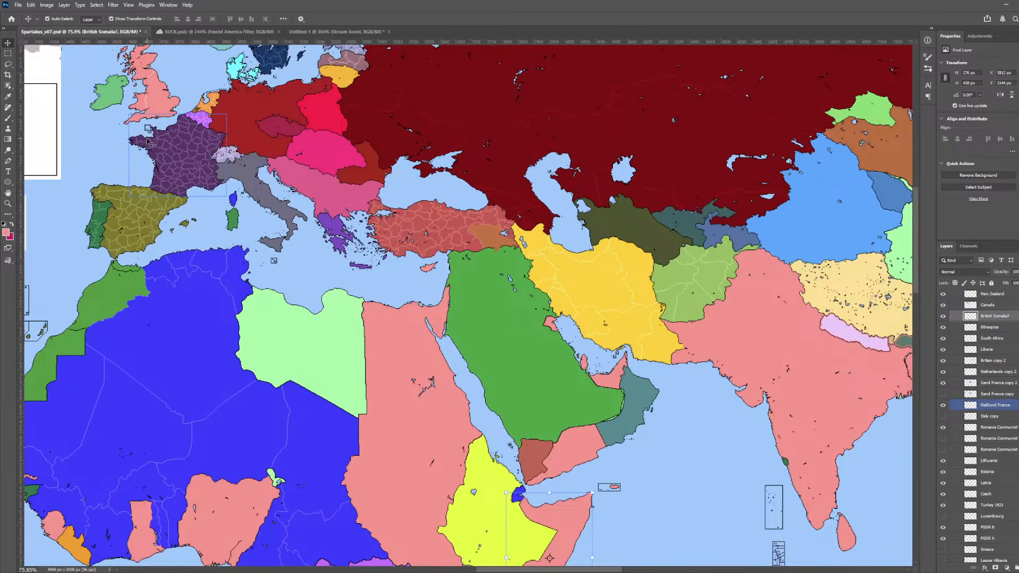
click(152, 109)
scroll(152, 121, up, 1)
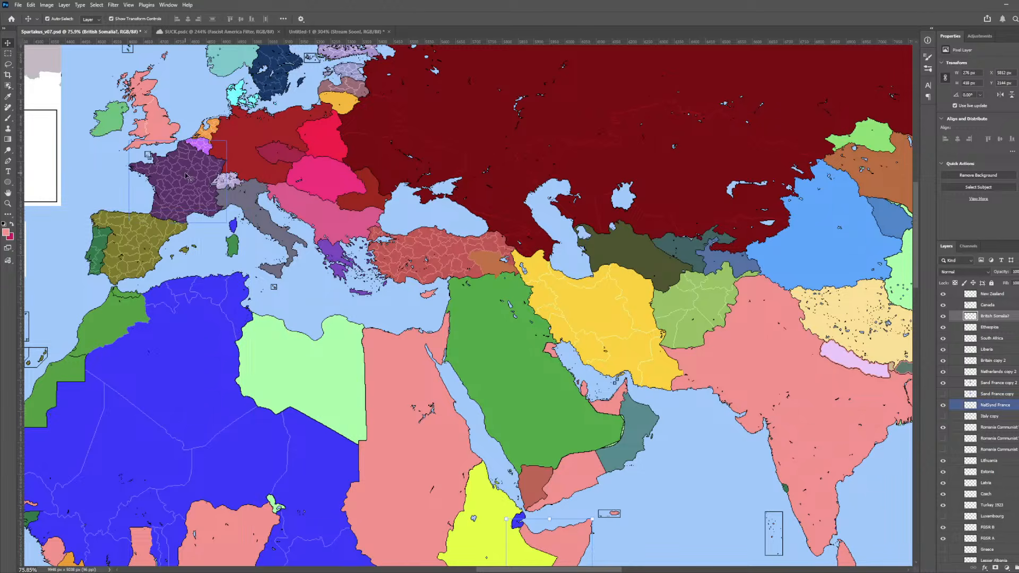
scroll(197, 187, up, 2)
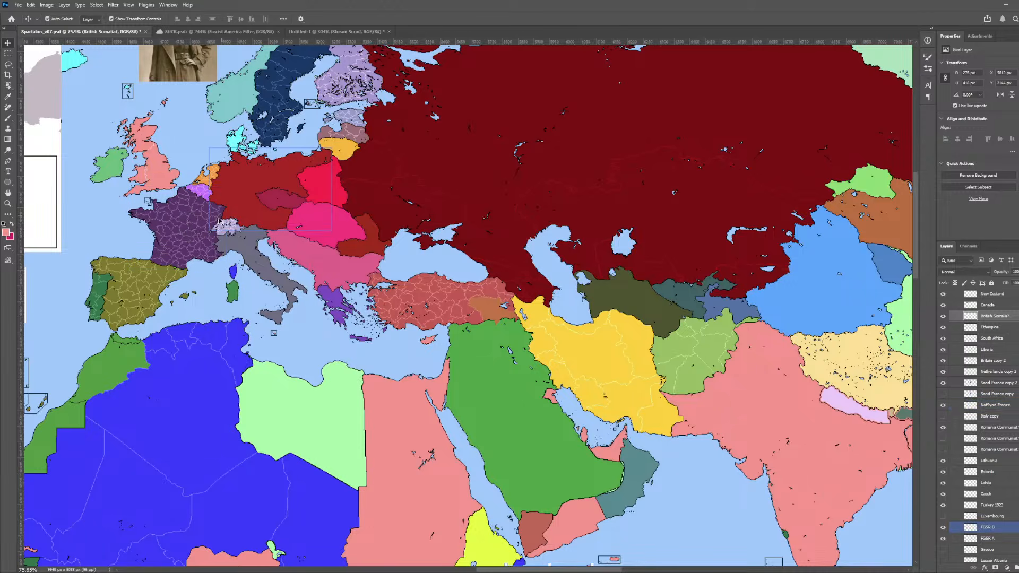
click(284, 170)
click(472, 103)
scroll(480, 149, up, 1)
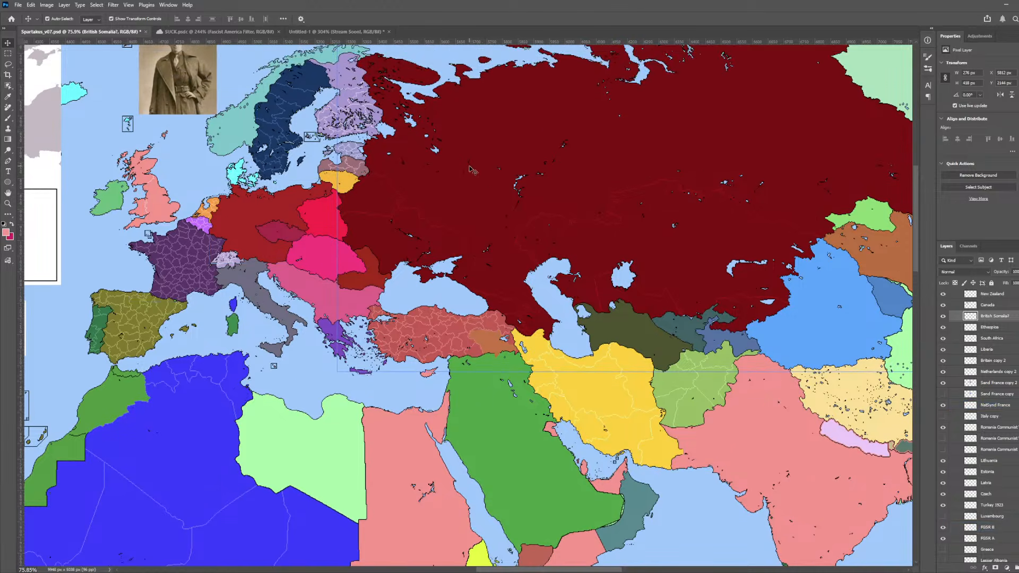
click(268, 220)
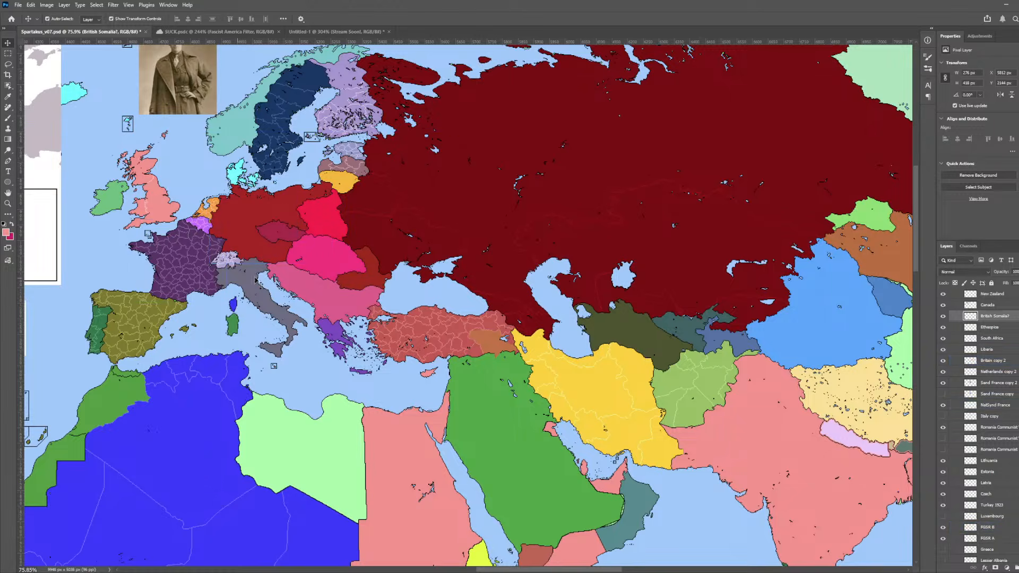
click(152, 210)
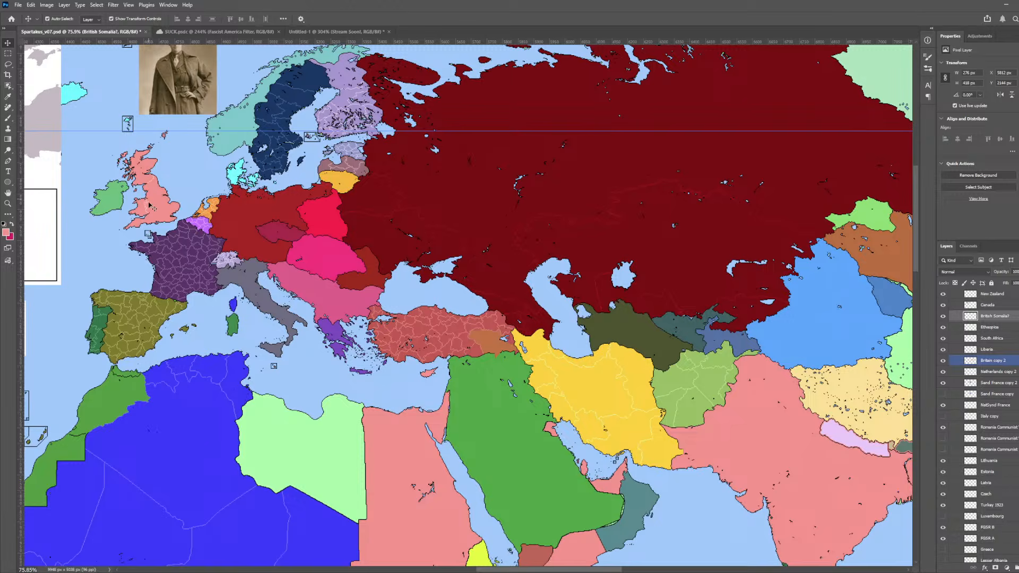
scroll(149, 207, up, 1)
click(198, 292)
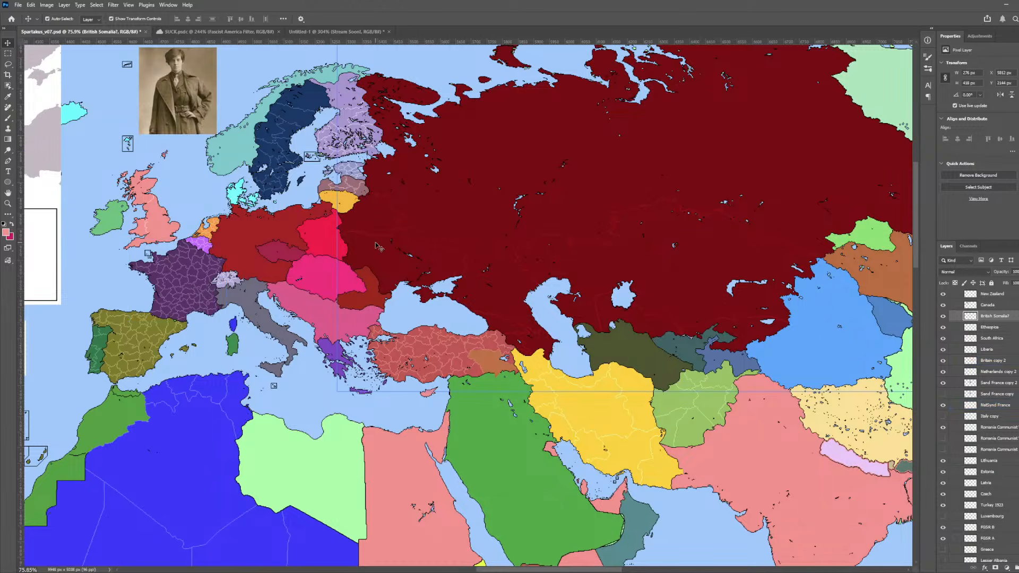
scroll(238, 276, down, 1)
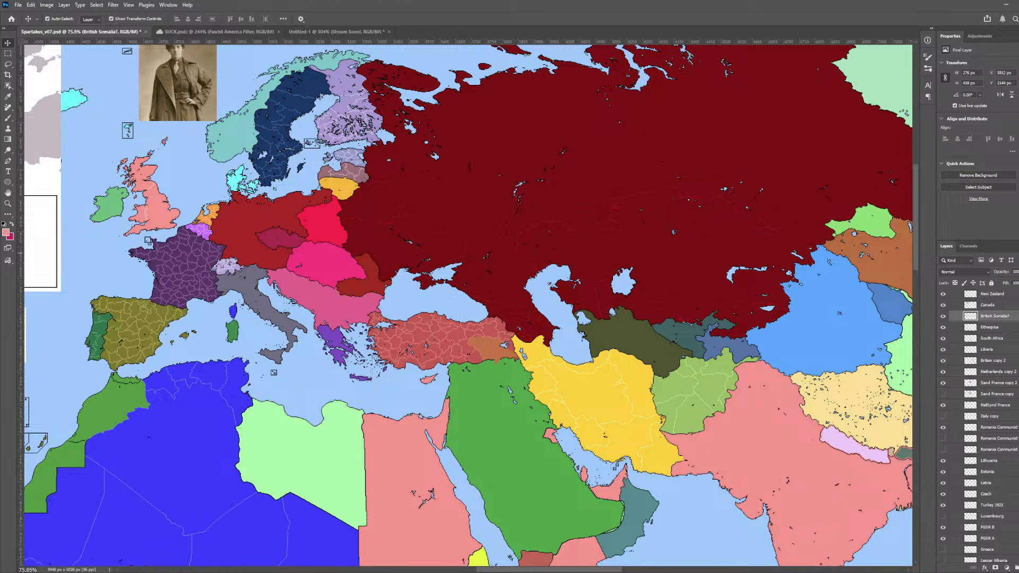
click(214, 490)
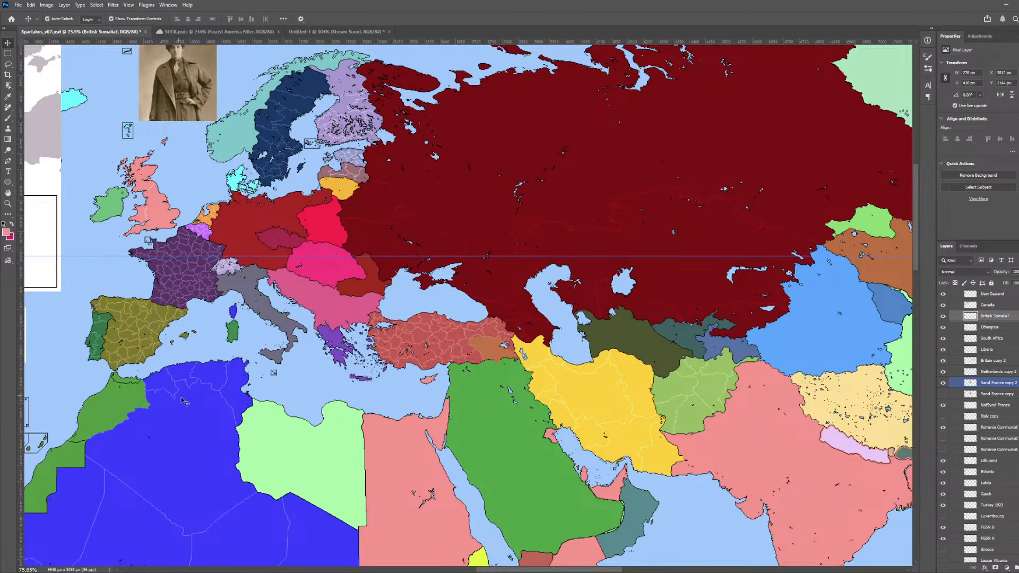
click(116, 402)
key(z)
scroll(215, 424, down, 1)
key(v)
scroll(215, 424, down, 6)
scroll(213, 438, down, 2)
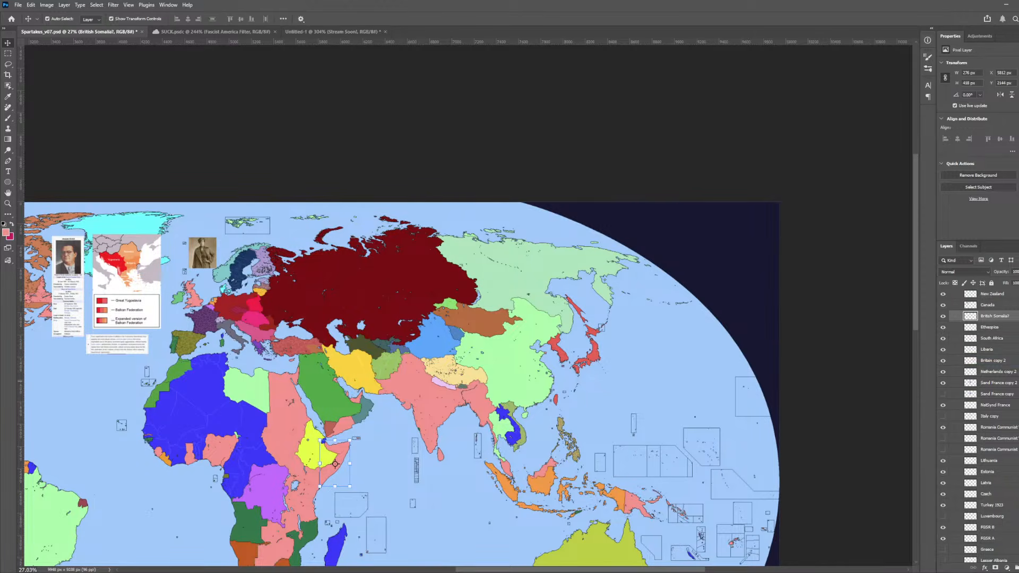
- Find the Notes Stream 2 layer group and make it visible over the map
scroll(972, 493, up, 12)
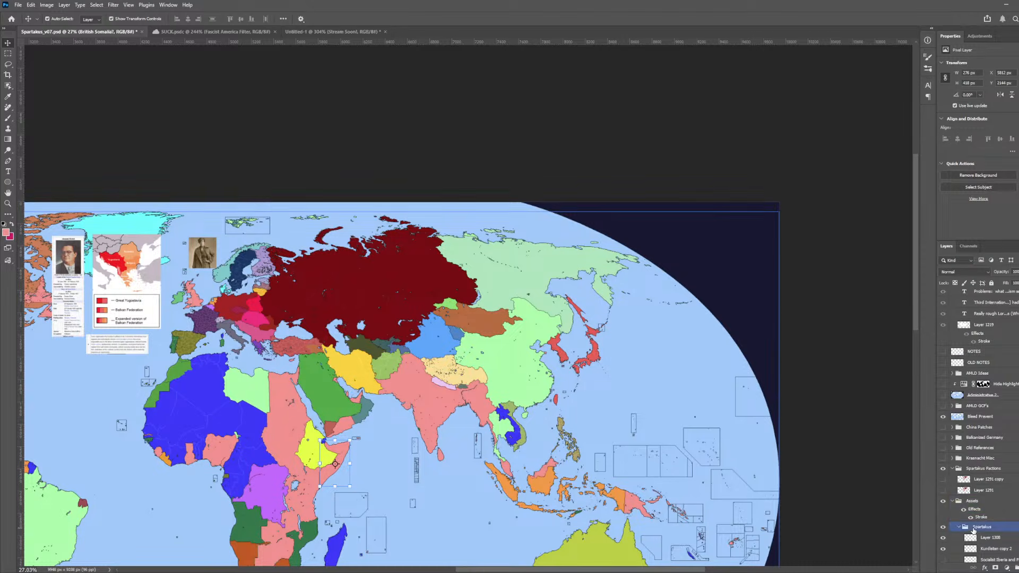
scroll(971, 478, down, 2)
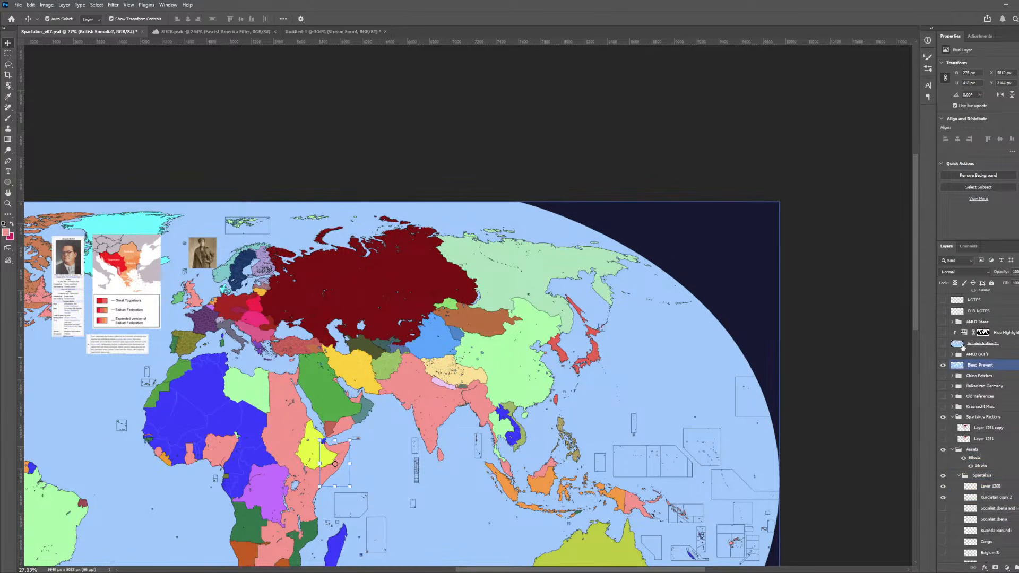
scroll(958, 353, up, 5)
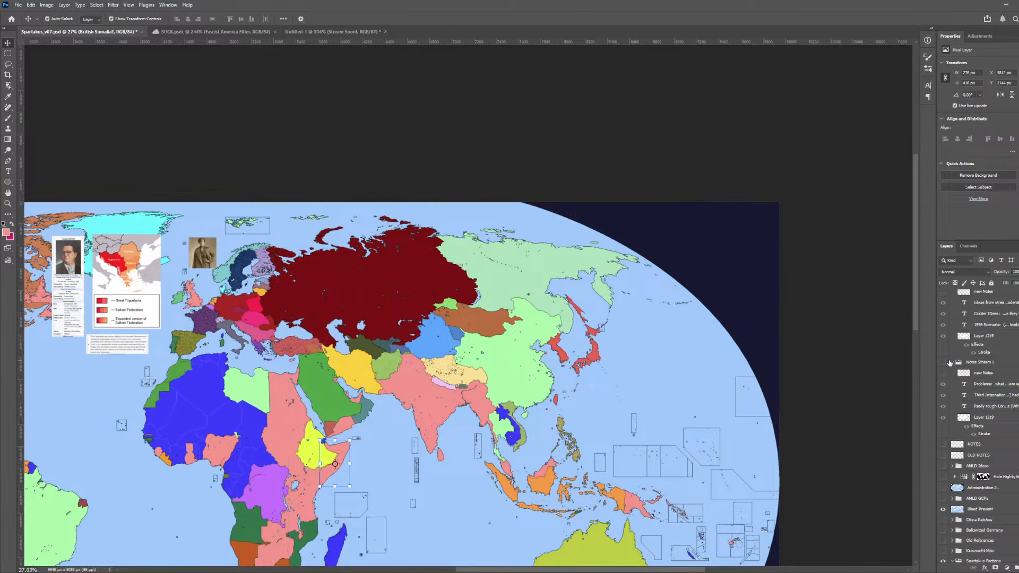
scroll(951, 363, up, 3)
click(943, 342)
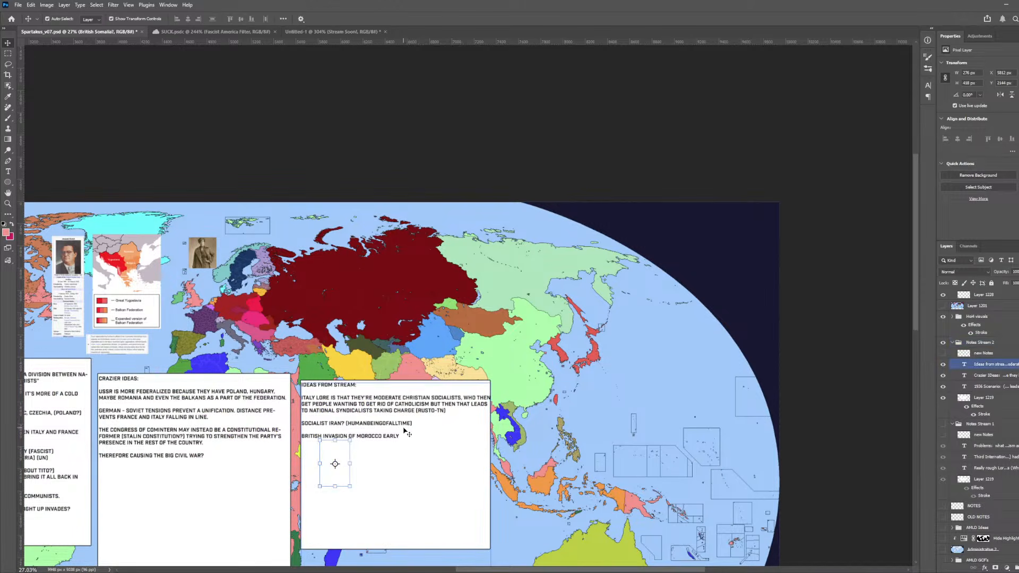
- Add "Do we go with all of North Africa decolonized or do we do something inbetween" below the British invasion of Morocco note
double_click(404, 435)
click(403, 436)
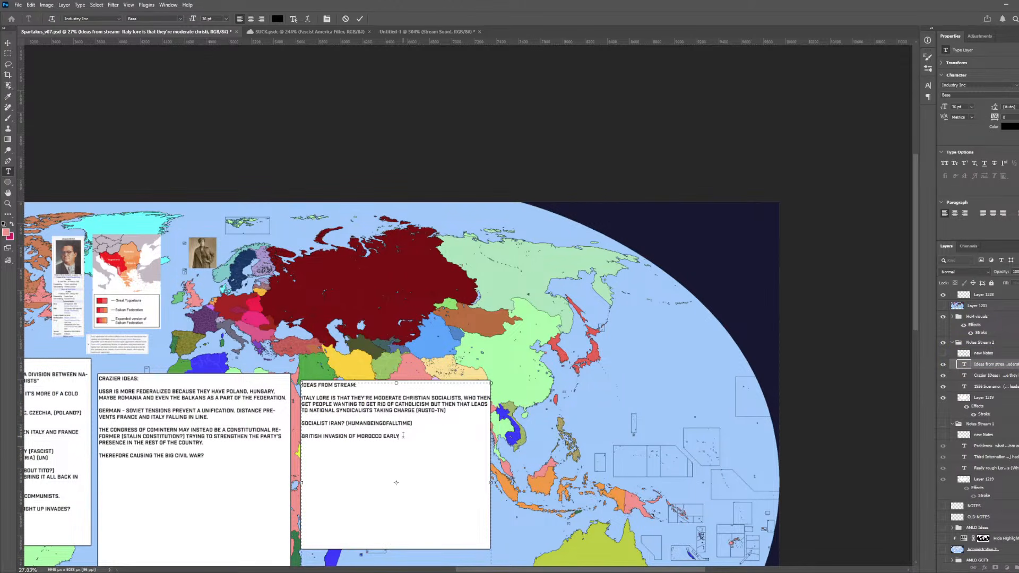
text(DO WE GO WITH ALL OF NORTH AFRICA DEO)
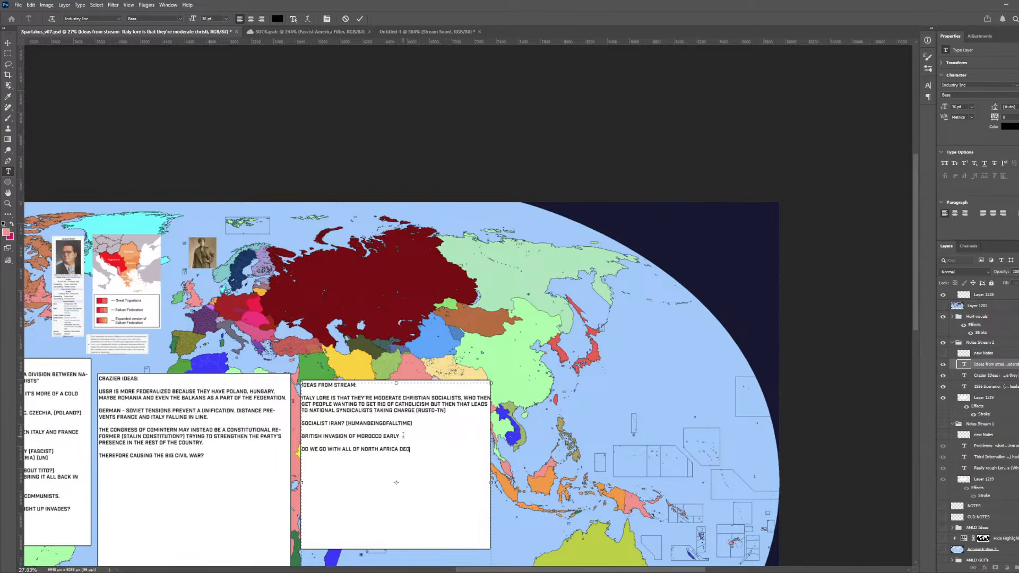
text(OLONIZED OR DO WE DO SOMETHING IBETWEEN)
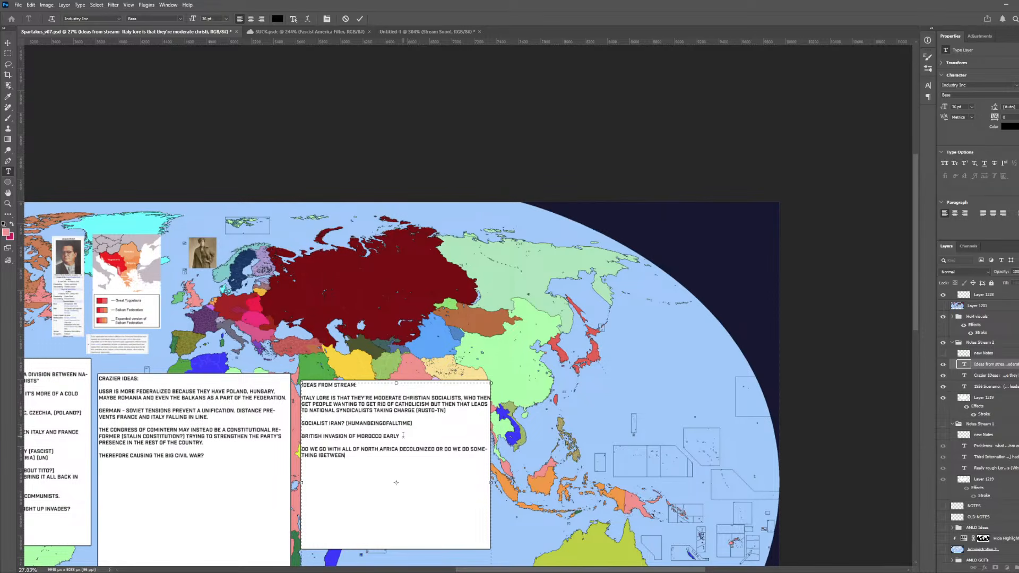
click(323, 460)
text(N)
click(8, 43)
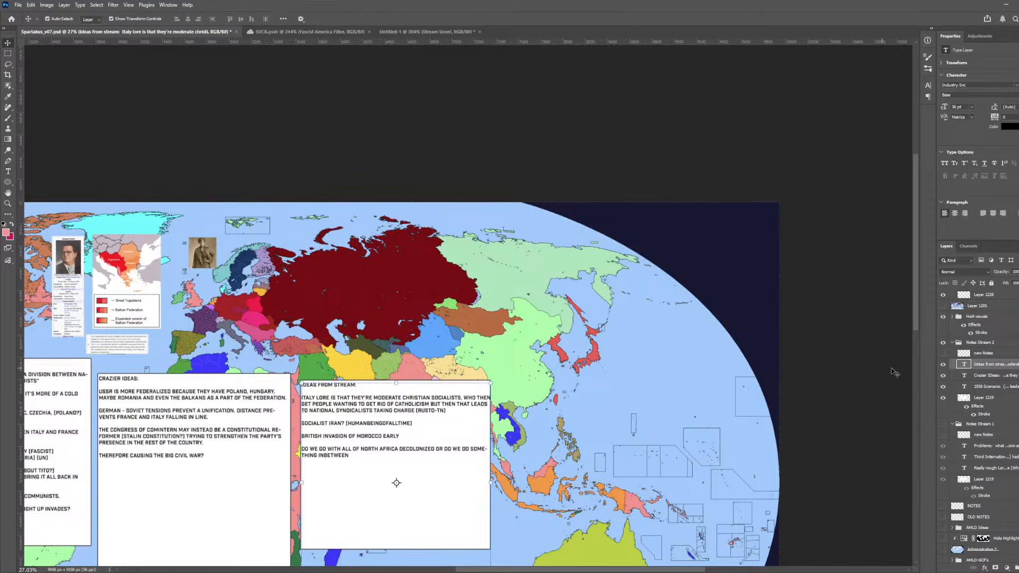
- Hide the Notes Stream 2 layer group to uncover the map
click(943, 343)
scroll(210, 371, up, 5)
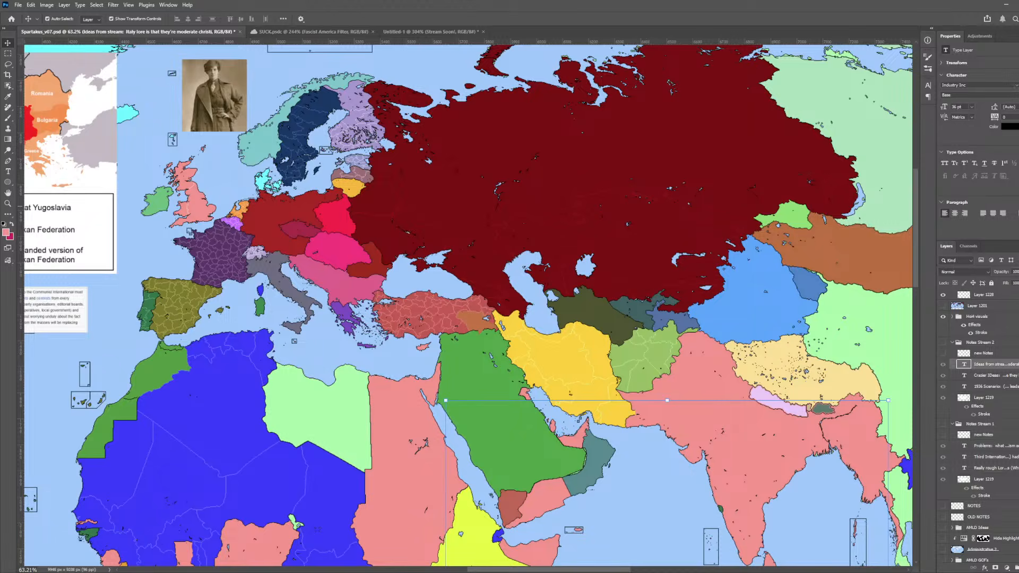
scroll(340, 221, up, 5)
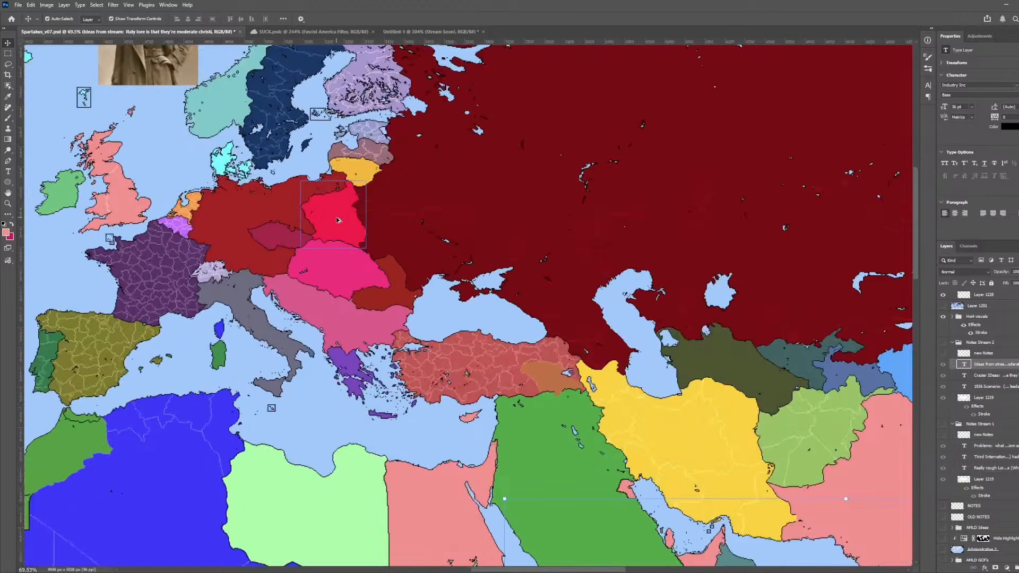
scroll(338, 221, down, 6)
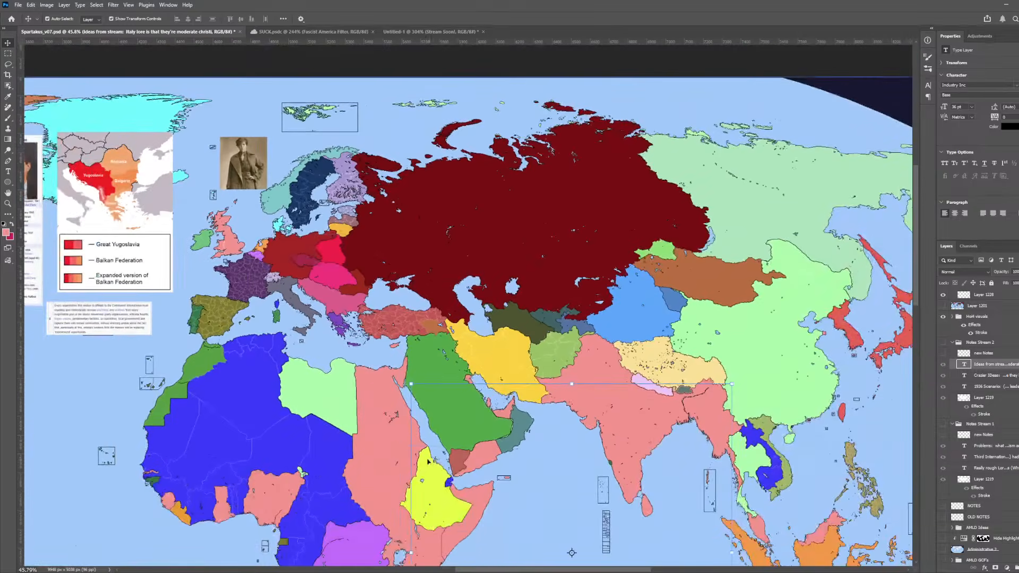
drag(474, 569, 348, 569)
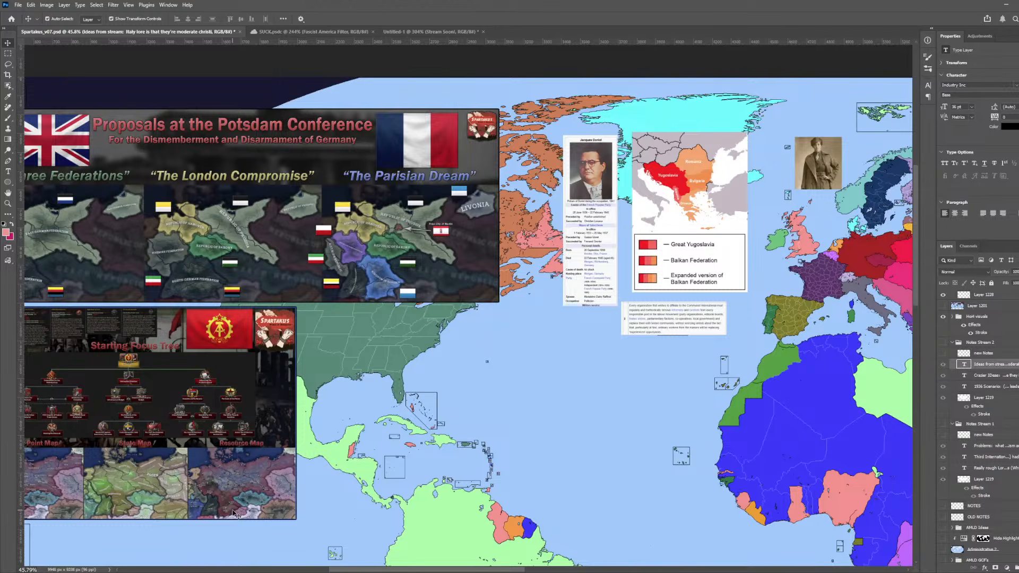
scroll(764, 491, right, 3)
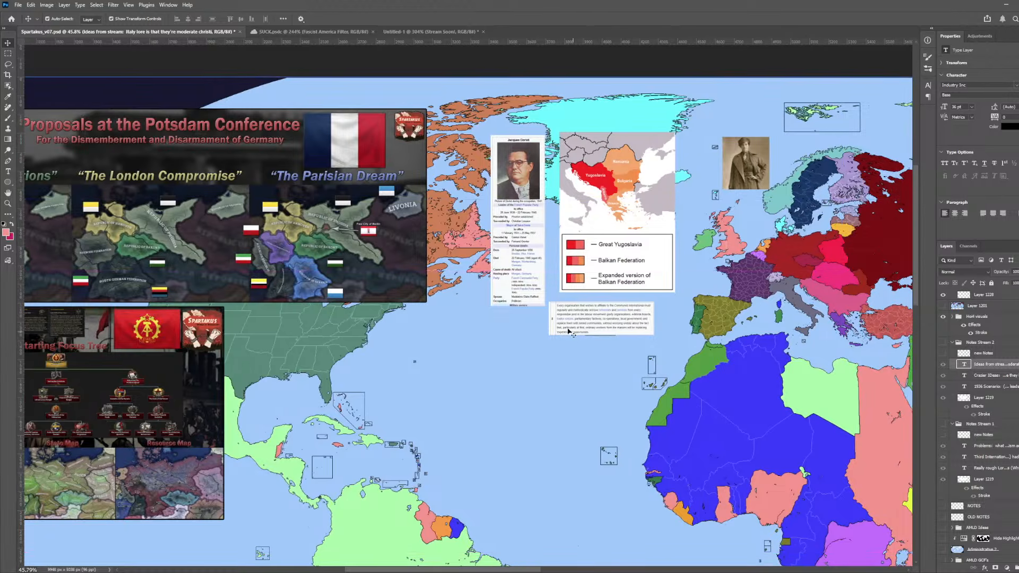
- Create a new layer directly above the USSR C layer and name it USSR D
click(553, 324)
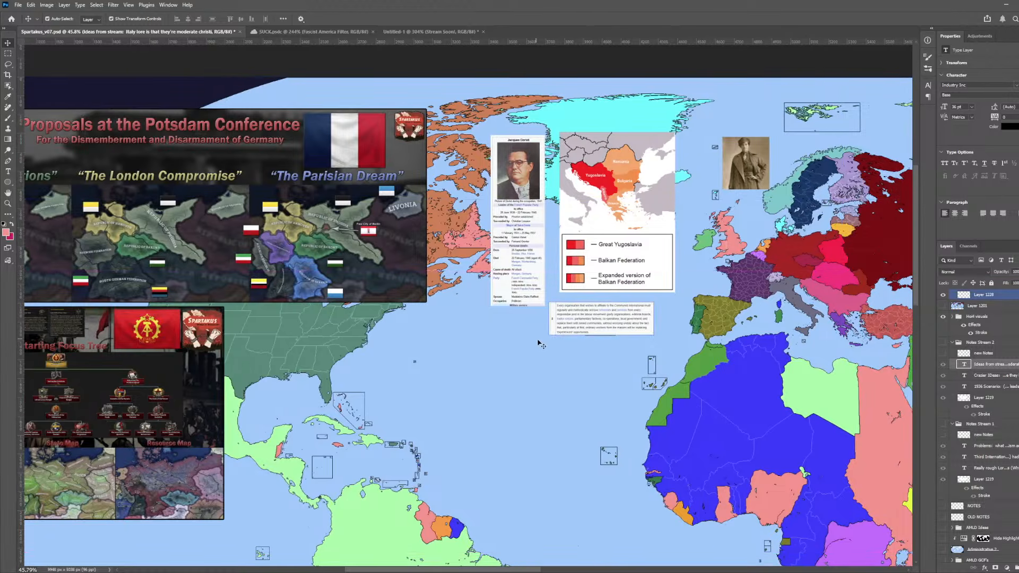
scroll(796, 248, right, 5)
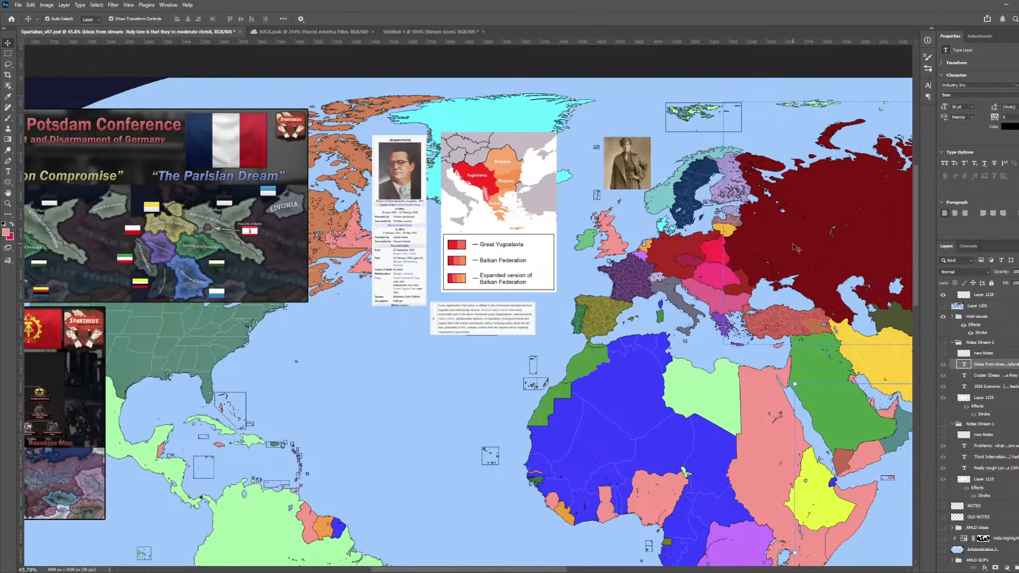
click(796, 248)
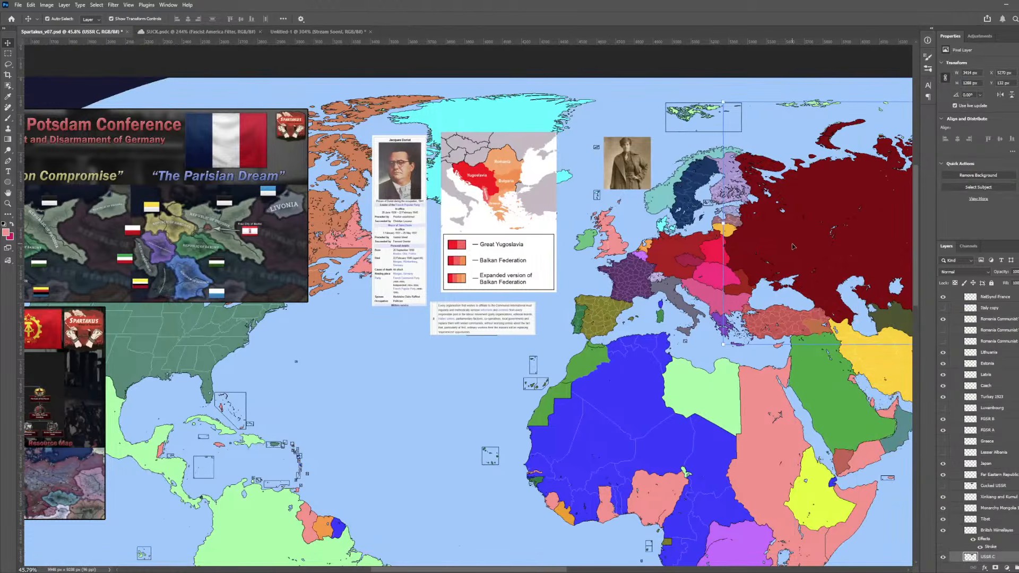
click(1018, 568)
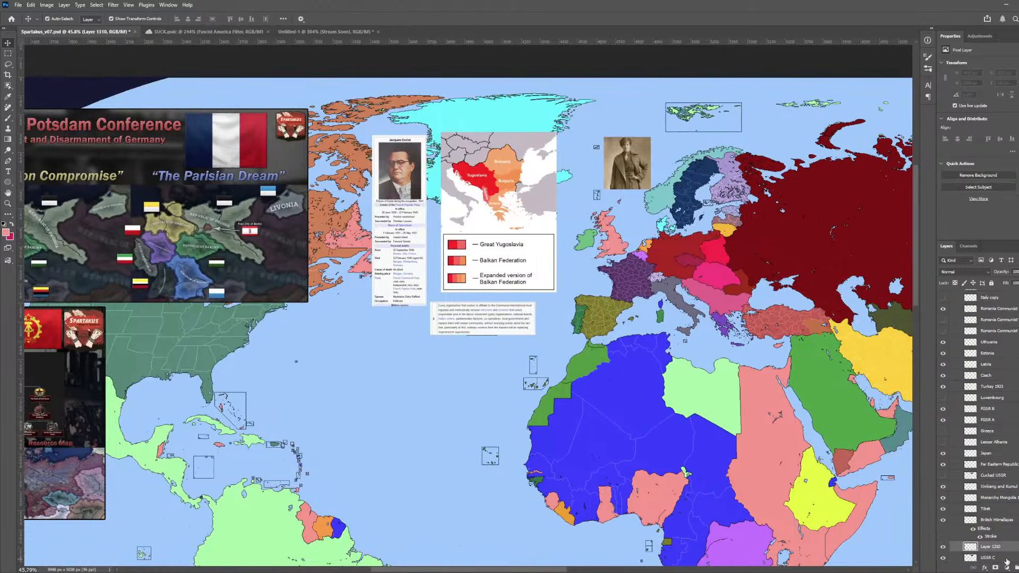
scroll(1000, 546, down, 1)
double_click(998, 526)
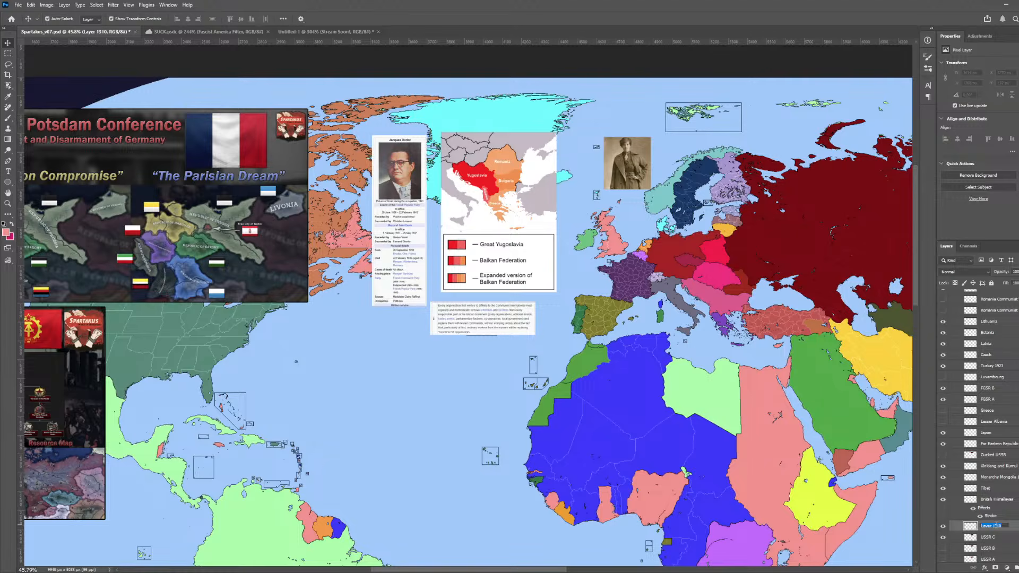
text(USSRE)
key(Return)
- Sample Russia's dark red for the Paint Bucket and move the USSR D layer to the top of the Spartakus group
key(i)
click(780, 228)
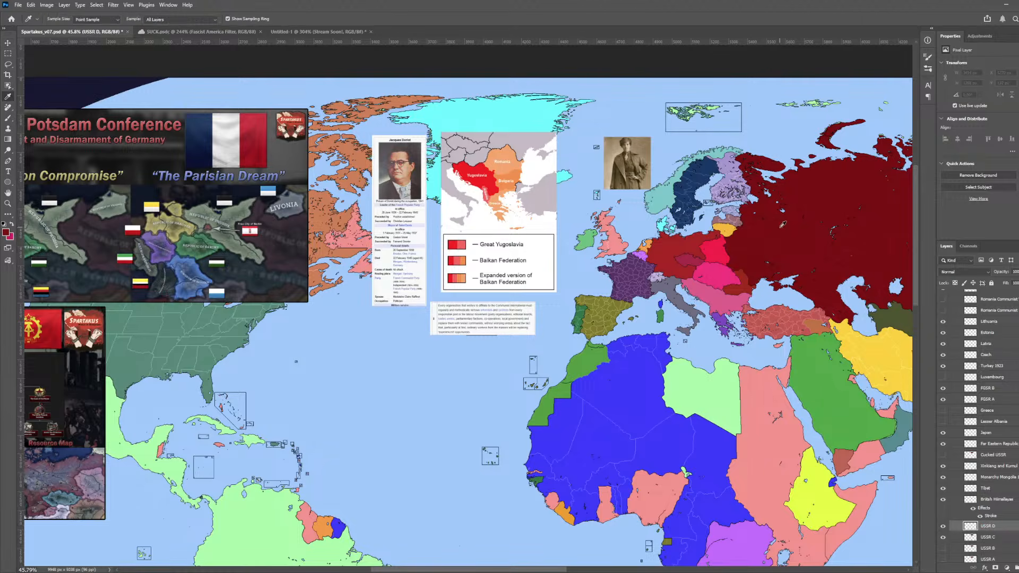
scroll(783, 225, up, 6)
key(g)
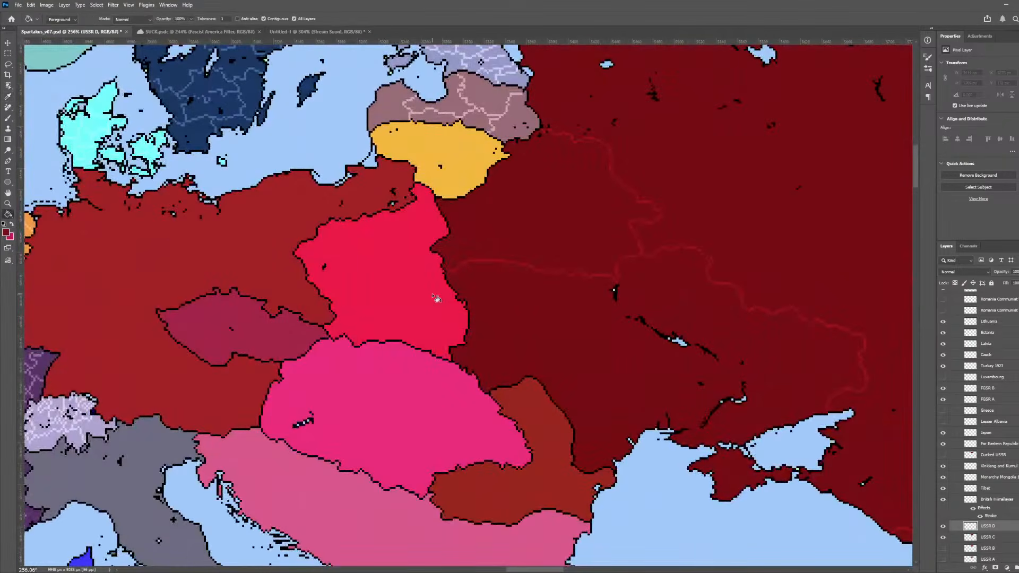
scroll(436, 298, down, 4)
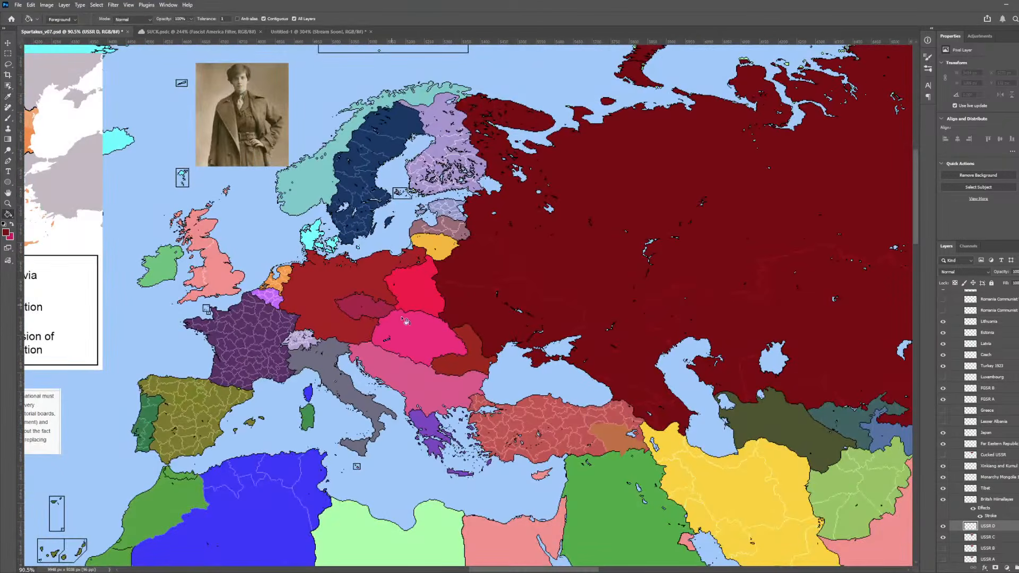
scroll(427, 323, up, 3)
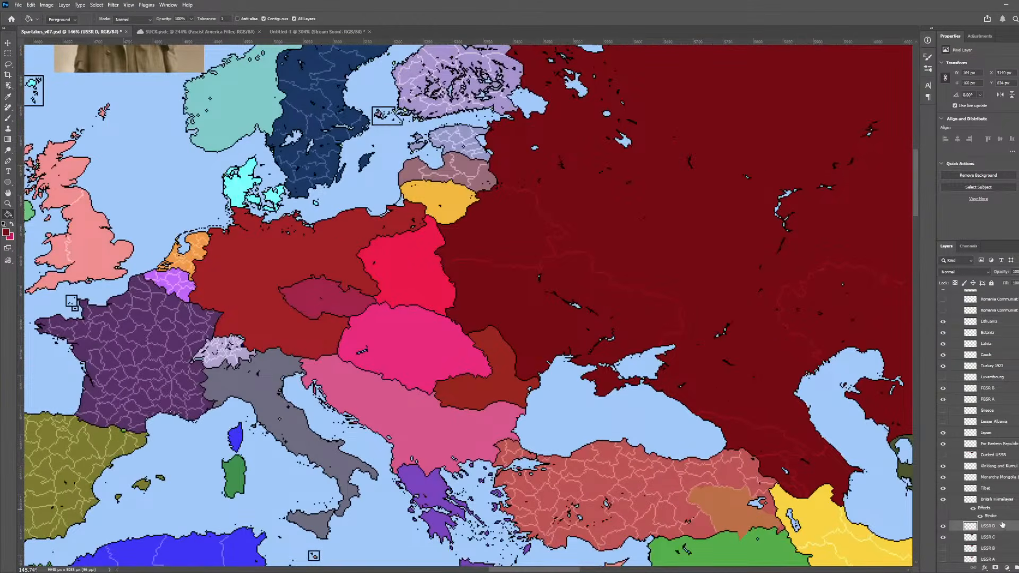
scroll(1002, 525, up, 5)
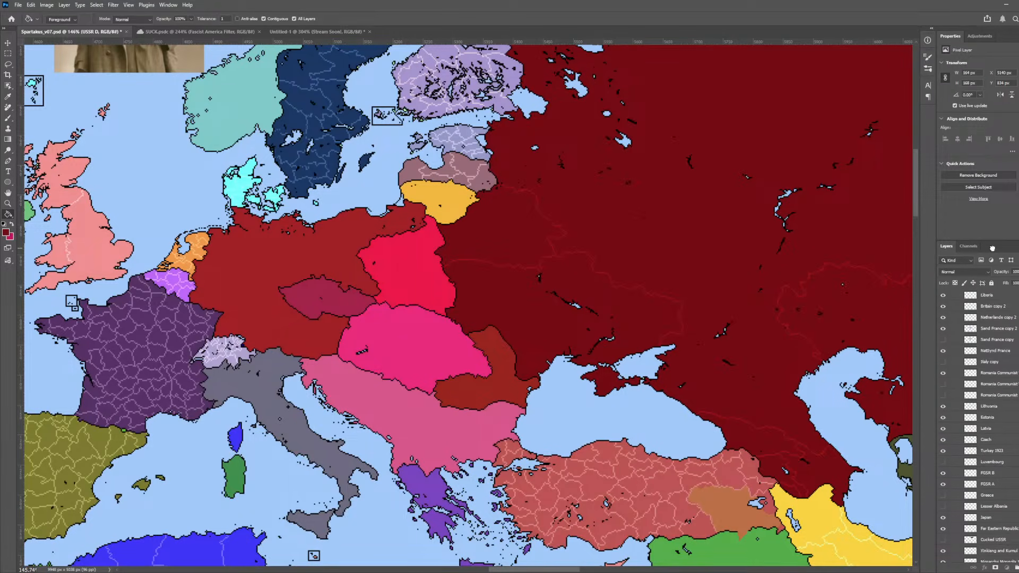
scroll(992, 248, down, 10)
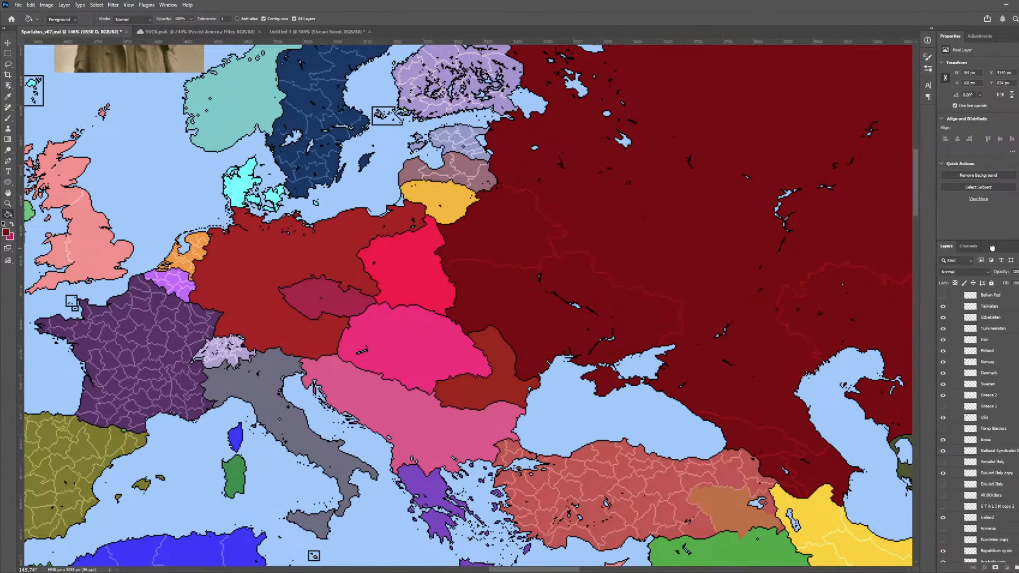
scroll(992, 247, up, 15)
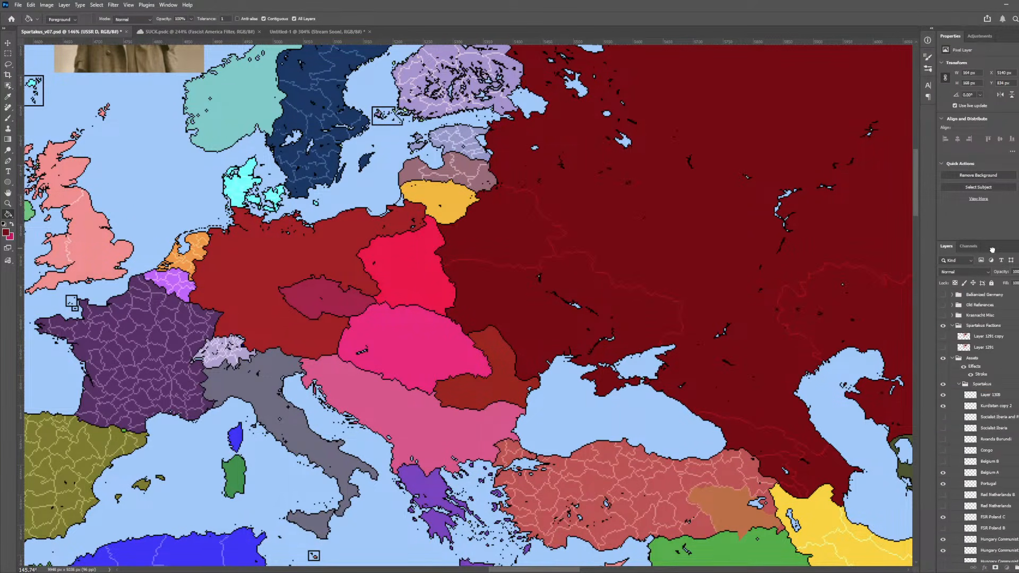
scroll(992, 250, up, 4)
- Fill Poland, Hungary, Romania, the Yugoslav-Bulgarian federation and the Ukraine and Belarus area with Russia's dark red on the USSR D layer
click(403, 265)
click(431, 351)
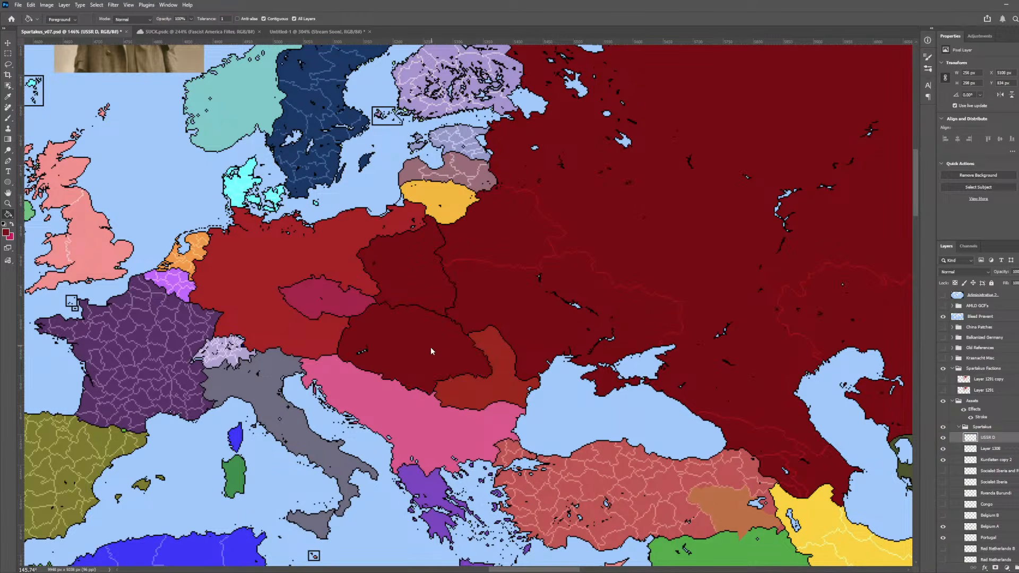
click(413, 425)
click(467, 397)
scroll(476, 445, down, 5)
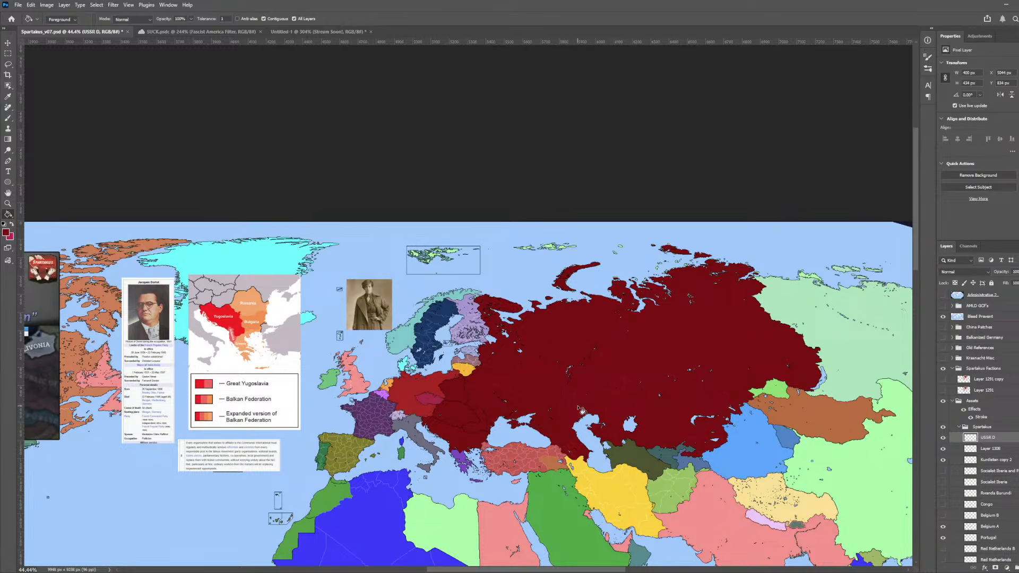
scroll(531, 411, up, 3)
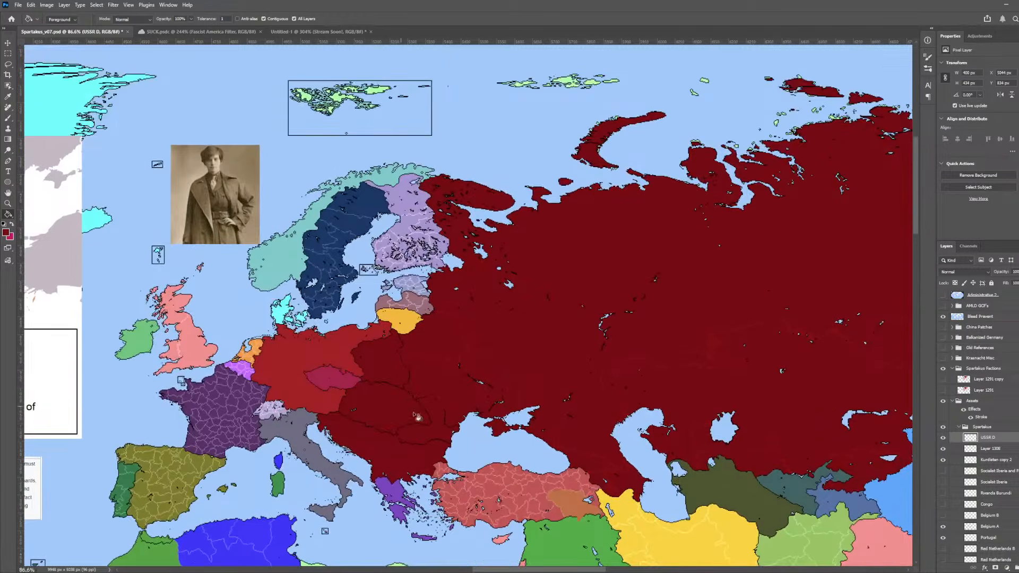
scroll(418, 417, down, 2)
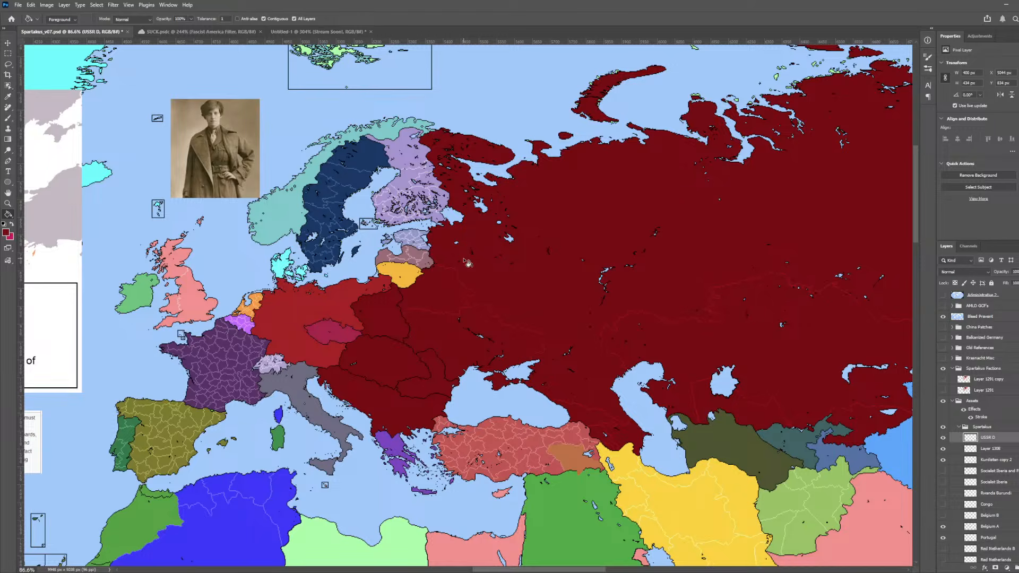
click(434, 340)
- Examine the enlarged dark red Soviet territory, its internal borders and its neighbours across Eastern Europe and Central Asia
key(i)
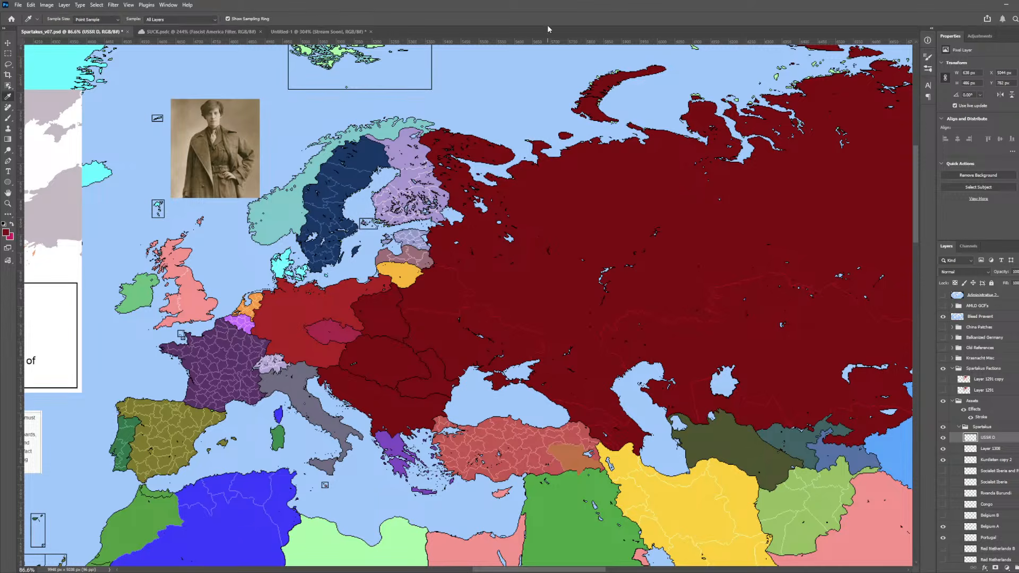
scroll(478, 260, up, 10)
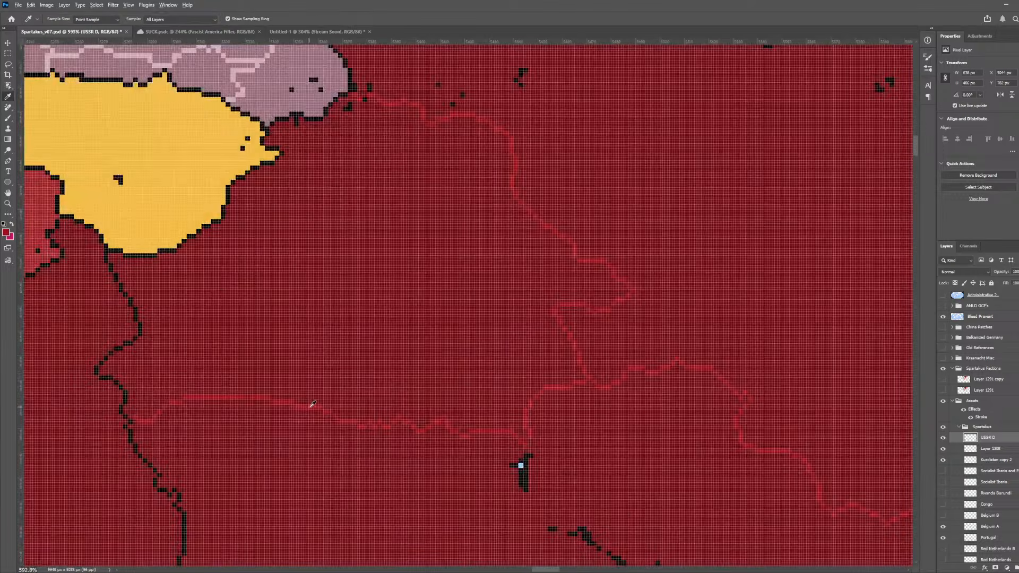
scroll(313, 405, down, 8)
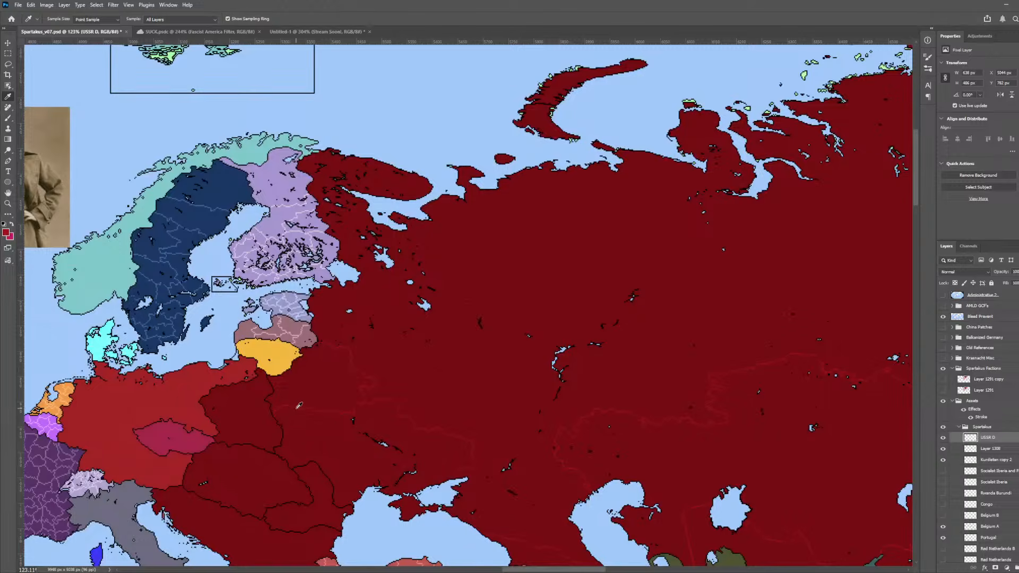
scroll(297, 408, down, 3)
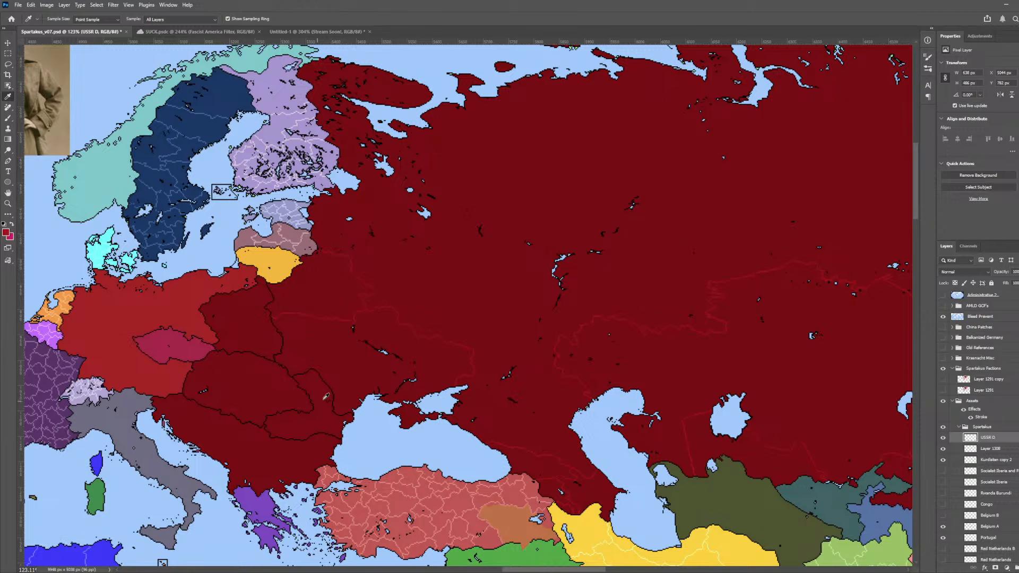
scroll(340, 285, down, 3)
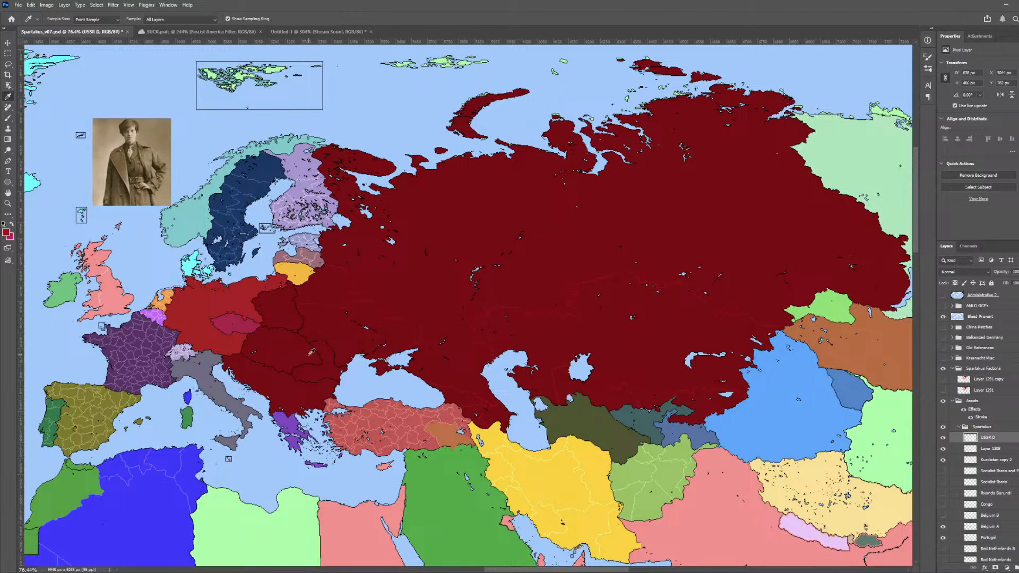
scroll(274, 300, up, 3)
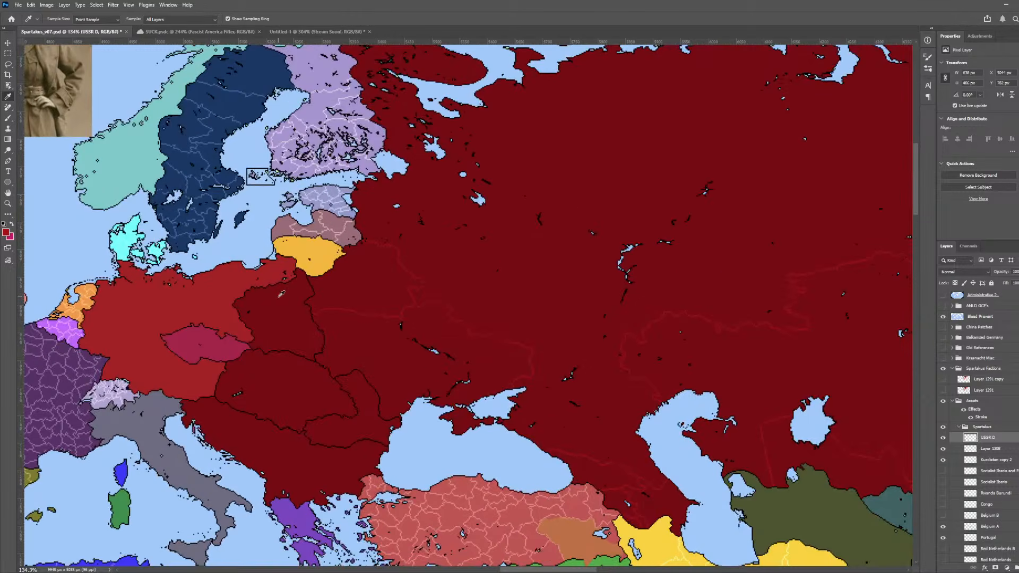
scroll(287, 292, down, 1)
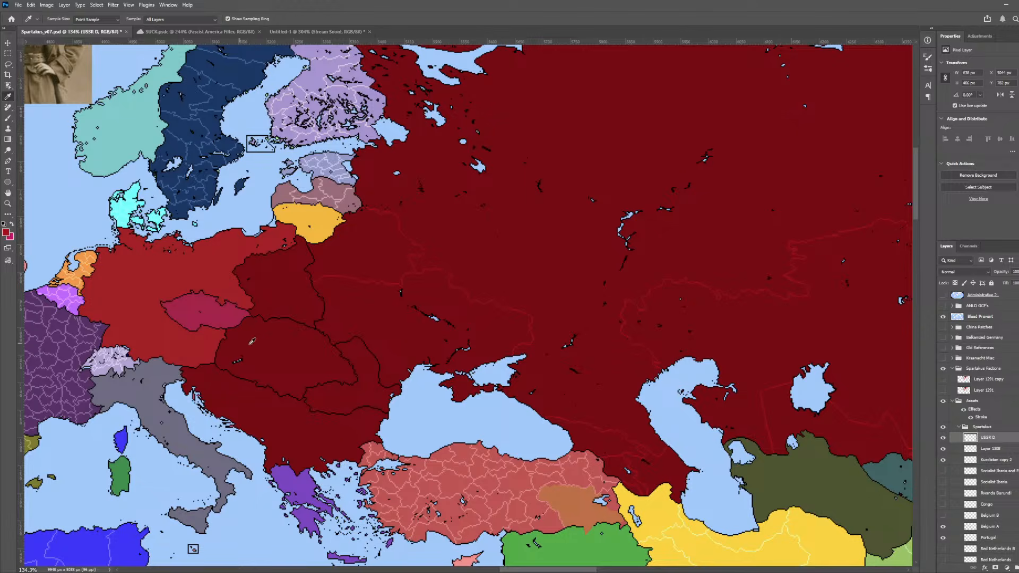
scroll(303, 354, down, 1)
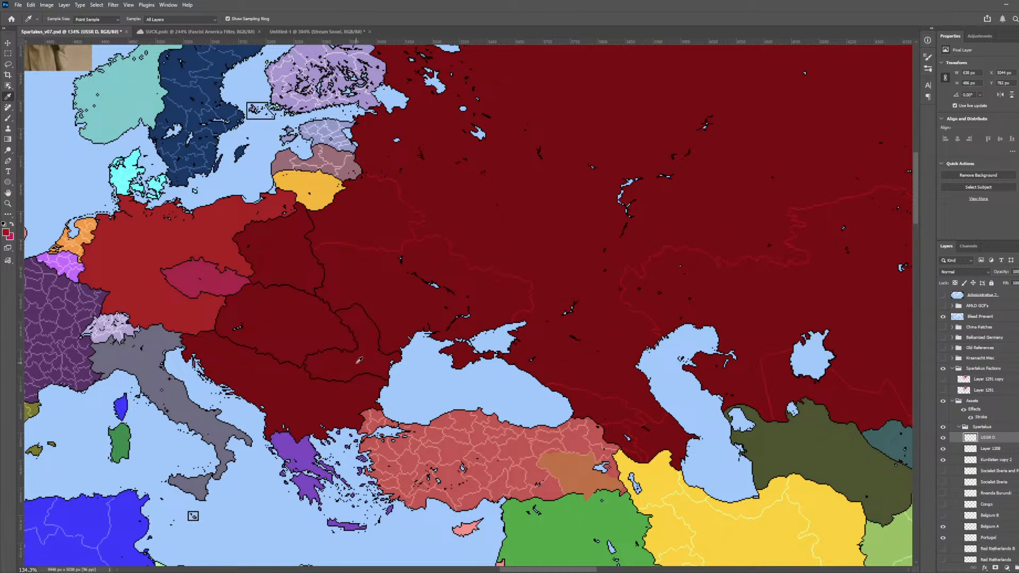
scroll(359, 361, down, 5)
scroll(405, 334, up, 5)
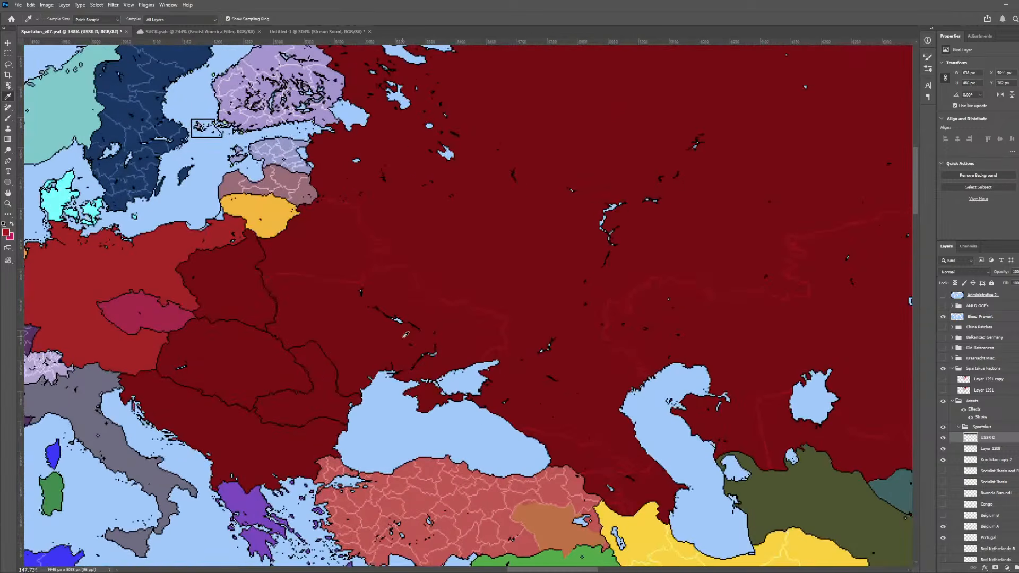
scroll(405, 335, down, 1)
scroll(363, 319, down, 4)
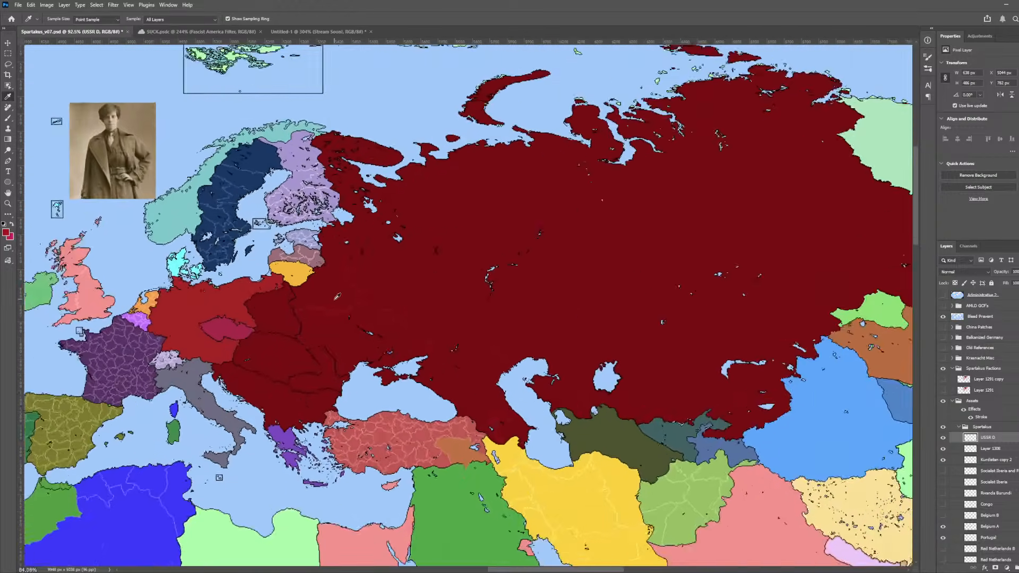
scroll(363, 319, up, 3)
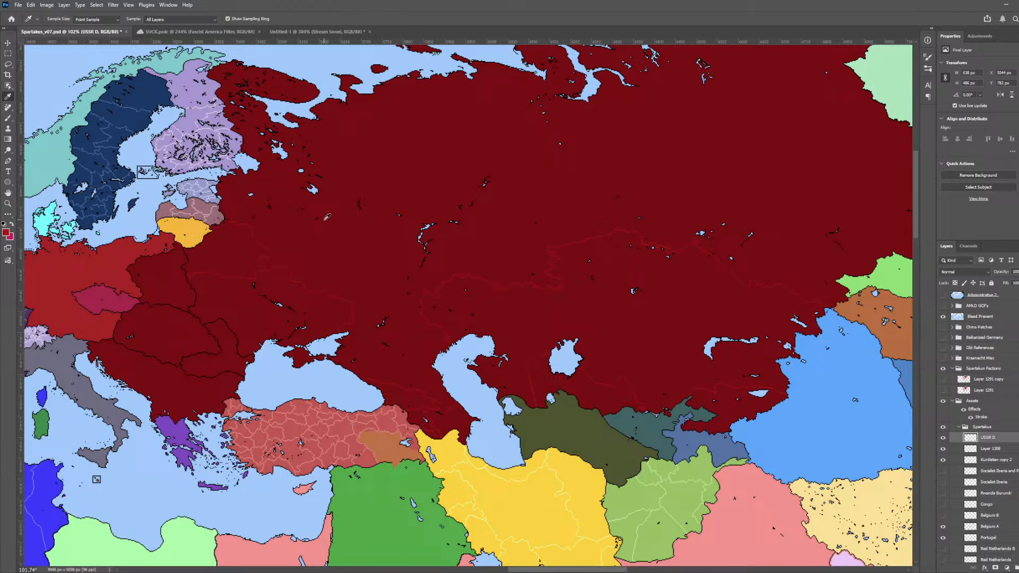
scroll(301, 218, down, 3)
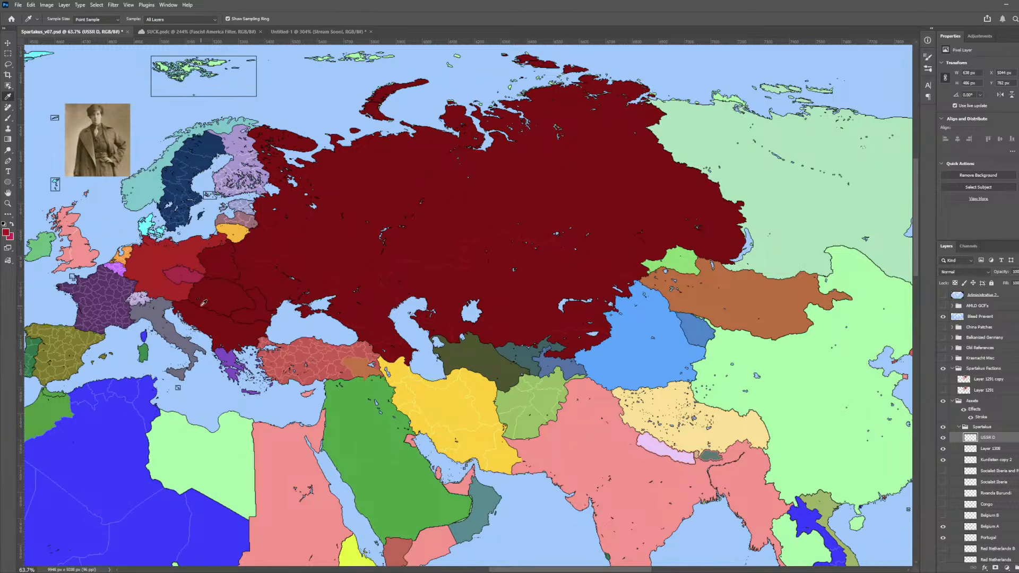
- Try filling Germany and Czechia with Russia's dark red on the USSR D layer
scroll(218, 248, left, 2)
click(270, 258)
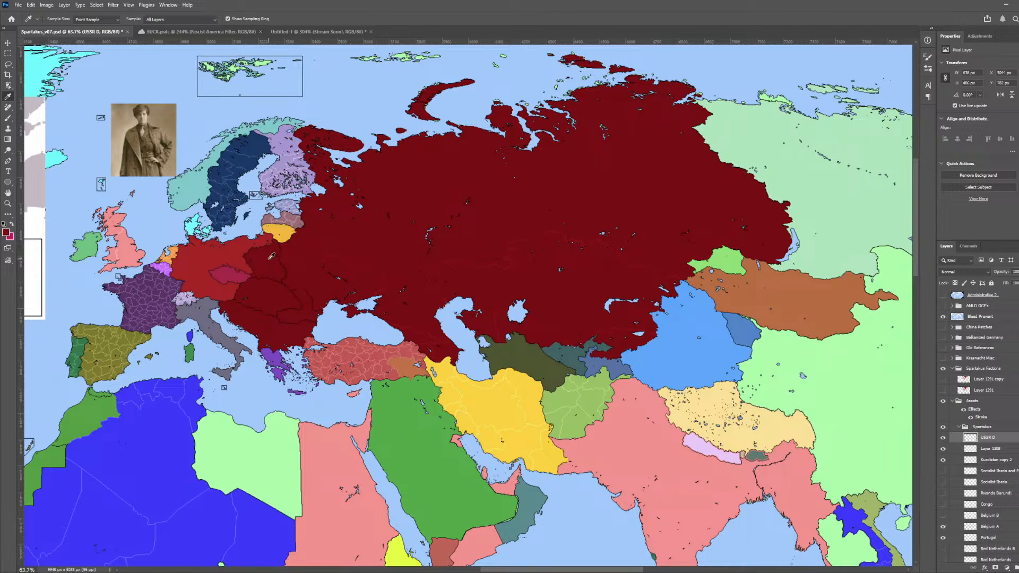
key(g)
click(222, 263)
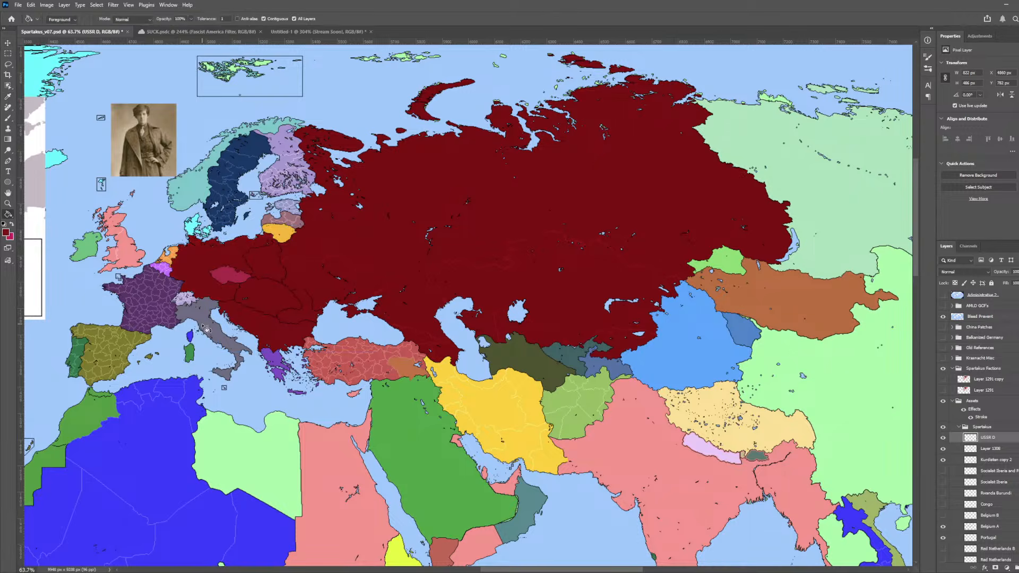
click(234, 277)
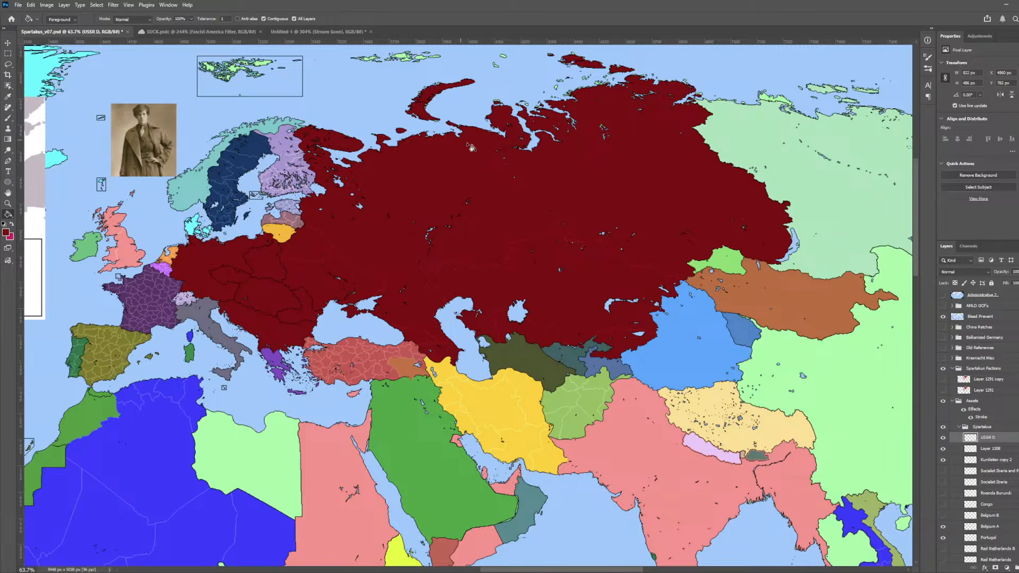
- Undo the dark red fills over Germany and Czechia and hide the USSR D layer
key(e)
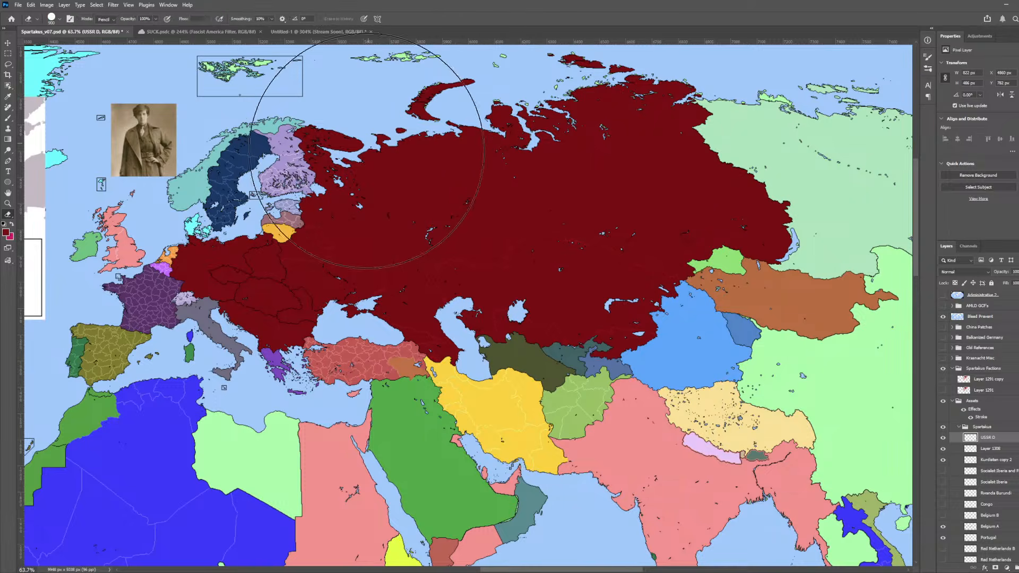
key(v)
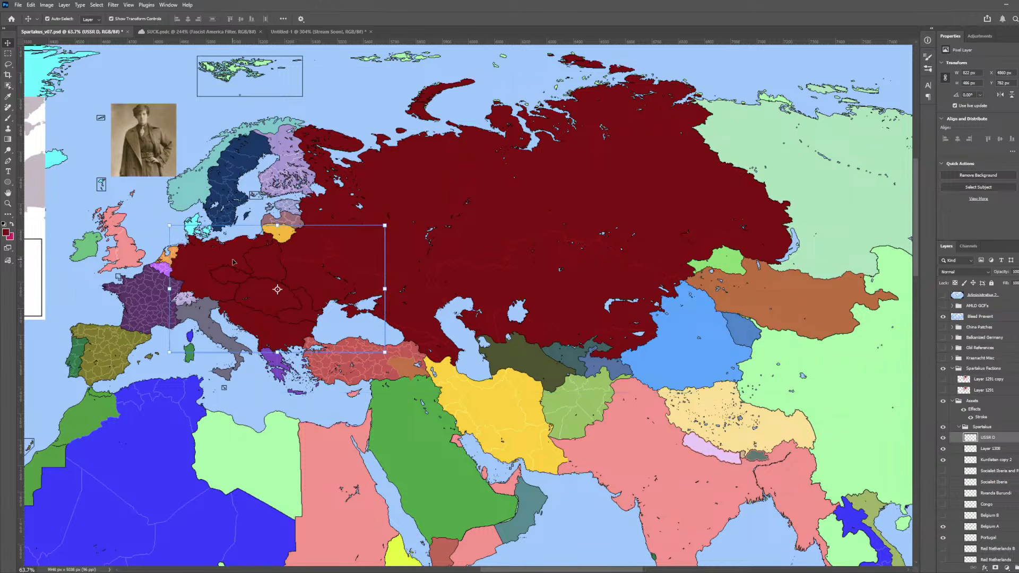
key(ctrl+z)
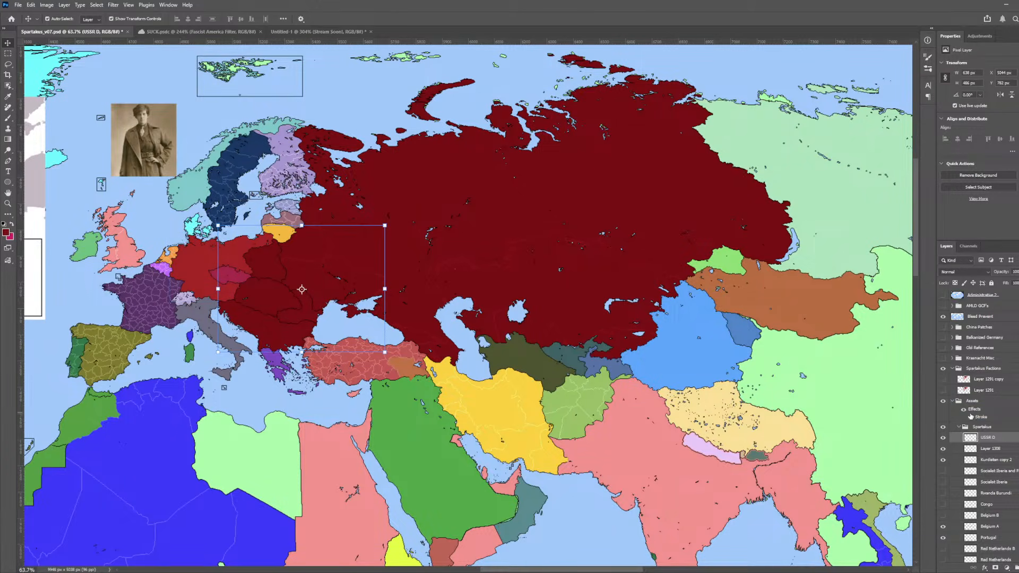
click(943, 438)
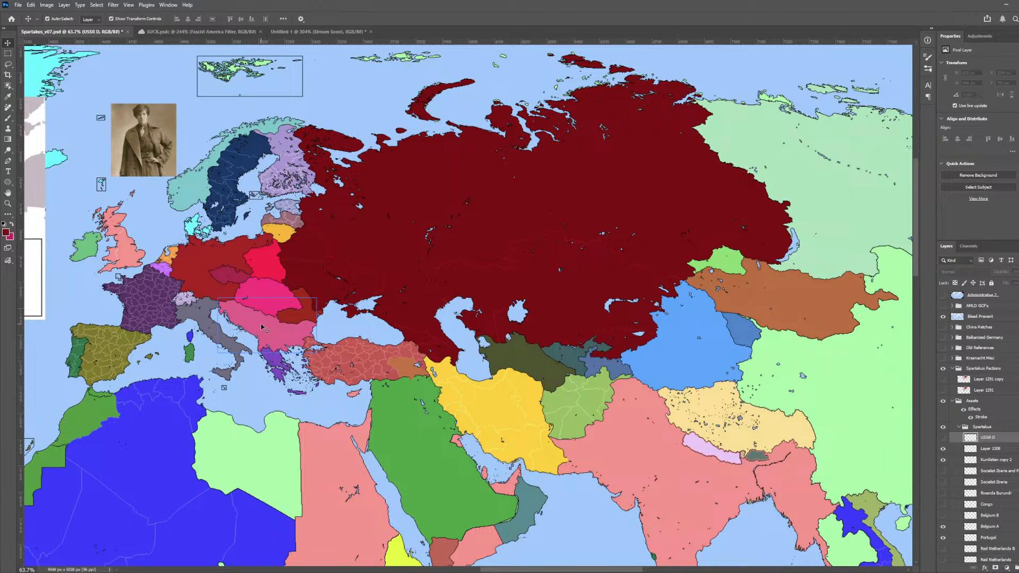
- Toggle the USSR D layer's visibility to compare Eastern Europe with and without the Soviet annexations
click(943, 437)
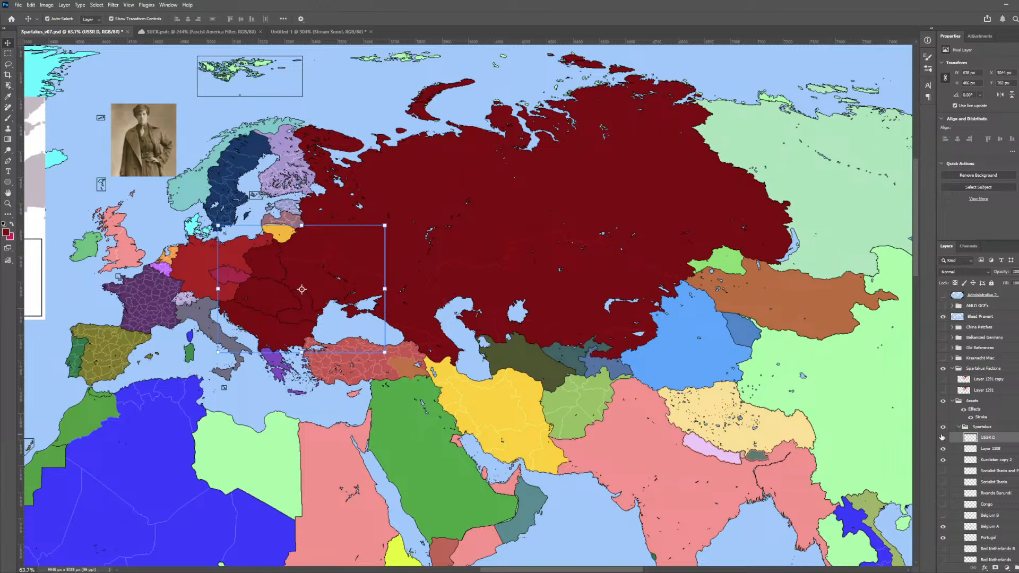
click(943, 438)
click(944, 438)
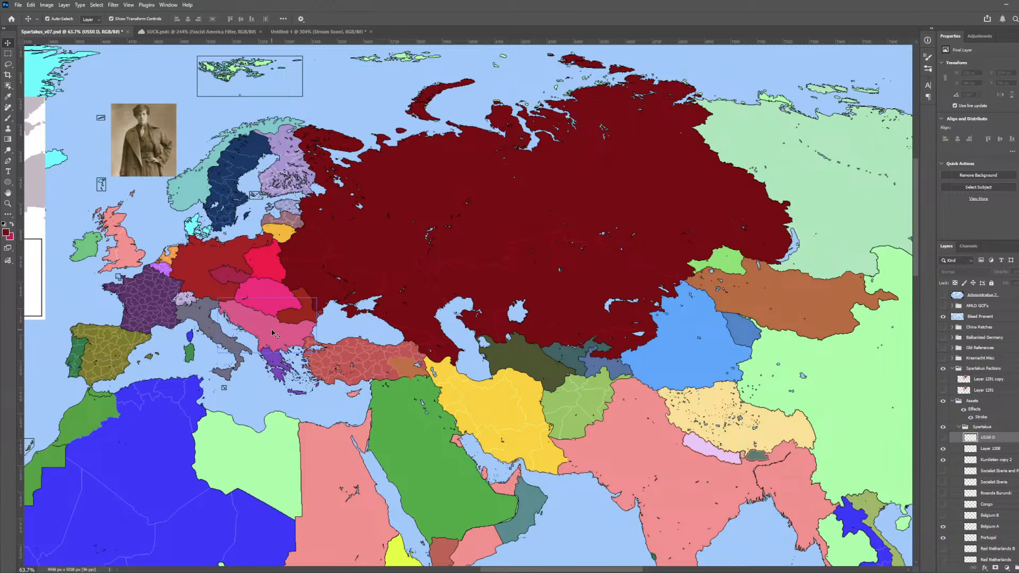
click(326, 344)
click(942, 438)
click(942, 438)
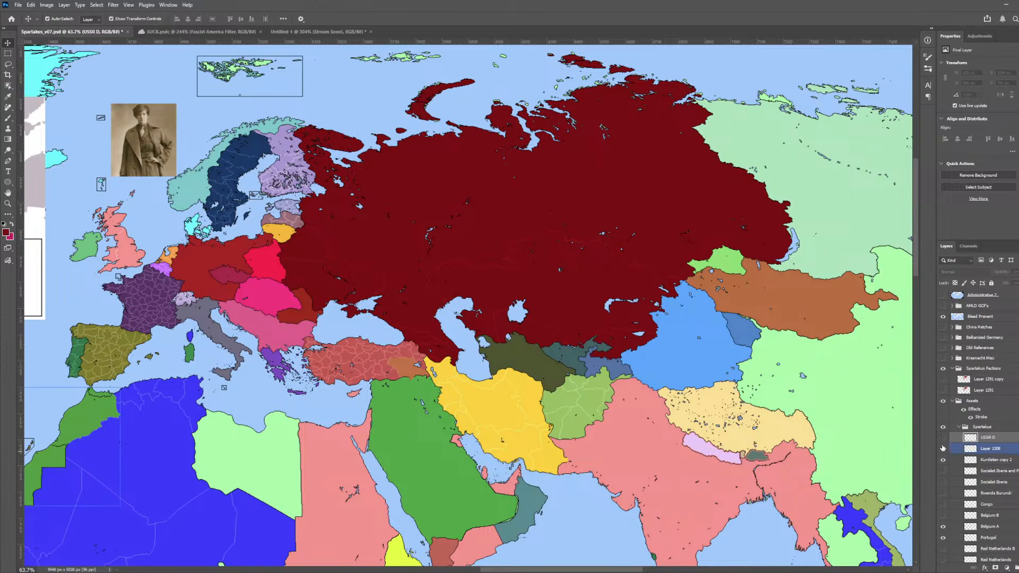
- Show the USSR D layer and sample the lighter red of the Soviet internal border as the foreground colour
click(943, 439)
scroll(252, 282, up, 5)
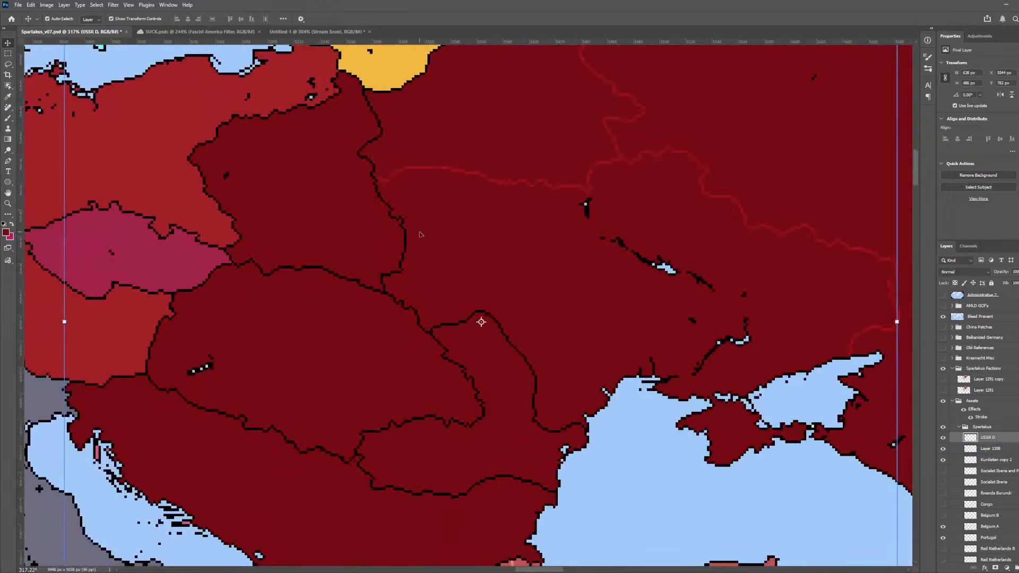
key(i)
click(432, 167)
scroll(425, 191, down, 3)
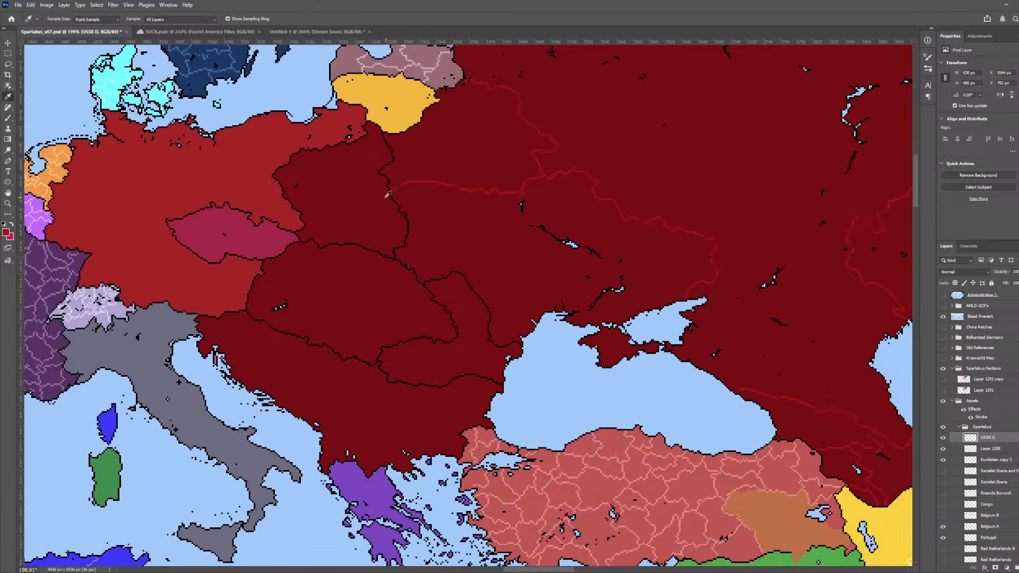
key(b)
scroll(387, 143, up, 5)
scroll(332, 170, up, 2)
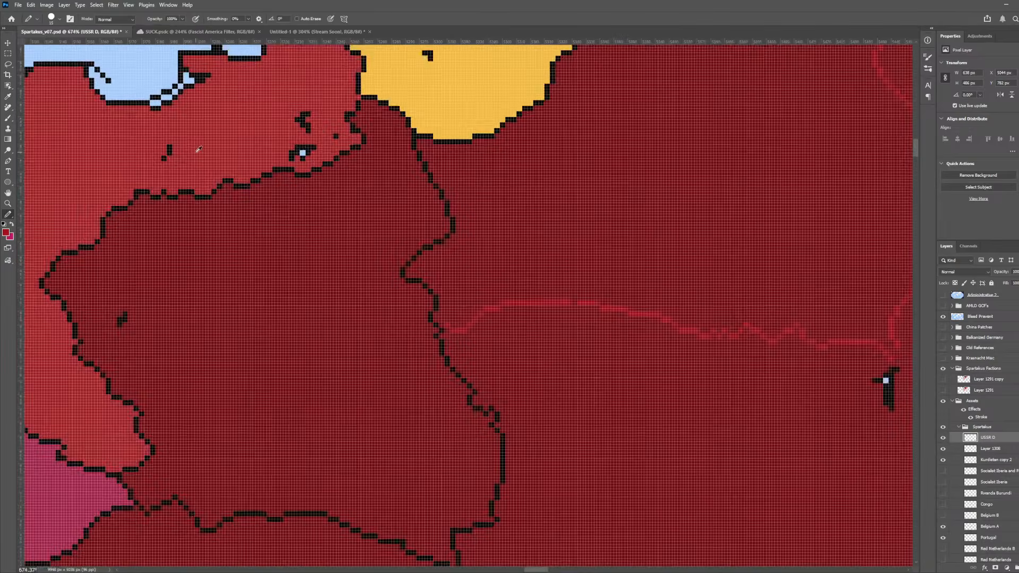
- Select the black border along Poland's east, starting at Lithuania, with overlapping rectangular marquee selections
click(8, 53)
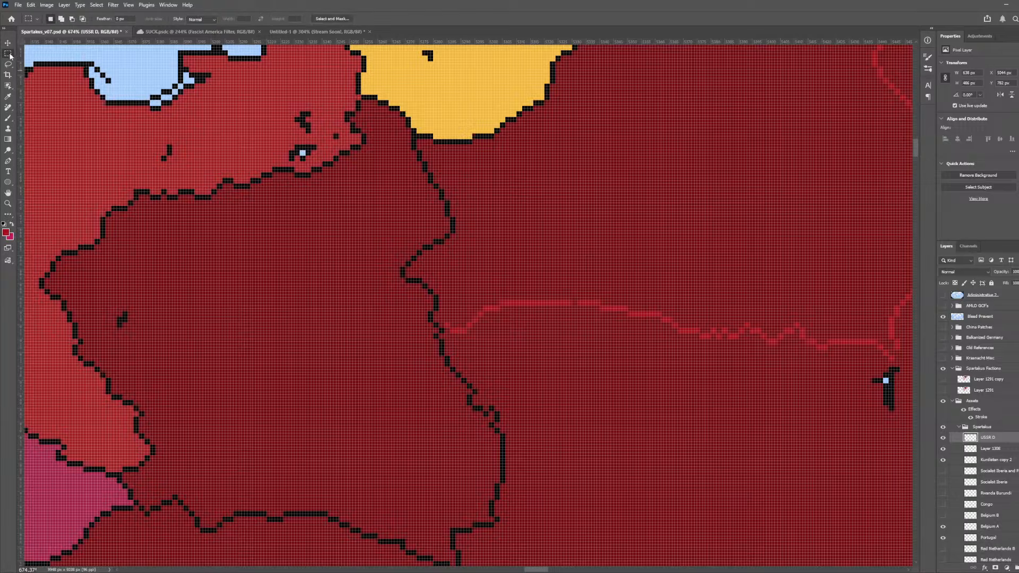
scroll(367, 138, up, 4)
drag(372, 133, 417, 215)
drag(378, 181, 541, 417)
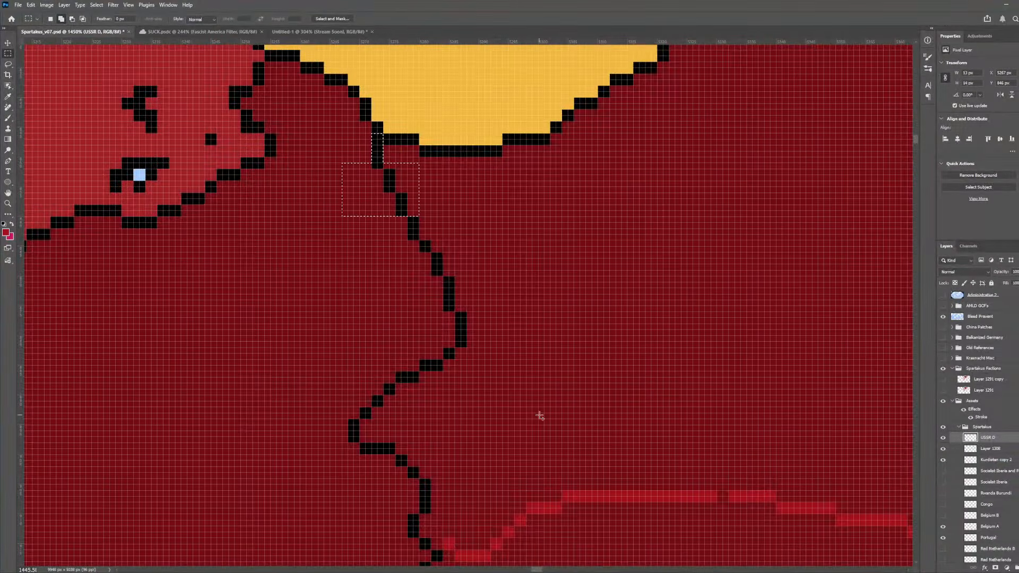
scroll(410, 346, down, 4)
drag(337, 332, 450, 522)
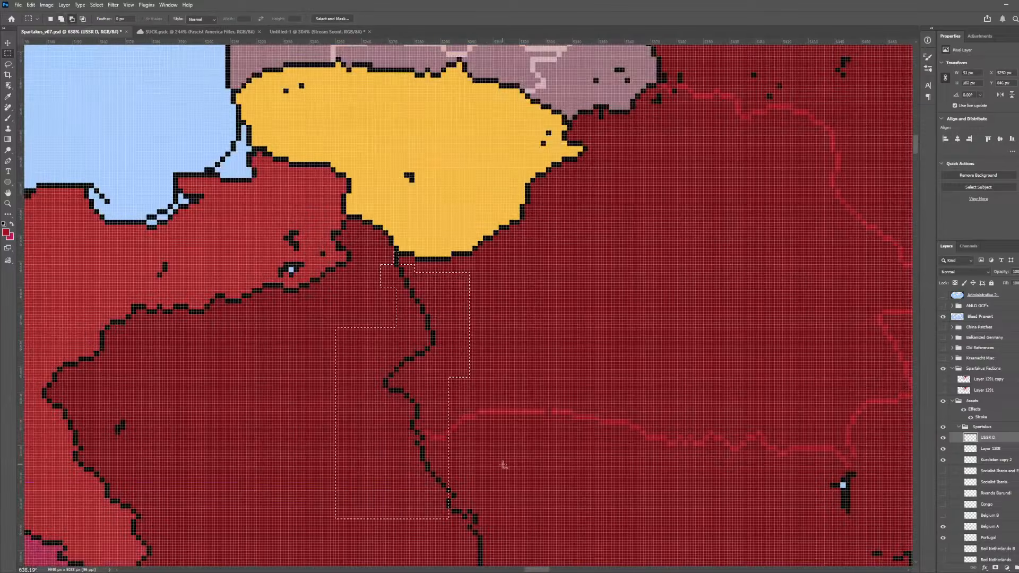
- Add Poland's southern border and the rest of its south-eastern border to the rectangular selection
scroll(499, 338, down, 3)
scroll(297, 503, up, 5)
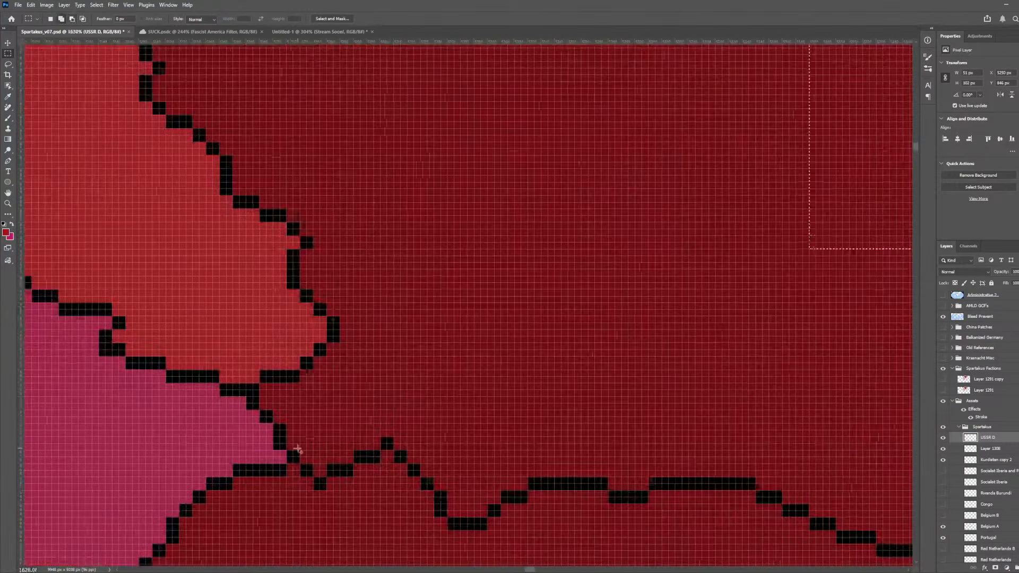
drag(300, 450, 435, 504)
scroll(489, 485, down, 4)
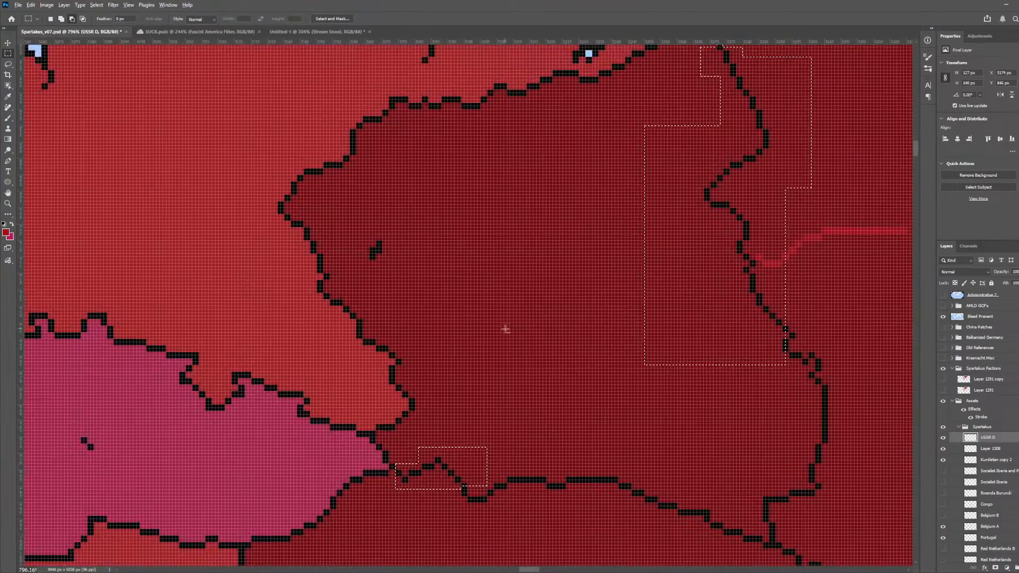
scroll(504, 328, down, 5)
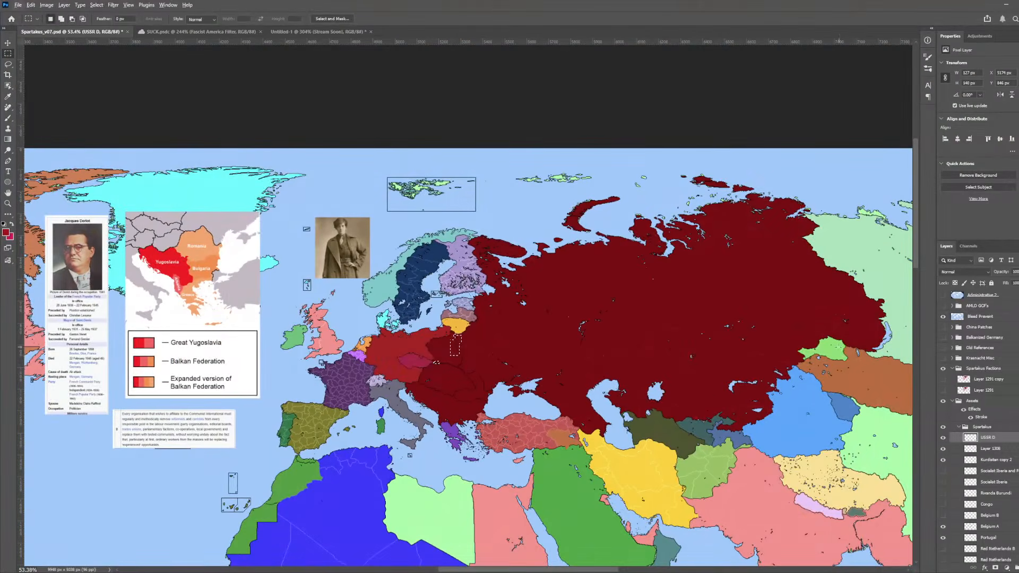
scroll(497, 379, up, 8)
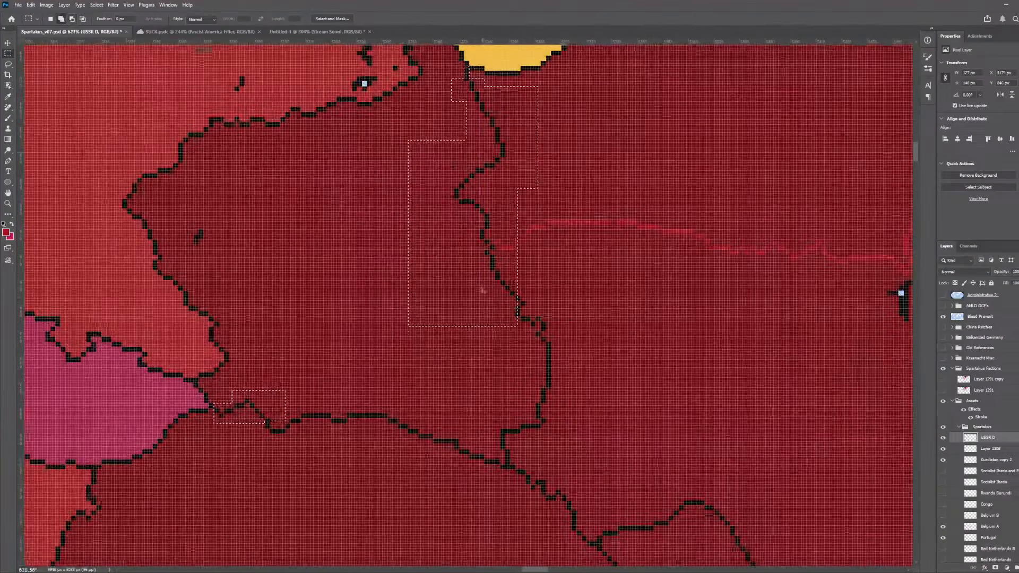
drag(481, 289, 579, 487)
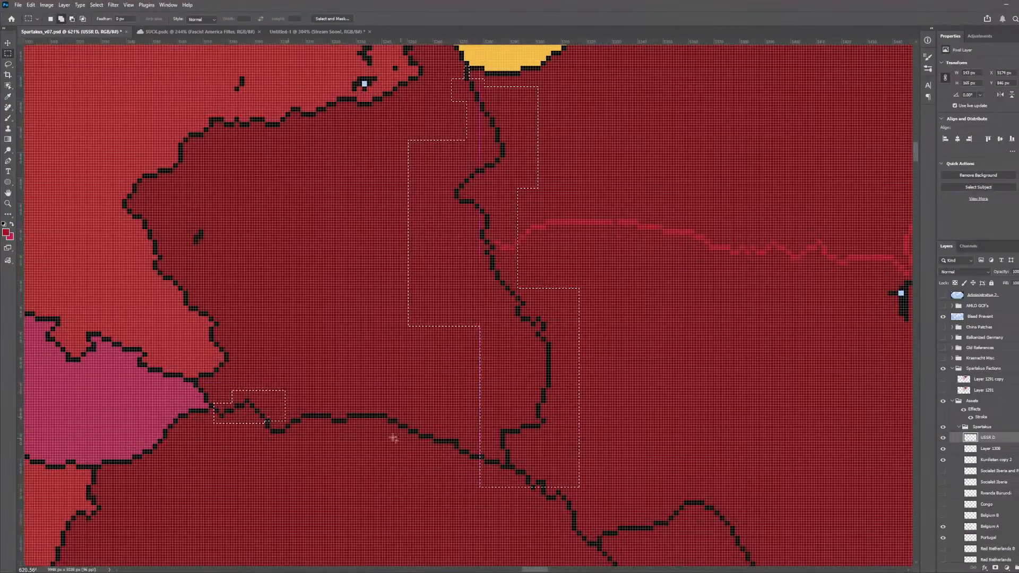
drag(229, 388, 572, 484)
scroll(572, 485, down, 5)
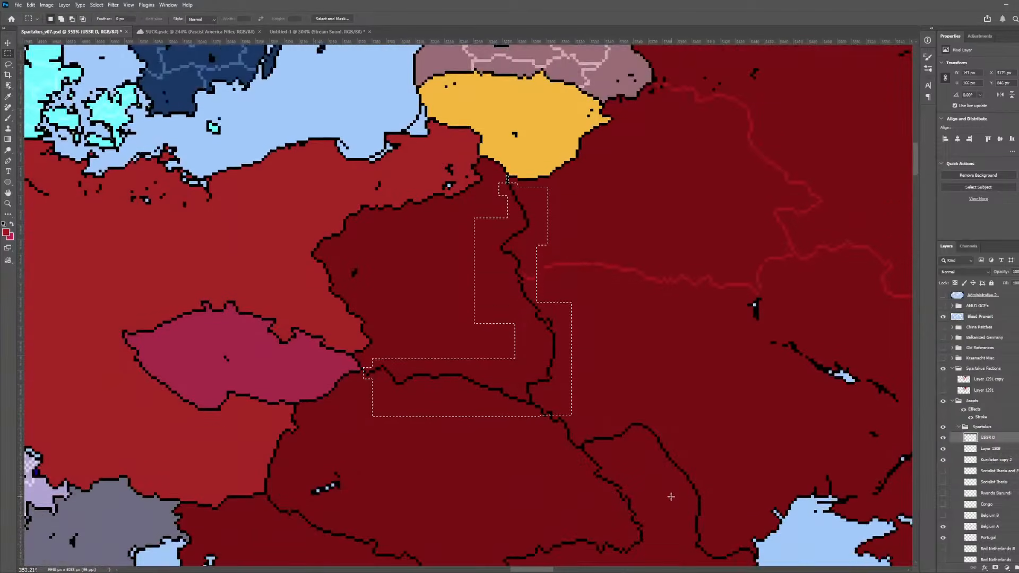
- Extend the selection over the black borders of eastern Hungary and northern Romania as far as the Black Sea coast
scroll(669, 488, up, 5)
drag(416, 219, 786, 475)
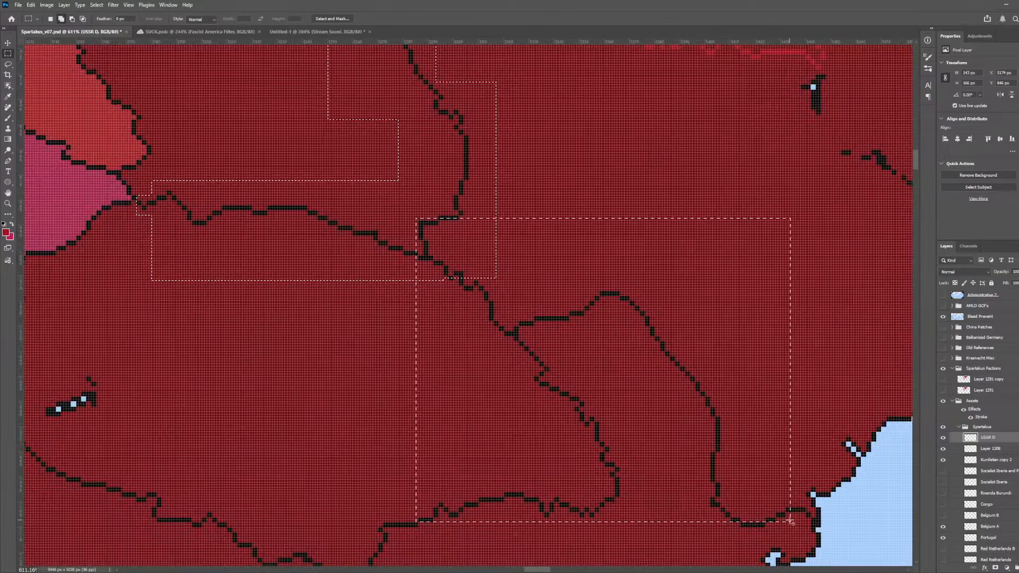
scroll(802, 484, up, 3)
drag(597, 411, 707, 468)
drag(759, 397, 824, 441)
scroll(727, 459, down, 5)
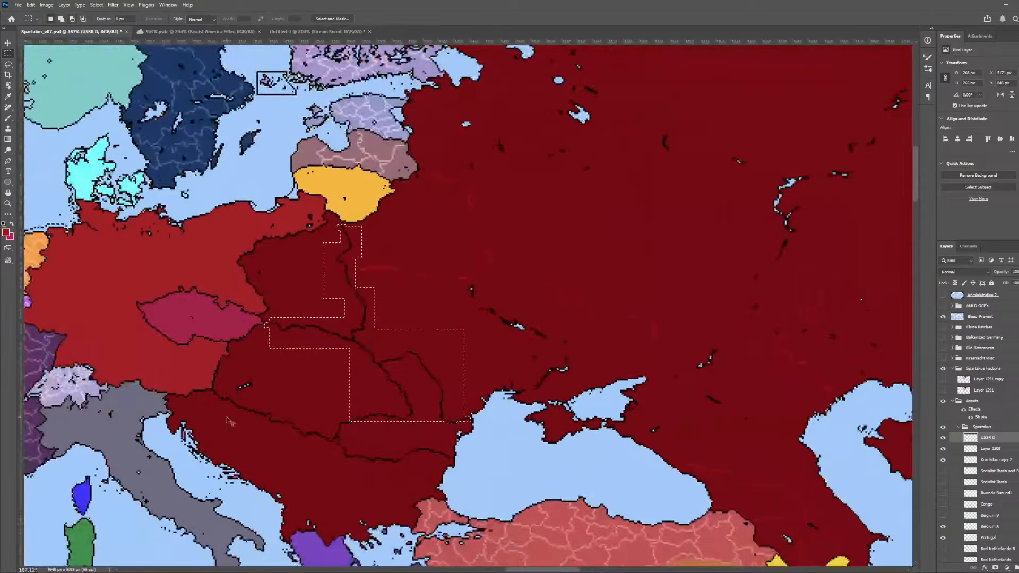
- Add the border between Hungary and the Yugoslav-Bulgarian federation to the selection
scroll(253, 426, up, 4)
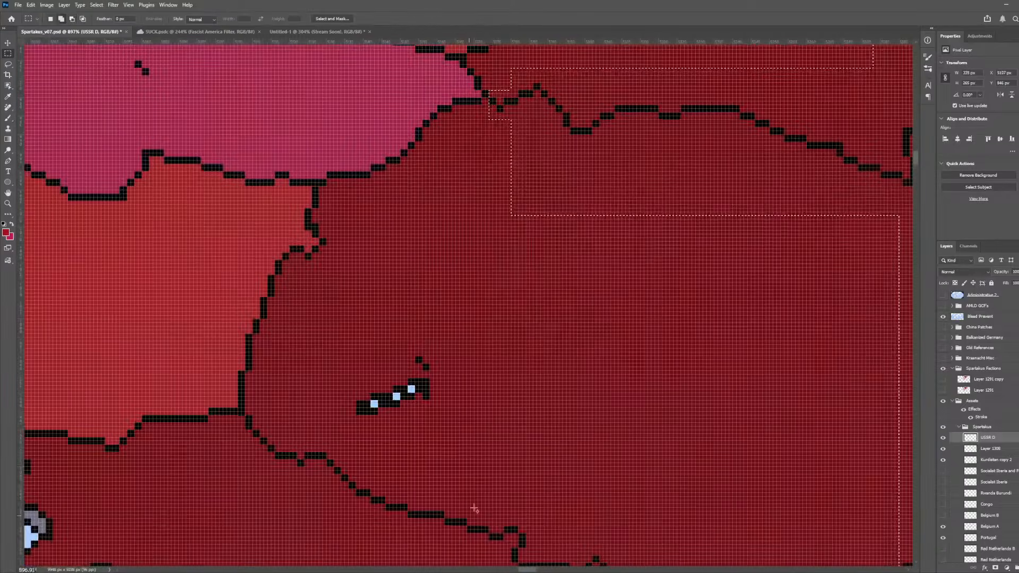
scroll(412, 404, down, 2)
scroll(530, 413, down, 5)
drag(609, 436, 557, 407)
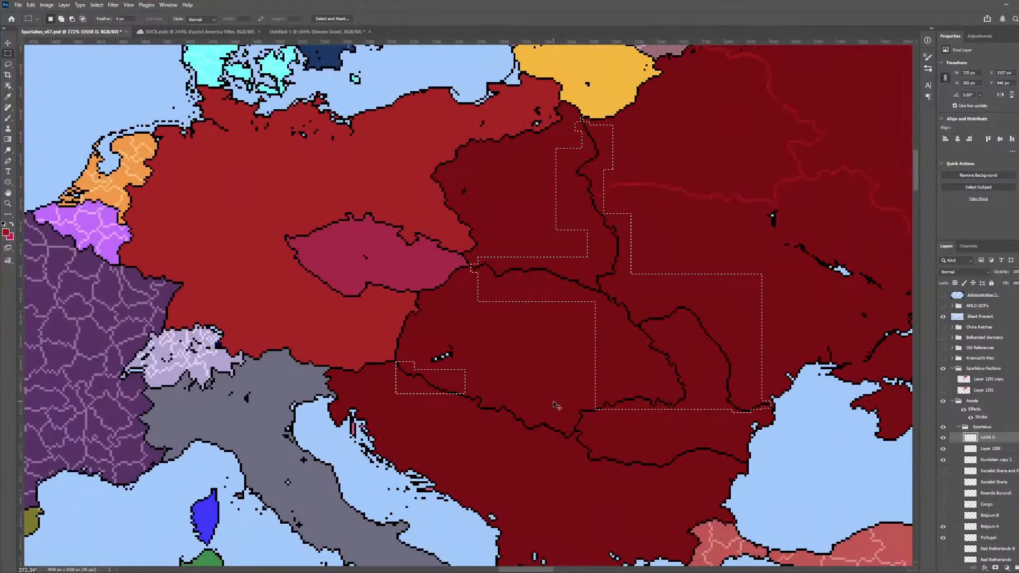
drag(446, 377, 667, 466)
- Add the remaining borders of southern Romania to the selection, down to the Black Sea coast
scroll(676, 466, up, 6)
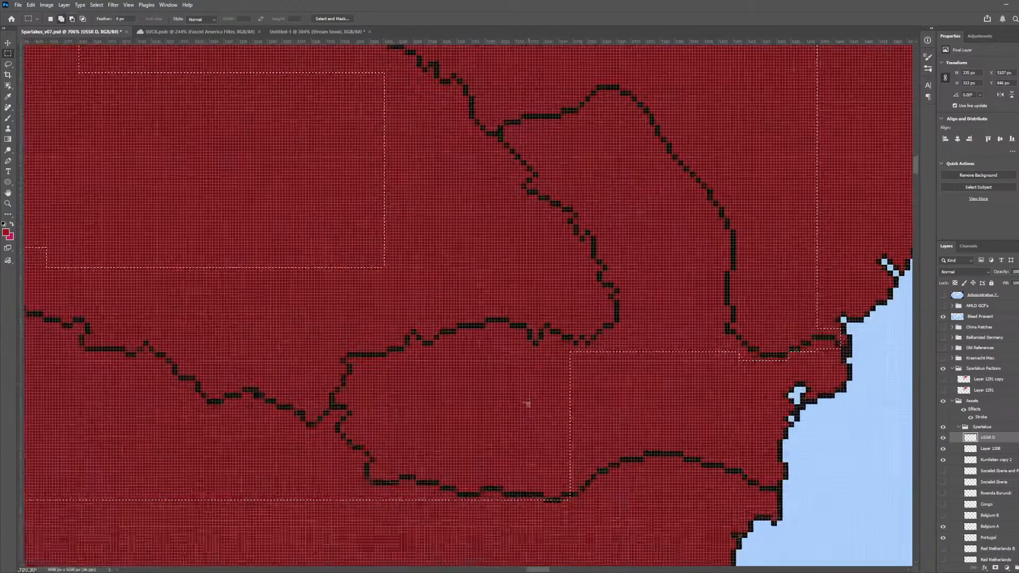
drag(422, 361, 756, 505)
scroll(777, 494, up, 3)
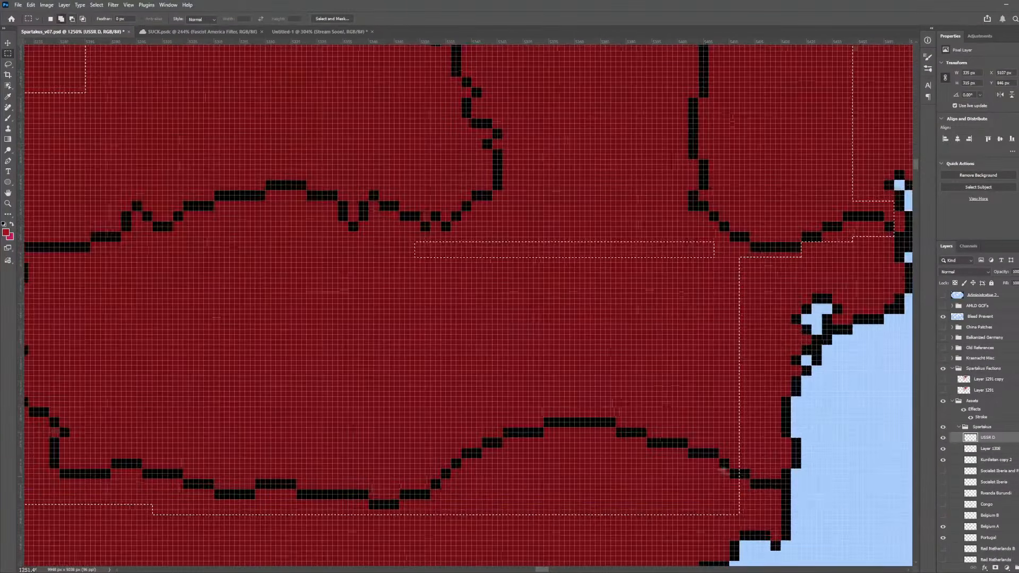
drag(720, 468, 779, 499)
scroll(780, 500, down, 8)
- Fill the selected black borders with the lighter internal border red using the Paint Bucket, and deselect
key(g)
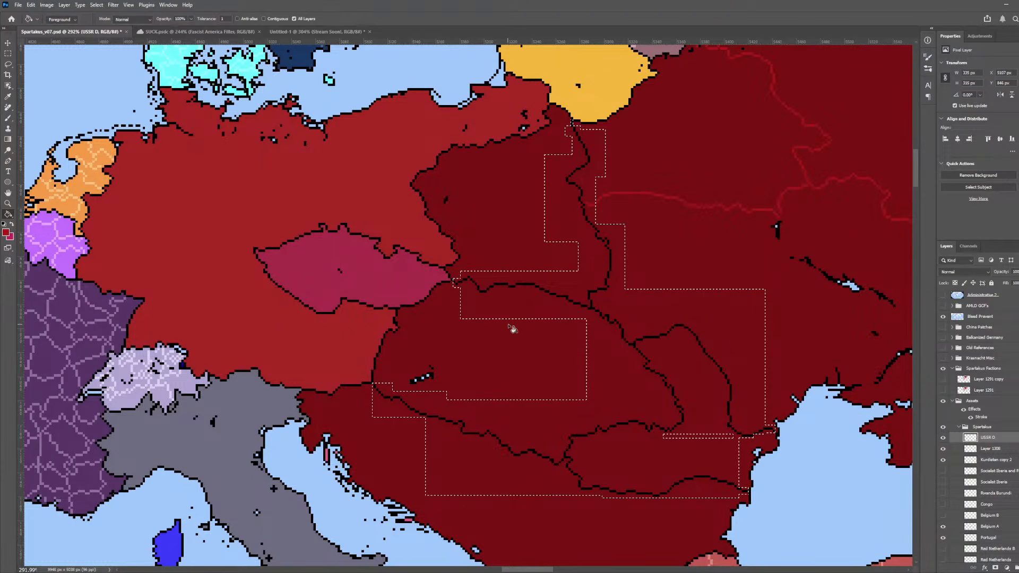
click(628, 192)
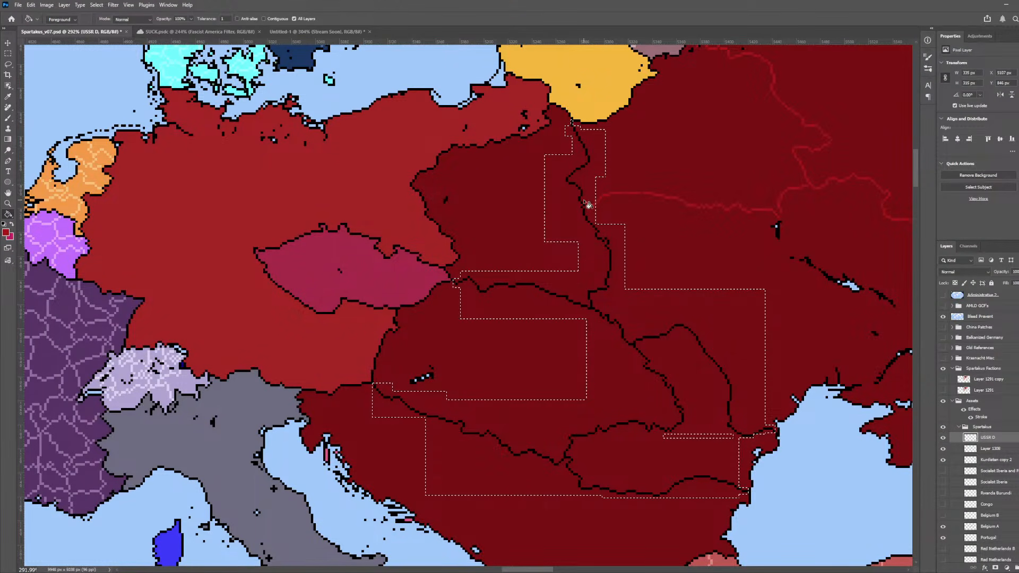
scroll(584, 196, up, 1)
scroll(584, 198, up, 3)
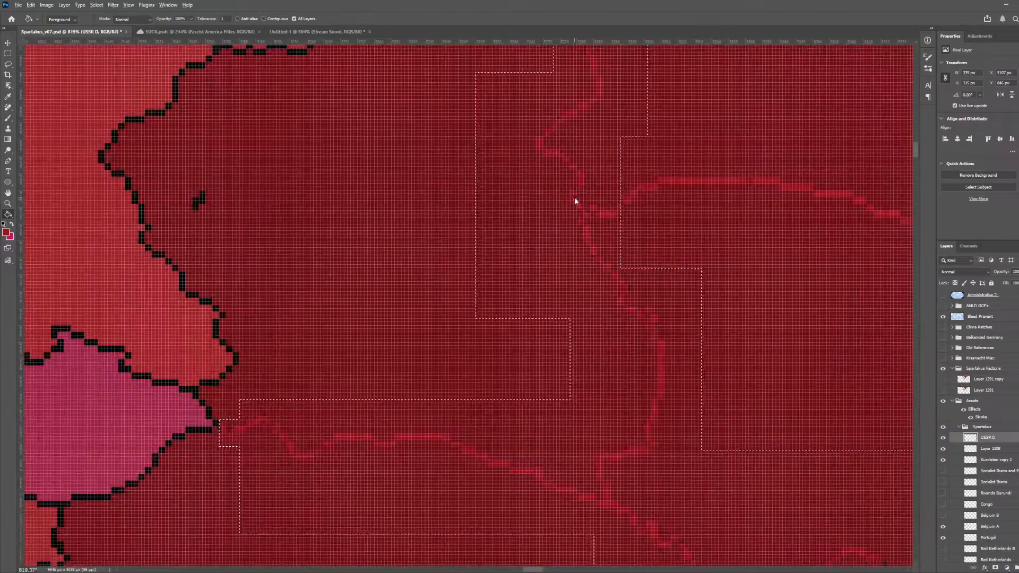
scroll(579, 207, down, 5)
key(w)
key(ctrl+d)
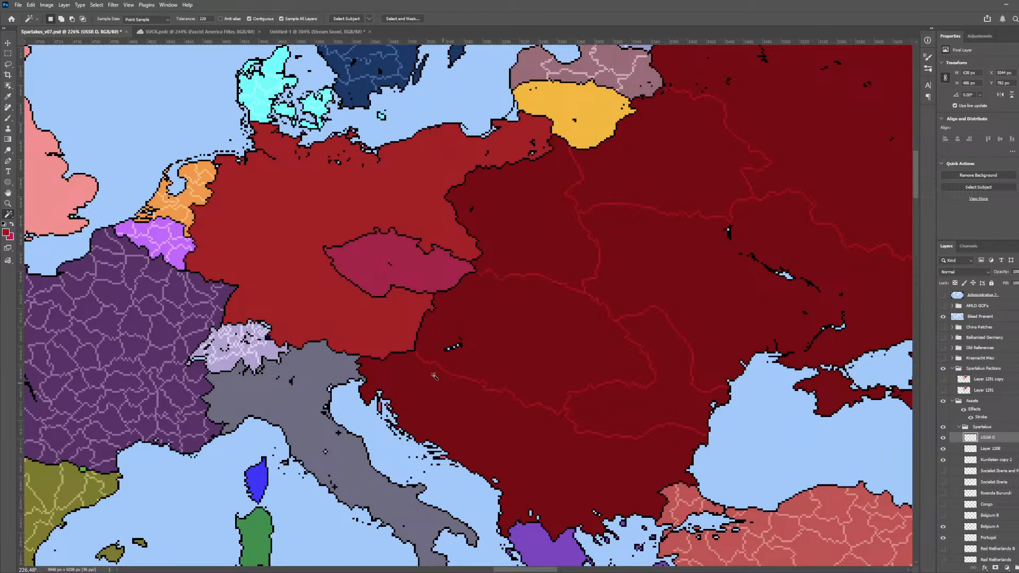
- Sample the USSR's dark red and fill the leftover pink islands along the Yugoslav Adriatic coast with it
key(i)
click(446, 419)
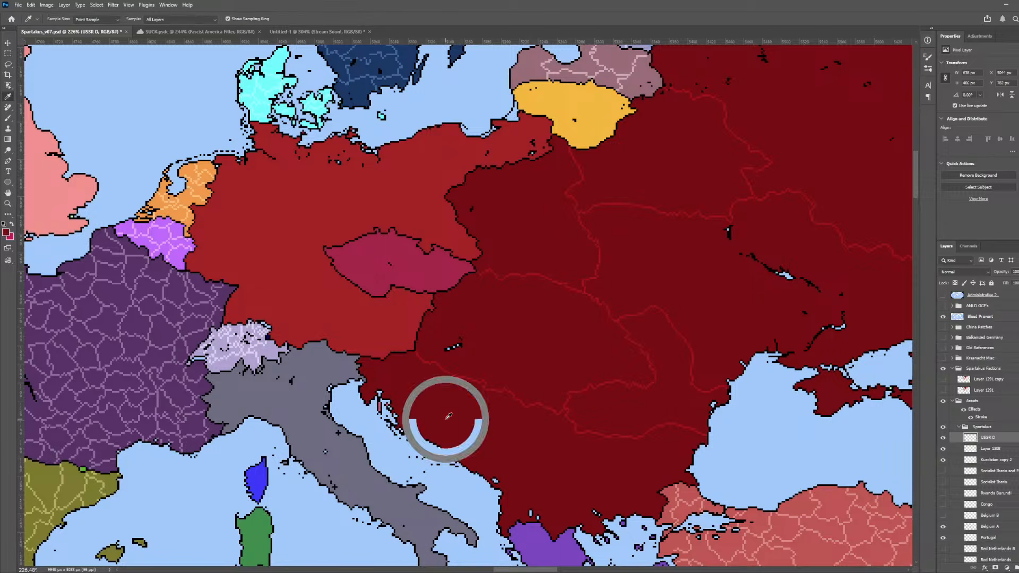
scroll(444, 422, up, 5)
key(g)
scroll(319, 209, up, 3)
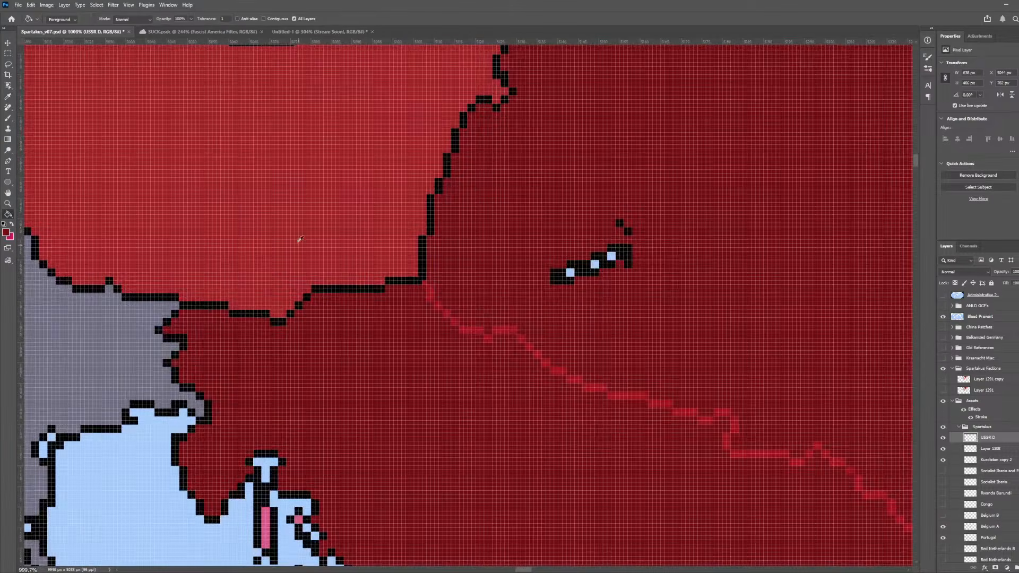
click(268, 499)
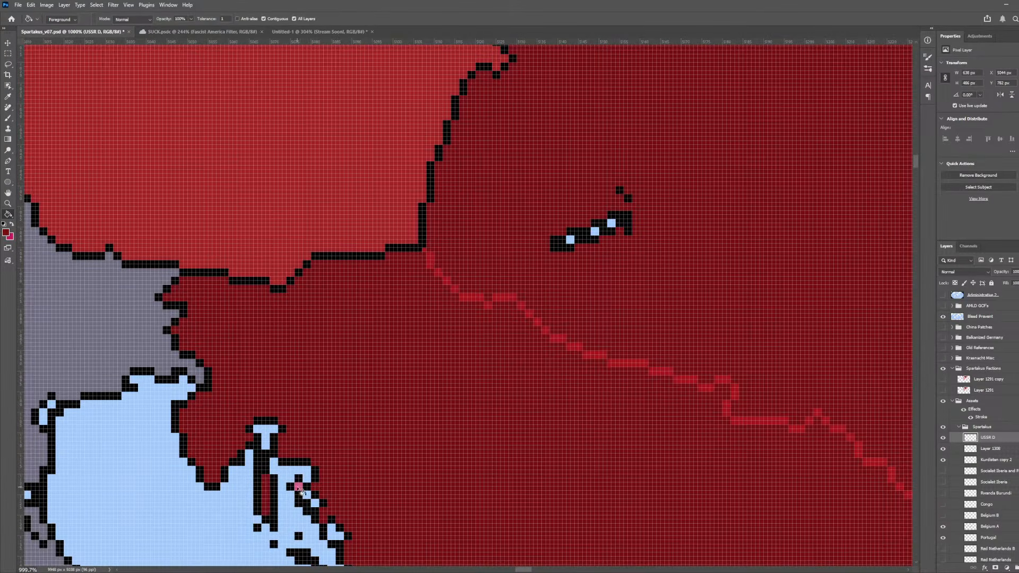
scroll(543, 503, down, 5)
scroll(539, 480, up, 2)
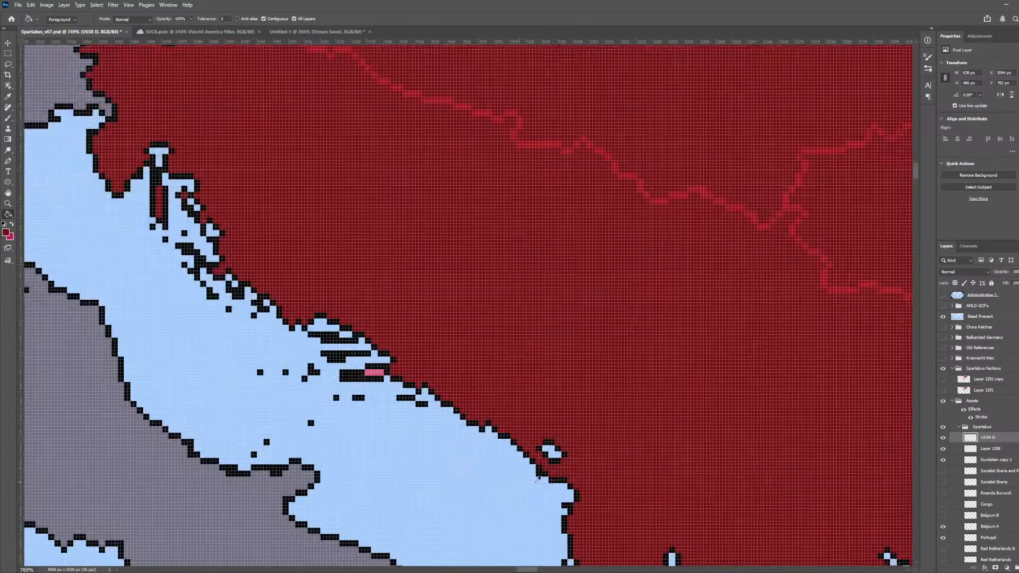
scroll(465, 380, down, 5)
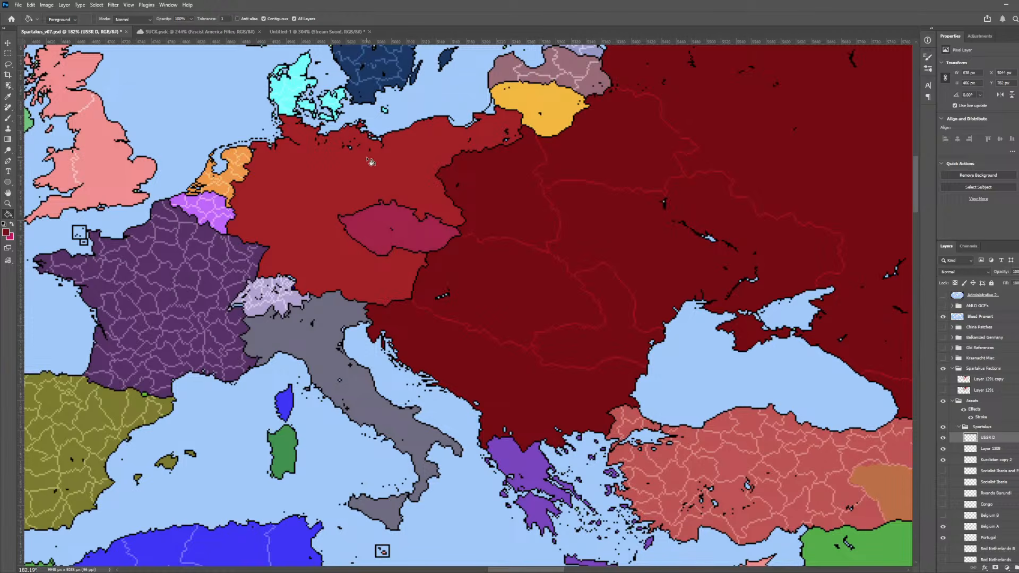
- Isolate the USSR D layer to check which territory it contains, and restore the other layers' visibility
scroll(418, 170, up, 2)
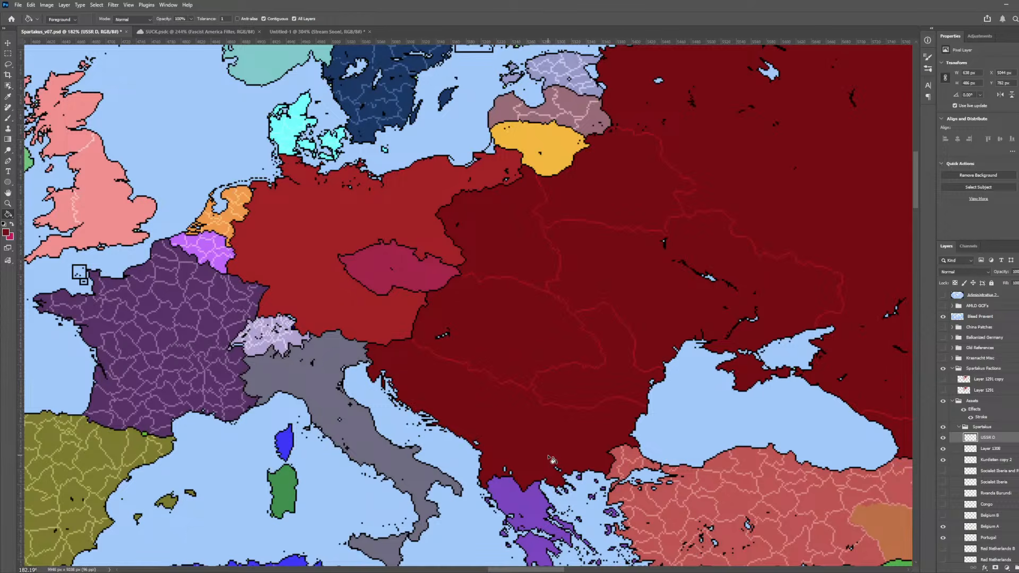
scroll(552, 459, down, 3)
scroll(525, 415, down, 2)
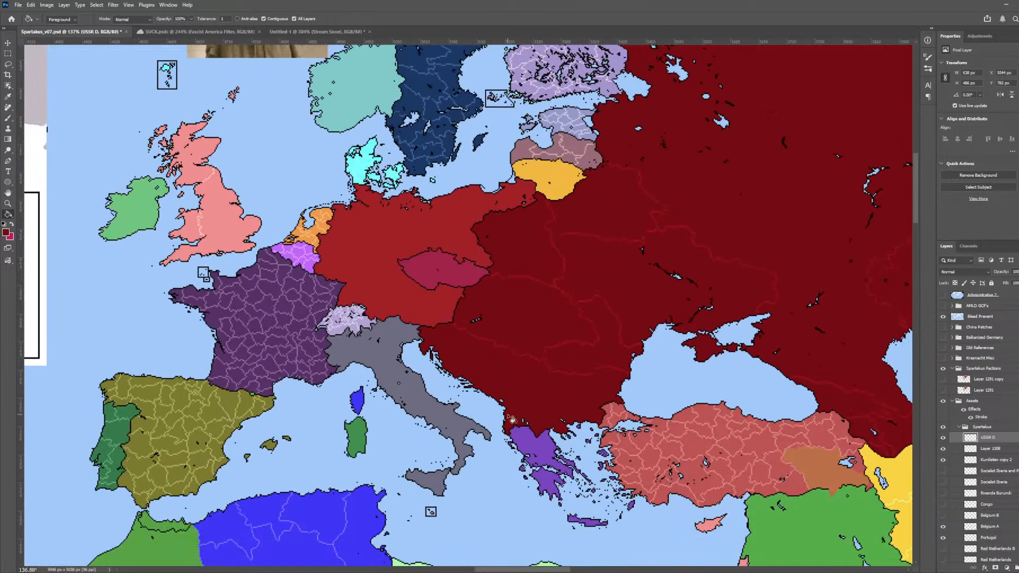
key(v)
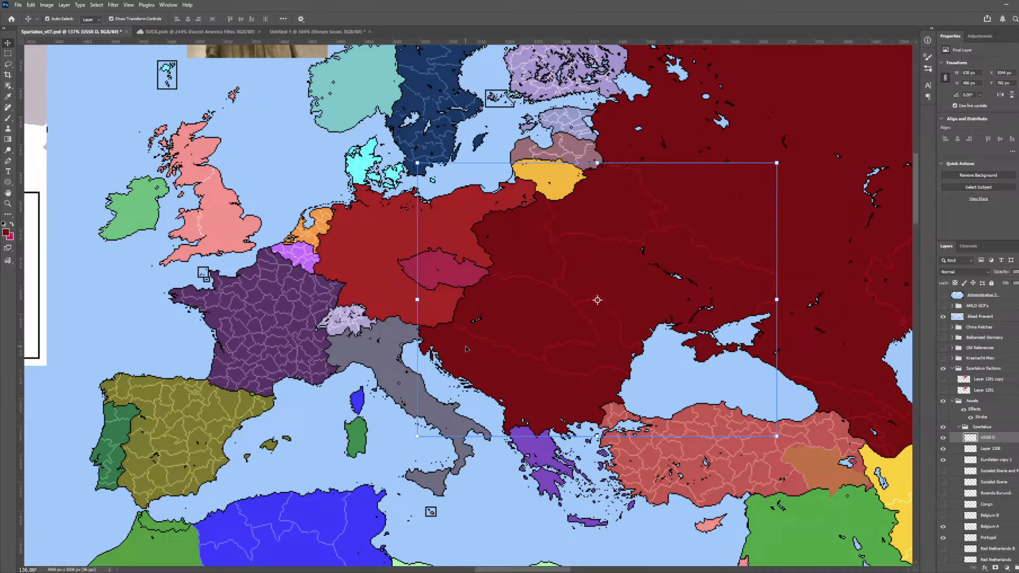
alt+click(943, 438)
alt+click(943, 438)
- Sample the USSR's dark red and fill the main Russian territory with it on the USSR D layer
key(i)
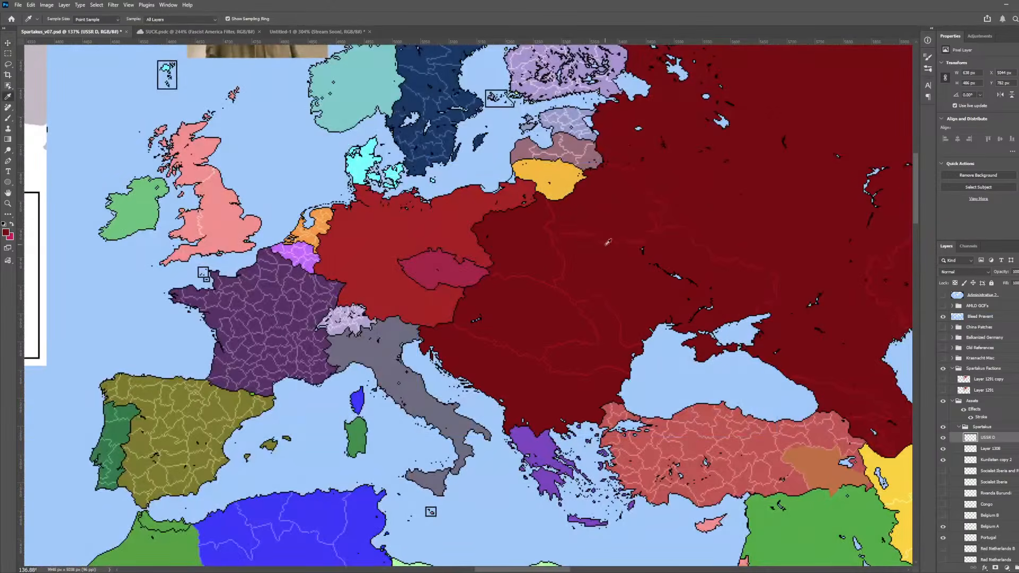
click(617, 265)
scroll(657, 285, down, 5)
key(g)
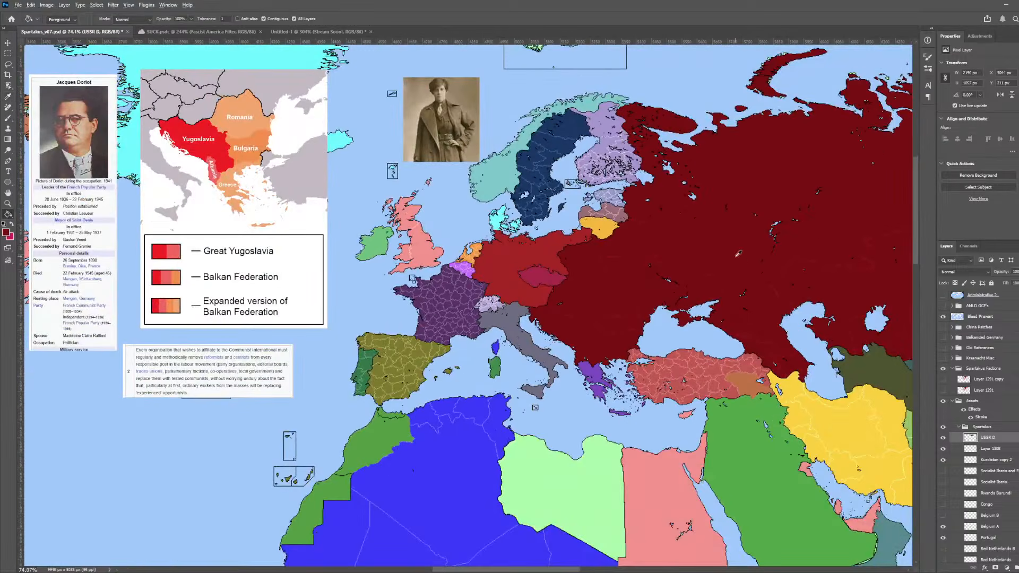
- Turn off contiguous filling and fill the remaining matching USSR areas with its dark red on the USSR D layer
scroll(737, 251, up, 9)
click(264, 19)
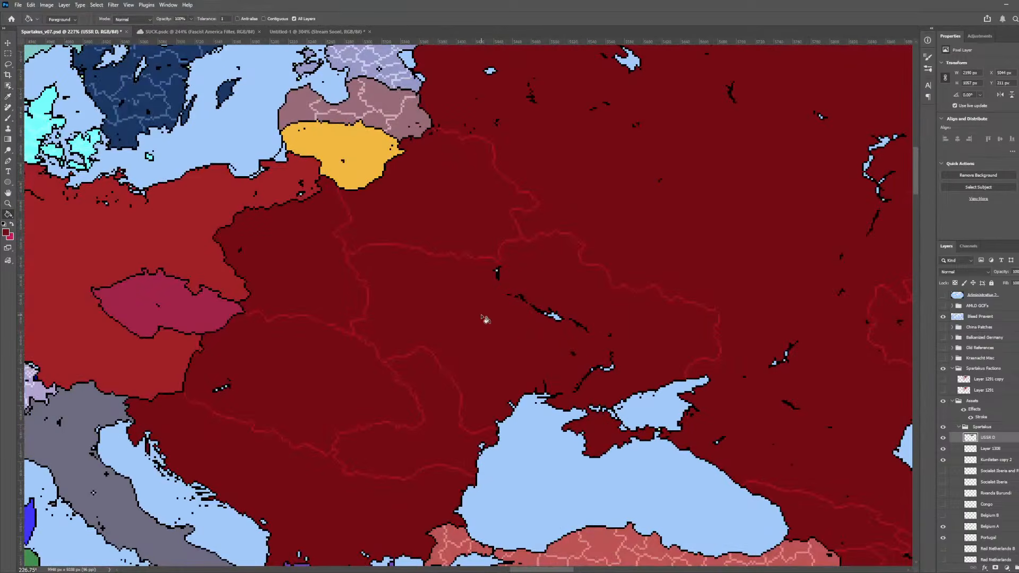
scroll(448, 229, up, 5)
click(448, 229)
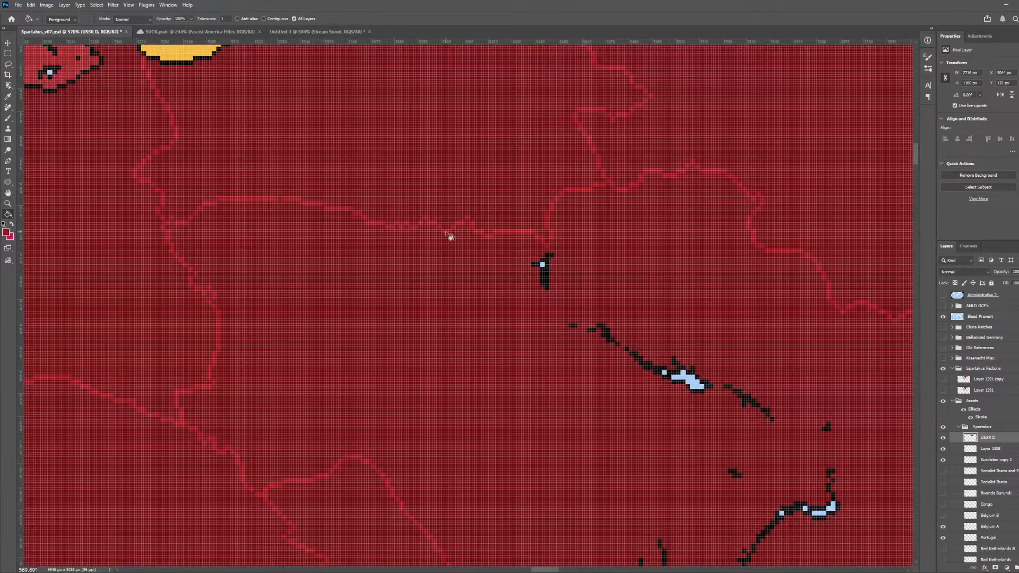
- Isolate the USSR D layer to inspect the extent of its filled territory, and restore the other layers' visibility
scroll(583, 340, down, 3)
alt+click(944, 438)
scroll(690, 404, down, 8)
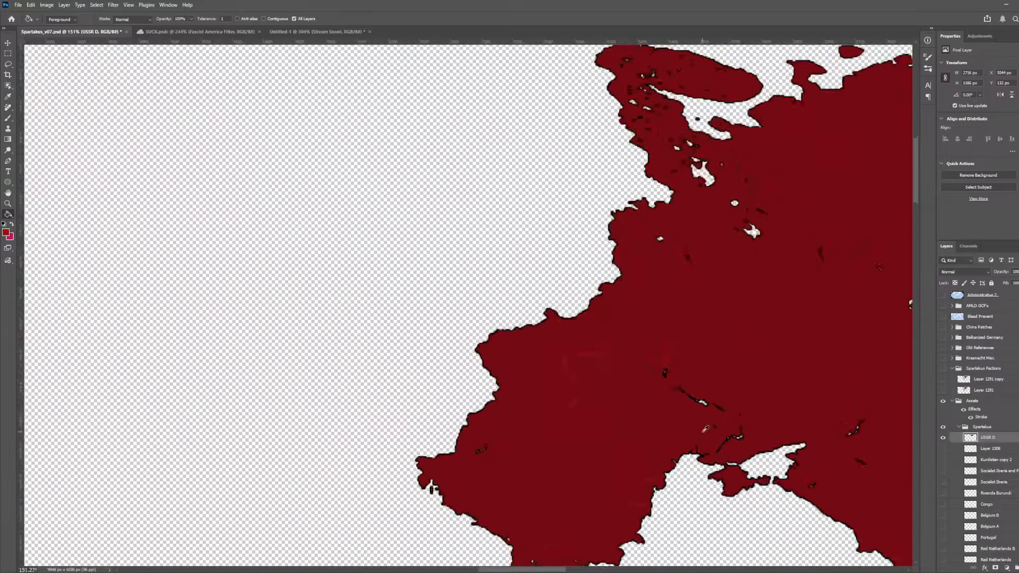
scroll(756, 444, up, 2)
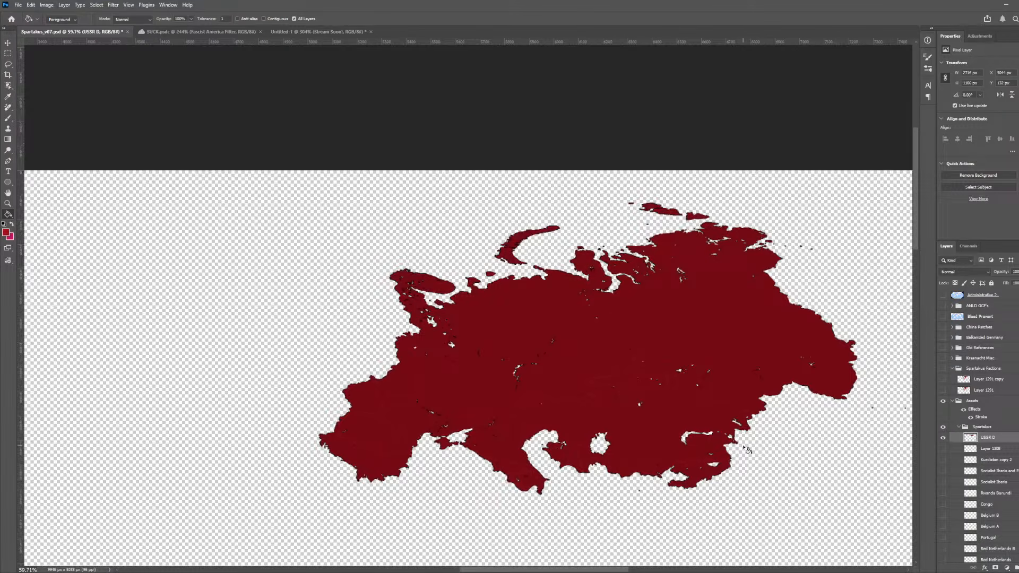
alt+click(943, 438)
- Try filling the olive and teal Central Asian countries east of the Caspian with a brighter red, and undo the fills
scroll(589, 438, up, 5)
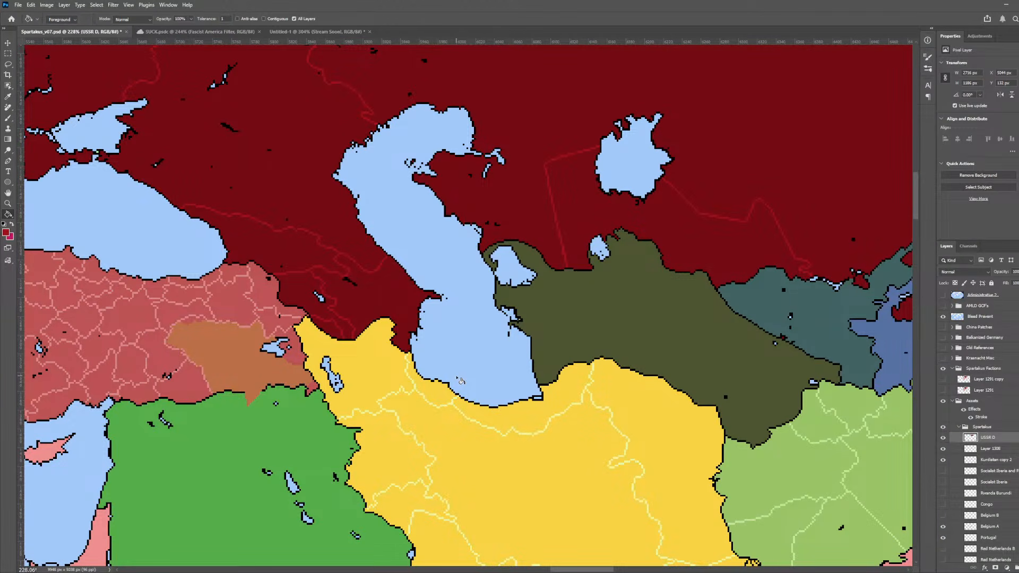
scroll(460, 381, down, 5)
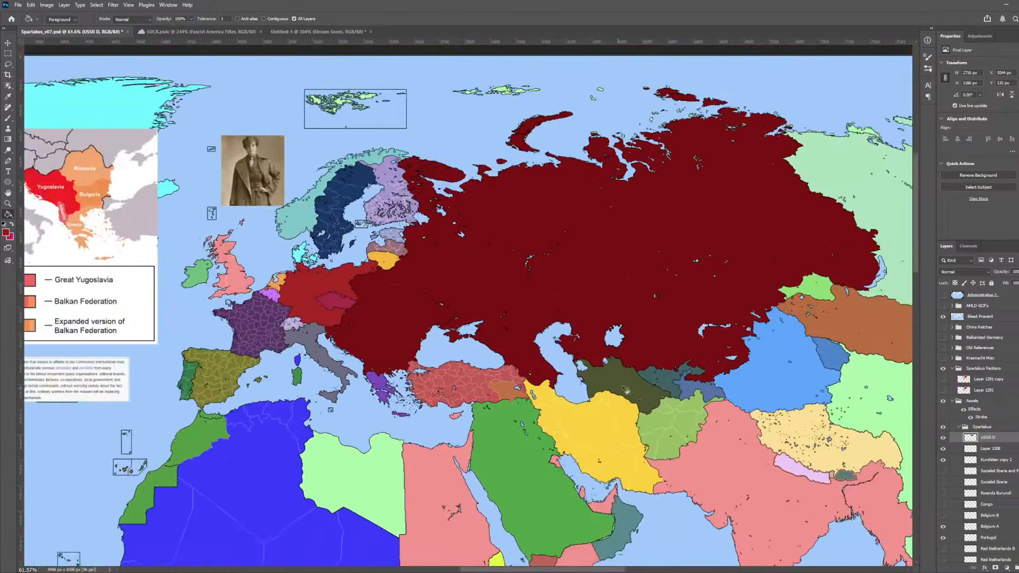
scroll(632, 404, up, 5)
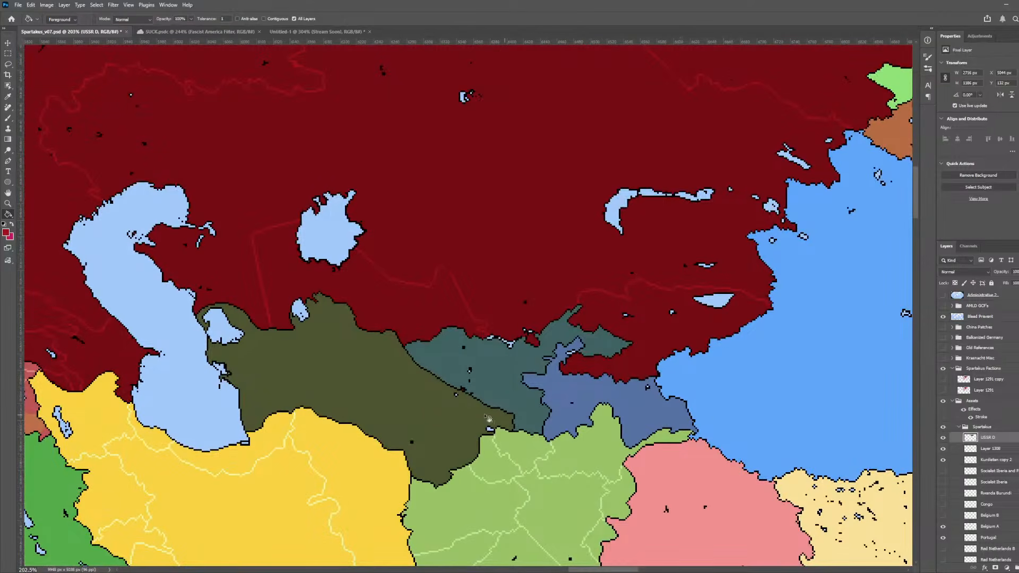
click(386, 394)
click(545, 404)
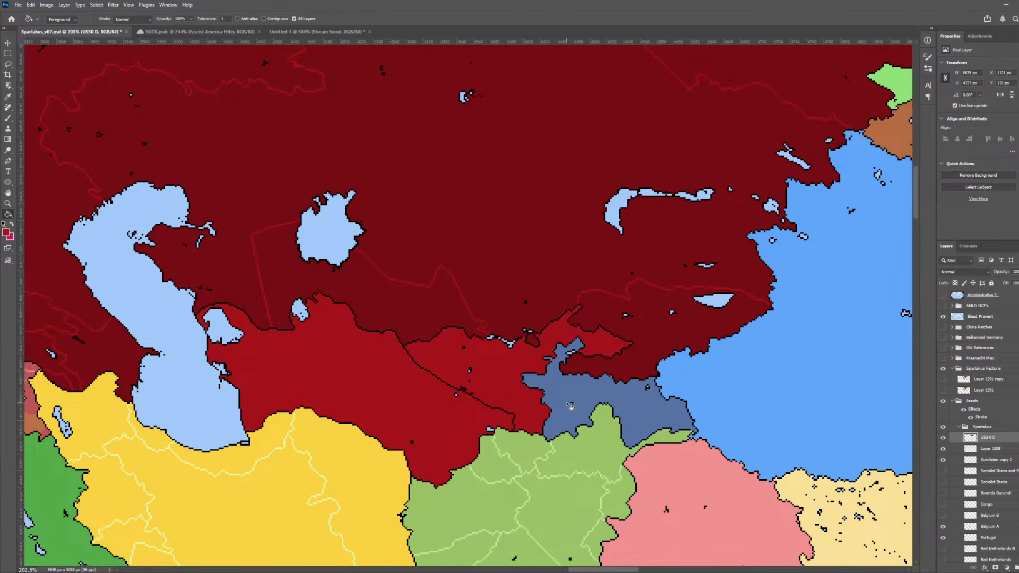
key(ctrl+z)
key(ctrl+z)
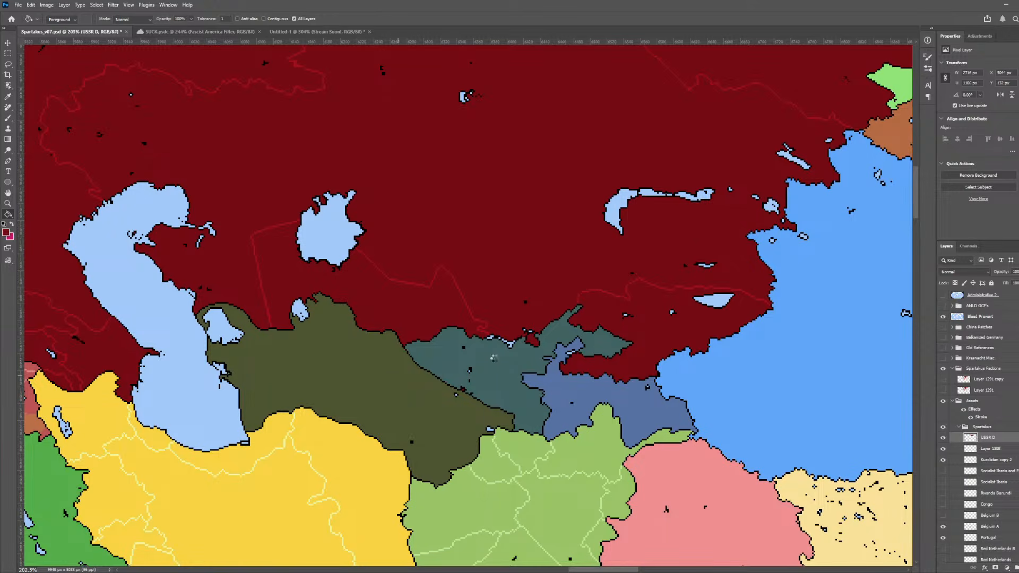
- Fill the olive, teal and blue Central Asian countries south of the USSR with its dark red
key(ctrl+shift+z)
key(ctrl+shift+z)
click(597, 408)
- Show the OTL WW2 reference layer and examine the striped occupation zones in northern Iran
scroll(447, 451, down, 1)
scroll(279, 467, down, 2)
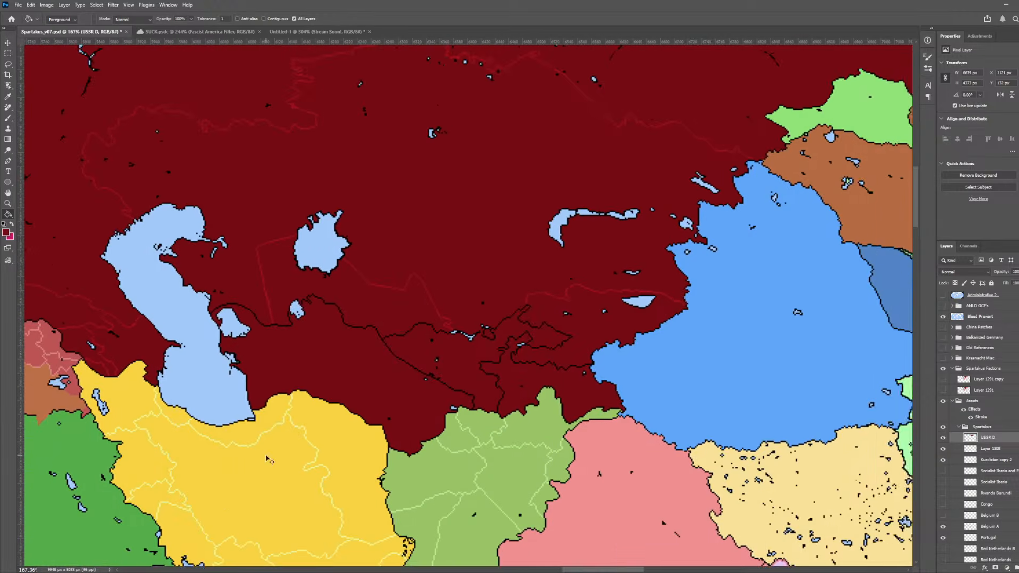
scroll(266, 471, left, 2)
scroll(260, 471, down, 2)
scroll(254, 472, left, 4)
scroll(252, 472, up, 2)
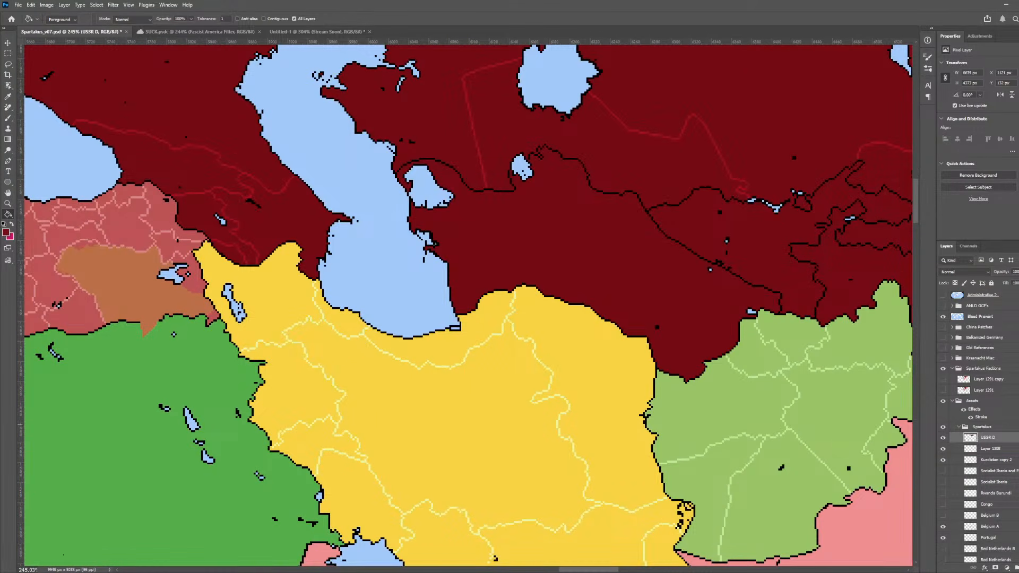
scroll(945, 504, down, 10)
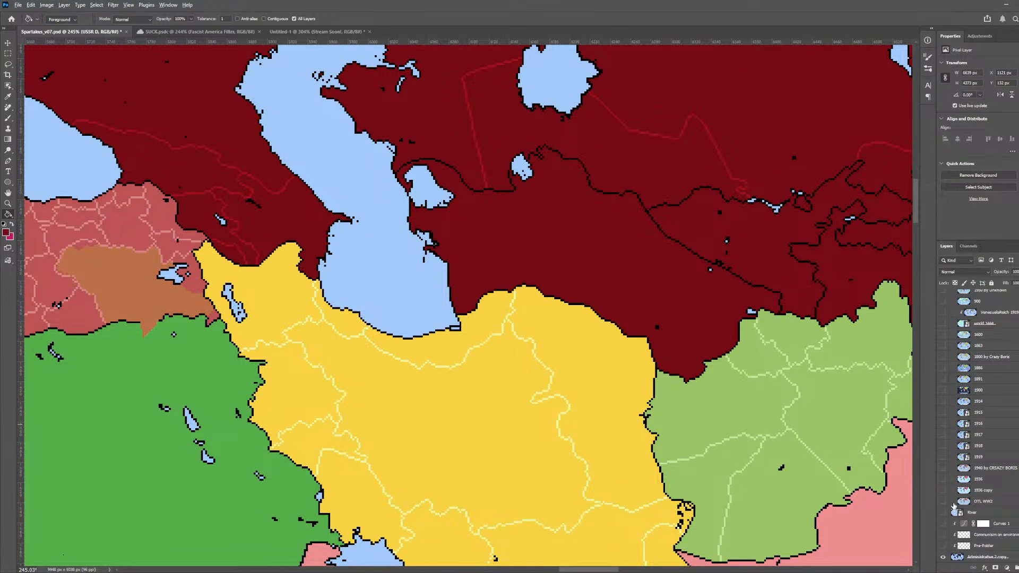
click(944, 501)
scroll(635, 408, up, 3)
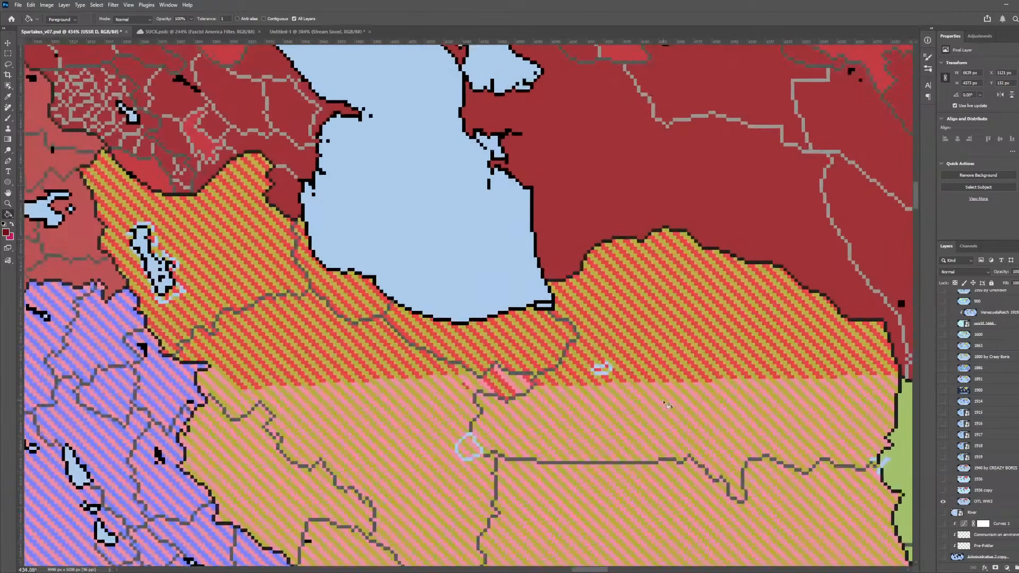
scroll(307, 384, up, 1)
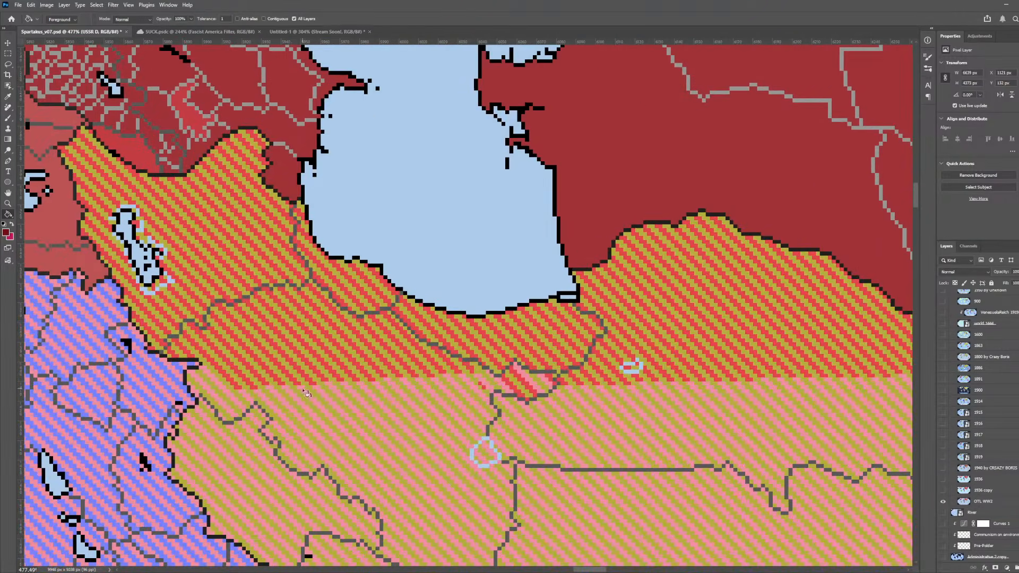
- Select the red and olive stripes of Iran's northern occupation zone using a non-contiguous Magic Wand with tolerance 1
key(w)
click(287, 381)
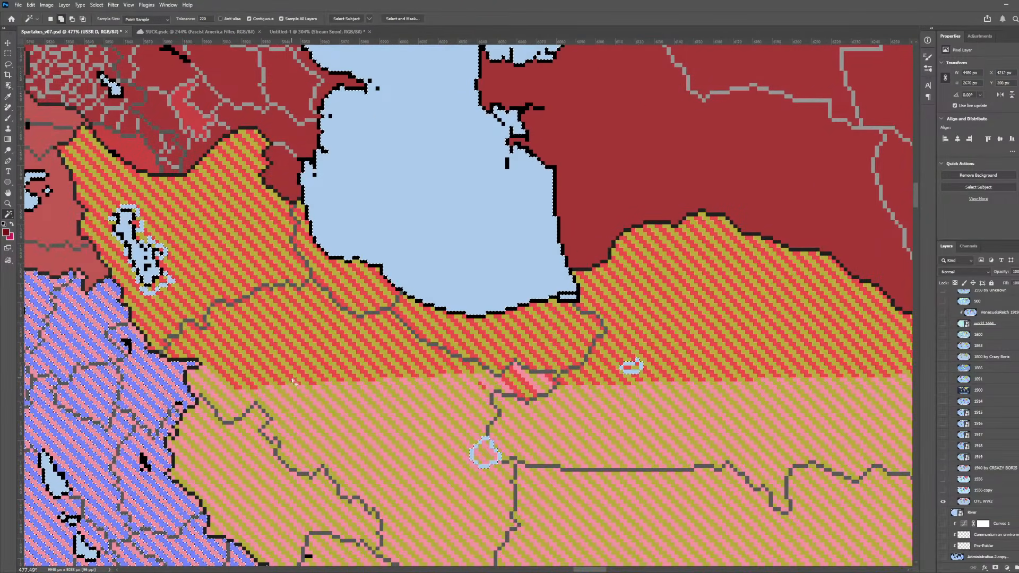
double_click(203, 18)
text(1)
click(309, 324)
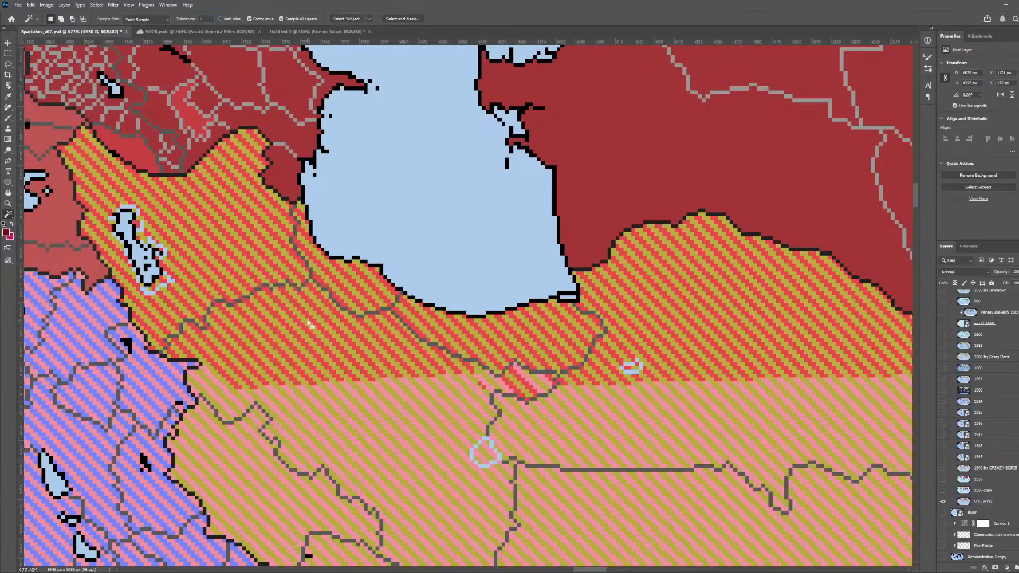
click(269, 342)
click(302, 333)
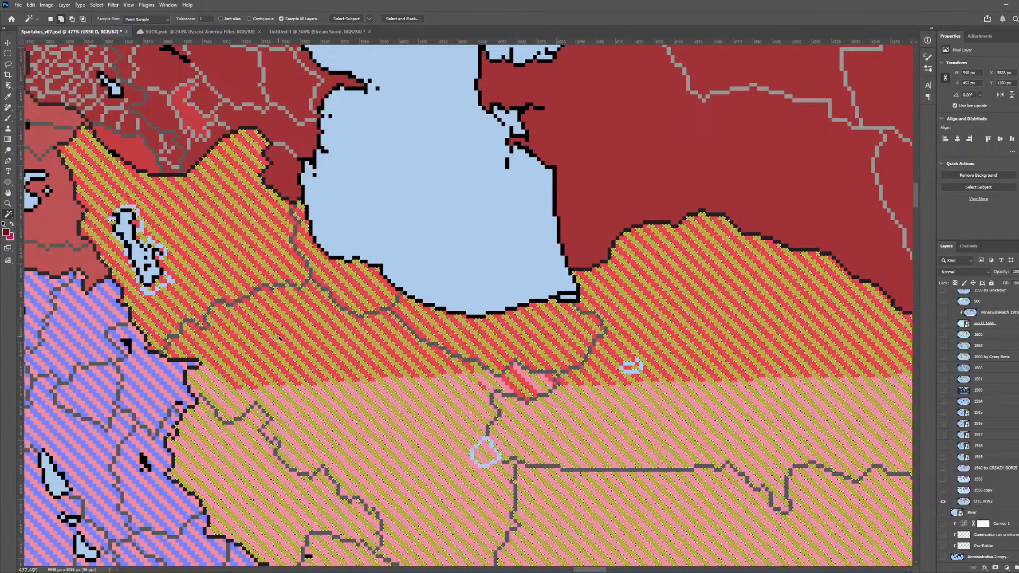
- Hide the OTL WW2 reference layer and add a new layer above USSR D in the Spartakus group
alt+click(943, 501)
scroll(291, 393, down, 4)
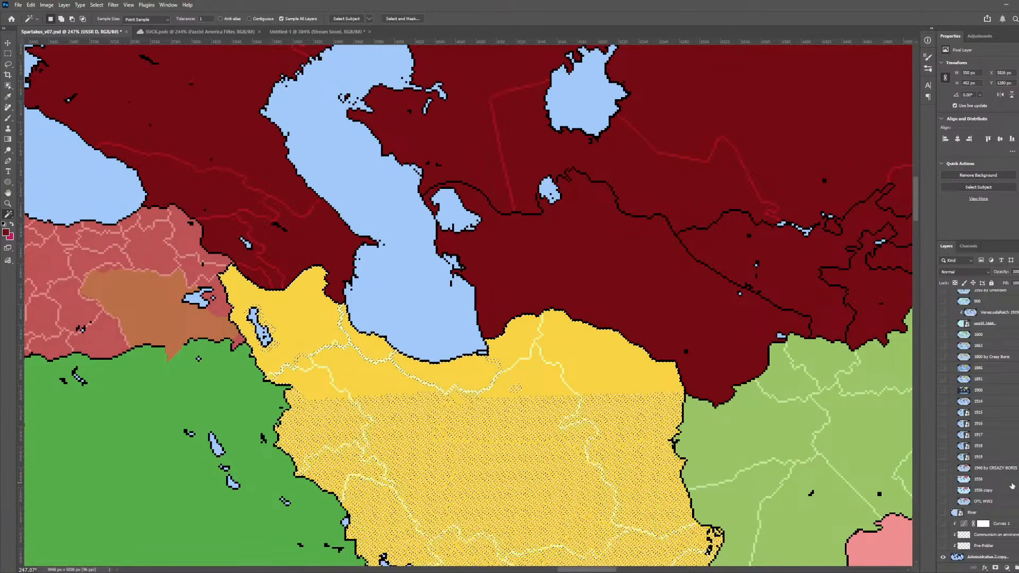
scroll(982, 427, up, 15)
scroll(979, 424, up, 10)
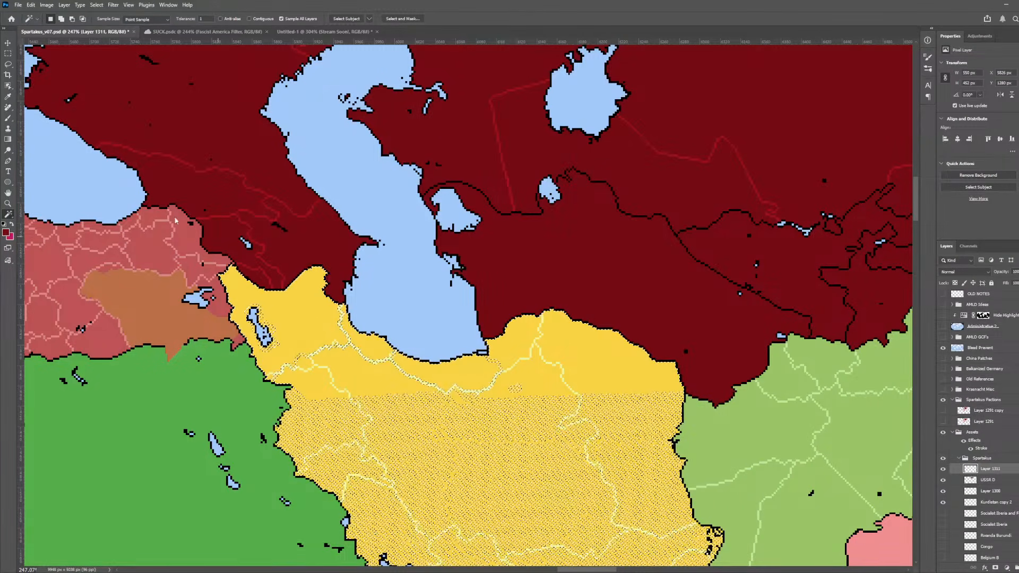
- Switch to the SUCK.psdc colour chart and sample the magenta for Far-left Persian country from the Persia section
click(181, 32)
scroll(493, 374, down, 5)
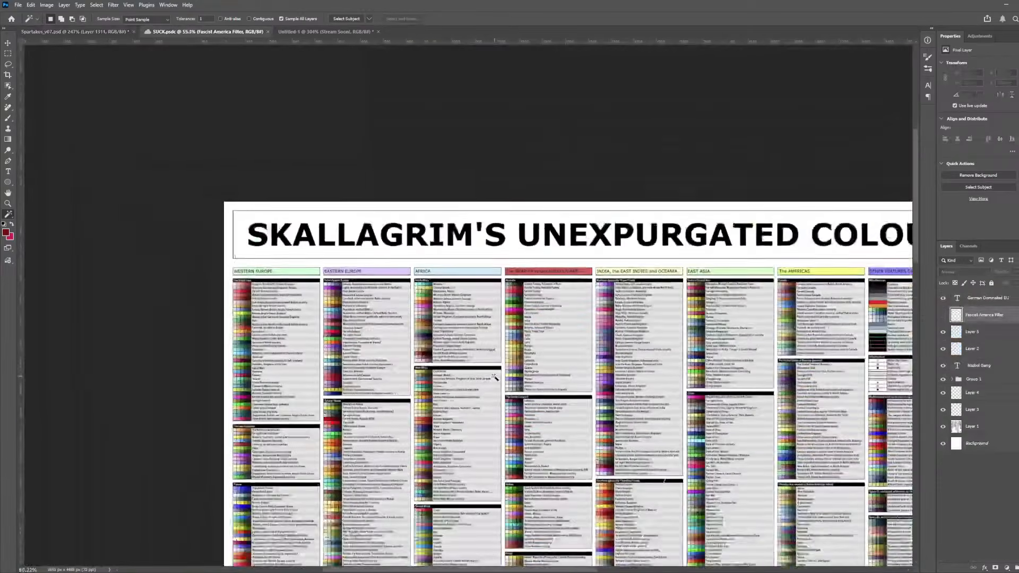
scroll(481, 391, down, 5)
key(i)
scroll(435, 435, down, 3)
scroll(457, 463, down, 2)
scroll(475, 467, up, 7)
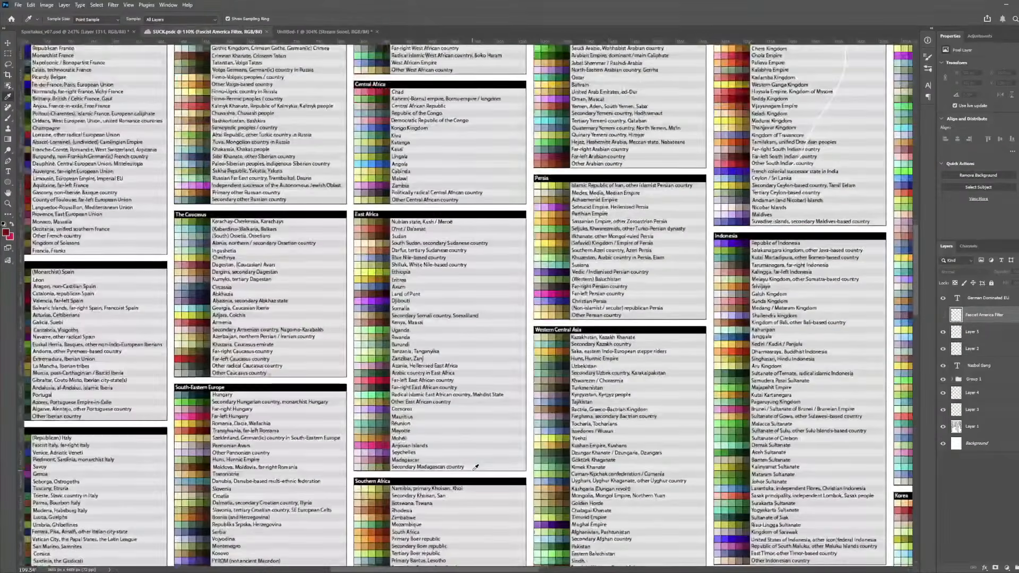
scroll(474, 468, down, 5)
scroll(662, 79, up, 4)
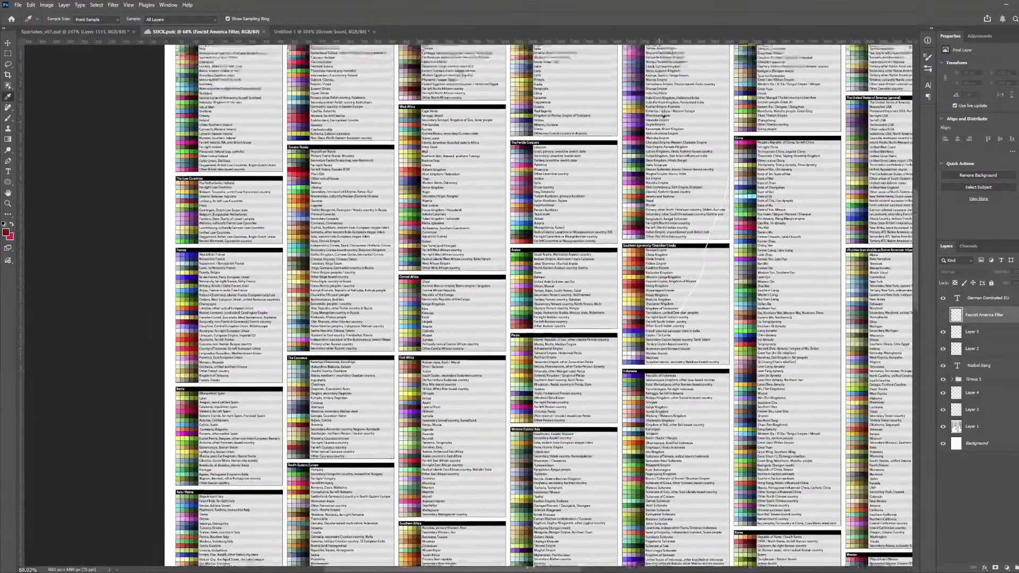
scroll(663, 134, right, 3)
scroll(664, 136, right, 1)
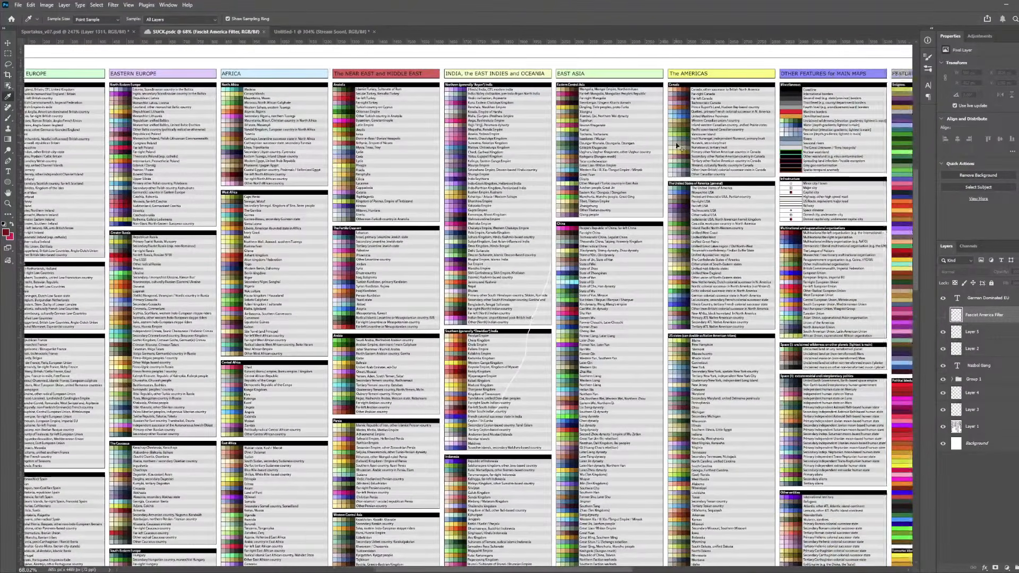
scroll(677, 137, up, 5)
scroll(679, 139, down, 4)
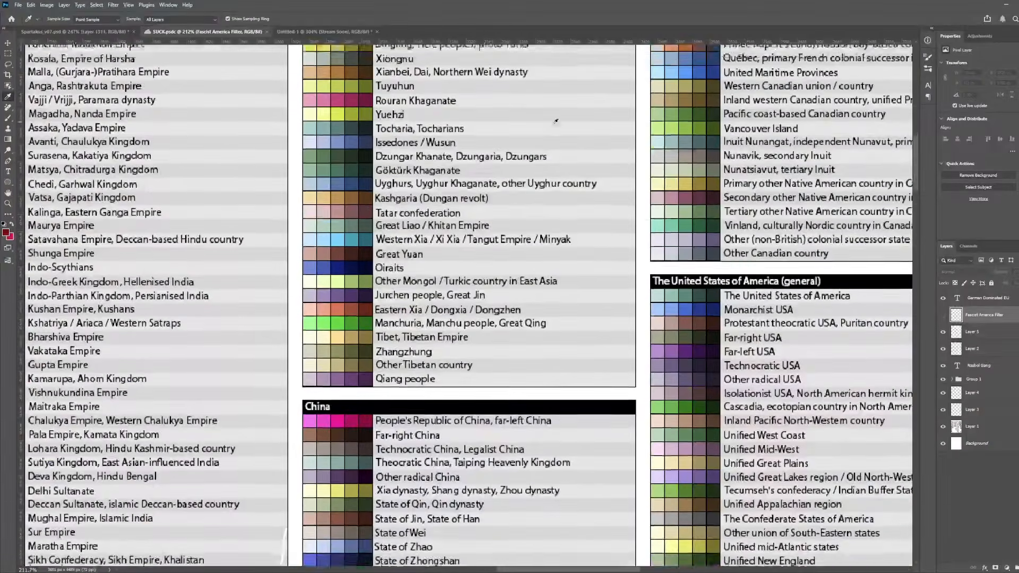
scroll(495, 199, down, 2)
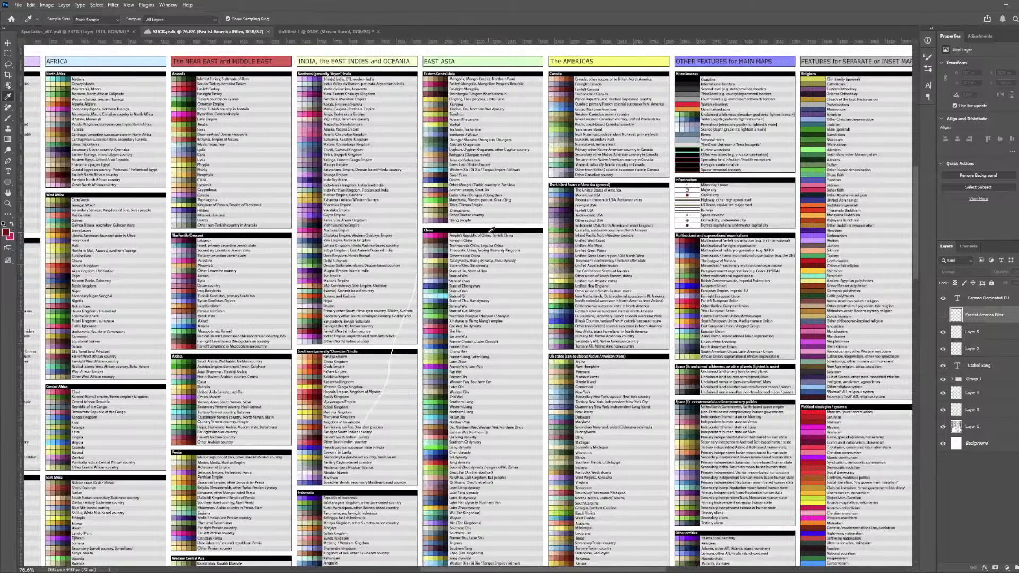
scroll(168, 312, up, 3)
scroll(192, 442, down, 3)
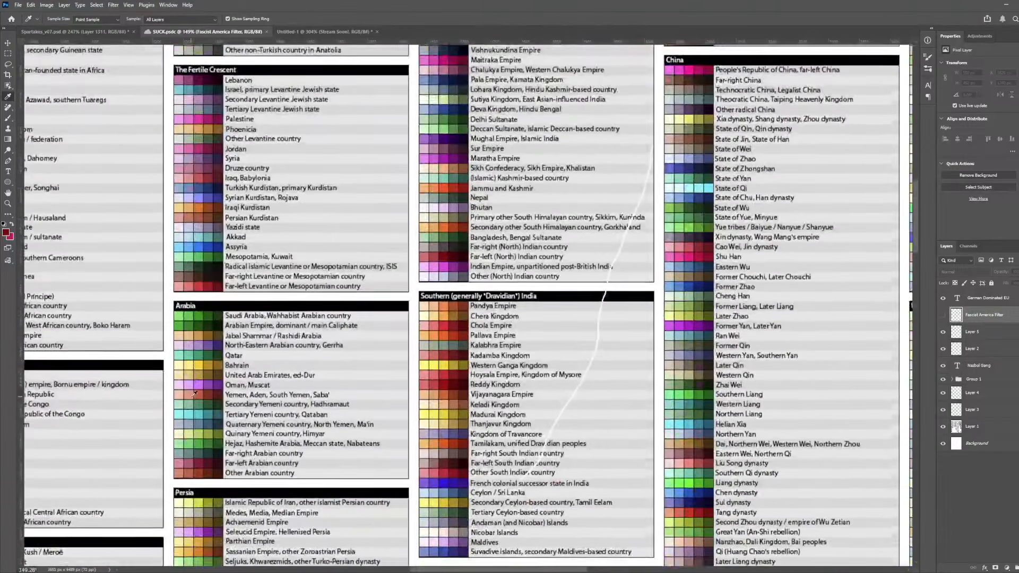
scroll(193, 442, up, 2)
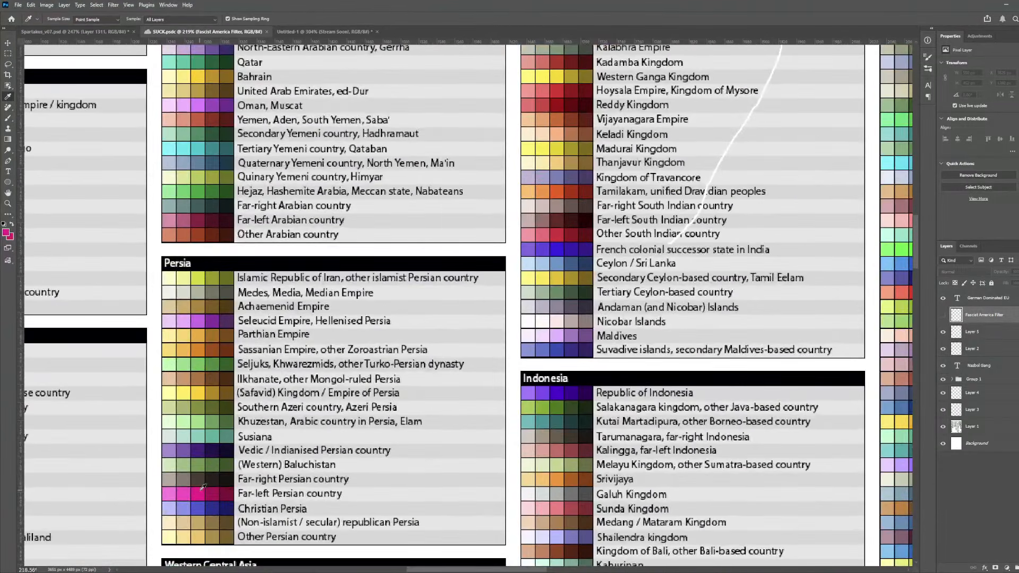
- Return to Spartakus_v07.psd and fill the selected northern Iranian provinces with the magenta on the new layer, with contiguous filling on
click(77, 32)
key(g)
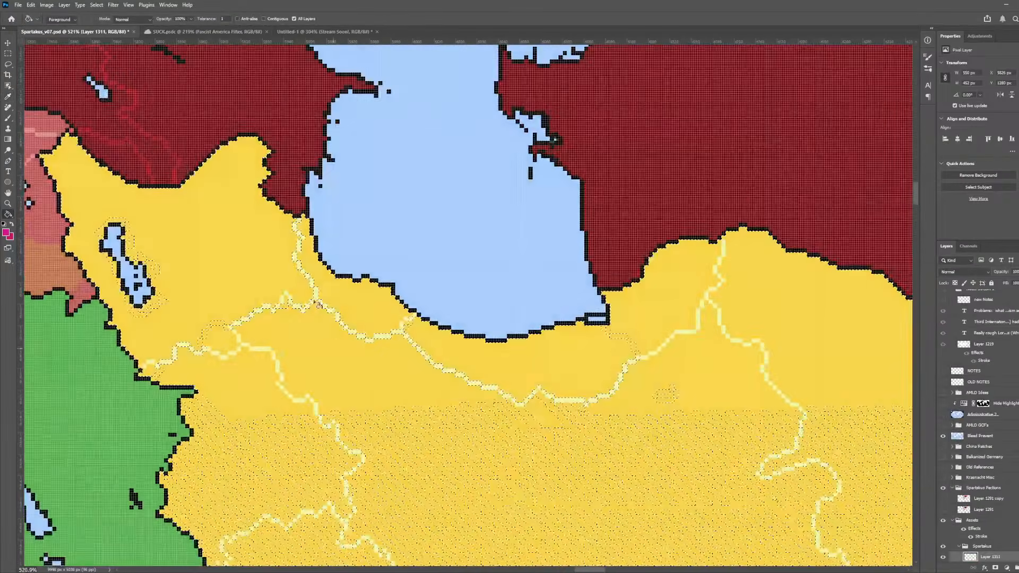
click(264, 18)
click(314, 366)
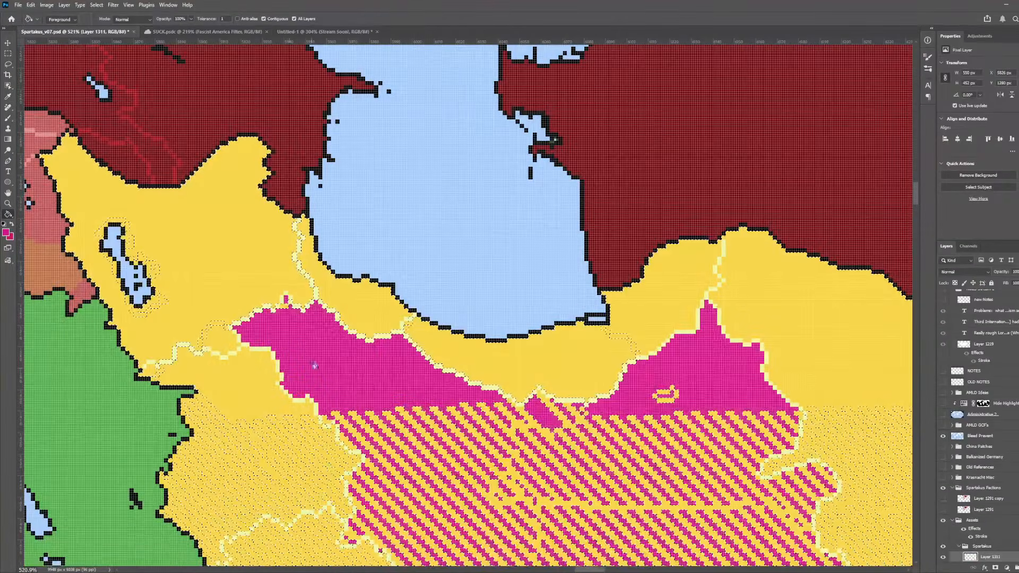
click(257, 387)
click(233, 290)
click(385, 308)
click(486, 354)
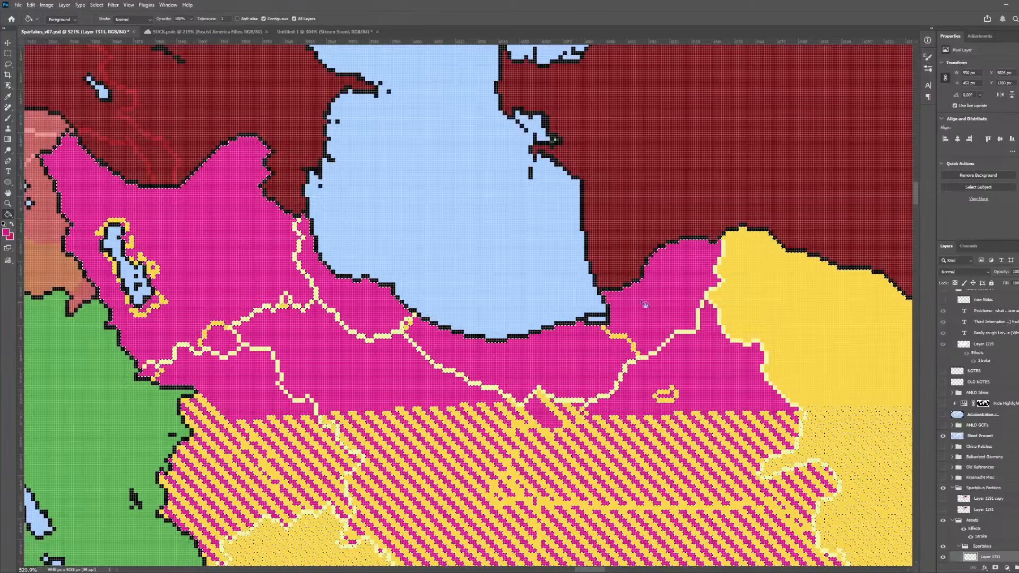
click(756, 323)
- Deselect, then select the magenta area of Iran's northwesternmost province with a contiguous Magic Wand and delete it
scroll(743, 345, down, 10)
key(w)
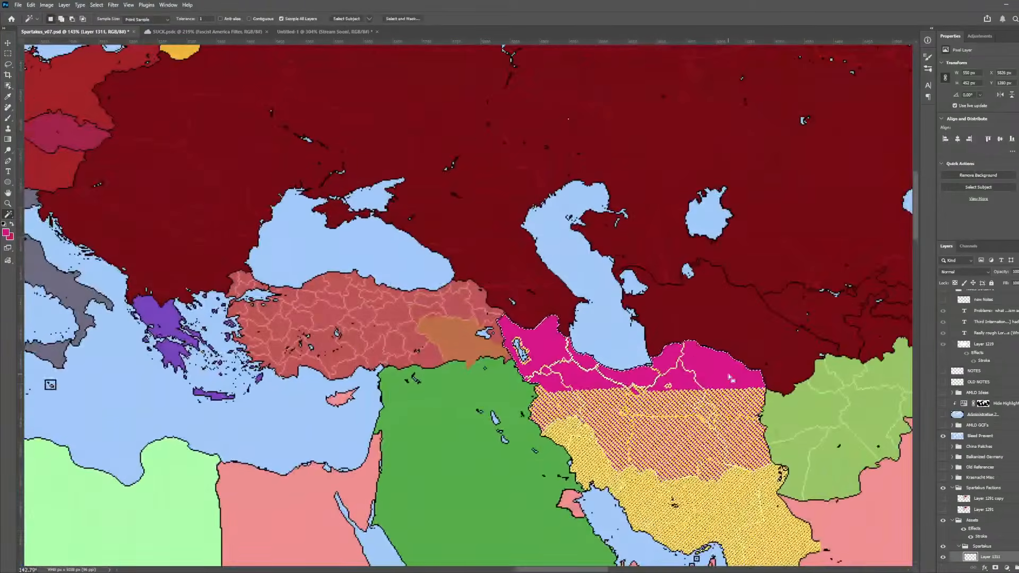
scroll(729, 378, up, 5)
scroll(604, 411, up, 2)
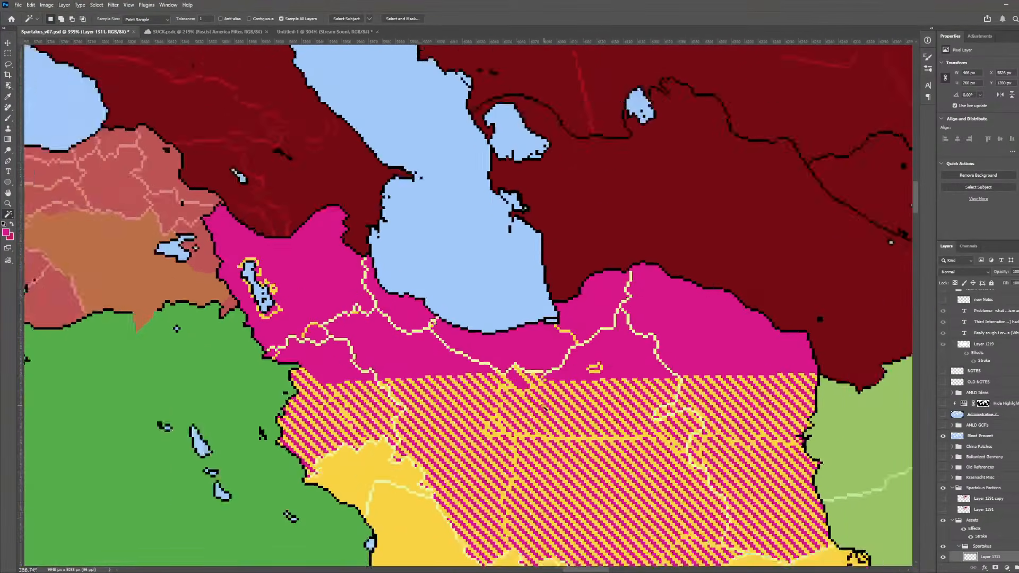
scroll(545, 408, down, 5)
scroll(445, 301, up, 5)
key(v)
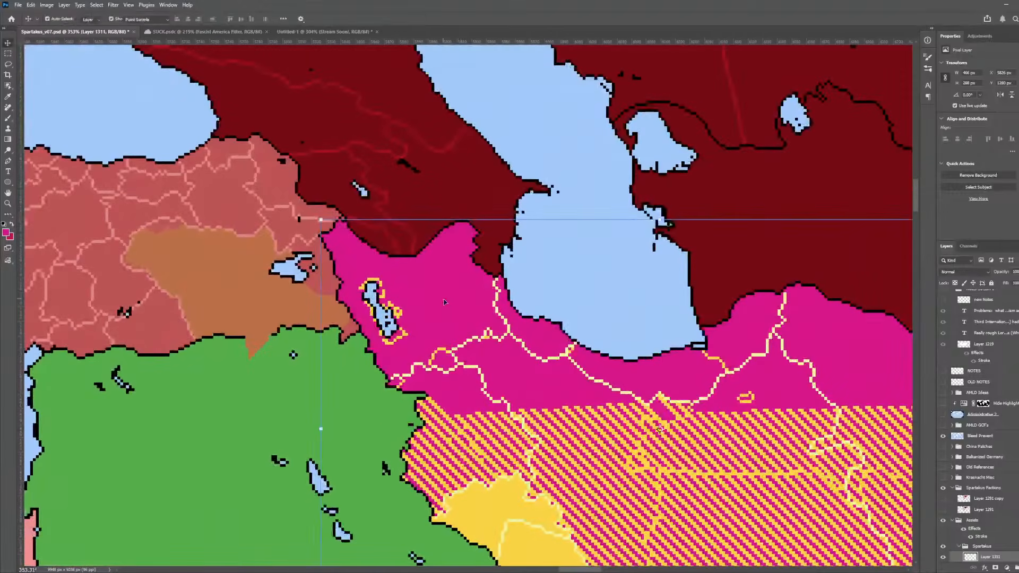
key(w)
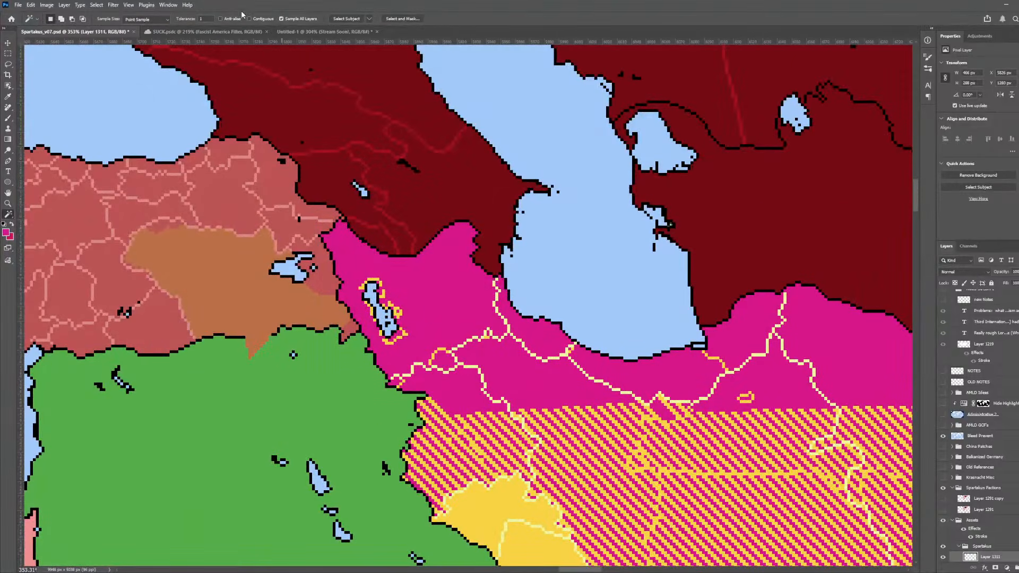
click(445, 307)
key(Delete)
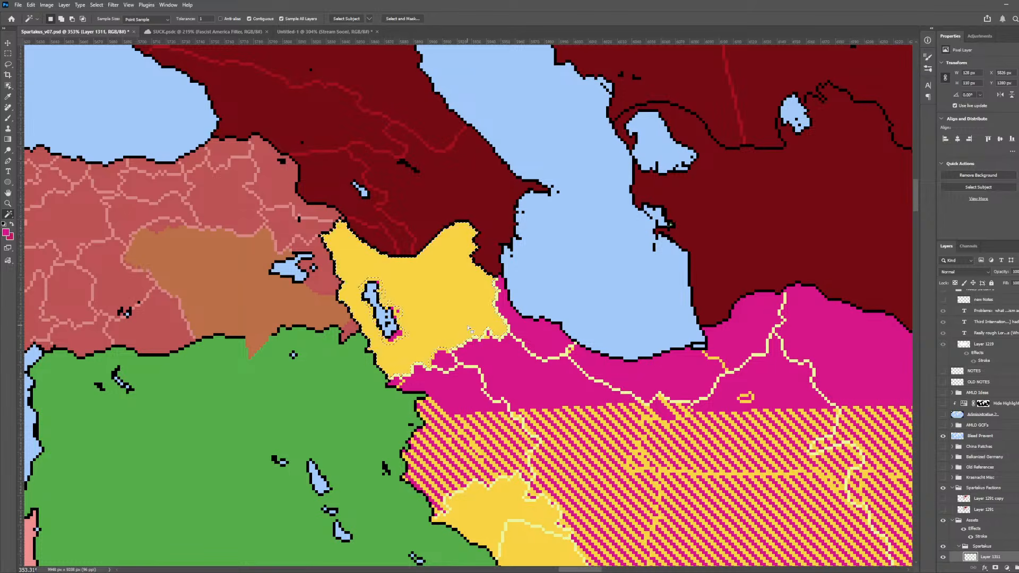
- Deselect and erase the leftover magenta pixels around the lake in Iran's northwesternmost province with a smaller eraser
click(526, 332)
key(Delete)
key(ctrl+d)
key(e)
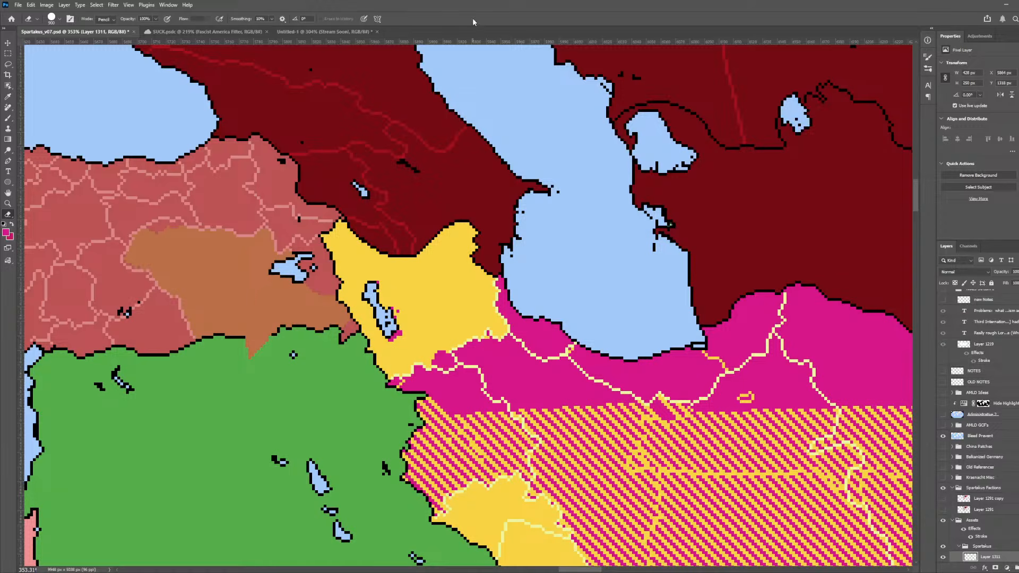
scroll(385, 214, down, 5)
scroll(495, 329, up, 5)
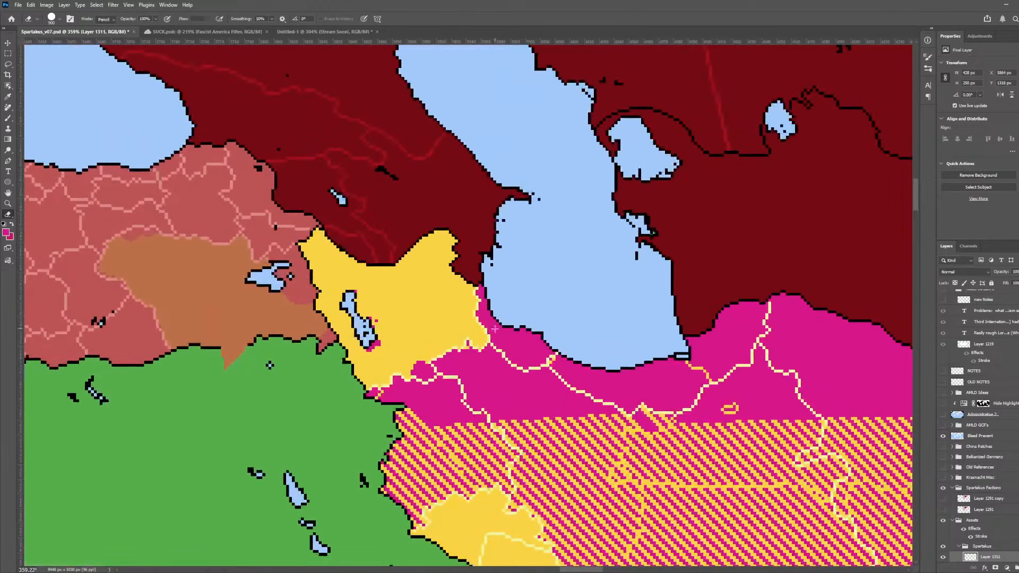
key([)
key([)
key([)
key([)
key([)
key([)
key([)
key([)
key([)
key([)
key([)
key([)
key([)
key([)
key([)
key([)
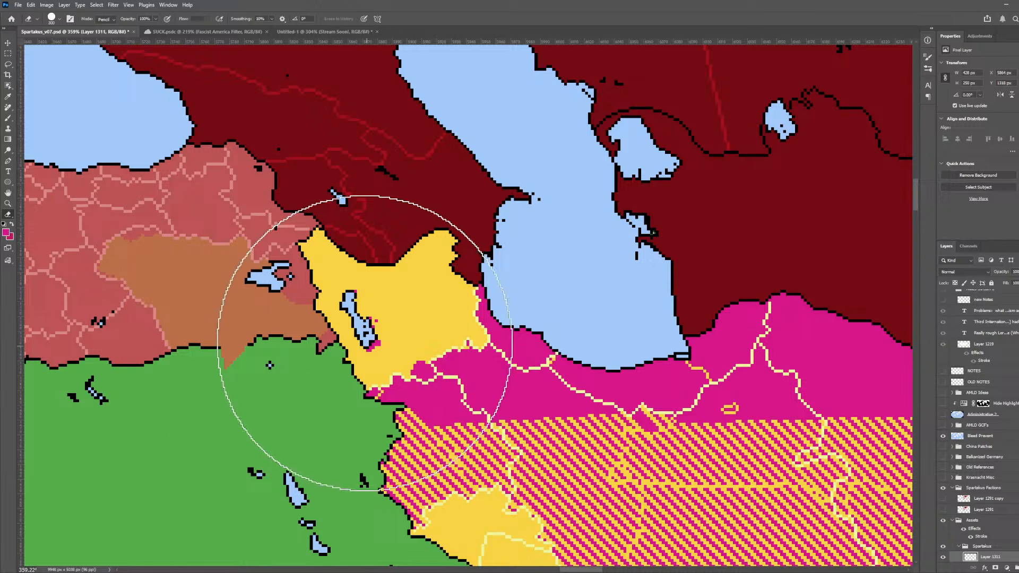
drag(363, 342, 370, 292)
scroll(462, 321, up, 5)
scroll(461, 321, down, 4)
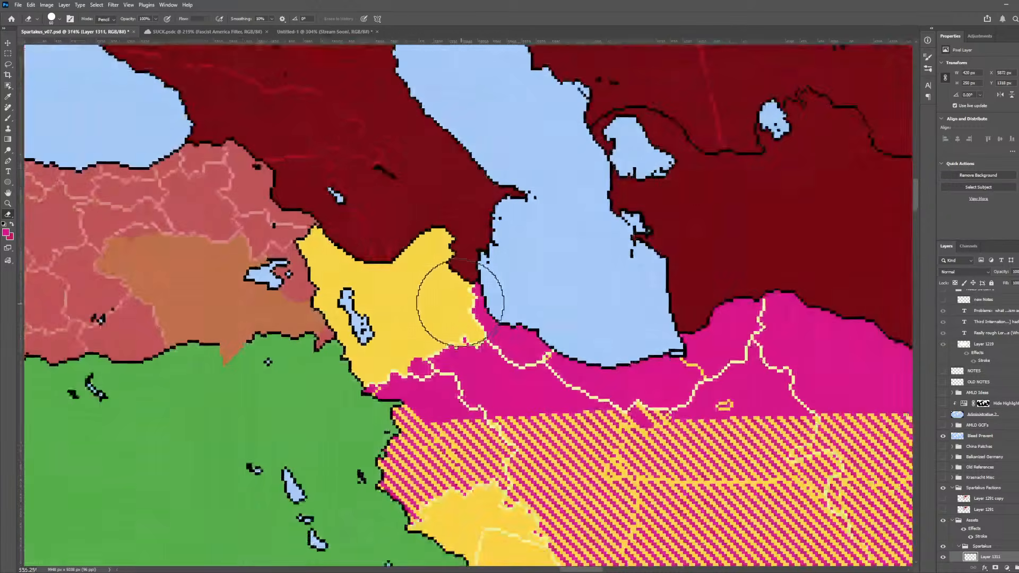
- Sample the USSR's dark red and fill Iran's northwesternmost province with it
key(i)
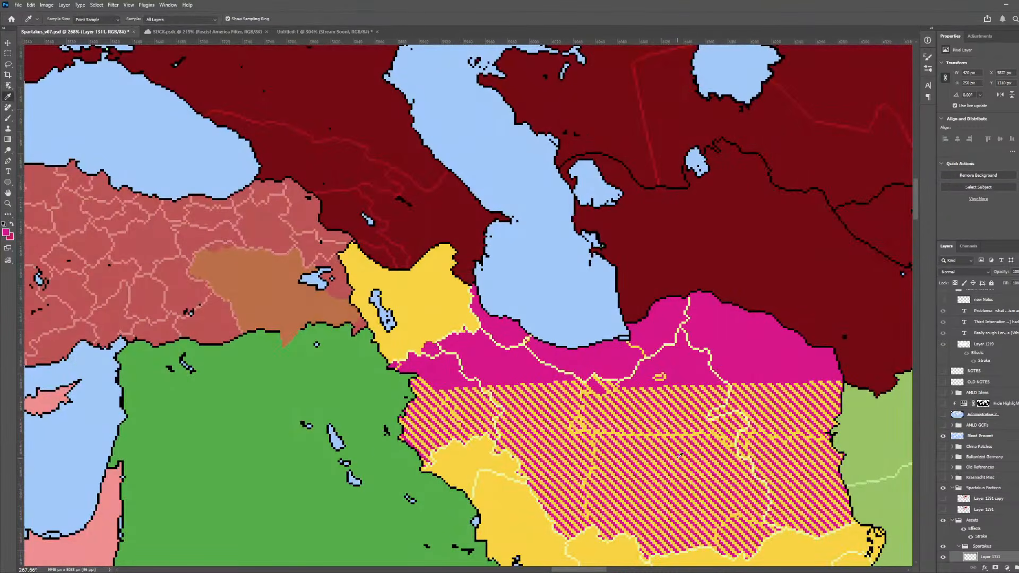
click(451, 230)
key(g)
click(445, 315)
scroll(444, 315, up, 5)
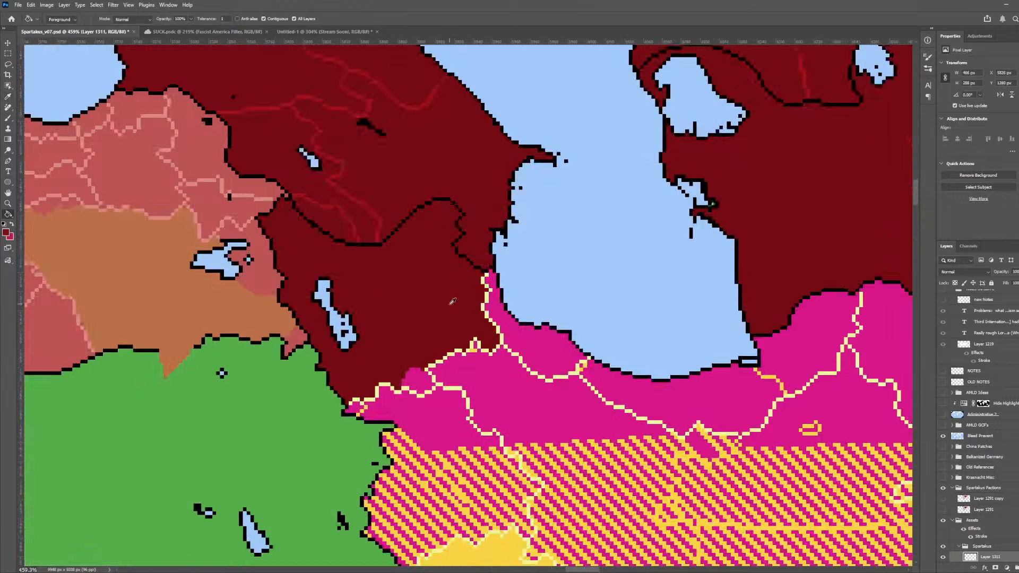
- With a very small Pencil, recolour the black border between the two southern ends of the Caucasus internal borders in the lighter border red
scroll(425, 281, down, 4)
scroll(407, 253, up, 4)
scroll(407, 254, up, 5)
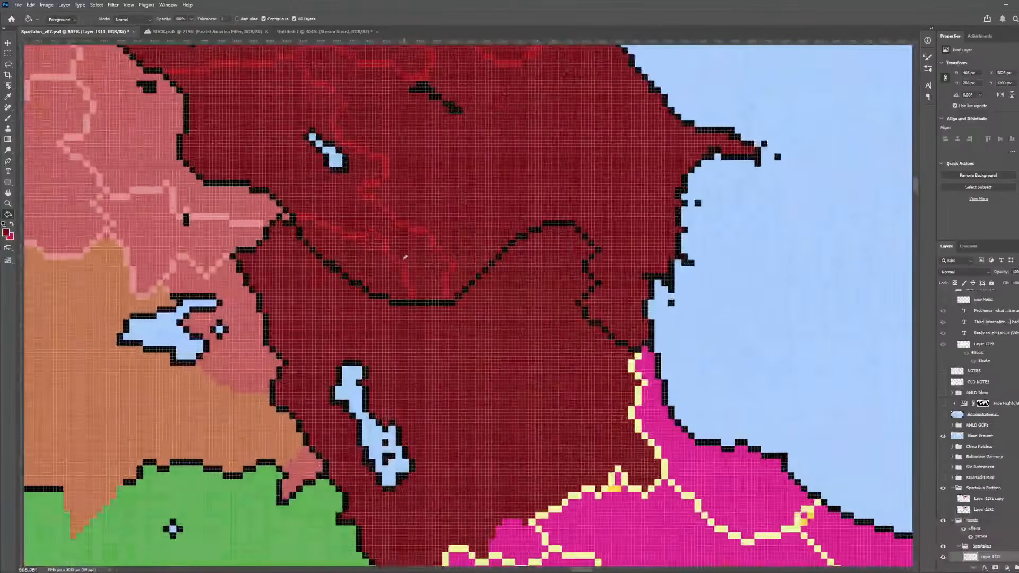
key(b)
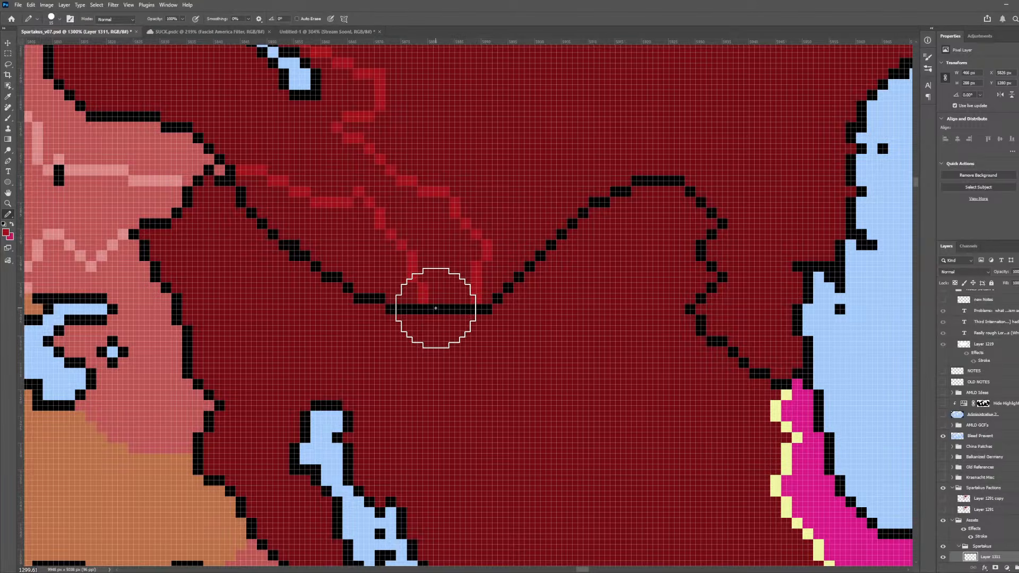
key(bracketleft)
key(bracketleft)
key(bracketleft)
key(bracketleft)
key(bracketleft)
key(bracketleft)
key(bracketleft)
key(bracketleft)
key(bracketleft)
key(bracketleft)
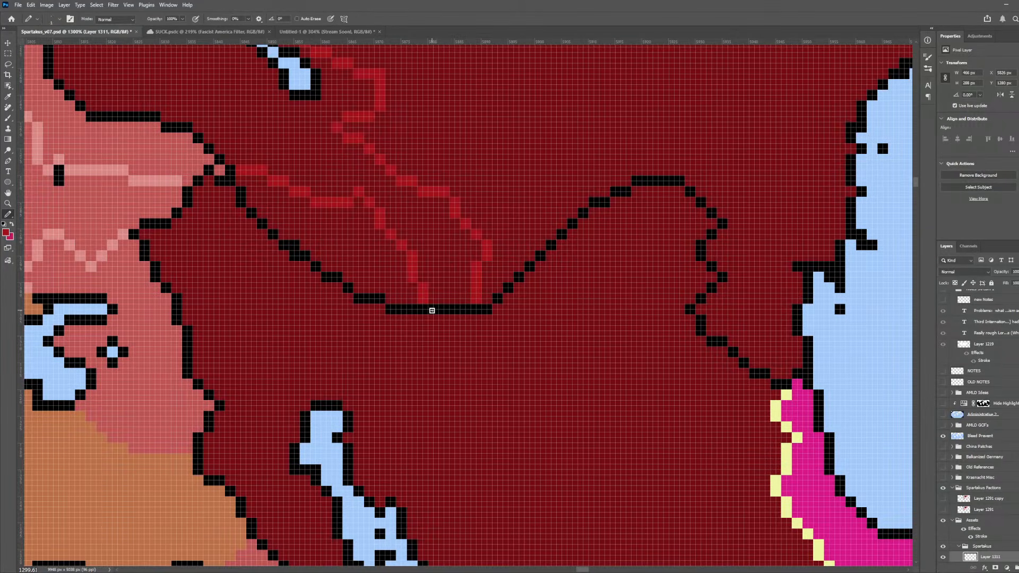
drag(432, 308, 461, 310)
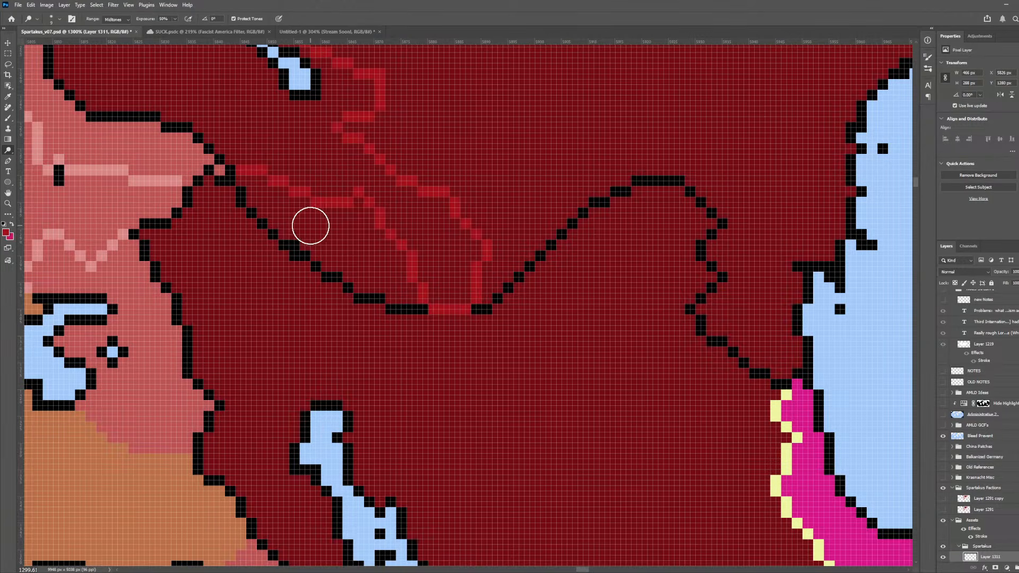
- Sample the USSR's dark red and paint over the black border west of the new red segment with the Pencil
key(i)
click(311, 225)
key(b)
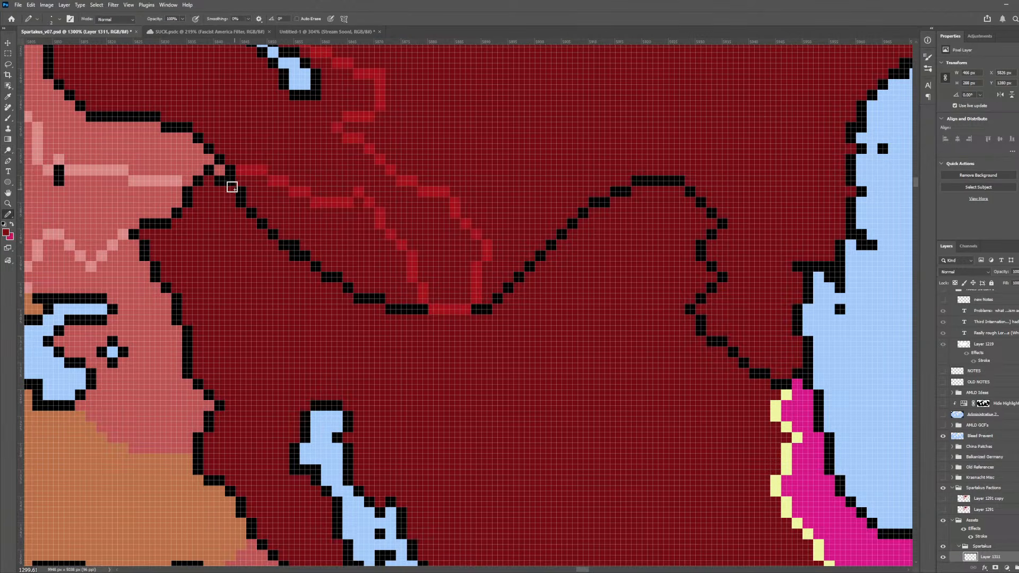
scroll(320, 280, down, 2)
scroll(320, 280, down, 2)
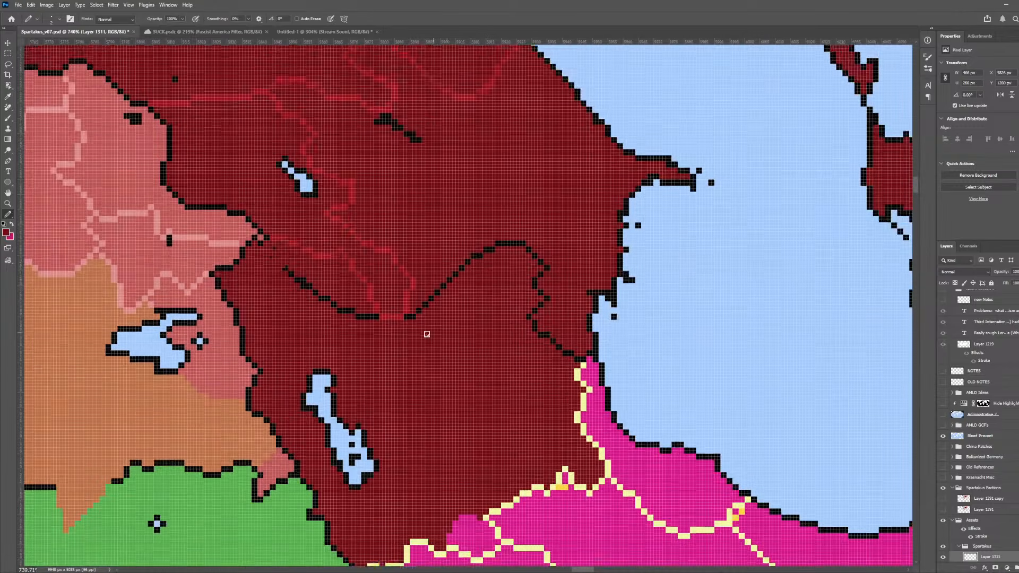
key(bracketright)
key(bracketright)
key(bracketright)
key(bracketright)
key(bracketright)
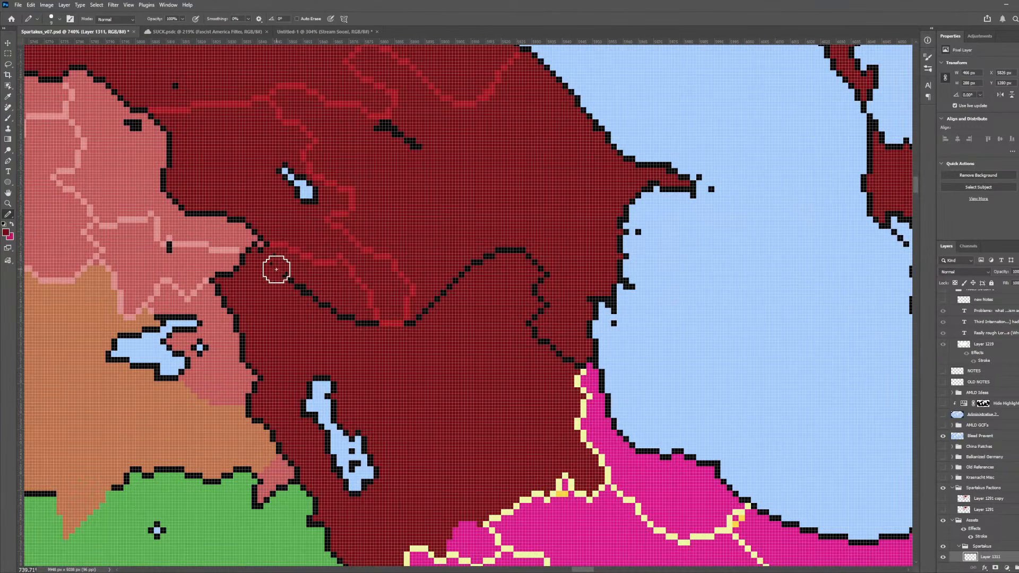
mouse_move(275, 267)
mouse_down()
mouse_move(302, 300)
mouse_move(363, 329)
mouse_up()
key(bracketleft)
key(bracketleft)
key(bracketleft)
key(bracketleft)
key(bracketleft)
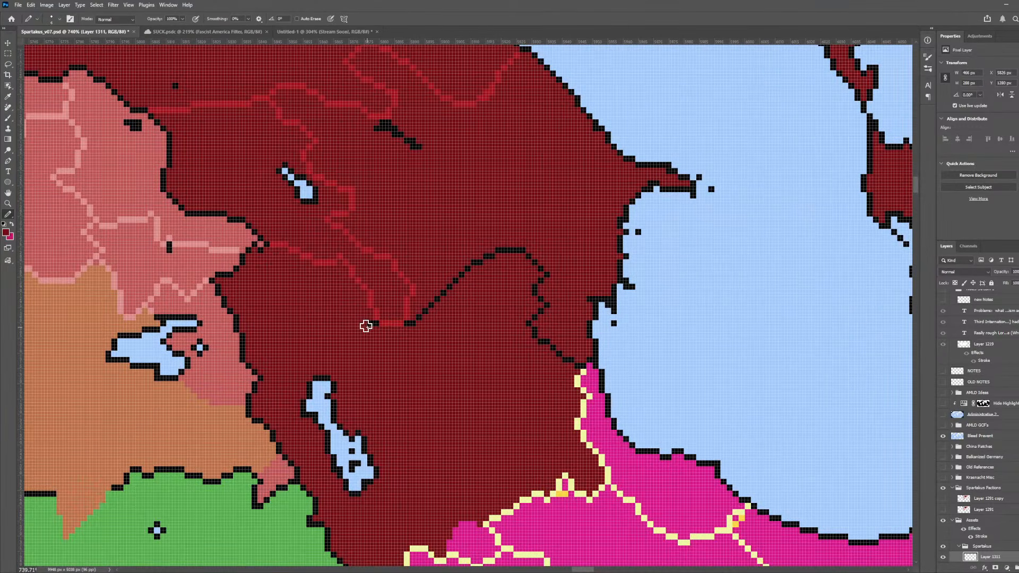
click(373, 324)
- Paint over the remaining black former Iranian border east of the red segment, up to the Caspian coast, in the same dark red
scroll(477, 335, down, 2)
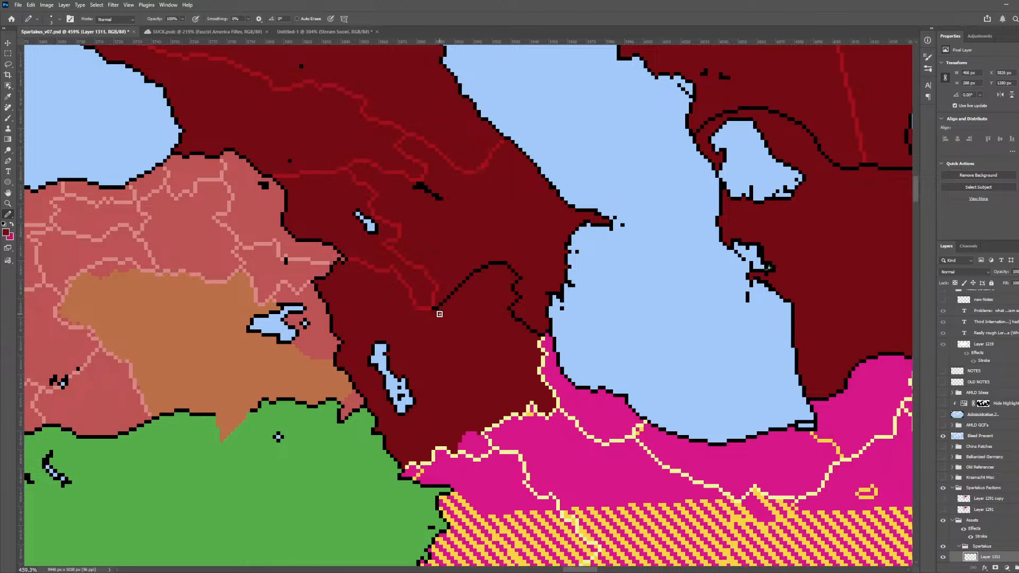
scroll(436, 311, up, 4)
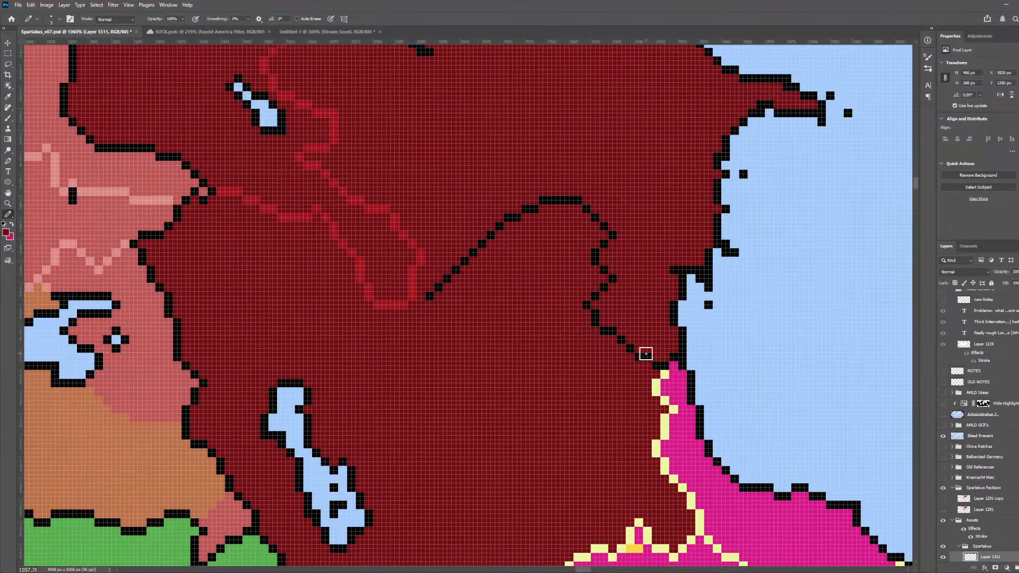
scroll(637, 366, down, 3)
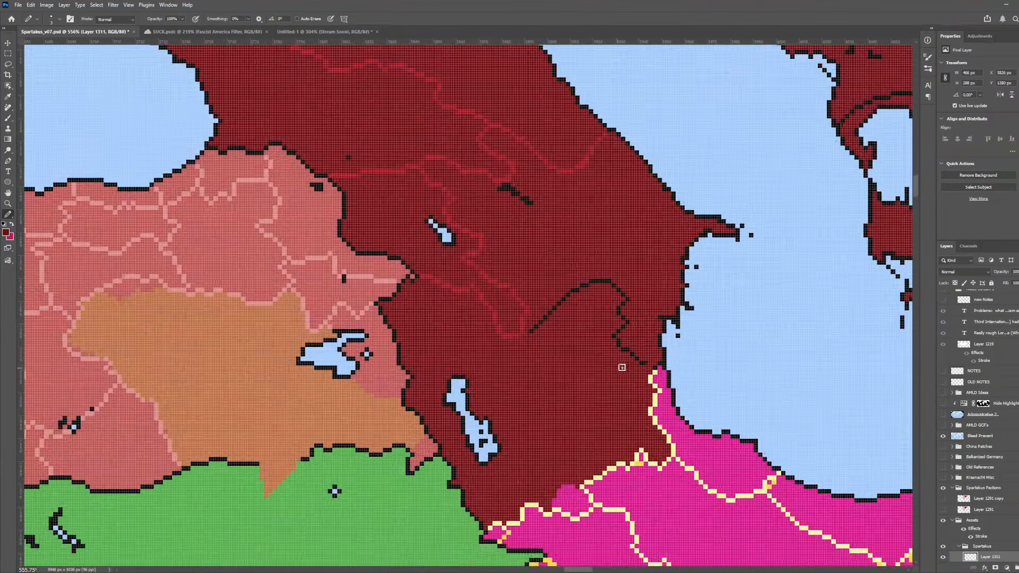
scroll(603, 371, up, 1)
mouse_move(548, 355)
mouse_down()
mouse_move(587, 308)
mouse_move(571, 320)
mouse_move(621, 315)
mouse_move(622, 330)
mouse_move(583, 315)
mouse_move(567, 332)
mouse_move(601, 348)
mouse_move(635, 388)
mouse_move(630, 351)
mouse_up()
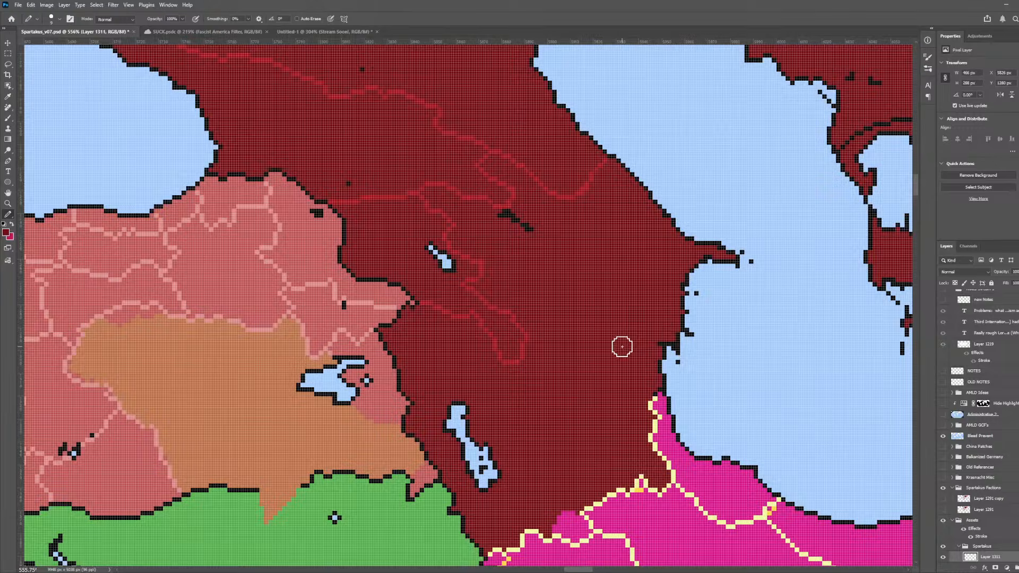
- Examine the enlarged USSR and its borders with Turkey, northern Iran and Central Asia on the whole map
scroll(619, 345, down, 8)
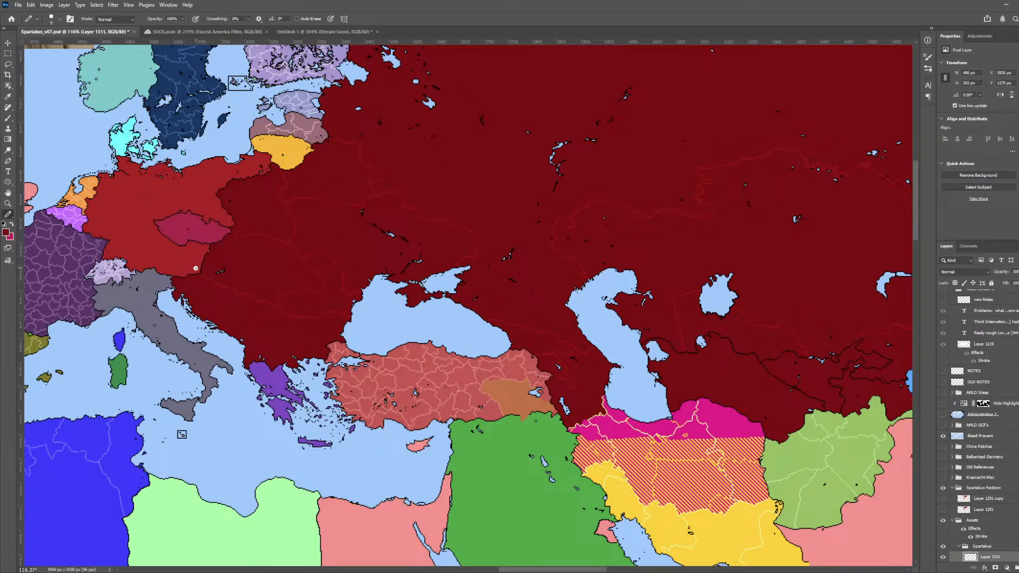
key(z)
drag(565, 409, 493, 411)
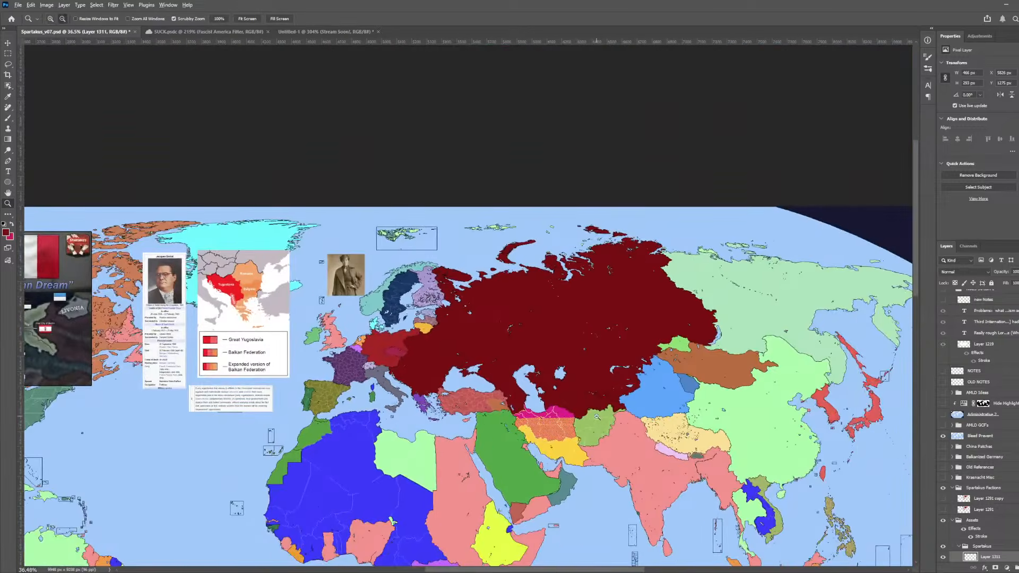
scroll(590, 422, up, 7)
scroll(478, 340, down, 2)
scroll(476, 328, up, 3)
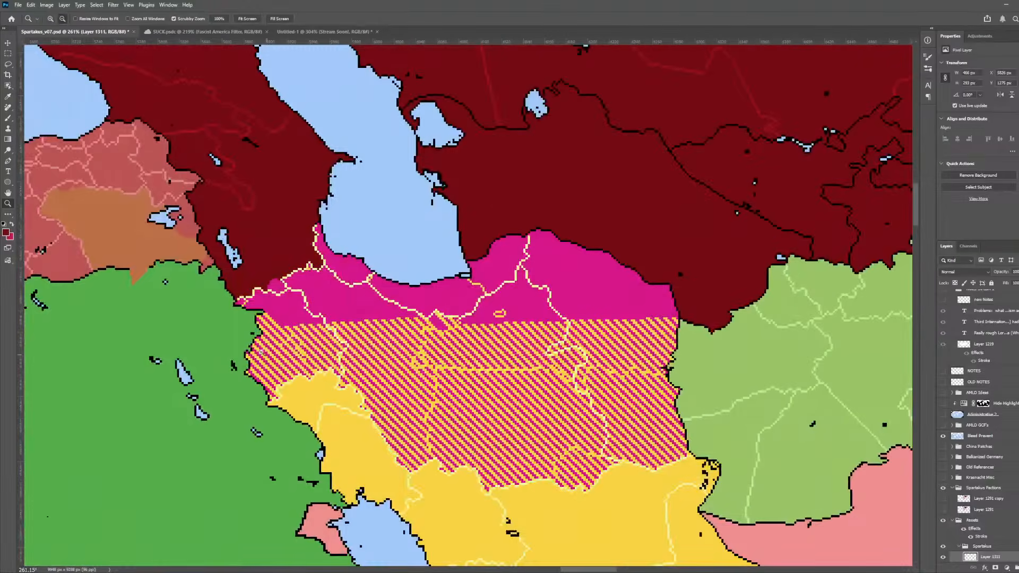
scroll(260, 351, down, 5)
scroll(262, 263, up, 3)
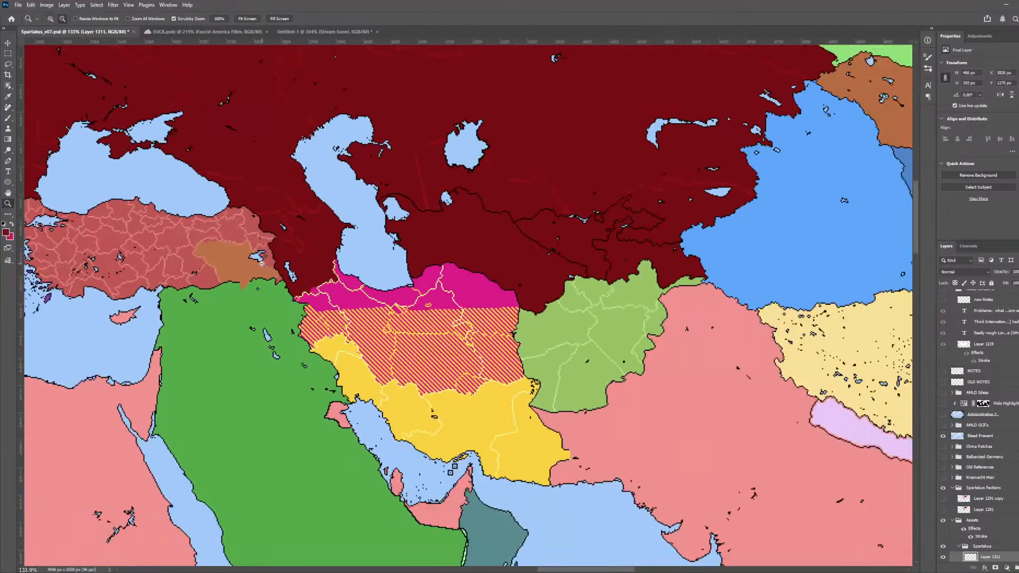
scroll(261, 263, down, 3)
scroll(239, 283, up, 1)
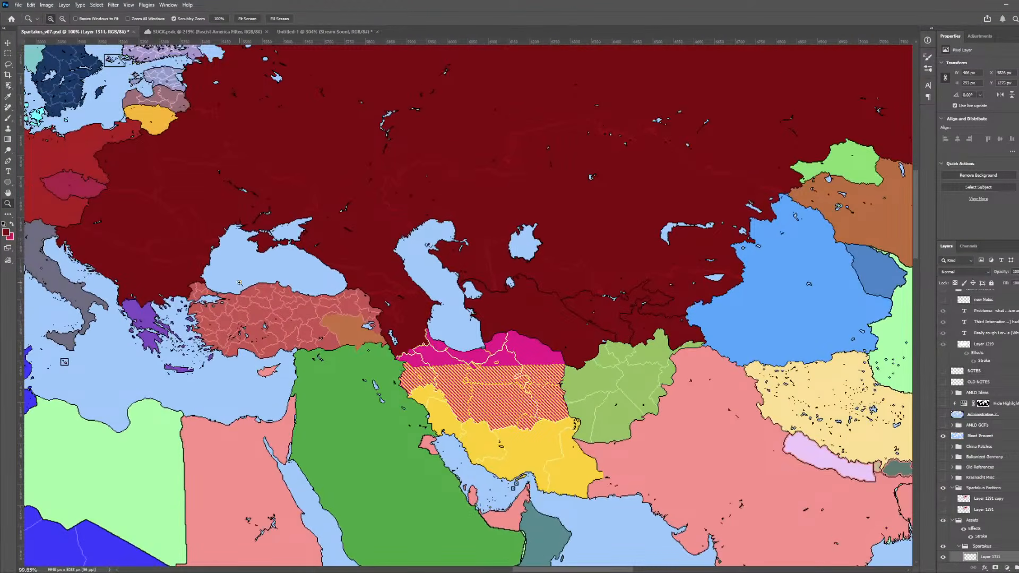
scroll(242, 284, down, 1)
scroll(276, 274, up, 2)
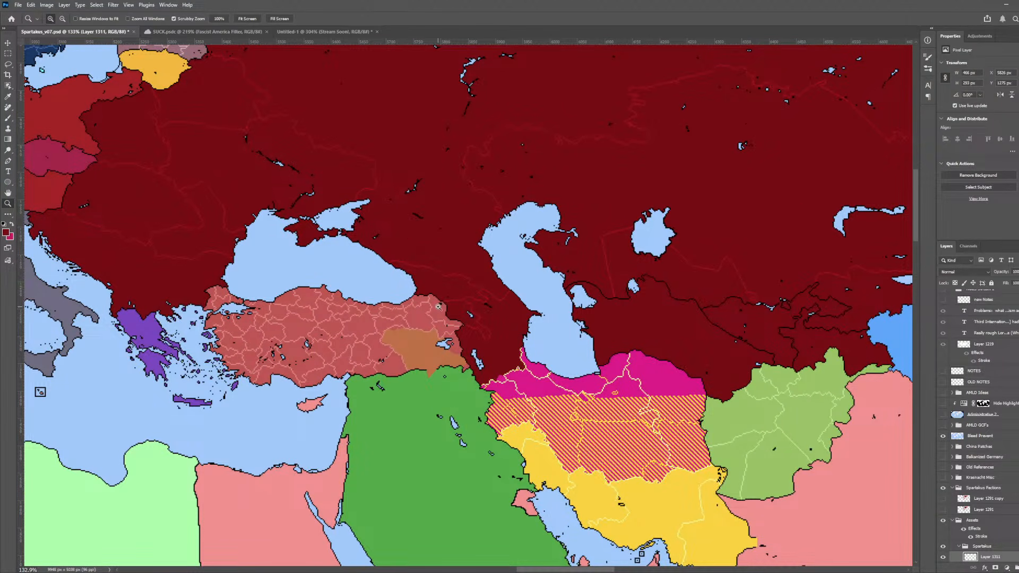
scroll(332, 297, down, 3)
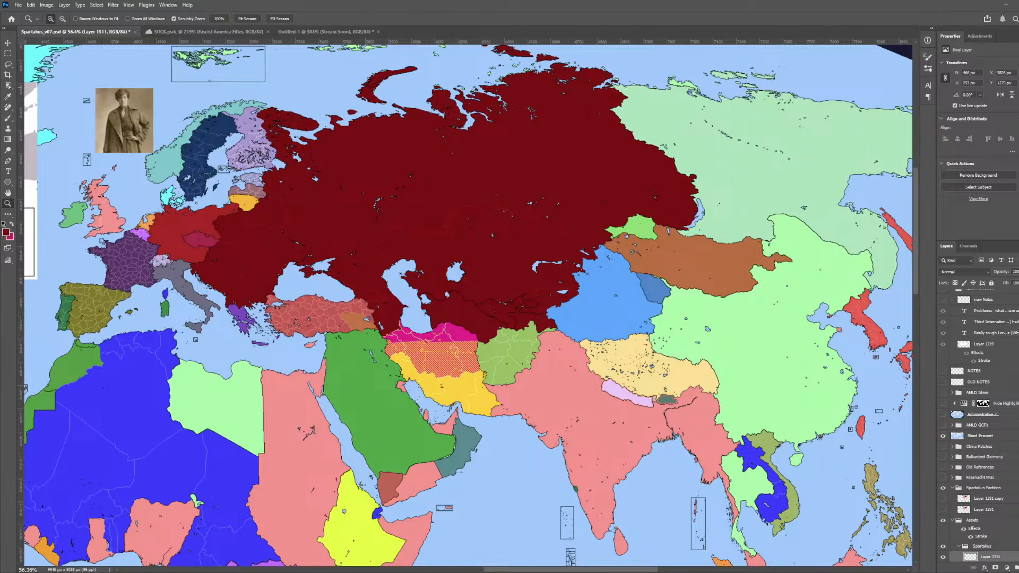
- Examine the German and Eastern European borders and read the pasted Communist International condition beside the Balkan Federation legend
scroll(169, 211, up, 8)
scroll(233, 264, up, 1)
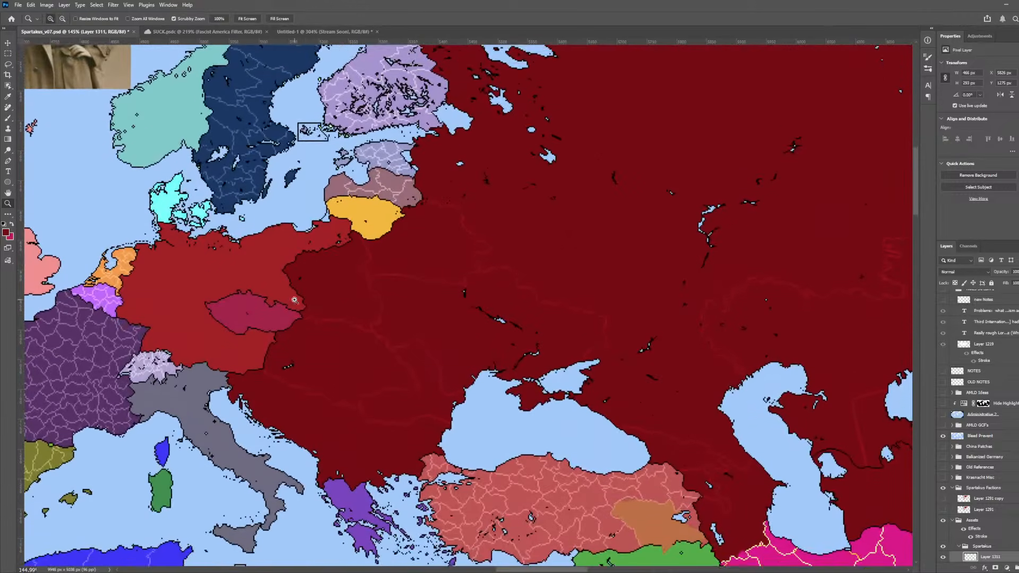
key(b)
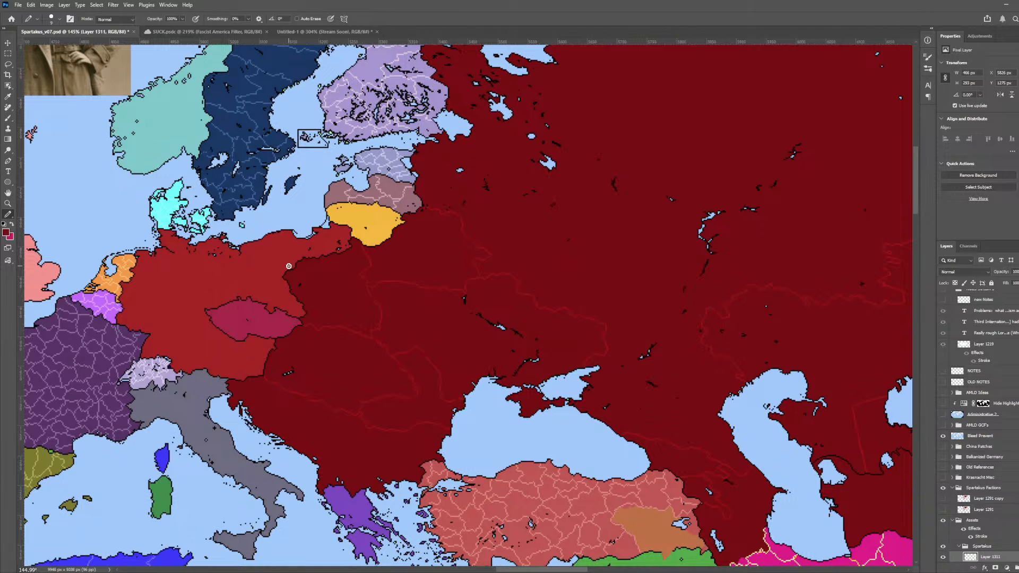
key(v)
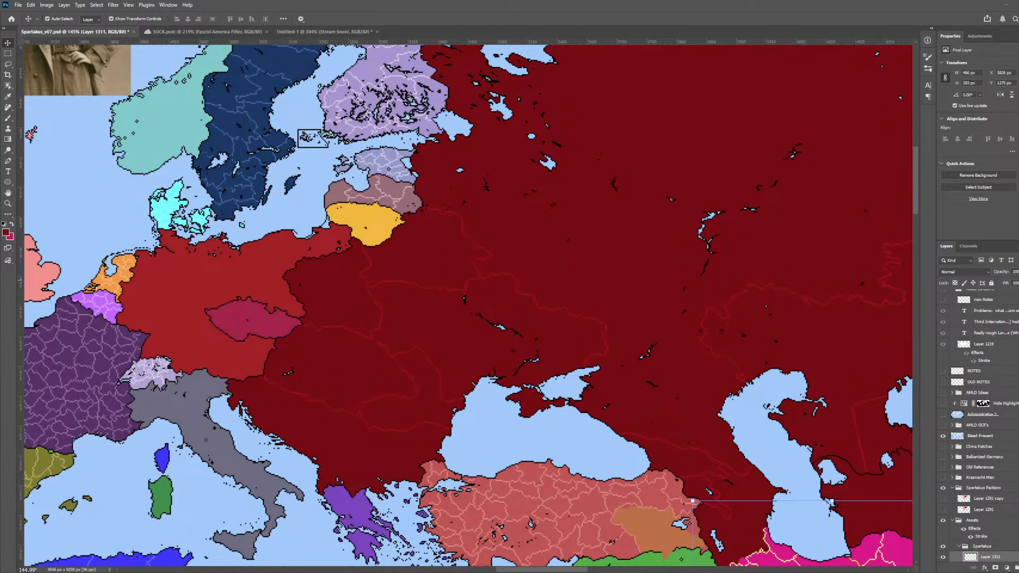
scroll(452, 212, down, 5)
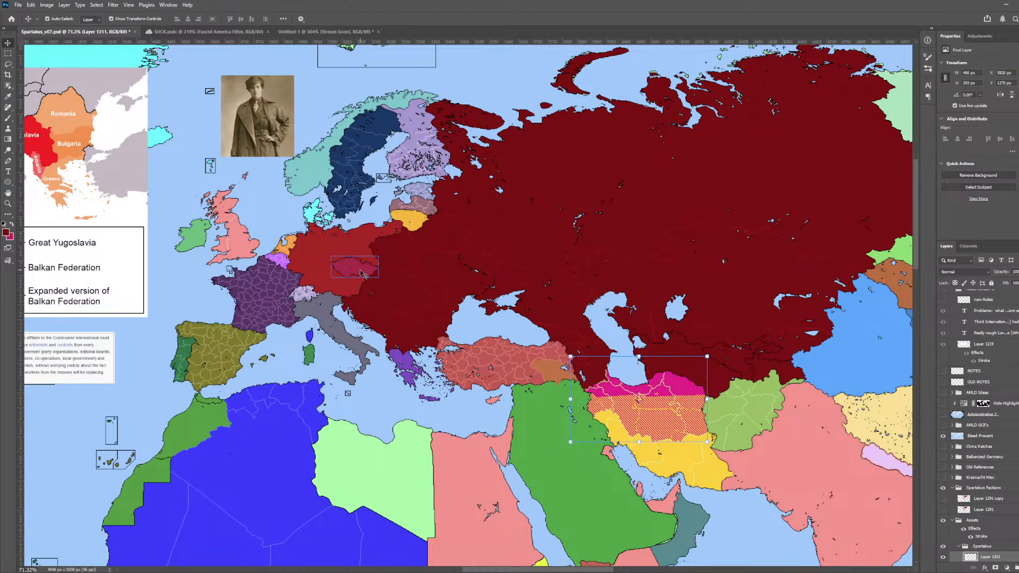
scroll(161, 337, up, 5)
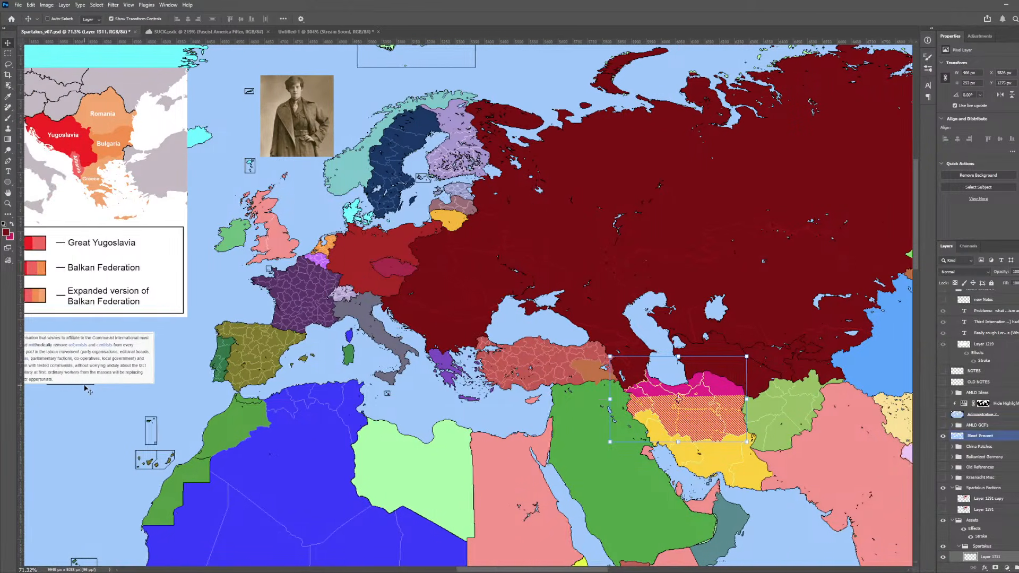
scroll(162, 367, up, 3)
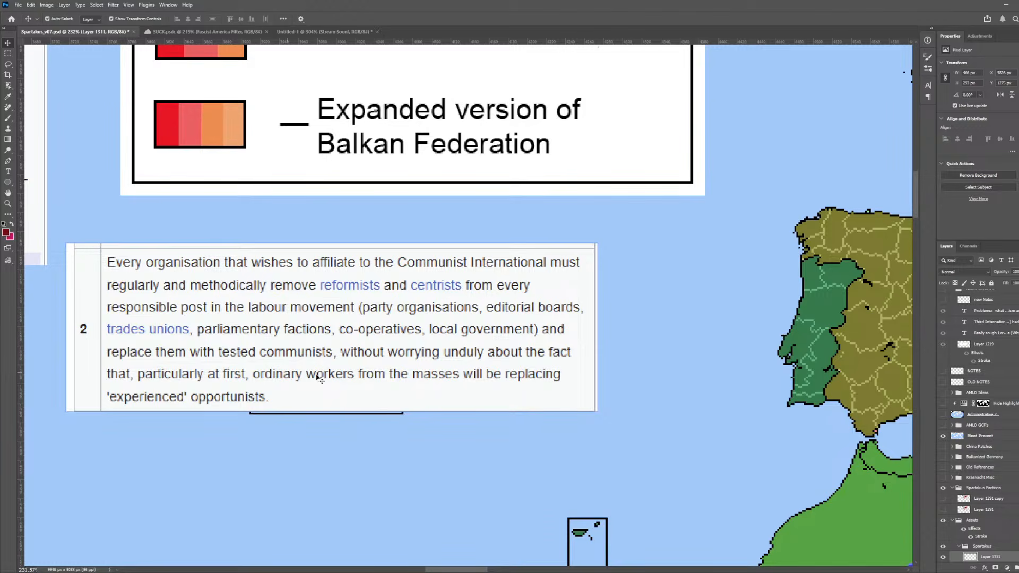
scroll(409, 377, down, 5)
scroll(470, 299, right, 3)
scroll(470, 299, right, 2)
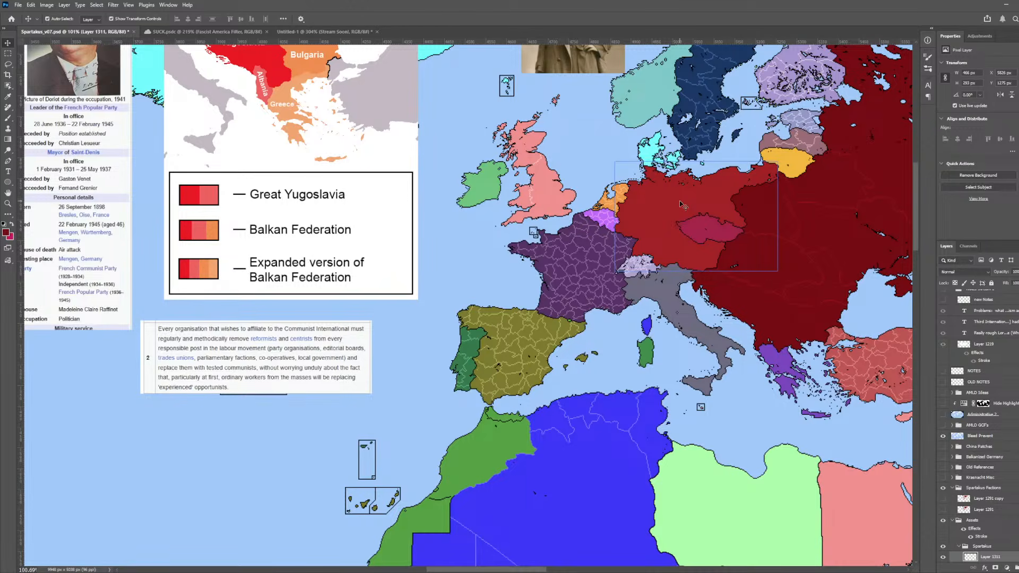
scroll(680, 205, down, 4)
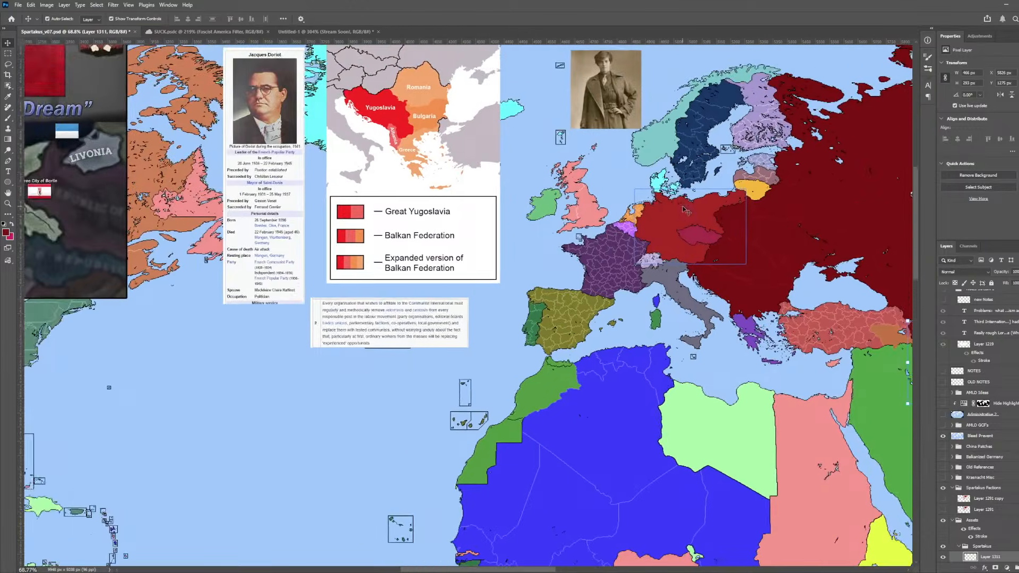
scroll(721, 209, right, 2)
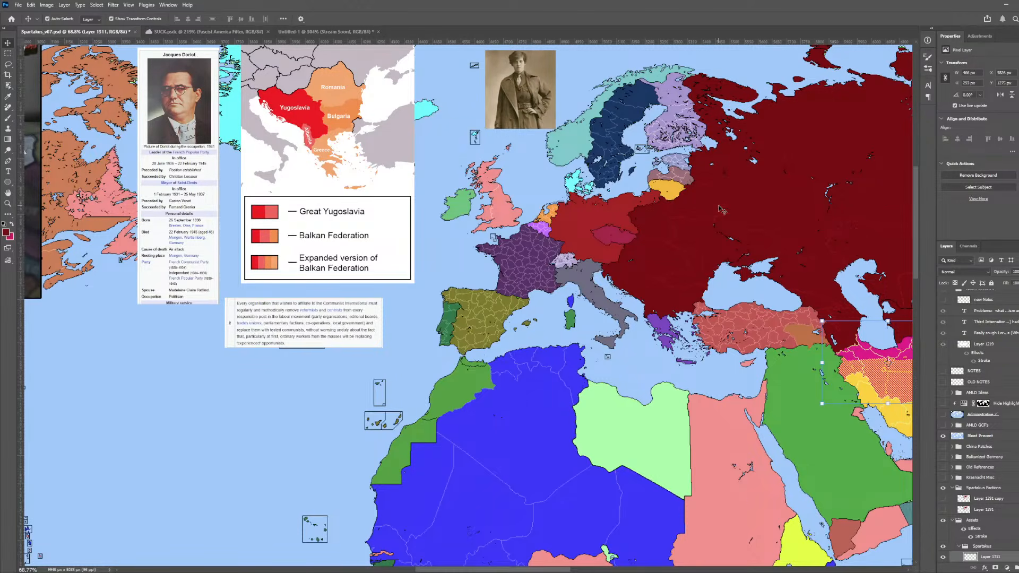
scroll(721, 209, right, 4)
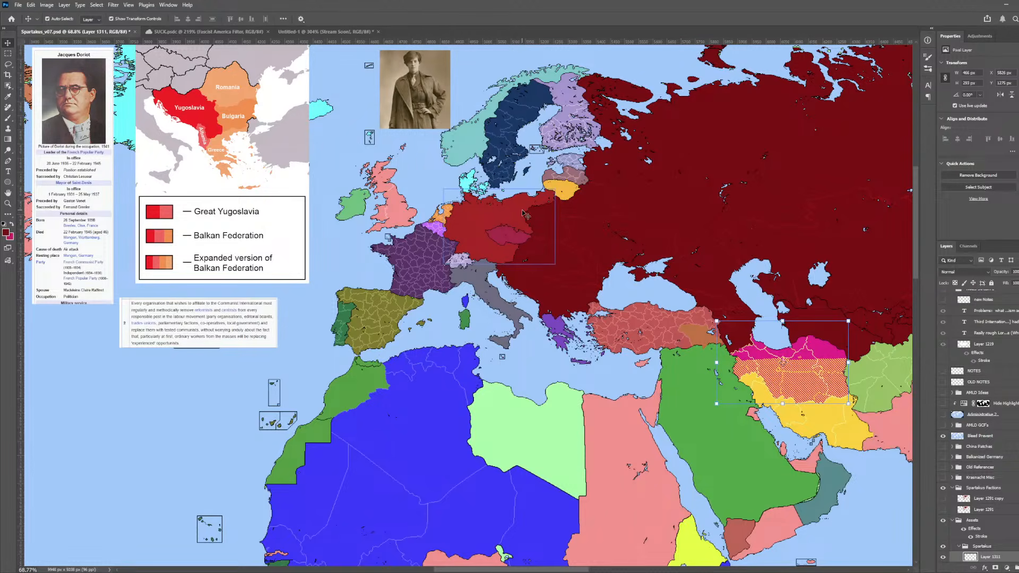
- Examine Germany, the enclave inside it and the surrounding western and central European borders on the map
scroll(525, 217, up, 3)
scroll(526, 217, up, 5)
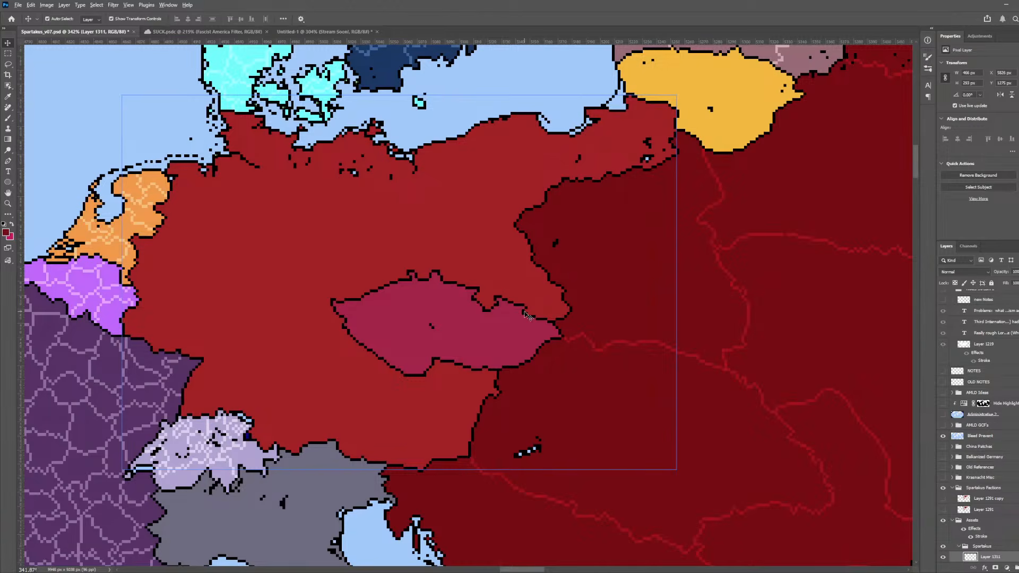
scroll(526, 315, down, 5)
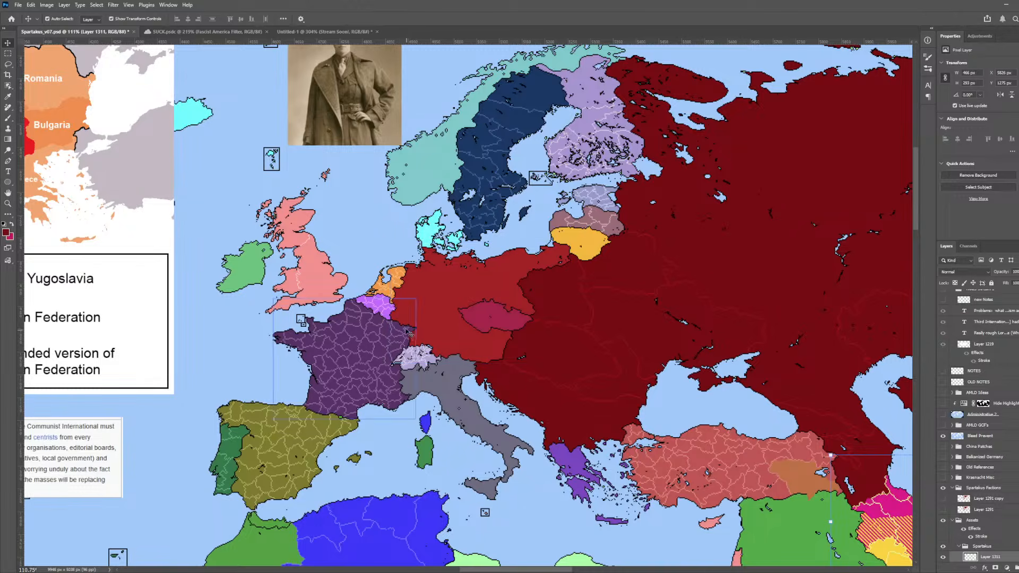
click(365, 275)
click(660, 299)
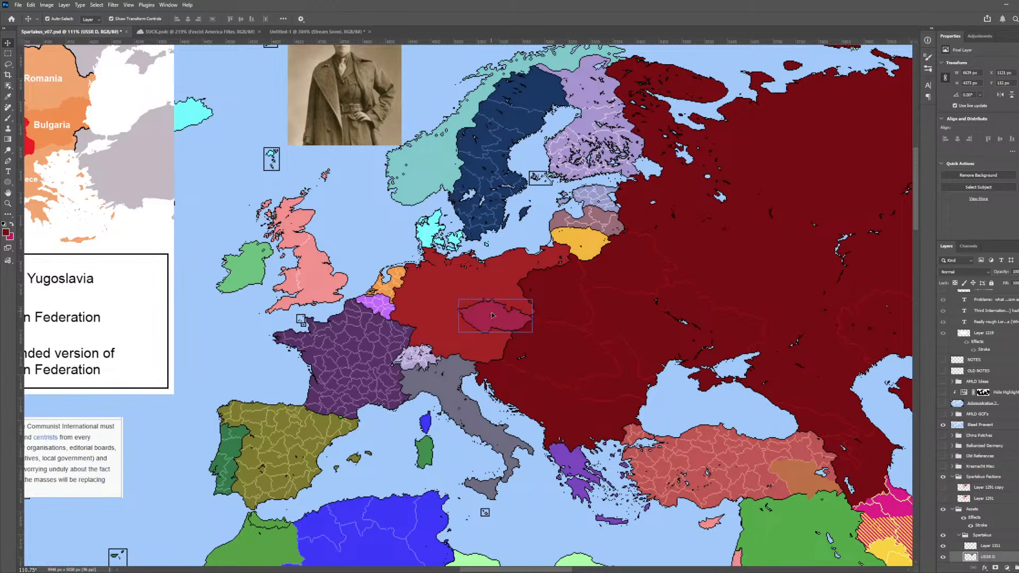
click(251, 290)
scroll(667, 276, down, 3)
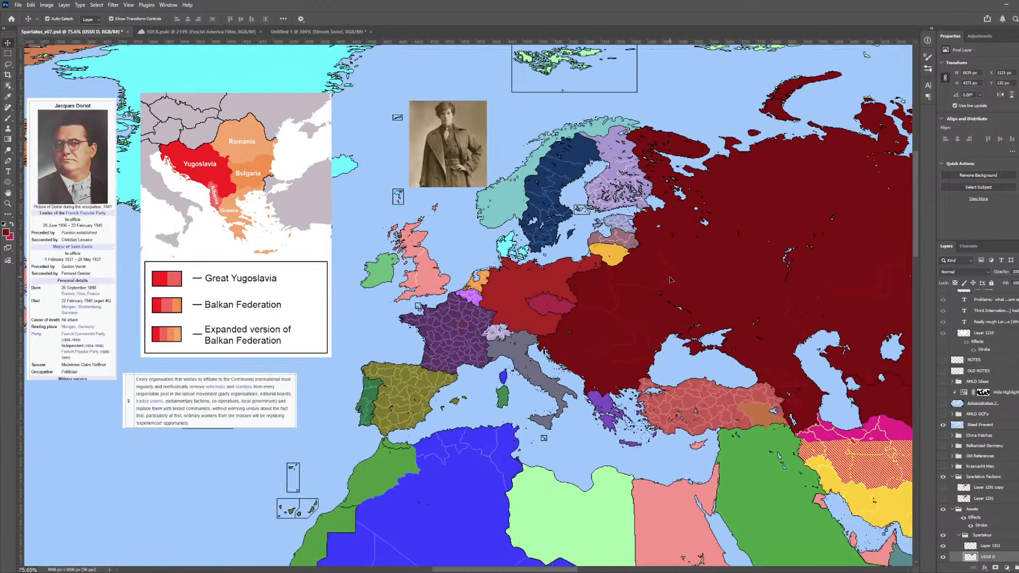
- Examine the whole of Eurasia and compare the map with the USSR D layer hidden and shown
scroll(670, 280, right, 5)
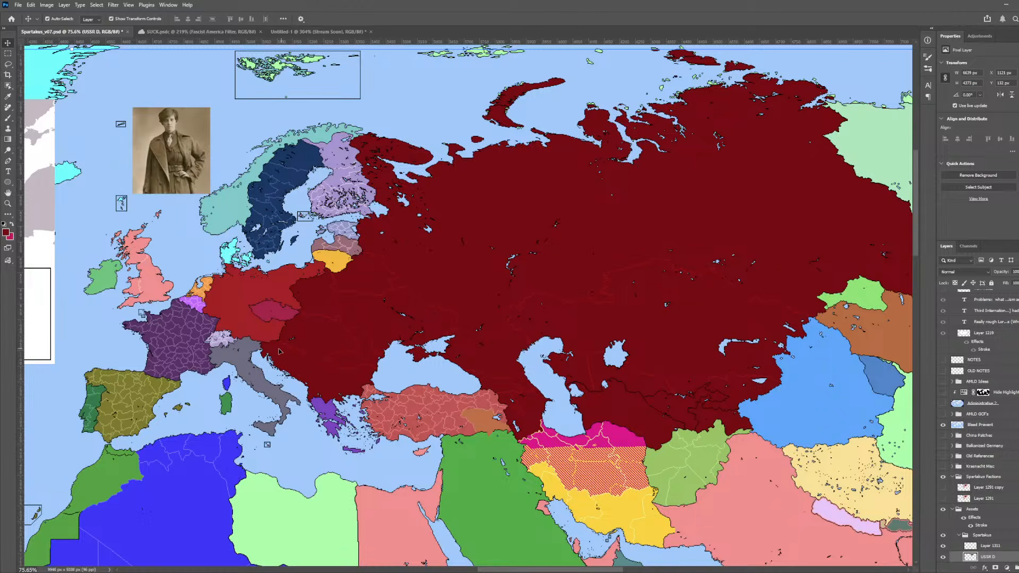
click(360, 383)
drag(158, 41, 159, 209)
click(163, 265)
click(256, 238)
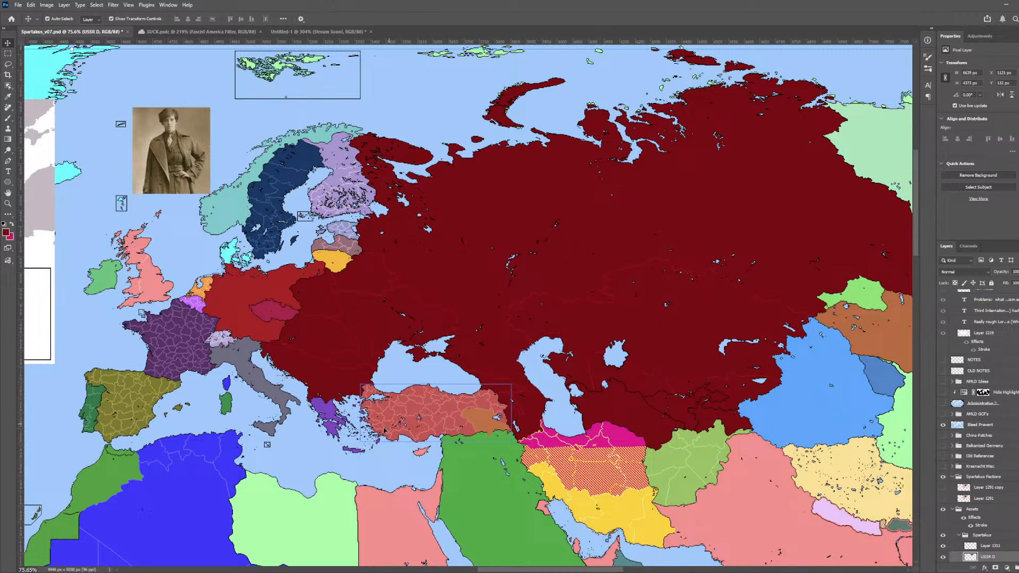
click(292, 477)
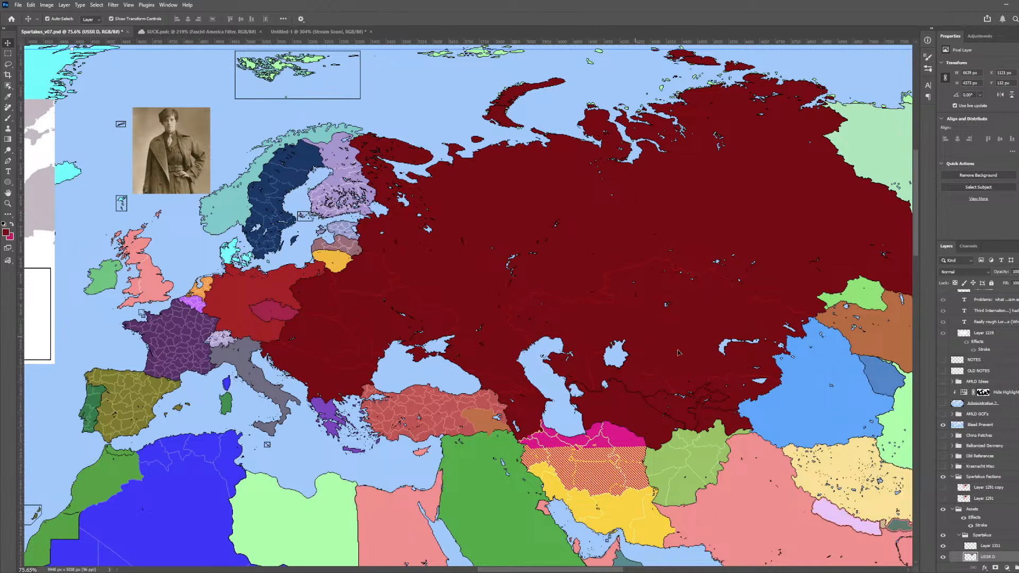
click(943, 558)
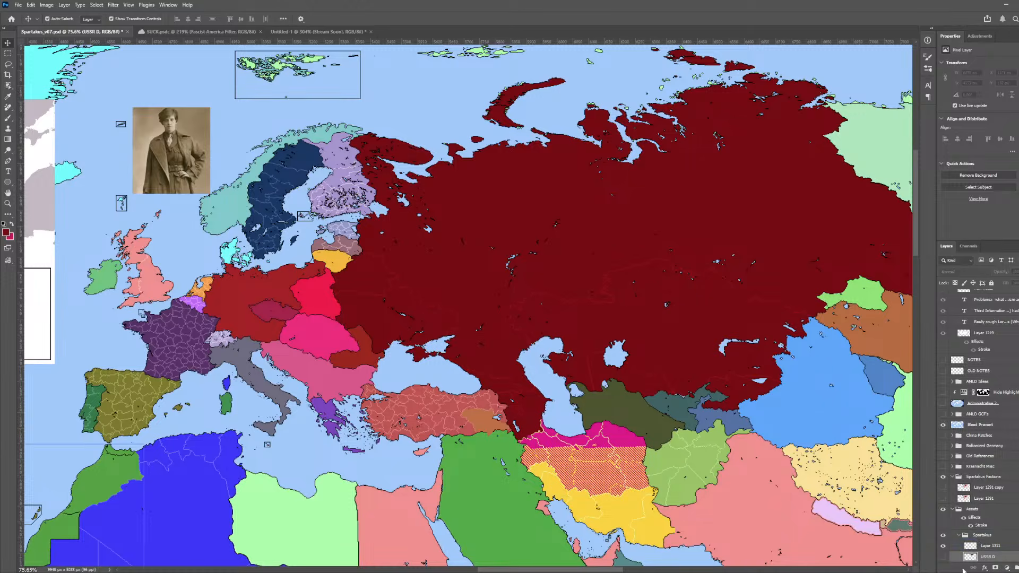
click(943, 558)
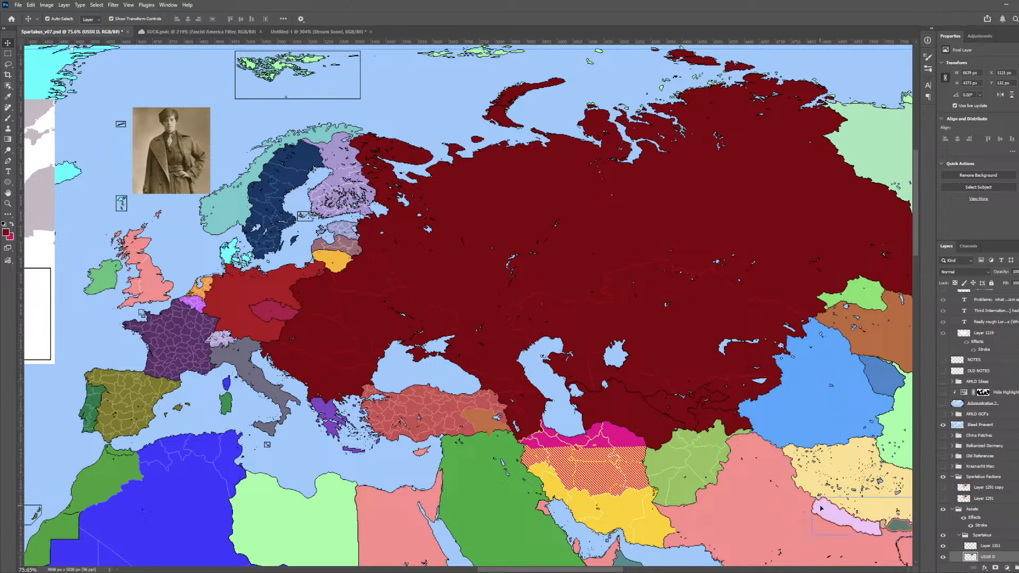
- Target Layer 1311 and set up a smaller Eraser at the boundary between solid pink and hatching in northern Iran
scroll(619, 480, up, 9)
scroll(556, 340, up, 4)
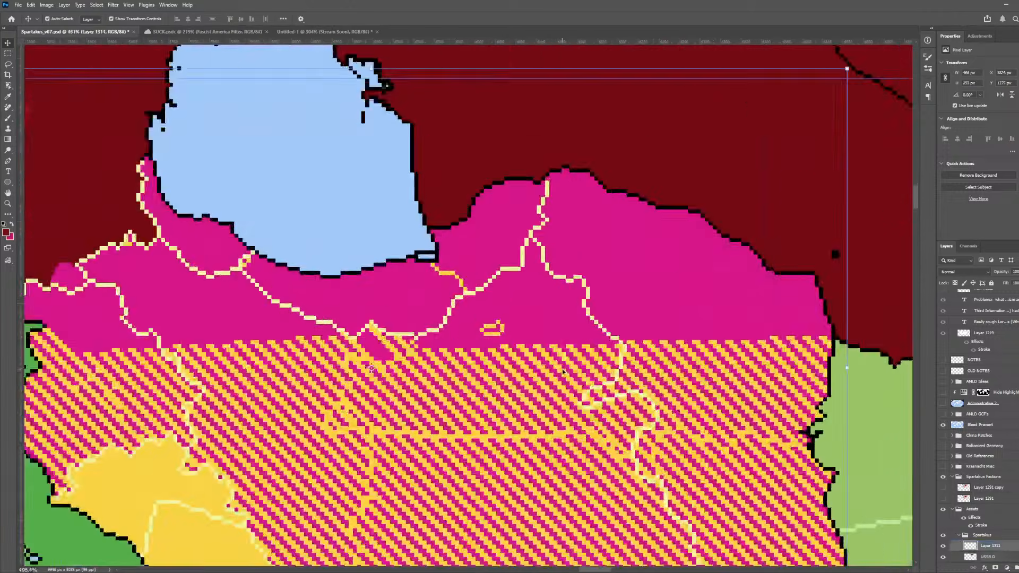
key(e)
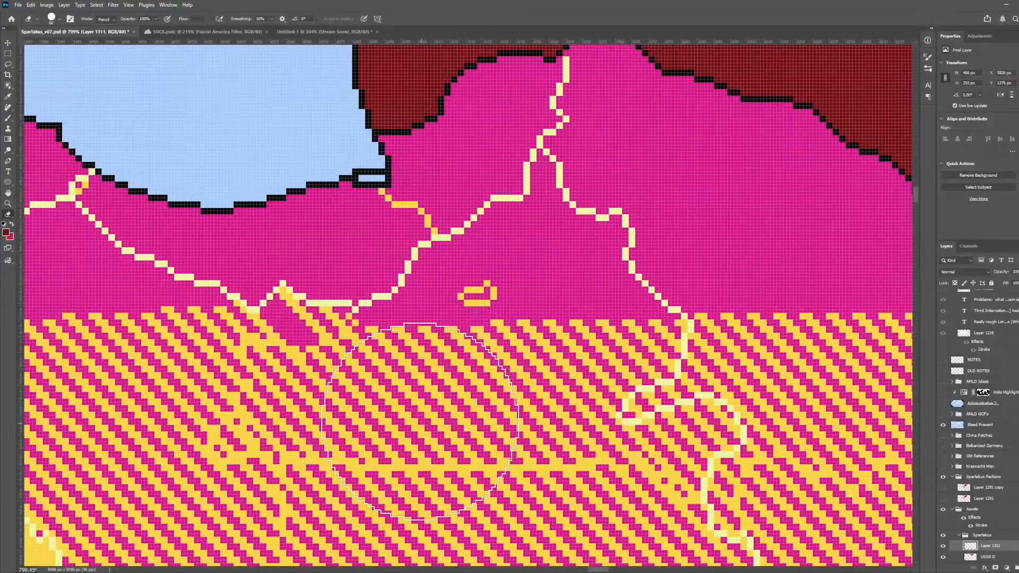
key(bracketleft)
key(bracketleft)
key(bracketleft)
key(bracketleft)
key(bracketleft)
key(bracketleft)
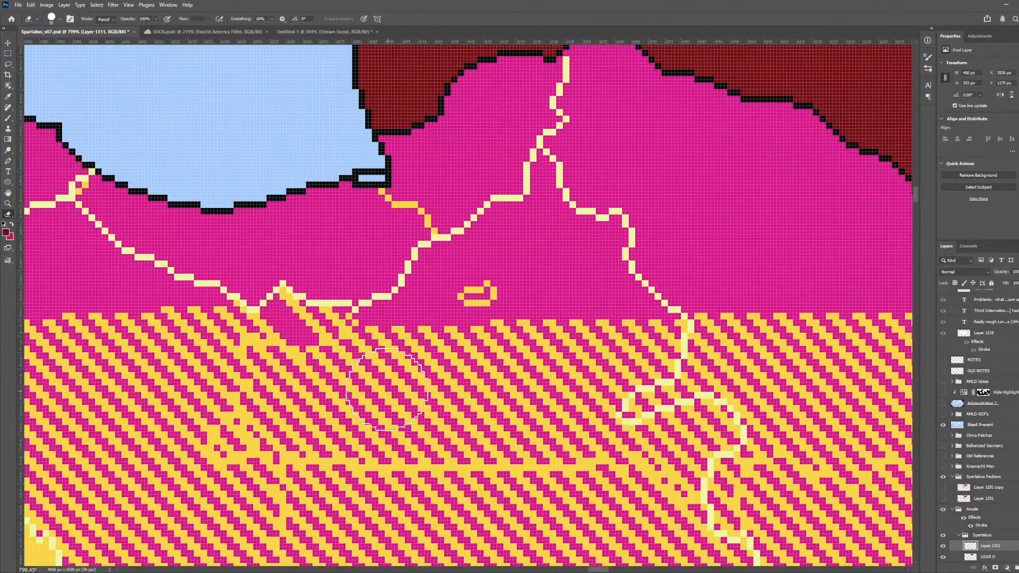
- Try to erase a broad strip along the top of the hatched zone, across to Iran's eastern border
mouse_move(378, 340)
mouse_down()
mouse_move(583, 364)
mouse_move(686, 341)
mouse_up()
scroll(697, 354, right, 2)
scroll(696, 355, right, 6)
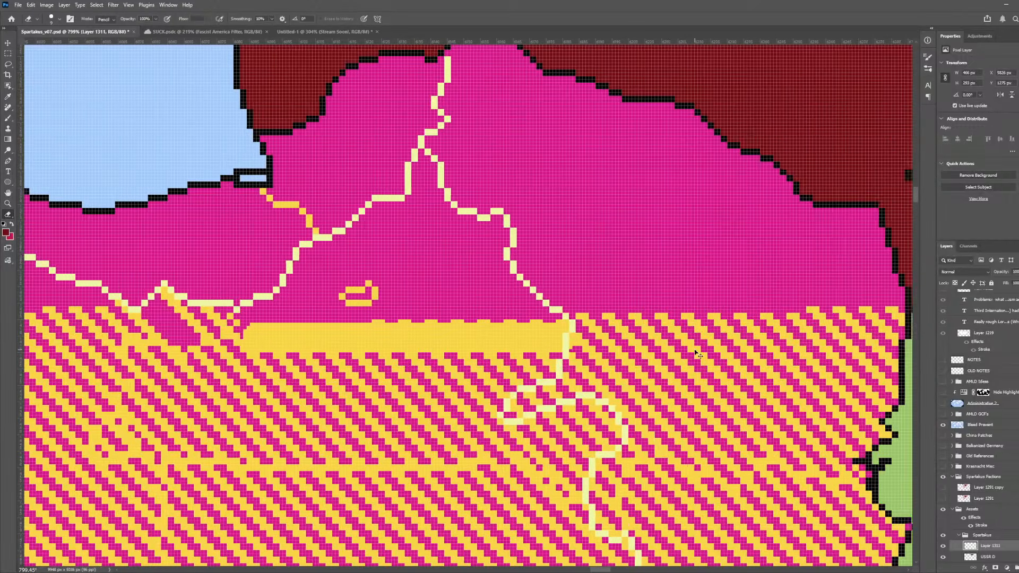
mouse_move(779, 322)
mouse_down()
mouse_move(791, 325)
mouse_move(538, 328)
mouse_up()
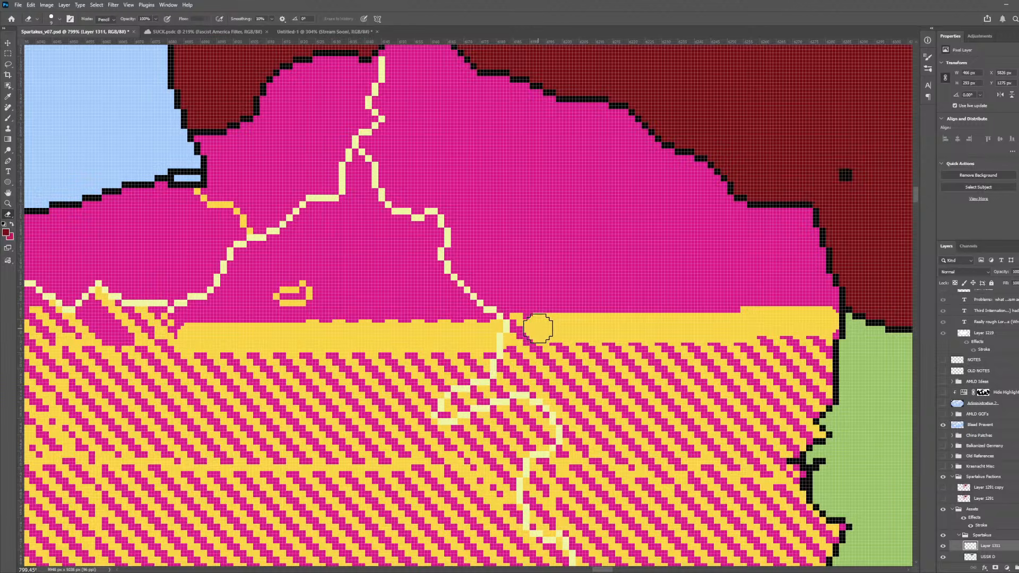
- Shrink the Eraser further and try to clear the pink pixels around the broad strip's western end and upper edge
key(bracketleft)
key(bracketleft)
key(bracketleft)
scroll(512, 329, down, 5)
scroll(231, 330, up, 8)
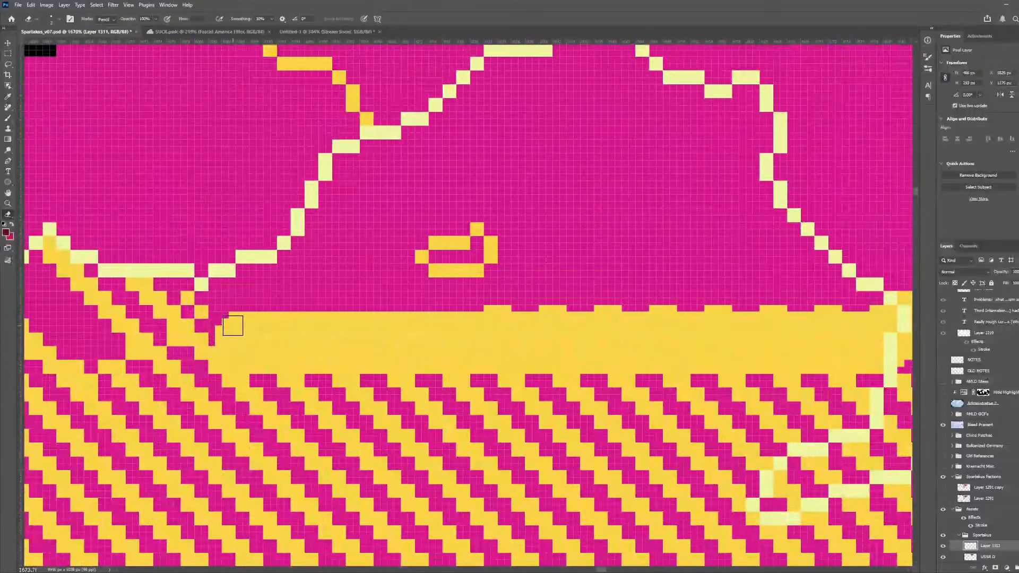
drag(198, 329, 213, 339)
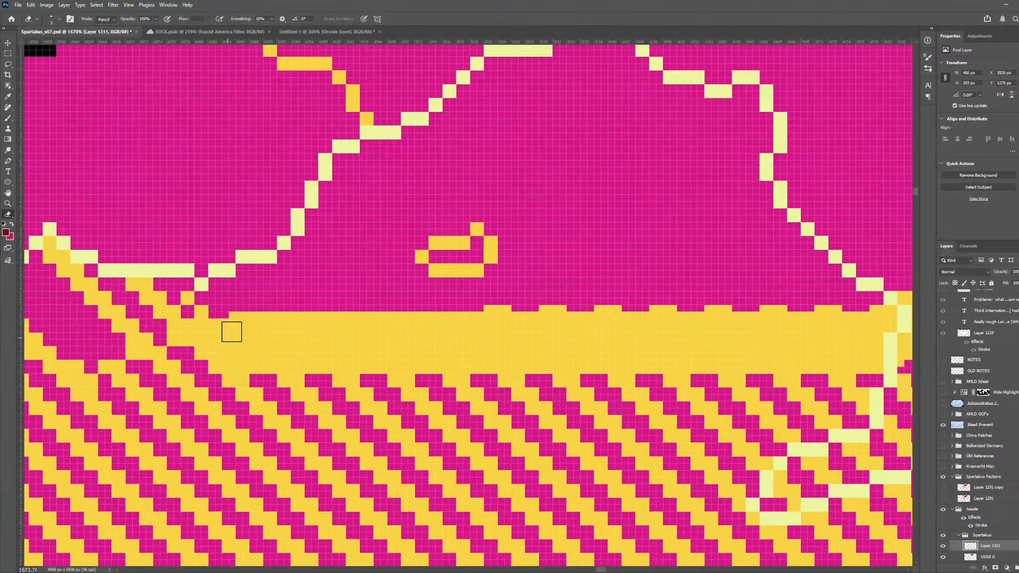
scroll(231, 322, up, 3)
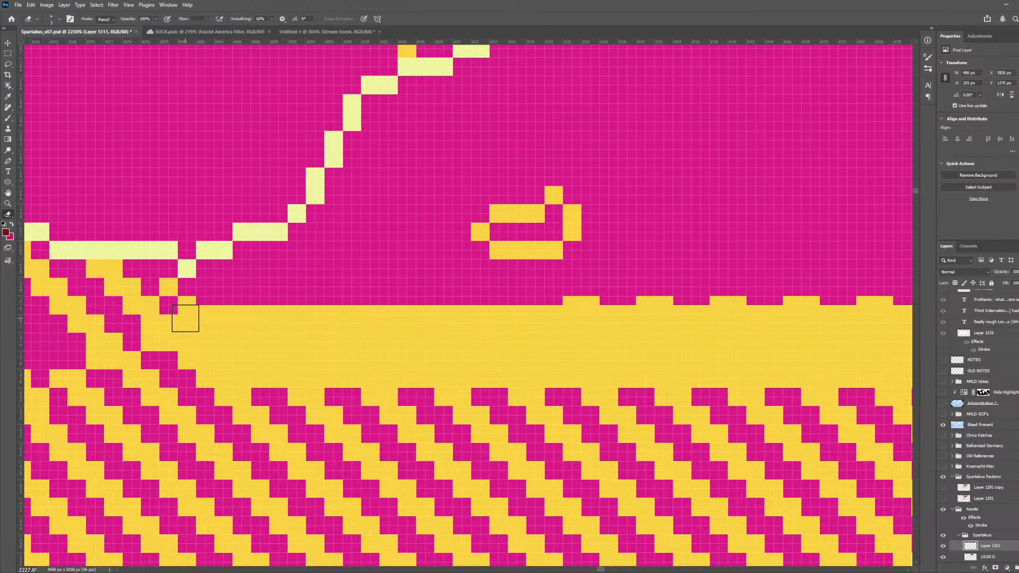
mouse_move(189, 318)
mouse_down()
mouse_move(182, 307)
mouse_move(499, 303)
mouse_move(655, 323)
mouse_up()
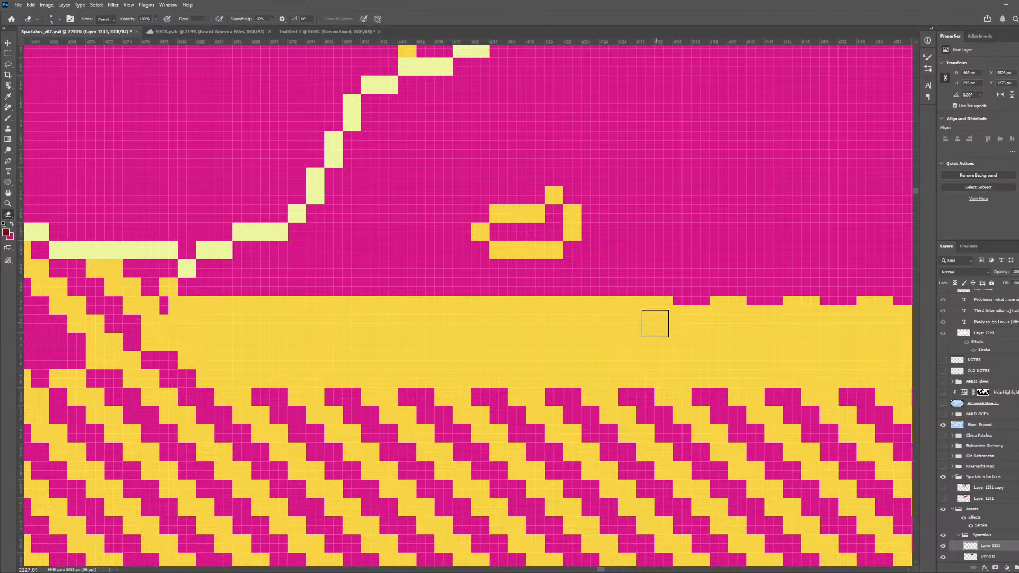
- Undo the eraser strokes along the top of the hatched zone
scroll(613, 345, down, 2)
key(ctrl+z)
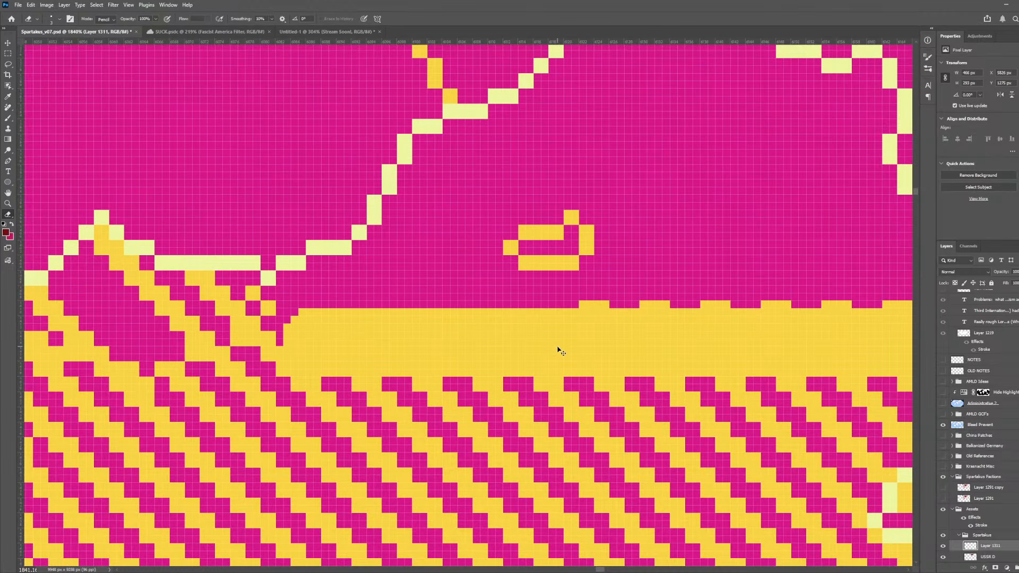
key(ctrl+z)
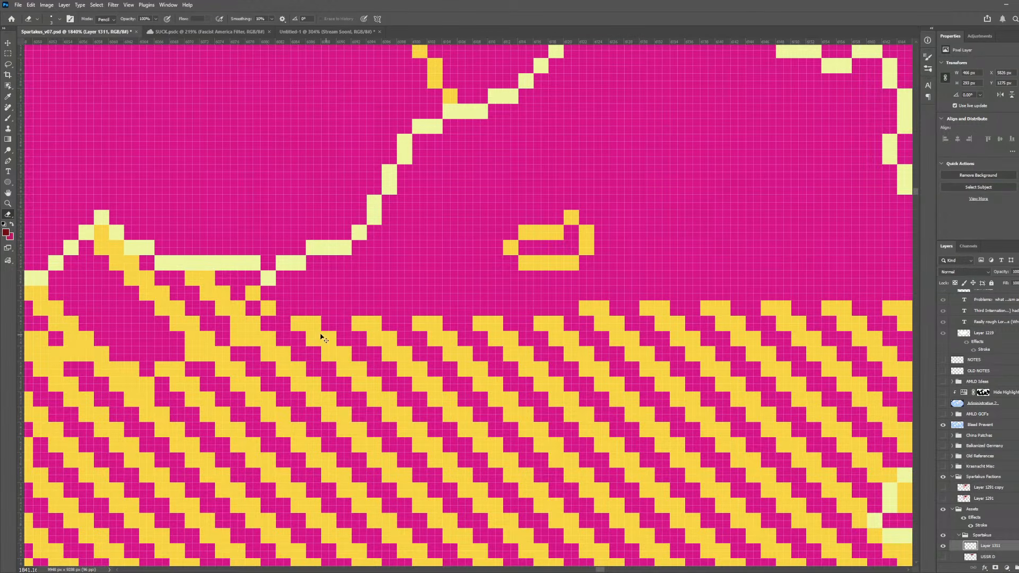
- Erase a thin strip of pink along the hatched zone's northern edge, south of the Caspian and across to the eastern border
mouse_move(277, 327)
mouse_down()
mouse_move(590, 337)
mouse_move(608, 322)
mouse_move(587, 311)
mouse_move(856, 313)
mouse_up()
scroll(845, 336, down, 4)
scroll(833, 340, right, 6)
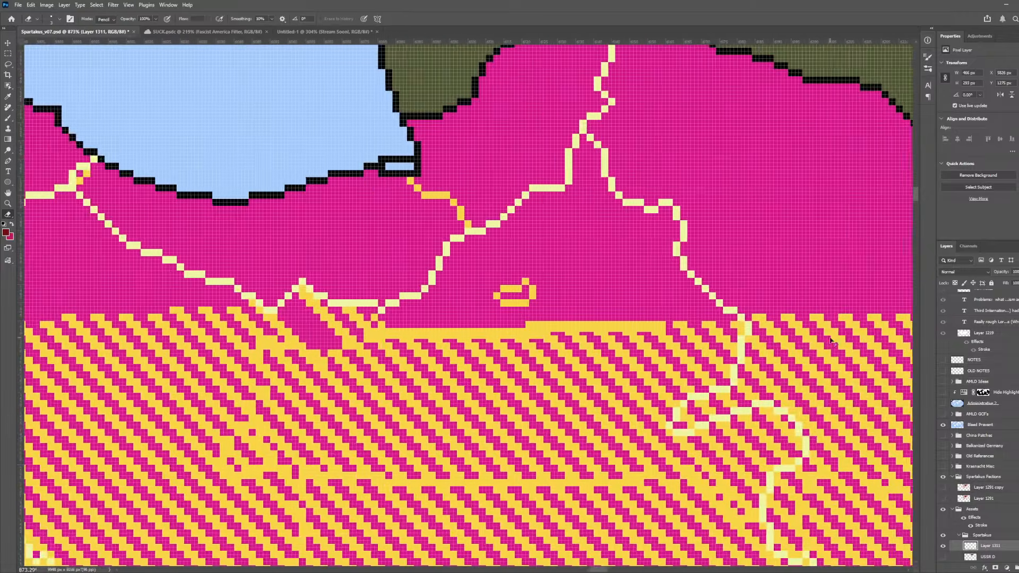
scroll(833, 342, right, 10)
scroll(841, 319, up, 1)
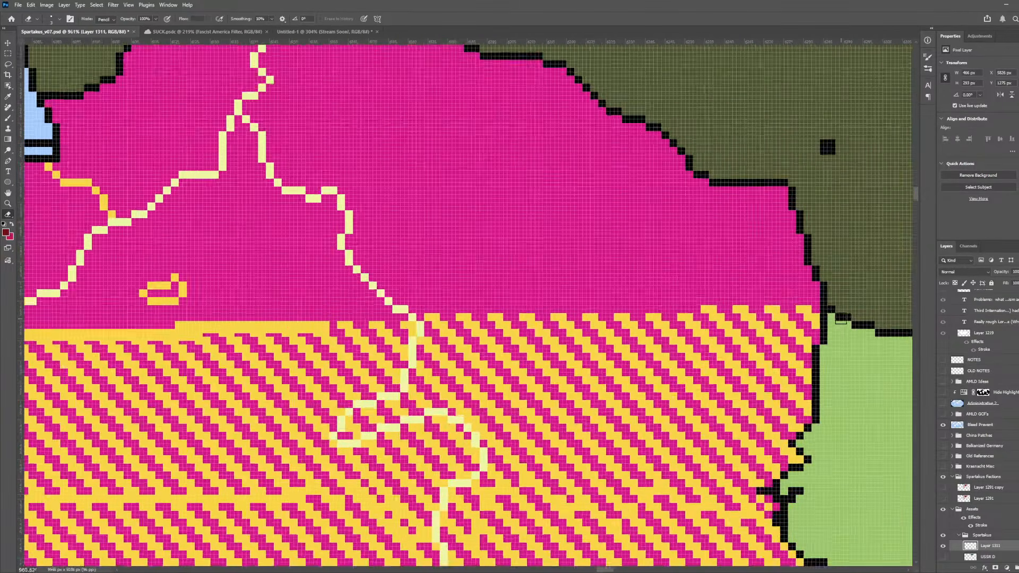
scroll(841, 319, up, 3)
mouse_move(814, 307)
mouse_down()
mouse_move(654, 308)
mouse_move(634, 321)
mouse_move(541, 329)
mouse_move(200, 326)
mouse_up()
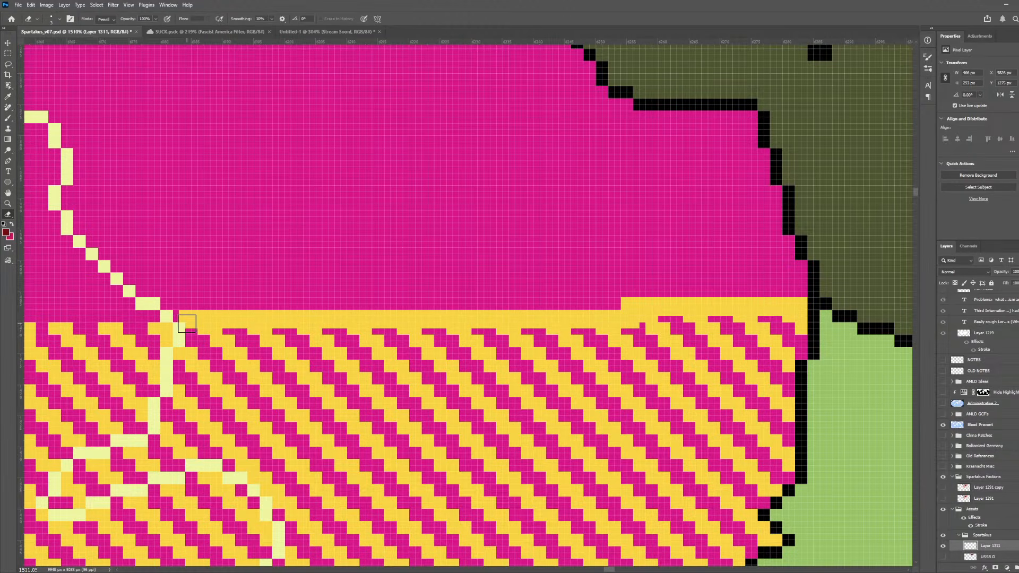
- Erase the pink pixels in the gap west of the eastern province line to join the two thin strips
scroll(162, 334, left, 4)
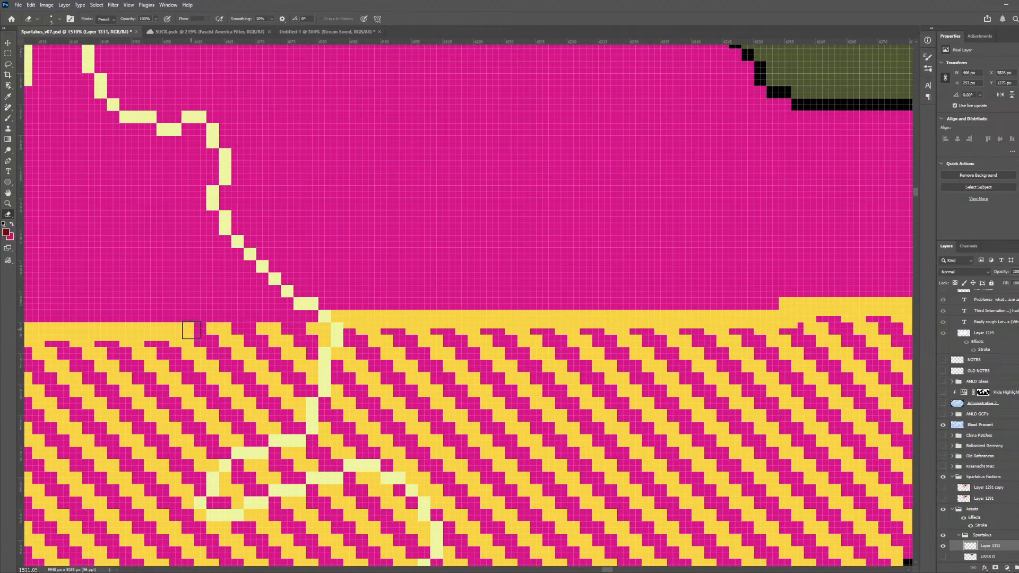
drag(191, 332, 320, 342)
key(ctrl+z)
scroll(119, 402, down, 4)
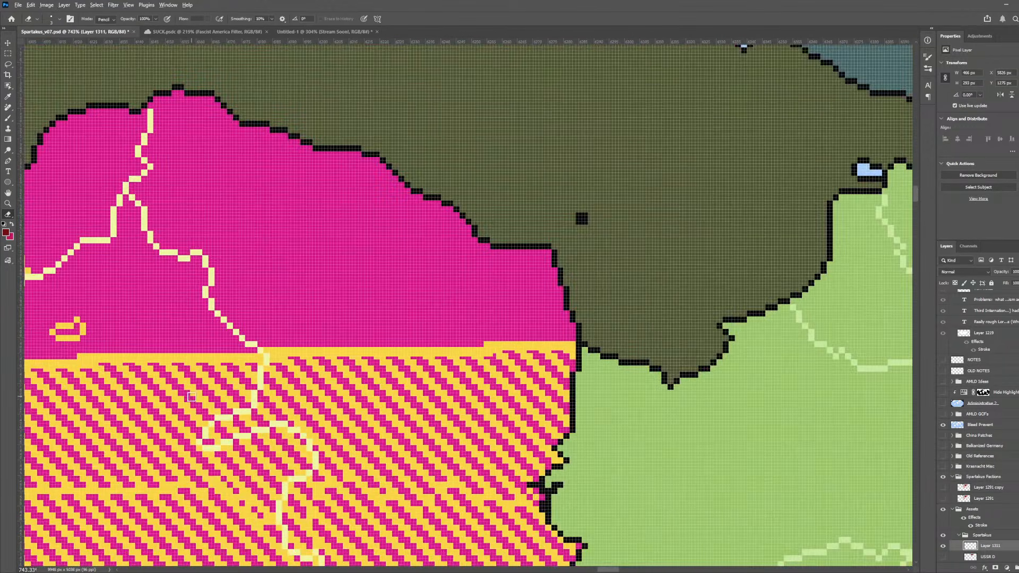
- Erase a short thin strip of pink along the hatching's upper edge, just west of the peaked province line
scroll(192, 397, down, 3)
scroll(347, 287, up, 7)
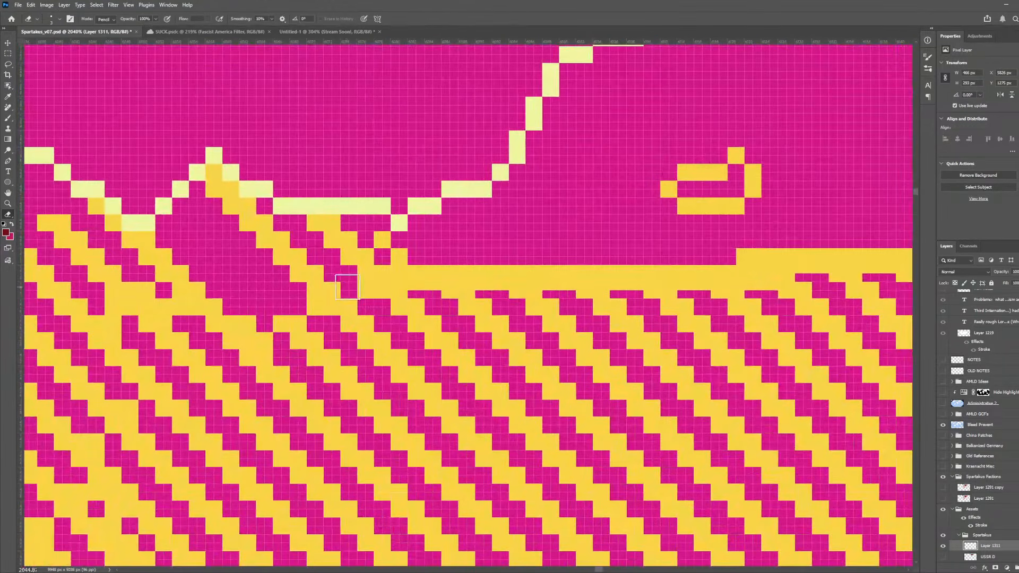
scroll(359, 300, down, 3)
scroll(268, 314, up, 4)
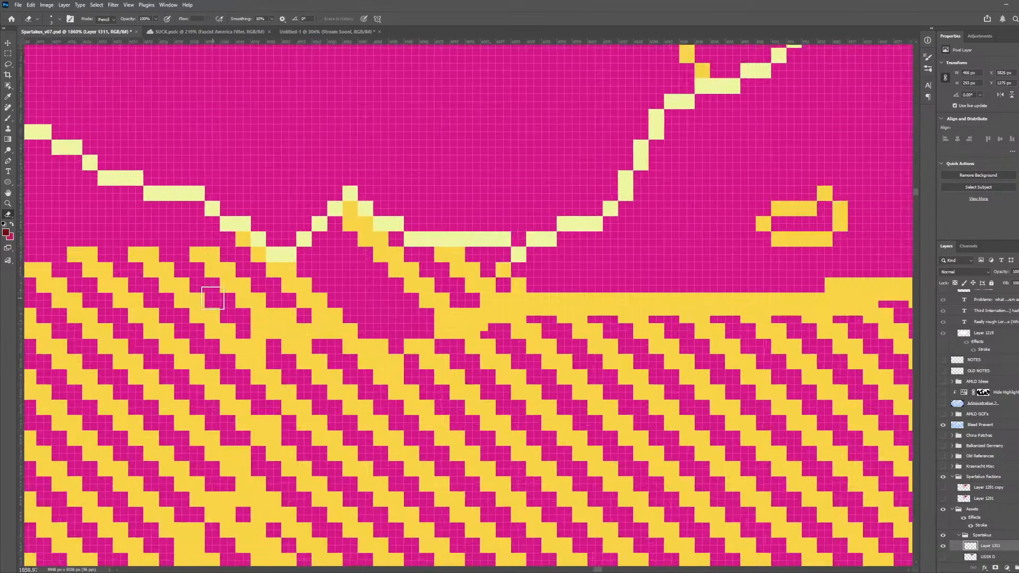
scroll(212, 299, left, 2)
drag(185, 256, 336, 256)
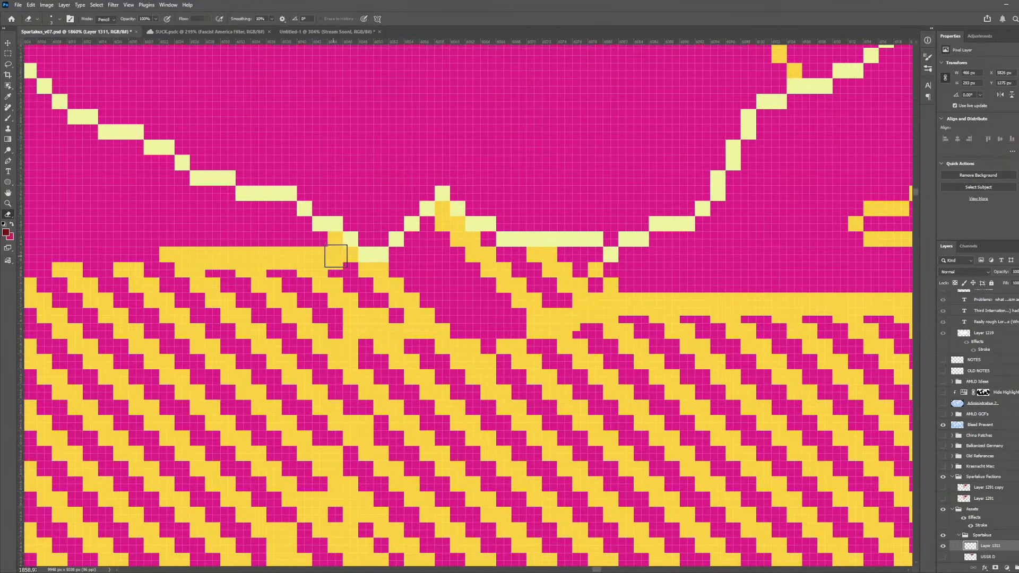
- Erase a thin strip of pink along the hatching's upper edge from the western border to just past the westernmost province line
scroll(336, 256, down, 6)
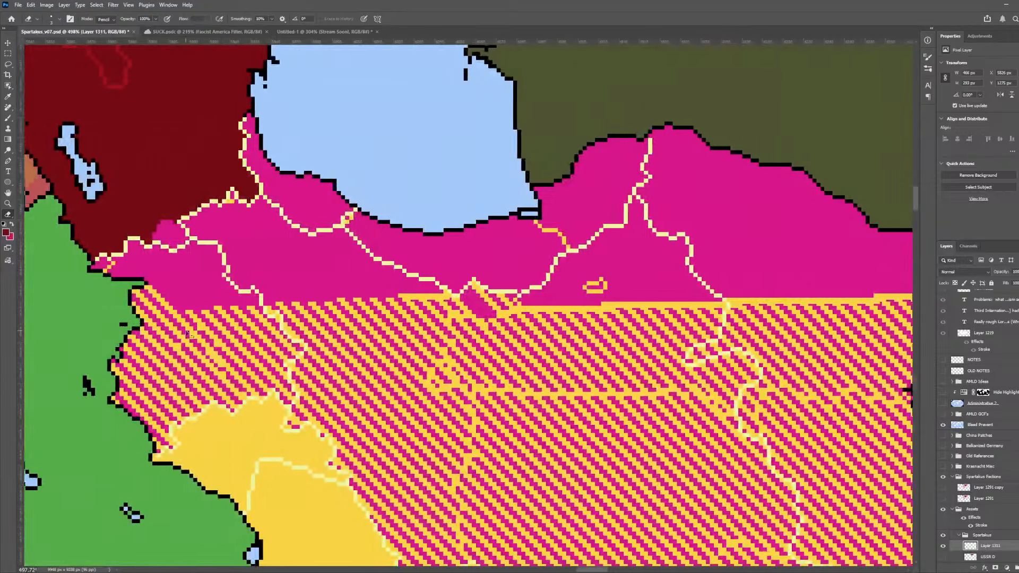
scroll(188, 335, up, 4)
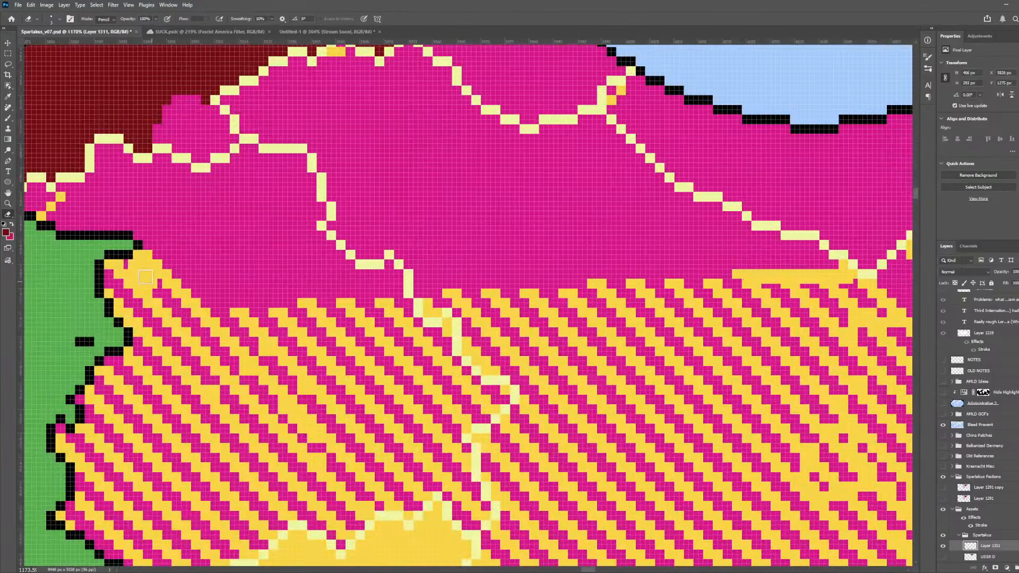
drag(146, 295, 170, 320)
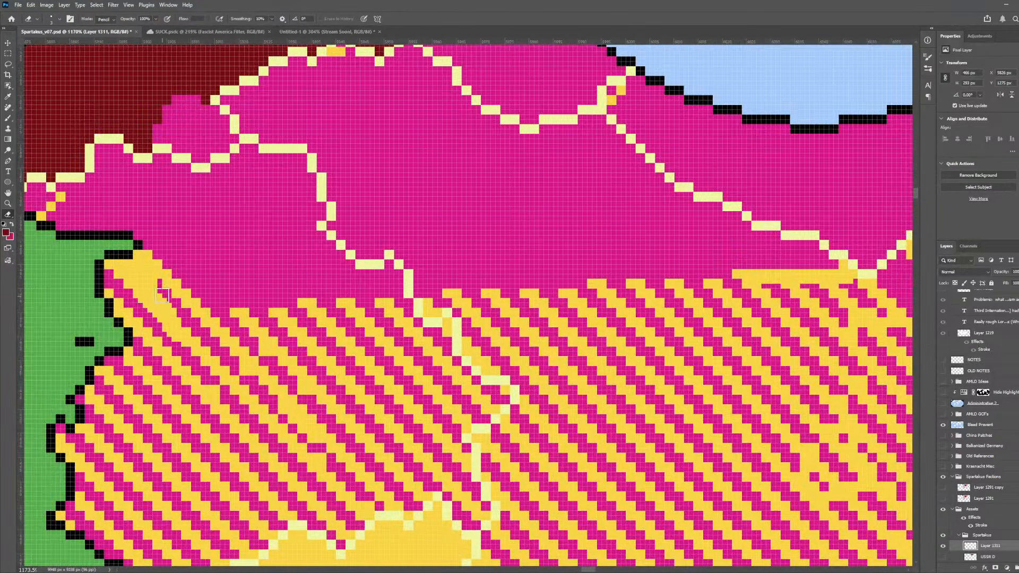
scroll(183, 318, up, 2)
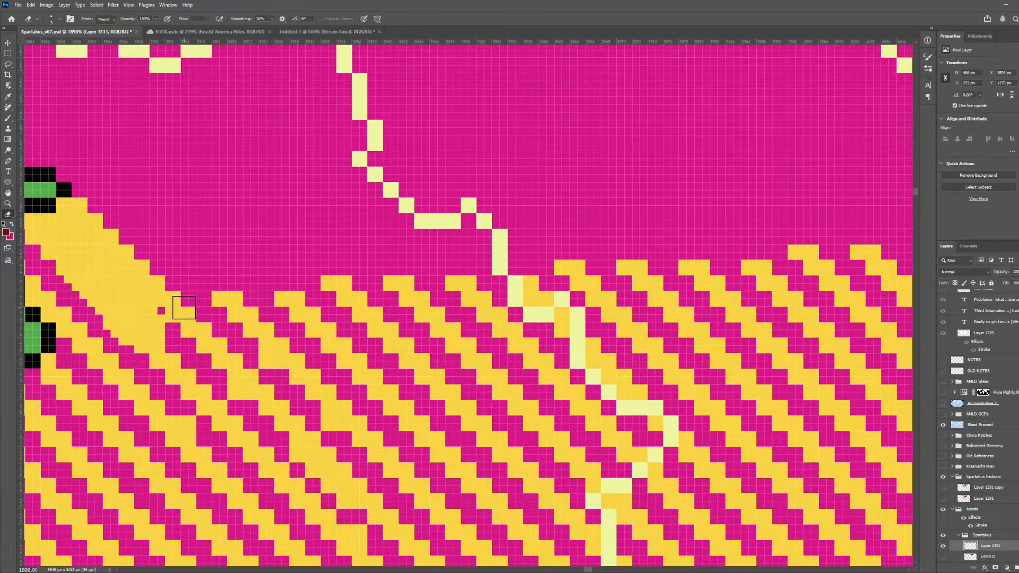
mouse_move(184, 307)
mouse_down()
mouse_move(214, 308)
mouse_move(156, 316)
mouse_move(376, 304)
mouse_move(337, 296)
mouse_move(352, 288)
mouse_move(568, 288)
mouse_up()
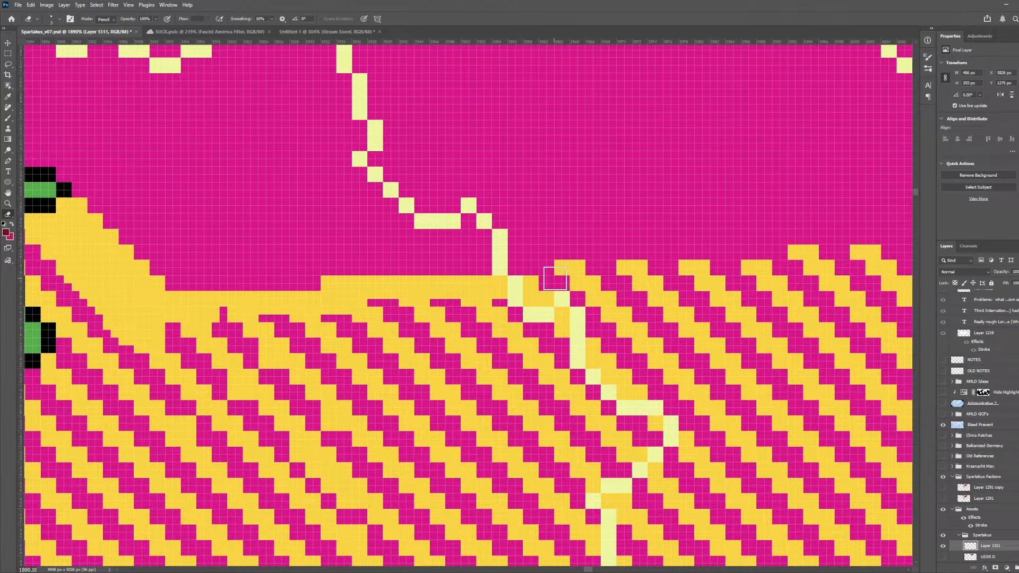
scroll(544, 289, down, 5)
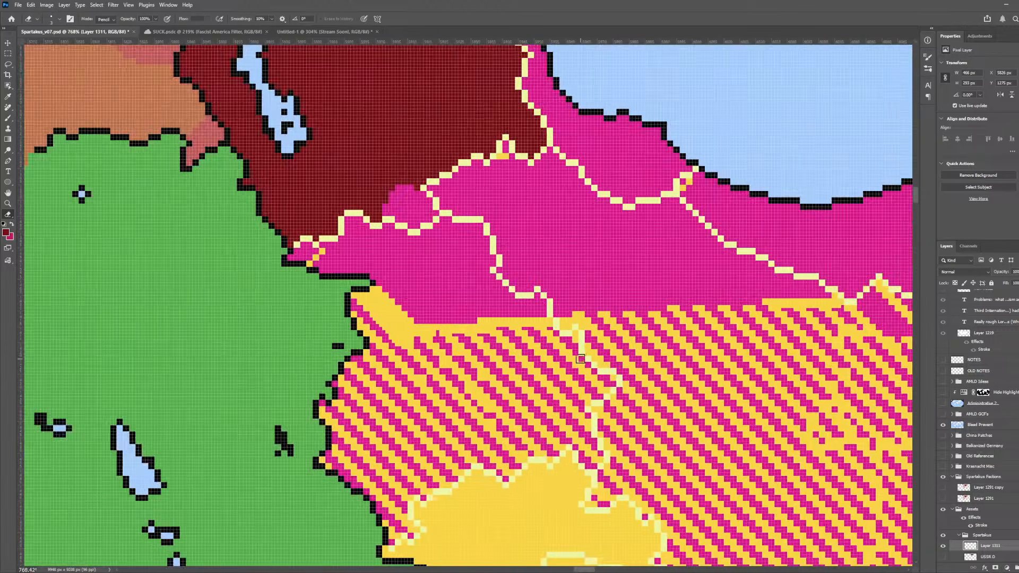
- Erase the pink gaps along the hatching's upper edge from the western province line east to the existing strip near the peaked line
scroll(680, 360, up, 5)
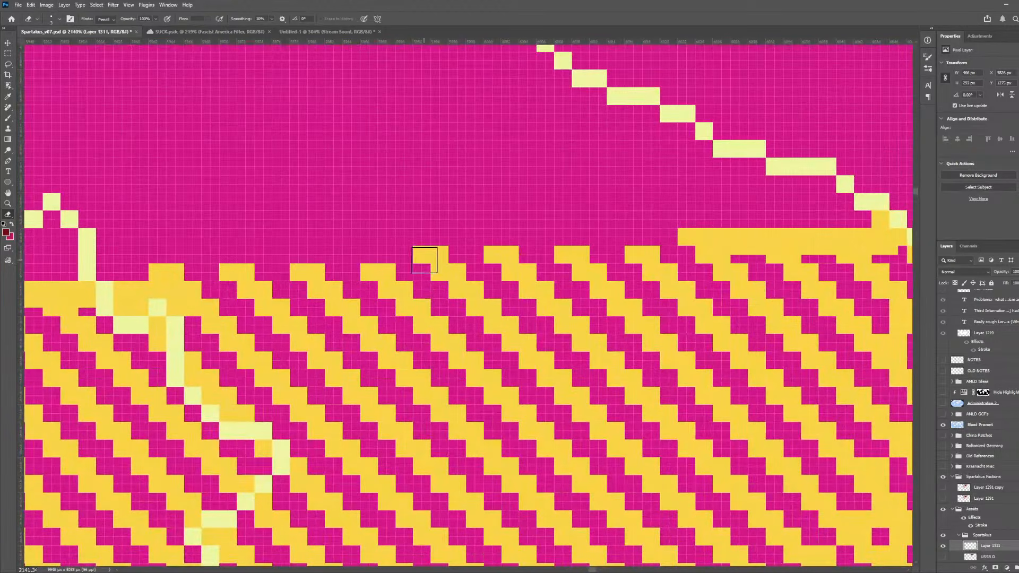
drag(432, 255, 699, 268)
drag(193, 279, 508, 282)
scroll(506, 313, down, 5)
scroll(457, 329, up, 5)
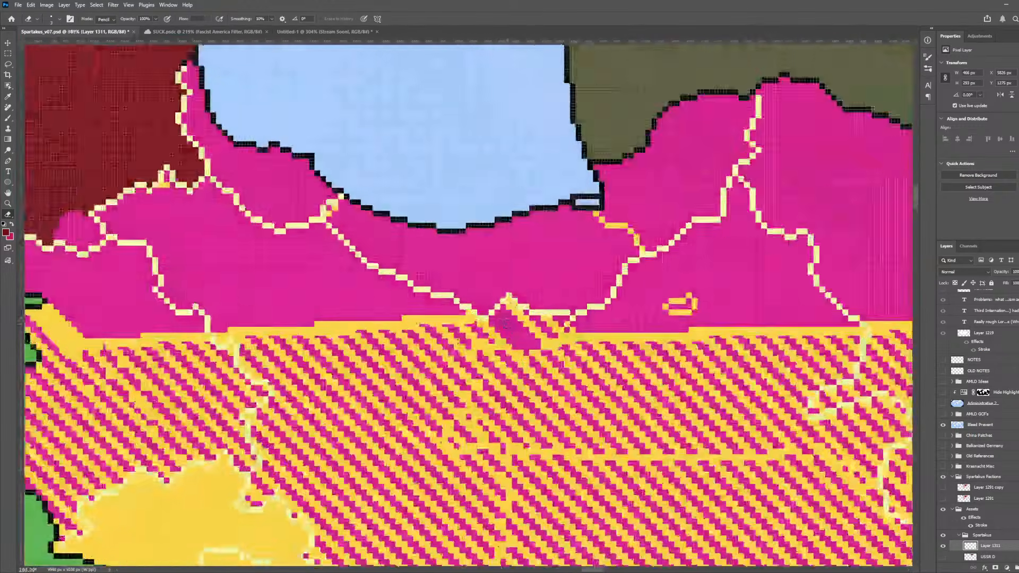
- Erase the pink pixels west of the solid pink notch and between the stripes just east of it, below the peaked province line
drag(456, 329, 476, 366)
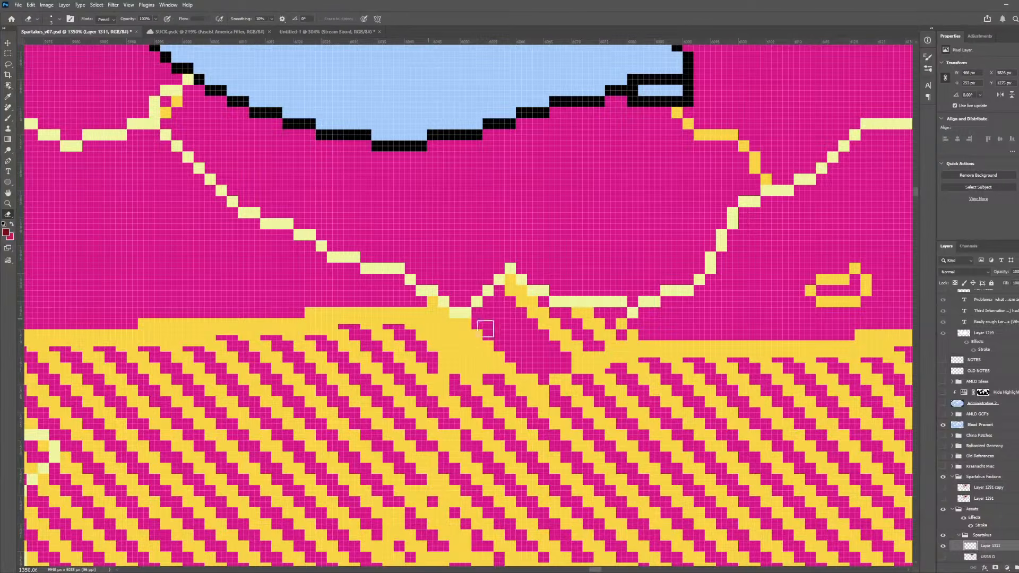
scroll(485, 330, up, 3)
drag(486, 268, 580, 345)
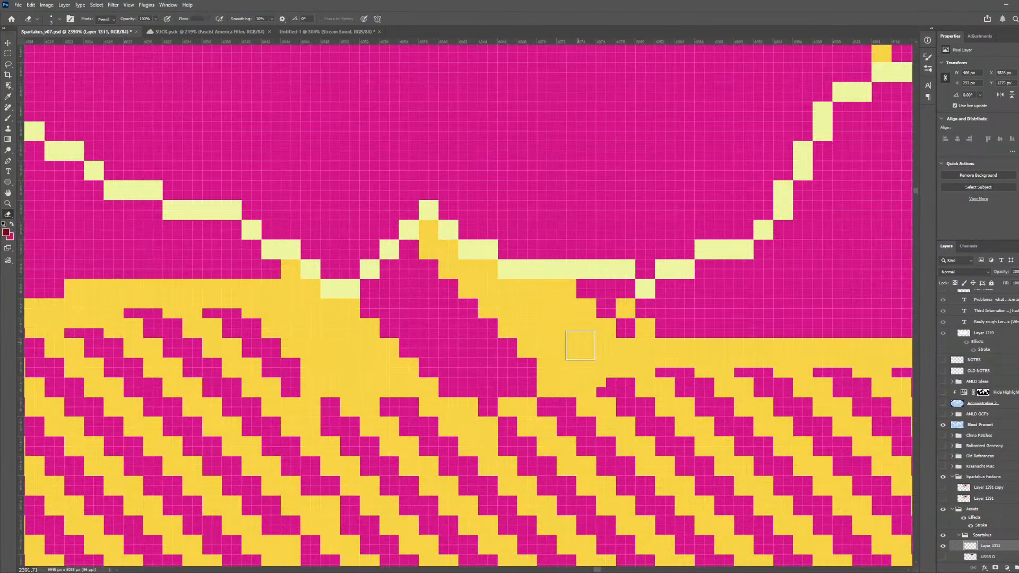
- Enlarge the eraser greatly and wipe the pink hatching from the western part of Iran, clear of the solid pink state
scroll(601, 401, down, 10)
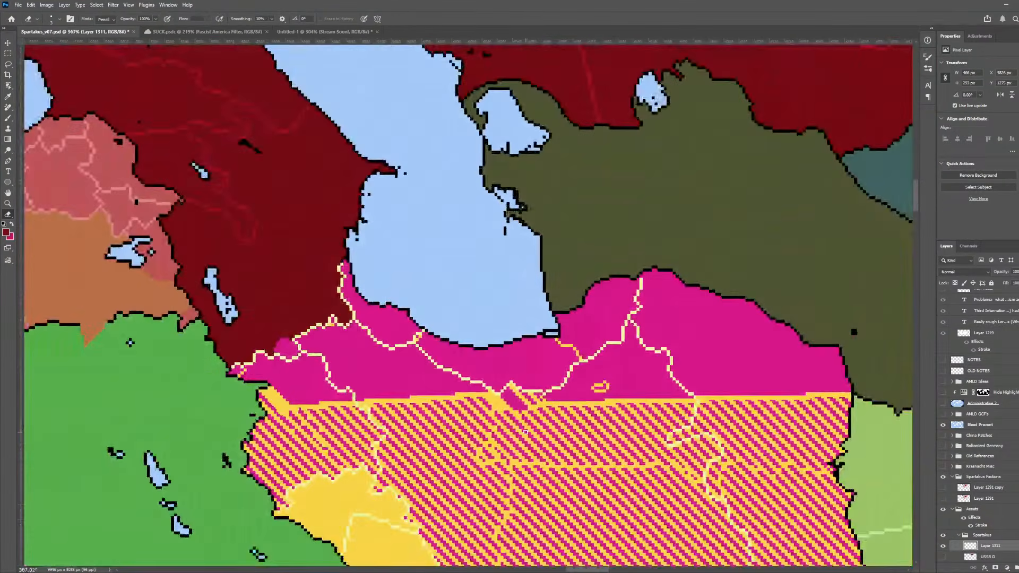
scroll(516, 433, down, 1)
scroll(374, 408, up, 1)
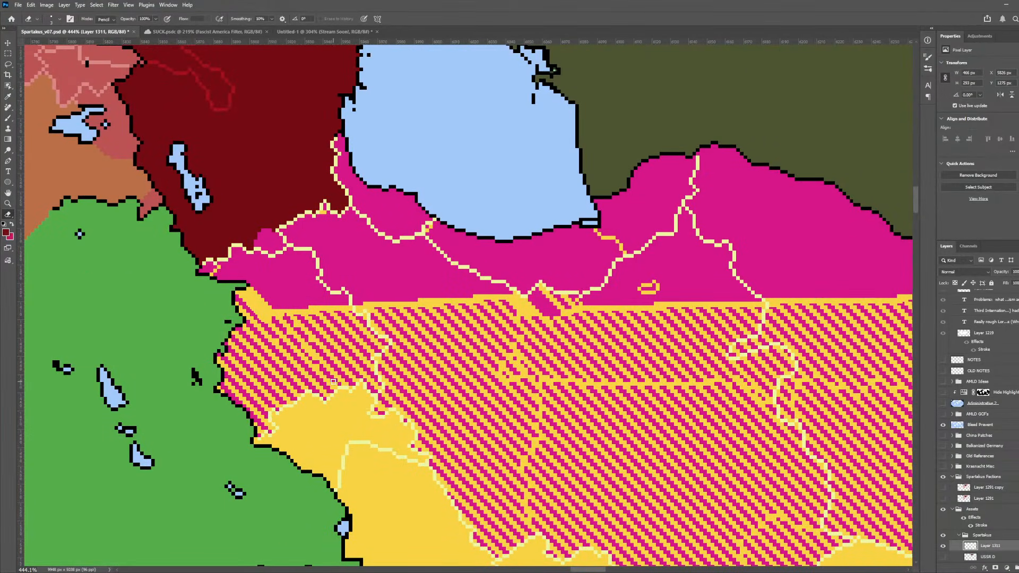
key(bracketright)
key(bracketright)
key(bracketright)
key(bracketright)
key(bracketright)
key(bracketright)
key(bracketright)
key(bracketright)
key(bracketright)
key(bracketright)
key(bracketright)
mouse_move(229, 323)
mouse_down()
mouse_move(261, 407)
mouse_move(288, 375)
mouse_move(271, 349)
mouse_move(349, 340)
mouse_move(327, 398)
mouse_move(358, 365)
mouse_move(341, 338)
mouse_move(400, 342)
mouse_move(385, 338)
mouse_move(413, 426)
mouse_move(442, 447)
mouse_move(530, 471)
mouse_move(506, 484)
mouse_move(729, 469)
mouse_move(443, 468)
mouse_move(470, 453)
mouse_up()
scroll(432, 448, down, 3)
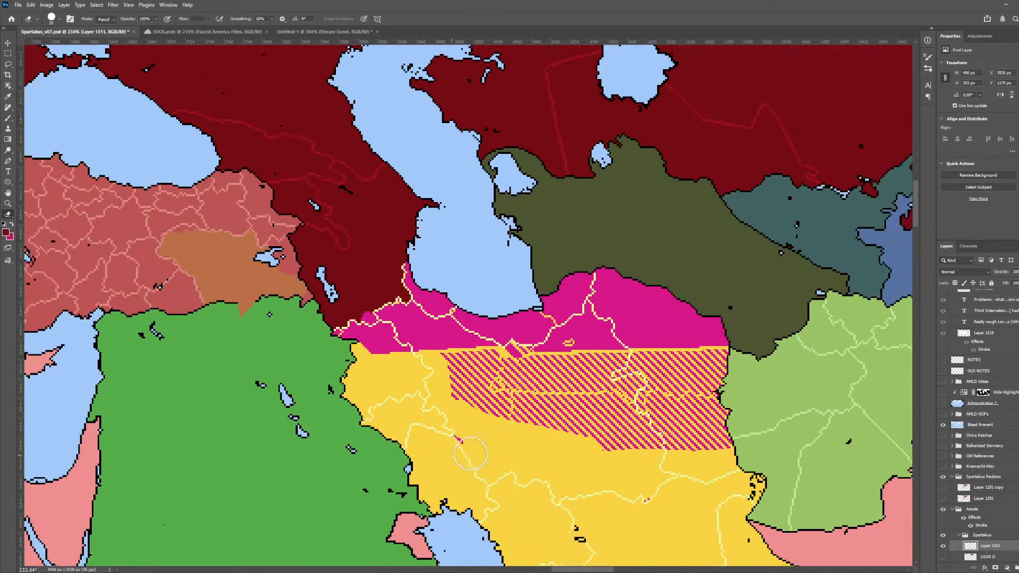
- Erase the southern hatching across central and eastern Iran, leaving a band of stripes below the solid pink state
scroll(480, 401, up, 5)
mouse_move(431, 331)
mouse_down()
mouse_move(412, 330)
mouse_move(462, 407)
mouse_move(653, 427)
mouse_up()
scroll(447, 457, down, 2)
scroll(434, 468, down, 4)
mouse_move(546, 444)
mouse_down()
mouse_move(853, 482)
mouse_move(621, 432)
mouse_up()
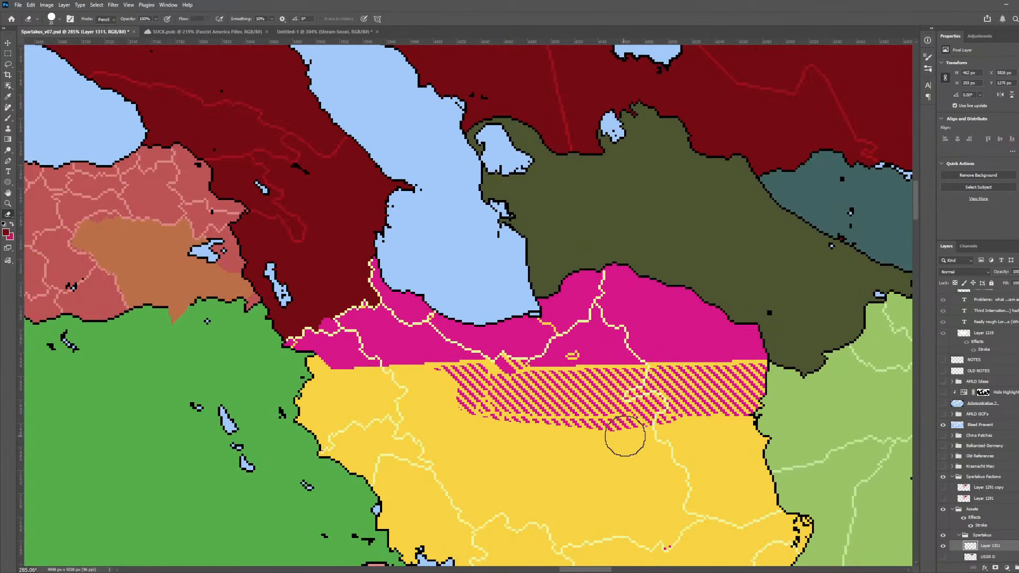
- Erase the western end of the remaining hatched band up to and just past the pink notch, undoing the stroke that goes wrong
scroll(457, 410, up, 3)
scroll(457, 410, up, 3)
mouse_move(412, 373)
mouse_down()
mouse_move(497, 361)
mouse_move(510, 378)
mouse_move(575, 400)
mouse_up()
key(ctrl+z)
click(539, 391)
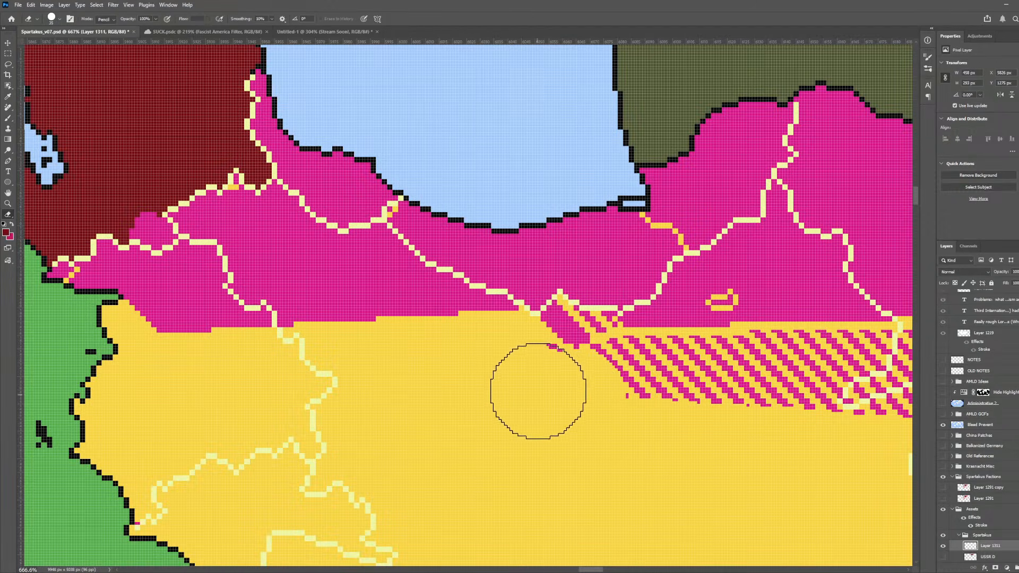
click(627, 381)
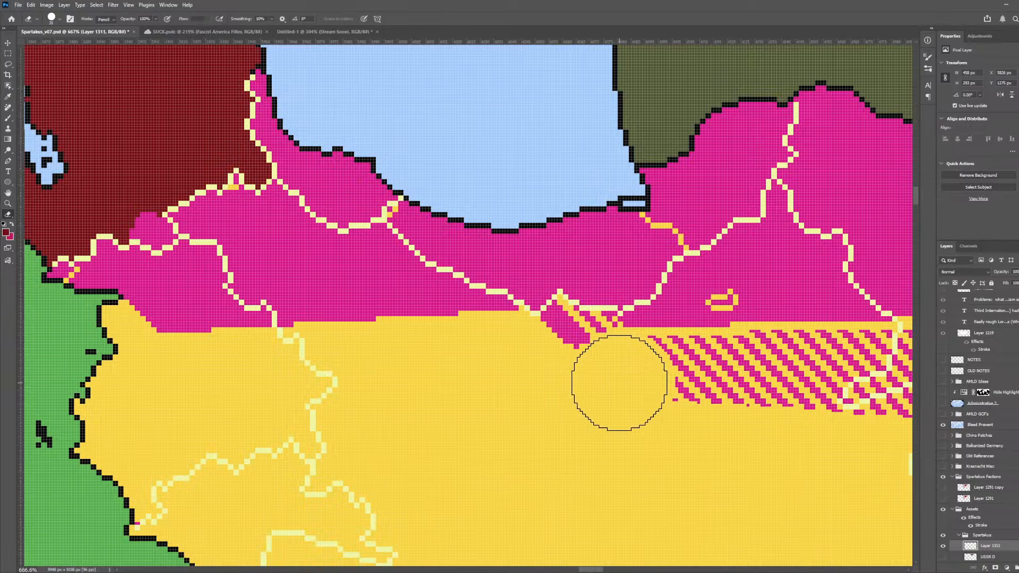
- Erase the rest of the hatched band east of the notch as far as Iran's eastern border
scroll(654, 389, down, 3)
scroll(655, 389, down, 2)
mouse_move(653, 387)
mouse_down()
mouse_move(855, 387)
mouse_move(841, 411)
mouse_move(881, 395)
mouse_up()
scroll(881, 395, up, 4)
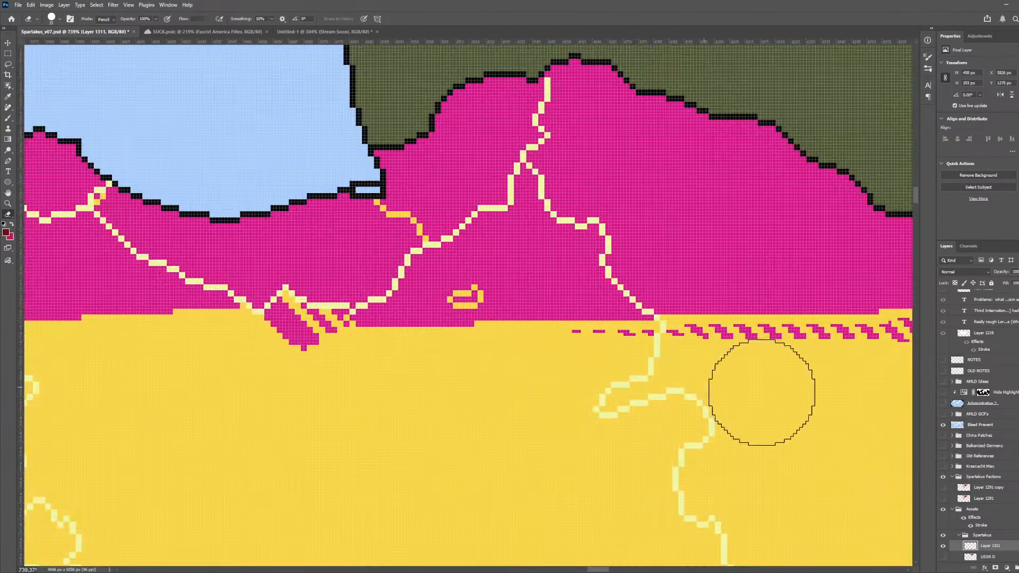
scroll(762, 393, up, 1)
scroll(723, 410, down, 6)
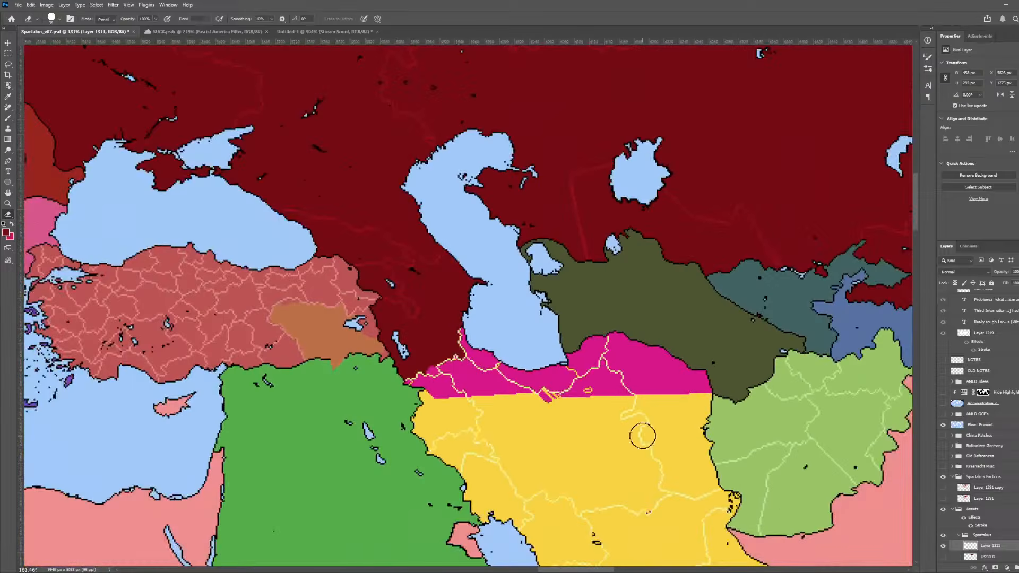
- Pencil the sampled pink over the stray yellow pixels at the state's western tip and rename the layer as Socialist Iran????
scroll(476, 368, up, 3)
scroll(476, 369, up, 2)
key(i)
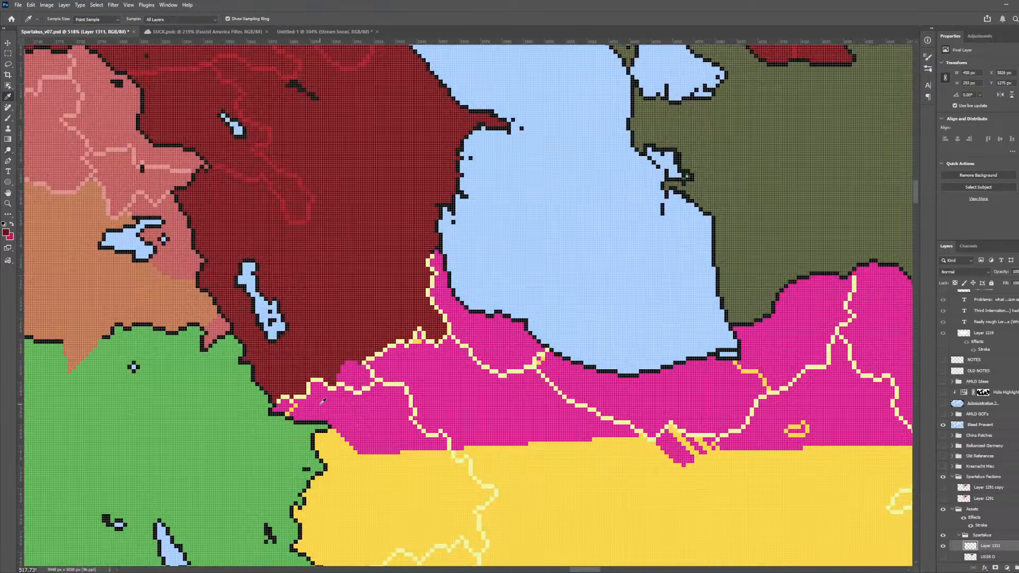
scroll(322, 403, up, 4)
key(b)
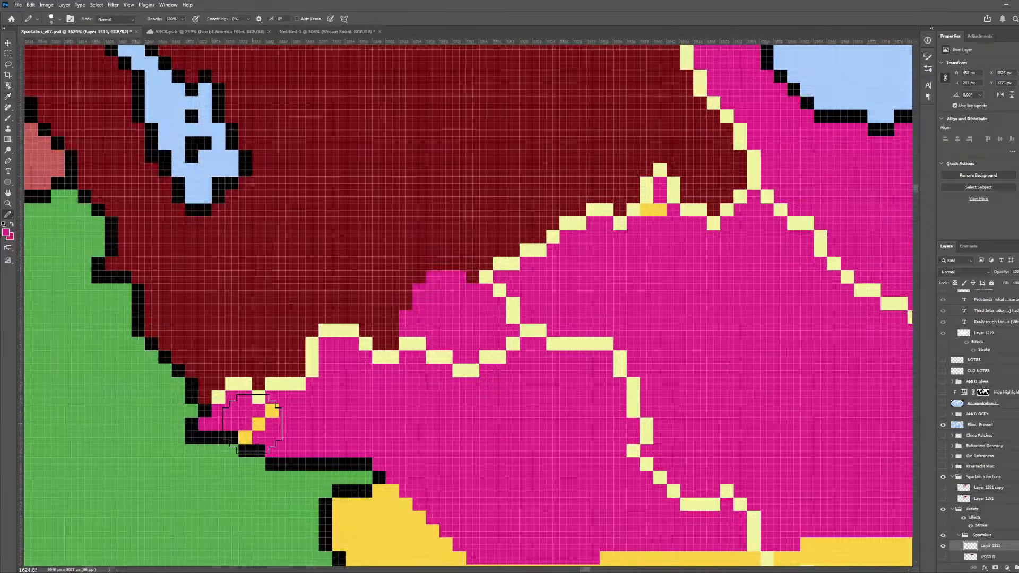
key(bracketleft)
key(bracketleft)
key(bracketleft)
key(bracketleft)
drag(246, 437, 277, 410)
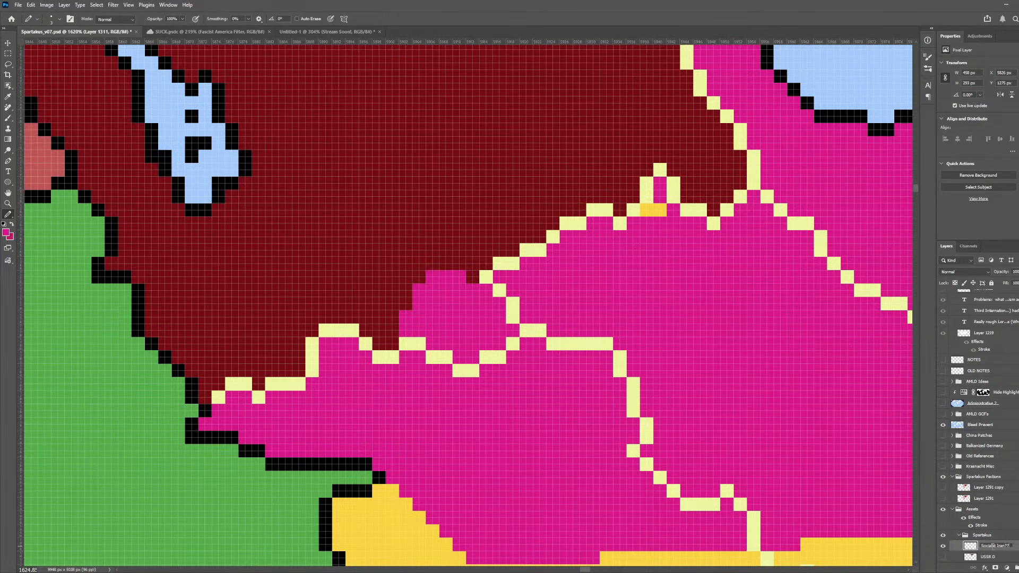
key(Return)
- Pencil pink over the yellow stripes below the peaked province line, covering the peak and filling the gaps around the notch
scroll(351, 324, down, 8)
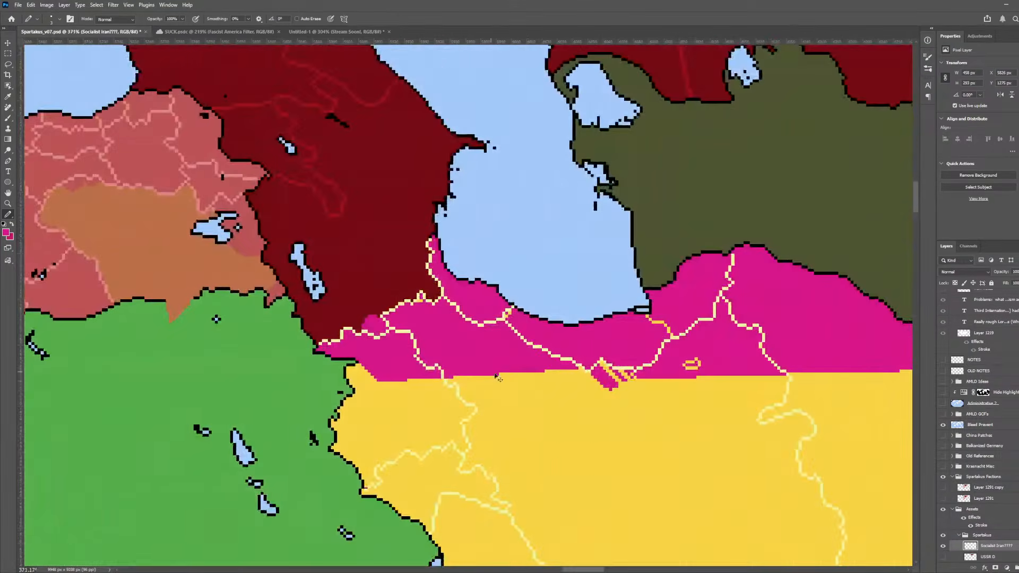
scroll(619, 391, up, 8)
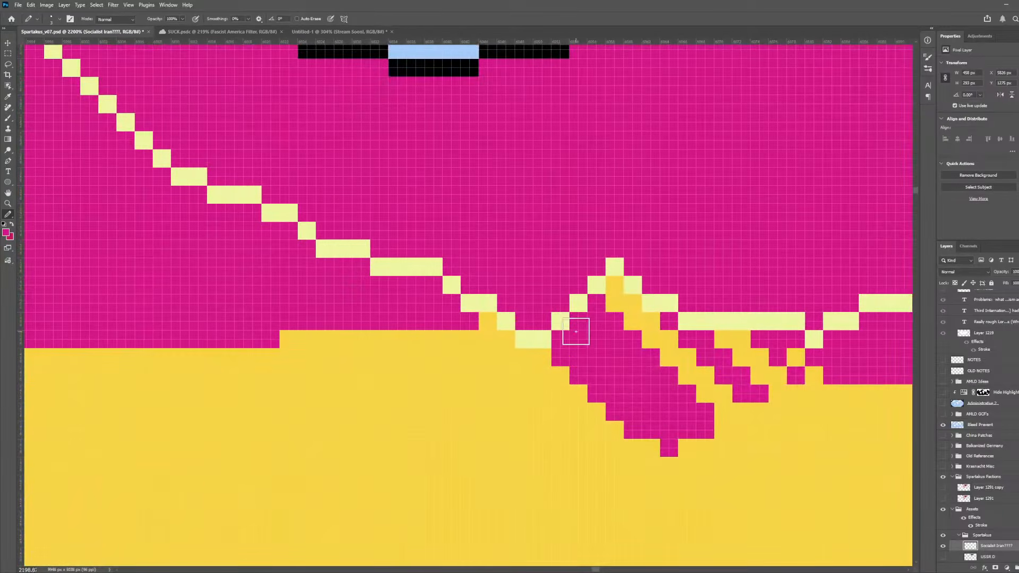
drag(629, 344, 583, 317)
mouse_move(655, 364)
mouse_down()
mouse_move(775, 343)
mouse_move(748, 318)
mouse_move(631, 339)
mouse_move(529, 259)
mouse_move(599, 271)
mouse_up()
drag(423, 272, 500, 270)
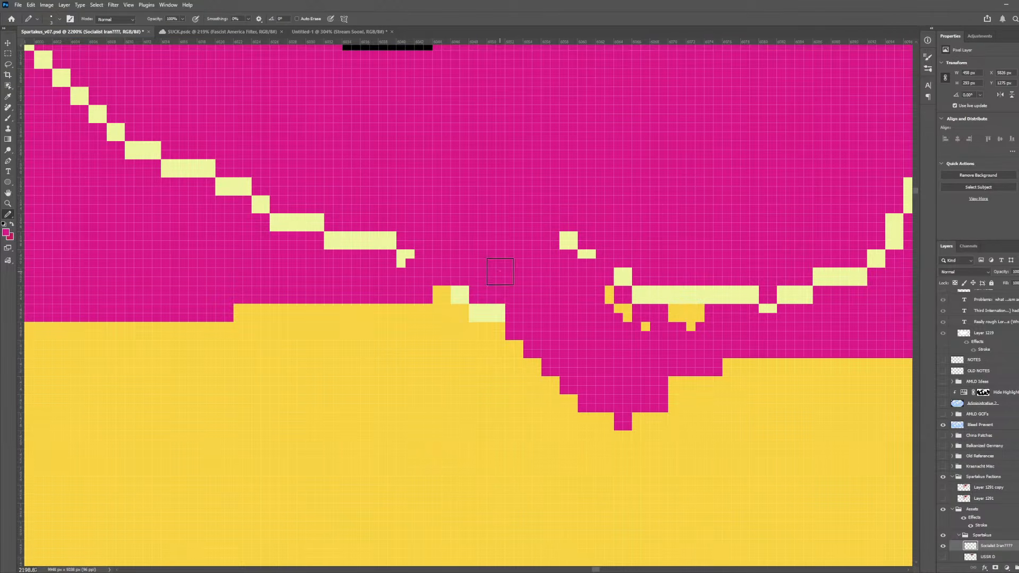
scroll(527, 291, down, 1)
scroll(529, 287, down, 4)
scroll(272, 174, up, 3)
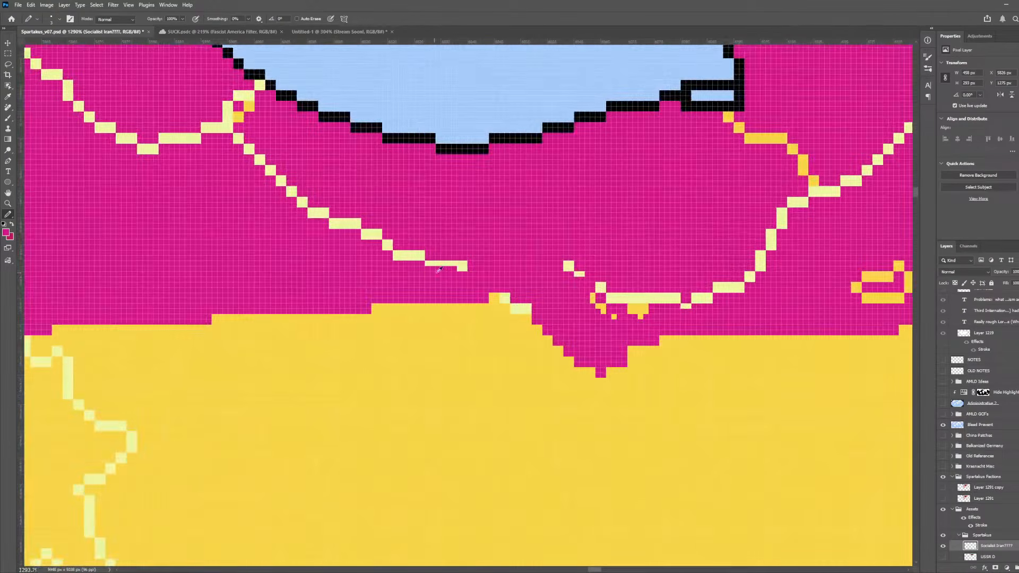
- Pencil pink over the yellow pixels in the small border peak and the province line running southeast from the USSR border
scroll(272, 174, up, 3)
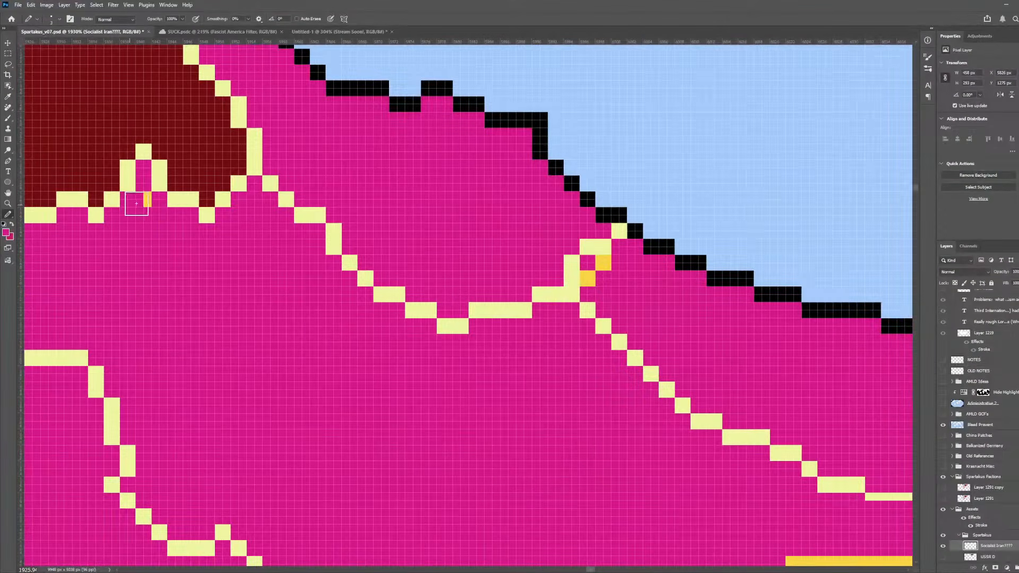
drag(270, 182, 324, 225)
scroll(406, 291, down, 2)
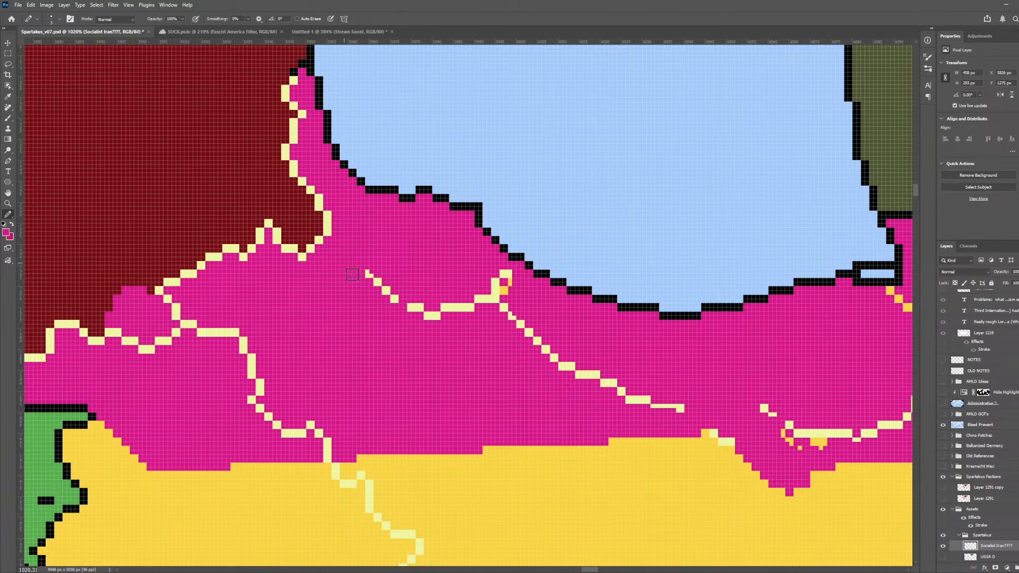
scroll(384, 284, down, 3)
scroll(292, 277, up, 2)
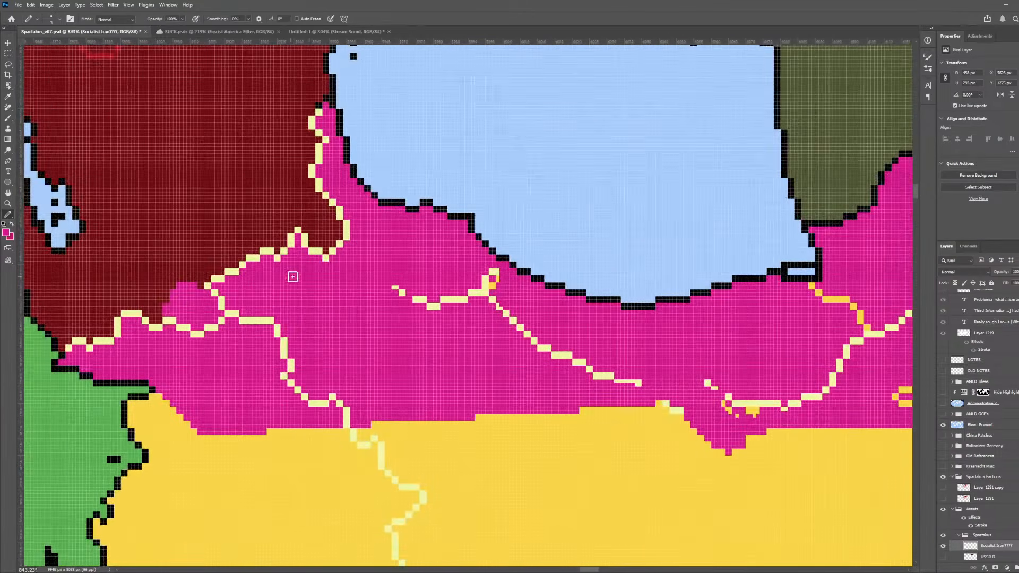
- Pencil pink over the lower end of the western province line where it meets the state's southern edge
scroll(337, 316, down, 2)
scroll(392, 413, up, 3)
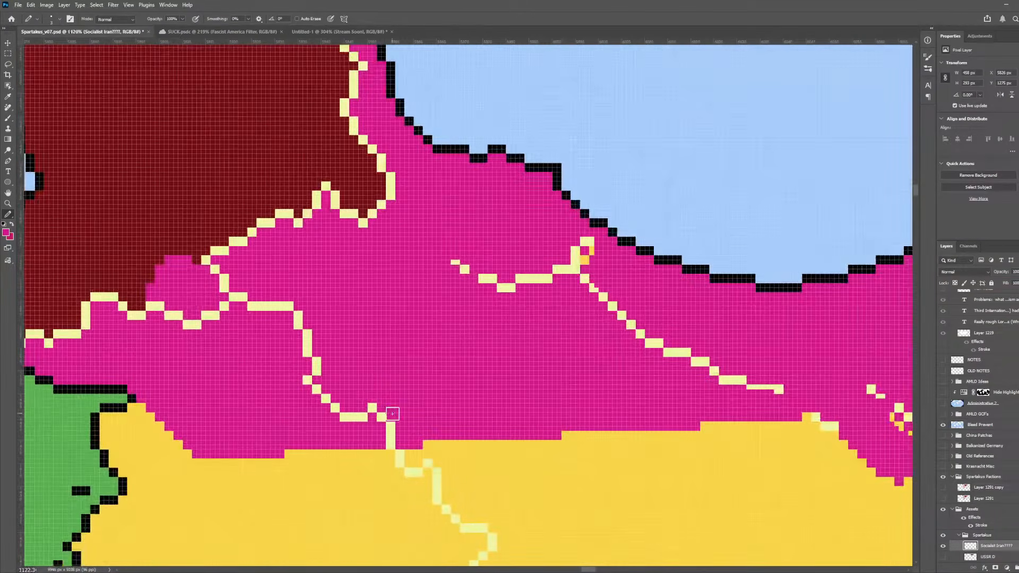
scroll(168, 361, up, 2)
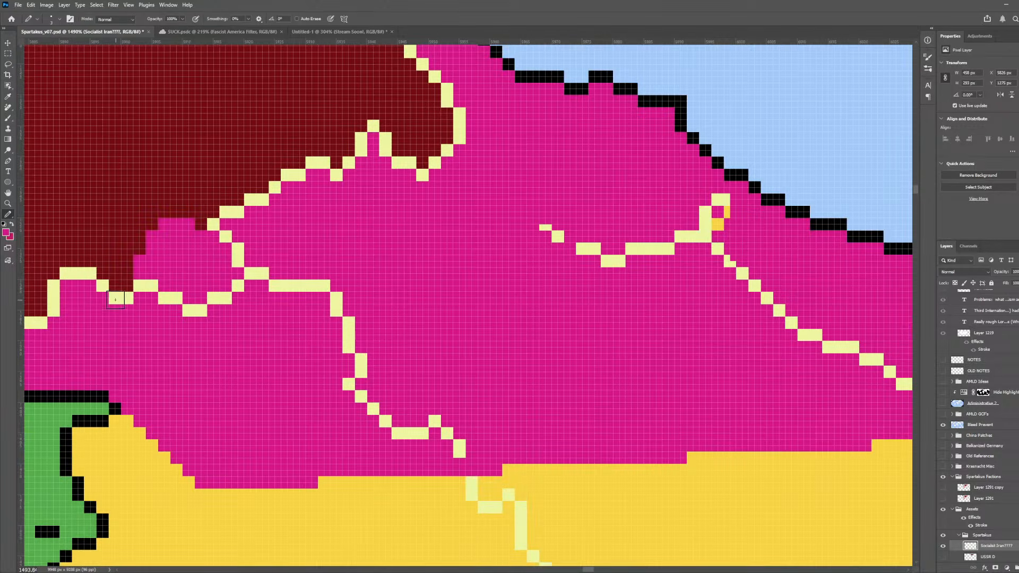
- Erase the dark red edge pixels around the small rounded bump on the pink state's northwestern border with a reduced eraser
key(e)
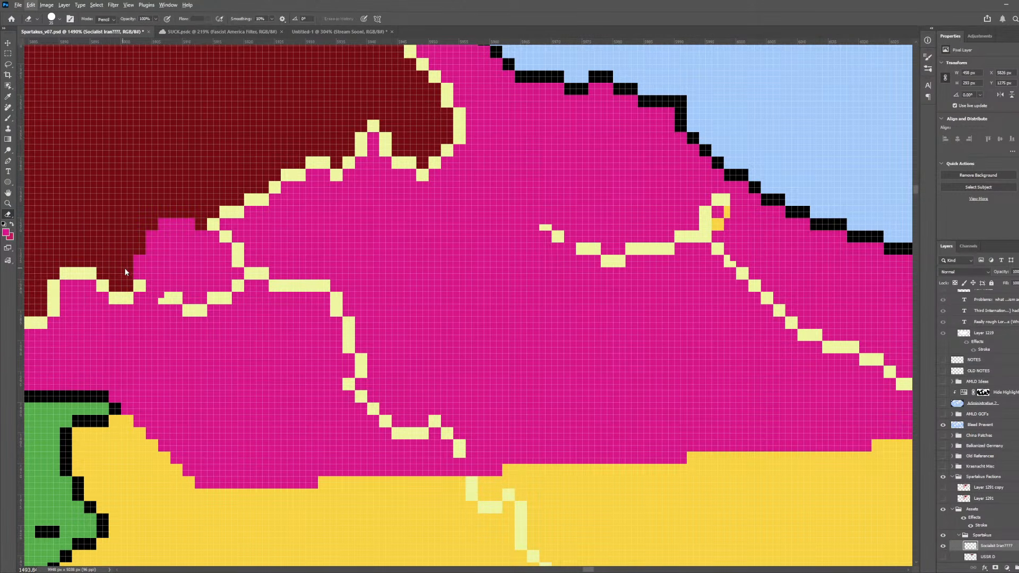
key(b)
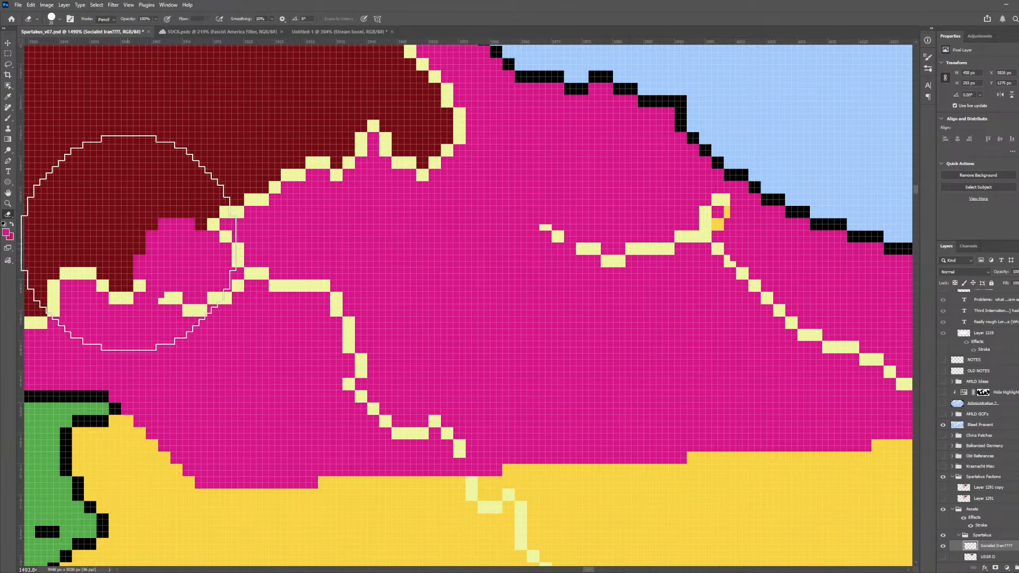
key(v)
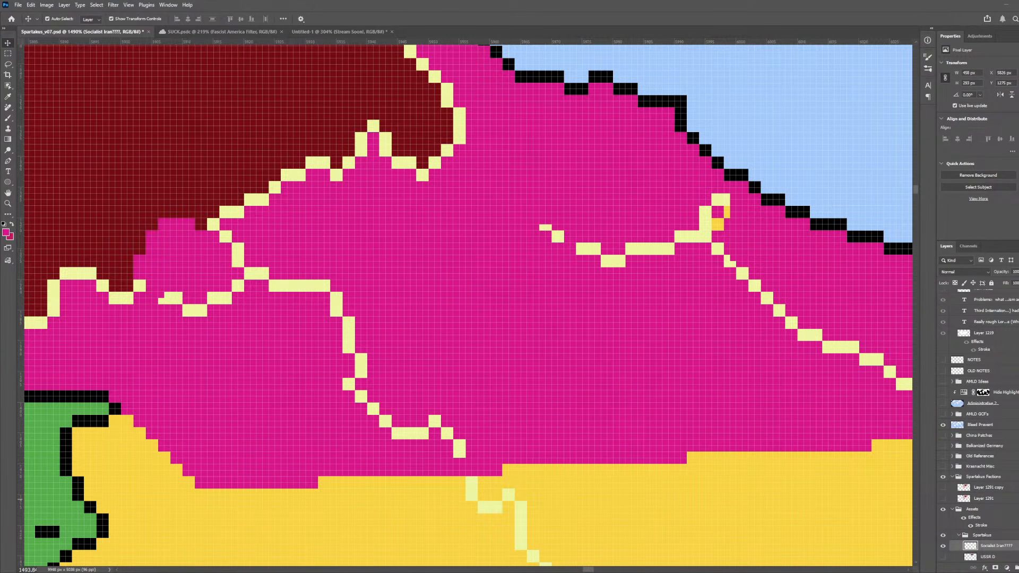
key(e)
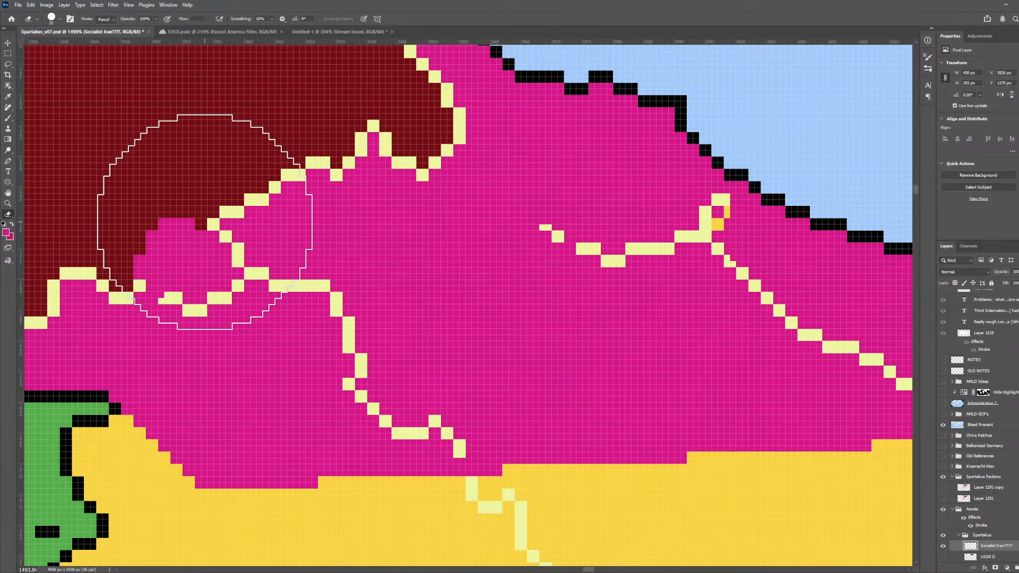
key(bracketleft)
key(bracketleft)
key(bracketleft)
key(bracketleft)
key(bracketleft)
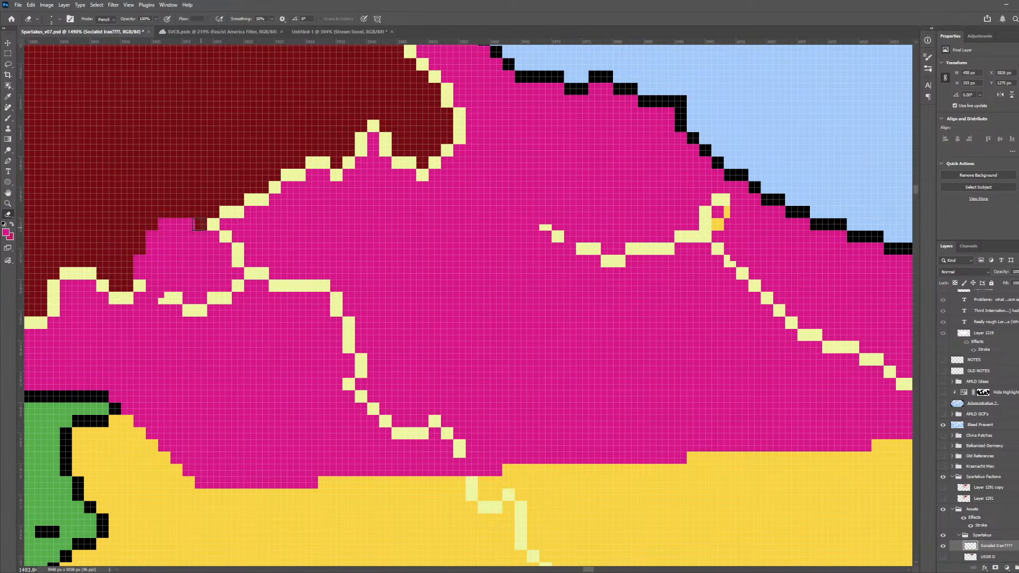
scroll(174, 244, up, 2)
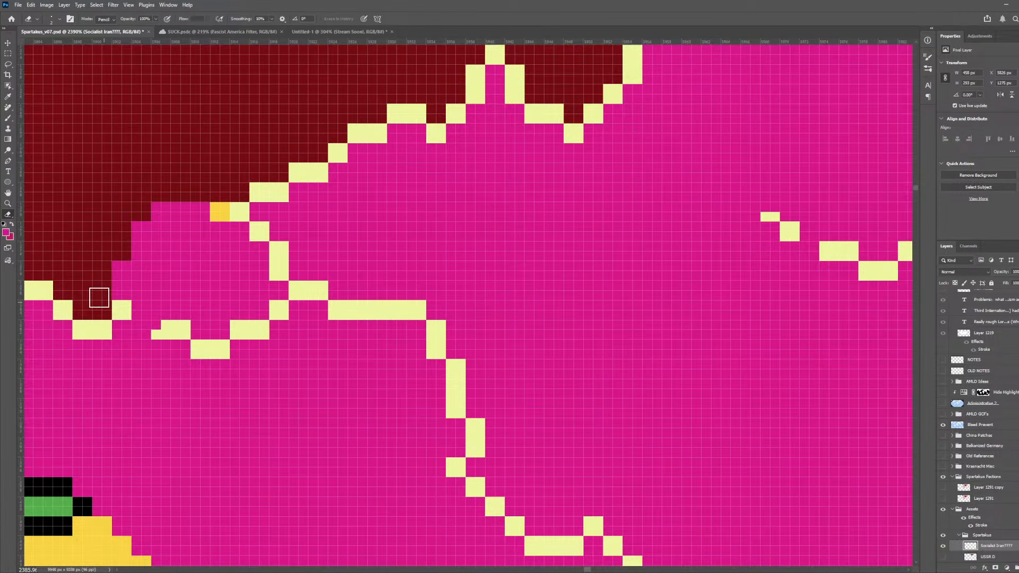
mouse_move(99, 297)
mouse_down()
mouse_move(123, 232)
mouse_move(157, 192)
mouse_move(196, 191)
mouse_up()
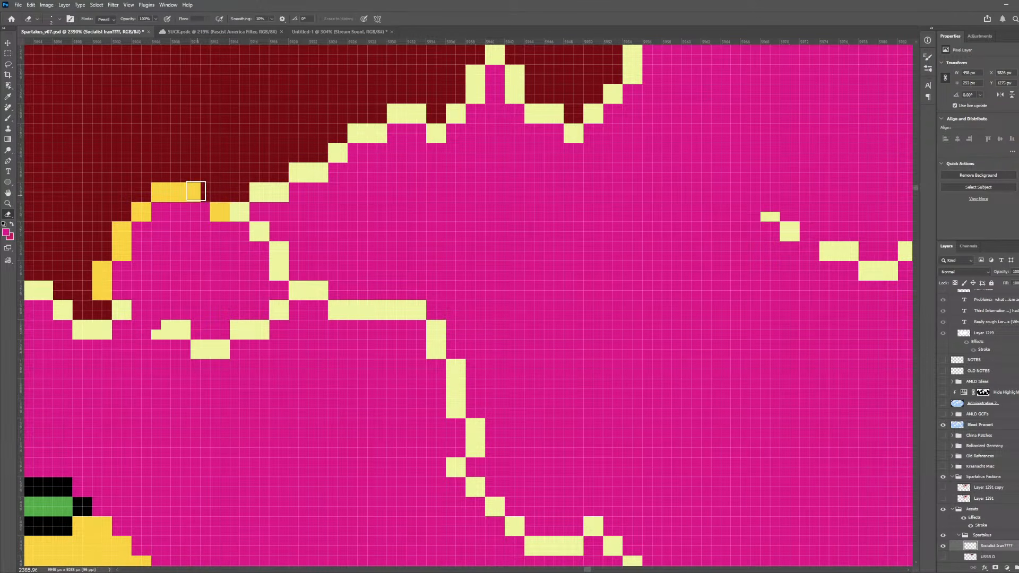
- Make the USSR D layer visible again so the enlarged USSR shows above the pink state
scroll(260, 278, down, 5)
key(i)
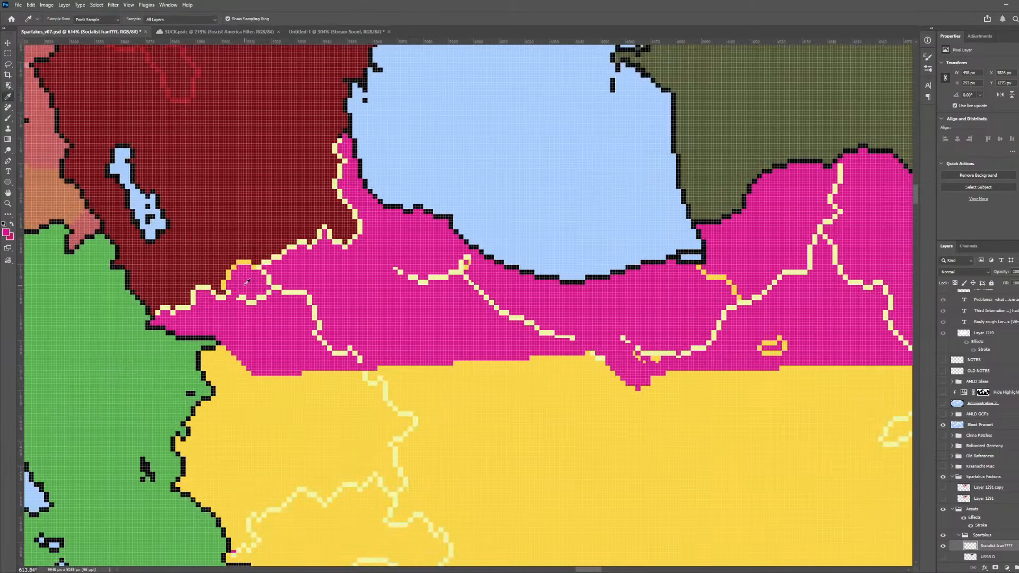
scroll(251, 287, up, 2)
key(b)
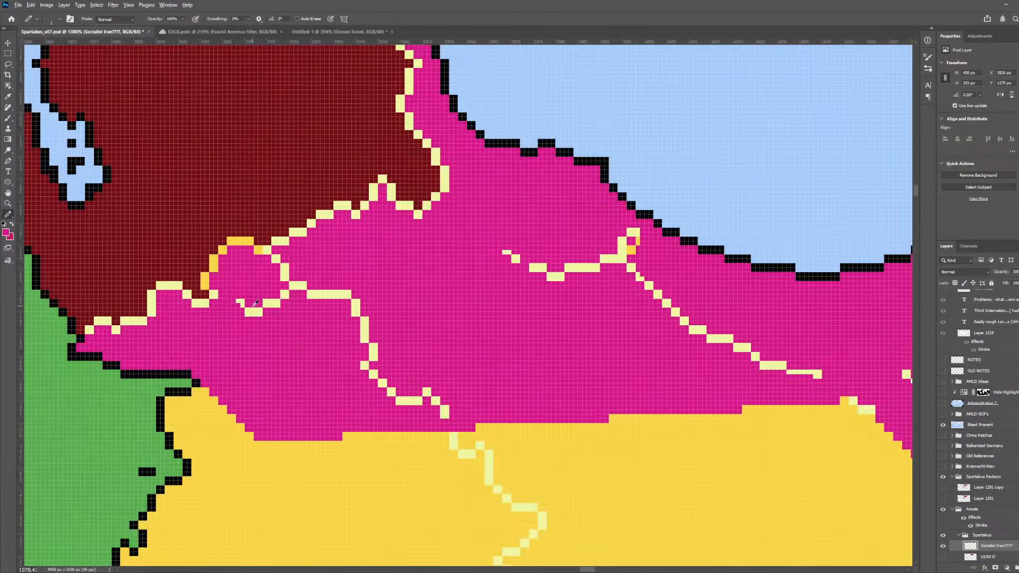
scroll(255, 303, down, 2)
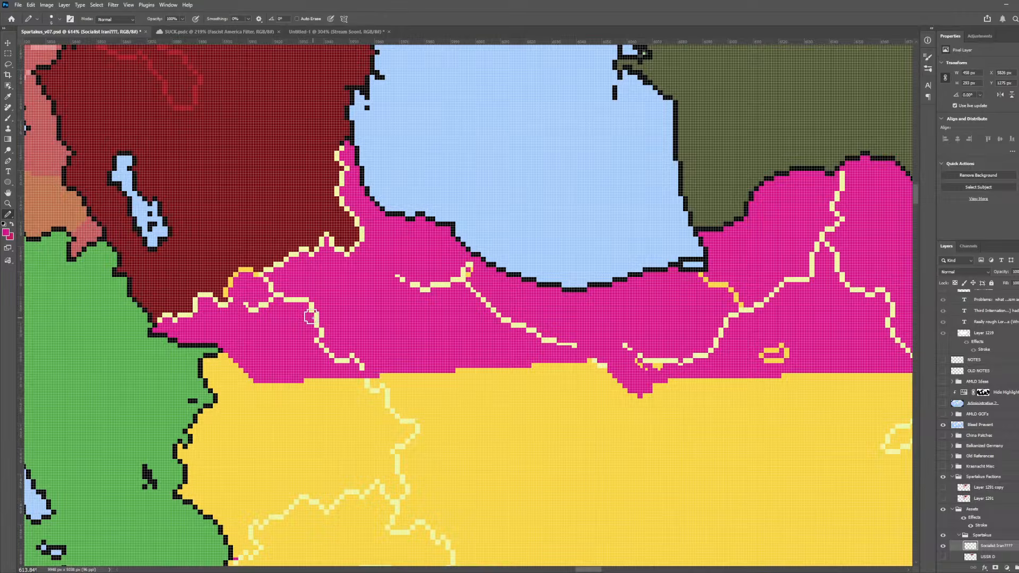
scroll(311, 317, down, 8)
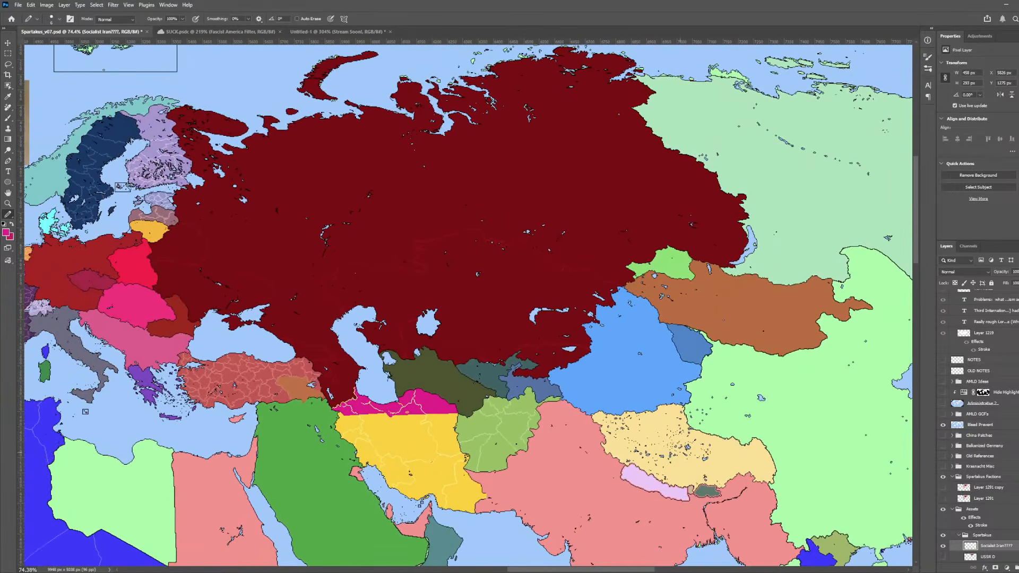
click(944, 557)
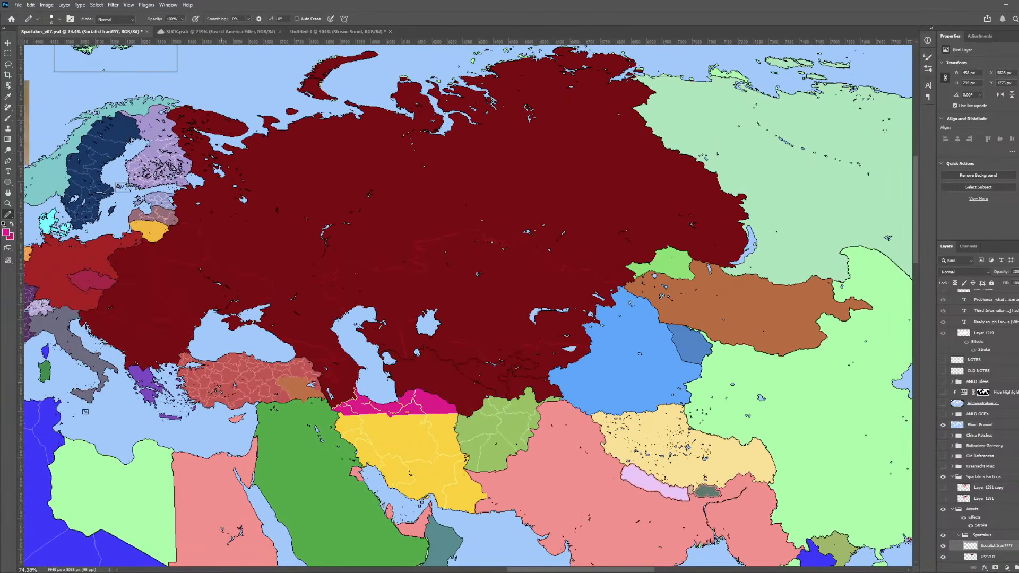
scroll(297, 375, left, 1)
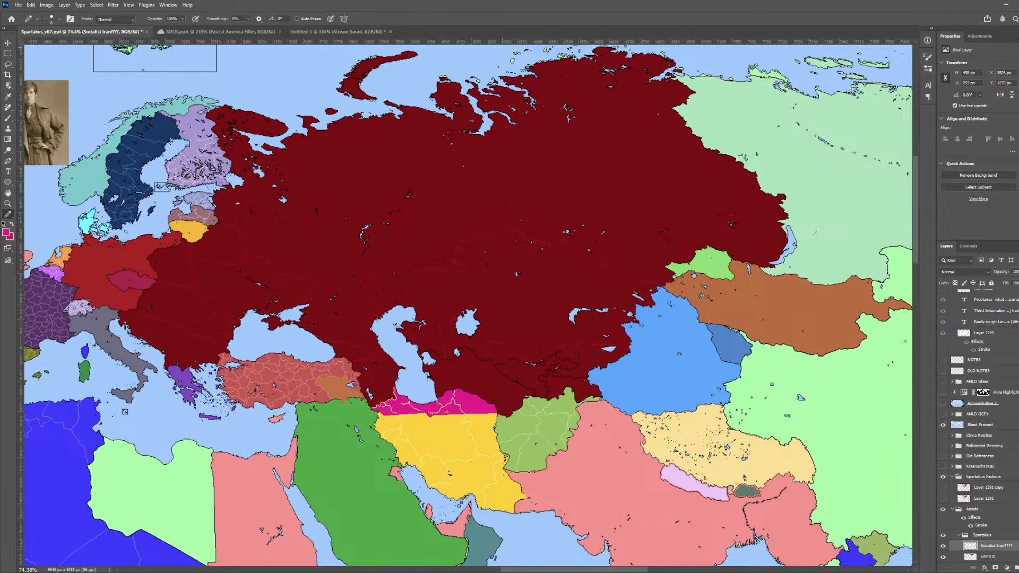
- Pencil pink over the remaining western province lines, from the rounded bump down to the state's southern edge
scroll(380, 401, up, 10)
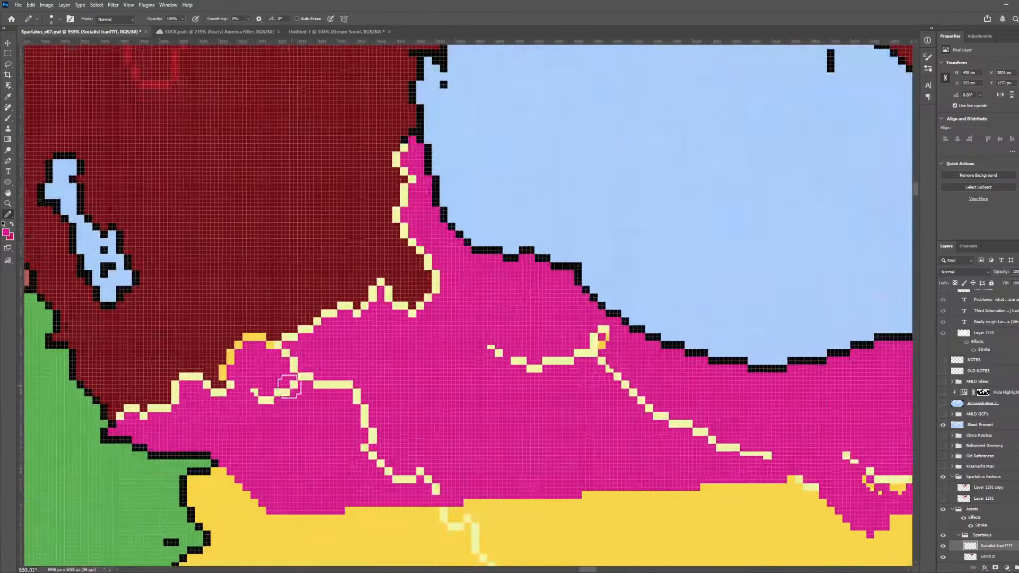
key(v)
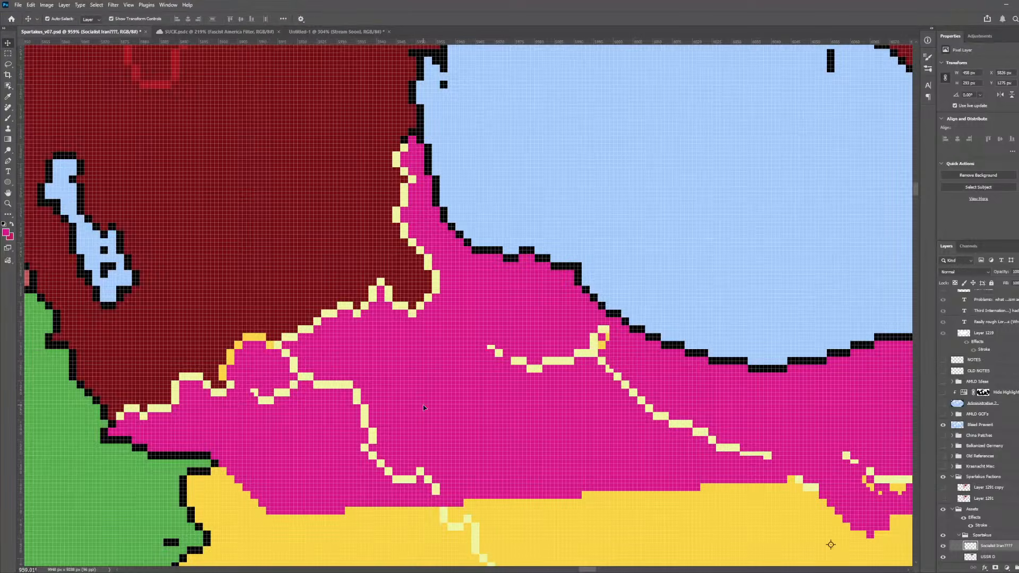
key(i)
key(b)
scroll(300, 364, up, 2)
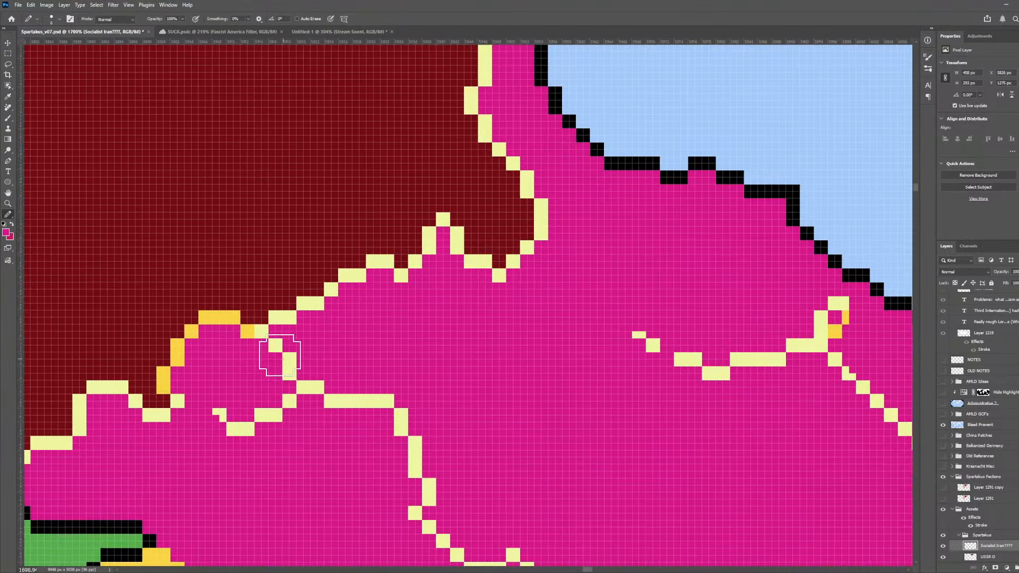
mouse_move(279, 357)
mouse_down()
mouse_move(285, 392)
mouse_move(214, 422)
mouse_move(333, 403)
mouse_move(370, 418)
mouse_up()
scroll(393, 434, down, 5)
scroll(498, 482, up, 4)
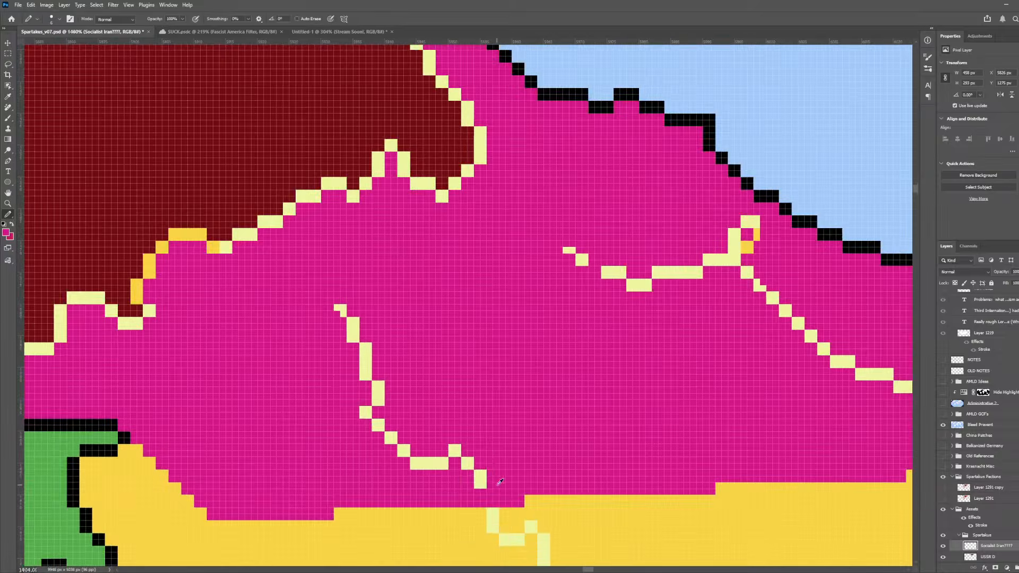
mouse_move(485, 476)
mouse_down()
mouse_move(392, 416)
mouse_move(348, 312)
mouse_up()
scroll(361, 313, down, 5)
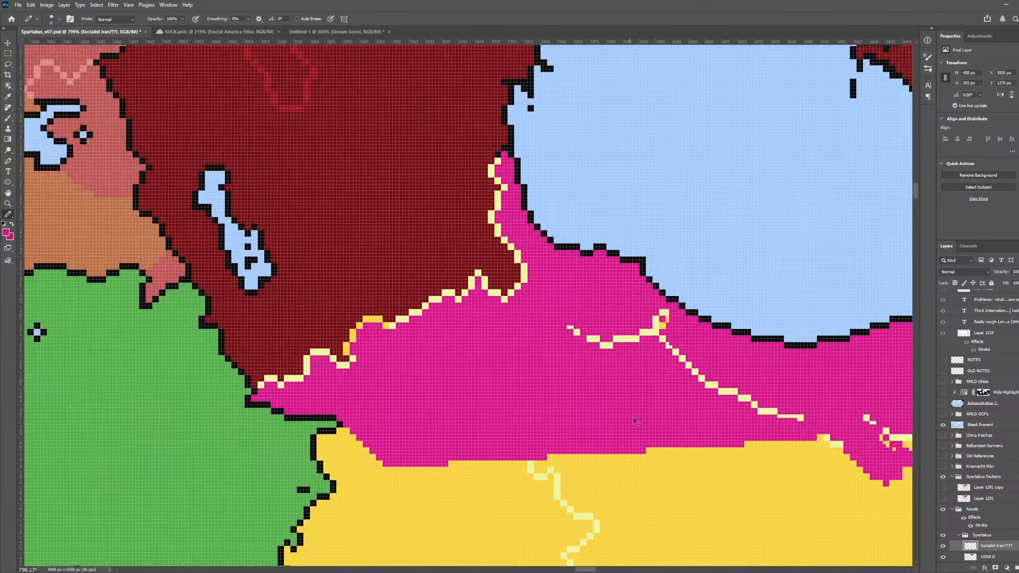
- Pencil pink over the central province line southwest of the Caspian Sea, including its southeastern branch and small peak
scroll(478, 319, right, 2)
scroll(507, 324, up, 4)
mouse_move(307, 281)
mouse_down()
mouse_move(350, 307)
mouse_move(415, 301)
mouse_move(477, 265)
mouse_move(487, 309)
mouse_move(562, 397)
mouse_move(704, 437)
mouse_move(604, 405)
mouse_up()
scroll(705, 415, down, 6)
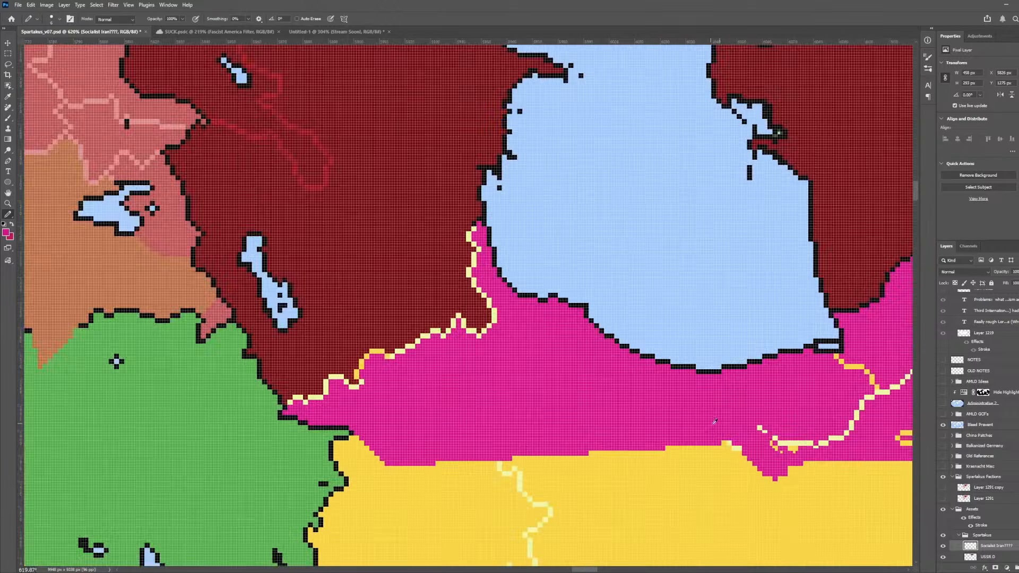
- Pencil pink over the small yellow loop southeast of the Caspian Sea and the eastern province line's lower end
mouse_move(906, 458)
mouse_down()
mouse_move(878, 446)
mouse_move(798, 450)
mouse_up()
scroll(723, 439, up, 5)
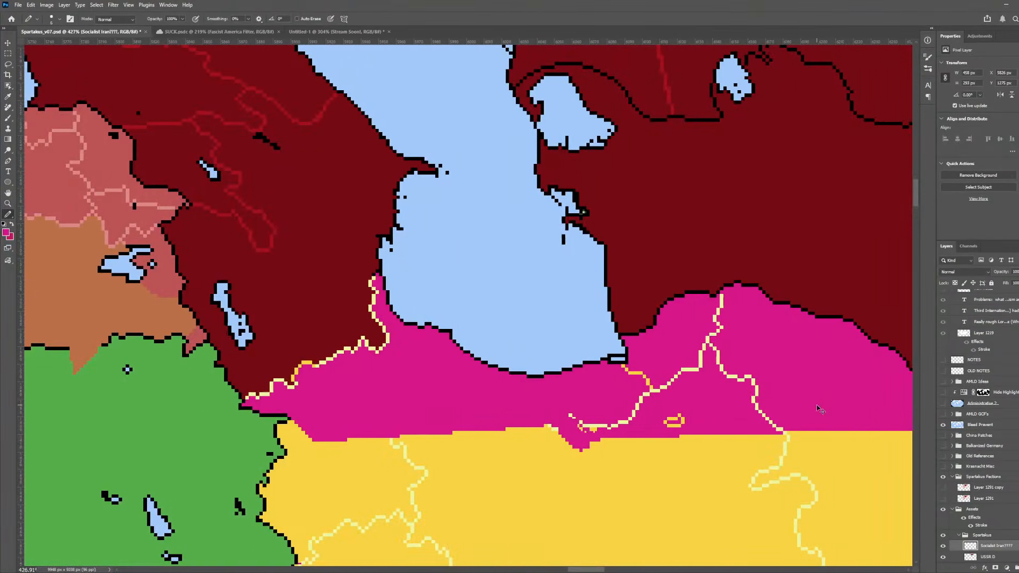
mouse_move(723, 439)
mouse_down()
mouse_move(709, 448)
mouse_move(680, 433)
mouse_up()
mouse_move(465, 427)
mouse_down()
mouse_move(444, 443)
mouse_move(459, 448)
mouse_up()
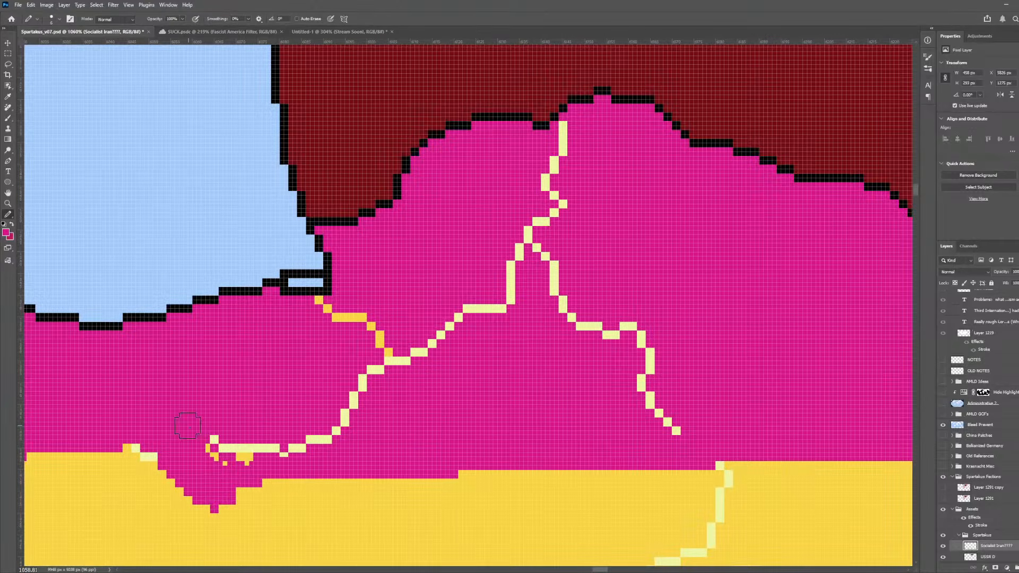
- Pencil pink over the province lines below the Caspian's southeastern corner and the lower part of the eastern branch
mouse_move(189, 423)
mouse_down()
mouse_move(234, 464)
mouse_move(254, 450)
mouse_move(231, 447)
mouse_move(307, 454)
mouse_move(347, 420)
mouse_up()
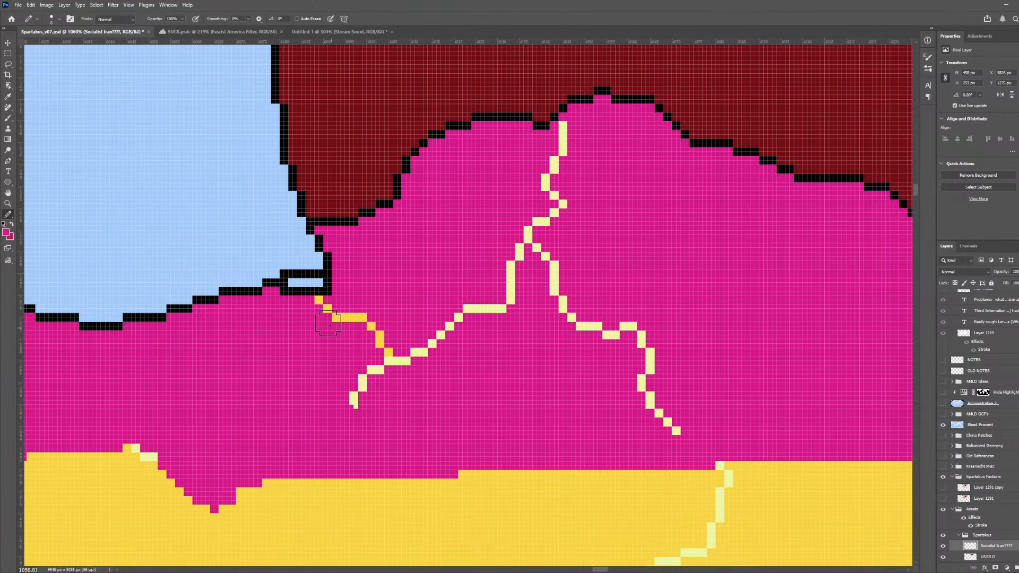
drag(320, 311, 341, 318)
mouse_move(340, 414)
mouse_down()
mouse_move(371, 309)
mouse_move(382, 358)
mouse_move(500, 309)
mouse_up()
mouse_move(663, 448)
mouse_down()
mouse_move(669, 421)
mouse_move(651, 338)
mouse_move(610, 342)
mouse_up()
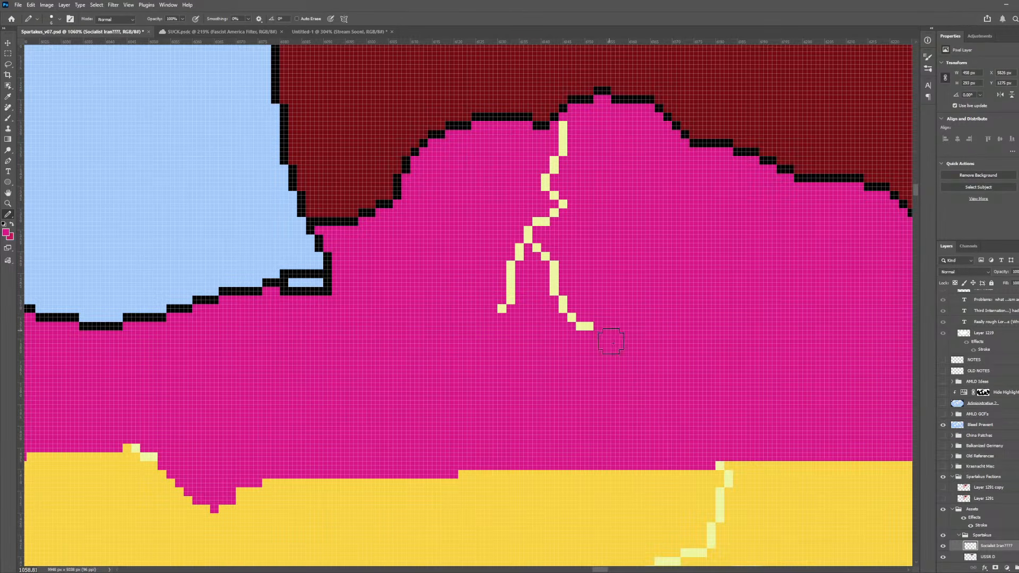
- Pencil pink over the remaining forked province line east of the Caspian Sea, up to the northern border
scroll(619, 357, down, 8)
scroll(615, 329, right, 1)
scroll(600, 307, up, 8)
mouse_move(468, 502)
mouse_down()
mouse_move(478, 471)
mouse_move(404, 460)
mouse_move(432, 433)
mouse_move(404, 421)
mouse_move(405, 442)
mouse_move(458, 411)
mouse_move(413, 407)
mouse_move(452, 376)
mouse_move(428, 376)
mouse_move(461, 344)
mouse_move(441, 342)
mouse_up()
drag(466, 291, 464, 287)
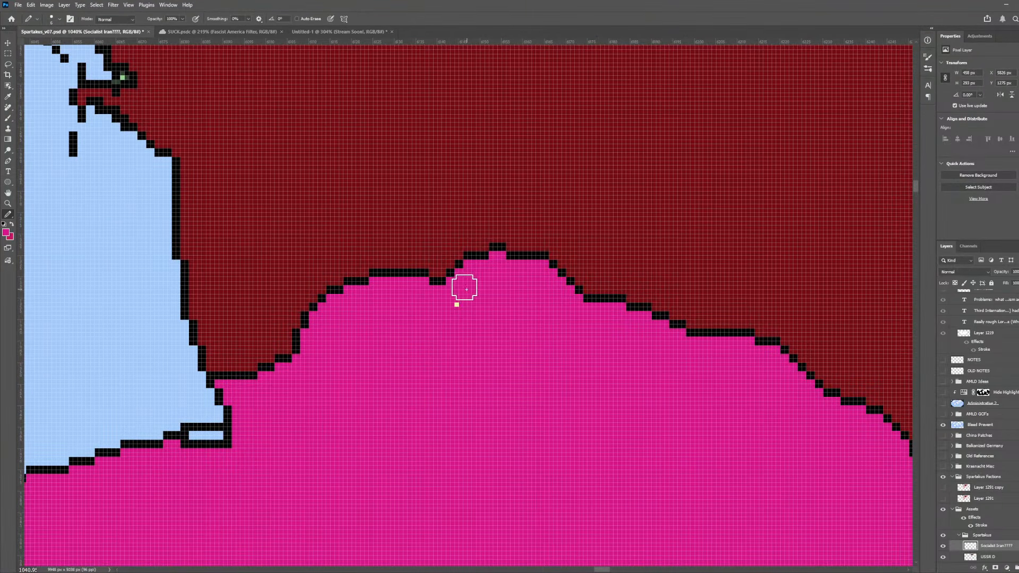
scroll(461, 298, down, 8)
scroll(372, 404, down, 3)
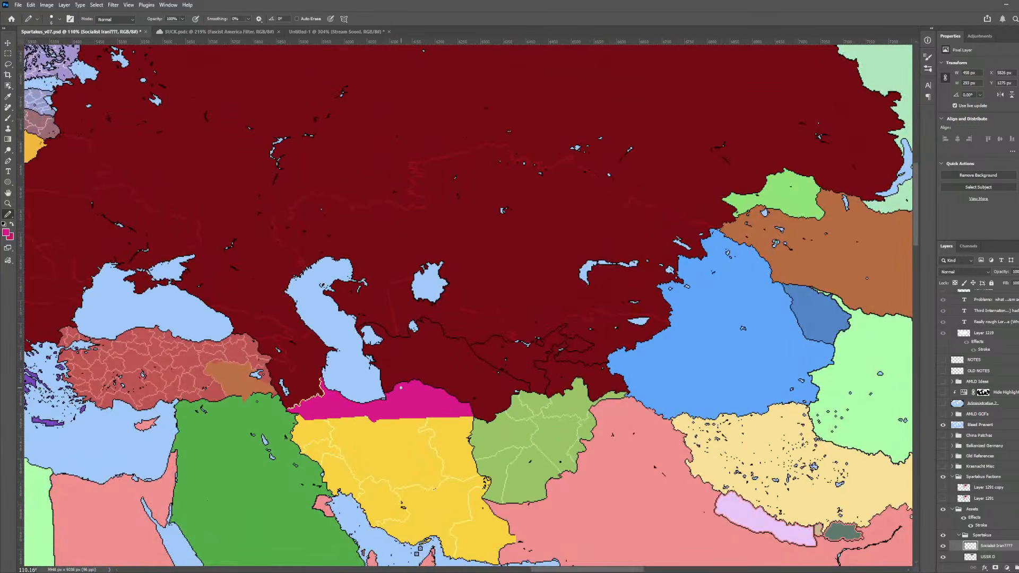
scroll(401, 388, up, 5)
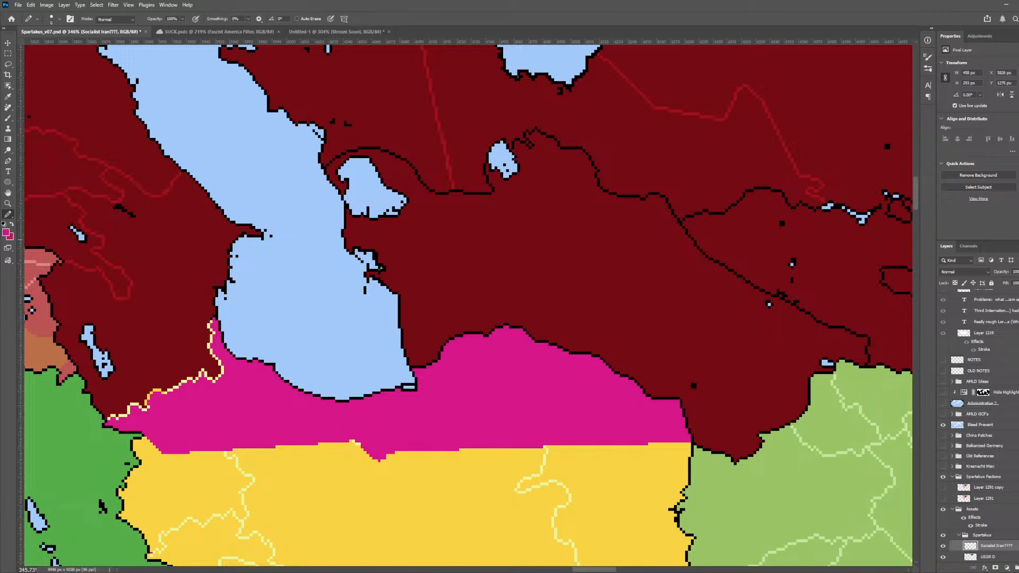
scroll(554, 424, down, 8)
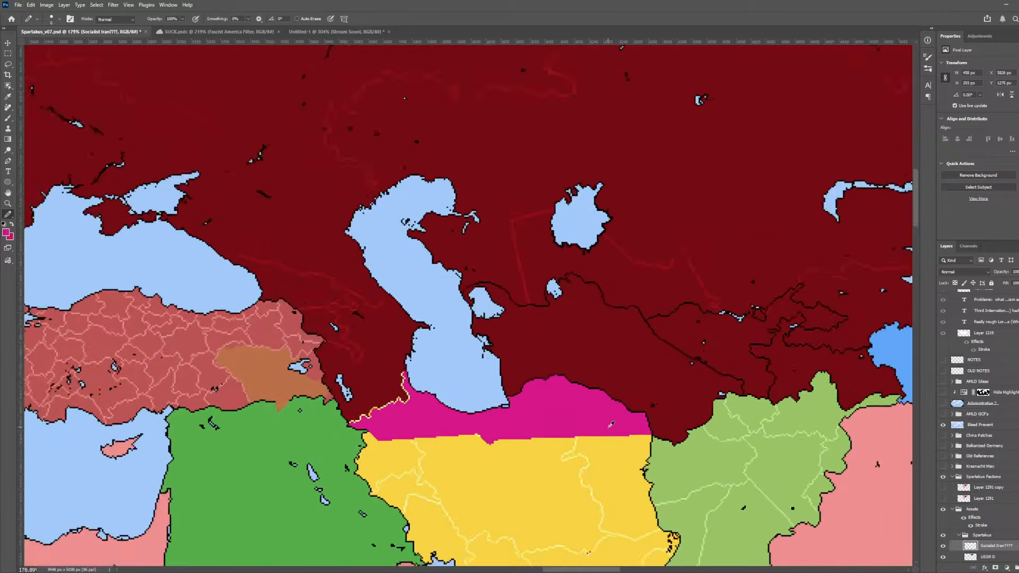
scroll(536, 381, up, 8)
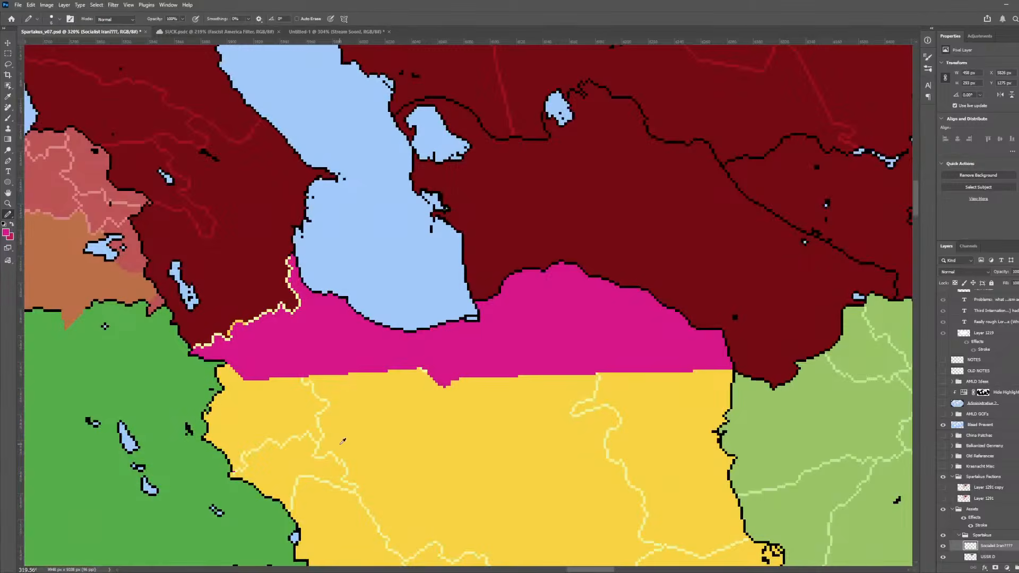
scroll(343, 441, down, 8)
- Erase the stray red pixels on Iran's central province line from the Socialist Iran???? layer
key(v)
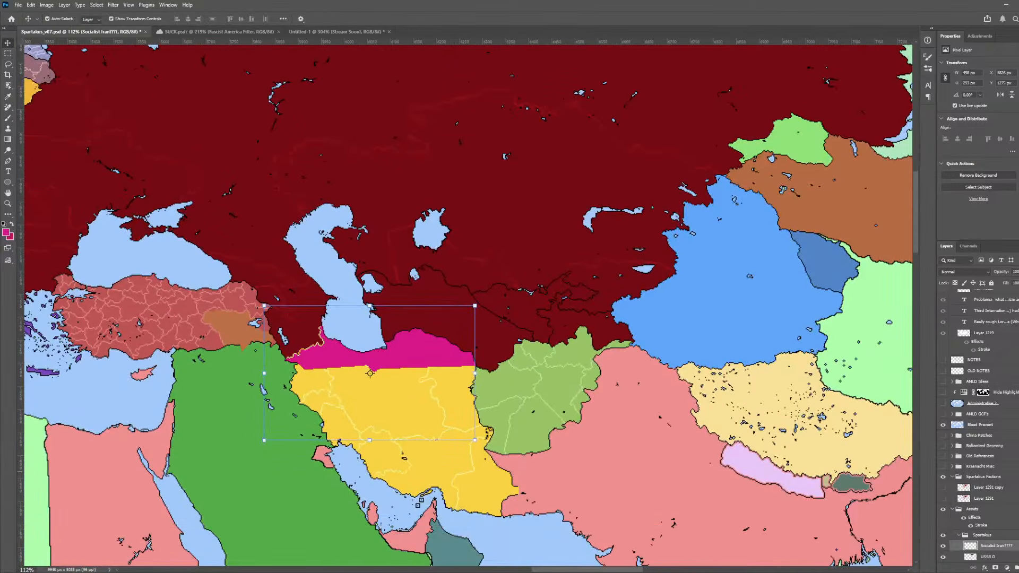
click(480, 481)
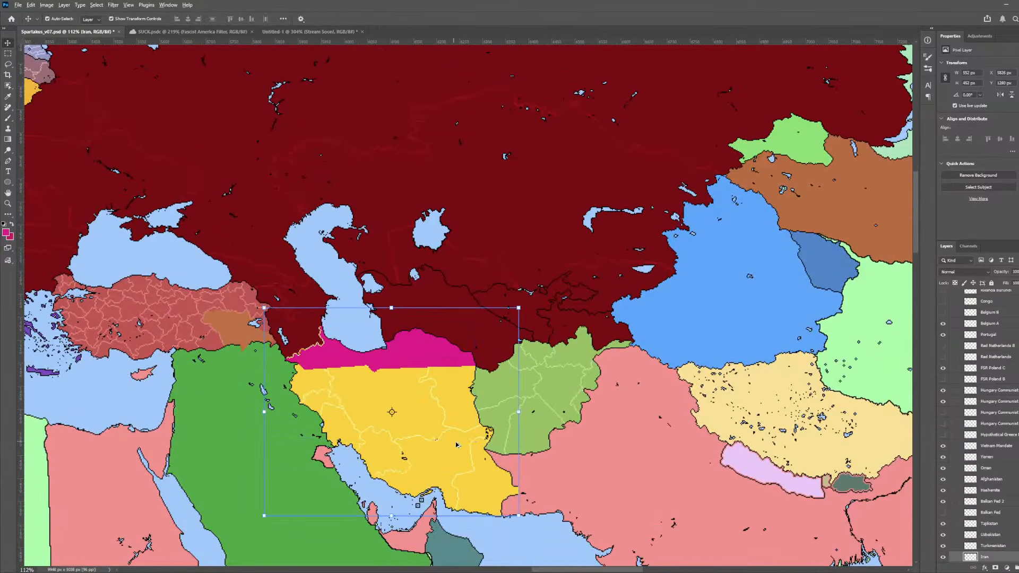
scroll(457, 445, up, 3)
key(e)
scroll(402, 228, up, 3)
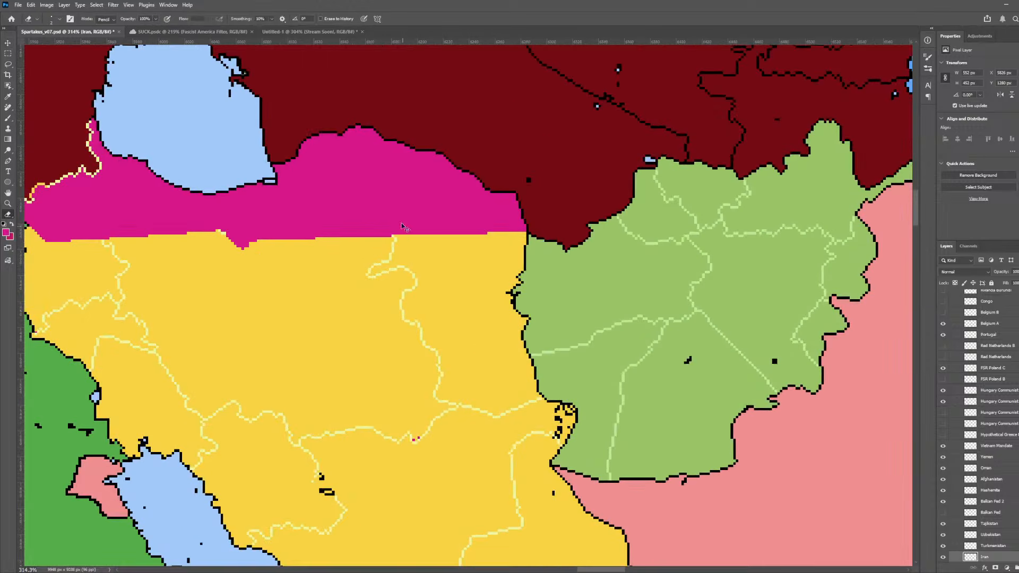
ctrl+click(427, 246)
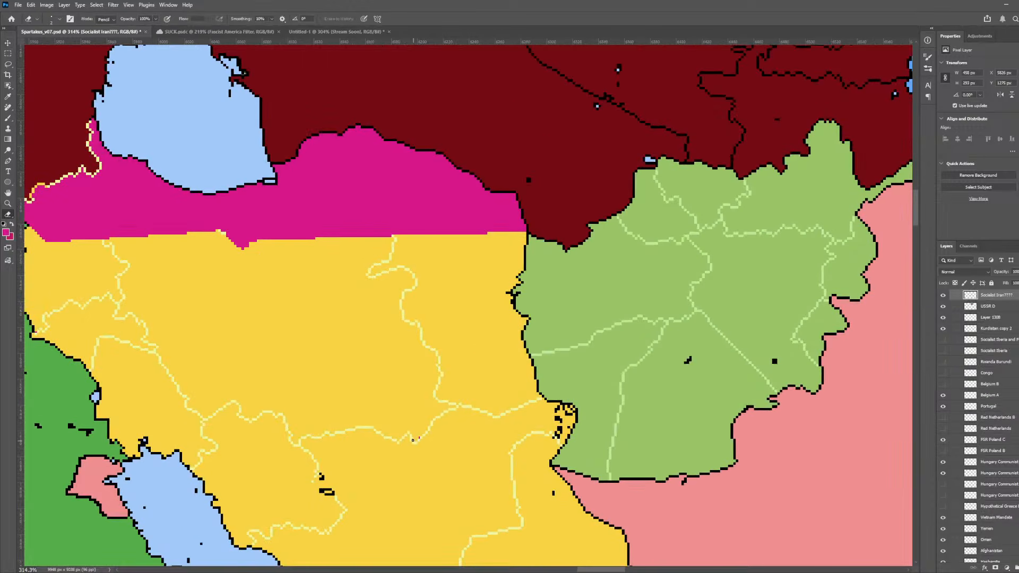
- Duplicate the Iran layer as Iran B and hide the original Iran layer
scroll(416, 441, down, 3)
key(v)
click(416, 442)
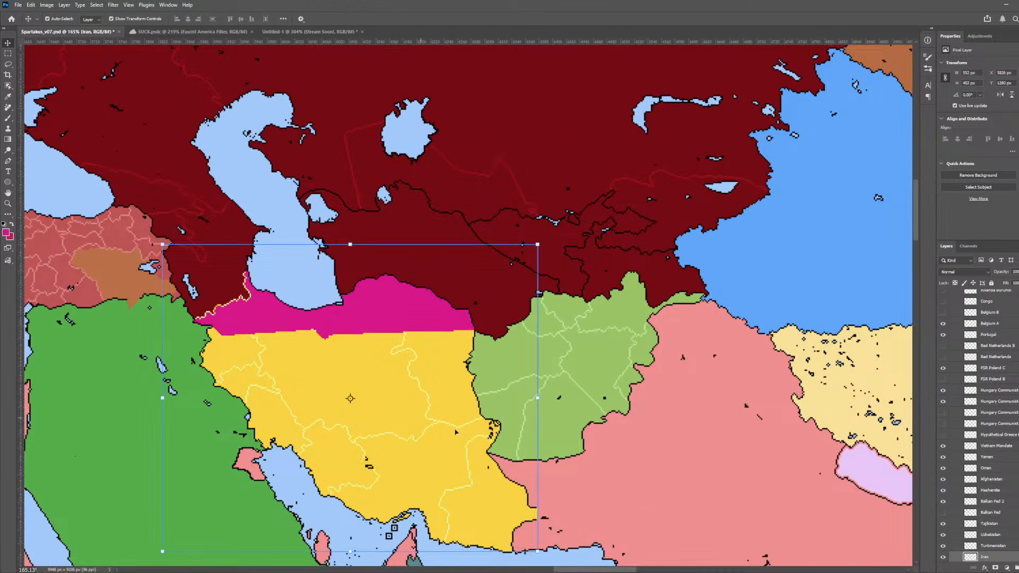
key(ctrl+j)
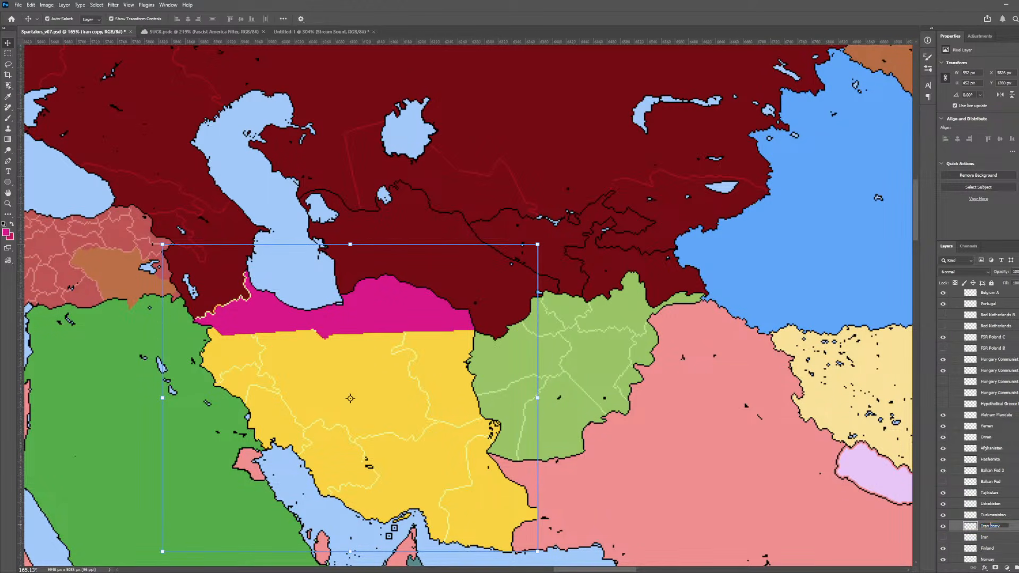
text(B)
key(Return)
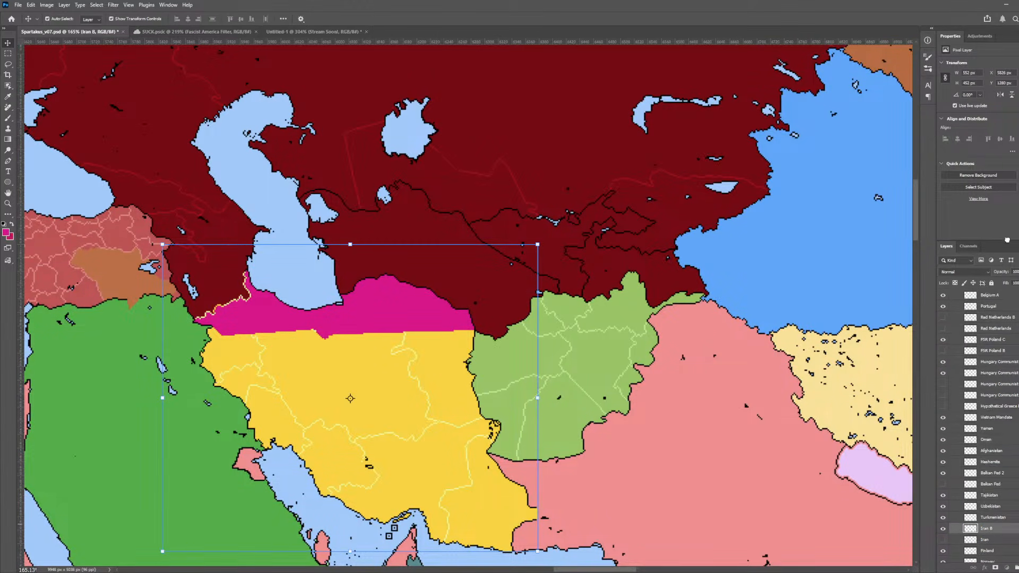
- Move the Iran B layer to the top of the Spartakus group and delete its parts overlapping the pink state and the USSR
scroll(1006, 240, up, 8)
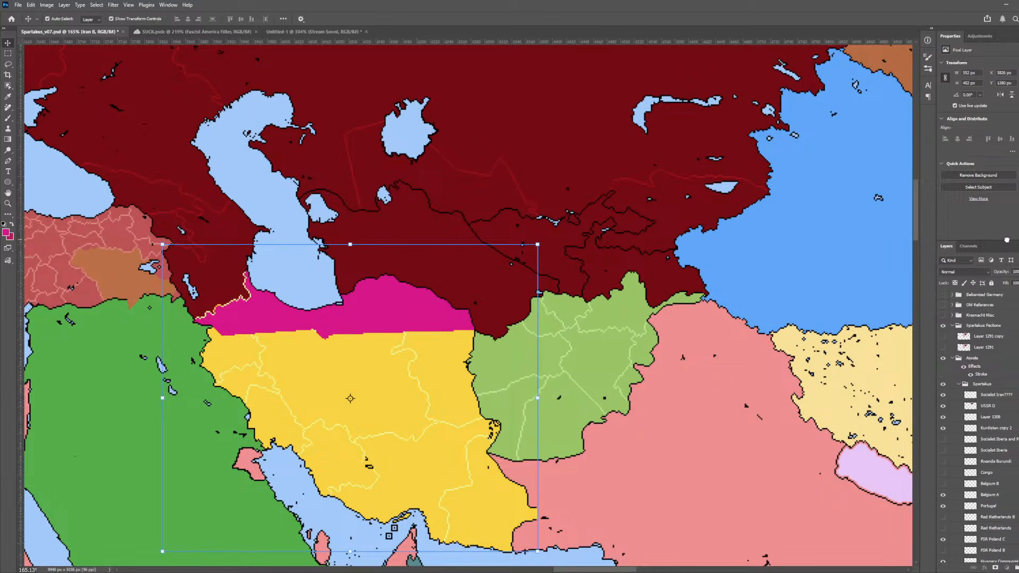
drag(1006, 240, 1013, 504)
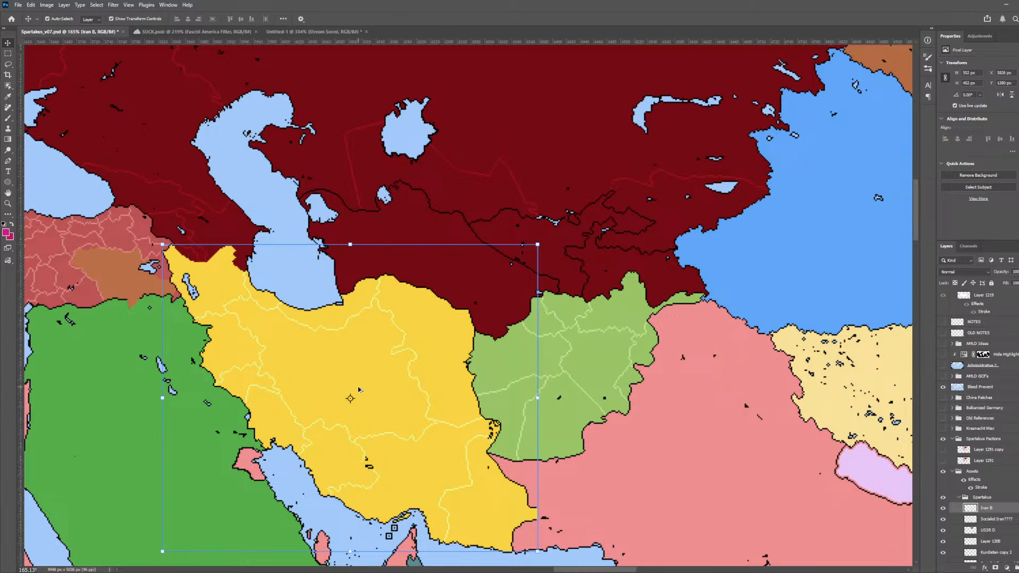
click(943, 508)
key(w)
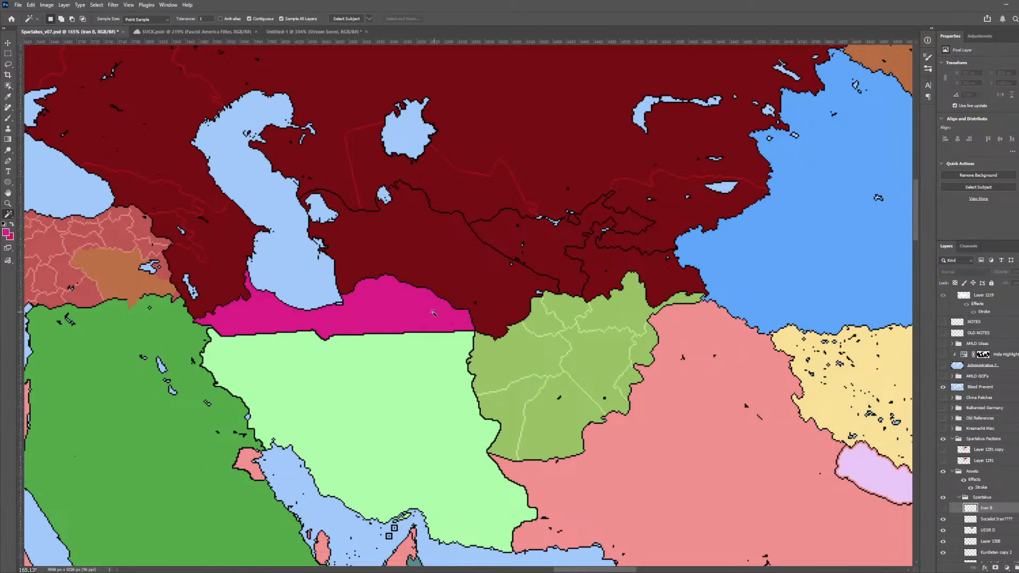
click(383, 313)
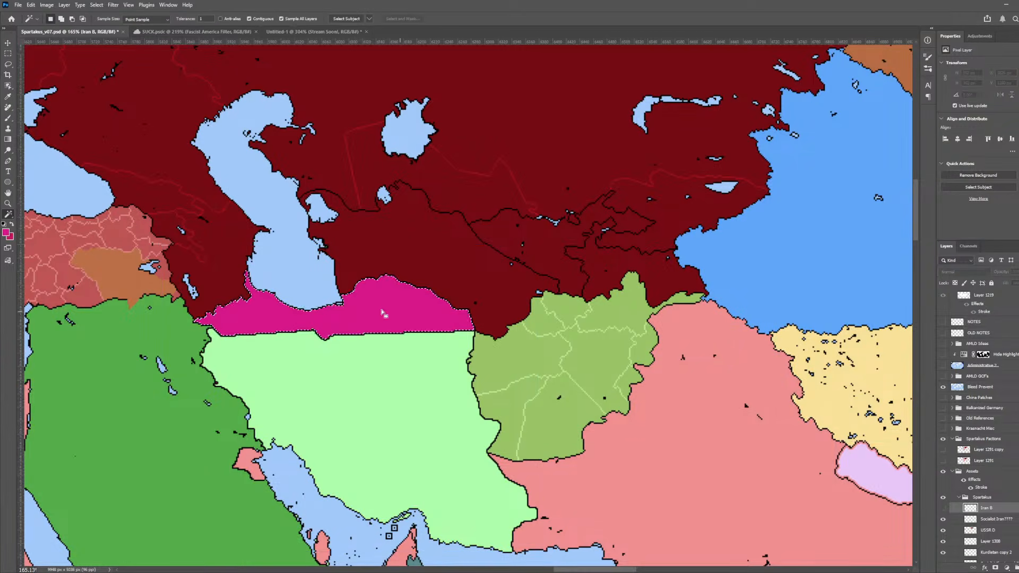
click(943, 508)
key(alt+BackSpace)
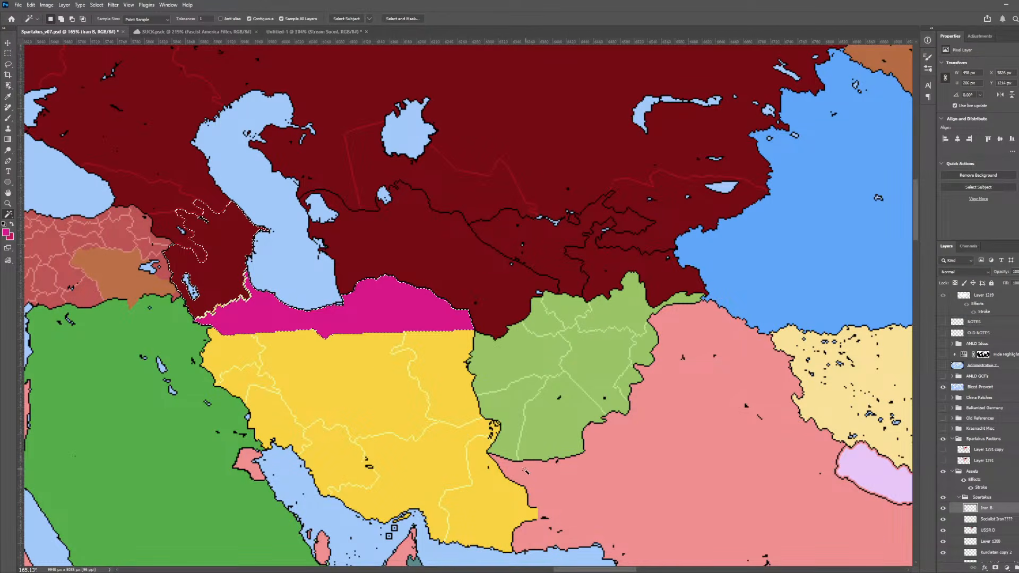
key(ctrl+d)
- Erase Iran B's leftover yellow border pixels between the USSR and the pink state, southwest of the Caspian Sea, with an enlarged eraser
scroll(248, 315, up, 5)
key(e)
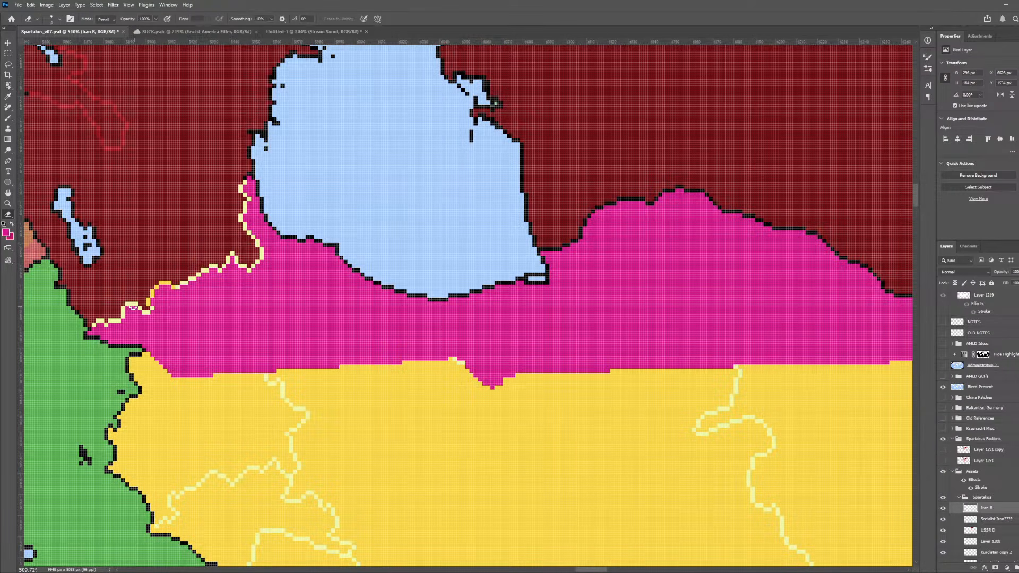
key(bracketright)
key(bracketright)
key(bracketright)
key(bracketright)
key(bracketright)
key(bracketright)
key(bracketright)
key(bracketright)
key(bracketright)
key(bracketright)
key(bracketright)
key(bracketright)
key(bracketright)
key(bracketright)
key(bracketright)
key(bracketright)
key(bracketright)
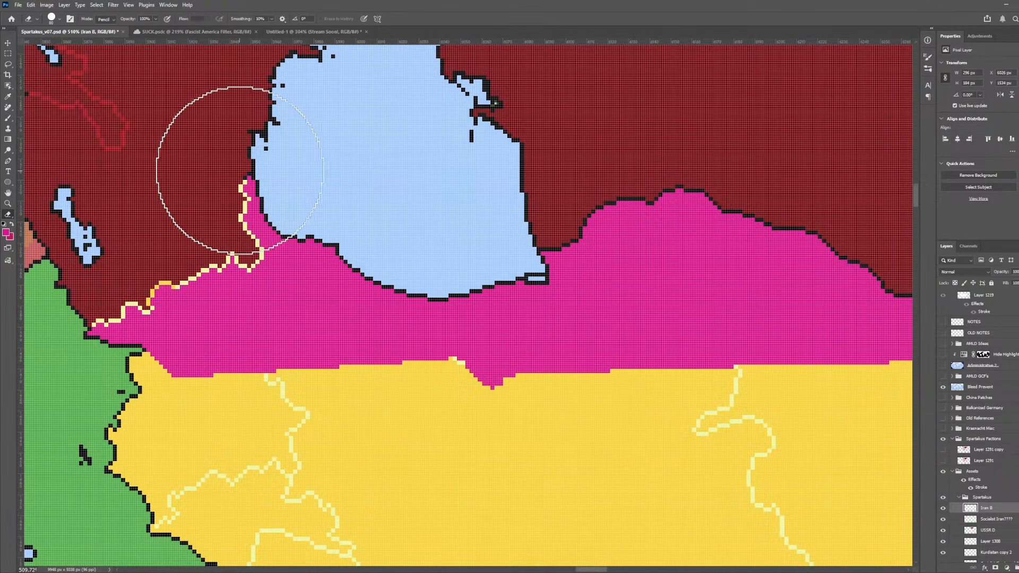
key(w)
click(390, 457)
key(ctrl+d)
key(e)
mouse_move(165, 222)
mouse_down()
mouse_move(176, 246)
mouse_move(148, 234)
mouse_move(103, 250)
mouse_move(220, 186)
mouse_move(270, 212)
mouse_up()
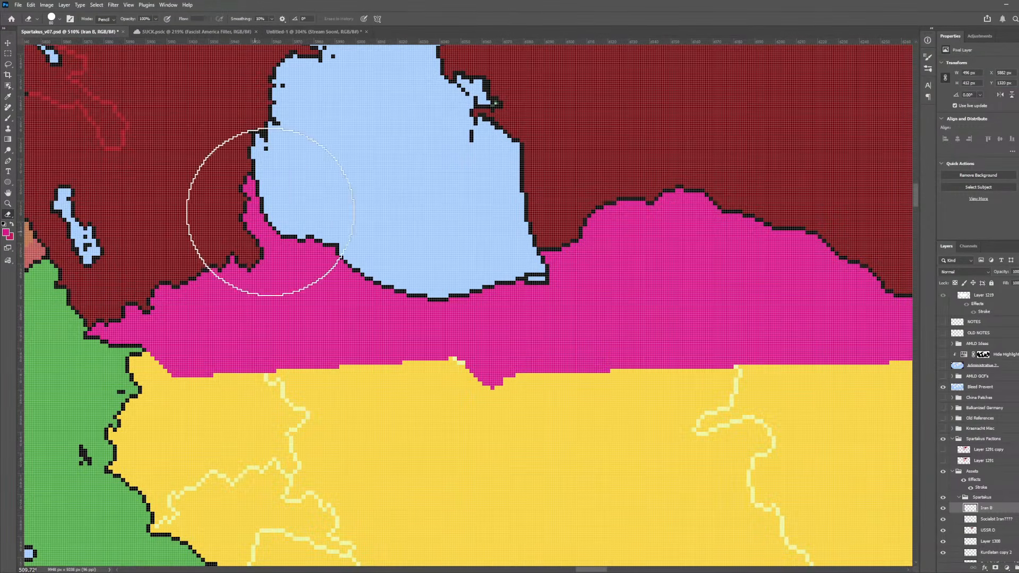
- Shrink the eraser and erase Iran B's edge pixels down the western slope of the border notch south of the Caspian Sea
scroll(271, 212, down, 3)
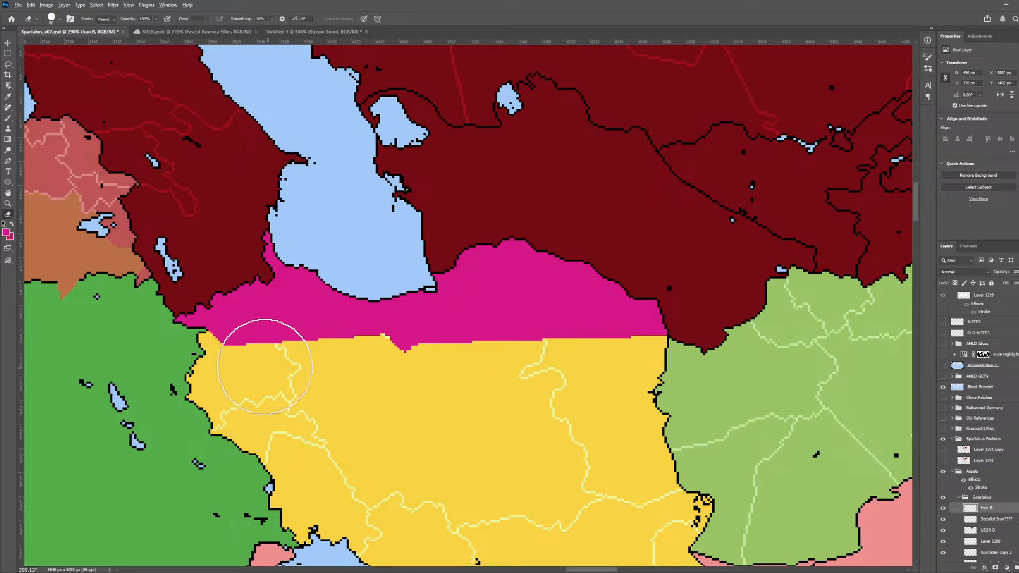
scroll(265, 366, up, 1)
key(w)
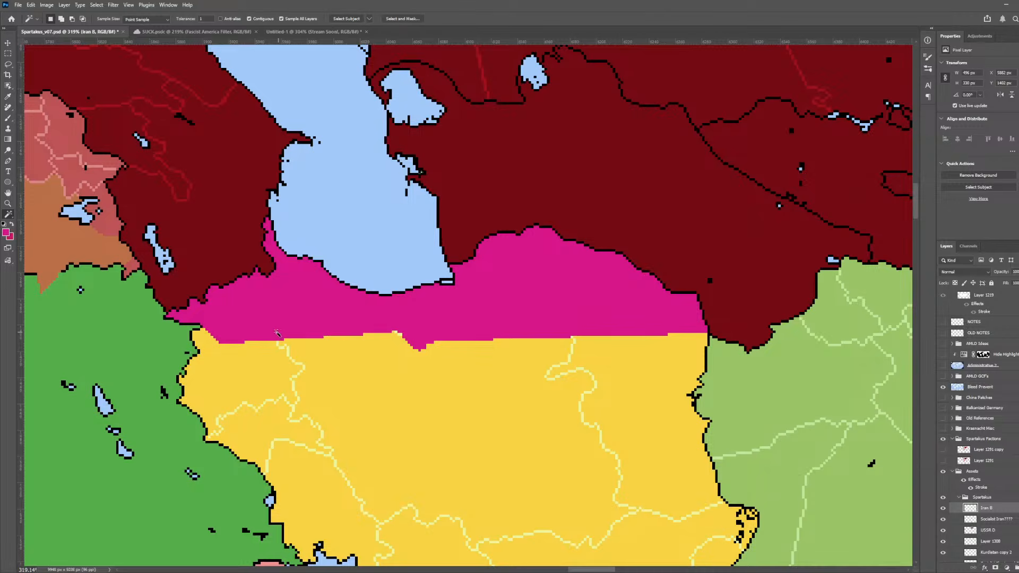
alt+click(943, 509)
alt+click(944, 509)
key(e)
scroll(369, 334, up, 2)
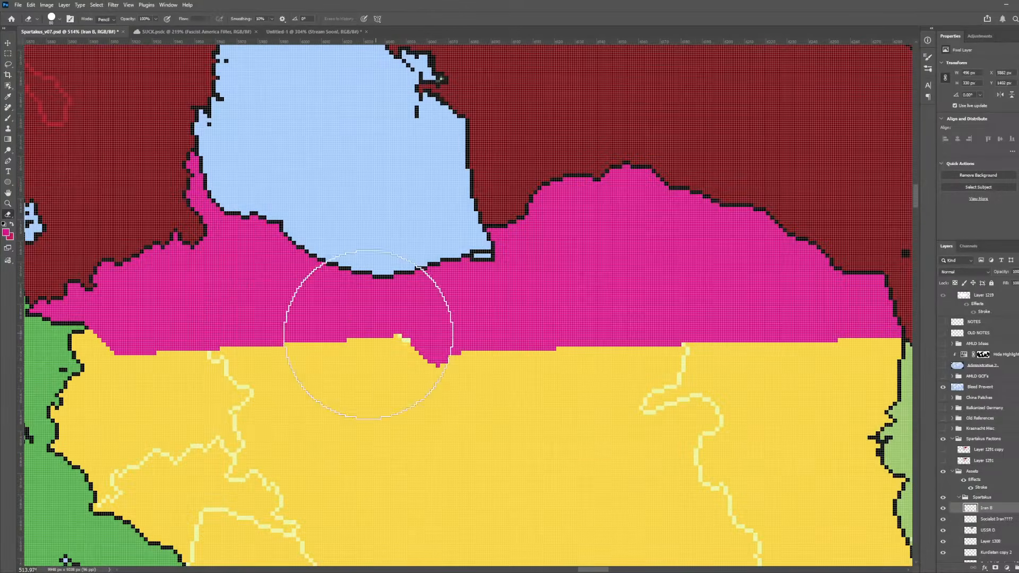
key(bracketleft)
key(bracketleft)
key(bracketleft)
key(bracketleft)
key(bracketleft)
key(bracketleft)
key(bracketleft)
key(bracketleft)
key(bracketleft)
key(bracketleft)
key(bracketleft)
key(bracketleft)
key(bracketleft)
key(bracketleft)
key(bracketleft)
key(bracketleft)
key(bracketleft)
key(bracketleft)
key(bracketleft)
key(bracketleft)
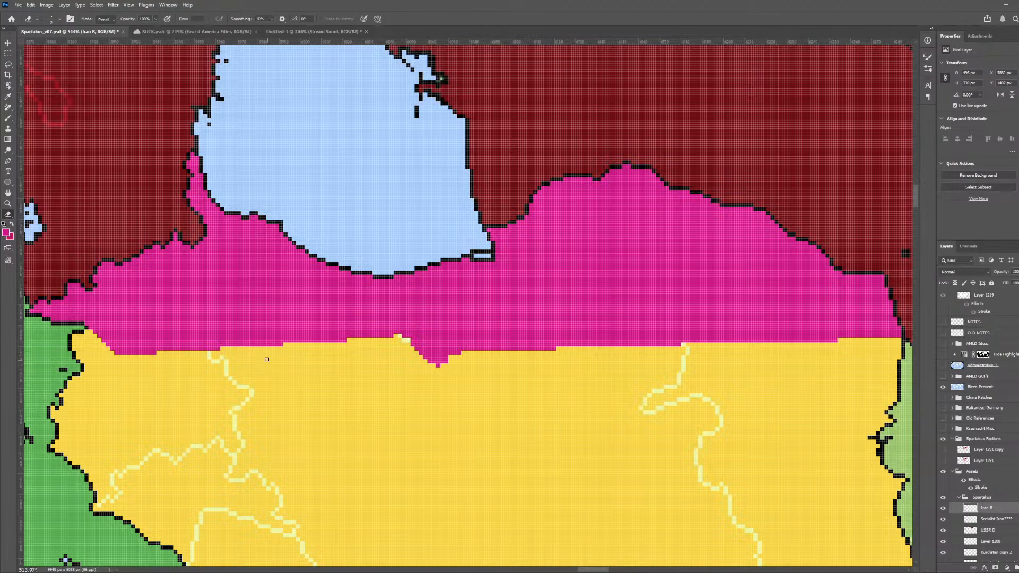
scroll(284, 346, up, 6)
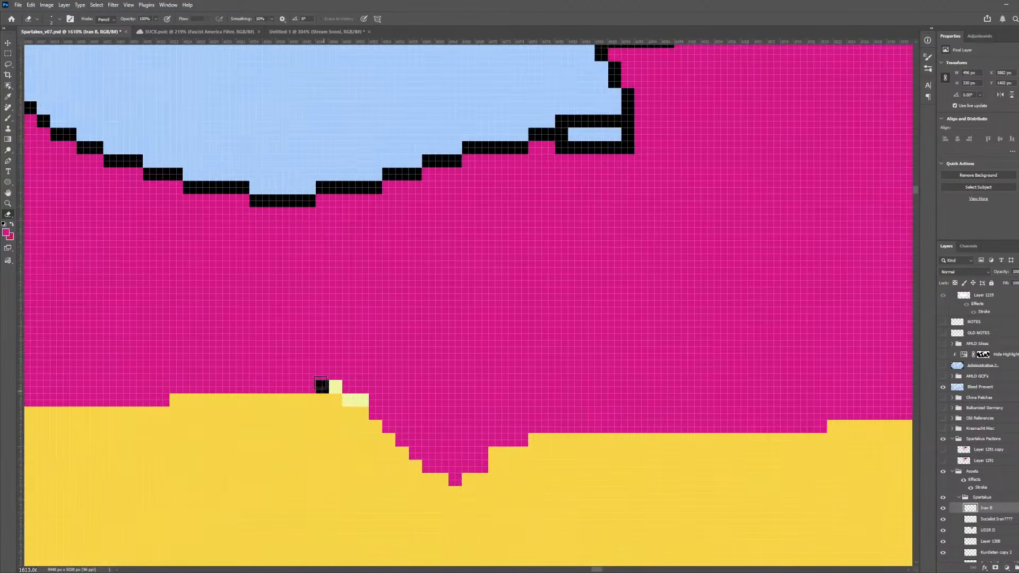
click(335, 387)
mouse_move(347, 400)
mouse_down()
mouse_move(389, 401)
mouse_move(361, 411)
mouse_move(376, 426)
mouse_up()
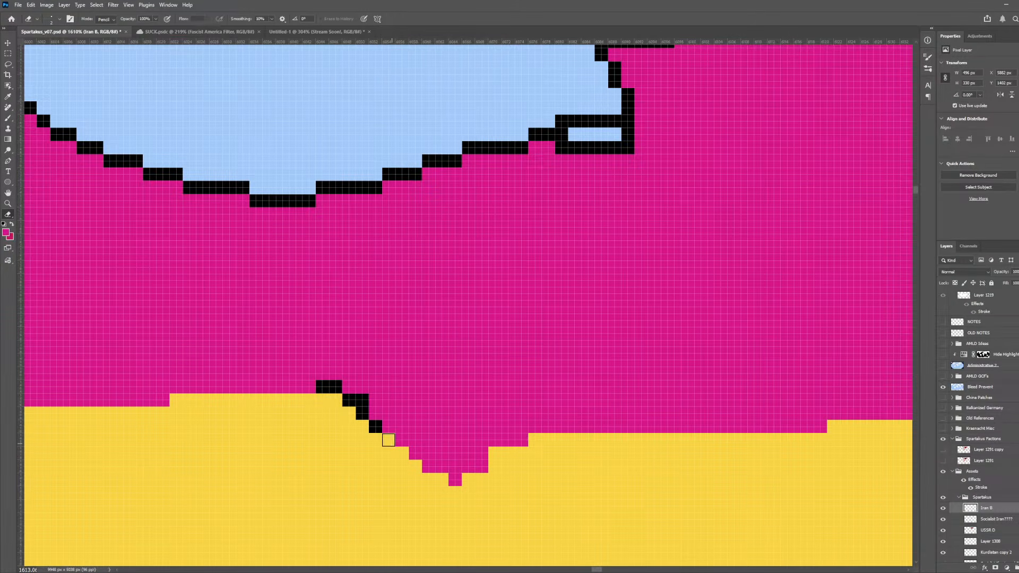
click(388, 439)
- Erase Iran B's edge pixels around the notch's tip and eastern slope and along the straight border just east of it
drag(563, 439, 820, 451)
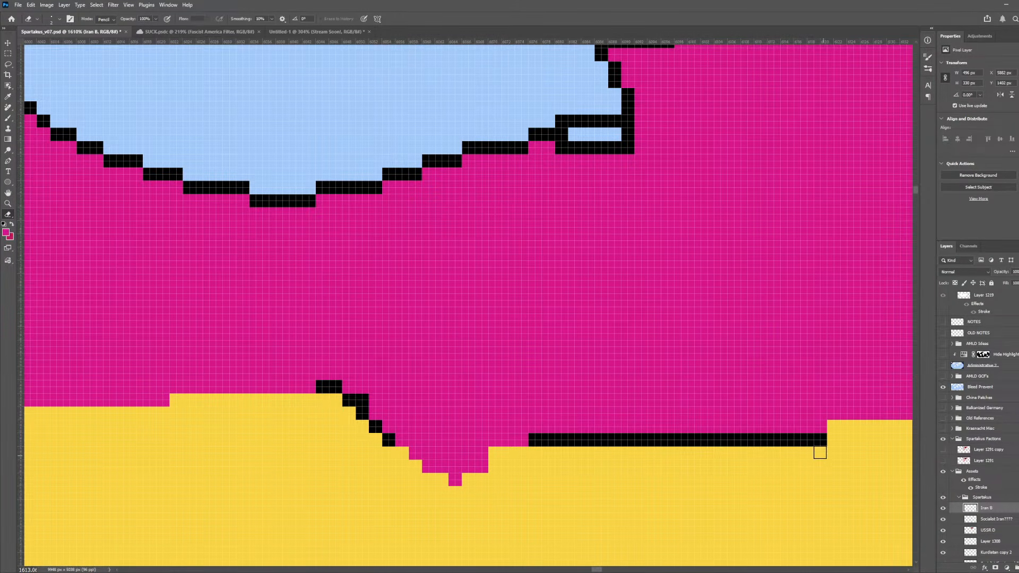
click(402, 453)
drag(495, 453, 521, 452)
click(415, 466)
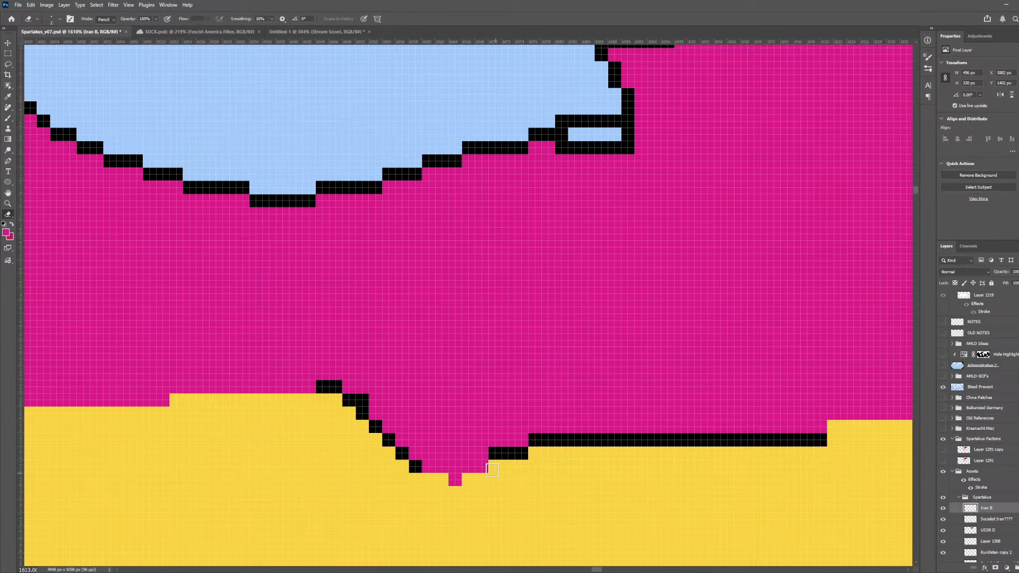
click(495, 466)
drag(428, 479, 481, 479)
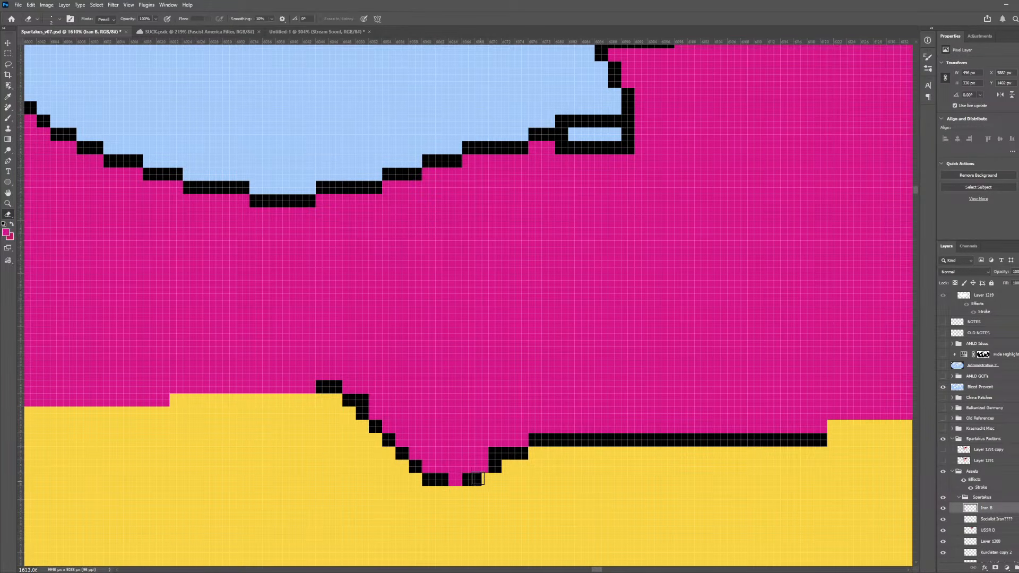
click(455, 493)
- Erase Iran B's top edge row along the eastern stretch of the pink state's southern border, up to Afghanistan
scroll(487, 492, down, 5)
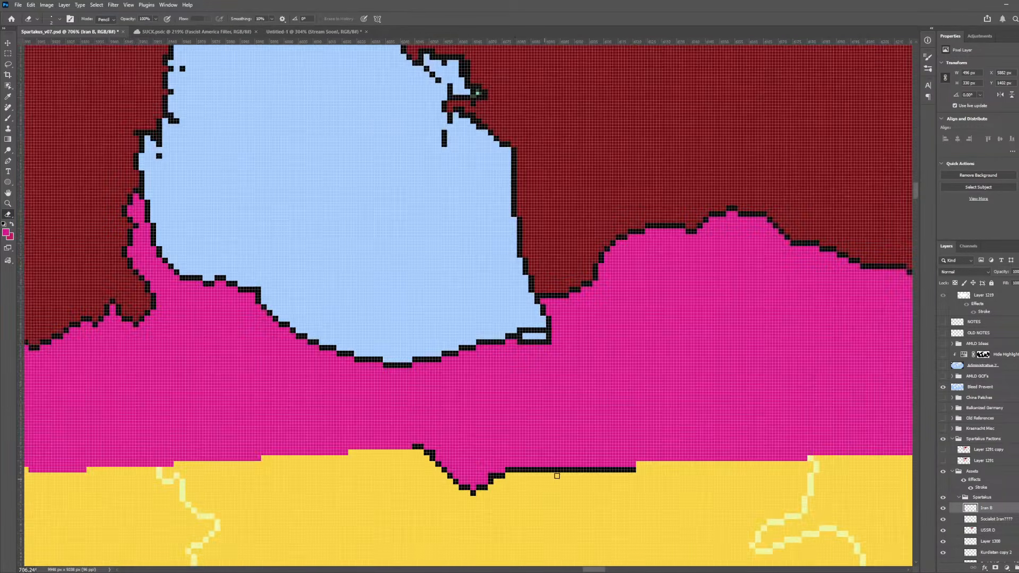
scroll(652, 475, right, 3)
scroll(727, 474, right, 3)
scroll(759, 471, up, 5)
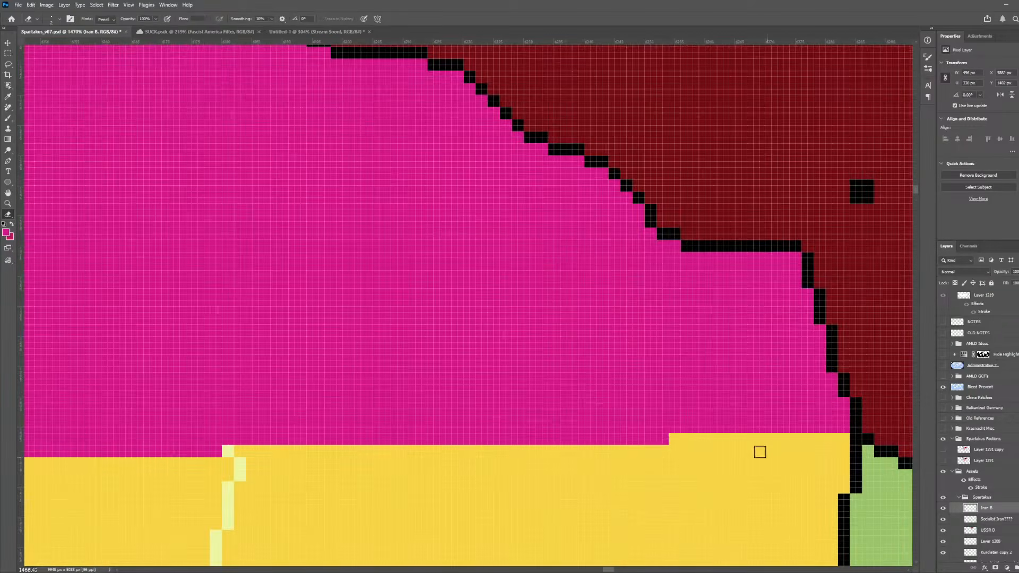
drag(675, 440, 848, 441)
scroll(492, 444, down, 4)
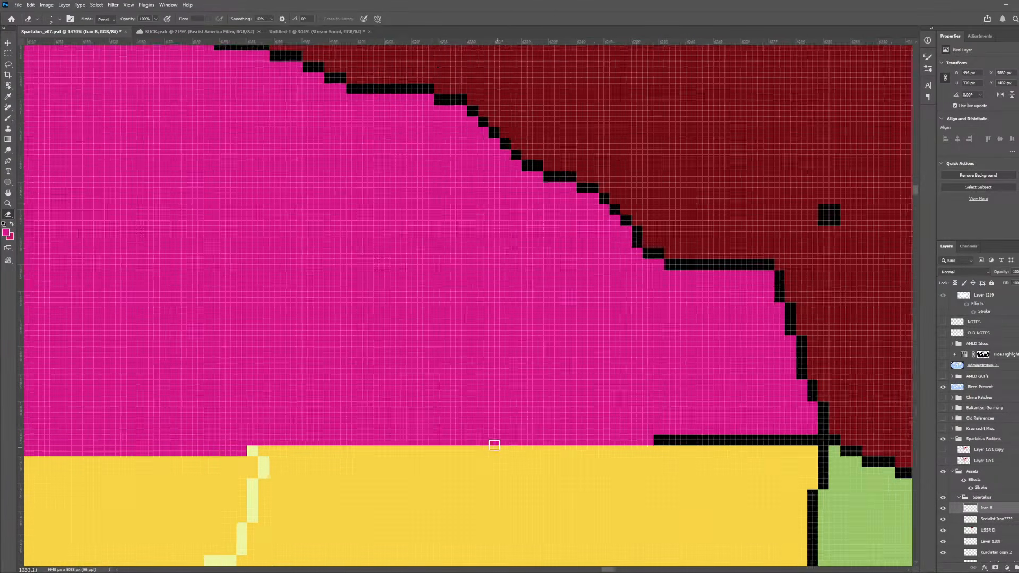
drag(312, 450, 605, 453)
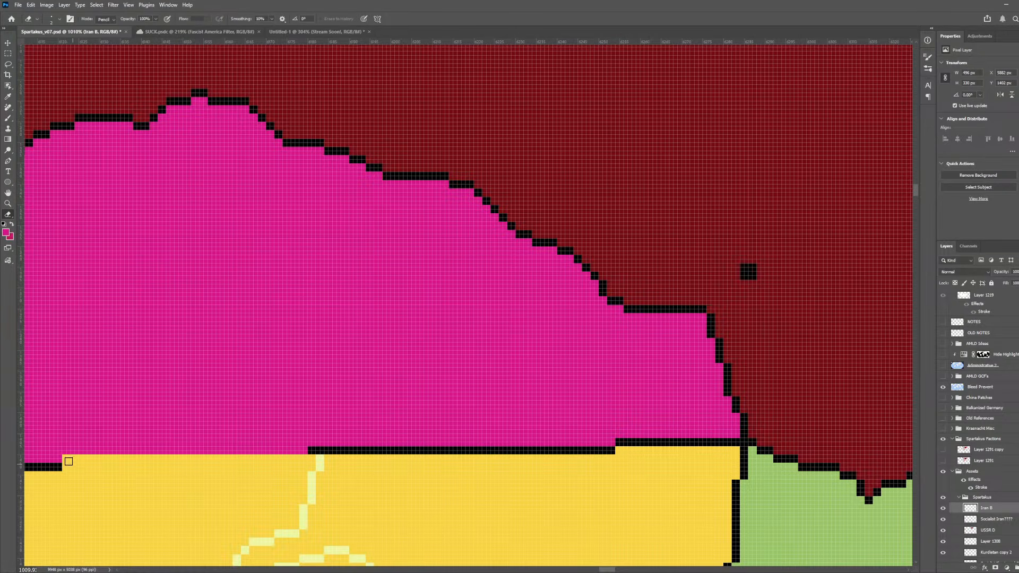
mouse_move(65, 460)
mouse_down()
mouse_move(306, 451)
mouse_move(255, 460)
mouse_move(57, 456)
mouse_up()
key(ctrl+z)
- Erase Iran B's top edge row along the stepped border immediately west of the notch
scroll(56, 455, down, 10)
scroll(55, 456, up, 10)
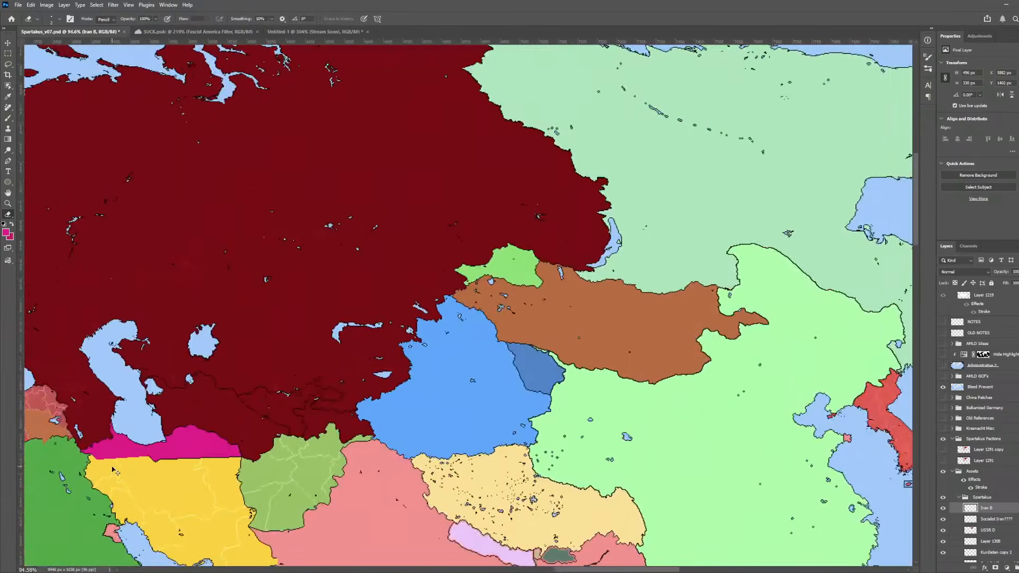
scroll(576, 379, up, 2)
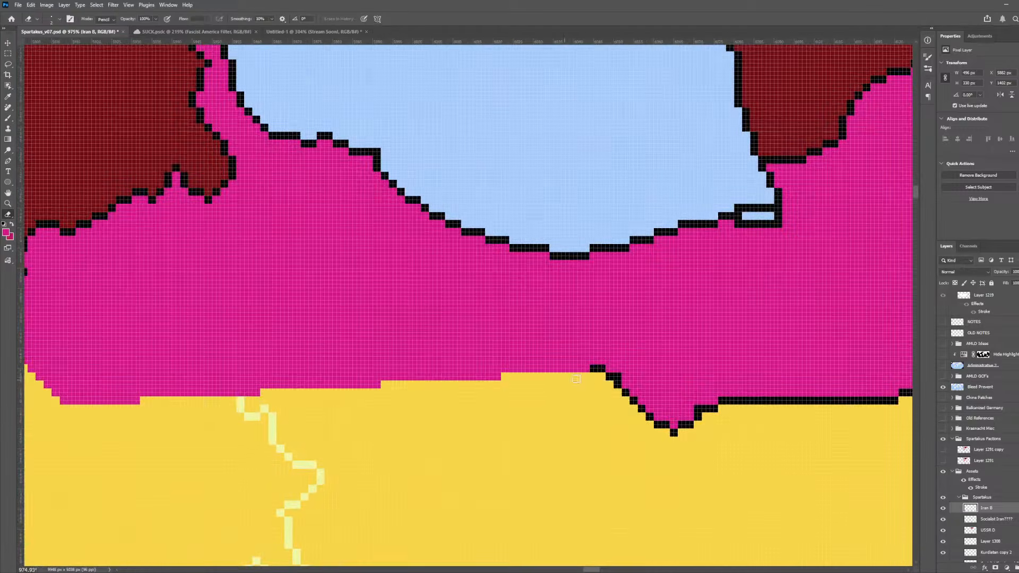
mouse_move(586, 376)
mouse_down()
mouse_move(453, 365)
mouse_move(497, 385)
mouse_move(382, 384)
mouse_up()
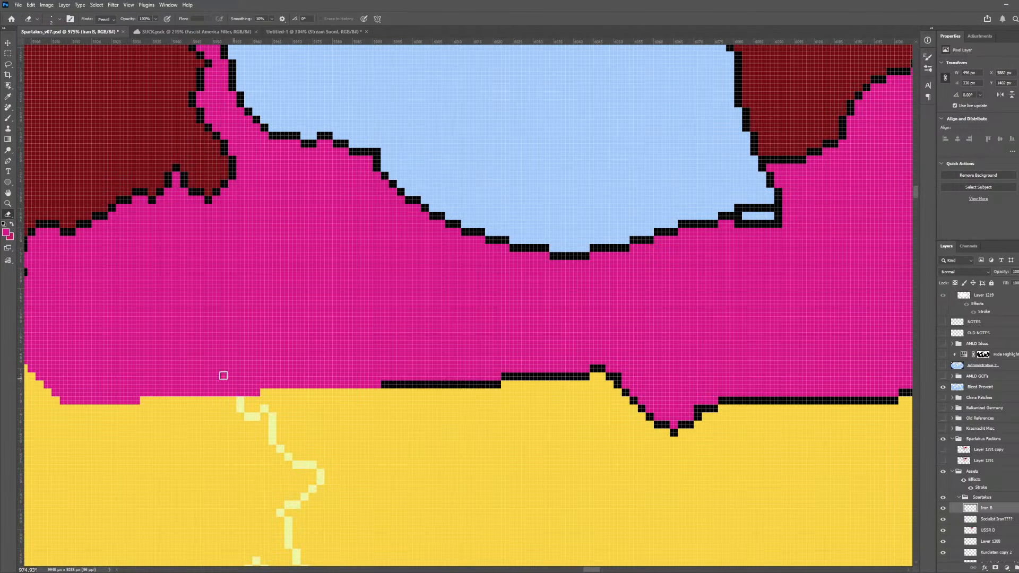
- Erase Iran B's edge row from the pink state's southwestern corner eastward to close the remaining gap in the border outline
scroll(265, 391, left, 2)
scroll(164, 357, up, 3)
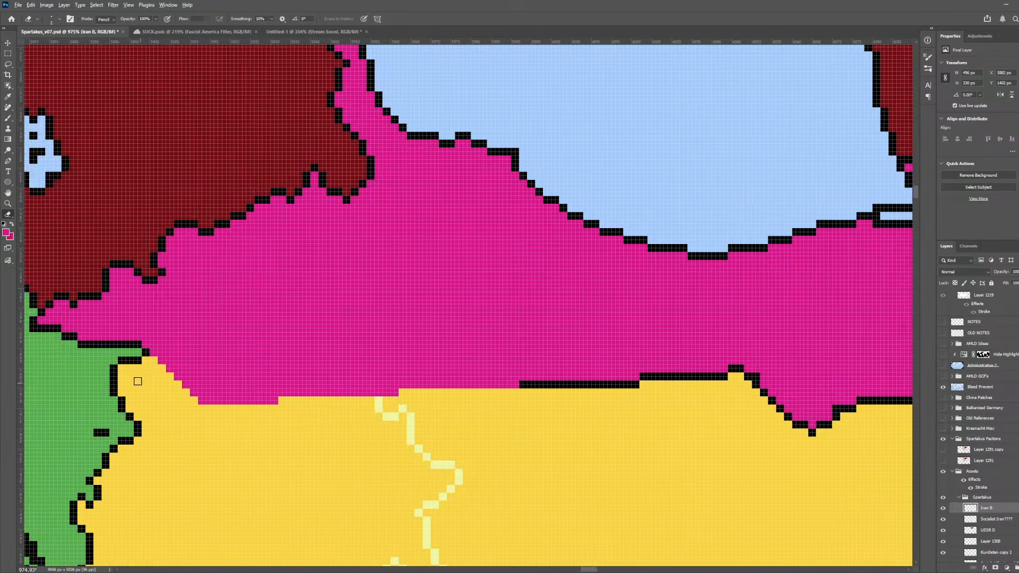
mouse_move(164, 356)
mouse_down()
mouse_move(244, 439)
mouse_move(286, 444)
mouse_up()
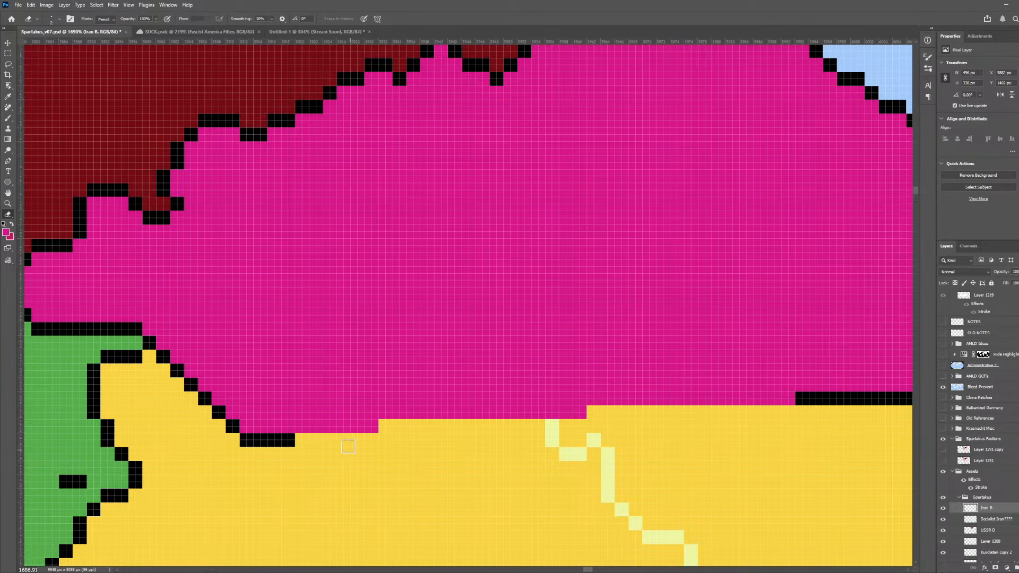
mouse_move(379, 440)
mouse_down()
mouse_move(302, 440)
mouse_move(386, 426)
mouse_move(580, 428)
mouse_up()
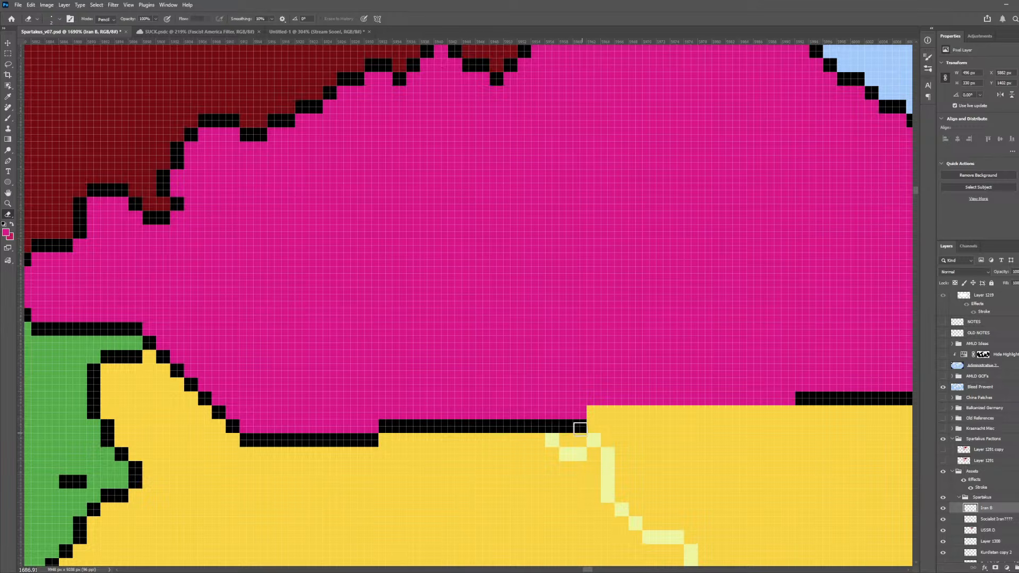
drag(790, 414, 589, 413)
- Hide the HoI4 visuals group containing the Potsdam Conference graphics over North America
scroll(500, 385, down, 10)
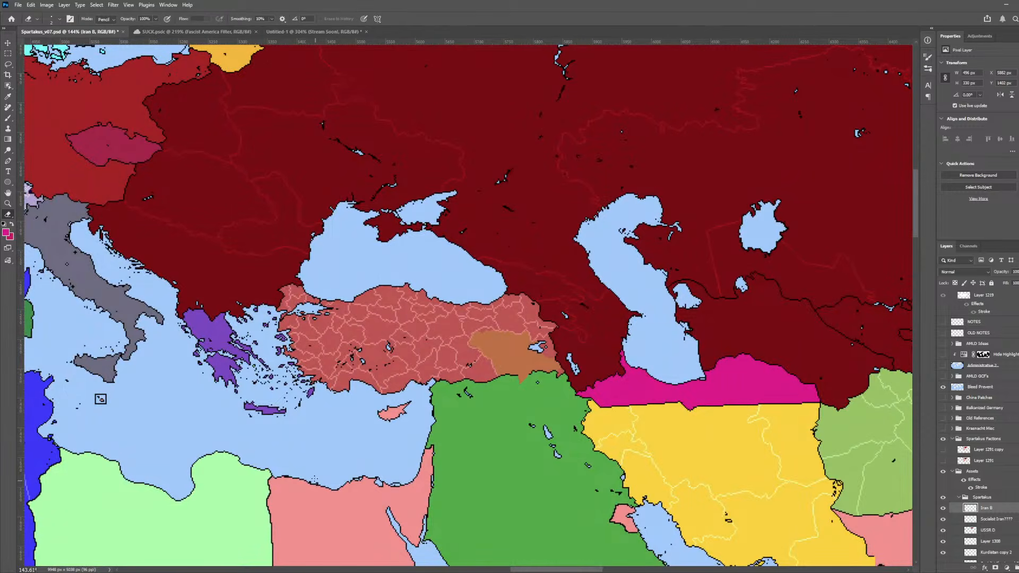
scroll(404, 463, down, 10)
scroll(371, 467, down, 3)
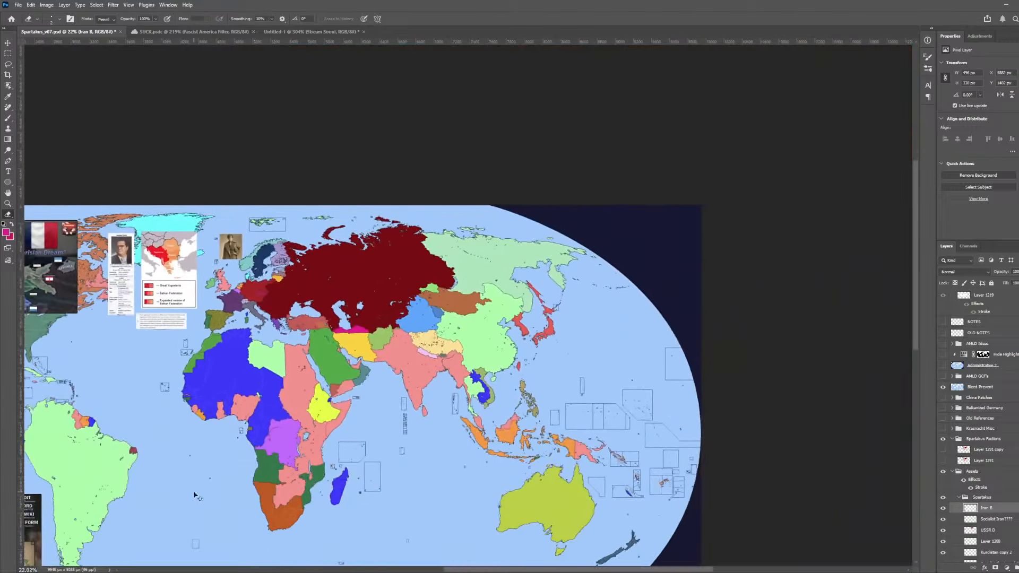
scroll(178, 480, left, 3)
scroll(177, 479, left, 5)
key(v)
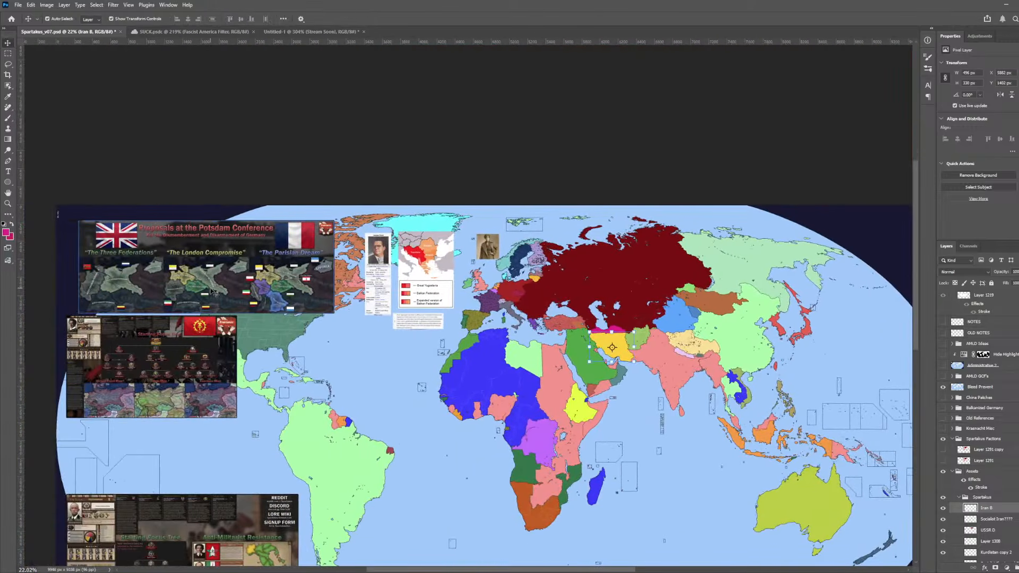
click(175, 291)
scroll(950, 372, up, 2)
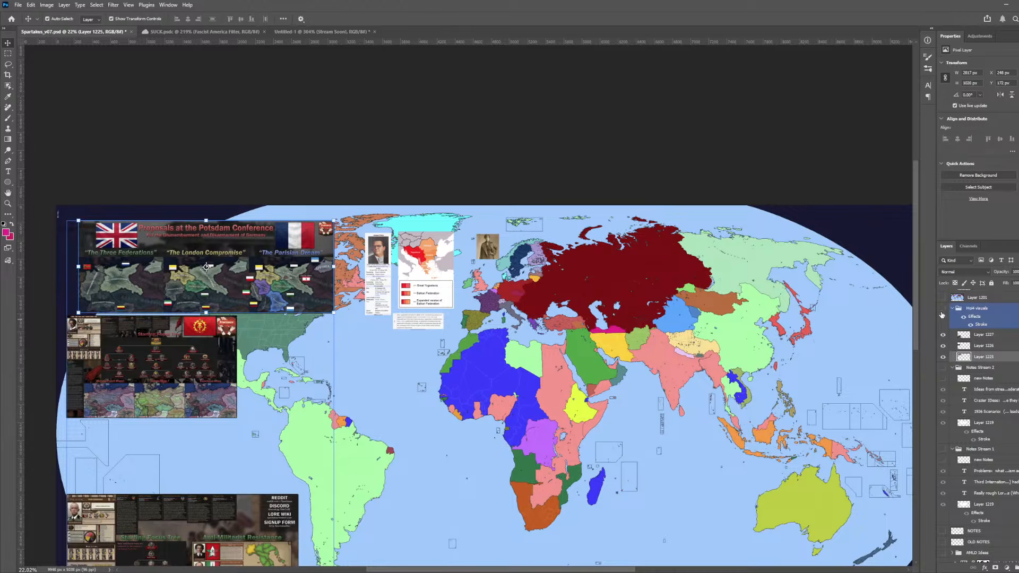
click(943, 312)
scroll(281, 447, up, 2)
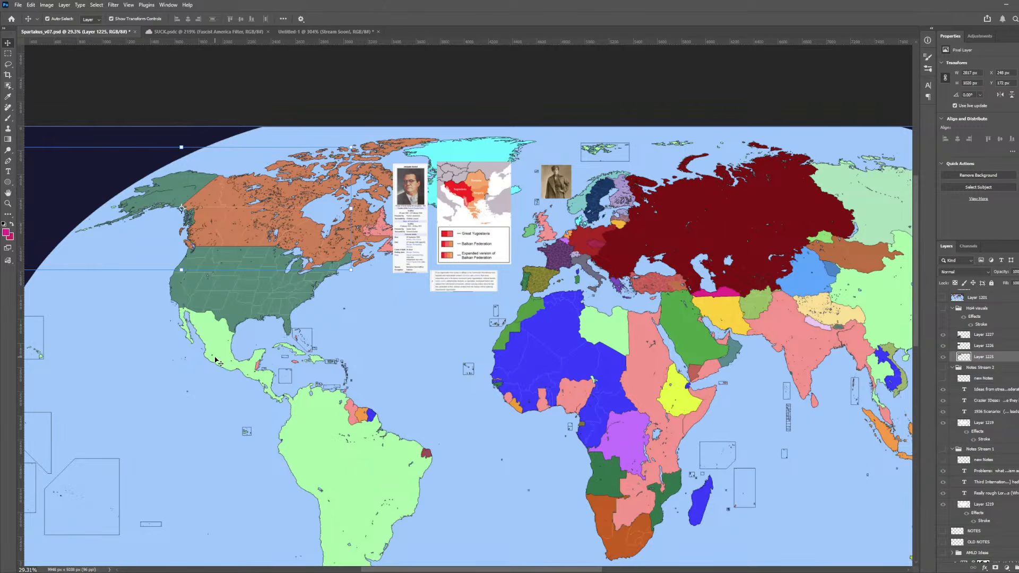
- Paste the First Red Scare article screenshot into the map and place it in the Atlantic below the other reference images
click(275, 288)
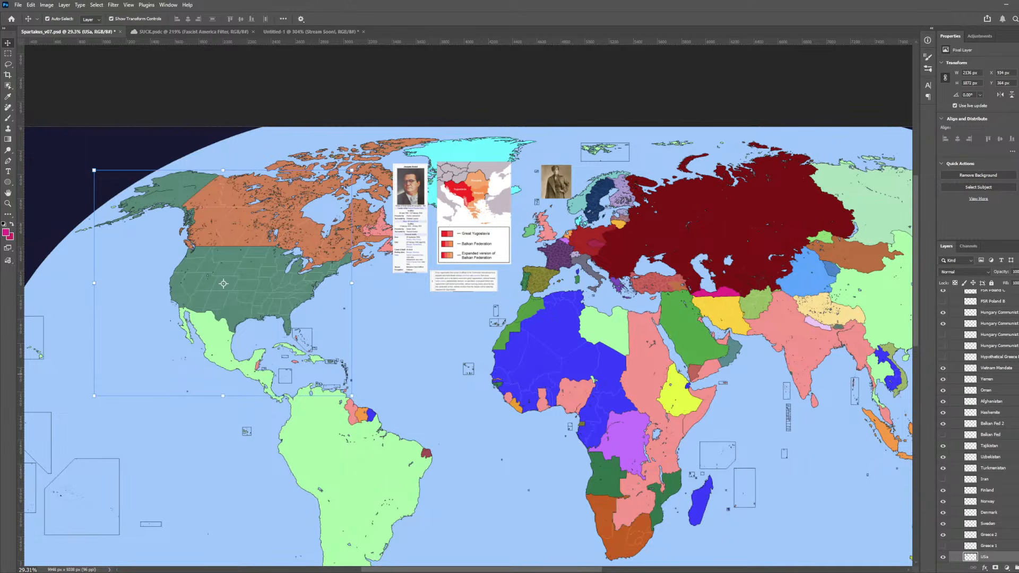
key(ctrl+v)
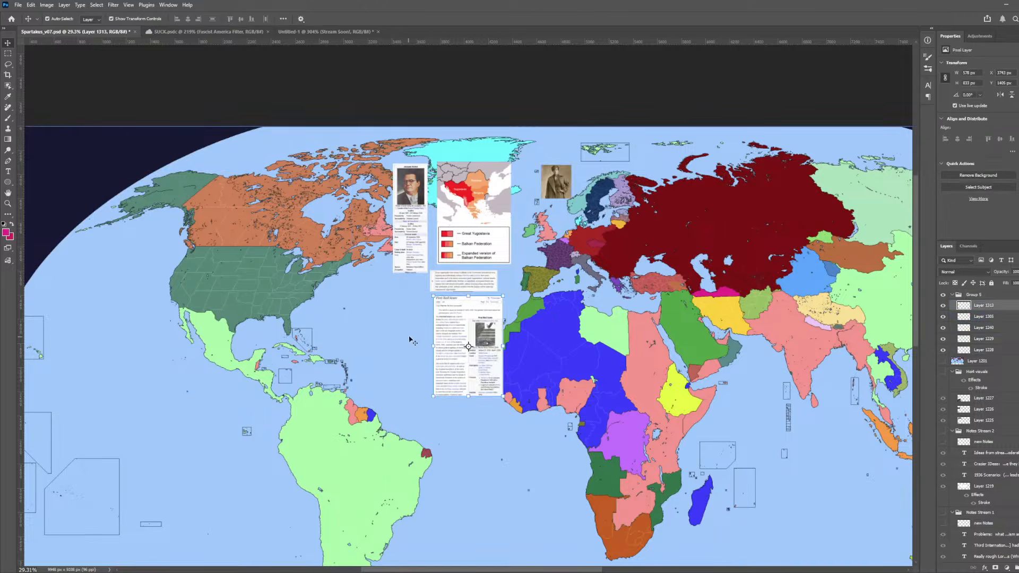
drag(448, 341, 404, 342)
scroll(392, 343, up, 5)
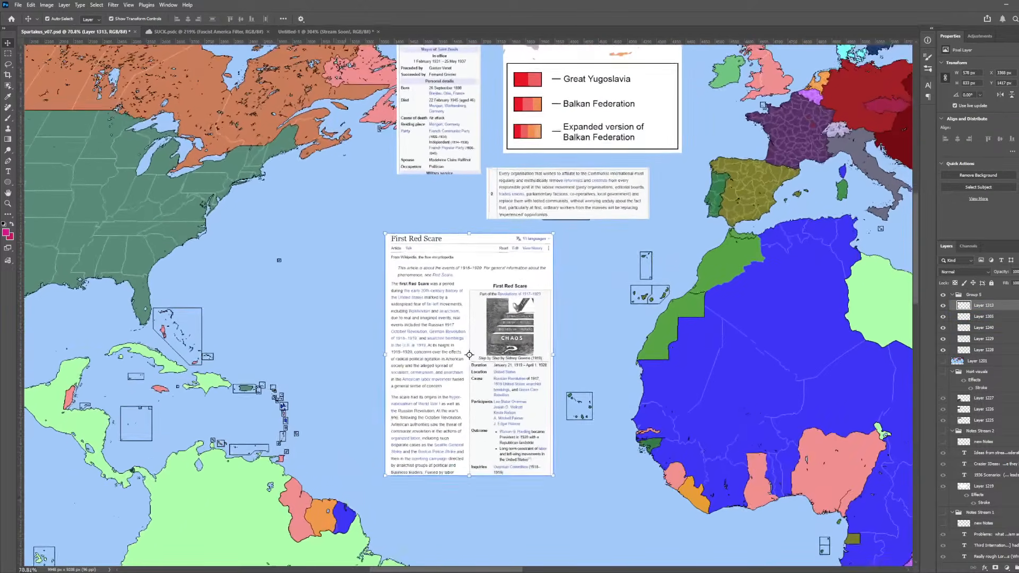
scroll(345, 318, up, 1)
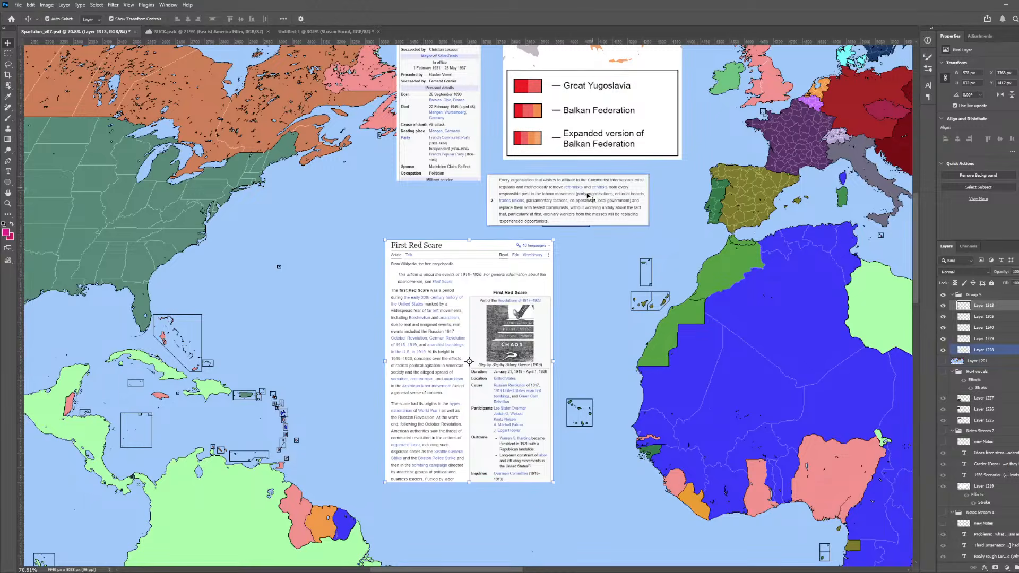
- Examine the world map across the Americas, Europe and the Soviet Union, then the Caribbean region beside the pasted article
scroll(488, 280, down, 4)
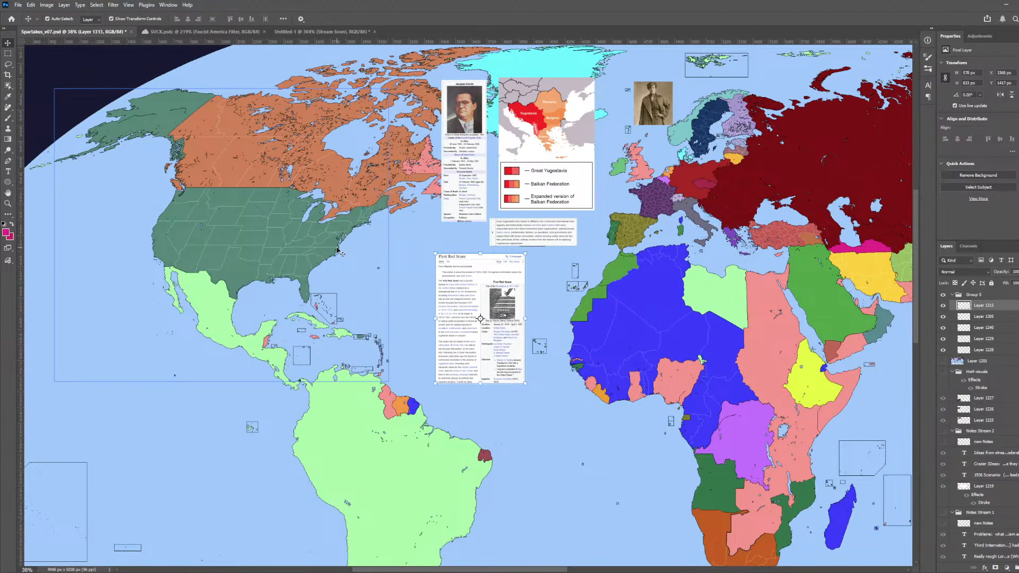
scroll(427, 179, down, 3)
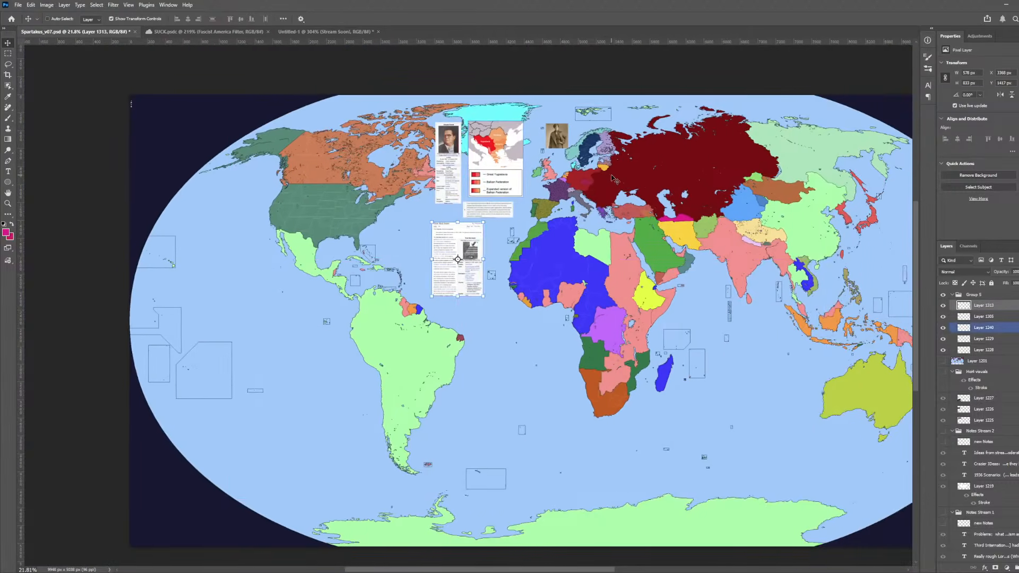
scroll(613, 179, up, 4)
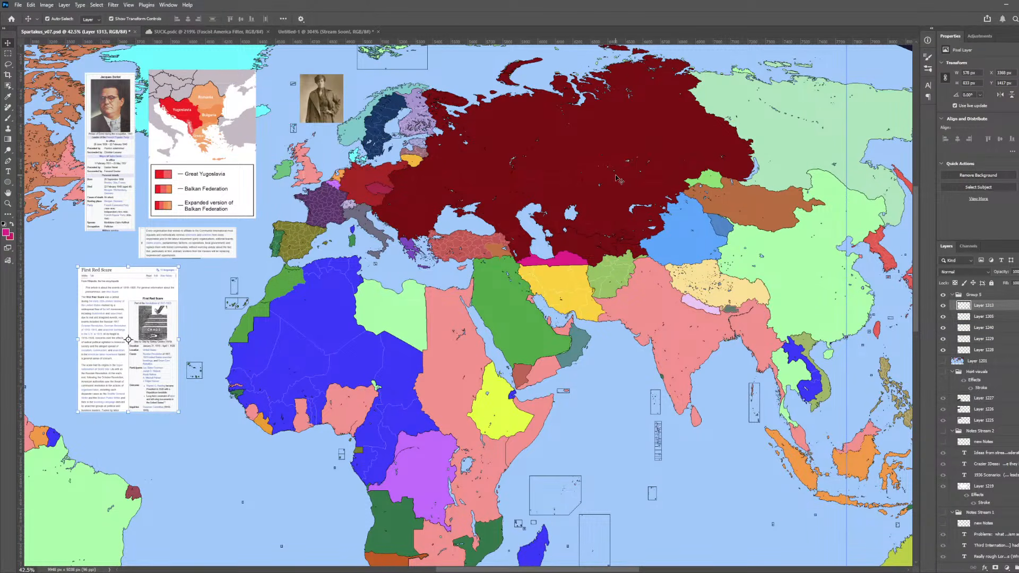
scroll(617, 179, down, 3)
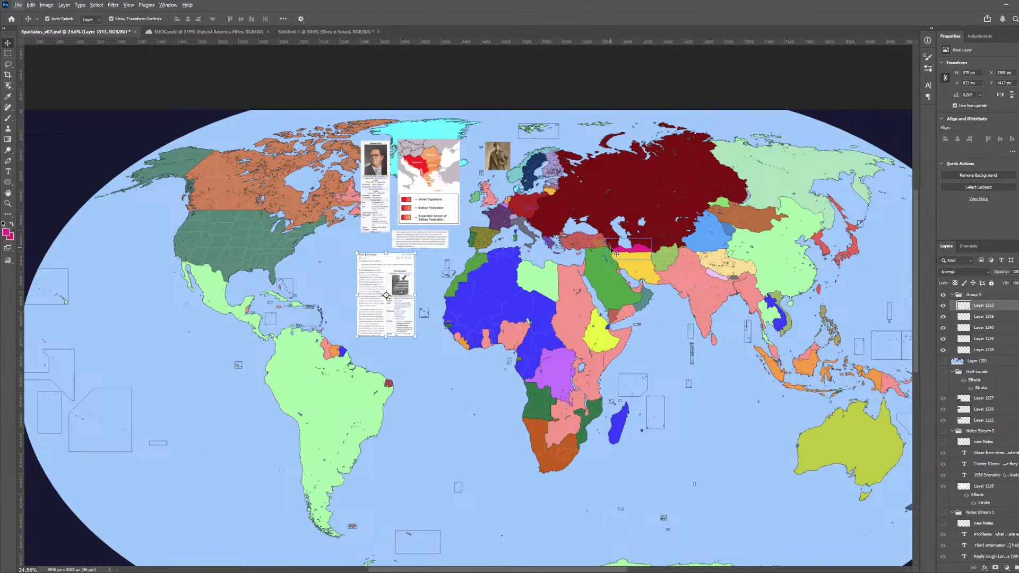
scroll(501, 310, up, 3)
scroll(233, 334, down, 3)
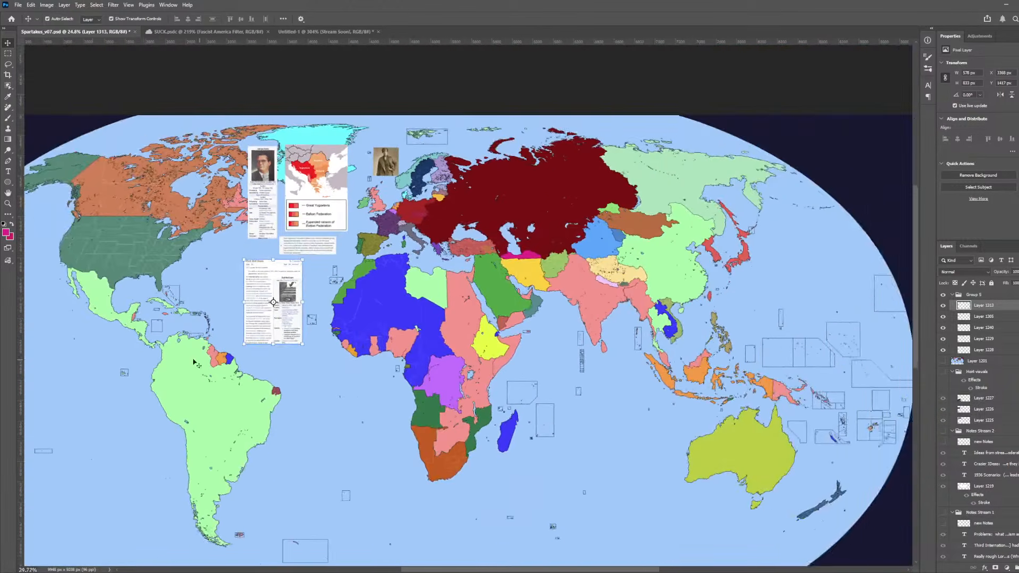
scroll(195, 363, up, 4)
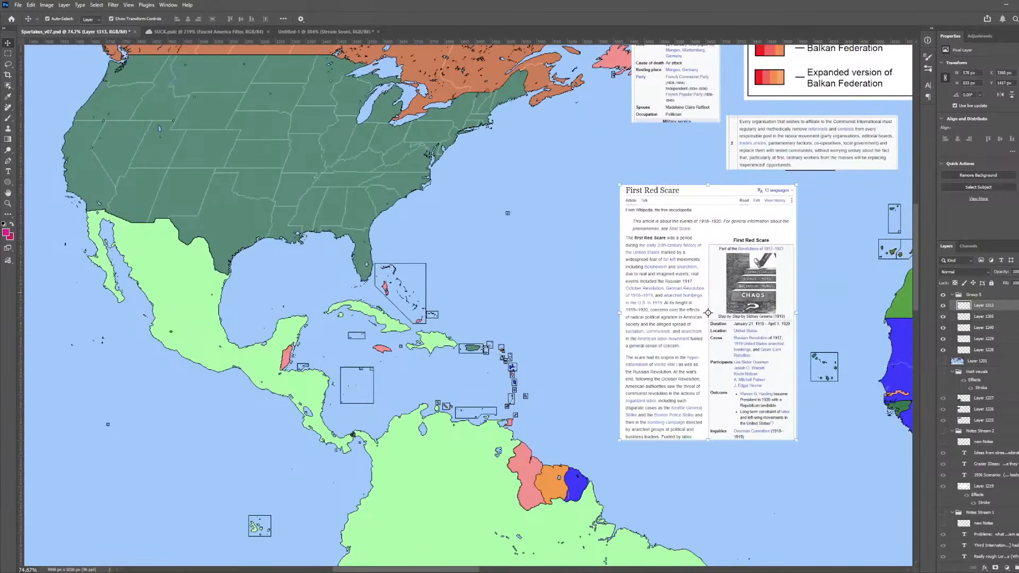
scroll(979, 403, down, 10)
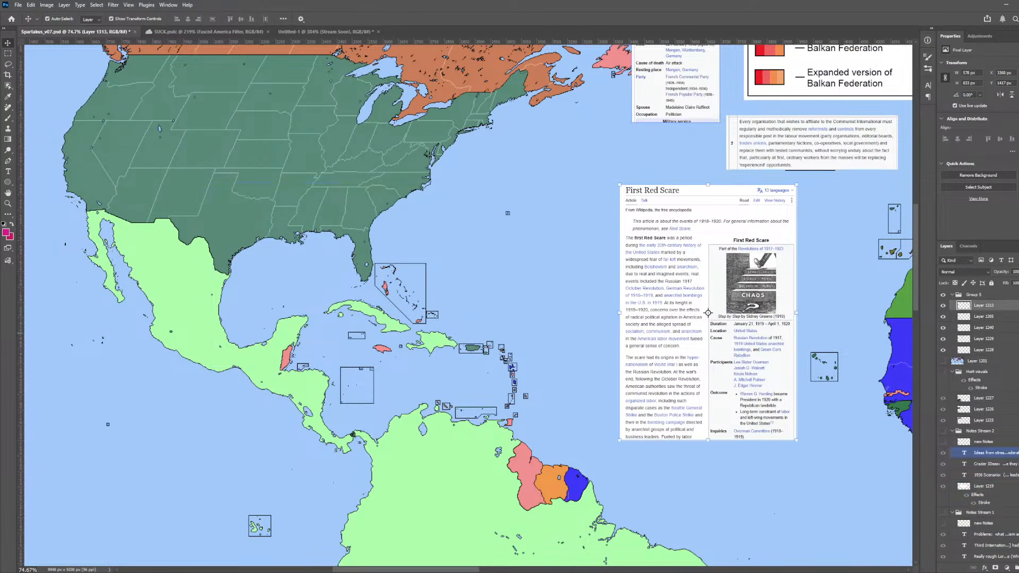
scroll(979, 403, up, 10)
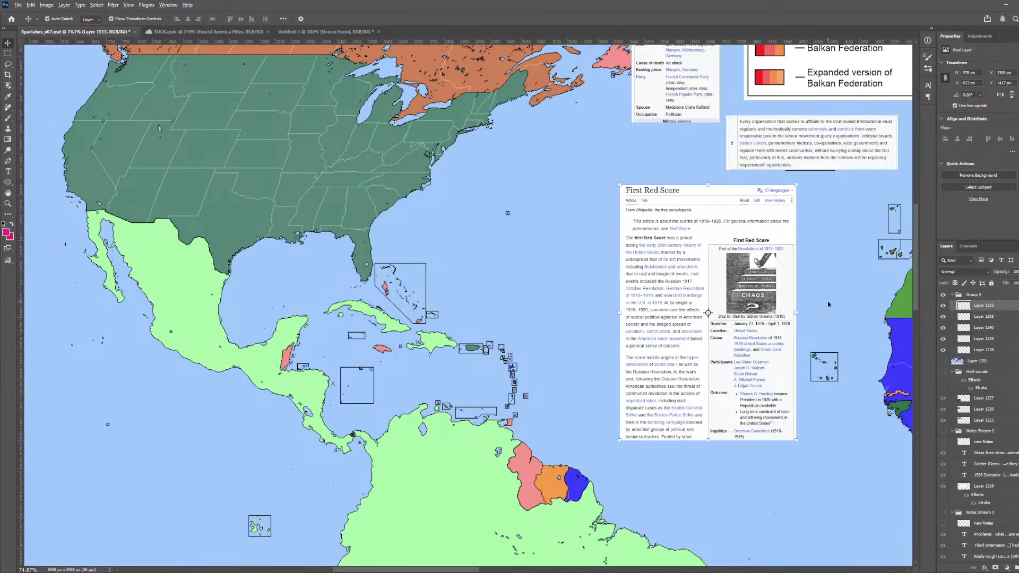
scroll(472, 281, down, 2)
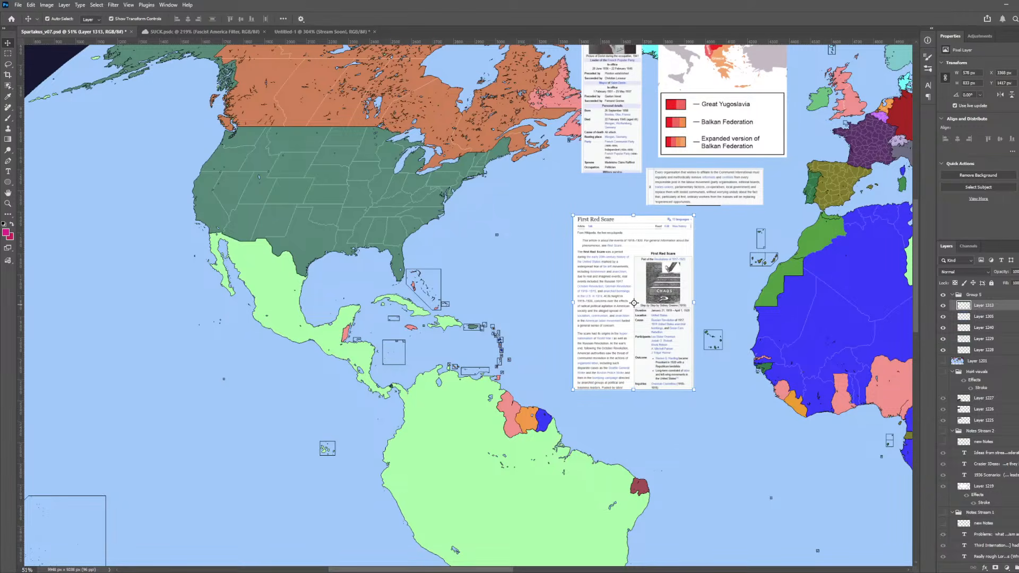
- Find the OTL 1936 reference group and isolate it so that only its countries are visible
scroll(982, 398, down, 5)
scroll(1005, 459, down, 5)
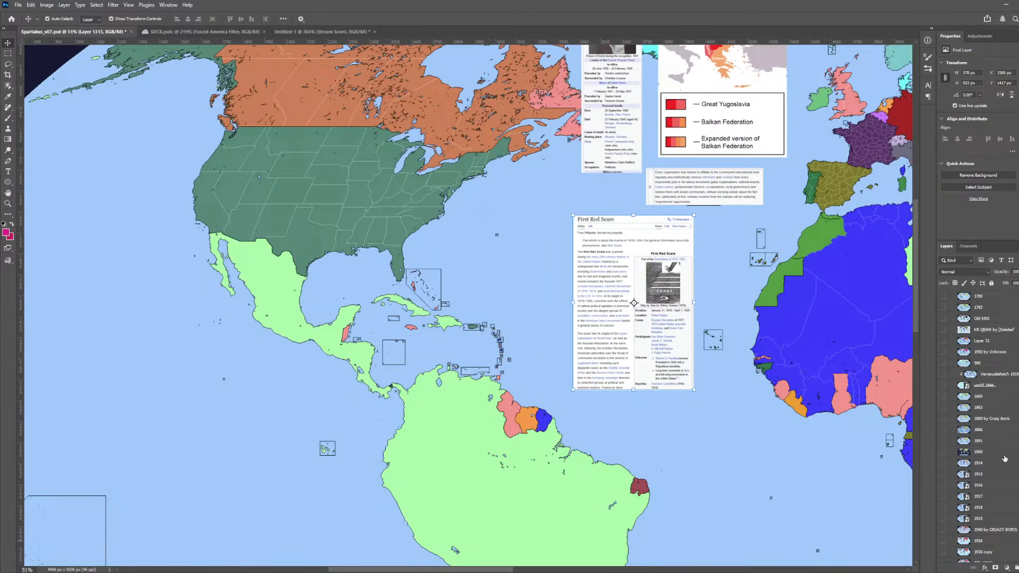
scroll(1005, 459, up, 10)
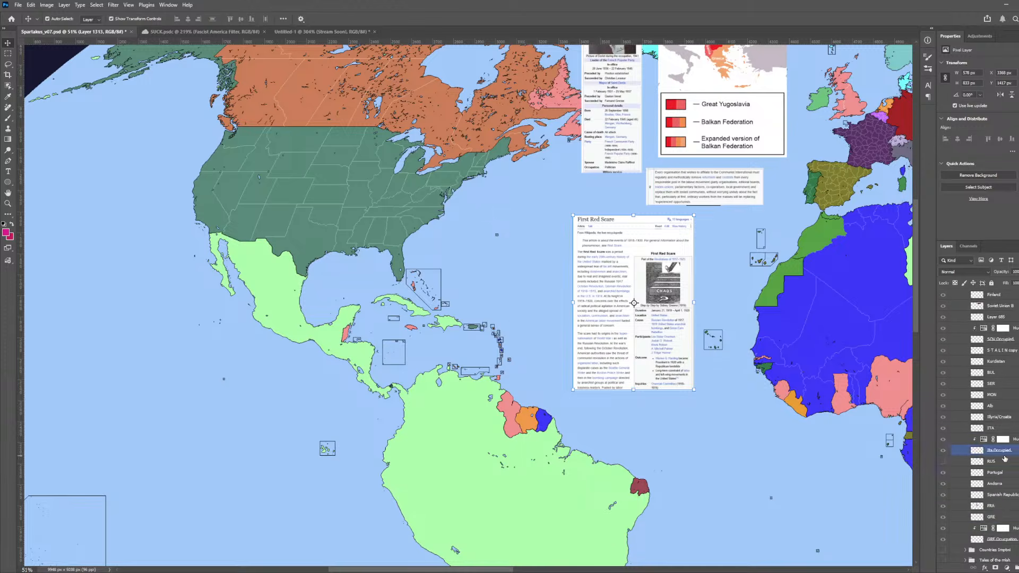
scroll(1005, 458, up, 15)
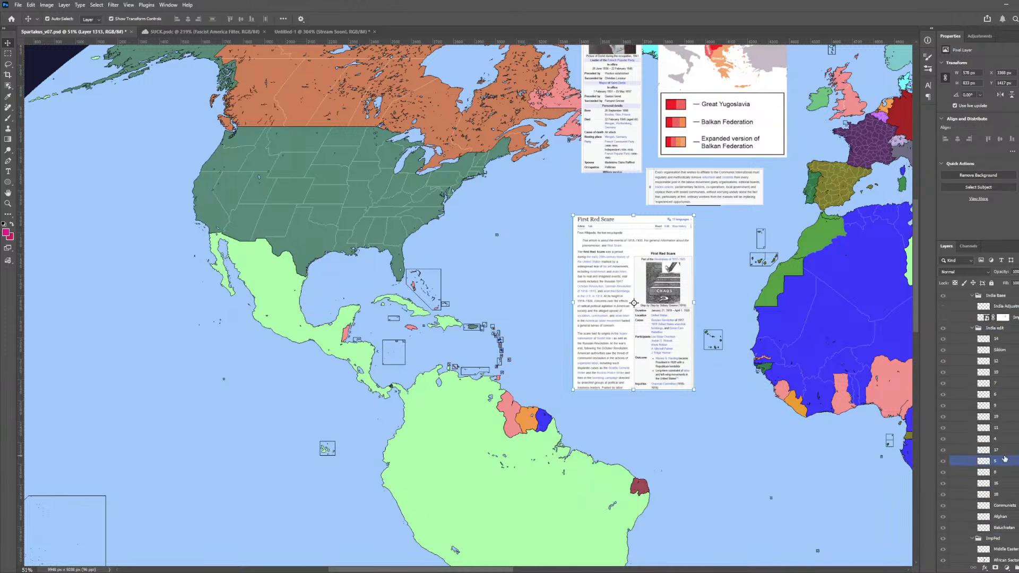
drag(997, 369, 1017, 398)
scroll(987, 424, up, 15)
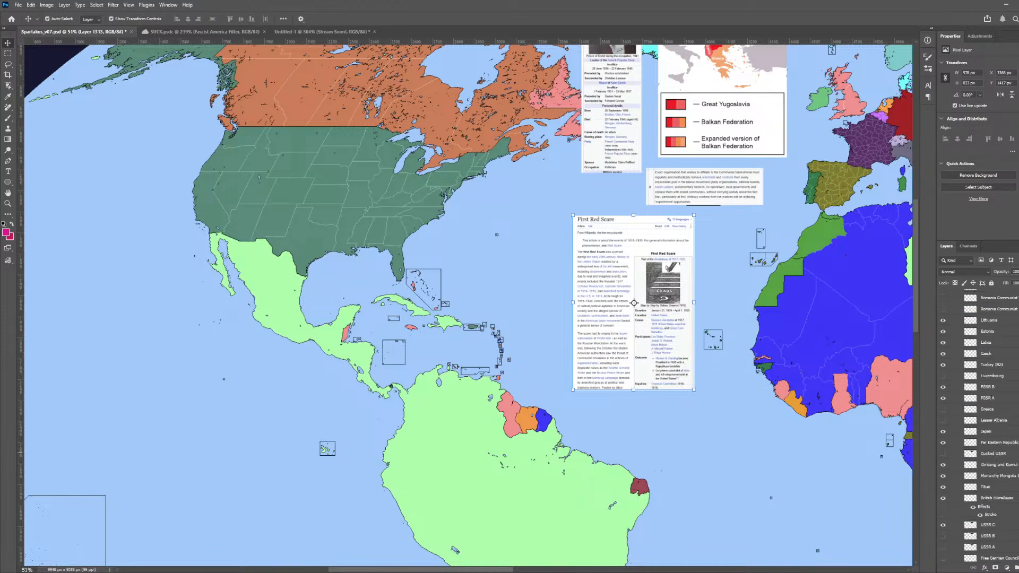
scroll(987, 425, up, 15)
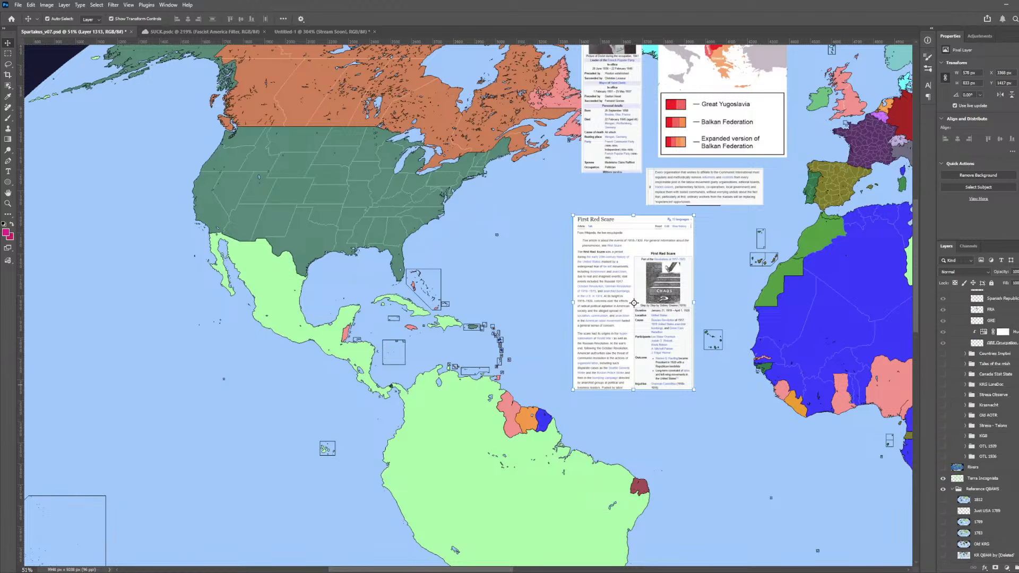
scroll(966, 478, down, 5)
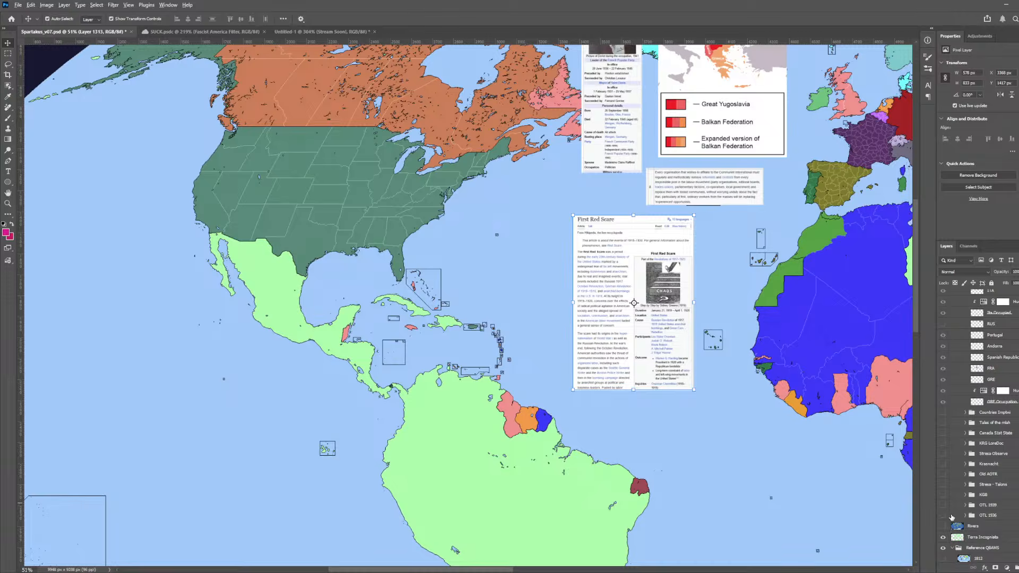
alt+click(972, 513)
alt+click(942, 515)
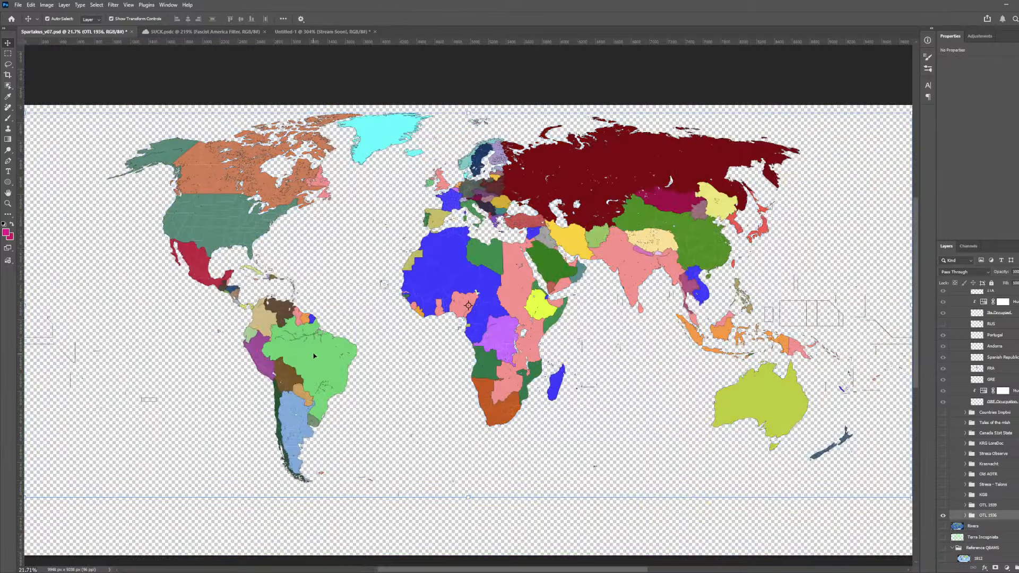
- Select the Latin American layers of the OTL 1936 map together, including Mexico, Caribbean, North Andes, South Andes, The Plata and Brazil
click(195, 269)
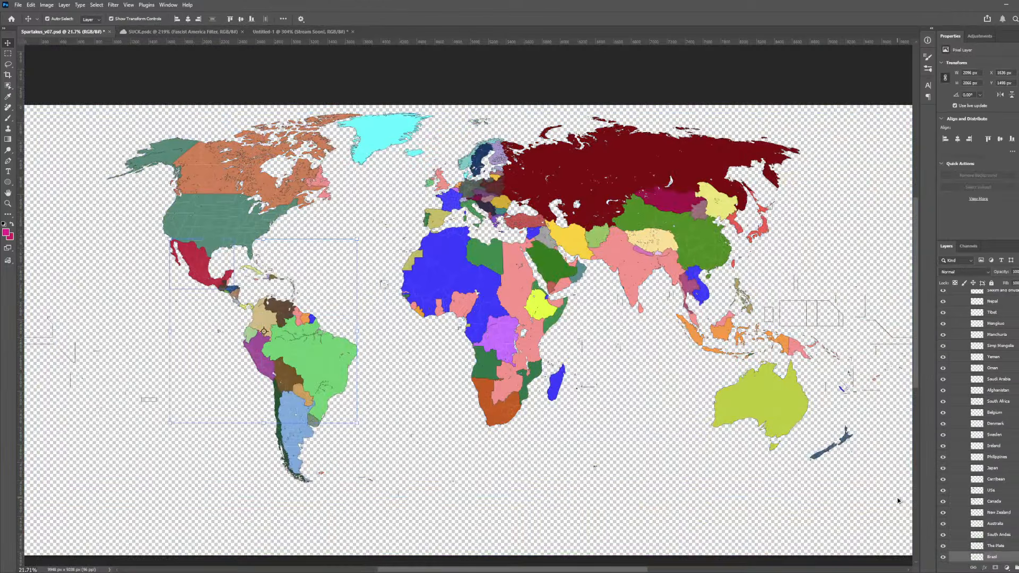
click(254, 272)
click(281, 308)
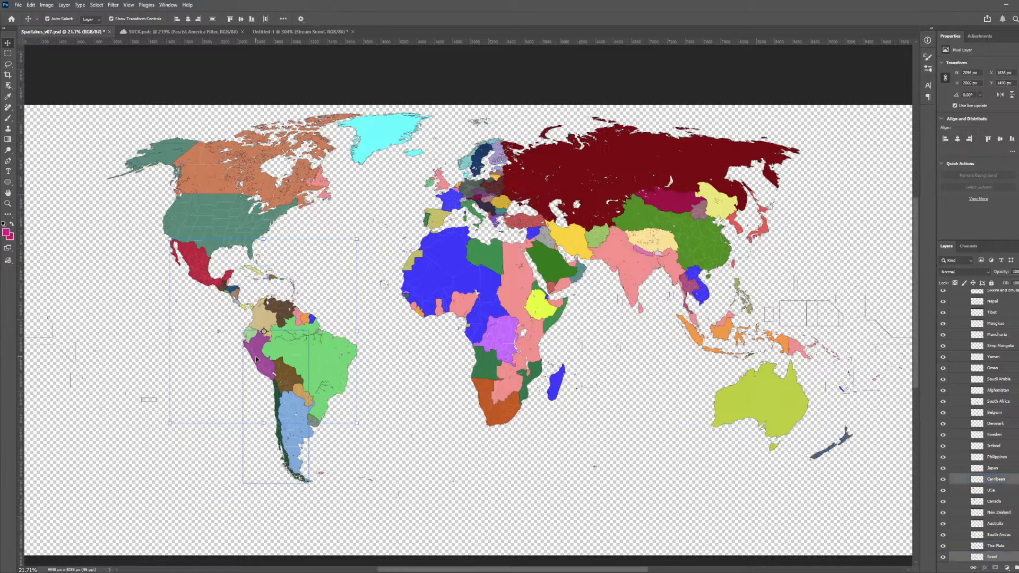
shift+click(287, 373)
shift+click(294, 399)
shift+click(294, 400)
shift+click(295, 393)
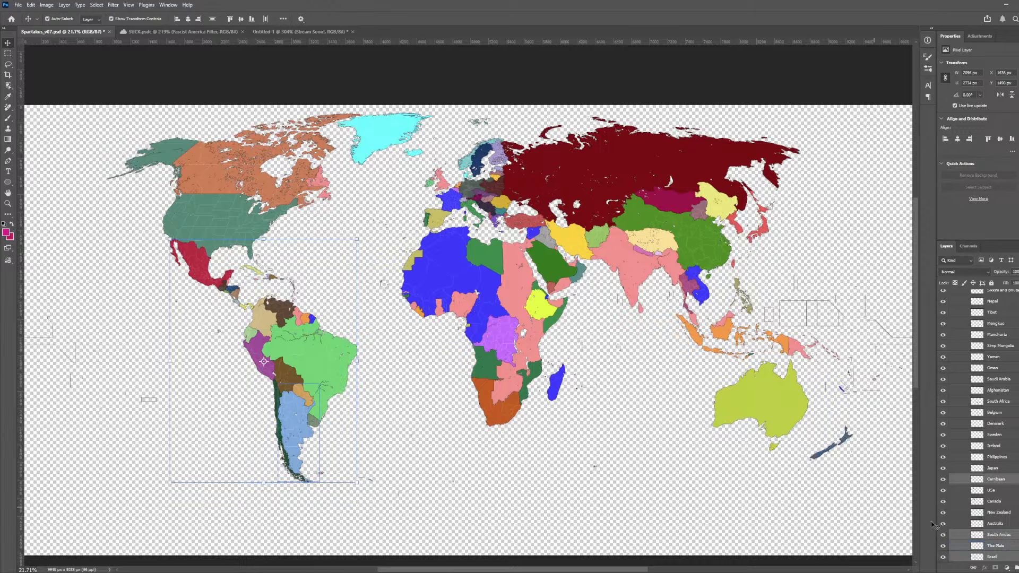
- Restore the full map's visibility and copy the selected Latin American layers into the top of the Spartakus group
alt+click(943, 535)
scroll(1001, 484, up, 5)
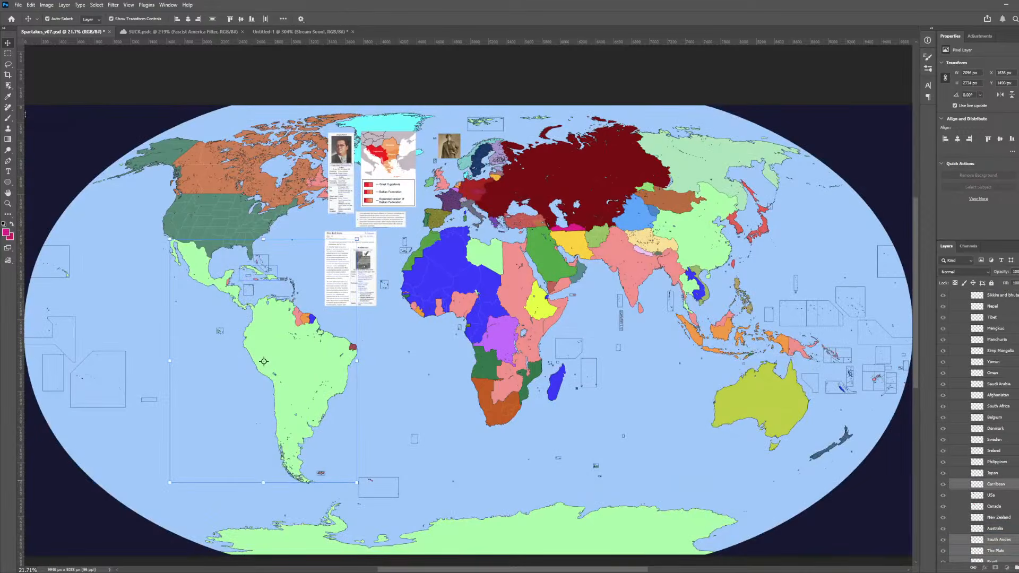
scroll(988, 430, up, 8)
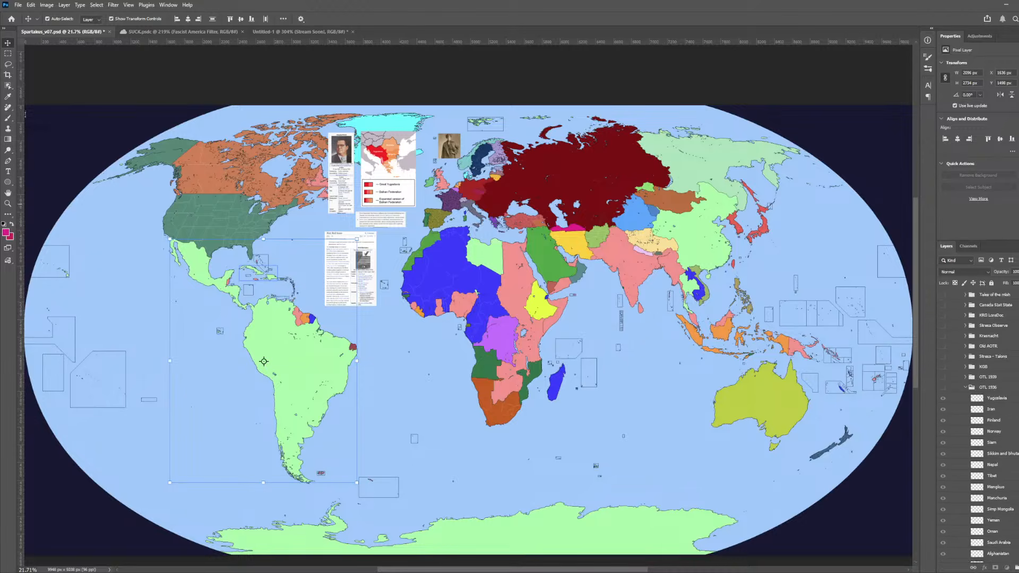
scroll(987, 430, up, 10)
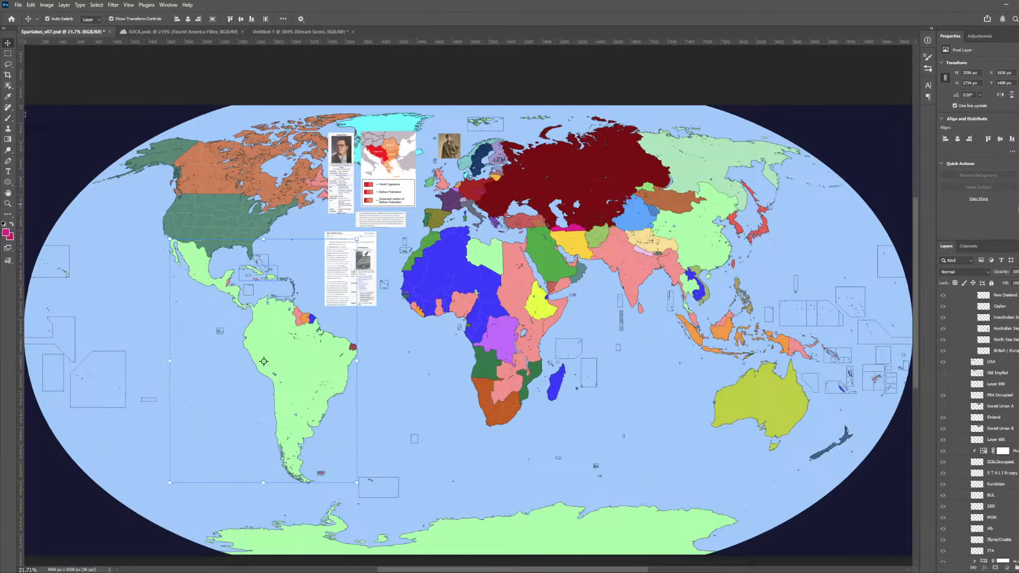
scroll(987, 430, up, 10)
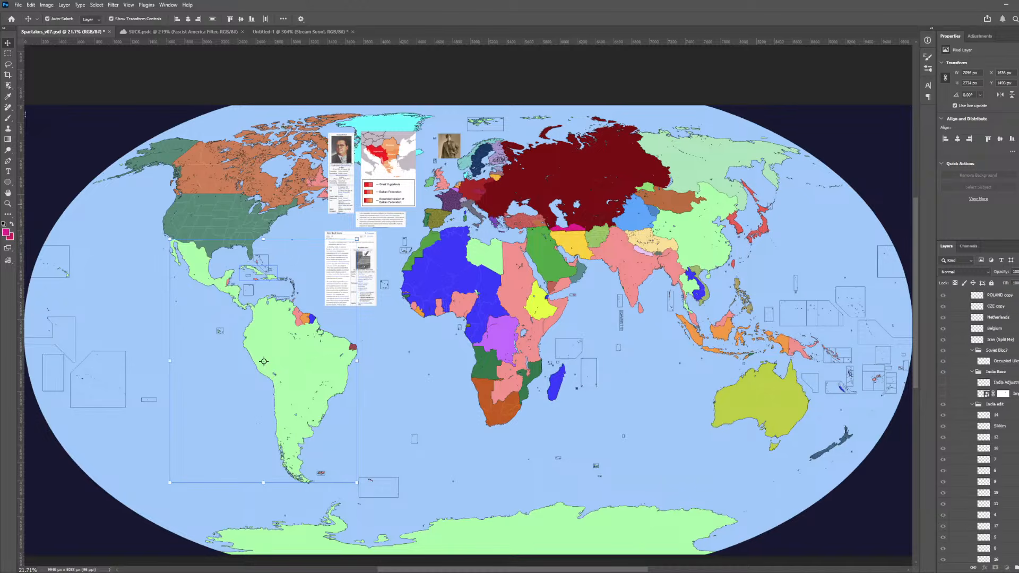
drag(1011, 203, 1008, 390)
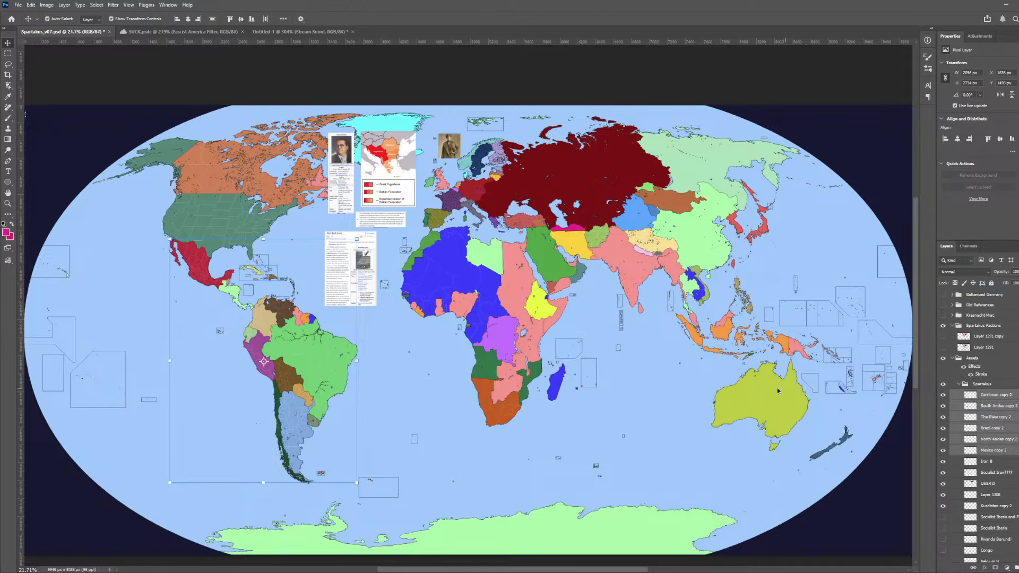
- Select the copied Brazil layer in the Spartakus group and hide it, undoing the accidental clipping to the layer below
scroll(256, 295, up, 3)
scroll(256, 295, up, 2)
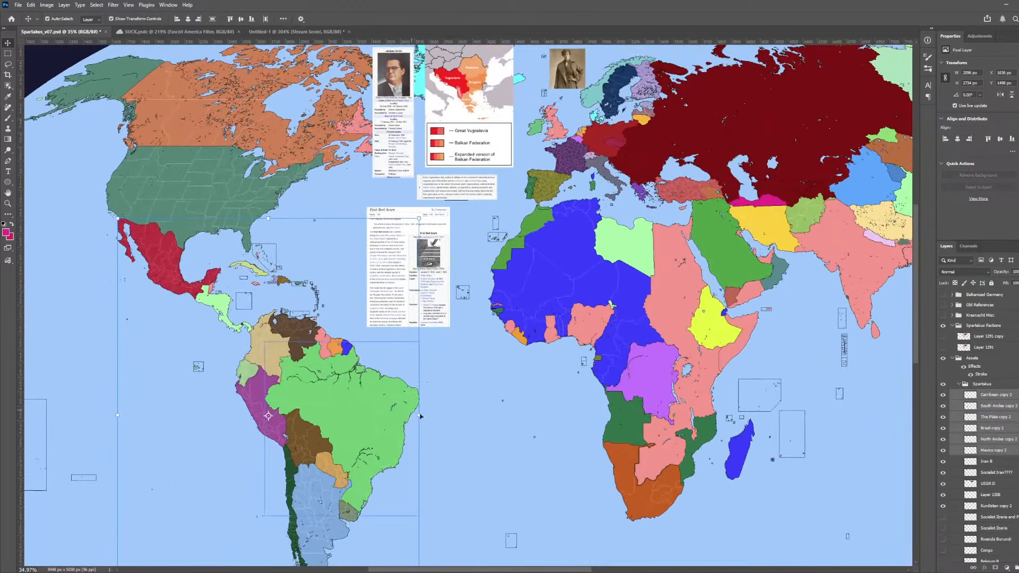
click(447, 419)
scroll(447, 420, up, 3)
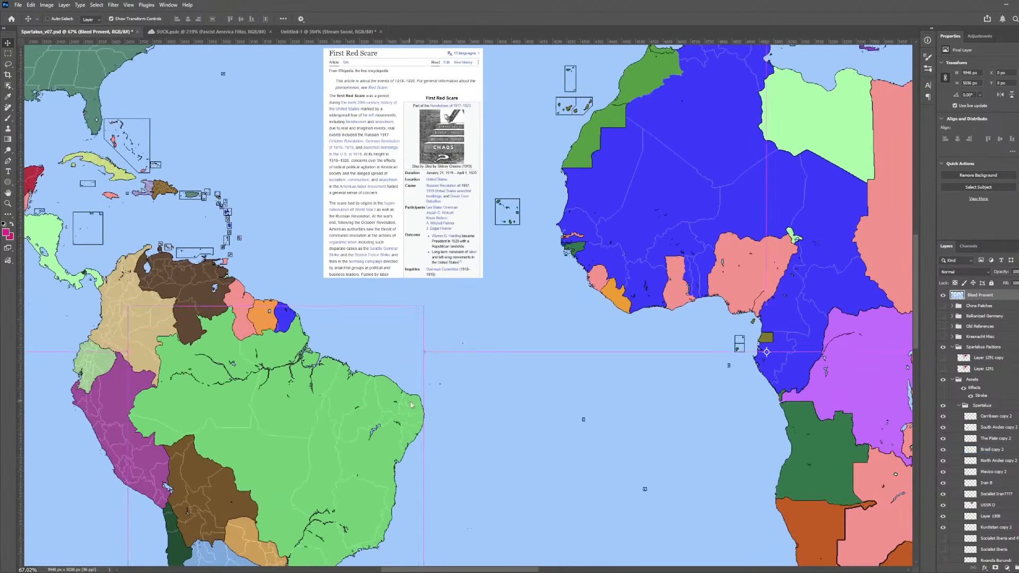
click(419, 426)
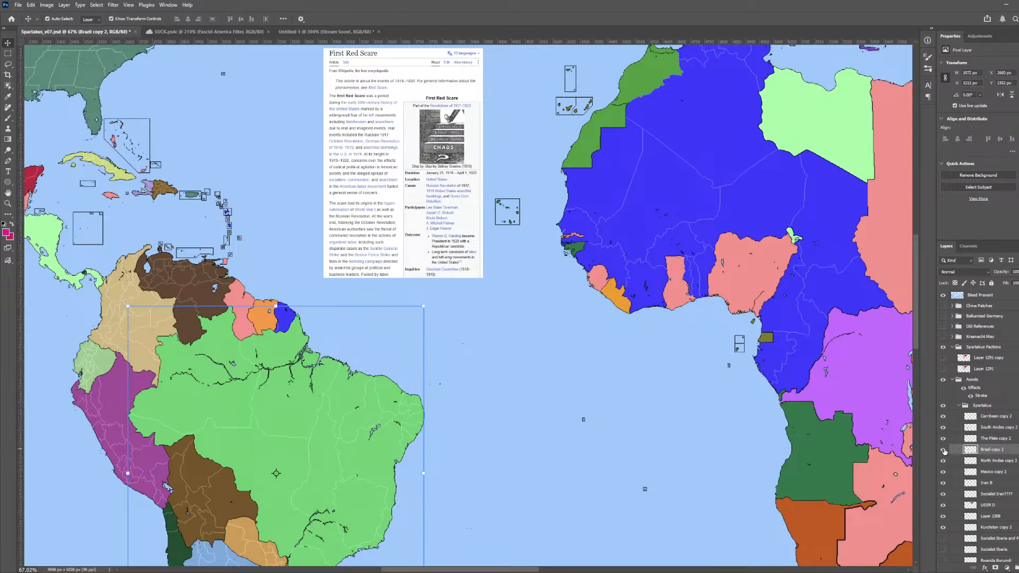
alt+click(943, 451)
alt+click(945, 454)
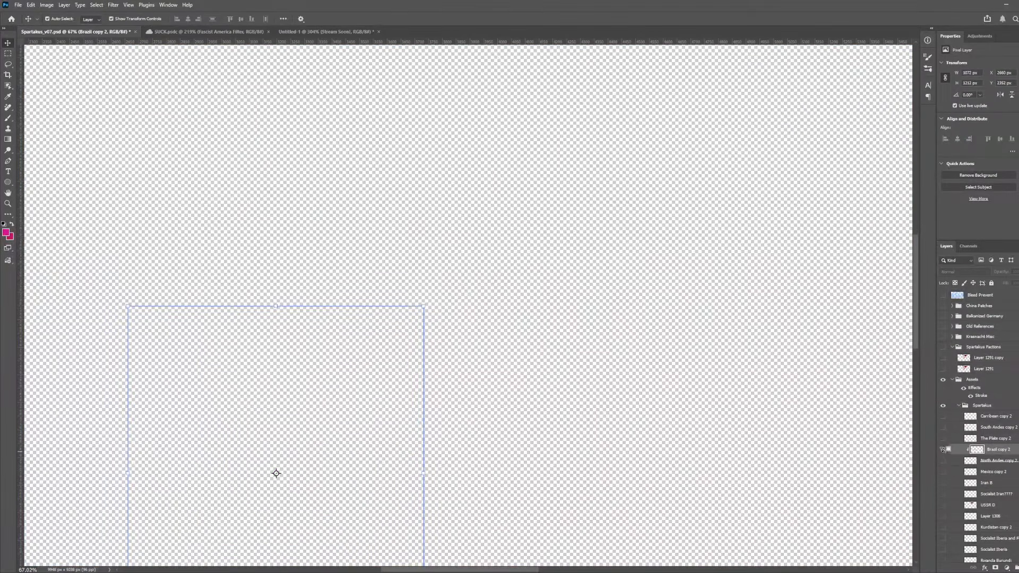
key(ctrl+z)
alt+click(944, 451)
click(945, 451)
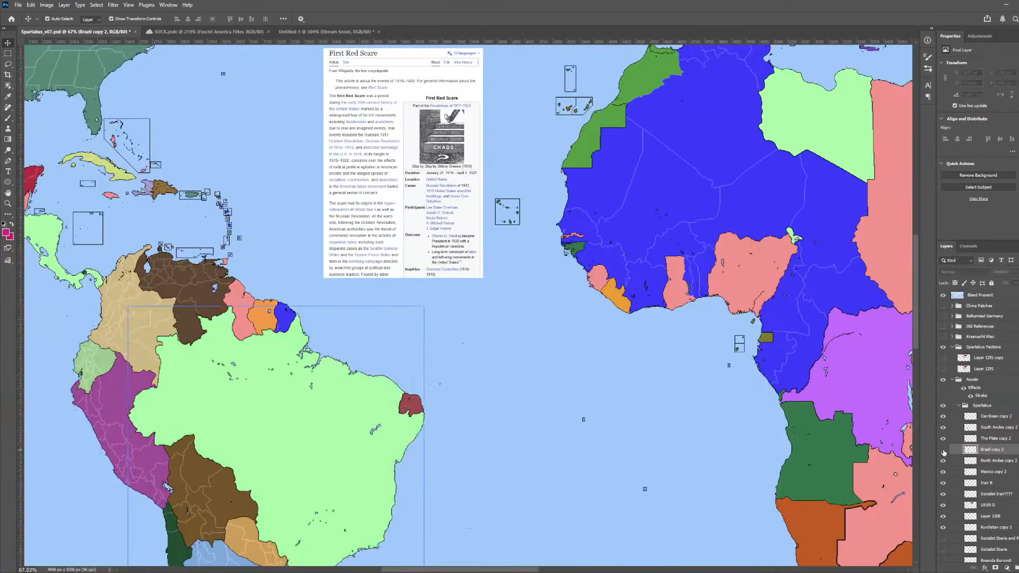
- Select the Communist Brazil layer on Brazil's northeastern tip and sample its dark red as the foreground colour
click(412, 405)
key(i)
click(414, 404)
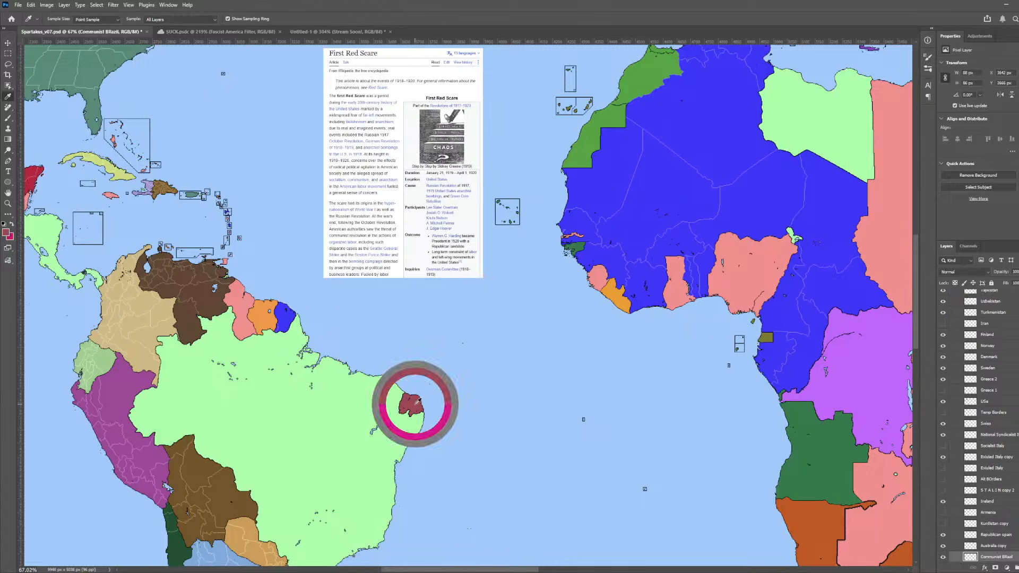
scroll(944, 536, up, 15)
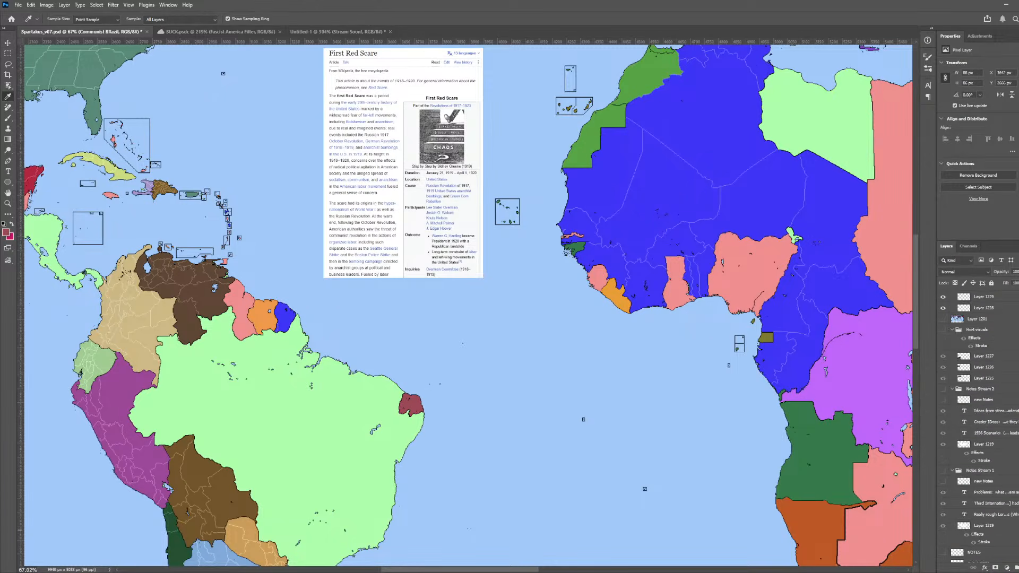
- Make the copied Brazil layer in the Spartakus group visible again
scroll(974, 482, down, 15)
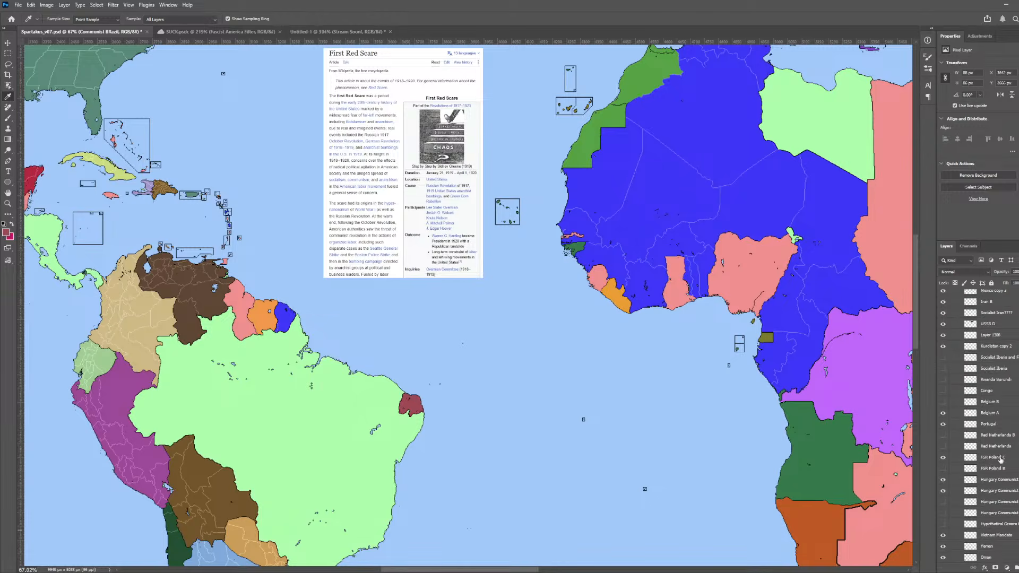
scroll(971, 475, up, 3)
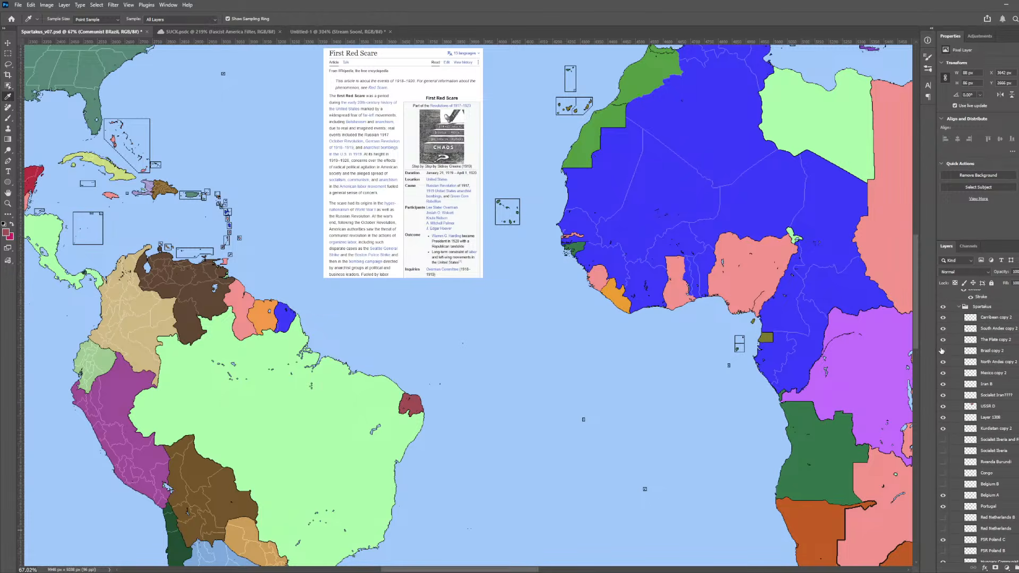
click(943, 351)
- Try to fill a northeastern Brazilian state with the sampled dark red on the Communist Brazil layer
key(g)
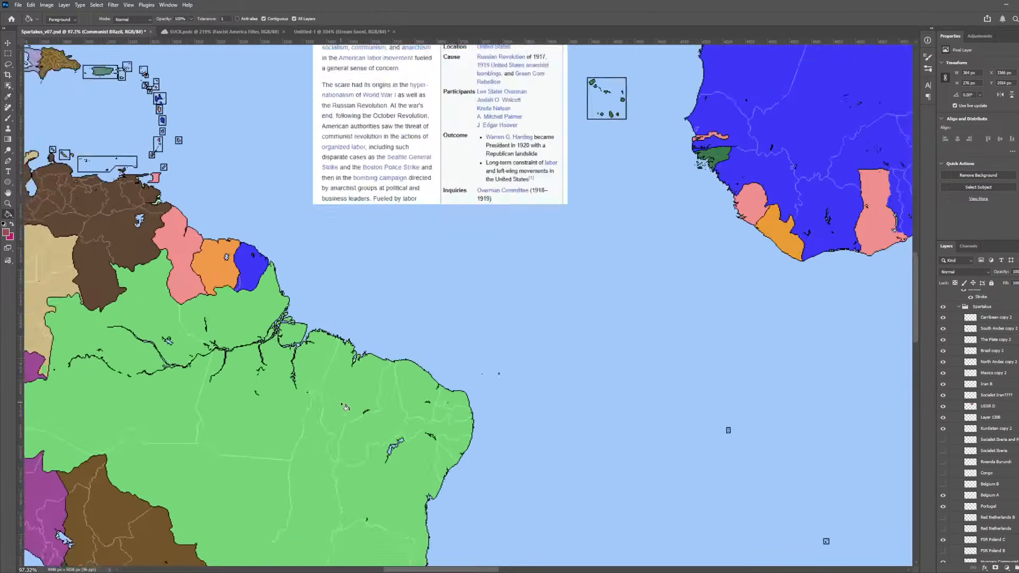
scroll(344, 406, up, 5)
key(w)
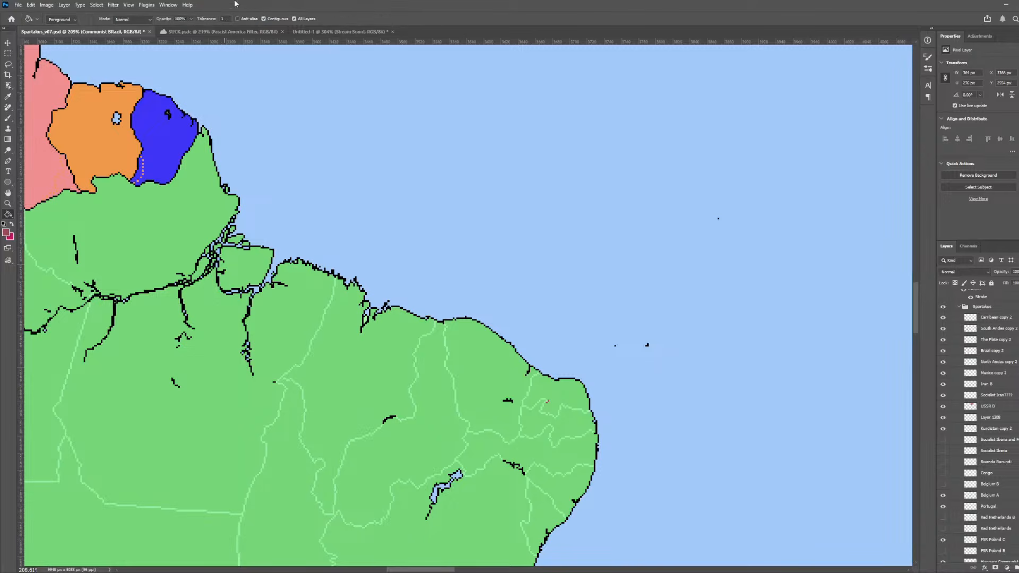
key(g)
scroll(348, 441, up, 5)
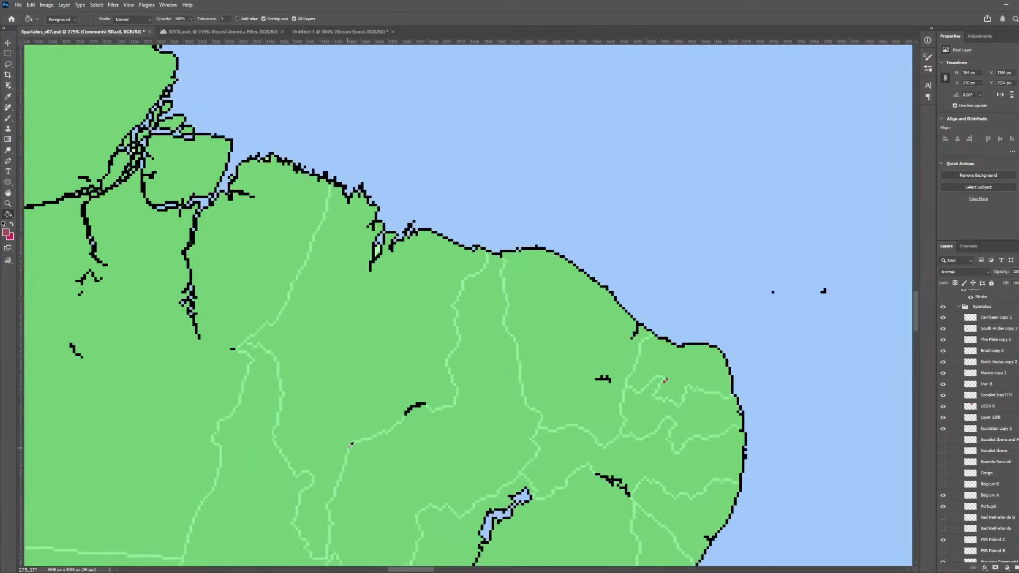
key(w)
key(g)
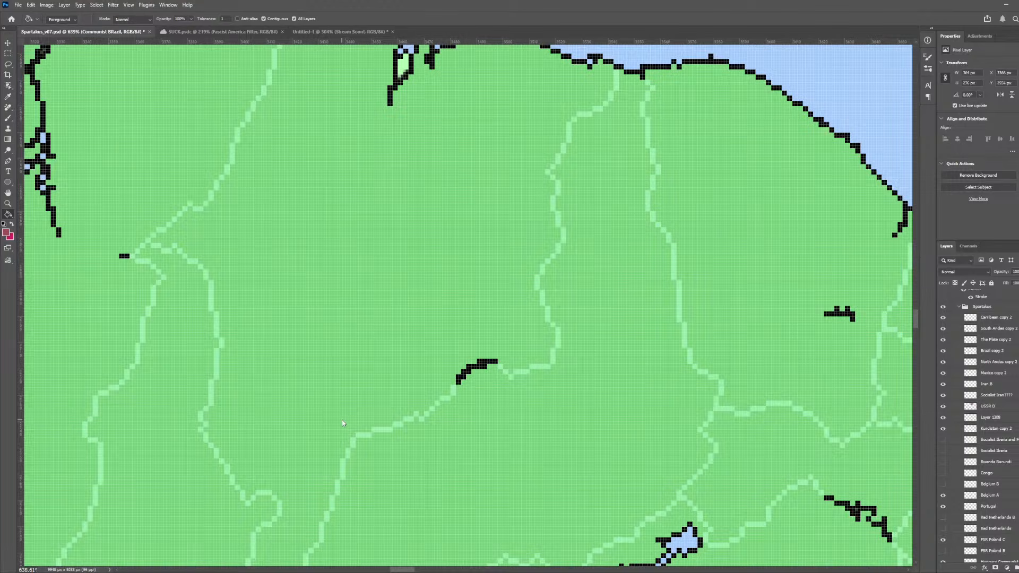
- Select the copied Brazil layer, try filling one of its northern states with dark red, and undo the fill
scroll(1013, 379, down, 3)
scroll(1013, 379, down, 7)
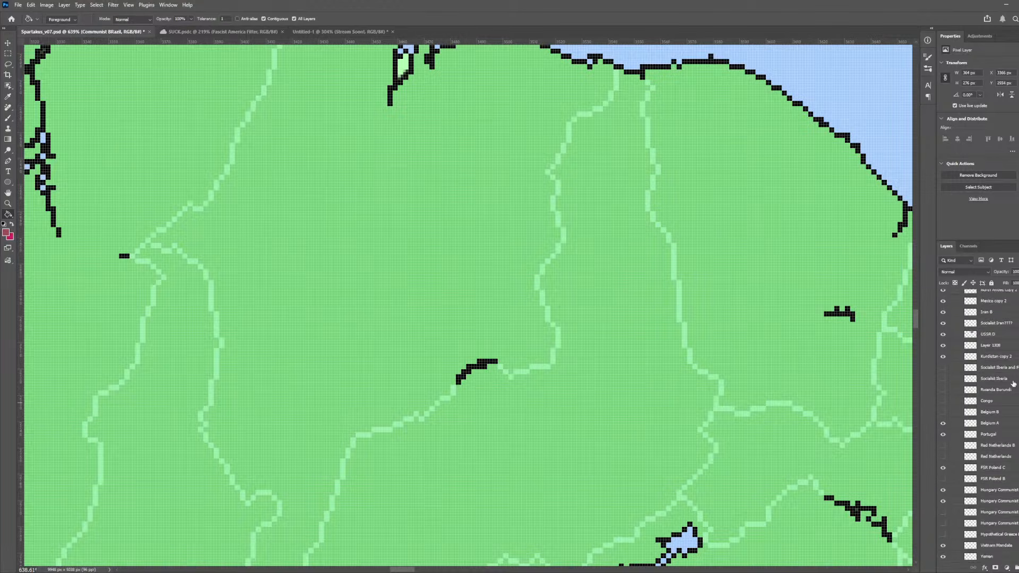
scroll(507, 343, down, 5)
ctrl+click(507, 341)
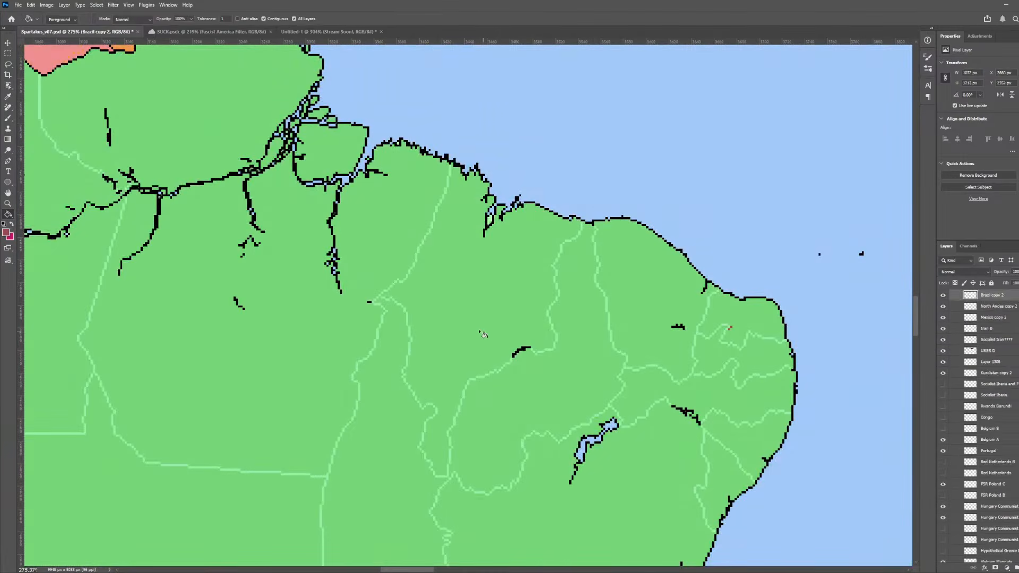
click(481, 334)
scroll(437, 374, up, 3)
key(ctrl+z)
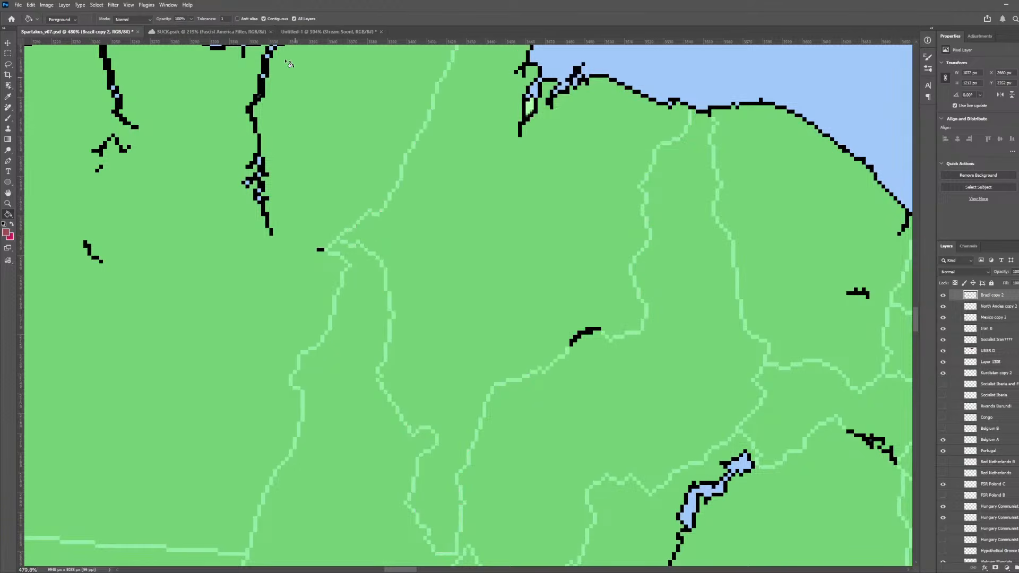
- Turn off Contiguous for the Paint Bucket and fill all of Brazil with dark red on the copied Brazil layer
click(263, 19)
click(376, 189)
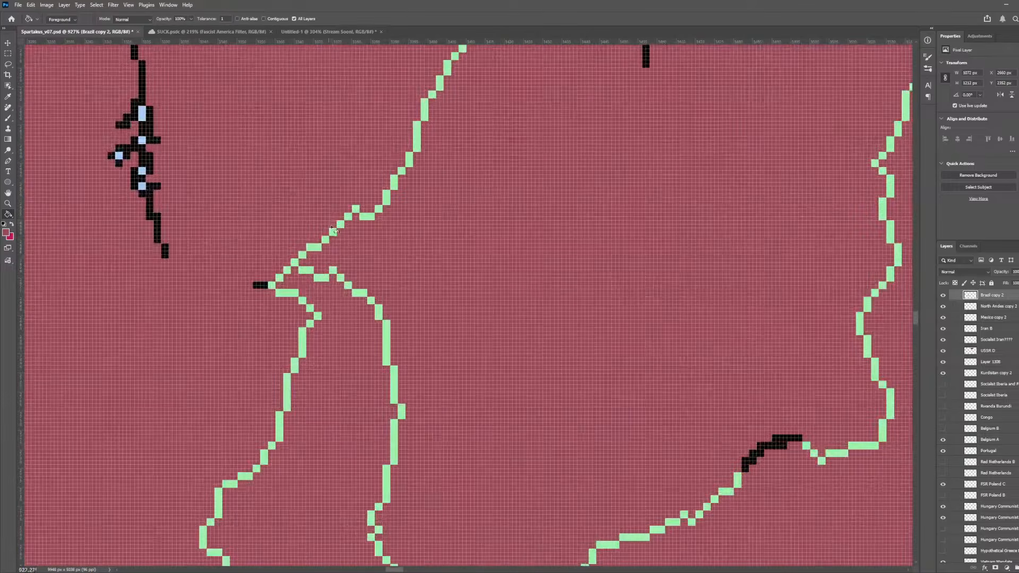
scroll(372, 269, down, 5)
scroll(372, 269, down, 5)
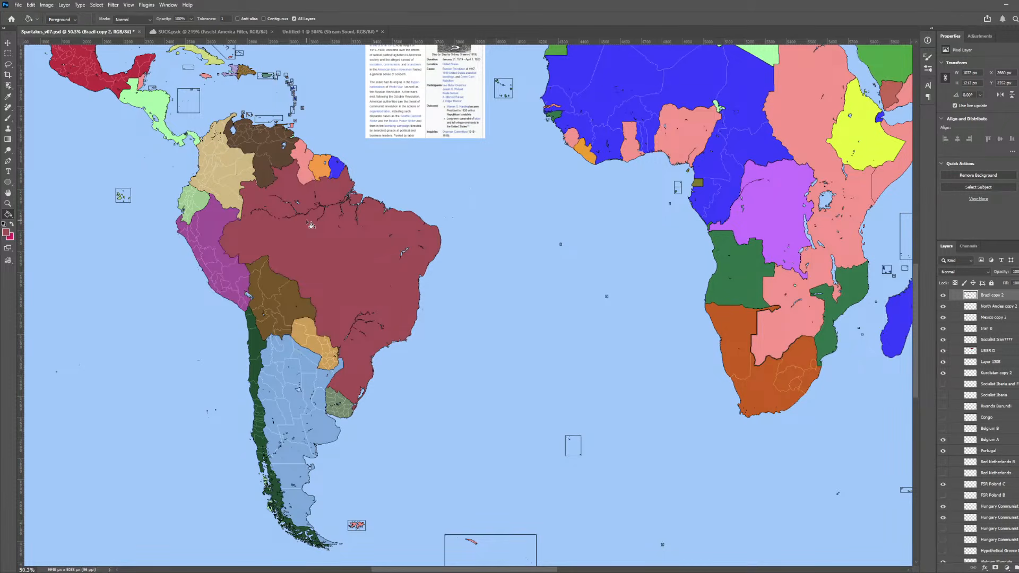
scroll(311, 224, down, 4)
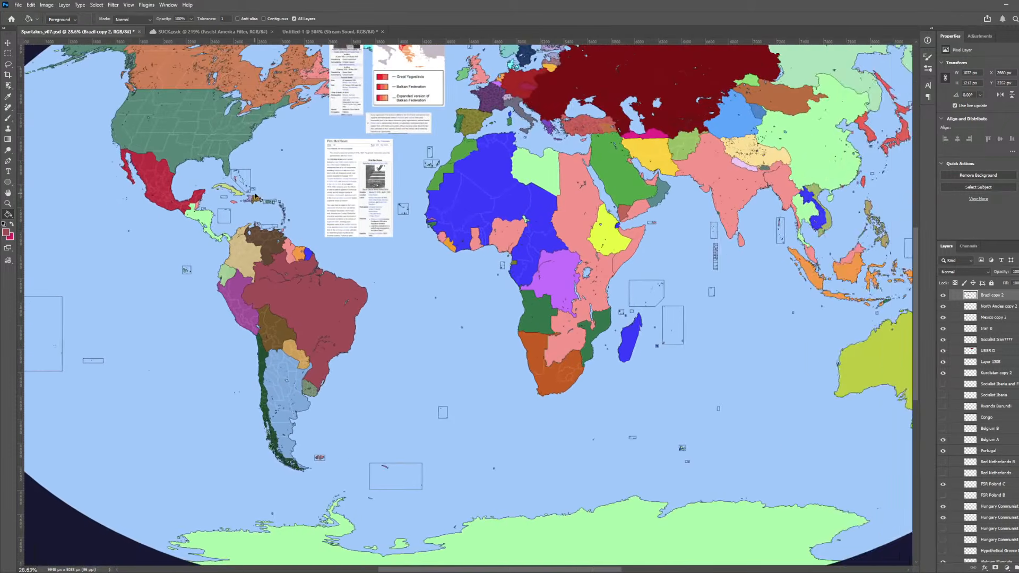
scroll(256, 197, up, 5)
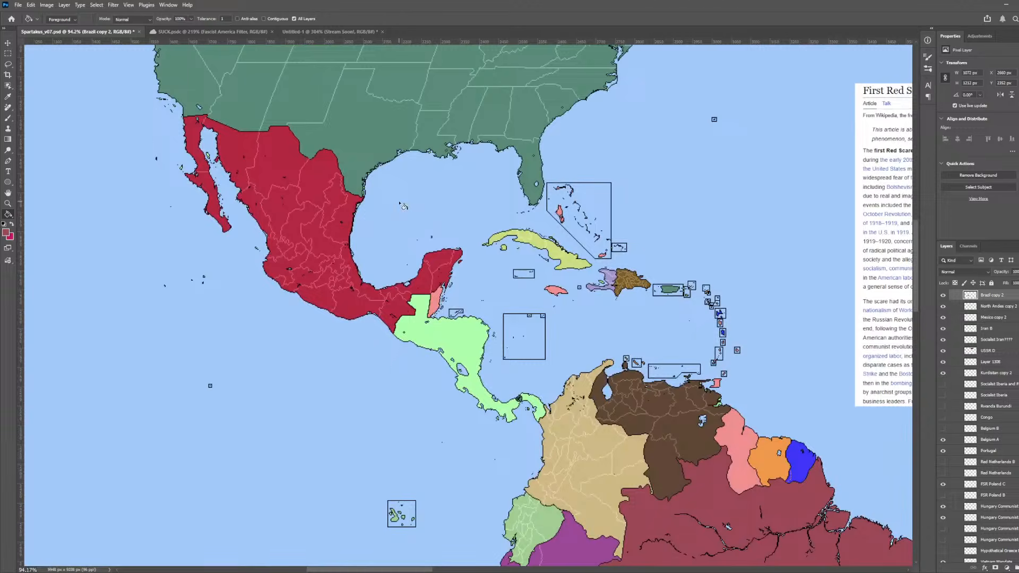
scroll(443, 336, down, 3)
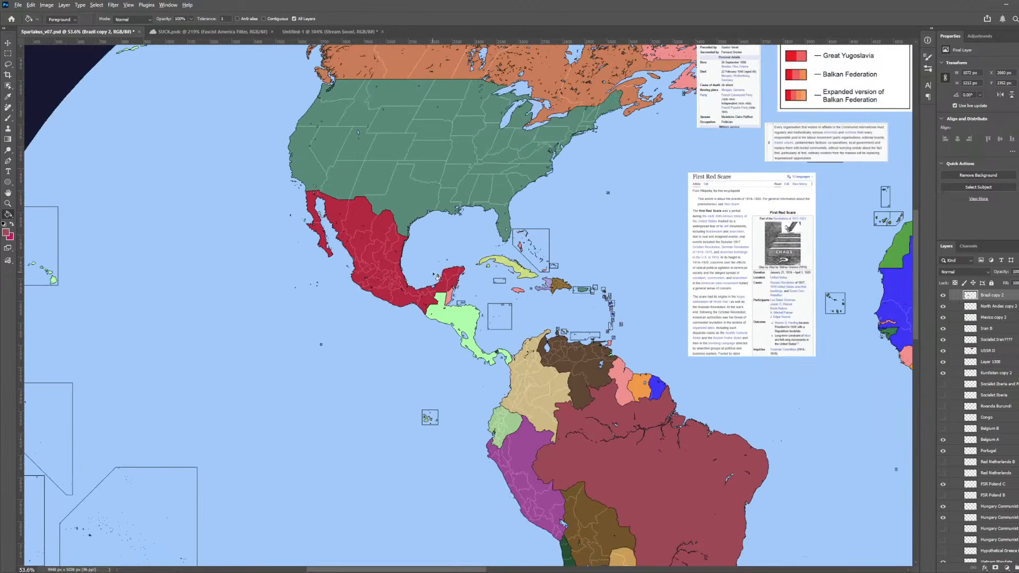
scroll(443, 335, down, 3)
scroll(443, 335, up, 5)
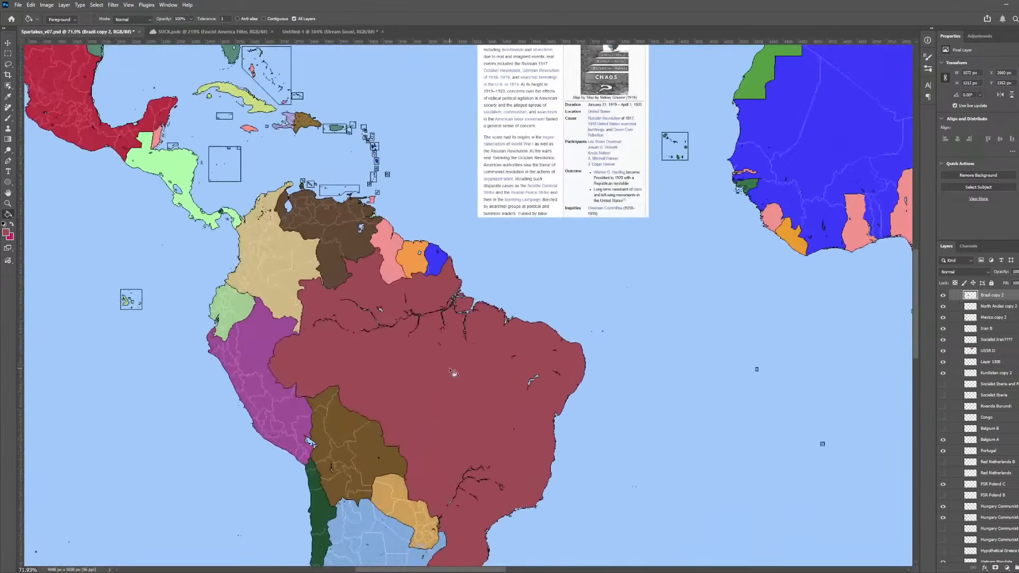
- Undo the dark red fill on the copied Brazil layer
key(v)
key(ctrl+z)
key(ctrl+z)
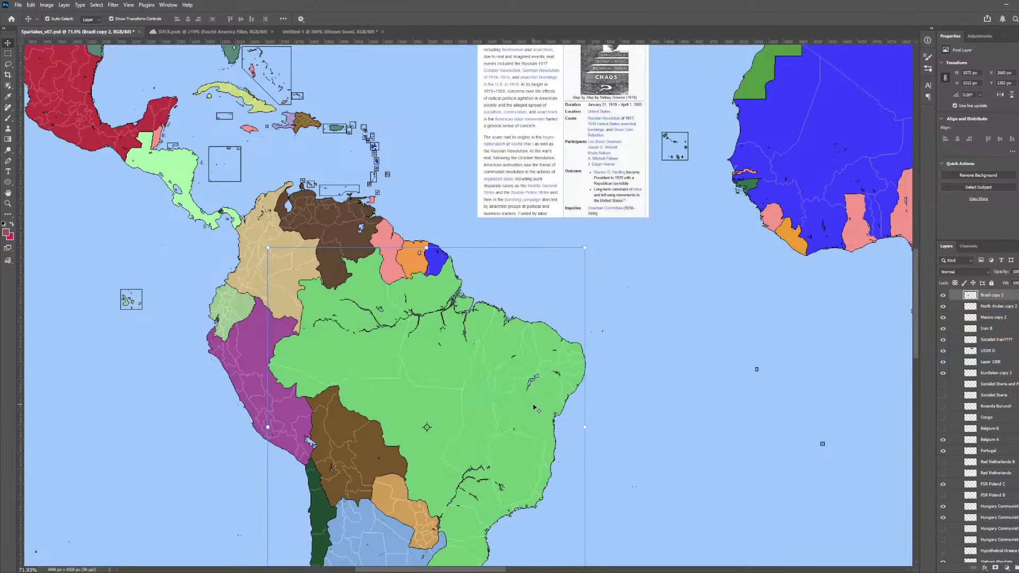
- Briefly hide the copied Brazil layer to select the Communist Brazil layer, and view that layer in isolation
click(943, 296)
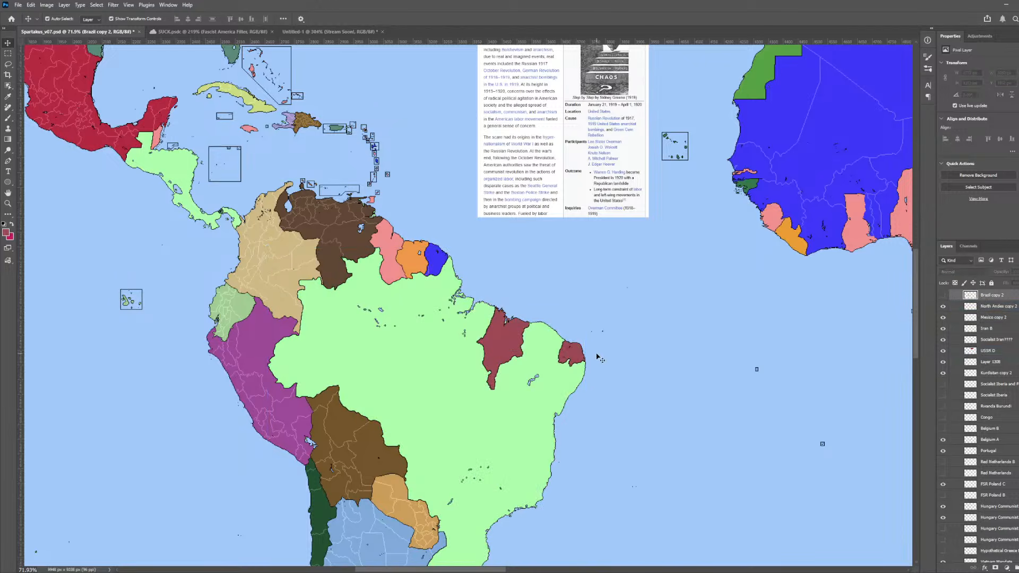
click(572, 353)
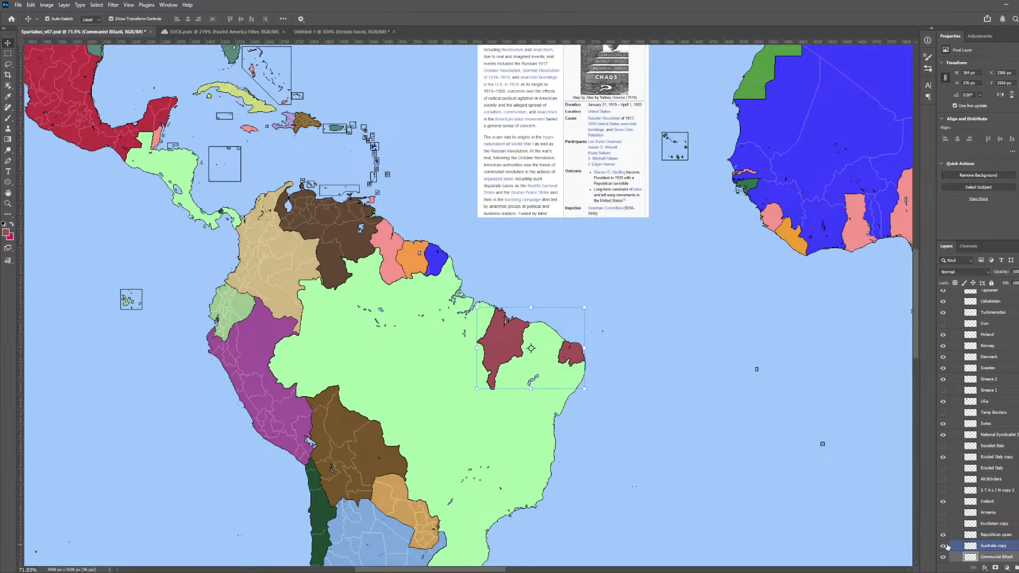
key(ctrl+z)
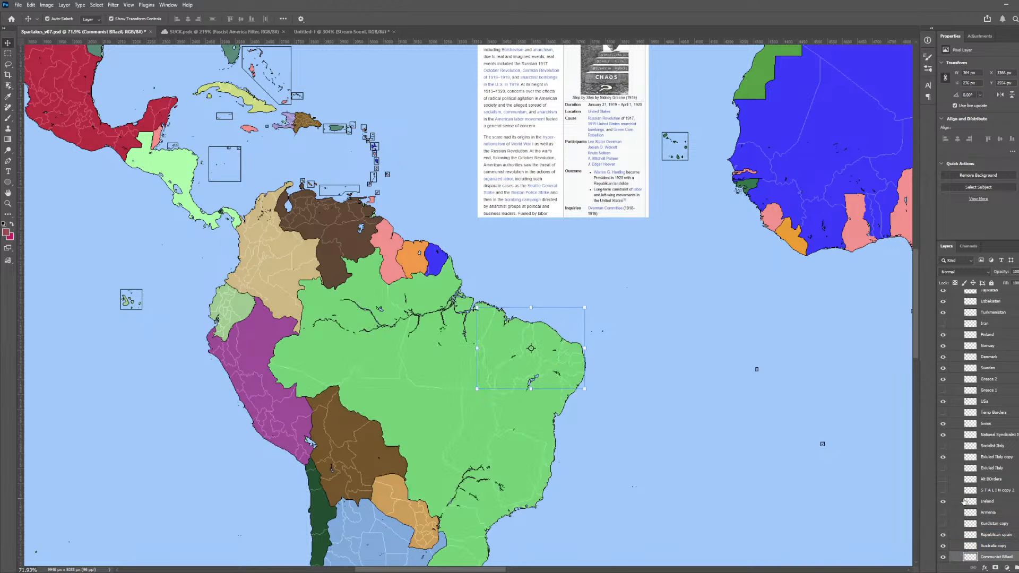
alt+click(943, 557)
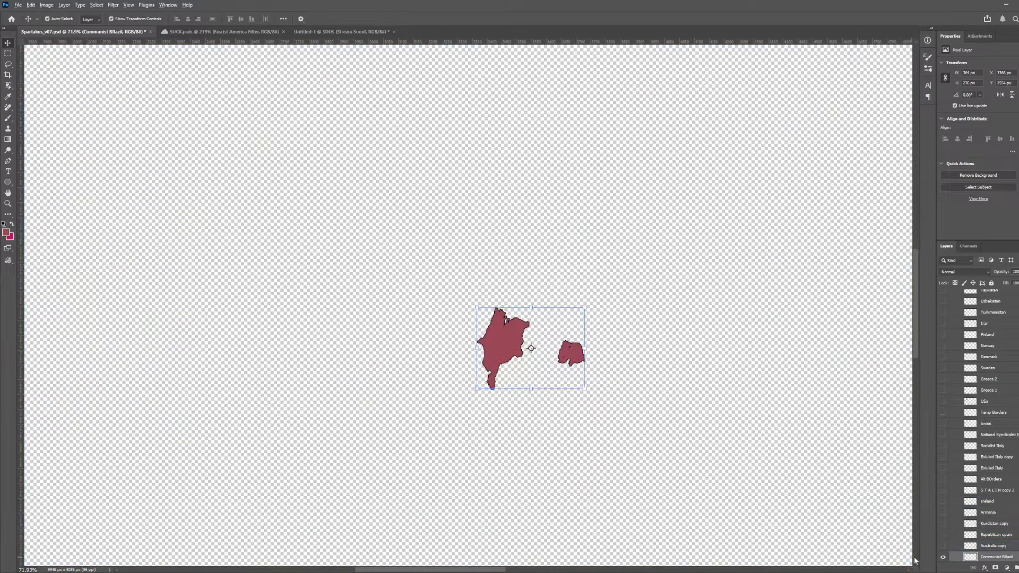
alt+click(943, 557)
- Fill the whole of Brazil with dark red on the Communist Brazil layer and check that layer in isolation
key(g)
scroll(443, 374, up, 6)
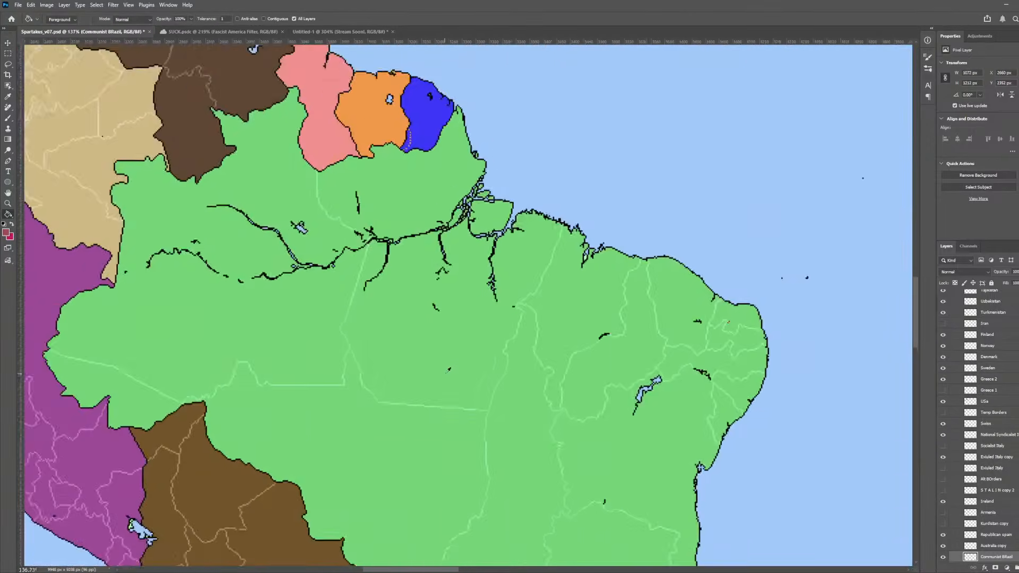
scroll(425, 422, down, 4)
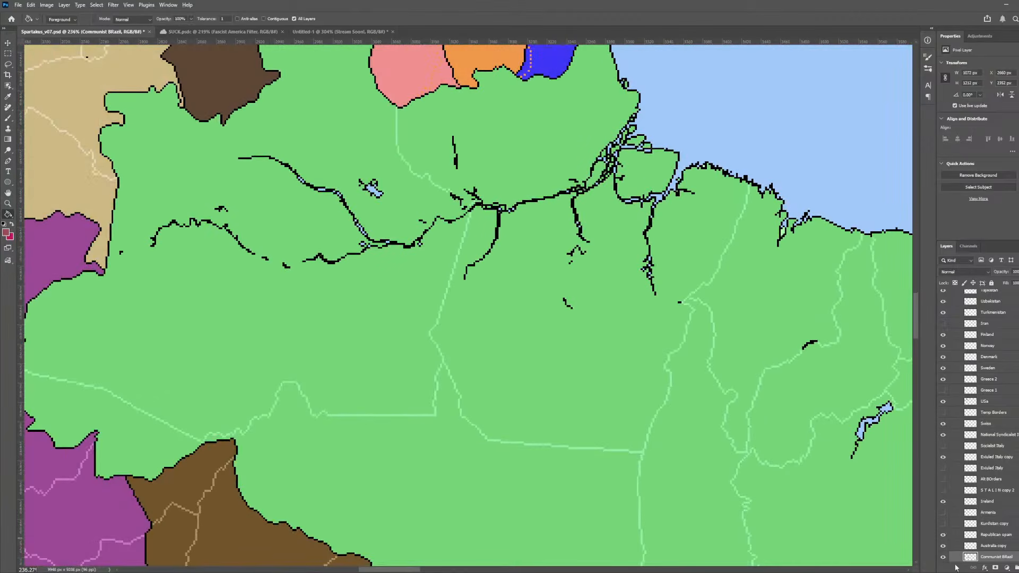
alt+click(943, 557)
alt+click(943, 557)
scroll(563, 379, down, 6)
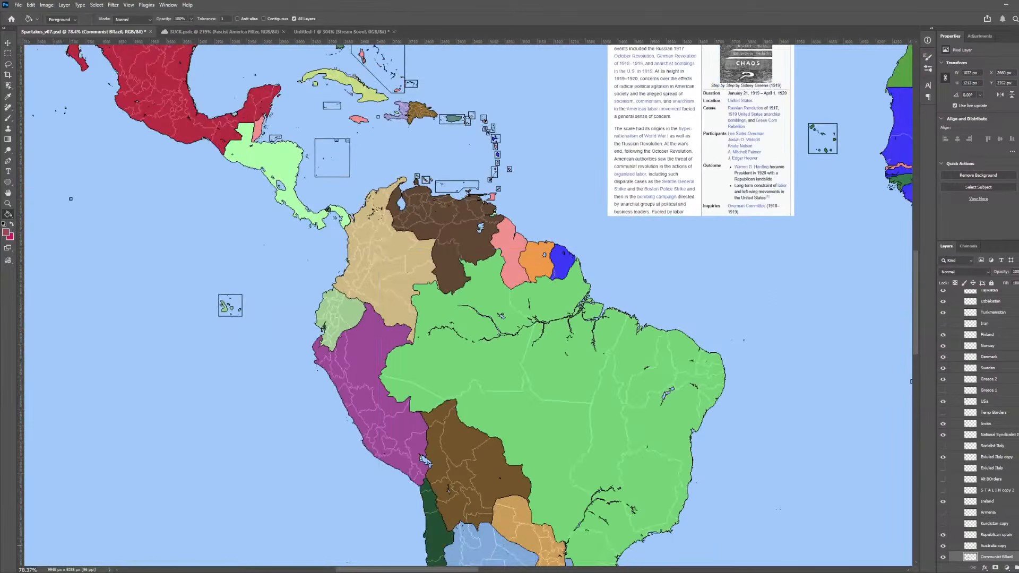
- Move the Communist Brazil layer to the top of the Spartakus group and hide it
key(v)
scroll(995, 260, up, 6)
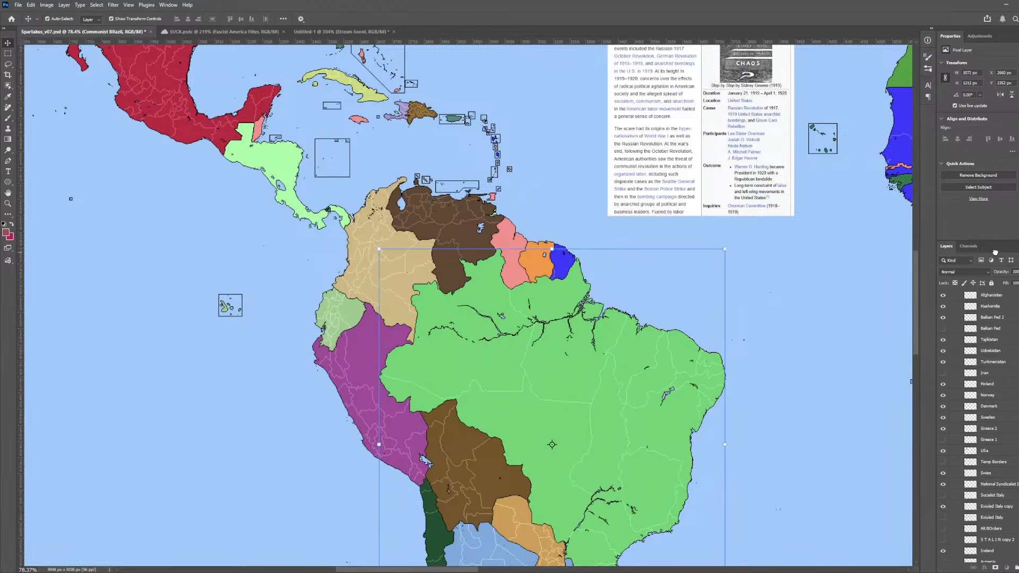
scroll(1000, 371, up, 8)
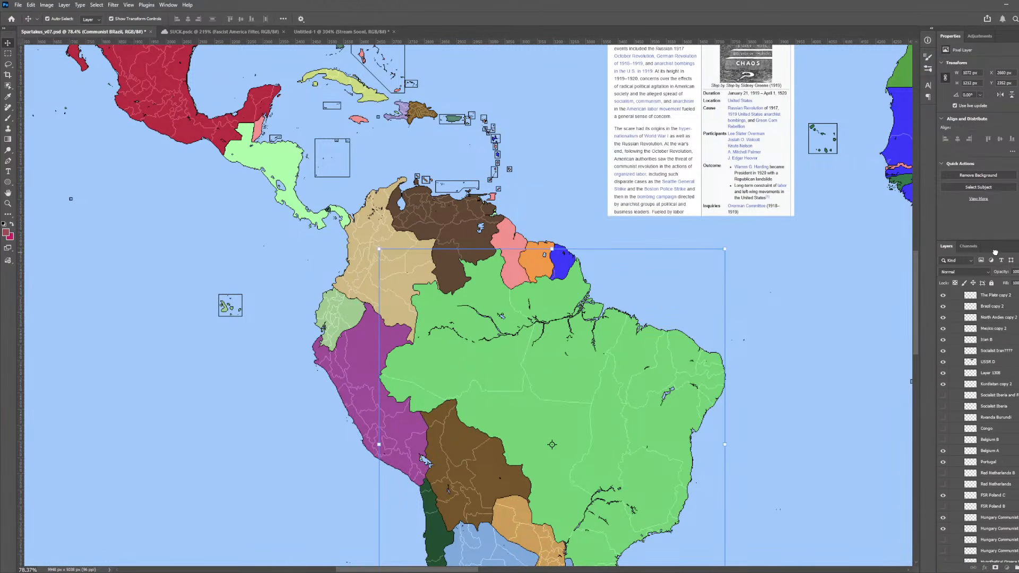
drag(1004, 394, 1004, 393)
scroll(624, 388, down, 4)
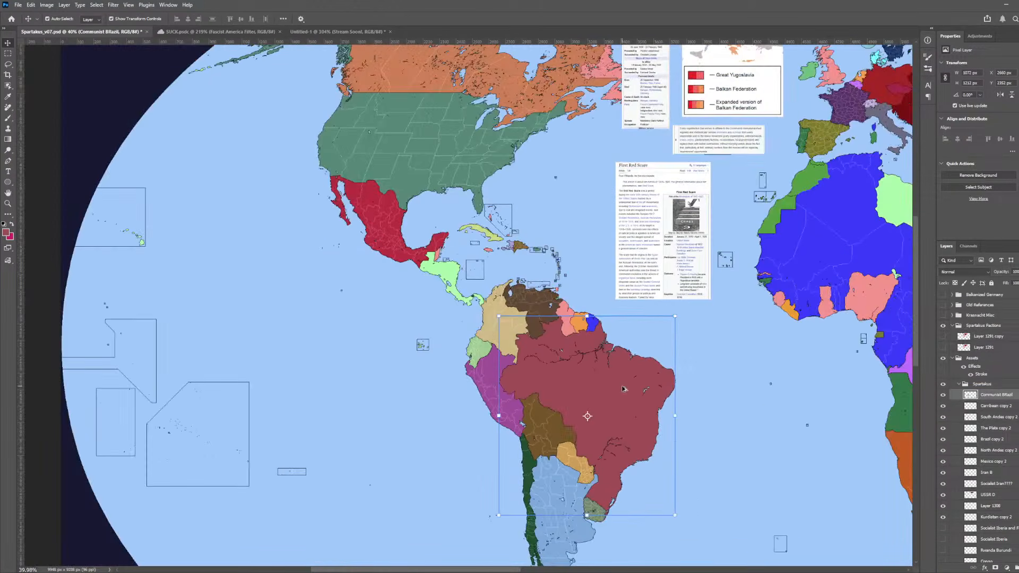
click(944, 395)
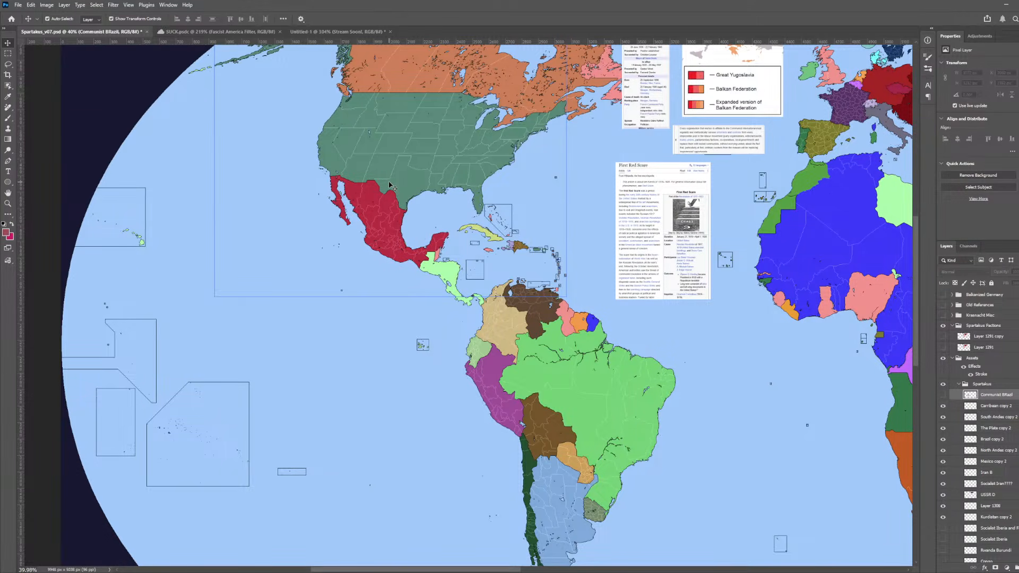
scroll(277, 239, up, 1)
scroll(287, 255, right, 5)
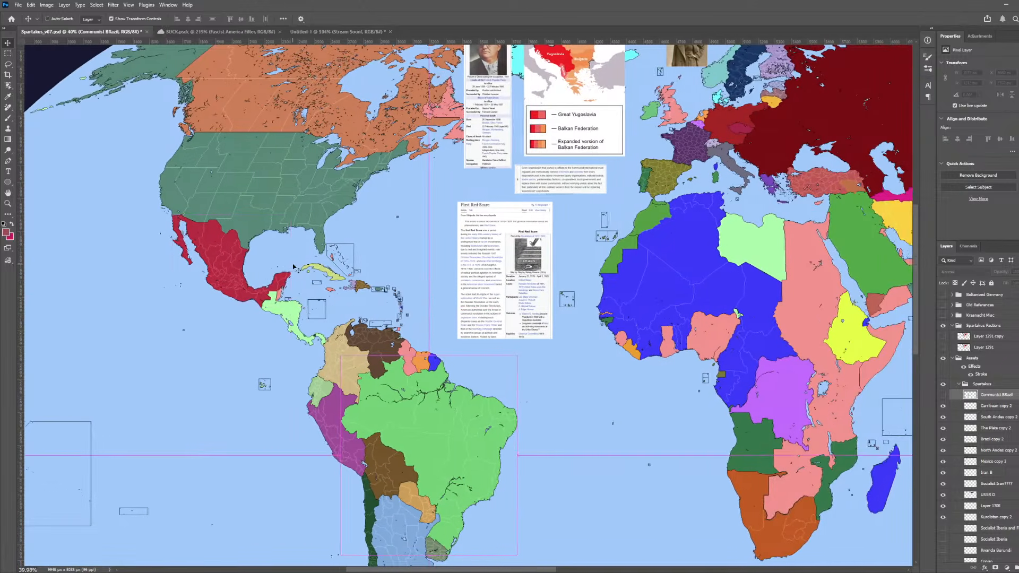
scroll(293, 266, right, 1)
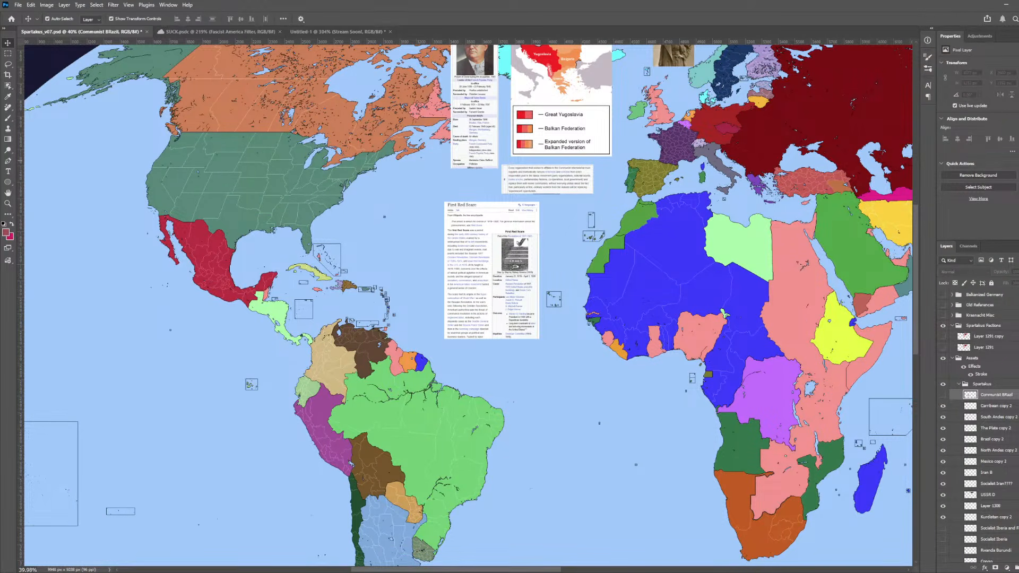
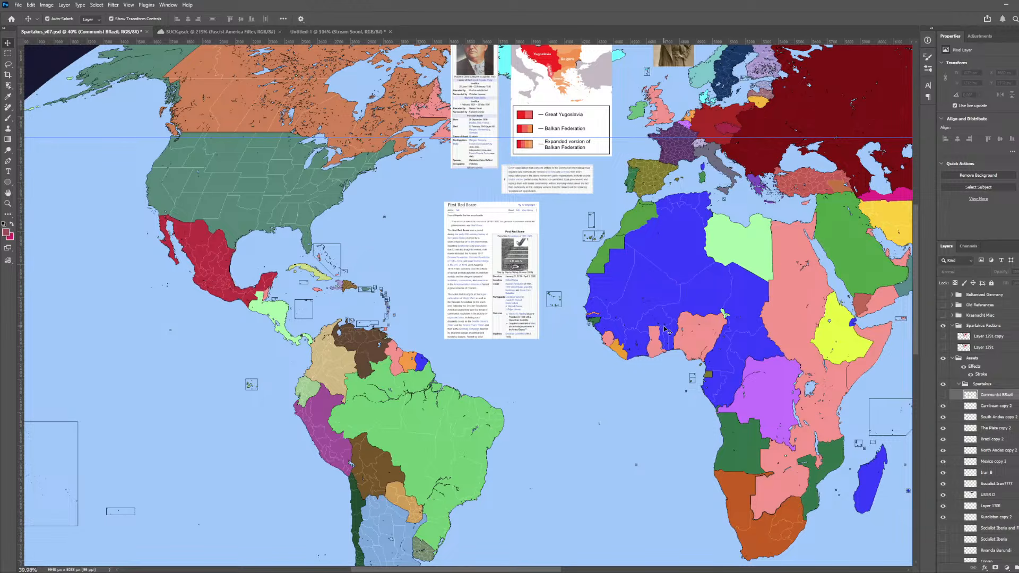
- Sample black from Paraguay's northern border and make The Plate copy 2 layer active
scroll(438, 440, up, 5)
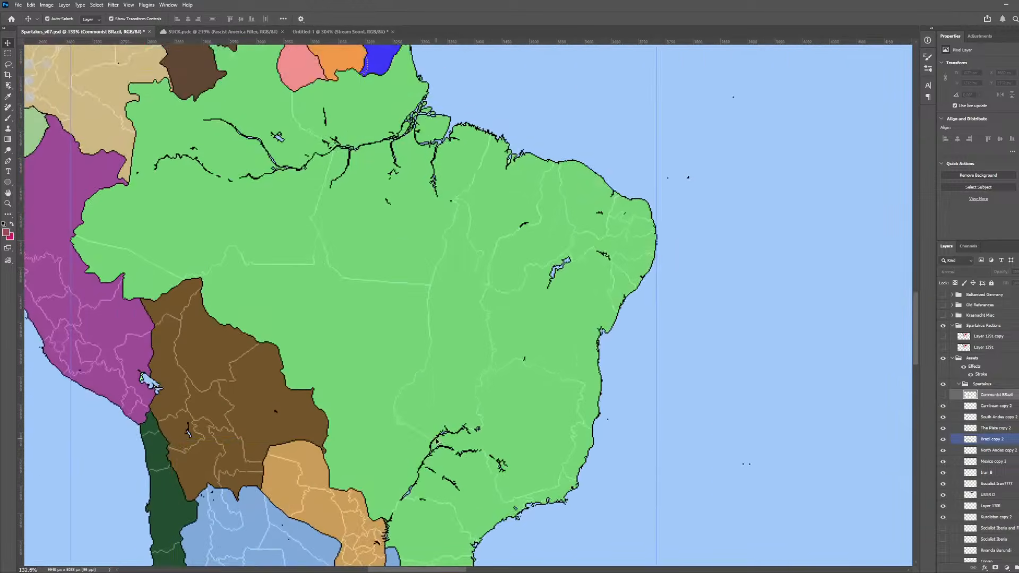
scroll(319, 451, down, 1)
scroll(318, 435, up, 5)
key(o)
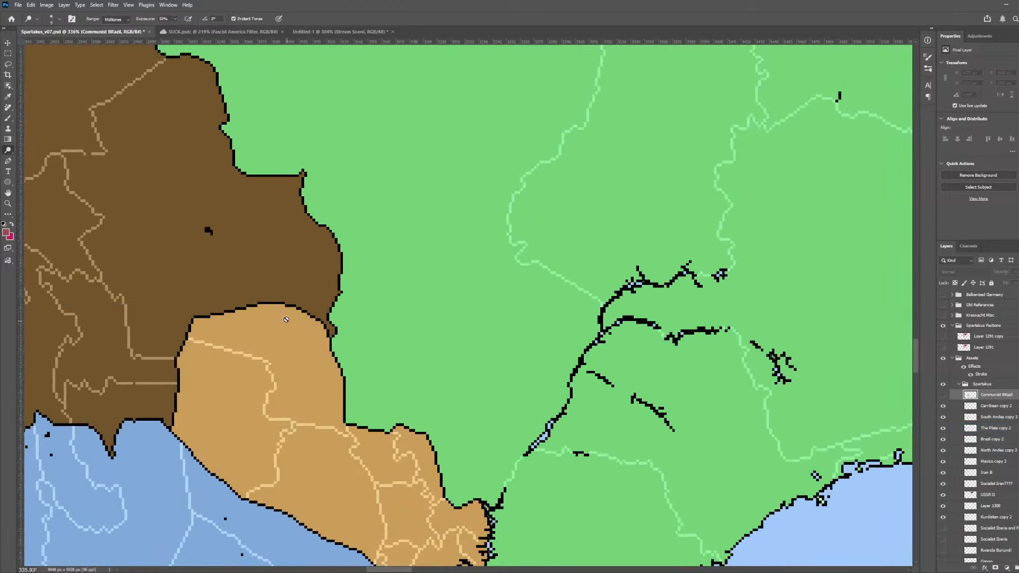
key(i)
click(275, 300)
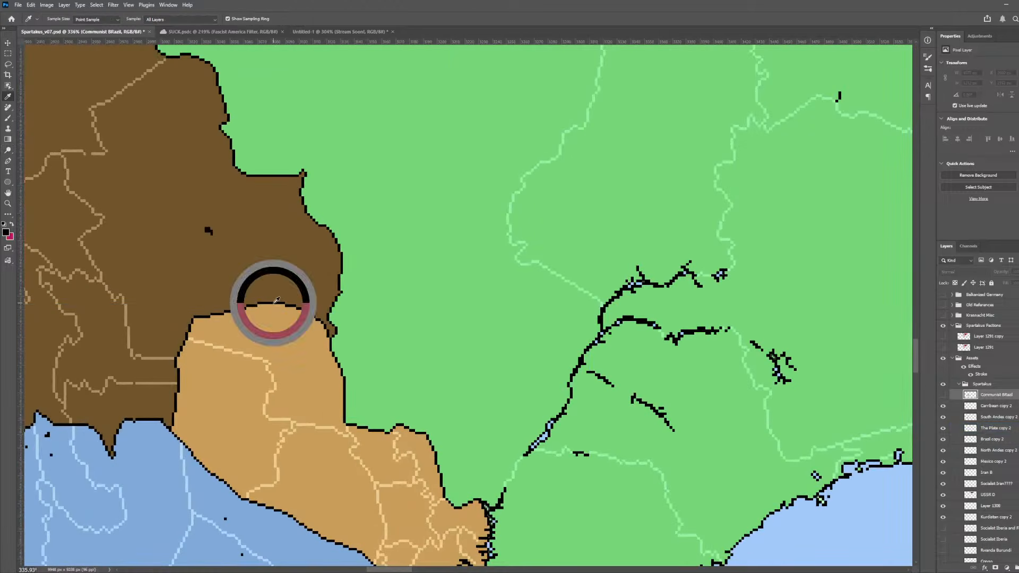
ctrl+click(300, 364)
scroll(375, 531, up, 5)
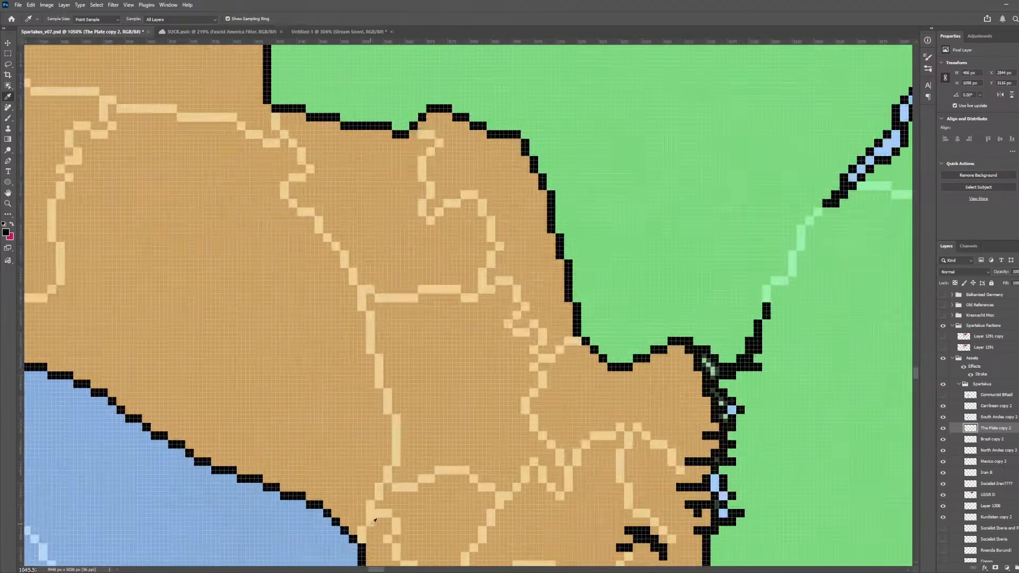
- Select the light tan province lines inside Paraguay on The Plate copy 2 layer by colour
key(b)
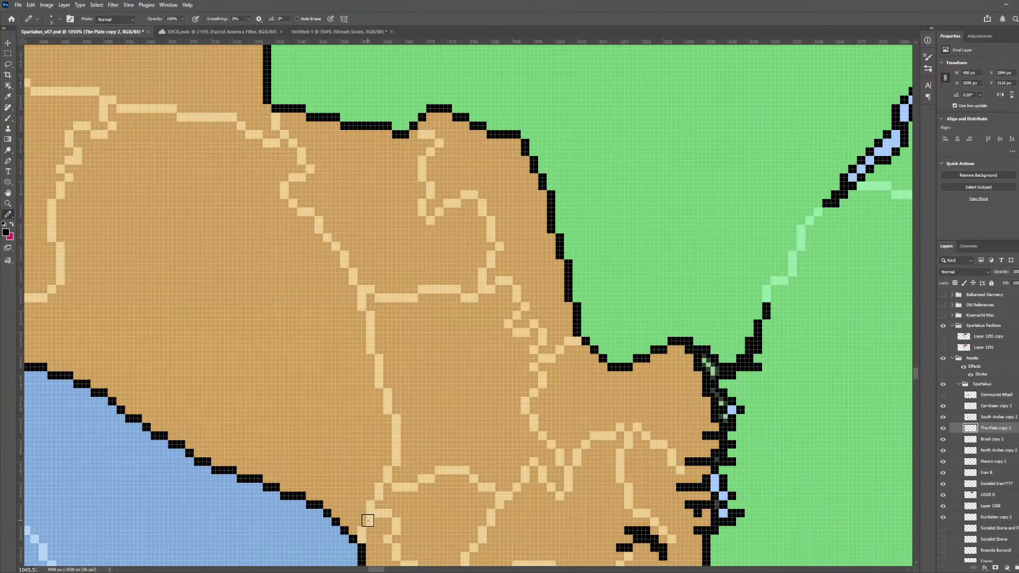
key(bracketleft)
key(w)
click(369, 521)
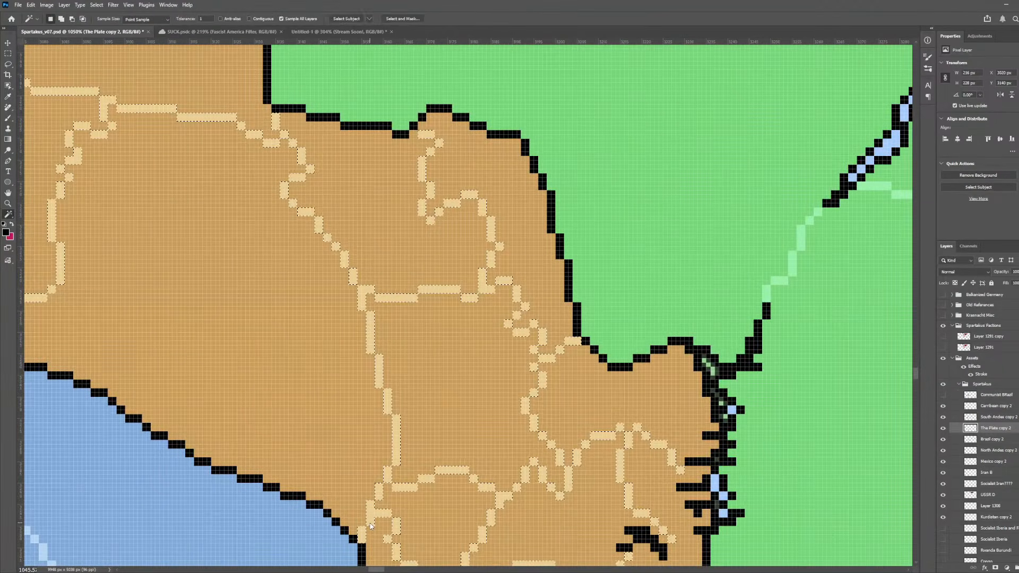
- Trace the central north–south province line through Paraguay in black within the selection, using an enlarged pencil and redoing the faulty stroke
key(b)
key(bracketleft)
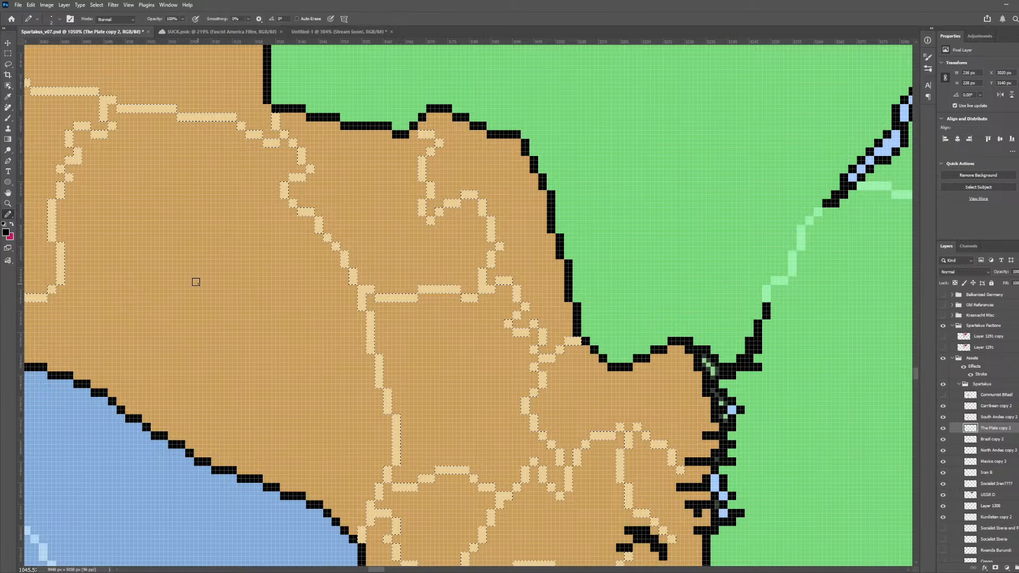
key(bracketright)
key(bracketright)
key(bracketright)
key(bracketright)
key(bracketright)
key(bracketright)
key(bracketright)
key(bracketright)
key(bracketright)
key(bracketright)
key(bracketright)
key(bracketright)
key(bracketright)
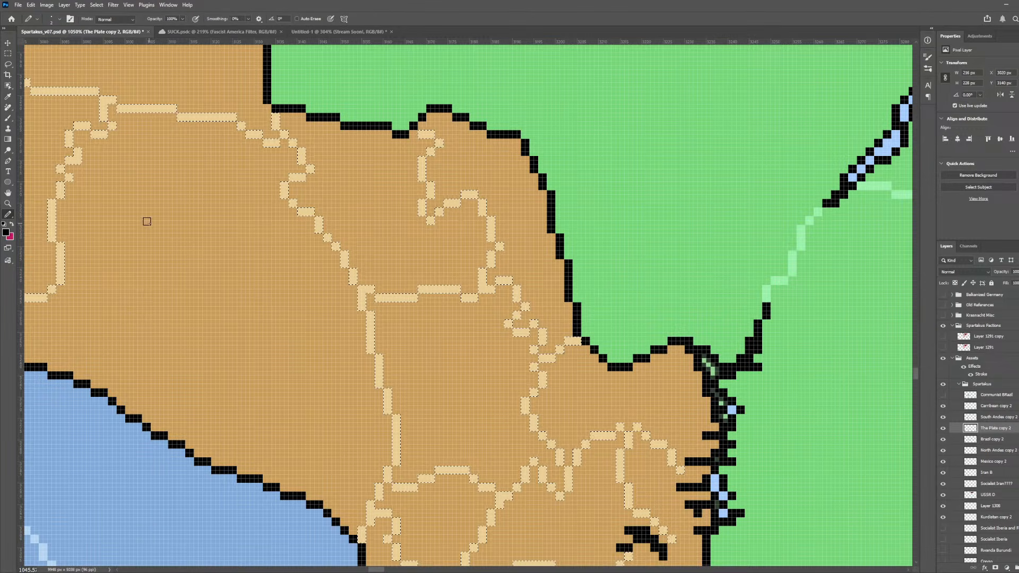
key(bracketleft)
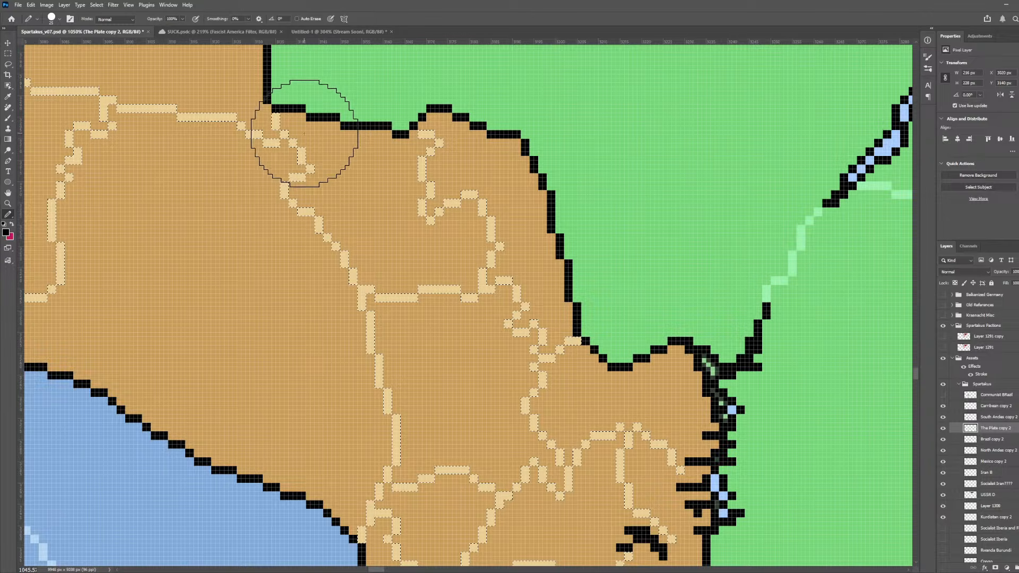
key(bracketleft)
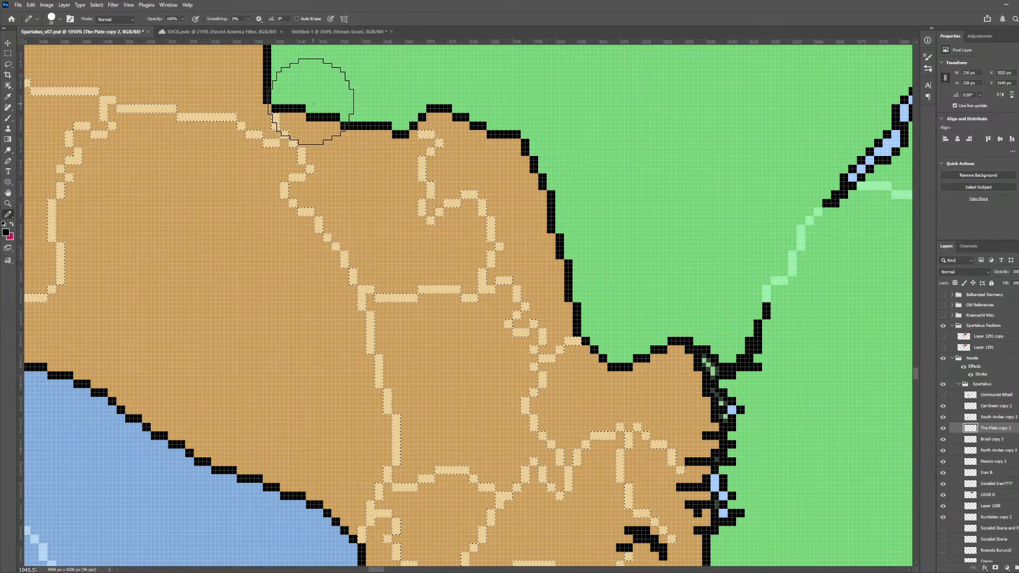
mouse_move(309, 104)
mouse_down()
mouse_move(329, 183)
mouse_move(306, 197)
mouse_move(333, 258)
mouse_move(328, 301)
mouse_up()
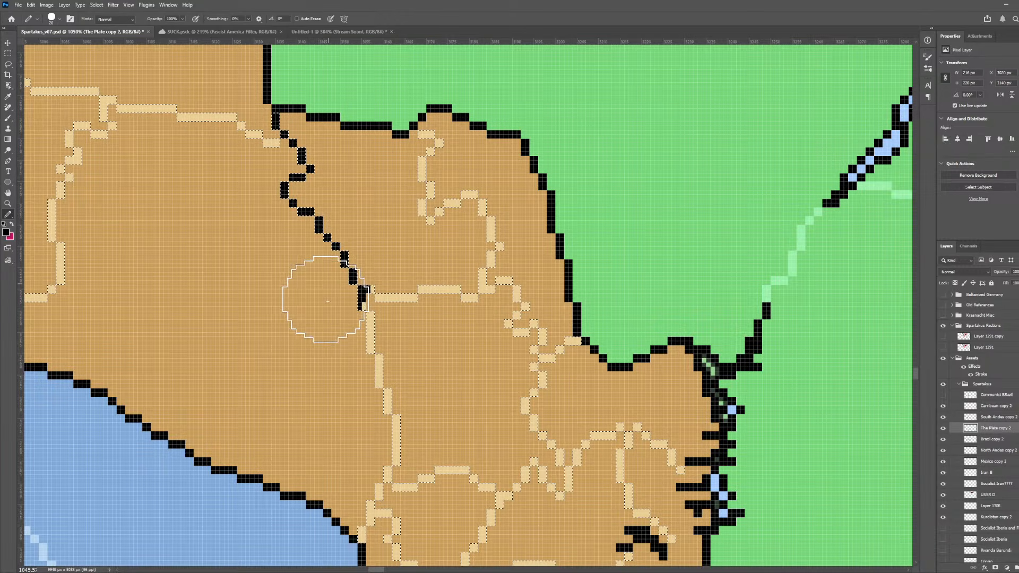
key(ctrl+z)
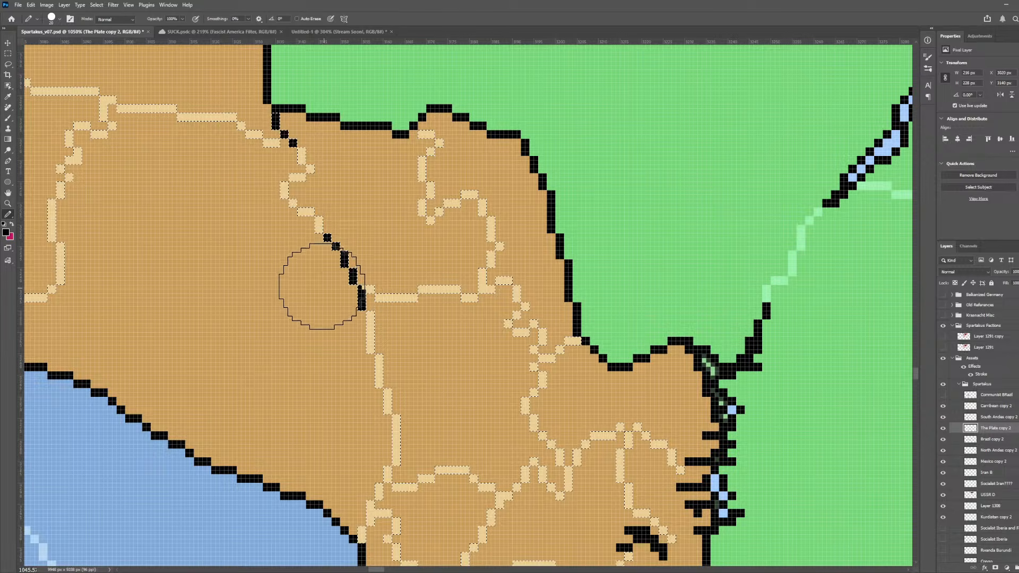
mouse_move(320, 285)
mouse_down()
mouse_move(299, 211)
mouse_move(324, 181)
mouse_move(357, 393)
mouse_move(354, 447)
mouse_move(364, 429)
mouse_move(352, 455)
mouse_up()
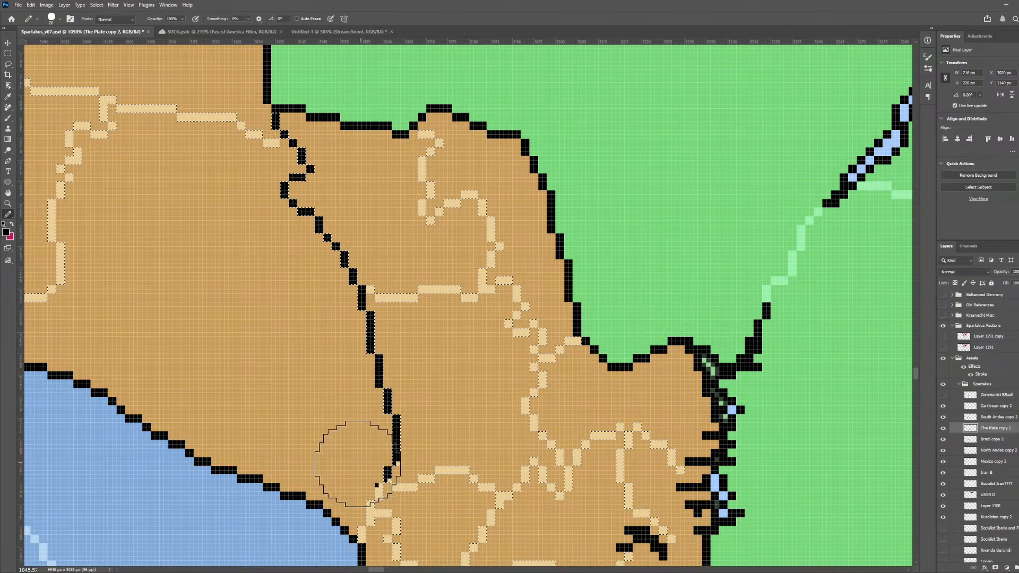
- Join the black dividing line to Paraguay's southern border with a smaller pencil, and clear the selection
key(bracketleft)
key(bracketleft)
key(bracketleft)
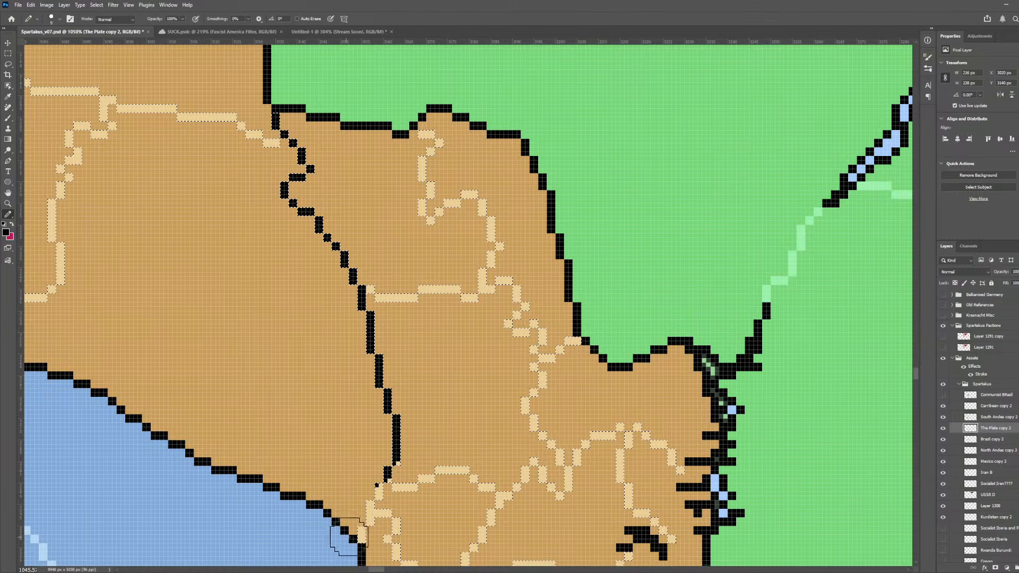
click(349, 537)
mouse_move(360, 520)
mouse_down()
mouse_move(353, 500)
mouse_move(384, 460)
mouse_up()
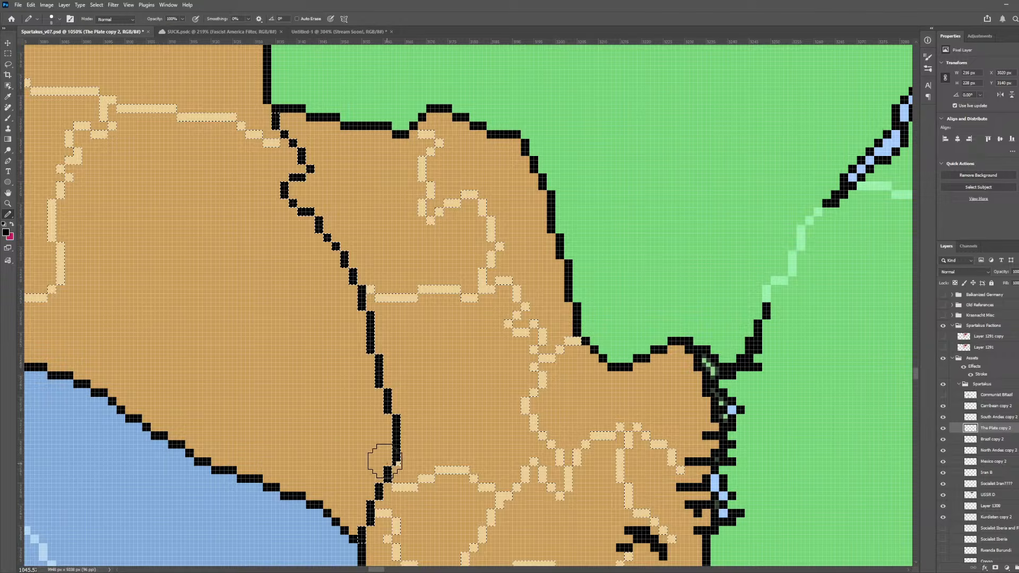
key(ctrl+d)
key(w)
scroll(275, 426, down, 3)
scroll(275, 426, down, 8)
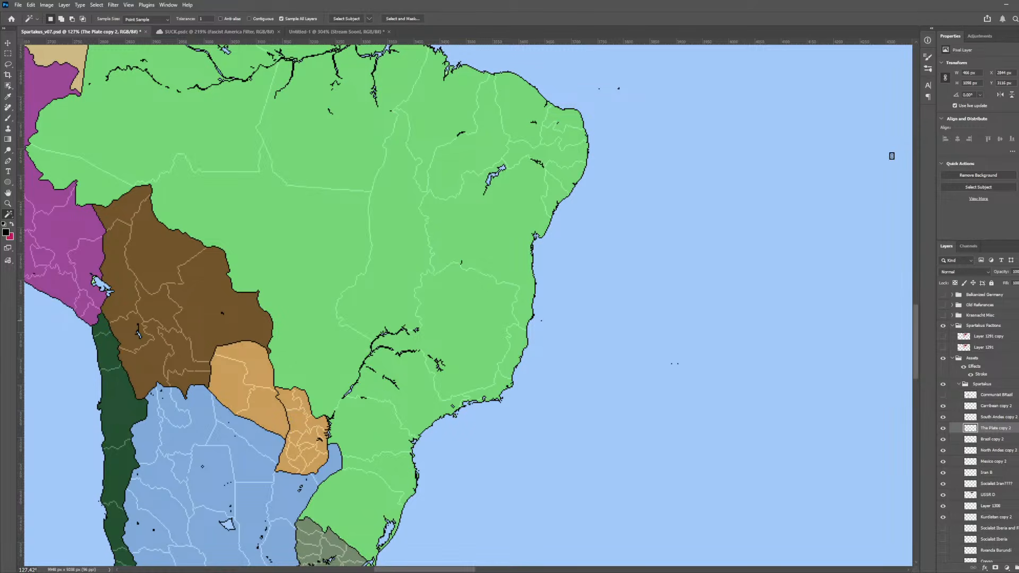
scroll(266, 320, down, 8)
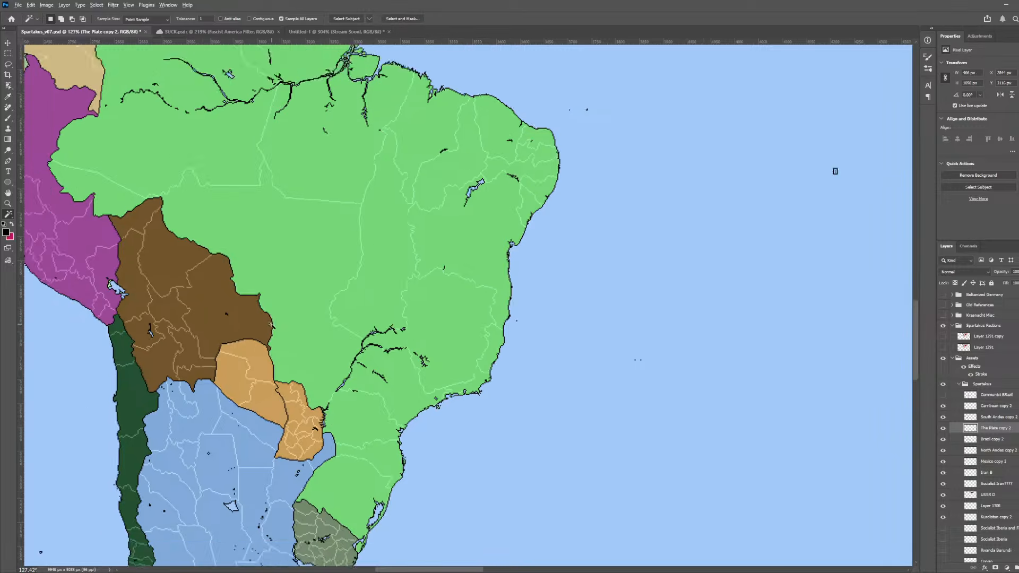
scroll(214, 302, up, 2)
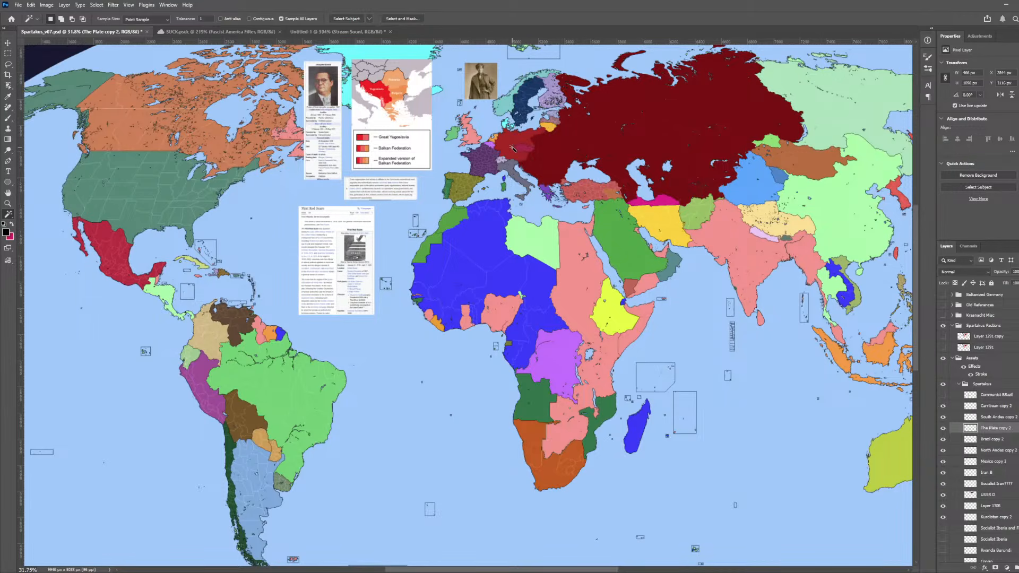
- Sample the USSR's dark red near the Caucasus as the foreground colour
key(v)
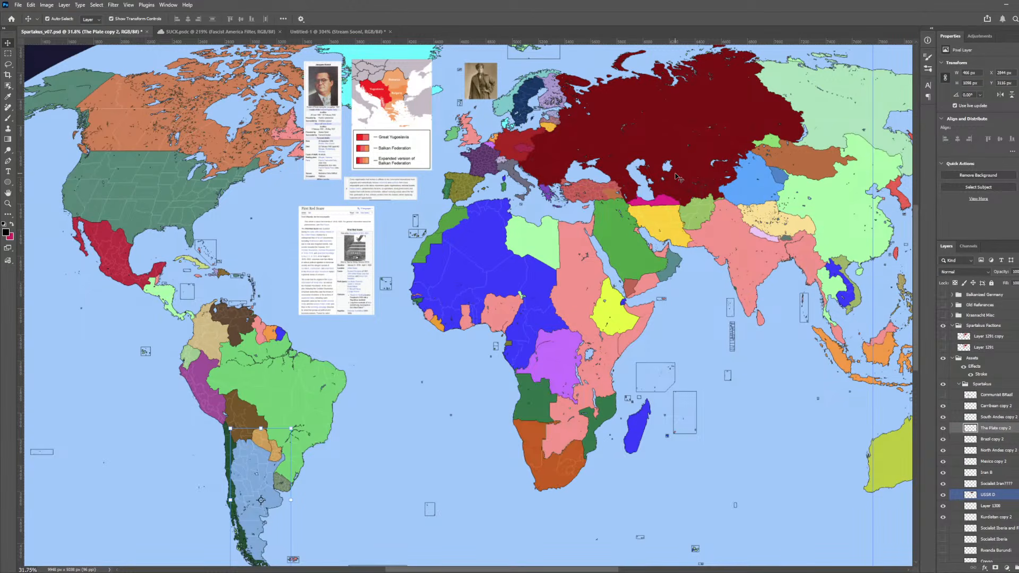
scroll(678, 177, up, 10)
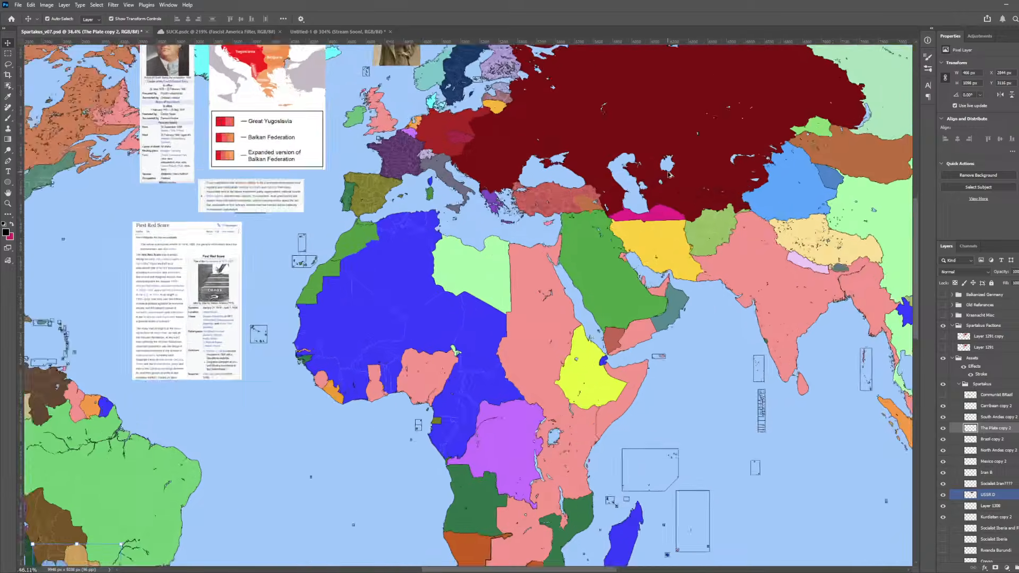
scroll(561, 221, up, 3)
key(i)
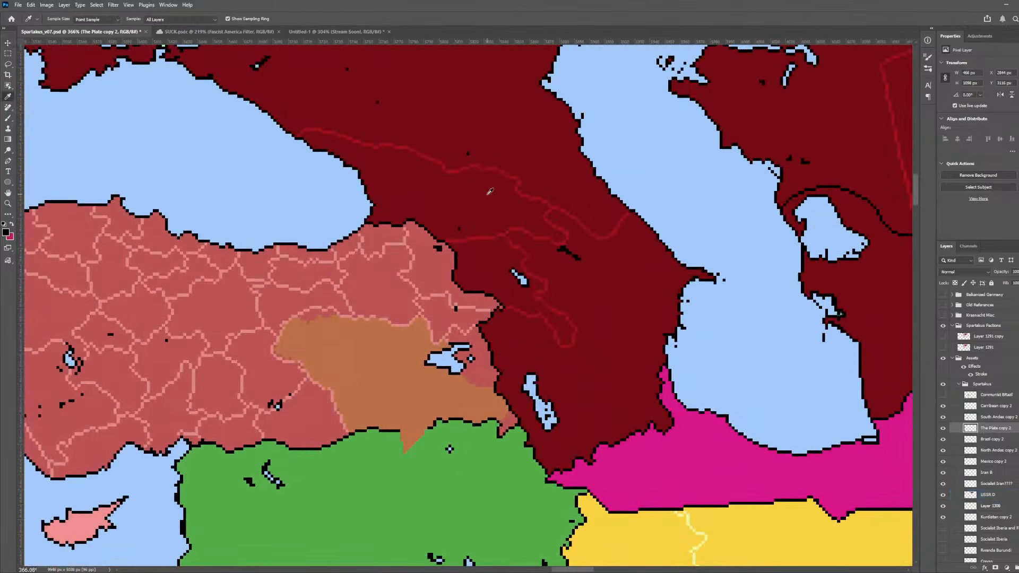
click(486, 193)
scroll(494, 215, up, 1)
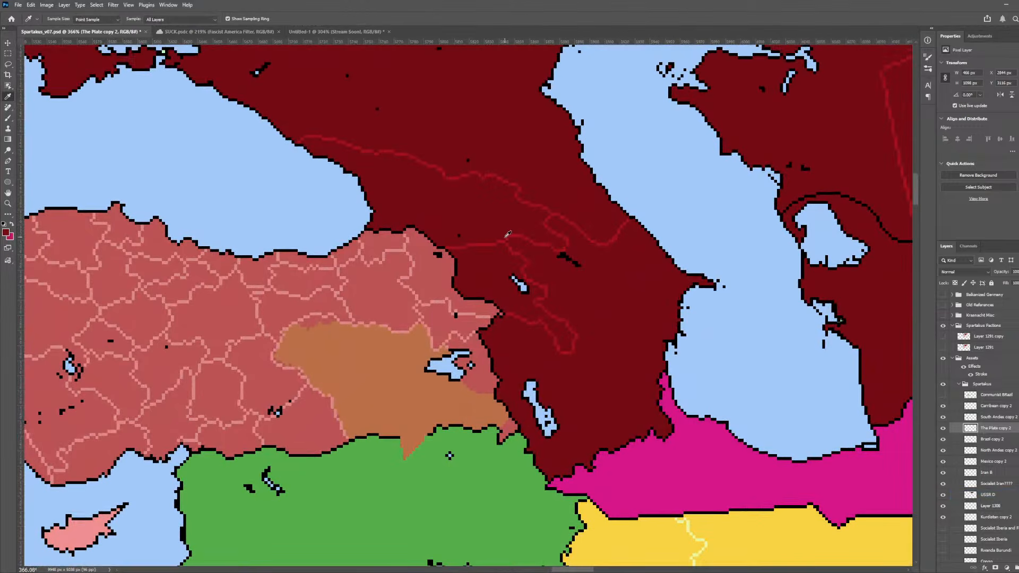
scroll(597, 316, up, 1)
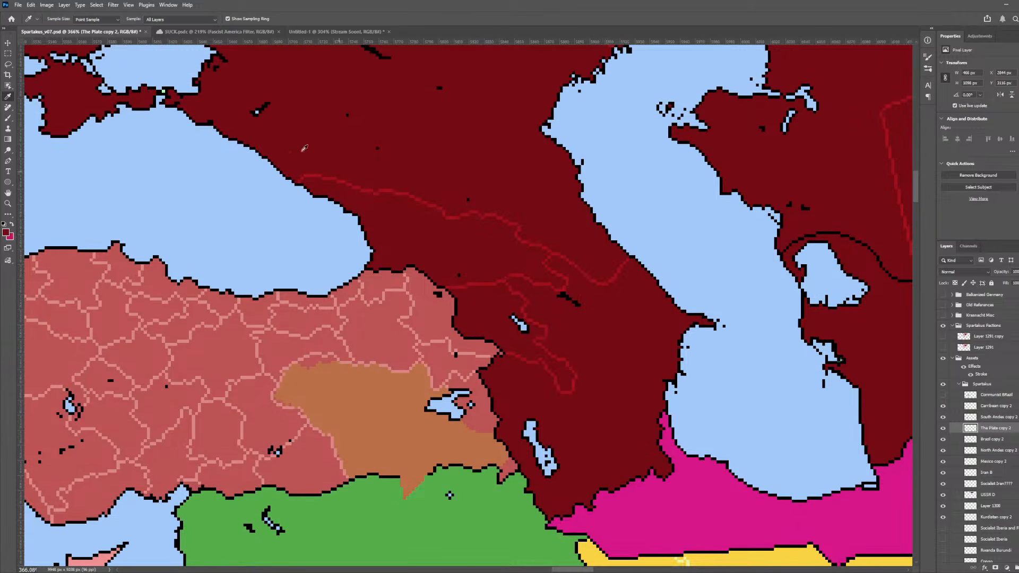
scroll(422, 314, down, 8)
scroll(361, 290, up, 9)
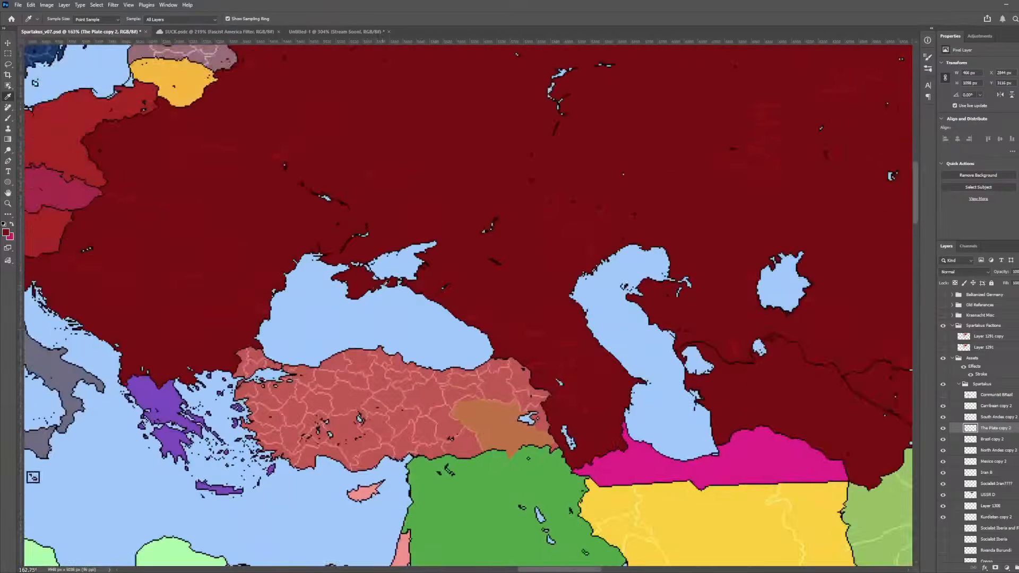
scroll(485, 295, down, 1)
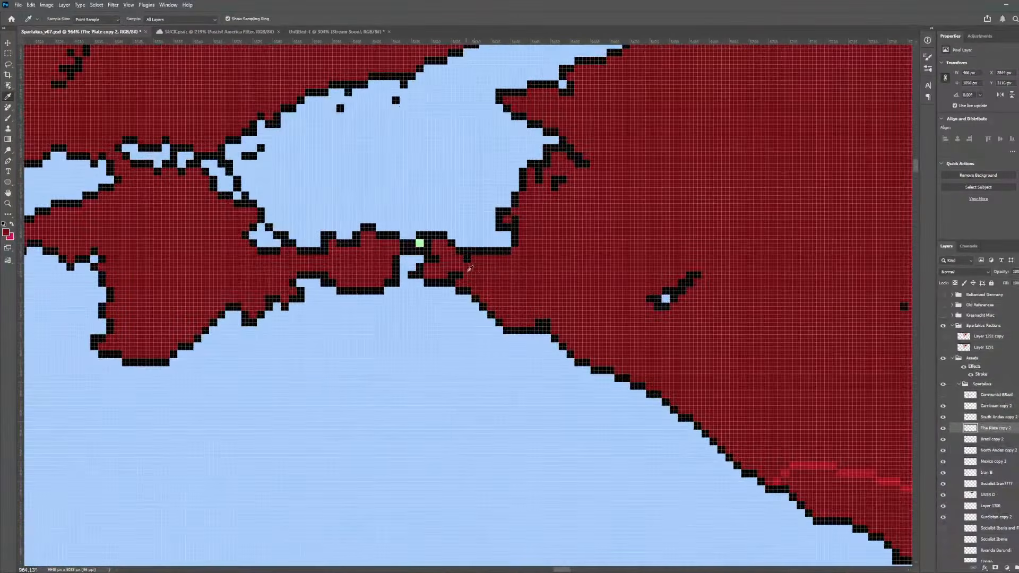
click(509, 269)
- Examine the world map across Europe and Asia, the Caribbean and South America
scroll(509, 269, down, 3)
scroll(522, 283, down, 3)
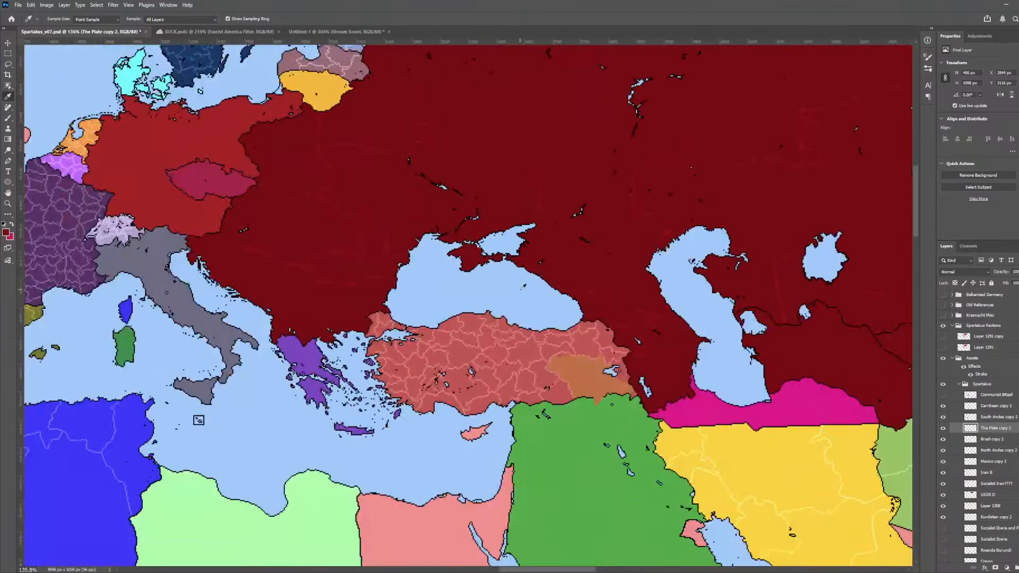
scroll(228, 224, down, 4)
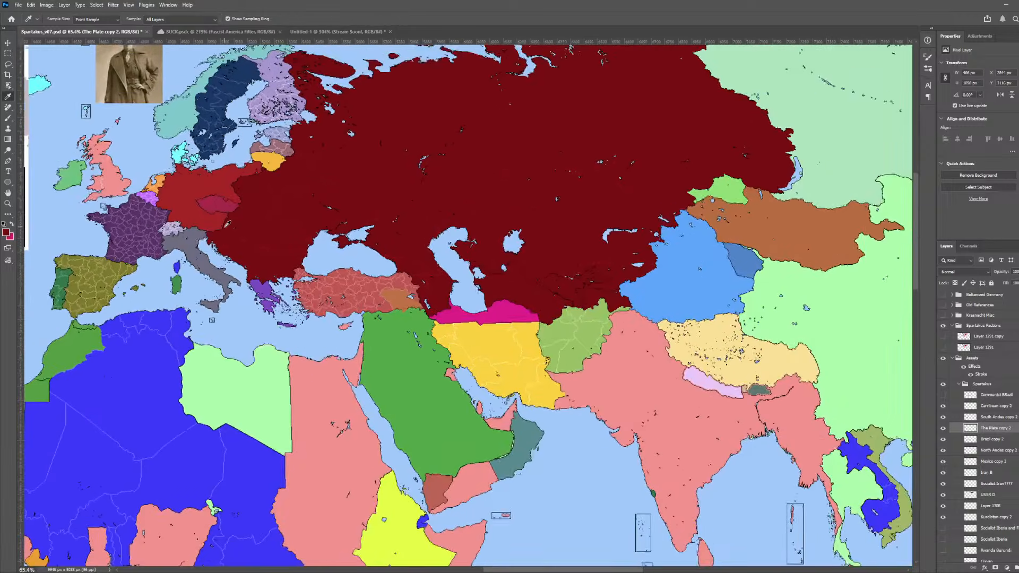
scroll(228, 224, up, 1)
scroll(228, 223, left, 2)
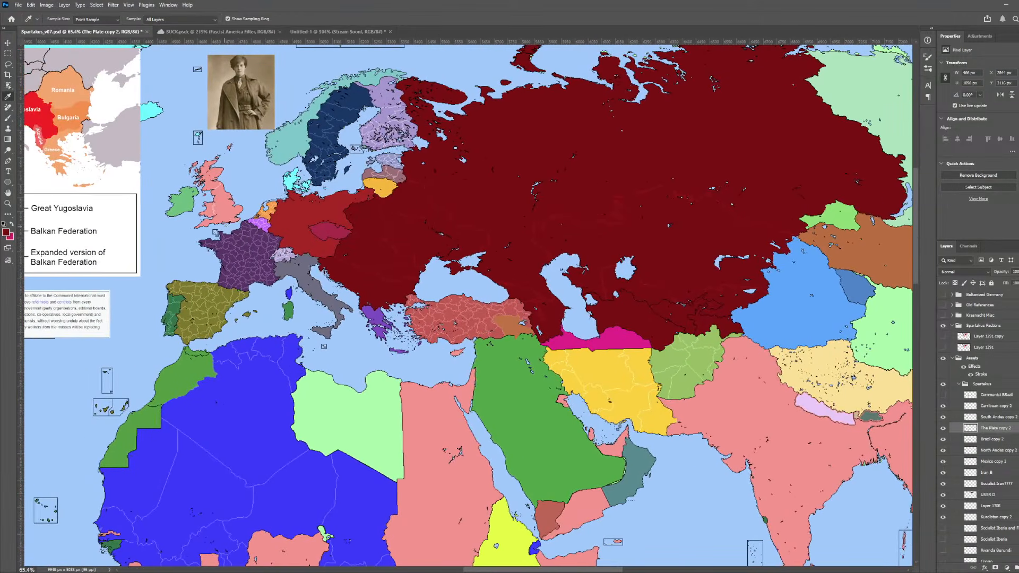
scroll(321, 273, down, 3)
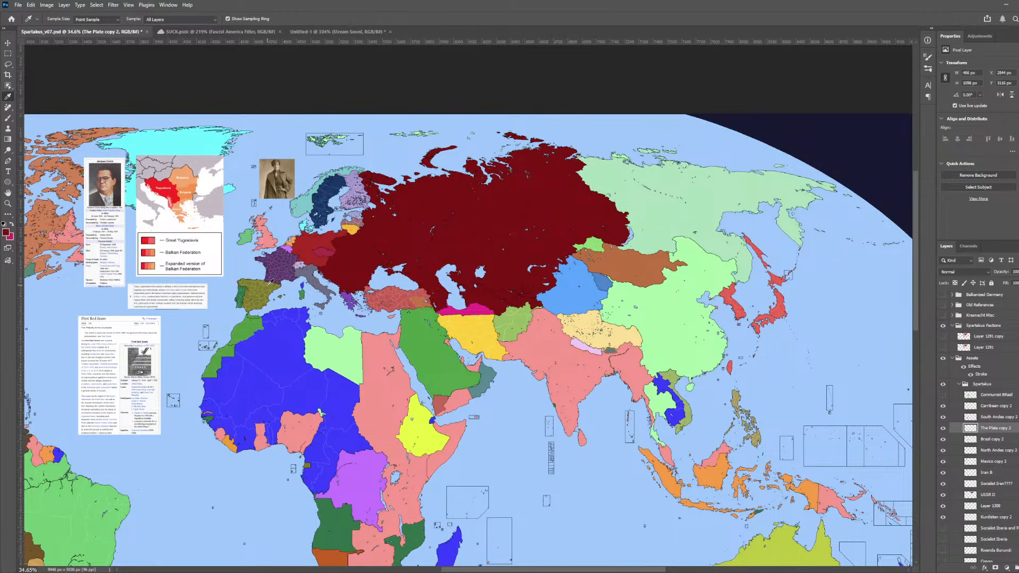
scroll(270, 282, down, 3)
scroll(240, 351, left, 1)
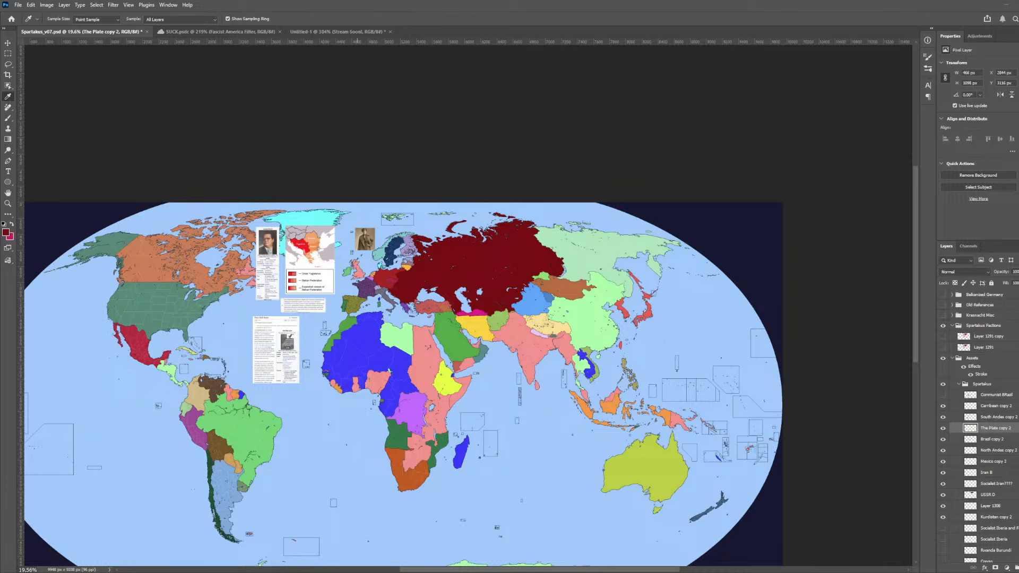
scroll(167, 380, up, 10)
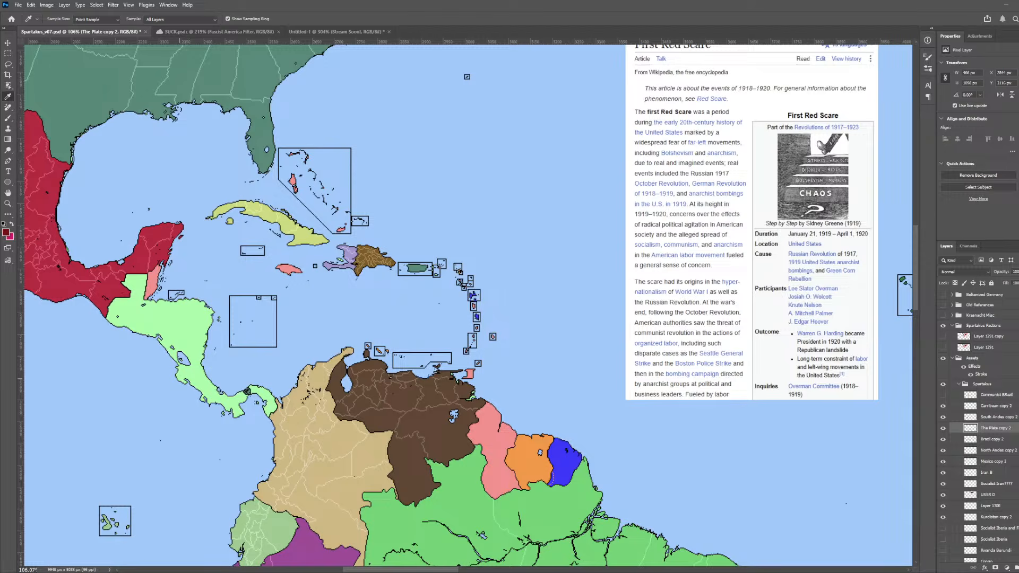
scroll(480, 319, down, 5)
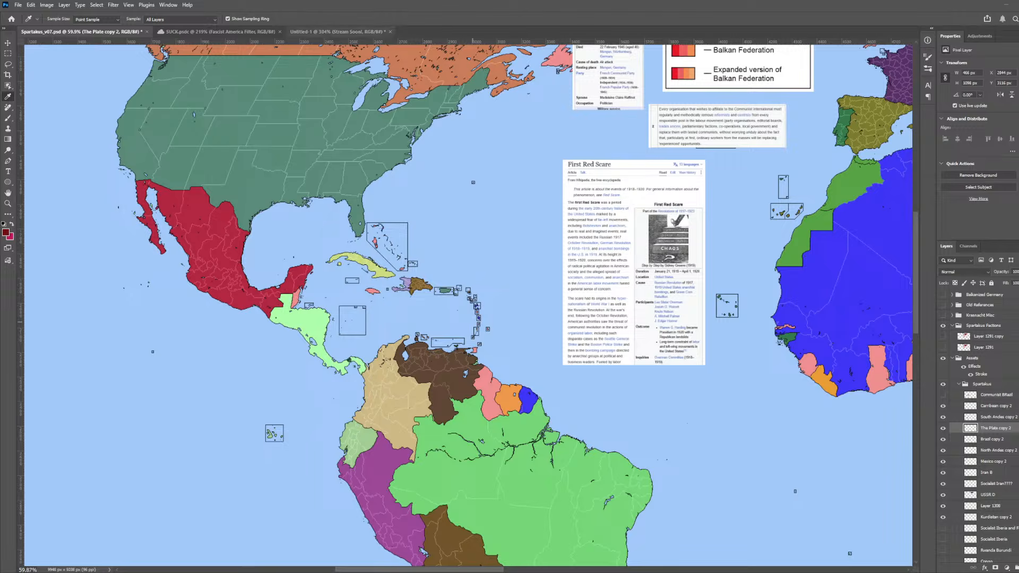
scroll(378, 240, down, 7)
scroll(376, 243, down, 2)
drag(376, 244, 278, 287)
scroll(304, 416, up, 8)
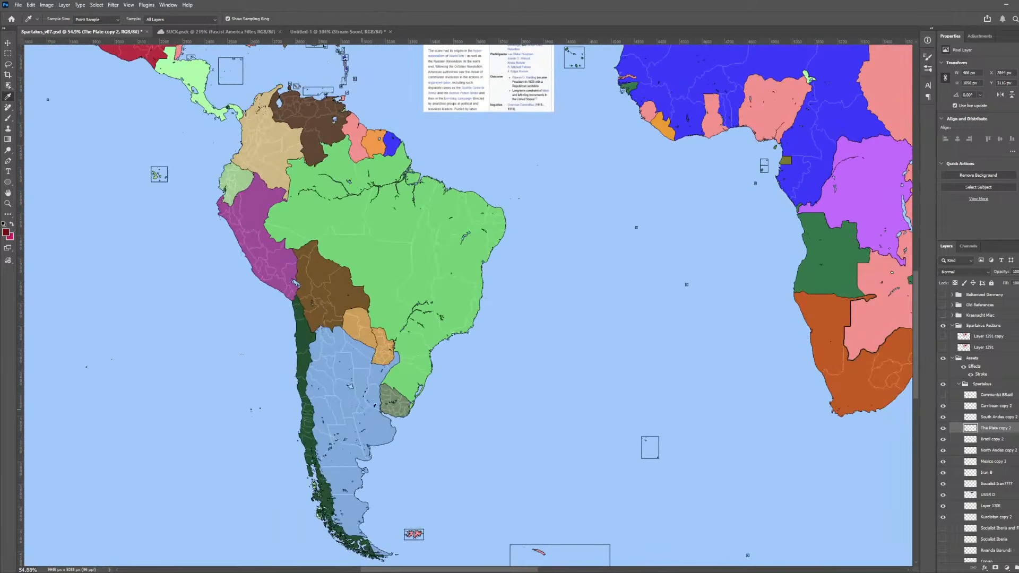
key(v)
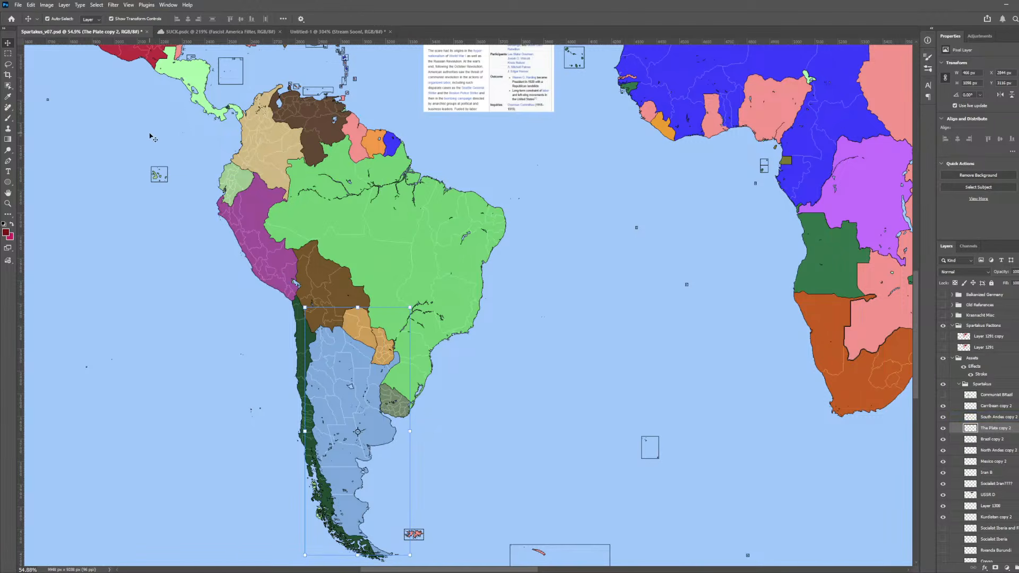
scroll(332, 297, down, 6)
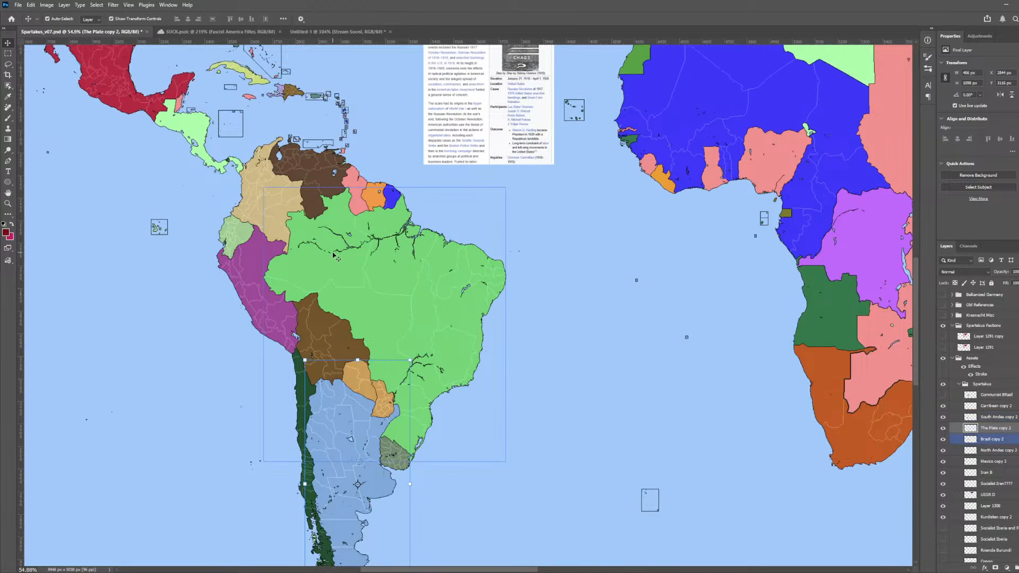
- Examine the map across North America, Europe, the Caribbean and northern South America
scroll(321, 258, up, 7)
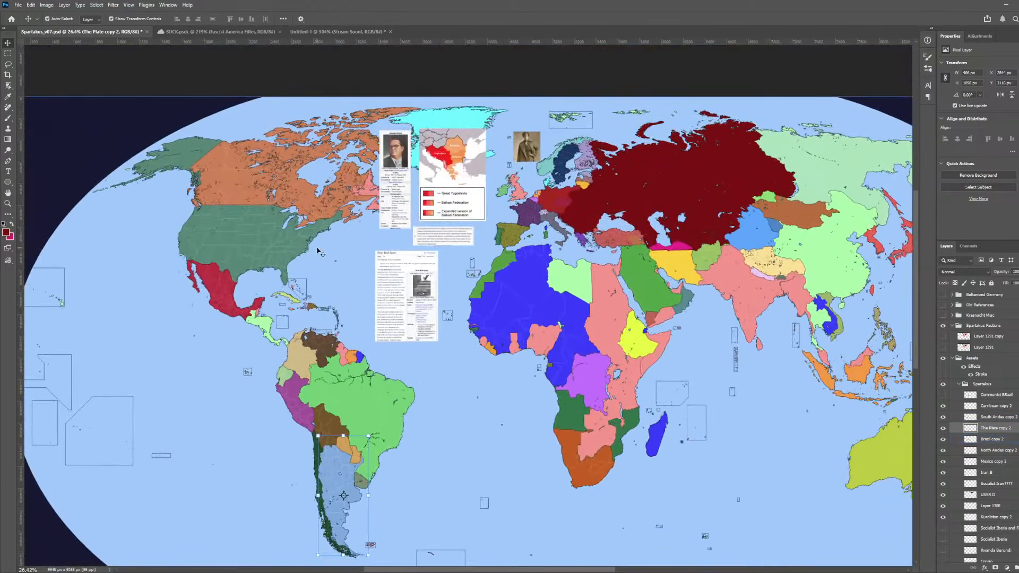
scroll(485, 188, up, 6)
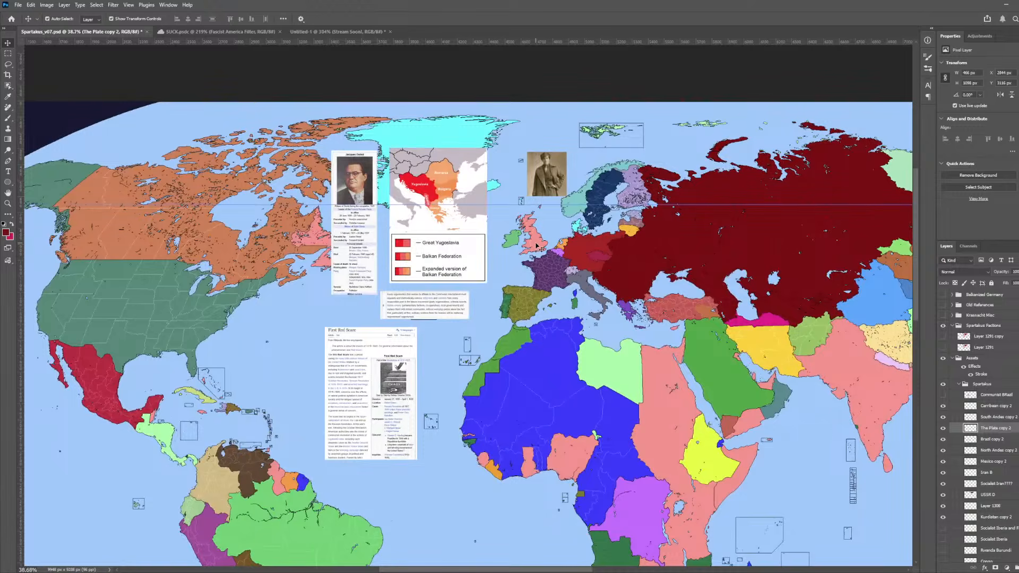
click(650, 287)
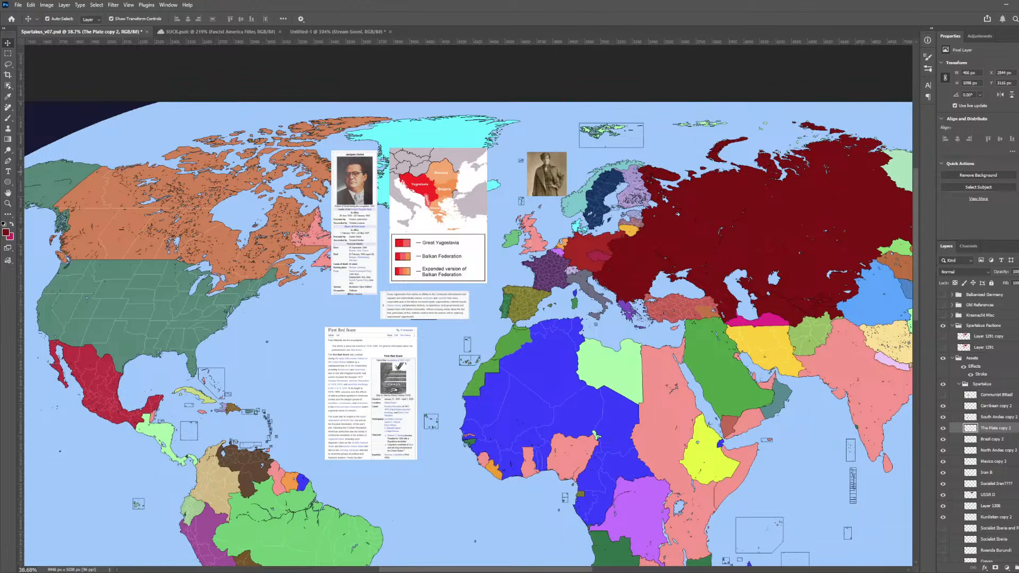
click(211, 464)
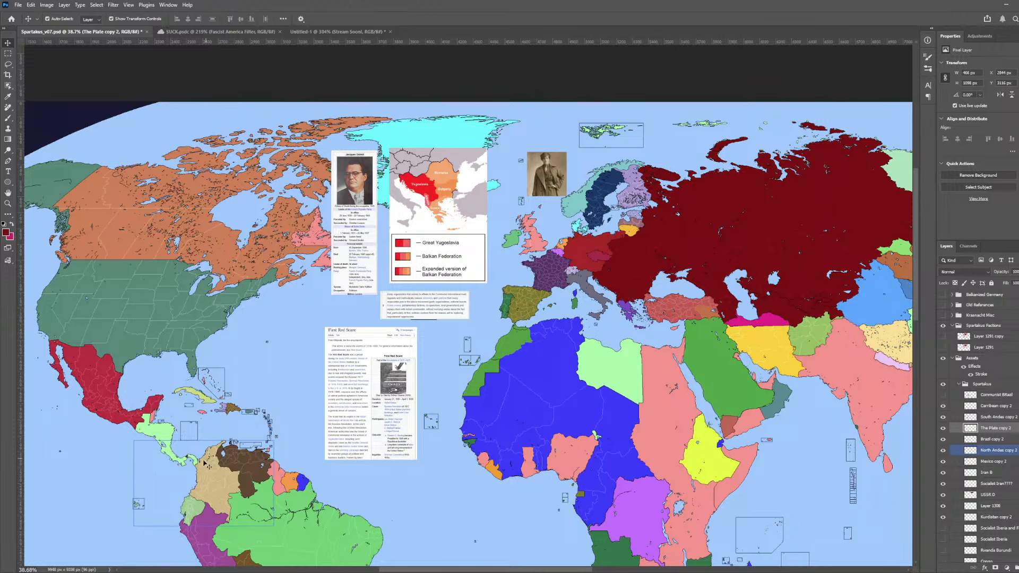
scroll(207, 462, up, 5)
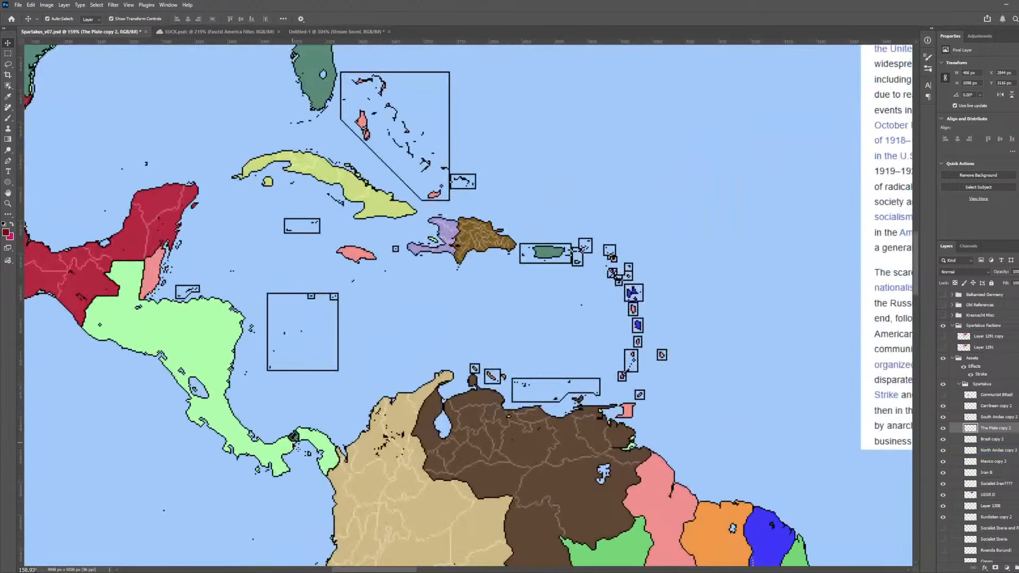
scroll(291, 445, down, 2)
scroll(291, 445, down, 1)
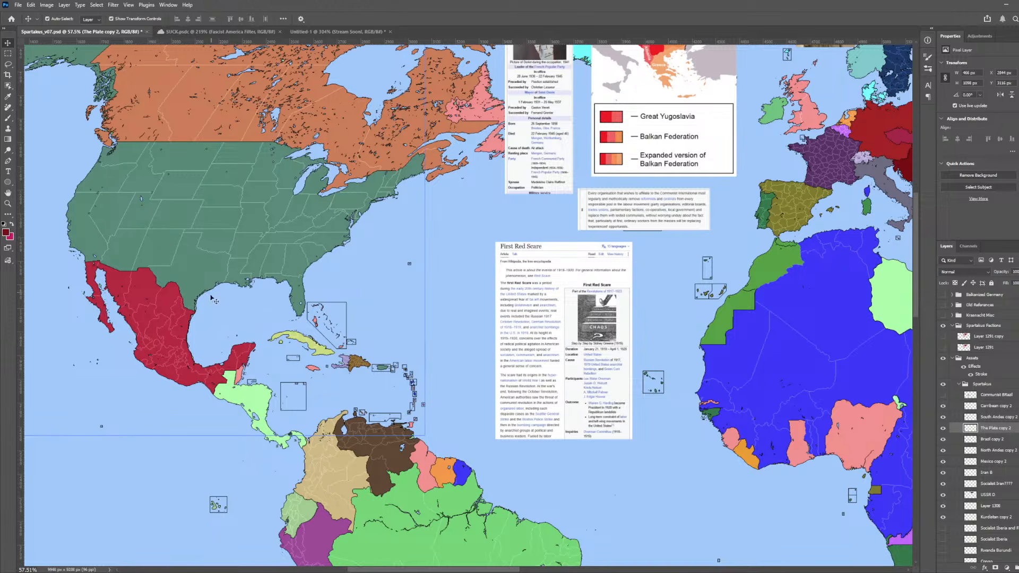
scroll(255, 324, up, 1)
scroll(456, 395, down, 3)
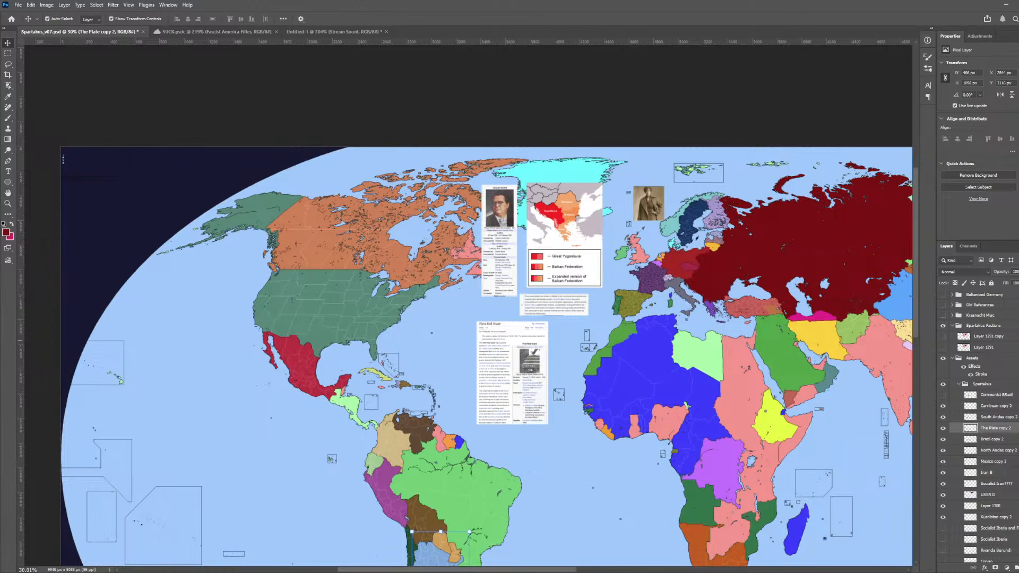
scroll(342, 366, up, 5)
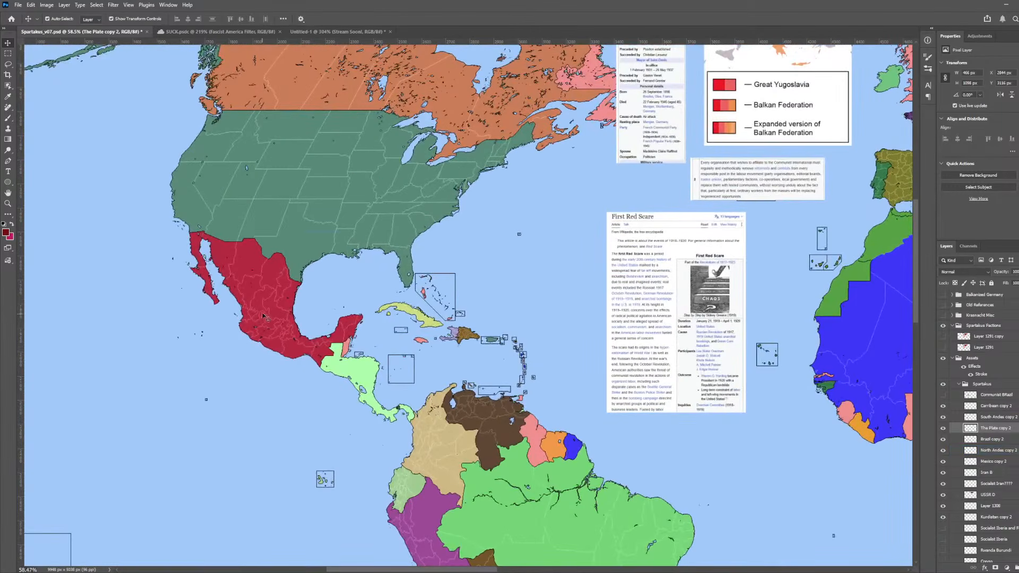
- Select Mexico's layer and sample the dark and lighter Far-left Mexico reds from the SUCK.psdc colour chart
click(264, 317)
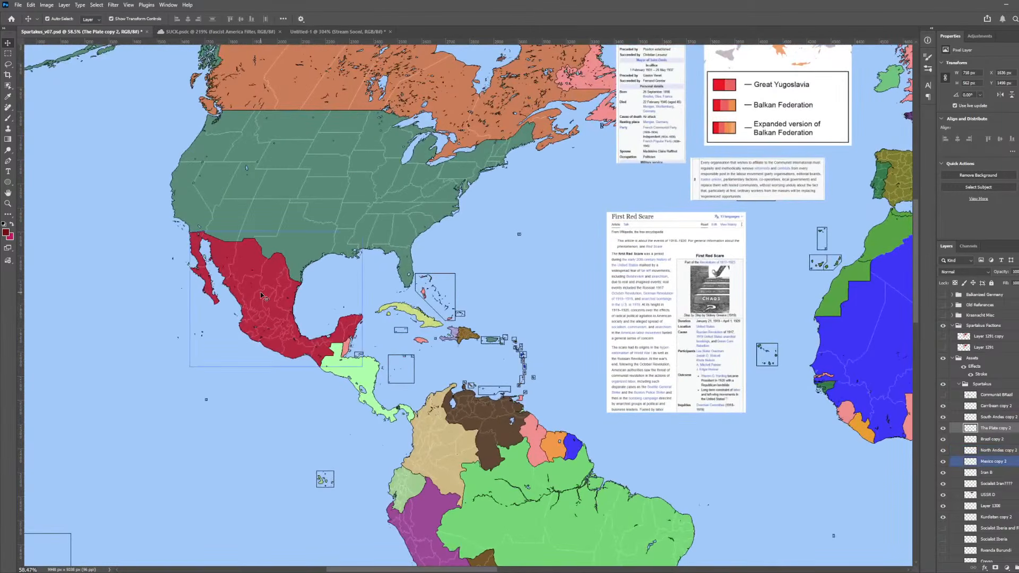
click(241, 32)
scroll(231, 293, down, 5)
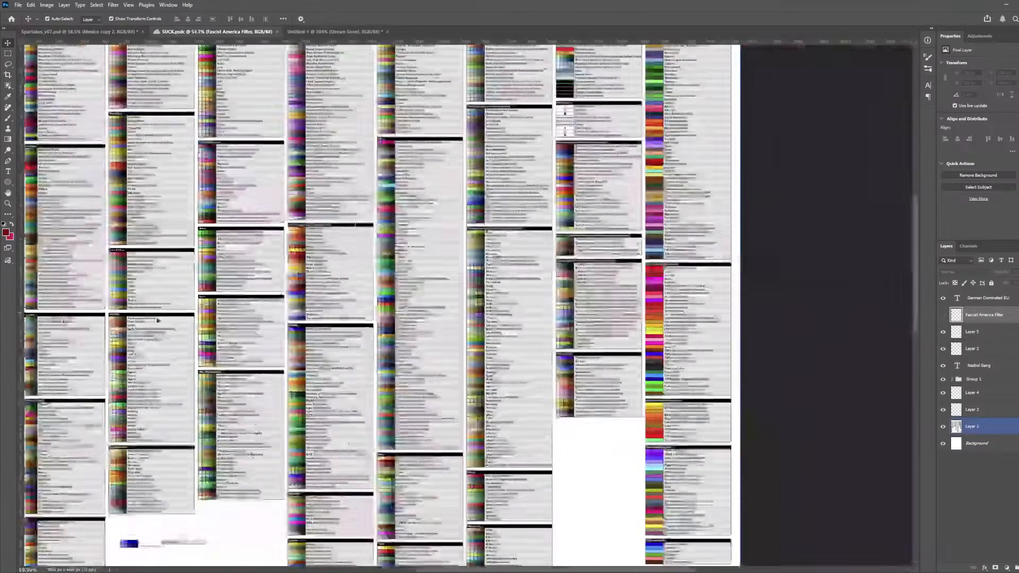
scroll(509, 152, up, 1)
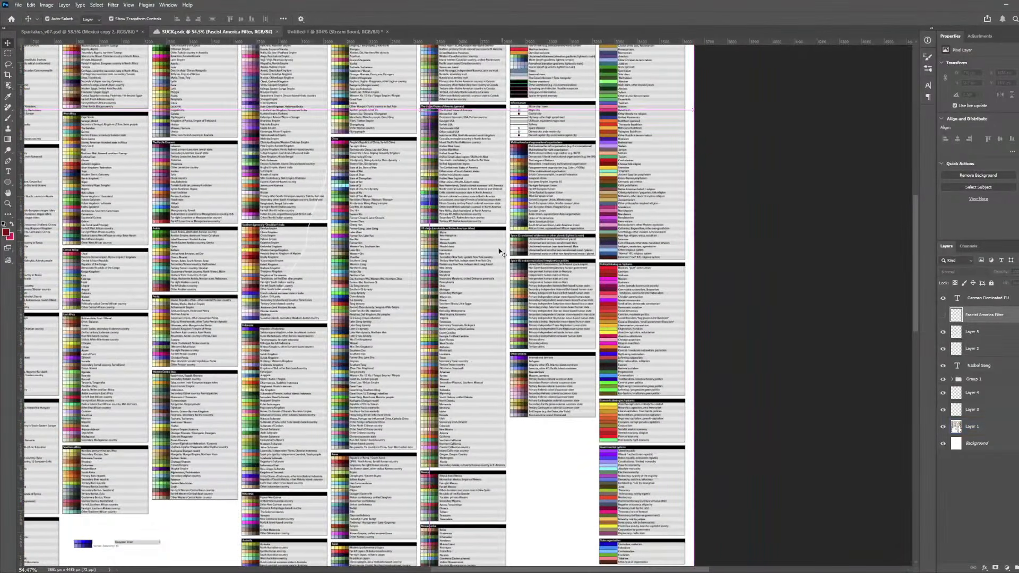
scroll(483, 417, up, 4)
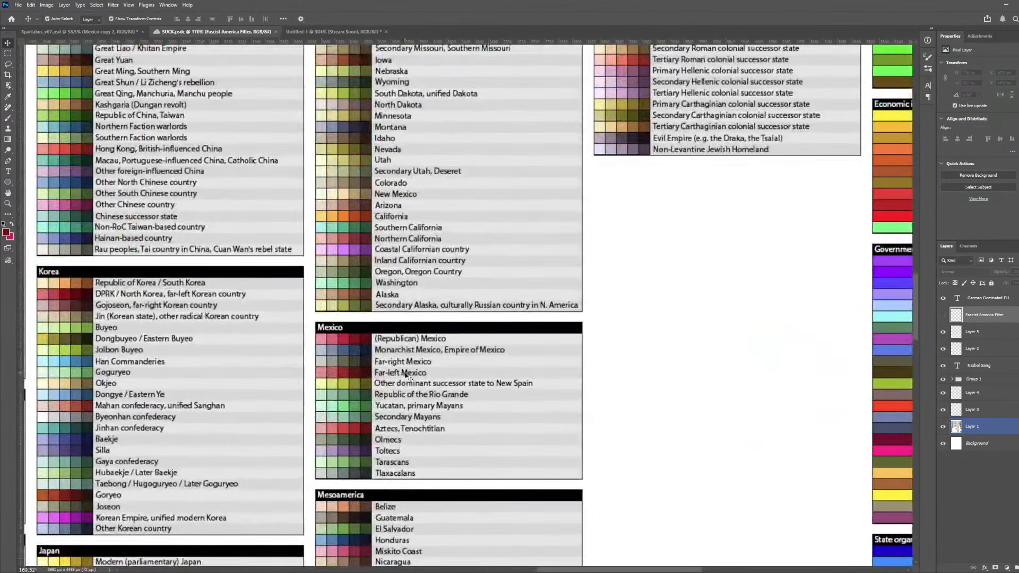
key(i)
click(348, 368)
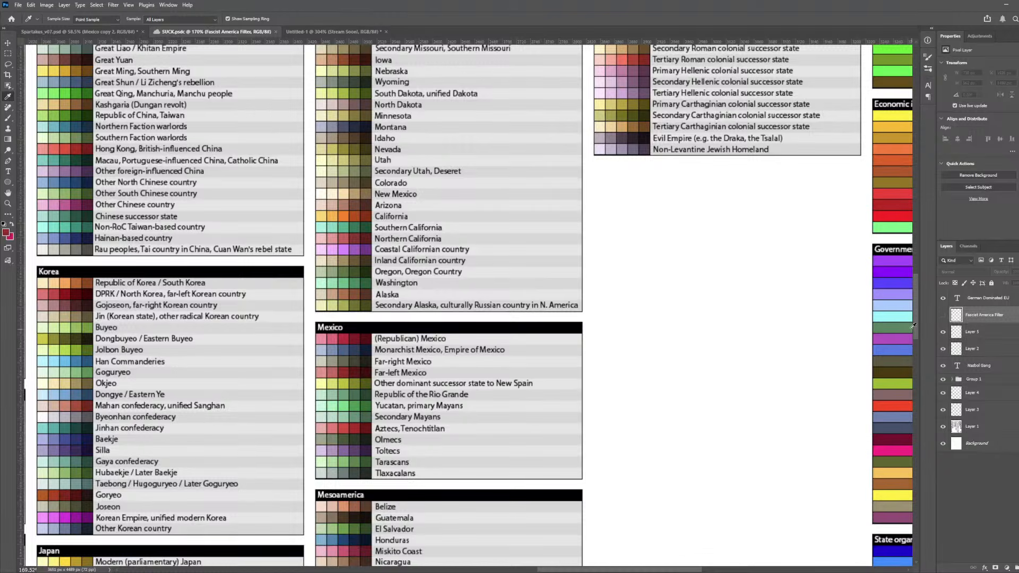
click(339, 373)
drag(915, 332, 935, 234)
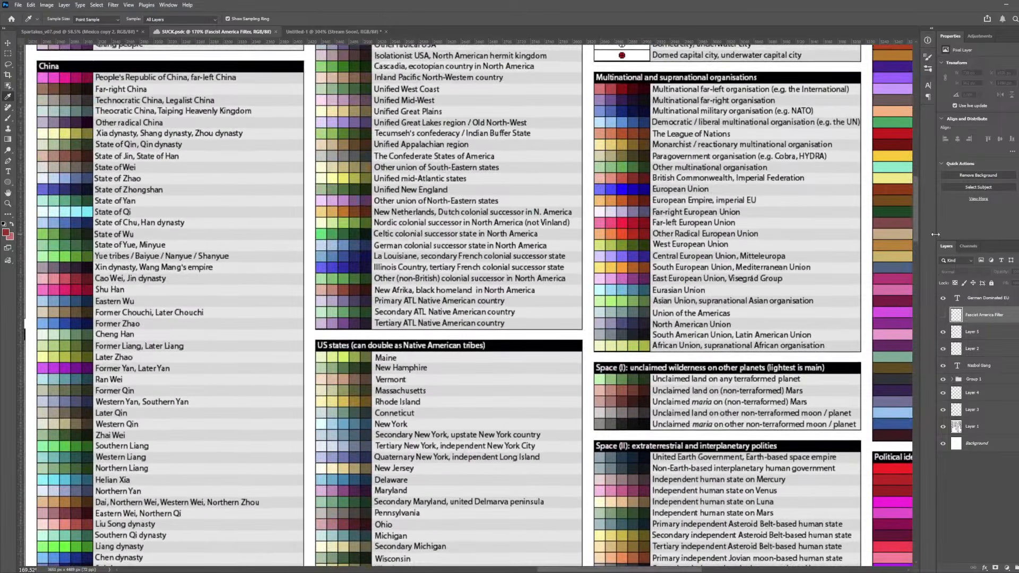
- Recolour Mexico on the Spartakus map with the Far-left Mexico dark red, and its province borders with the lighter red
click(79, 31)
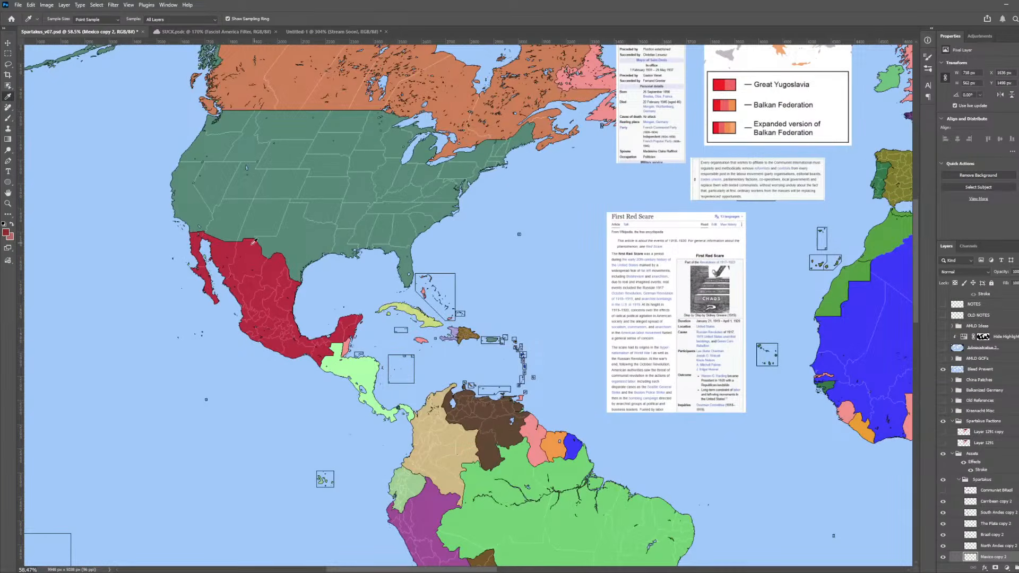
scroll(278, 319, up, 3)
scroll(278, 319, up, 3)
key(g)
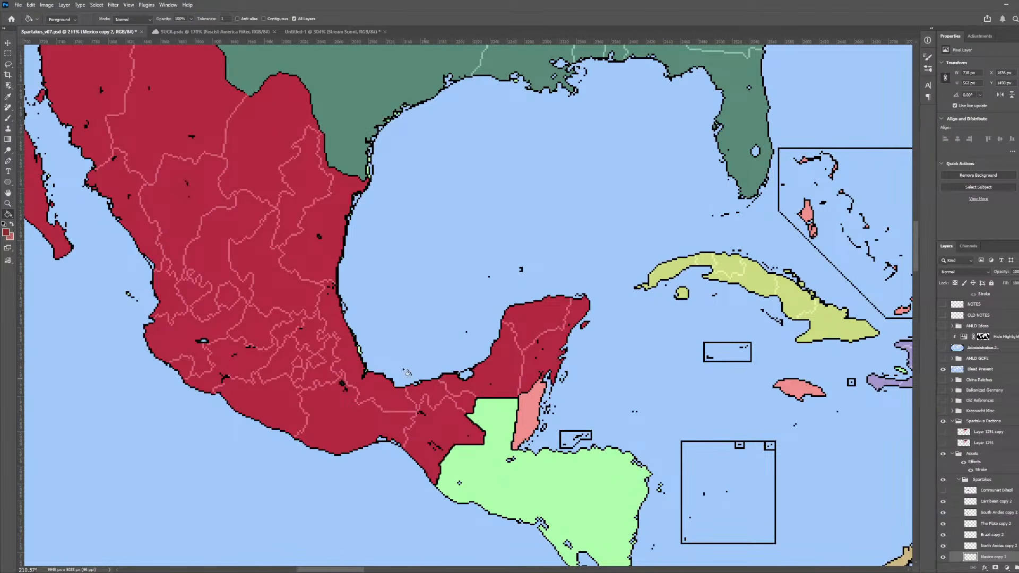
scroll(327, 333, up, 3)
scroll(345, 328, up, 2)
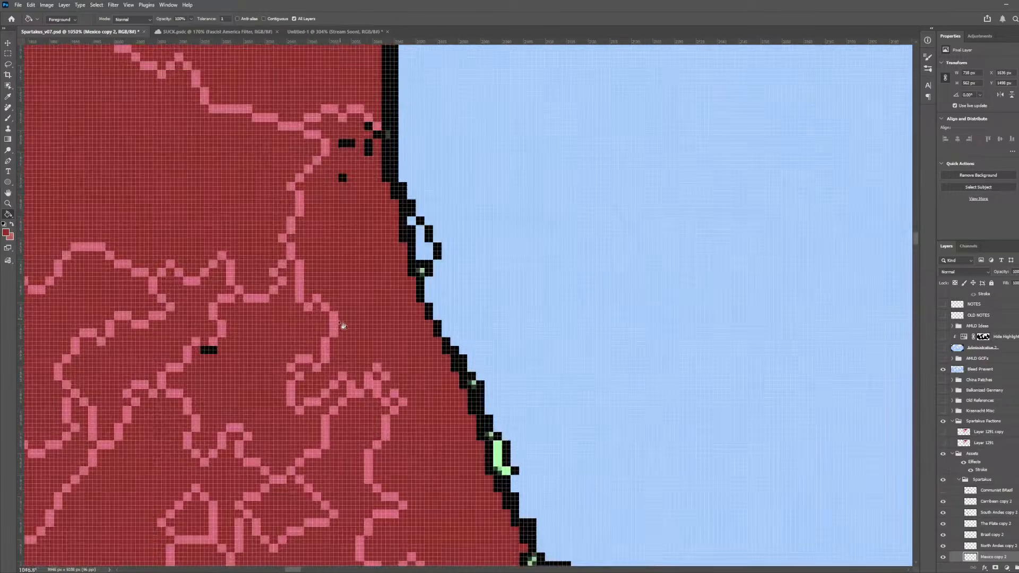
scroll(347, 329, down, 4)
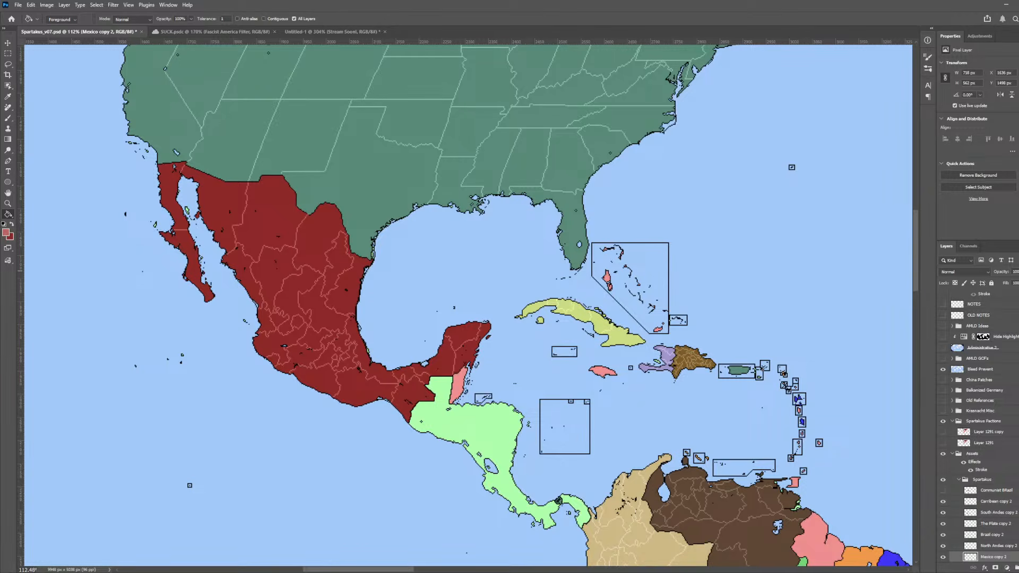
- Select the Philippines layer and examine the map across Southeast Asia and the Pacific islands
scroll(393, 328, down, 8)
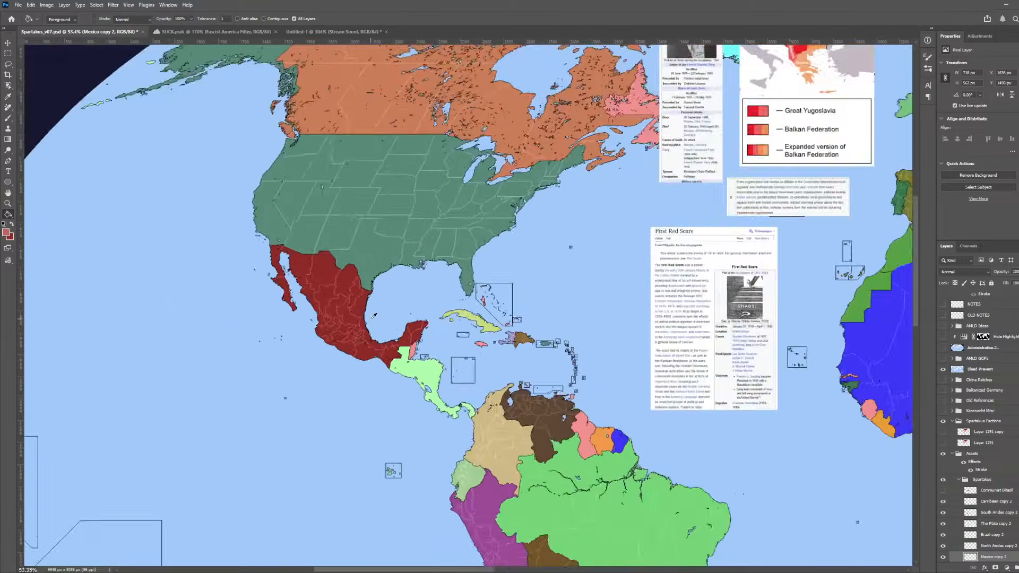
scroll(754, 361, up, 9)
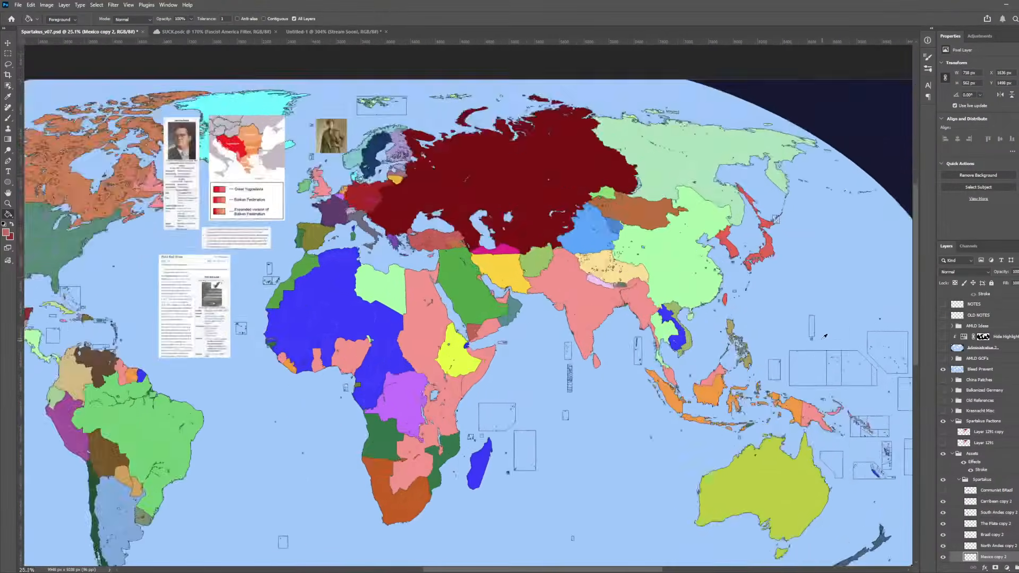
key(v)
click(609, 416)
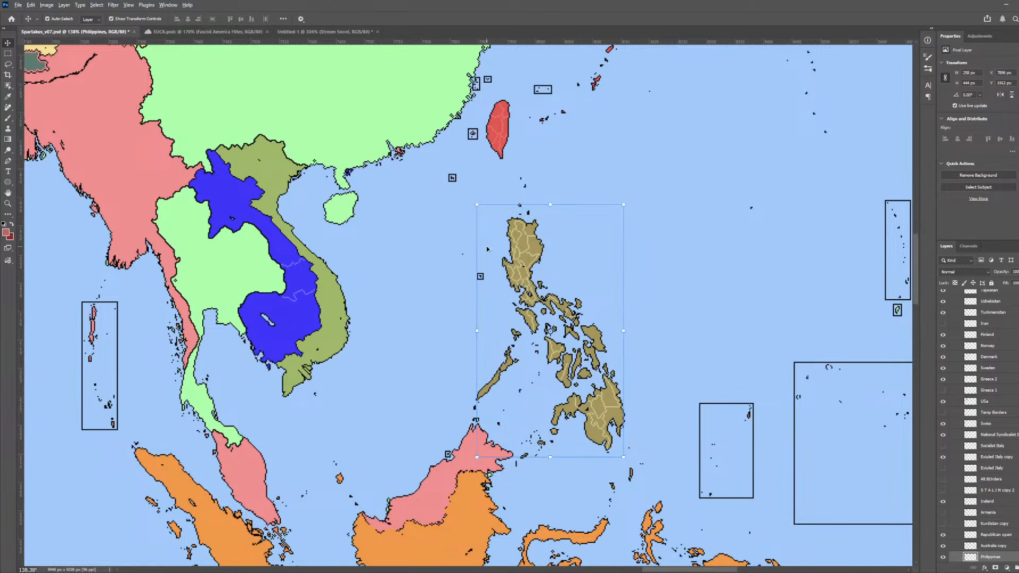
scroll(499, 224, down, 5)
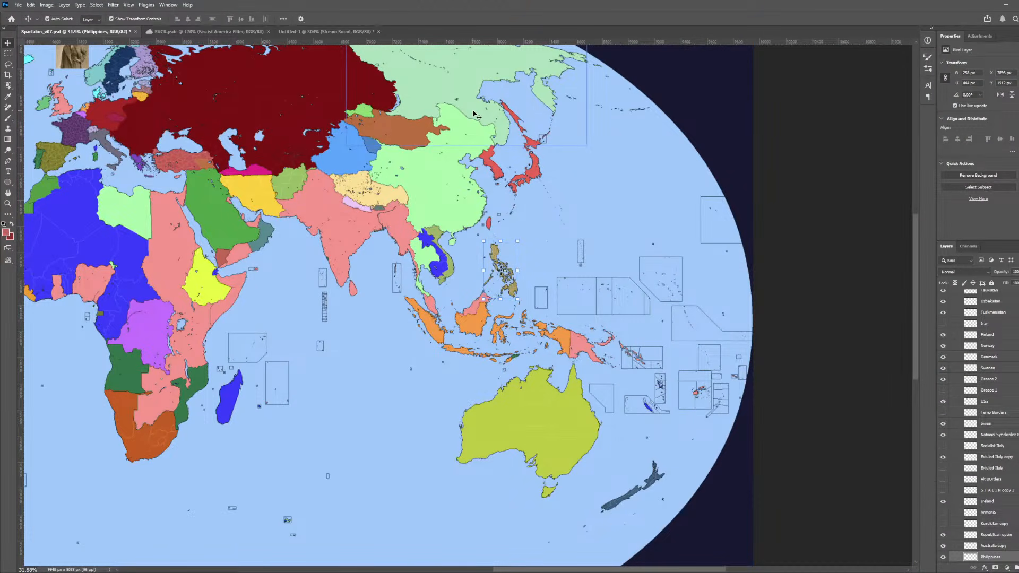
scroll(528, 143, up, 2)
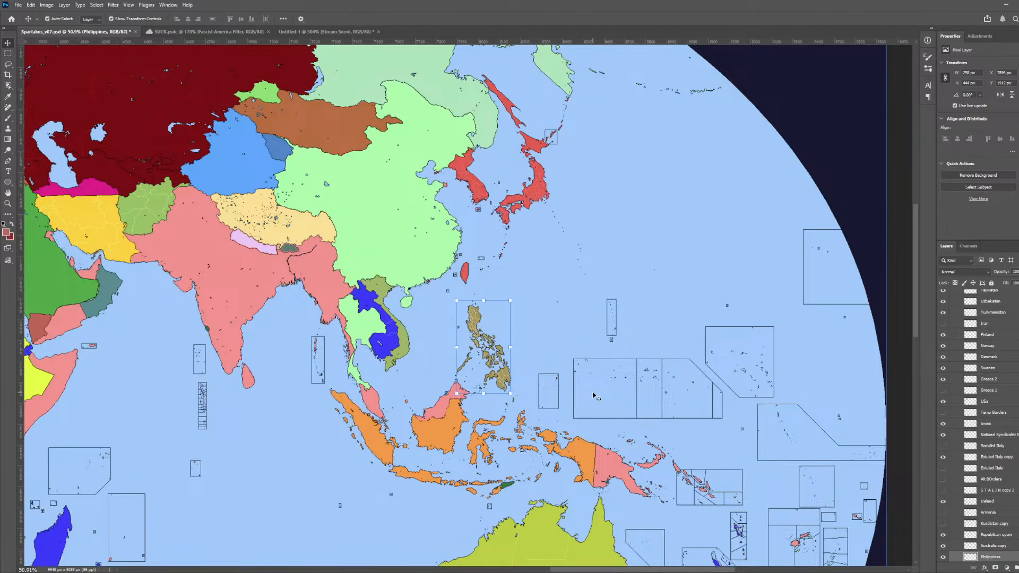
scroll(680, 277, down, 1)
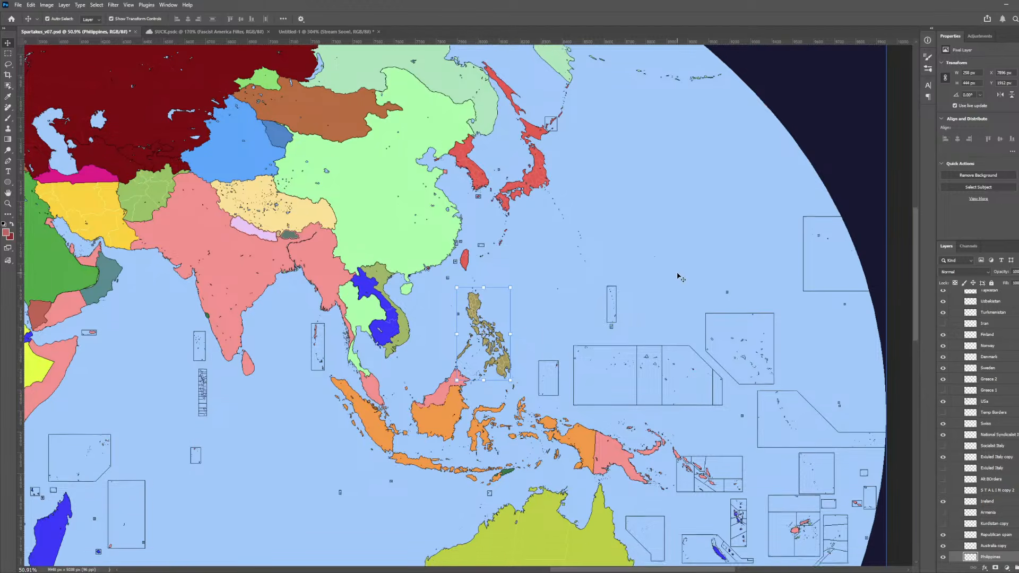
scroll(680, 277, down, 5)
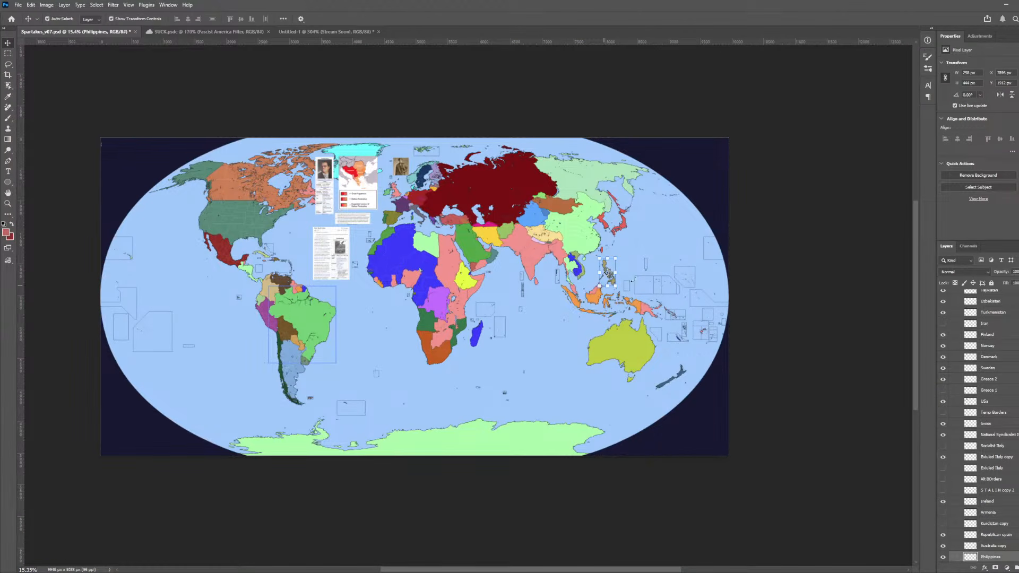
scroll(595, 263, up, 6)
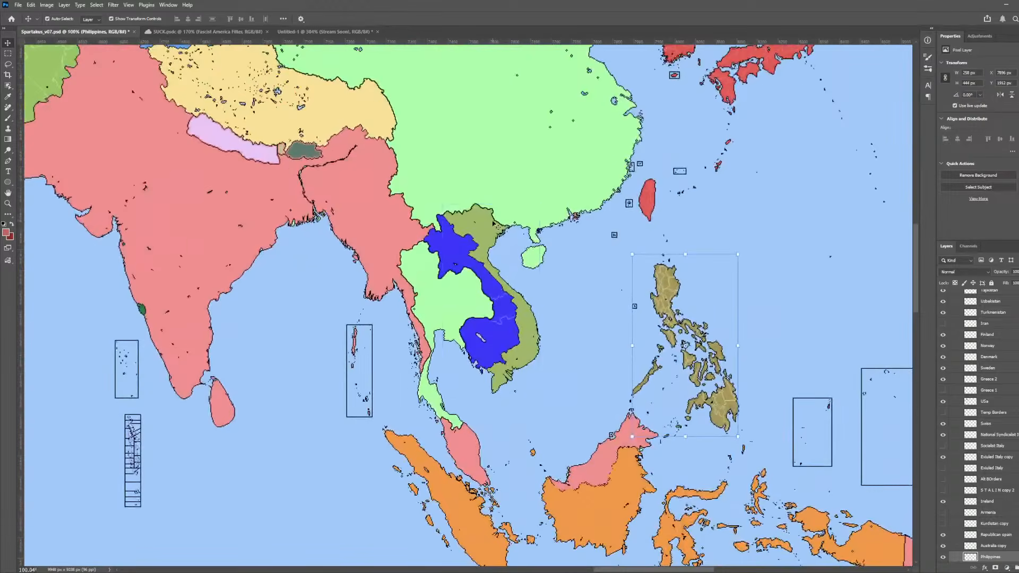
- Select the Vietnam Mandate layer and examine the surrounding Asian countries, the Americas and Europe
click(494, 223)
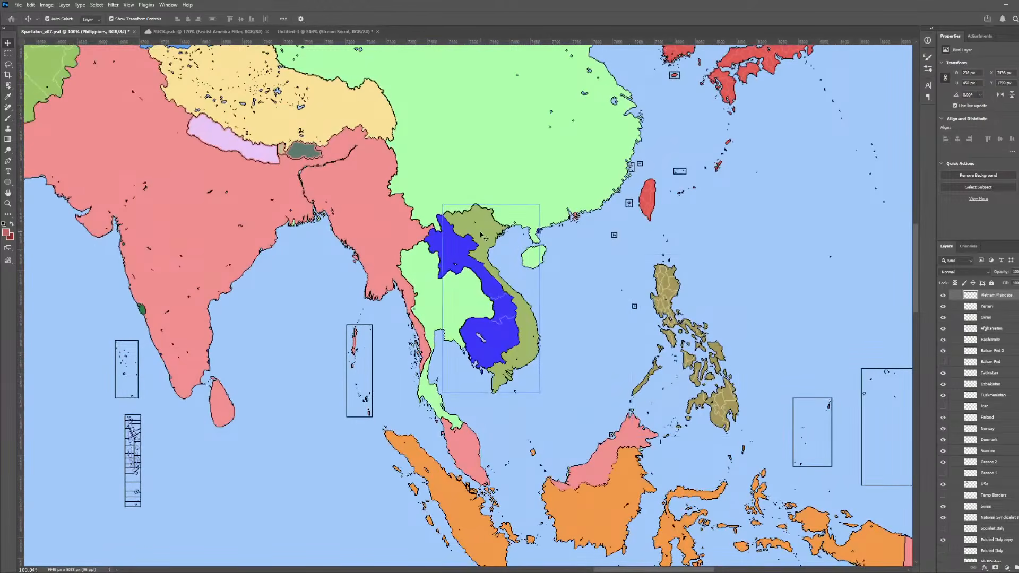
scroll(479, 235, down, 5)
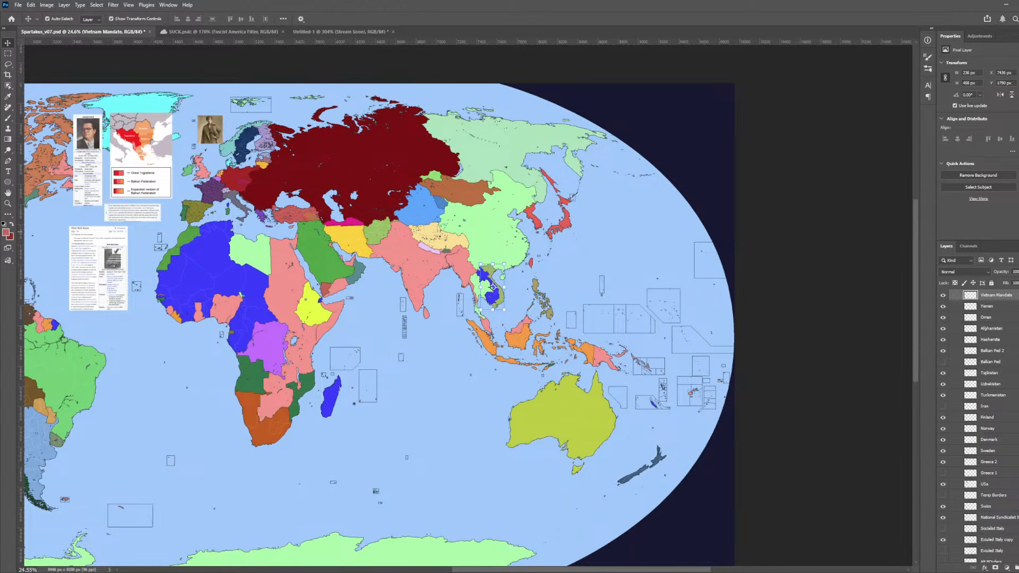
scroll(539, 285, up, 5)
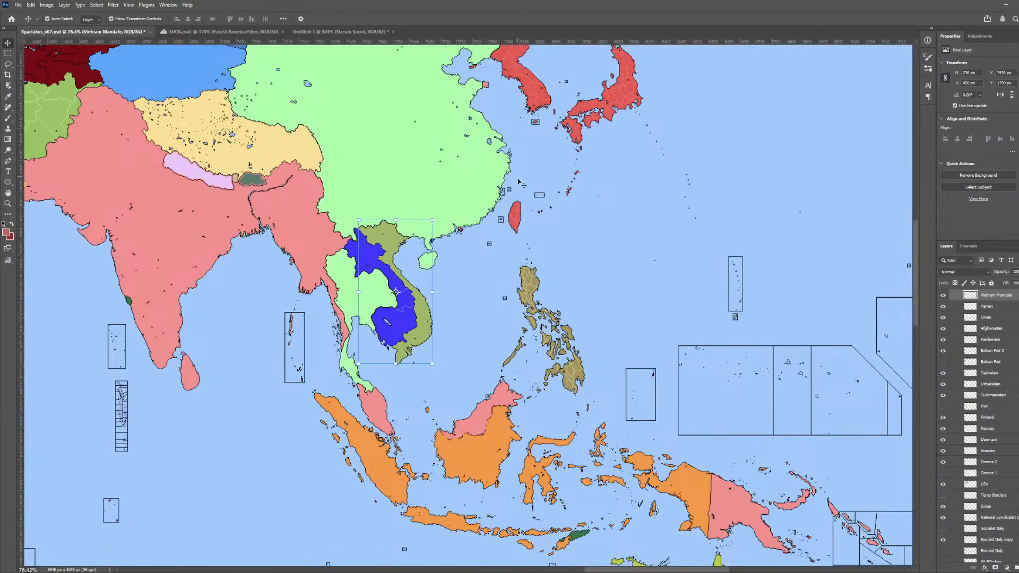
scroll(521, 190, up, 3)
scroll(522, 189, up, 3)
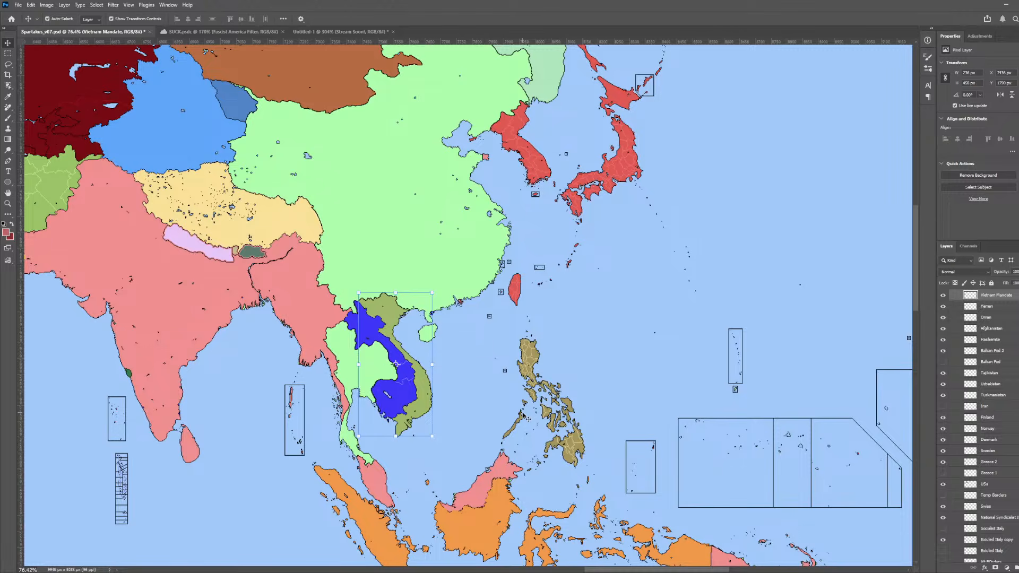
scroll(526, 403, up, 1)
scroll(553, 352, down, 3)
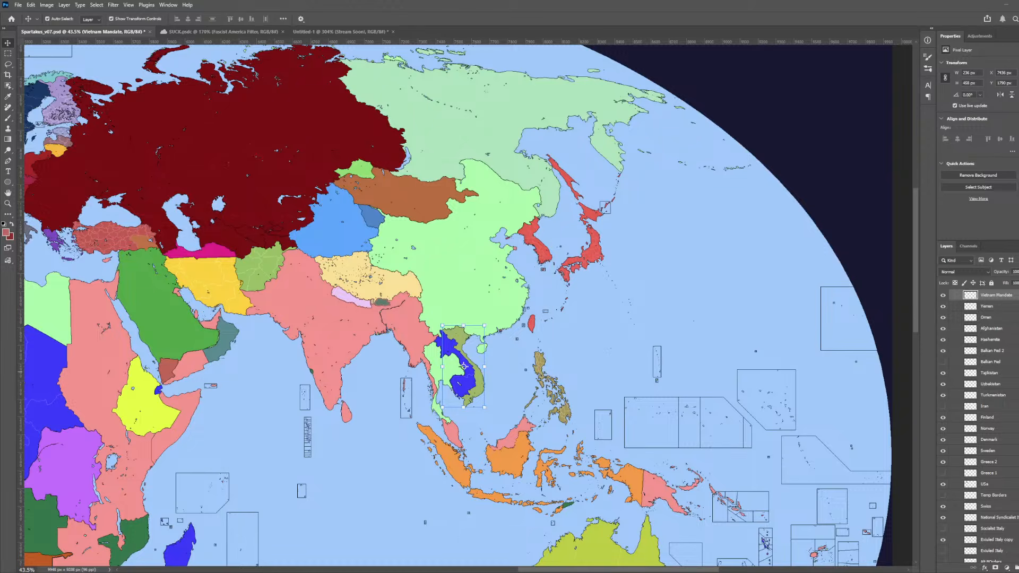
scroll(463, 366, down, 4)
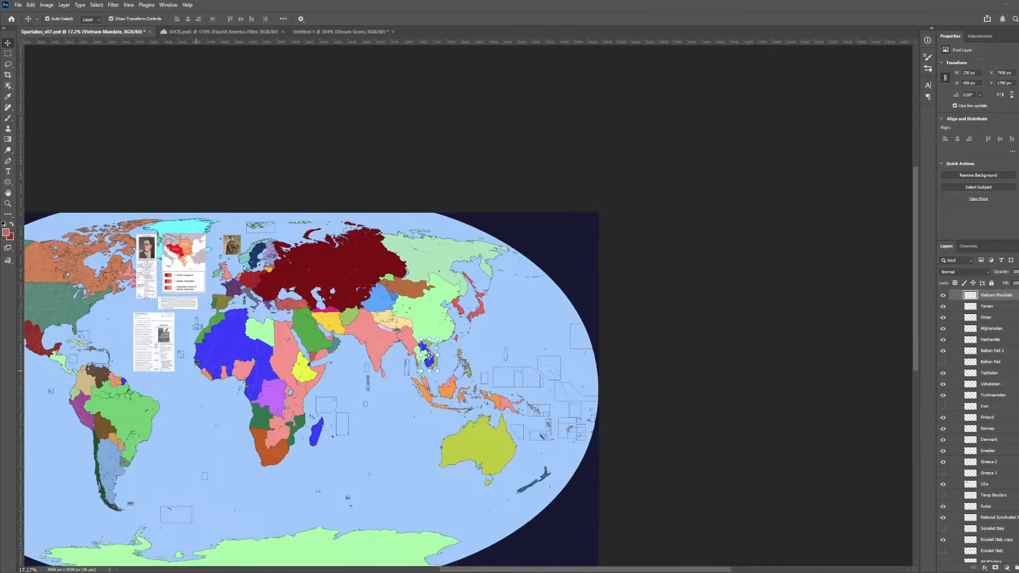
scroll(429, 354, up, 3)
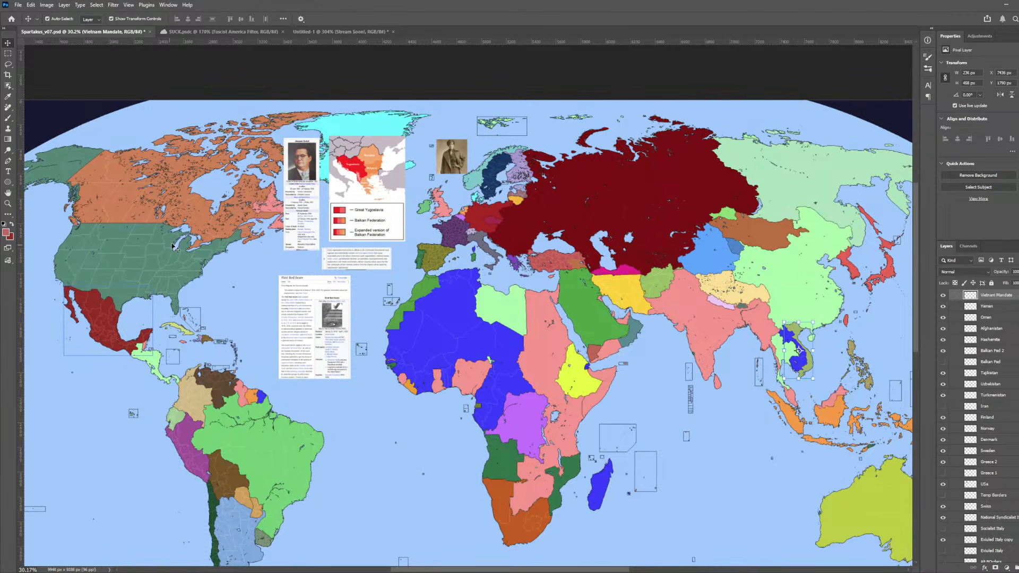
scroll(181, 269, down, 5)
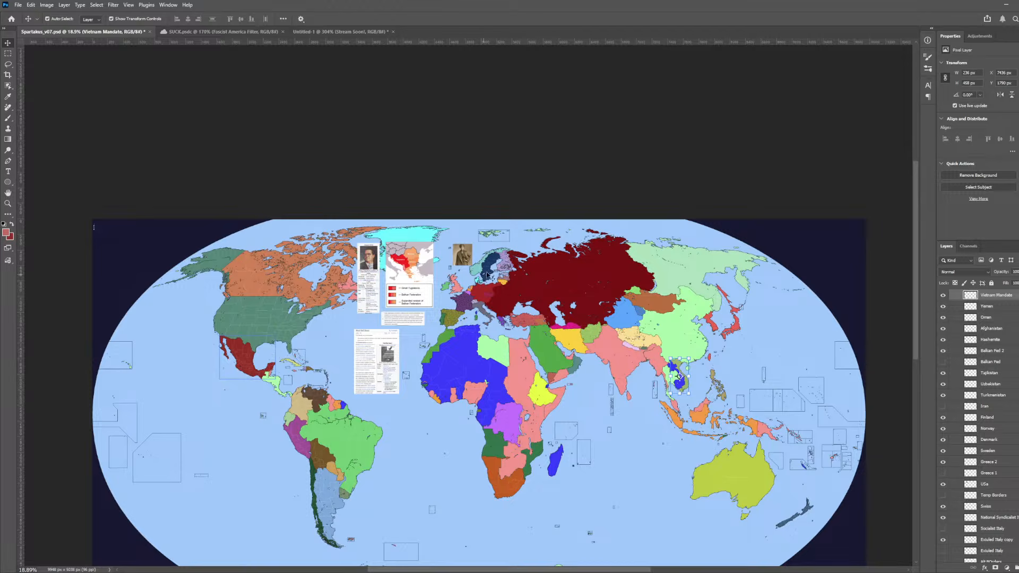
scroll(488, 296, up, 5)
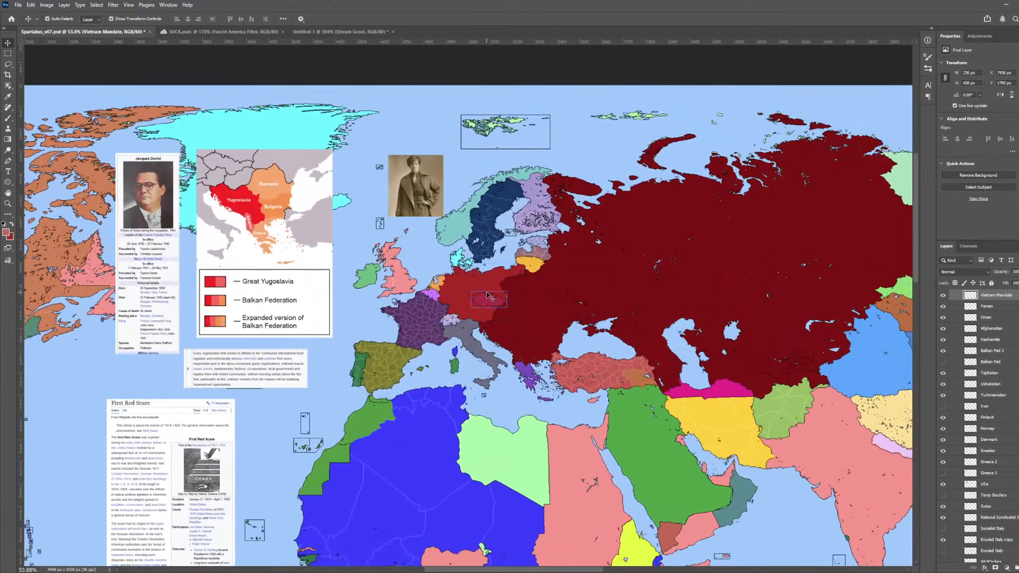
scroll(487, 295, down, 5)
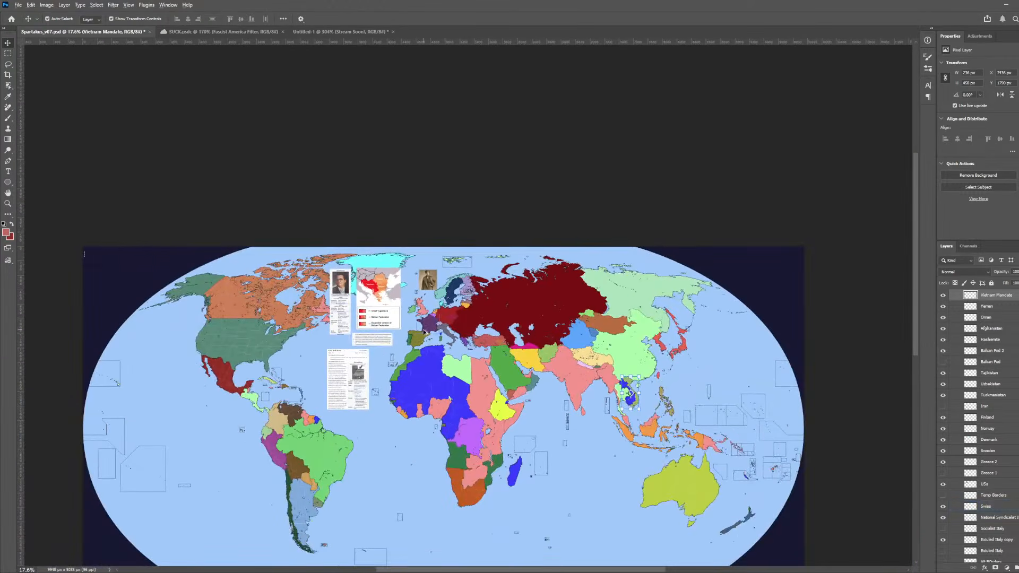
scroll(425, 332, up, 2)
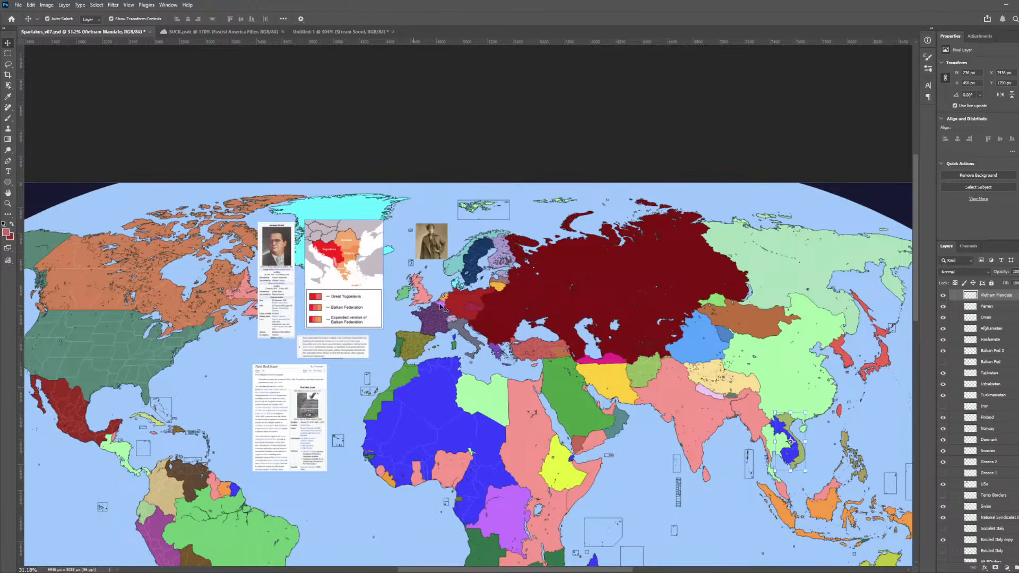
scroll(373, 428, down, 1)
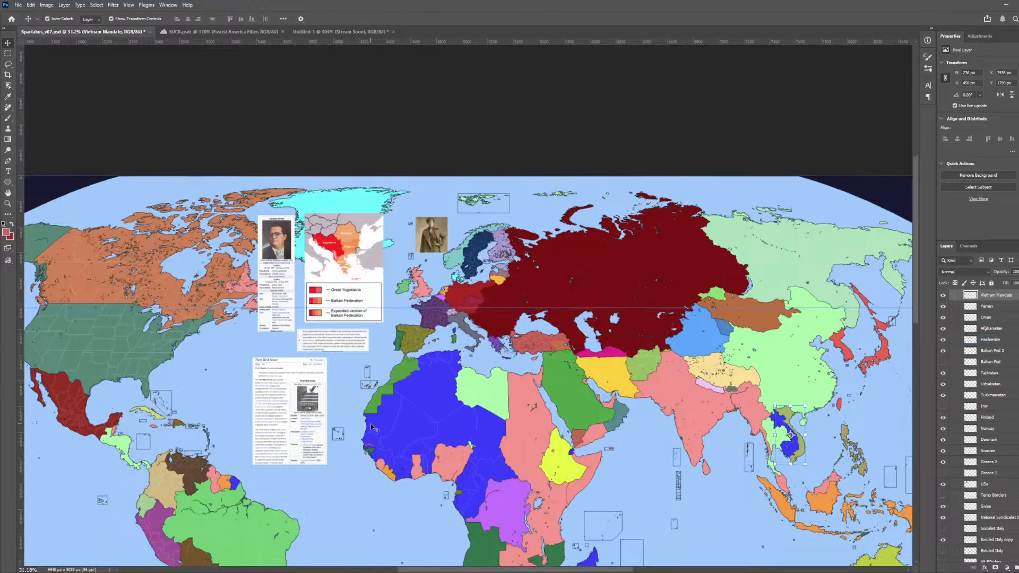
scroll(373, 430, down, 2)
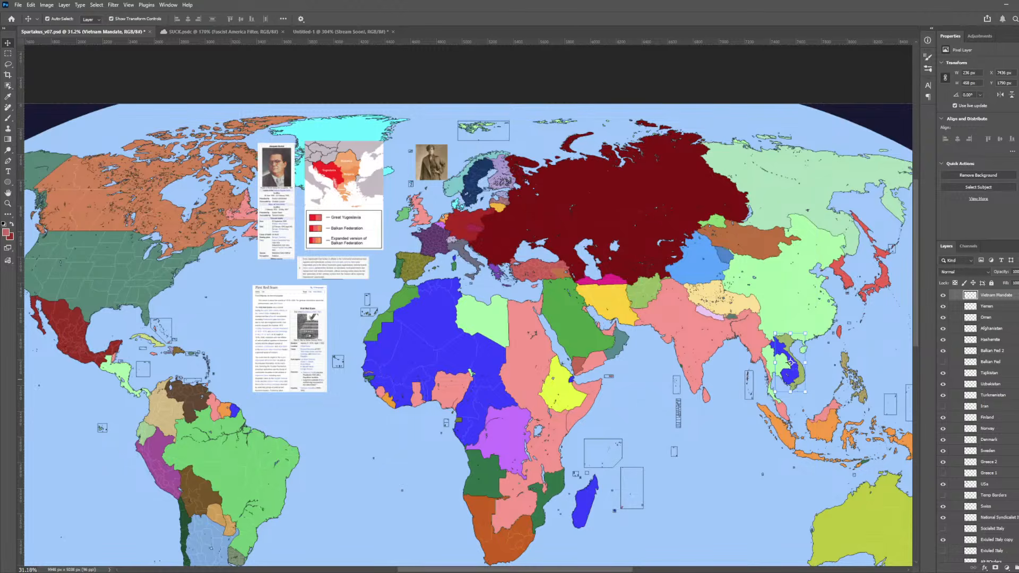
- Make the Notes Stream 2 layer group visible over the world map
scroll(998, 411, up, 10)
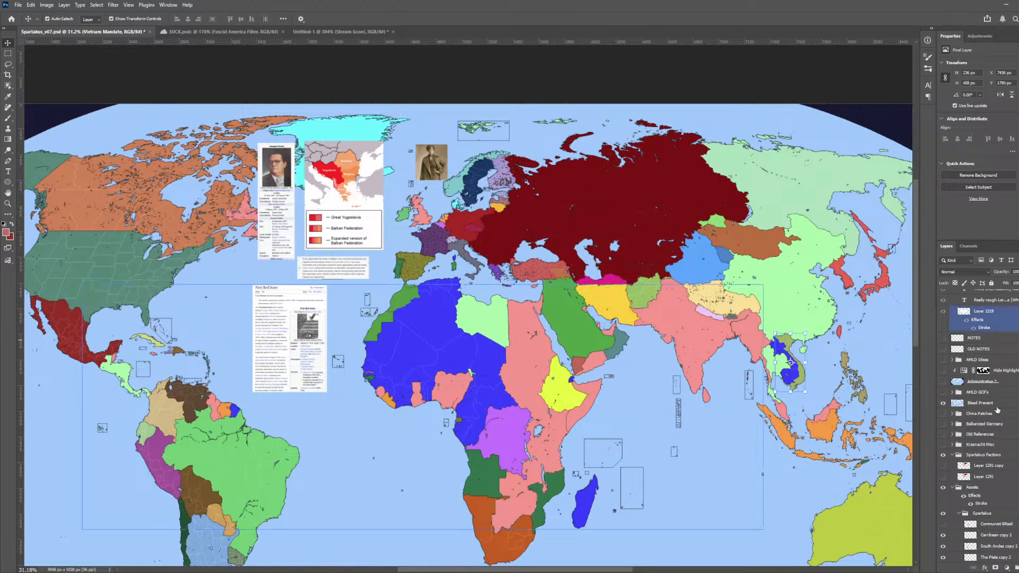
scroll(982, 383, up, 5)
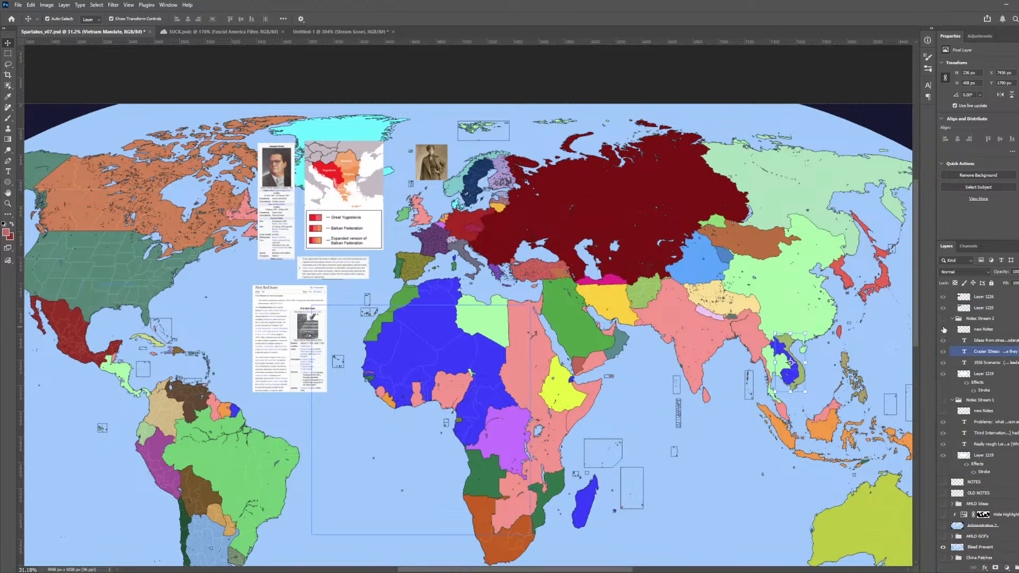
scroll(944, 330, up, 4)
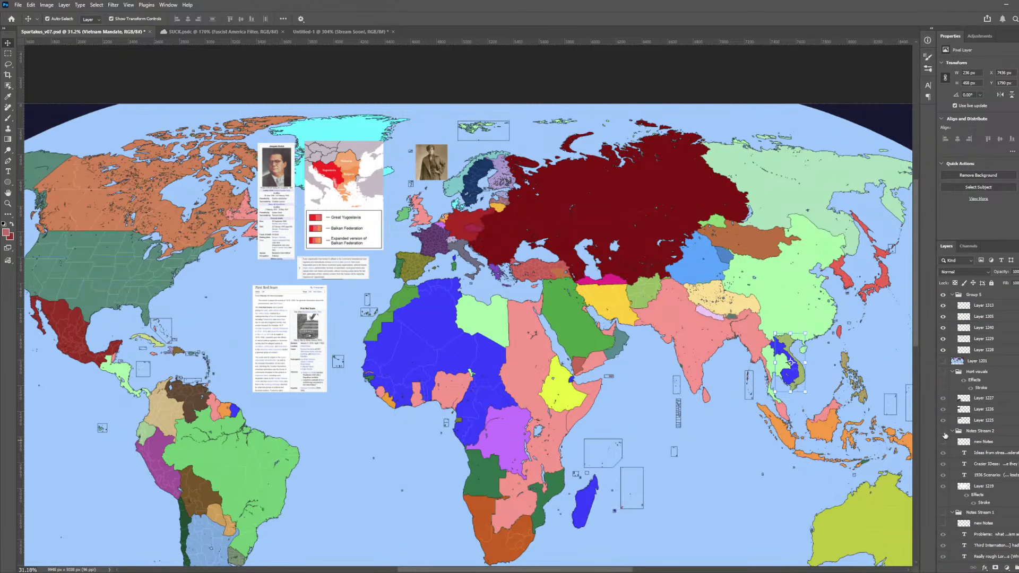
click(944, 431)
- Add to the stream ideas note: "AMERICAN CIVIL WAR ALREADY HAPPENED, RECOVERY AND DESIRE TO INTERVENE GROWING SLOWLY IS THEIR GAMEPLAY MECHANIC."
double_click(613, 395)
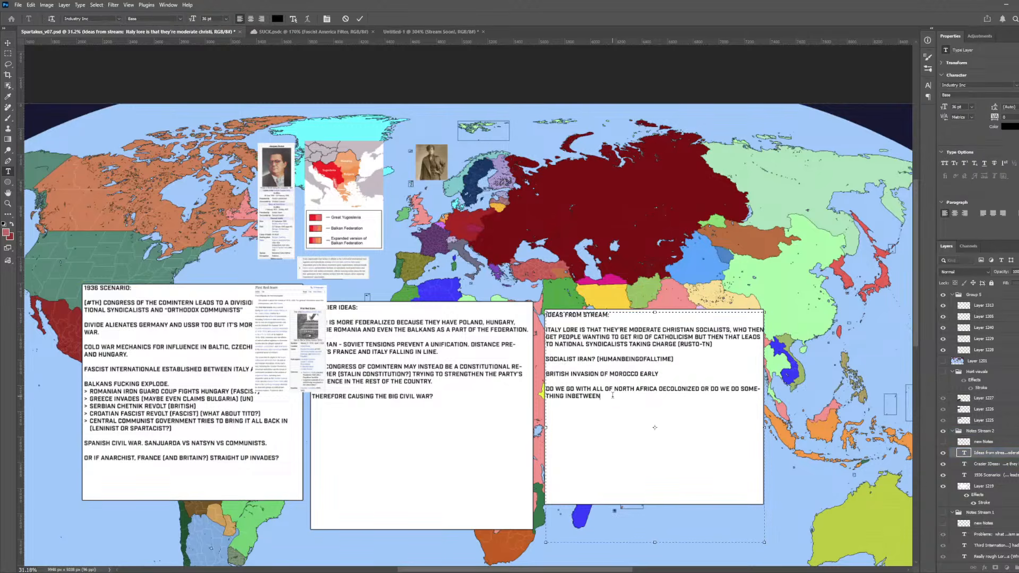
key(Return)
key(Return)
text(AMERICAN CIVIL WAR ALREADY HAPPENED, REC )
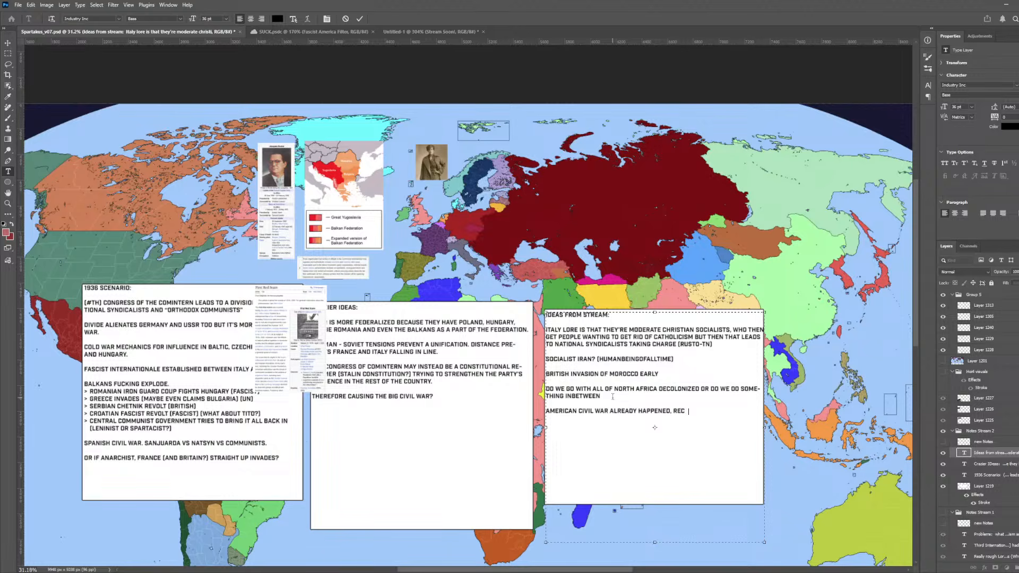
text(OVERY AND DESIRE TO ITNE)
key(BackSpace)
key(BackSpace)
key(BackSpace)
key(BackSpace)
key(BackSpace)
text(NTERVENE G )
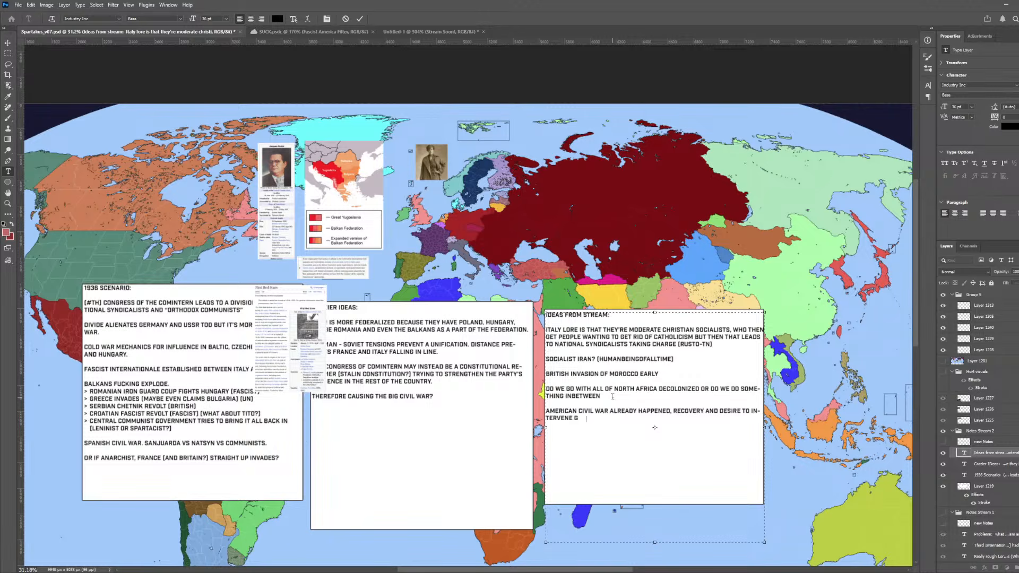
text(ROWING SLOWLY IS THEIR GAMEPLAY MECH ANIC.)
- Add a new paragraph to the note: "CIVIL WAR COULD HAVE LED TO NICHE MOVEMENTS LIKE TECHNOCRACY GETTING MORE PROMINENT."
text(VIL WA)
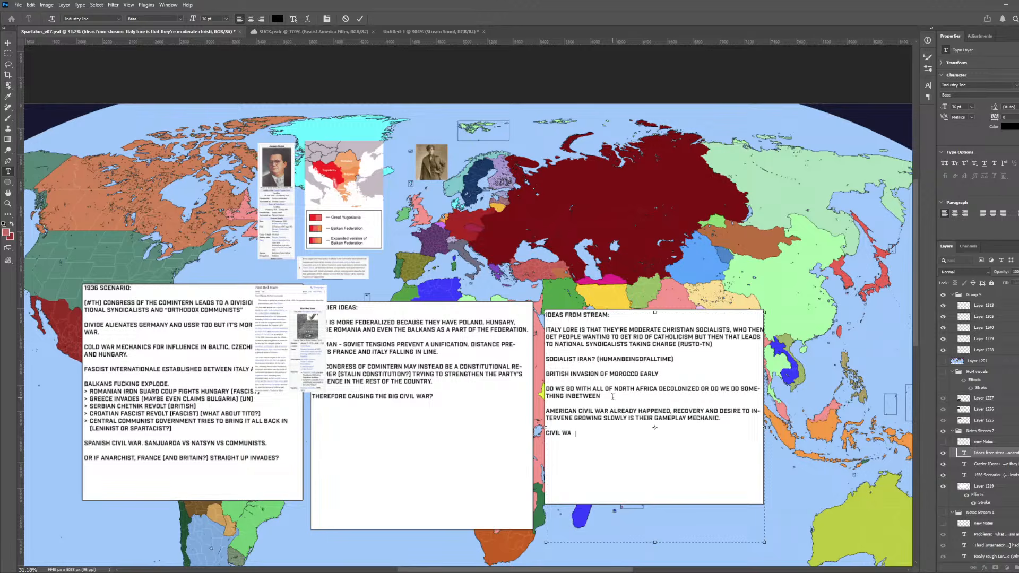
text(R COULD HAVE LED TO NICHE MOVEMENTS LIKE TECHNORAC)
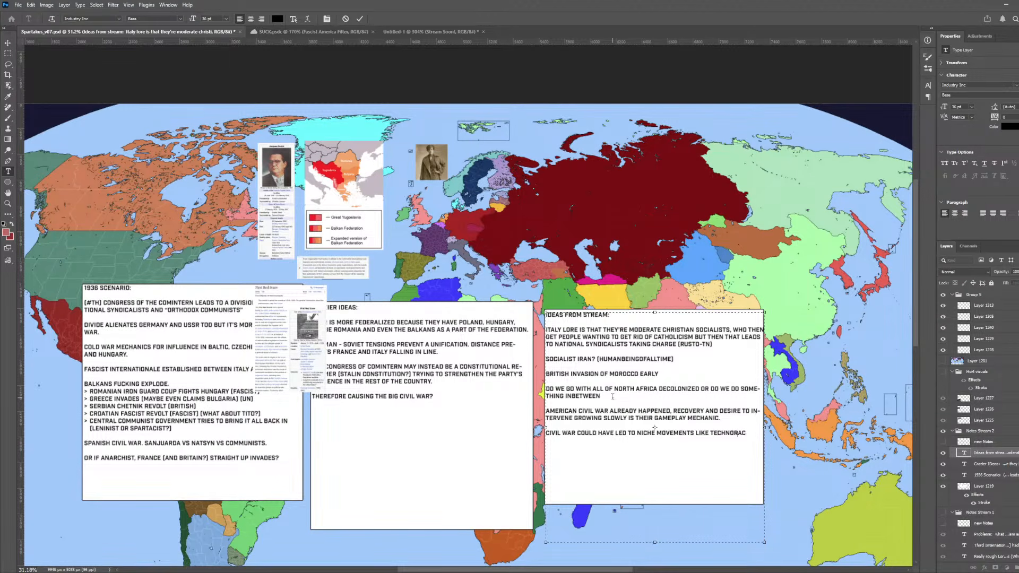
key(BackSpace)
key(BackSpace)
text(RACY GETTING MORE PRIMINENT.)
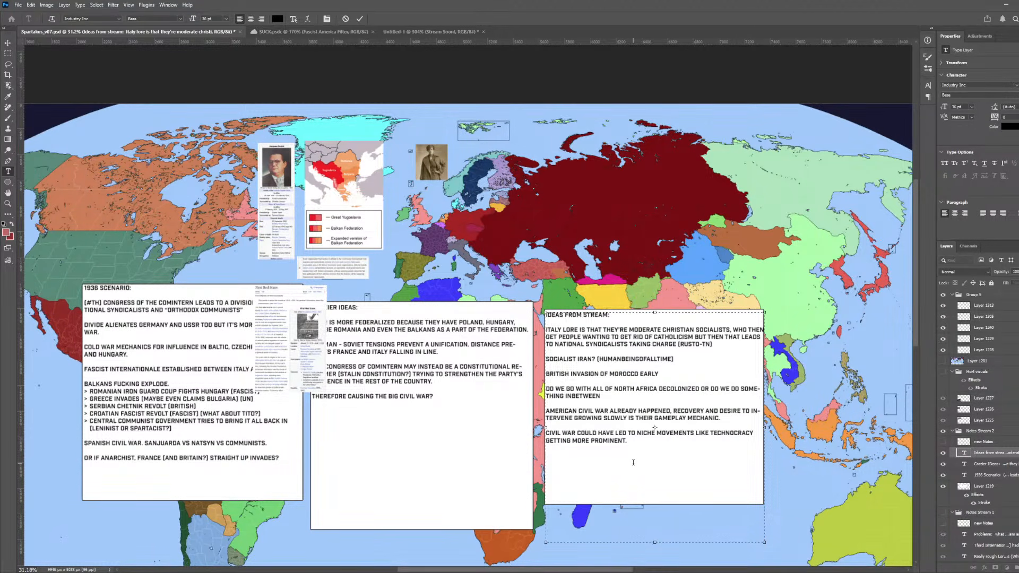
- Add the paragraph "AMERICAN CIVIL WAR MEANS NO INTERVENTIONS POSSIBLE IN CENTRAL AND SOUTH AMERICA, GIVING ROOM FOR SOCIALIST REVOLUTIONS."
text(AMERICAN CIVIL WAR MEANS)
text(O INTERVENTIONS POSSIBLE IN )
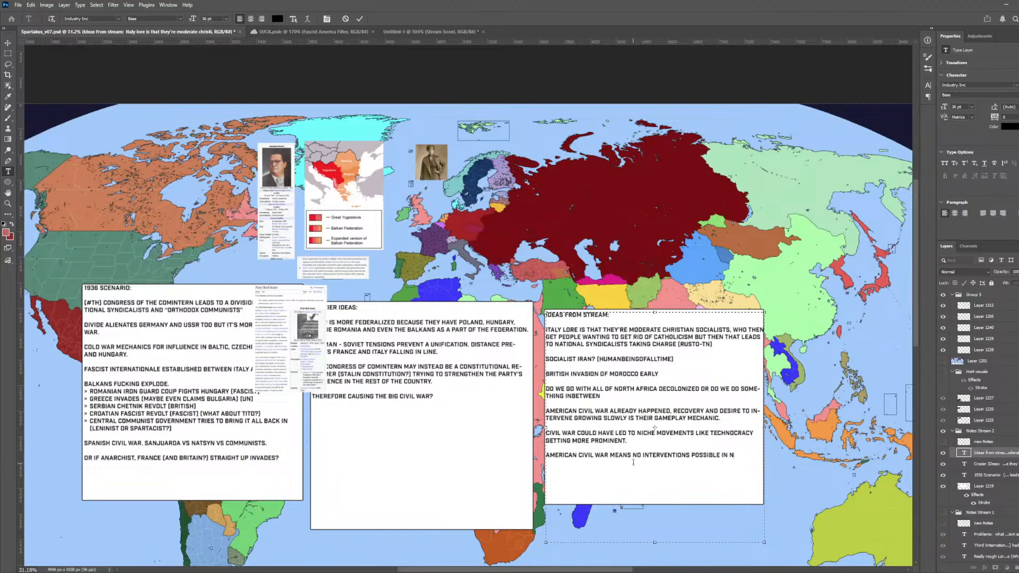
text(NO)
key(BackSpace)
key(BackSpace)
text(CENTRAL AND SOUTH AMEIRRICA, GI VING ROOM FOR)
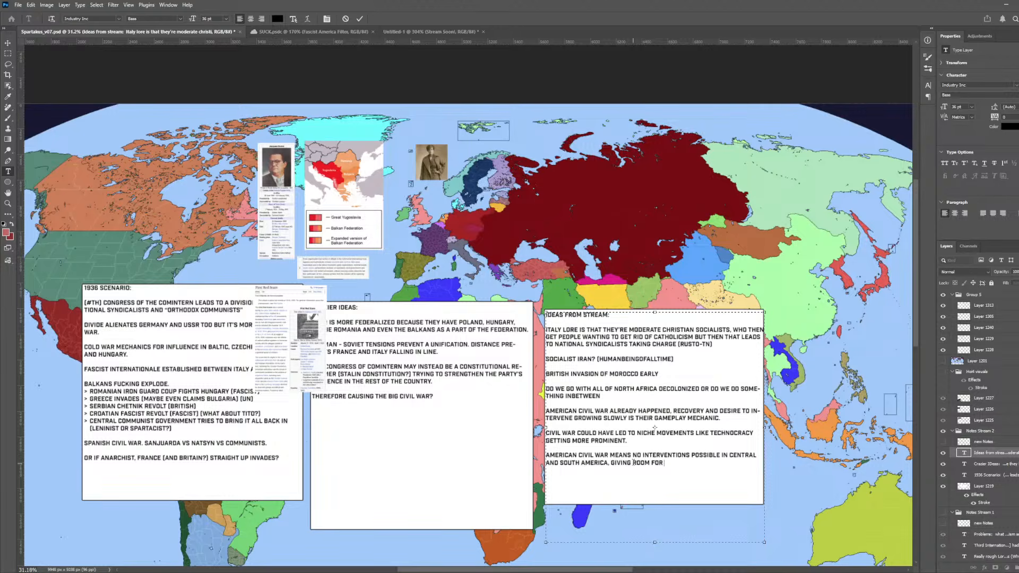
text( THSOCI)
text(ALIST RE)
text(VOLUTIONS.)
- Finish the note with "BUT THESE REVOLUTIONS COULD HAVE IDEOLOGICAL CLASHES WITH THE MAIN MARXISTS IN EUROPE SO WE HAVE YET ANOTHER INTERNATIONALE."
text(BUT THE )
text(SE REVOLUTIONS CO)
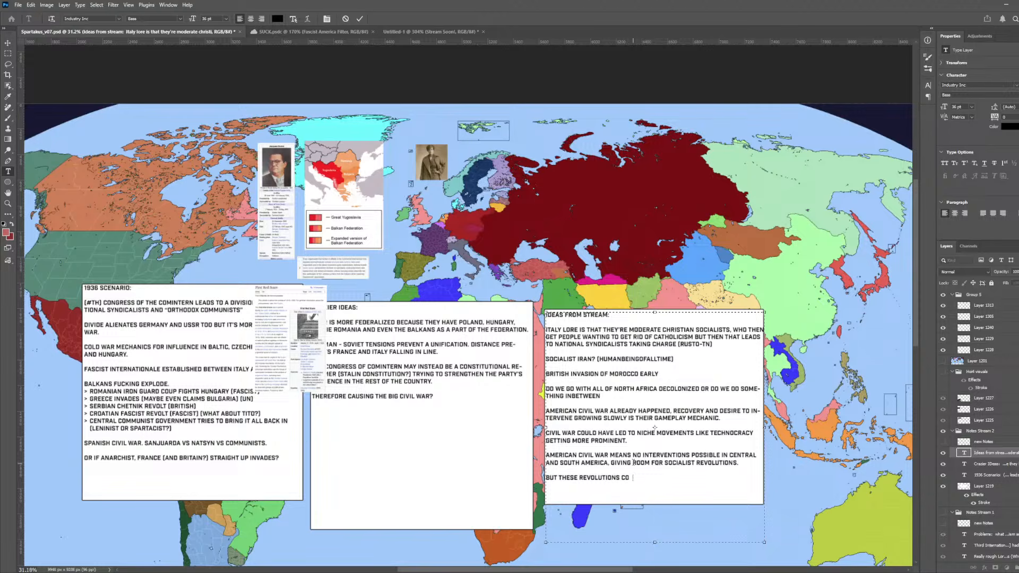
key(BackSpace)
text(ULD HAVE IDEOLOGICAL CLASHES WITH TH)
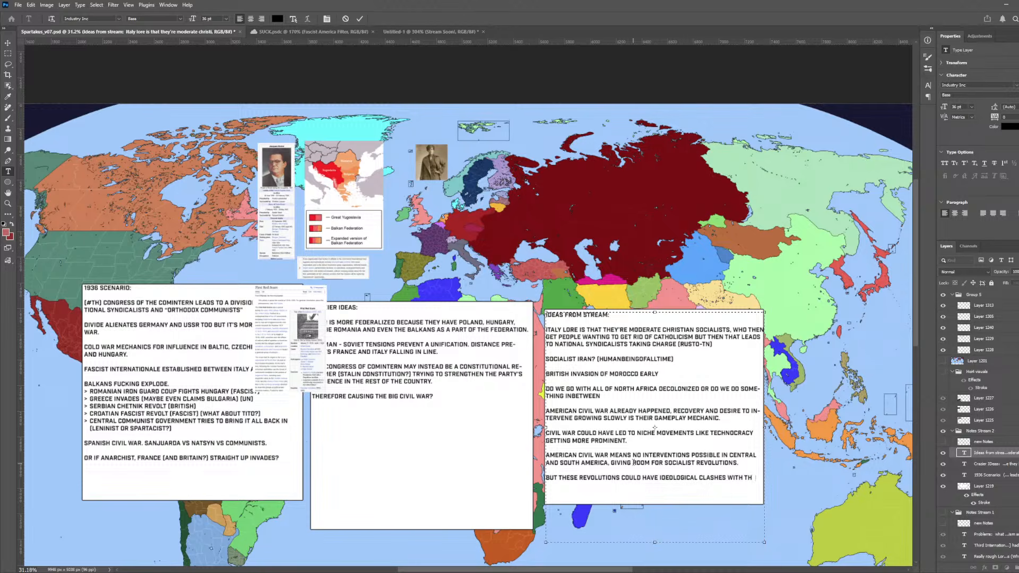
text(E MAIN MARXISTS IN EUROPE SO WE HAVE YET)
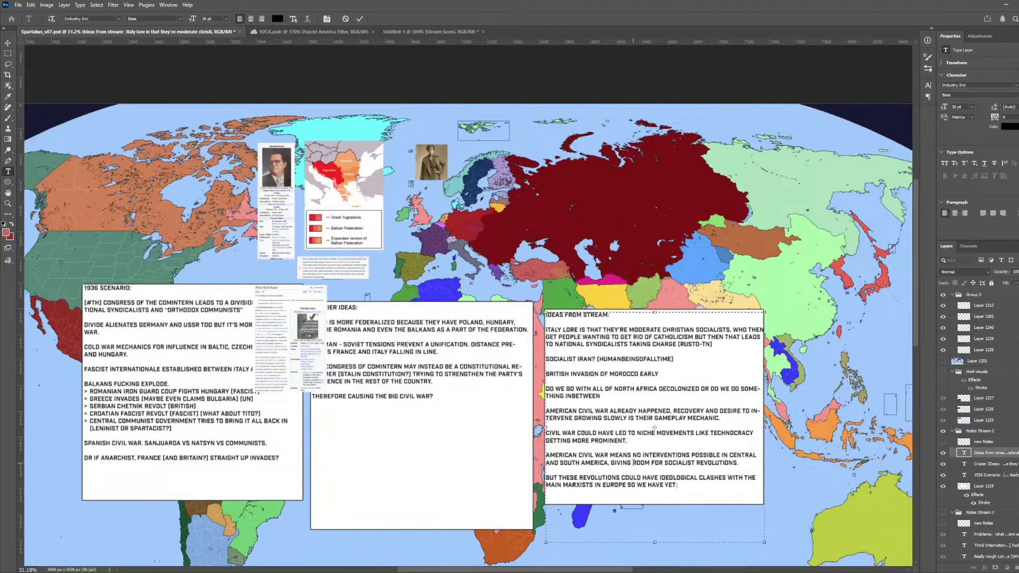
text( ANOTEHR)
key(BackSpace)
text(HER INTERNATIOA)
key(BackSpace)
text(NALE.)
click(9, 44)
- Select Layer 1219, the background of the Notes Stream 2 boxes, and sample its white as the foreground color
click(988, 475)
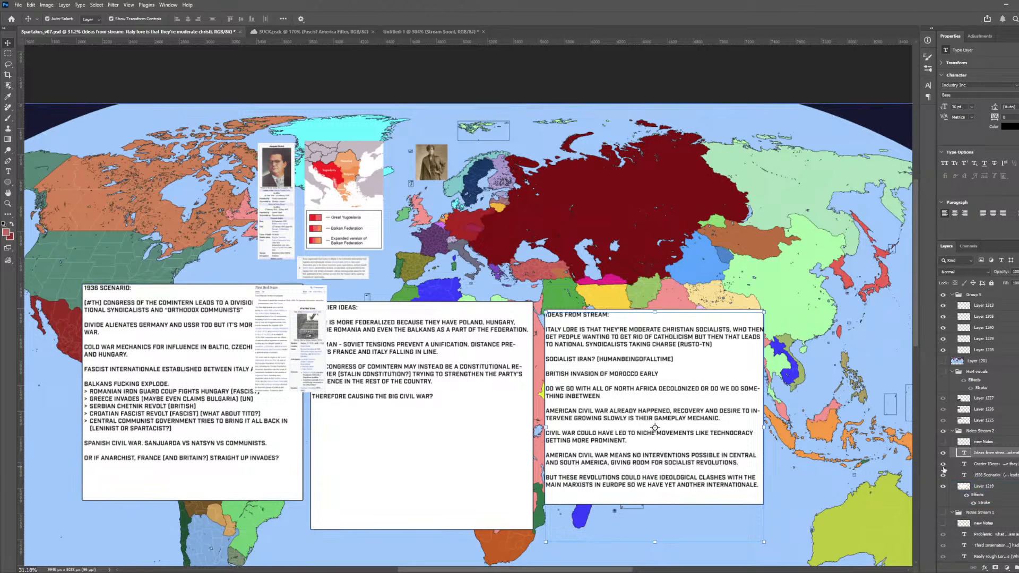
click(1003, 497)
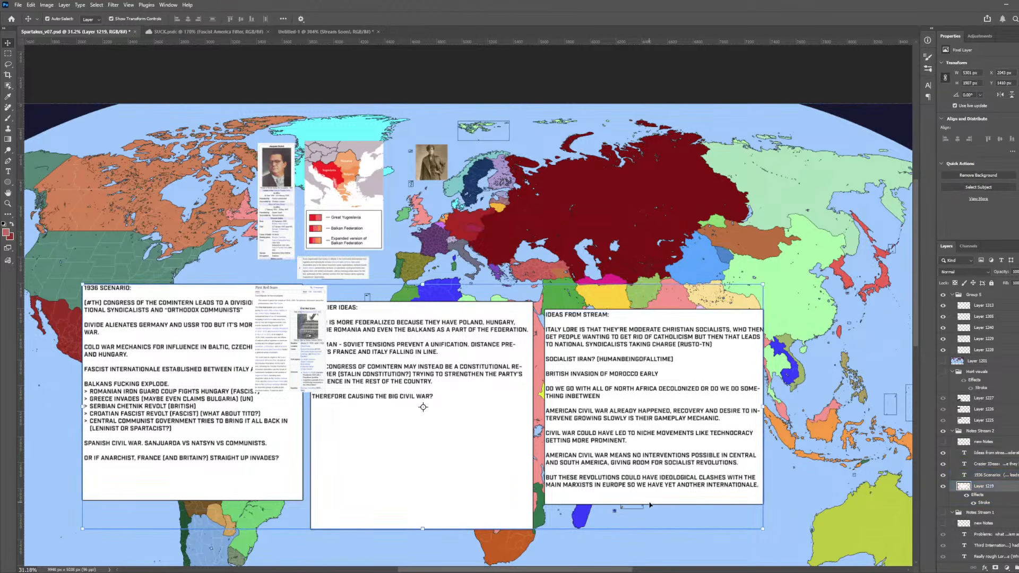
scroll(589, 500, up, 1)
scroll(589, 500, up, 1)
key(i)
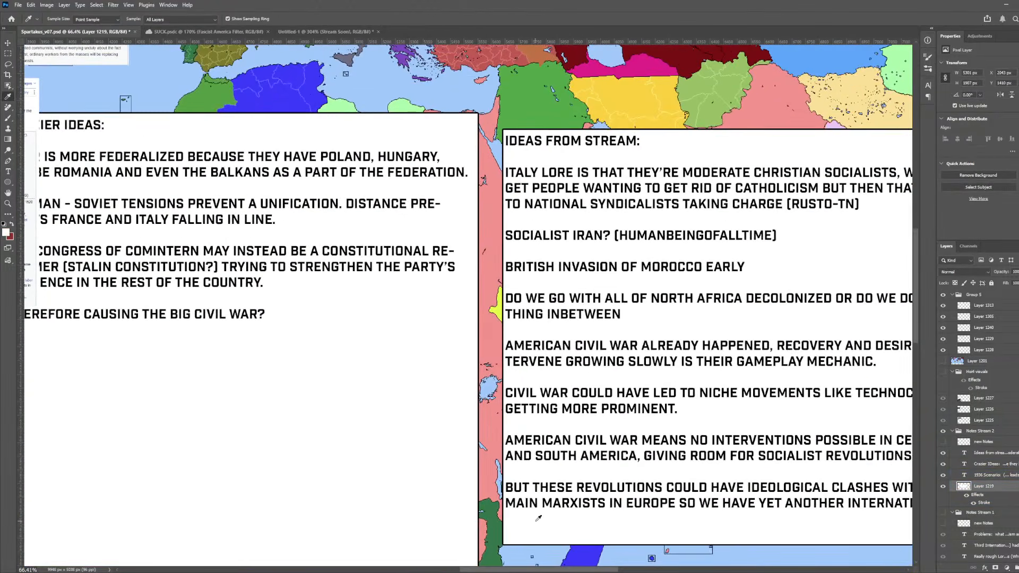
scroll(537, 516, up, 1)
scroll(537, 516, down, 2)
scroll(537, 516, up, 4)
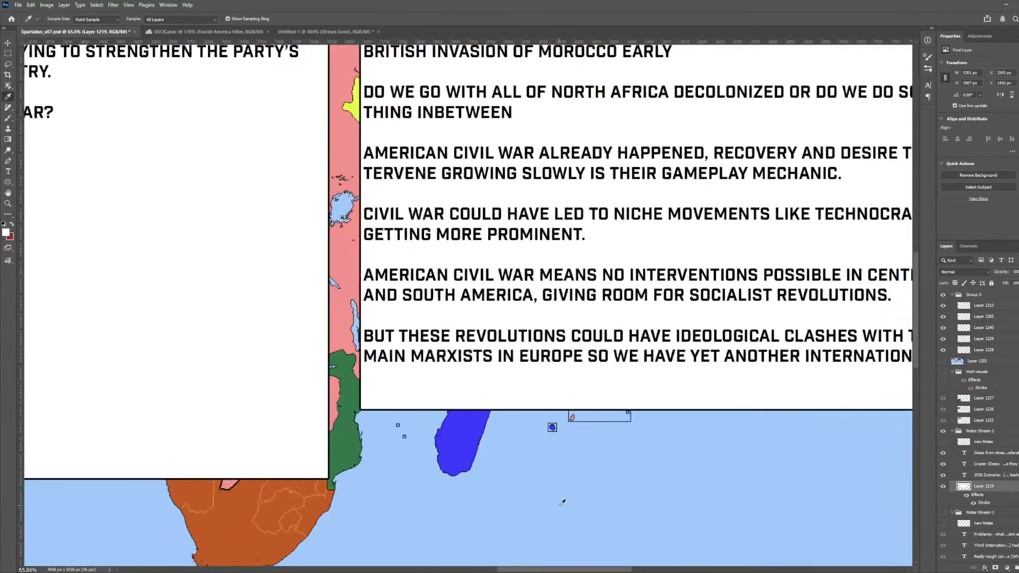
scroll(562, 510, right, 3)
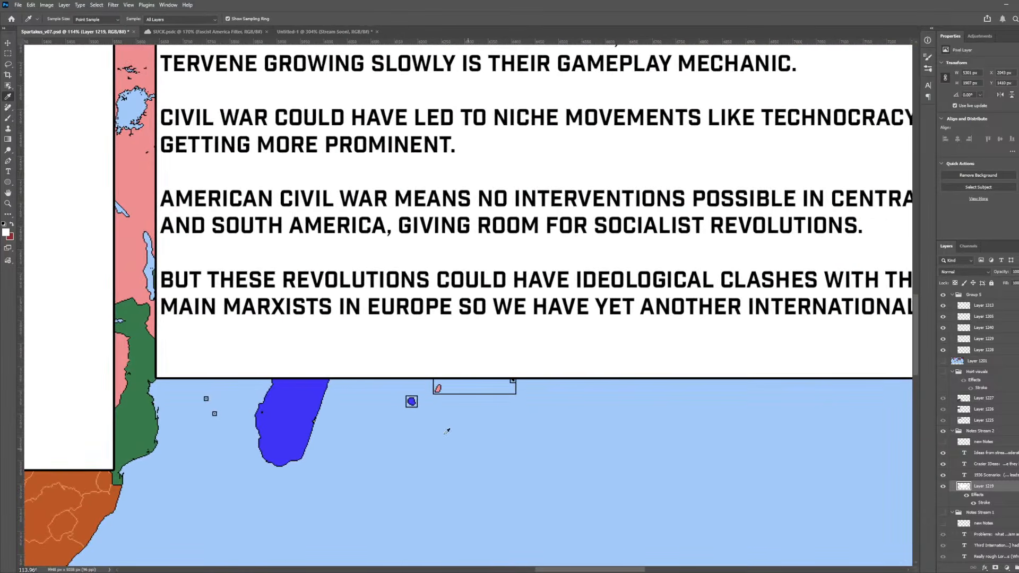
click(8, 53)
scroll(122, 327, up, 4)
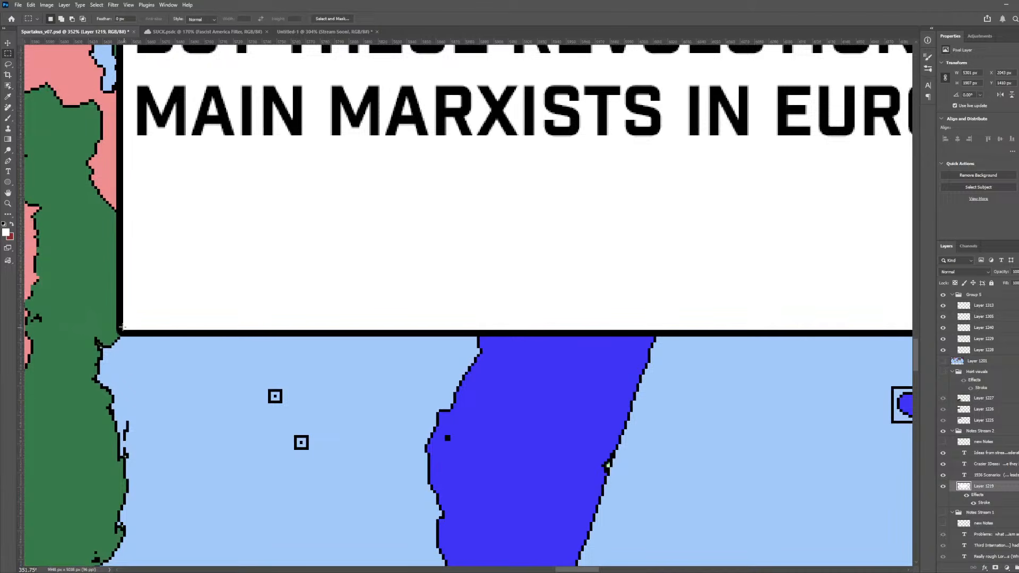
scroll(122, 325, up, 4)
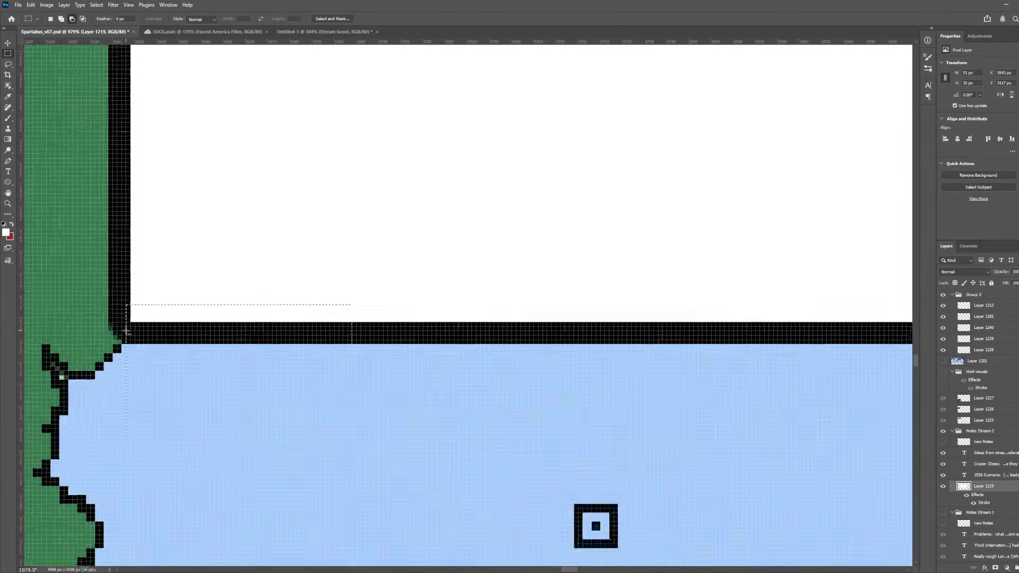
scroll(180, 341, down, 5)
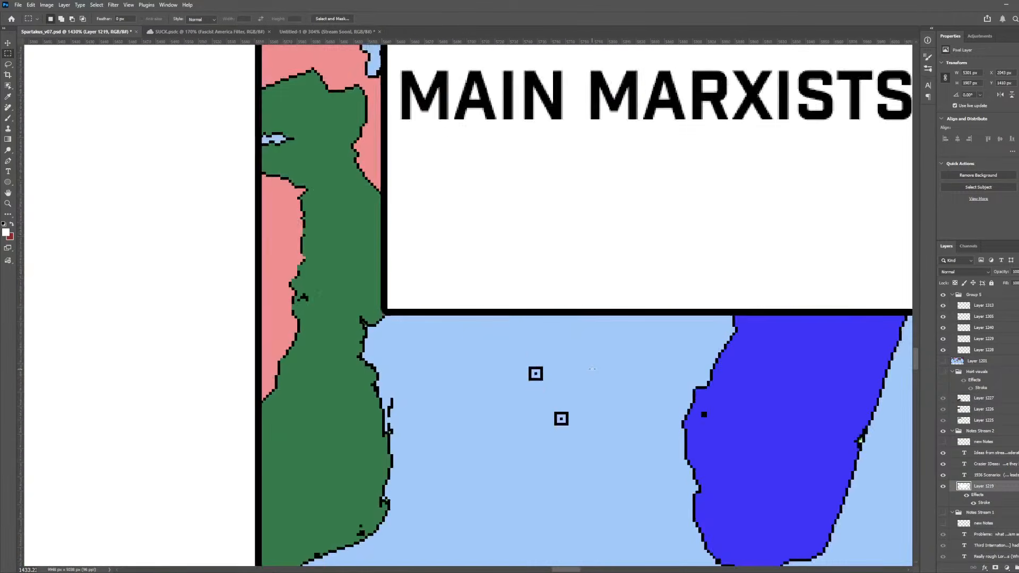
scroll(592, 368, down, 1)
drag(592, 369, 457, 295)
click(527, 340)
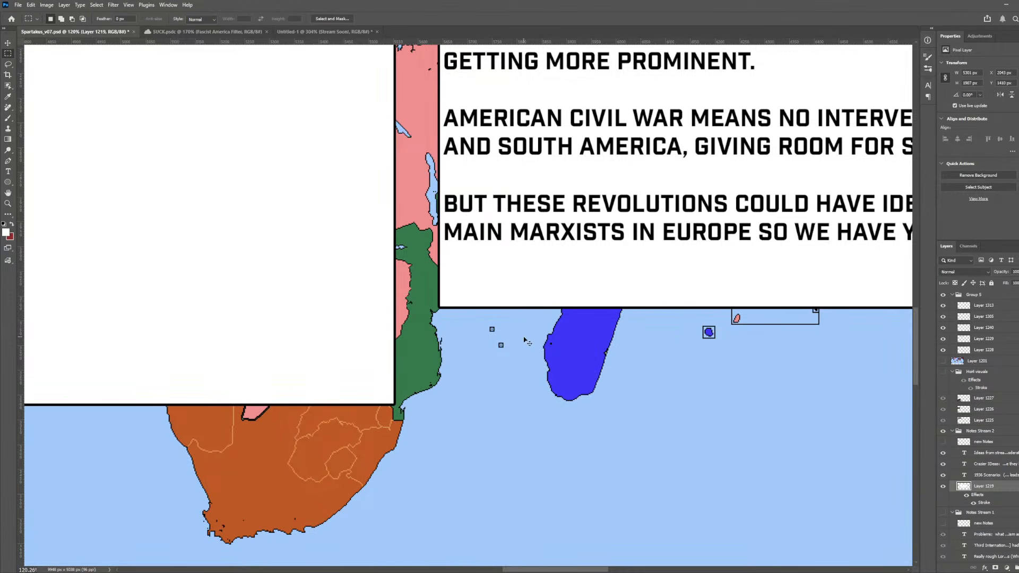
- Draw a rectangular selection across the full width of the stream ideas box, from just inside its lower edge down over the ocean
scroll(616, 339, down, 3)
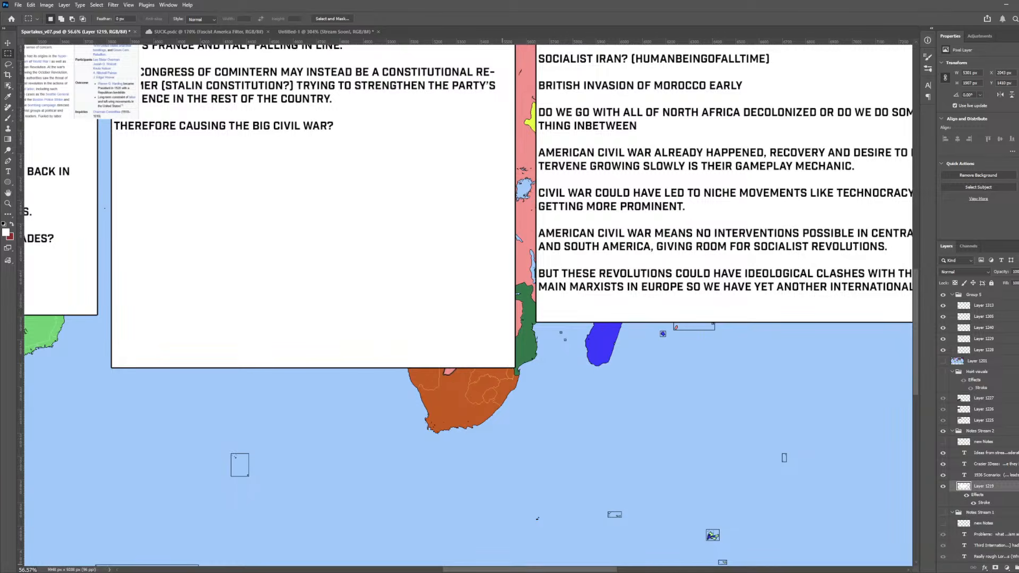
drag(467, 572, 501, 571)
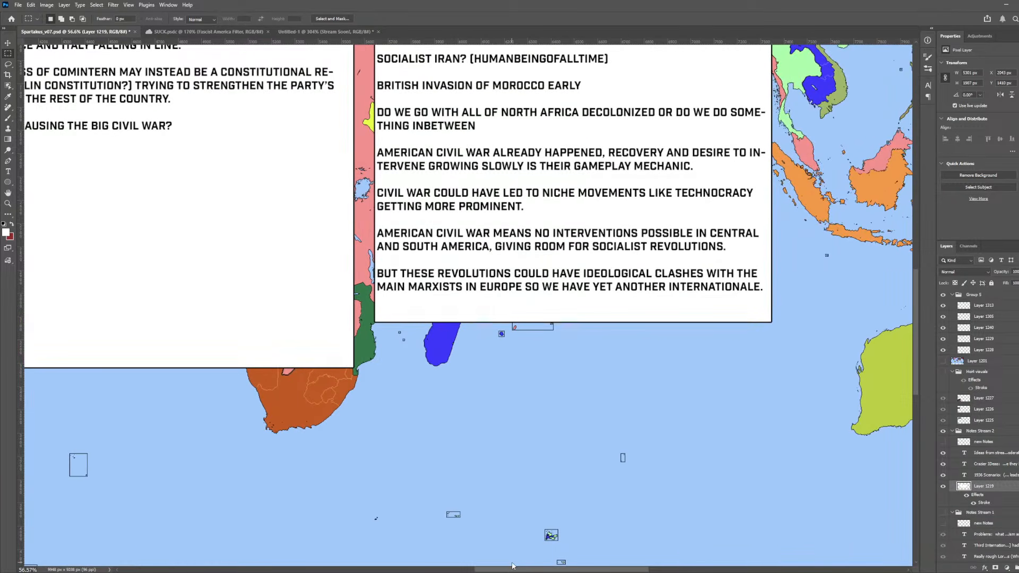
scroll(337, 355, up, 2)
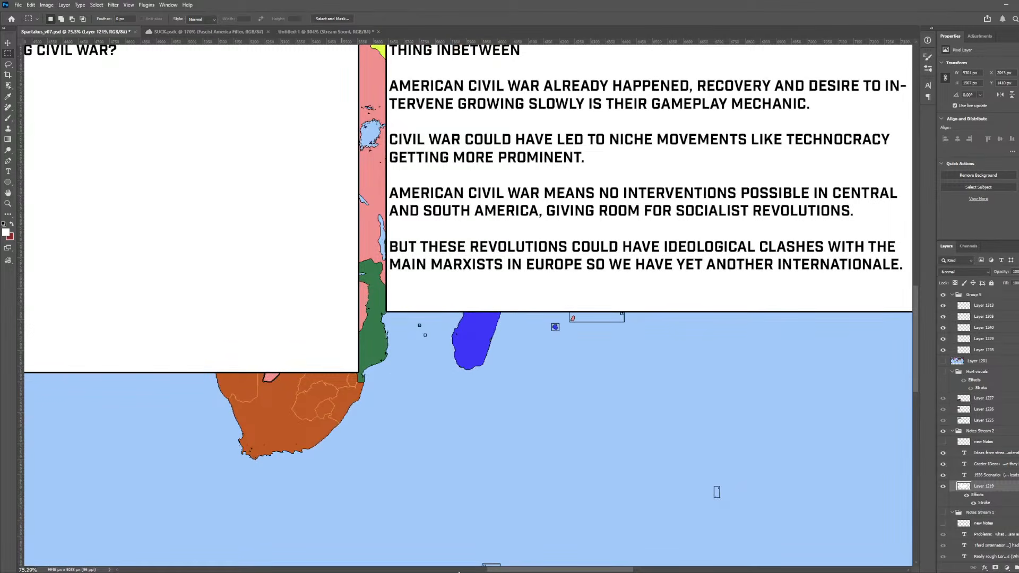
drag(498, 571, 535, 571)
scroll(421, 312, up, 4)
scroll(218, 360, left, 3)
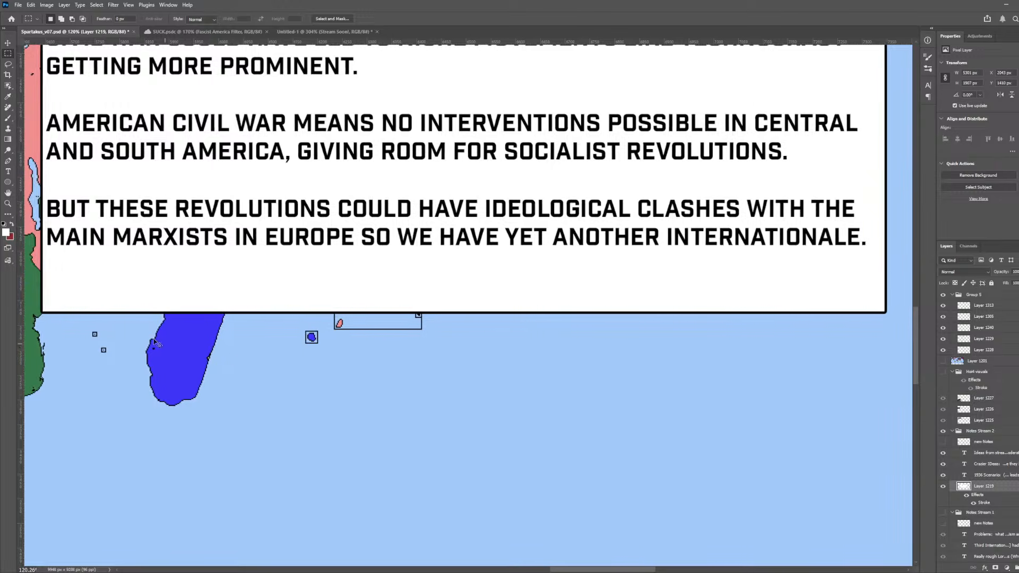
drag(49, 306, 892, 503)
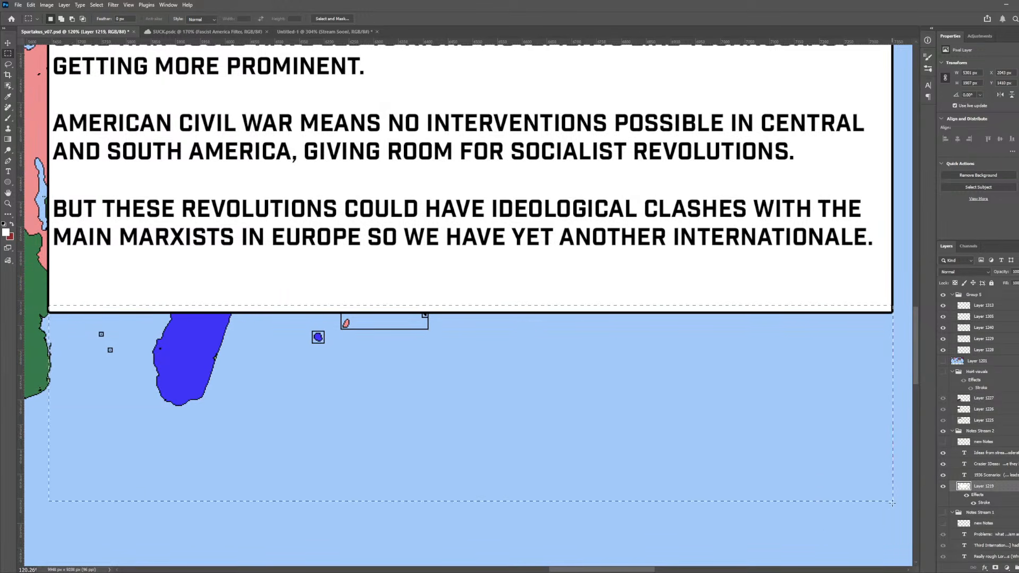
click(890, 541)
- Trim the rectangular selection's right edge so it lines up with the white fill of the stream ideas box
scroll(876, 319, up, 5)
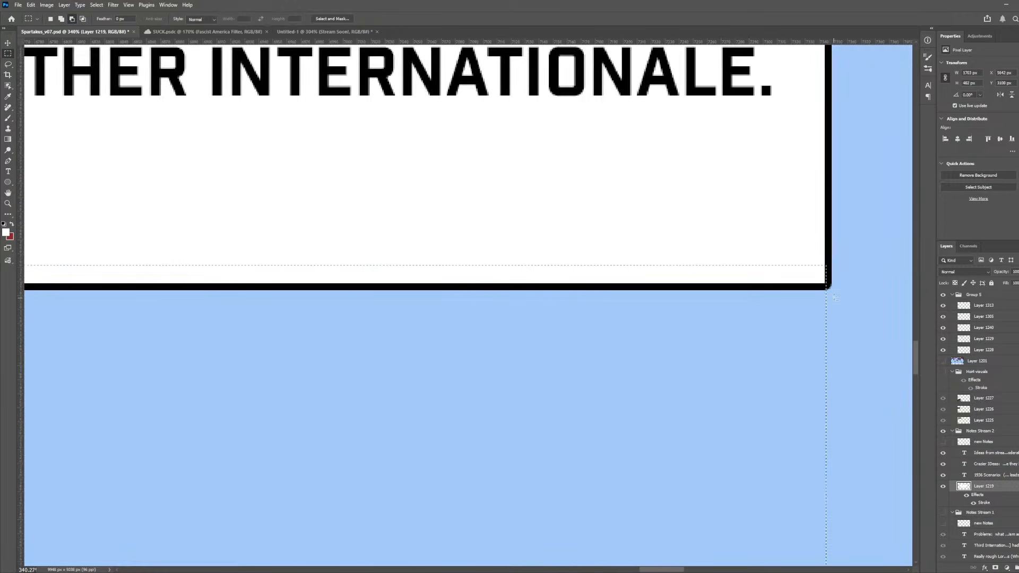
scroll(835, 297, up, 3)
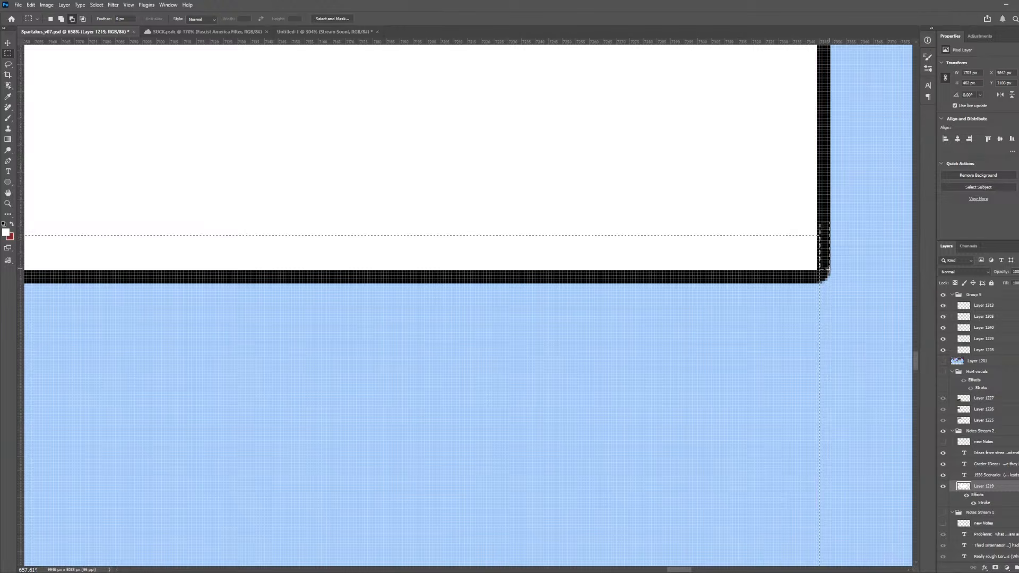
scroll(826, 276, down, 6)
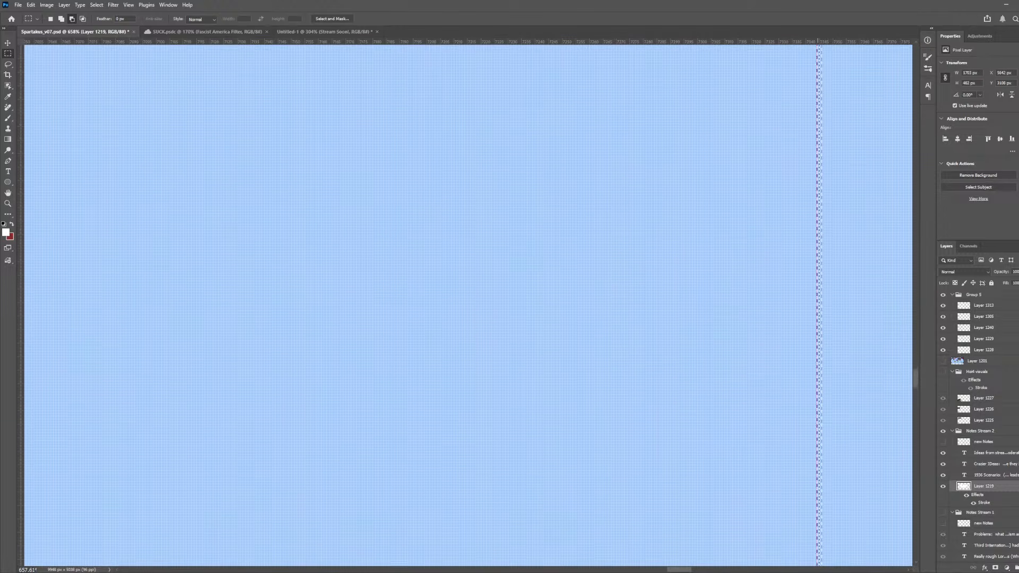
drag(818, 570, 818, 508)
scroll(757, 463, down, 8)
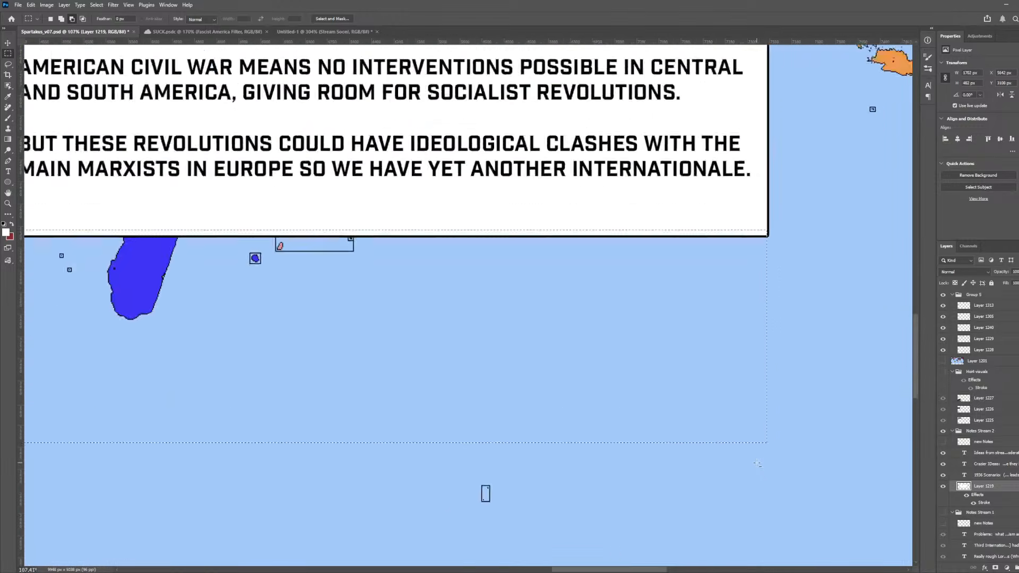
scroll(757, 463, down, 2)
- Trim the selection's left edge to match the white fill at the stream ideas box's lower-left corner
scroll(462, 292, up, 10)
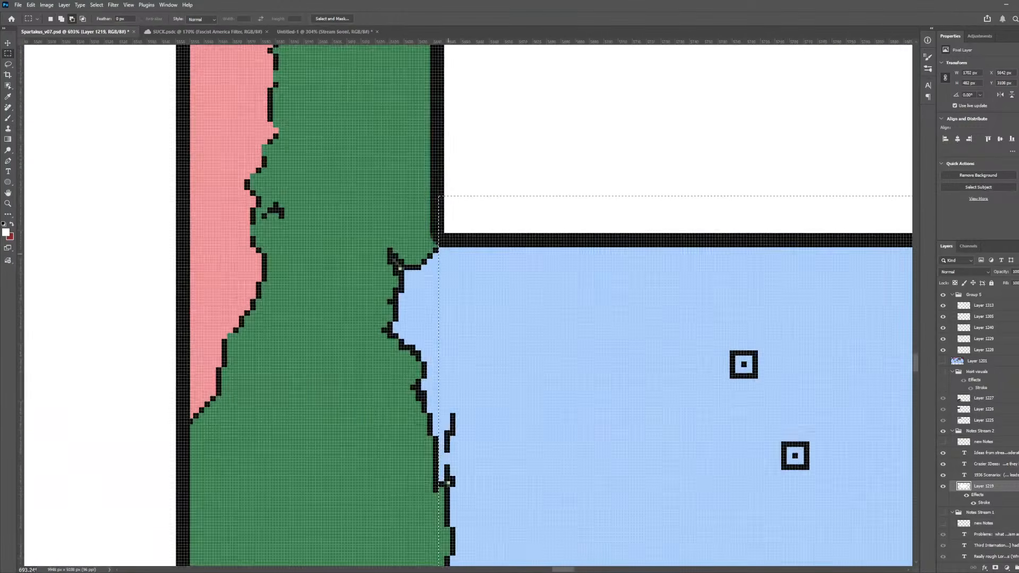
scroll(450, 243, up, 2)
drag(414, 184, 446, 548)
scroll(552, 223, down, 10)
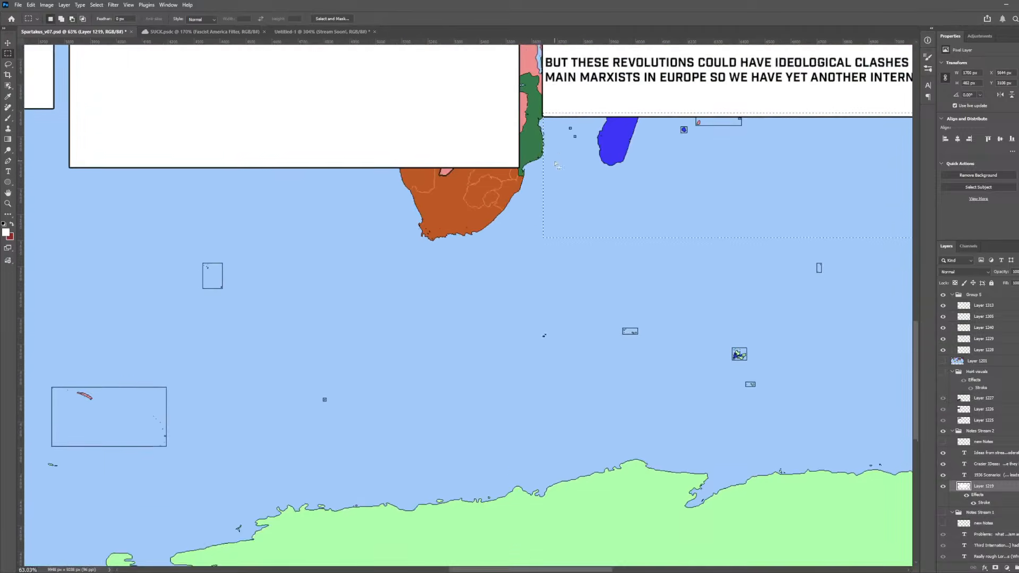
scroll(556, 164, up, 2)
- Paint the selected area white with a greatly enlarged pencil brush to extend the stream ideas box downward, and deselect
key(i)
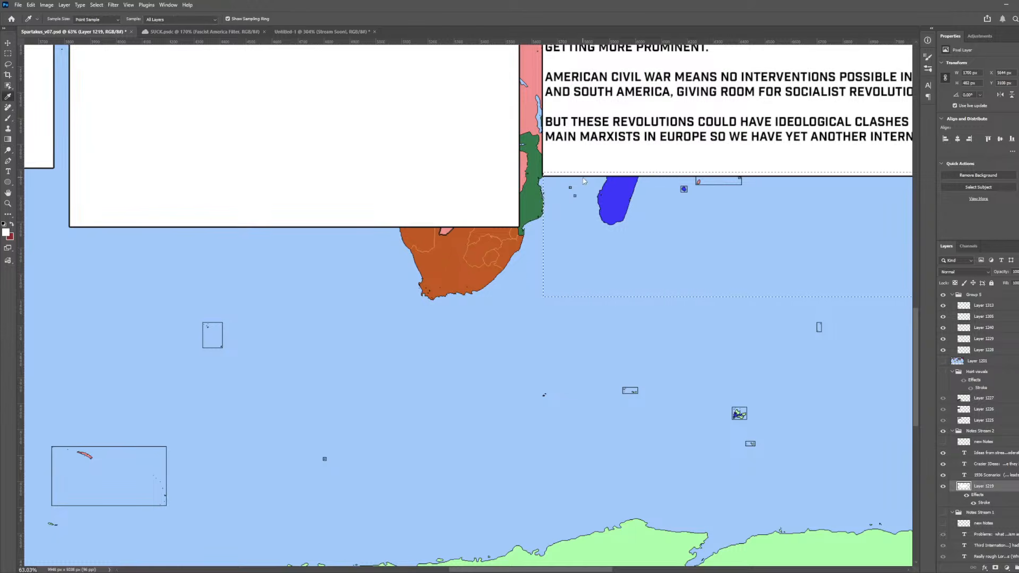
key(e)
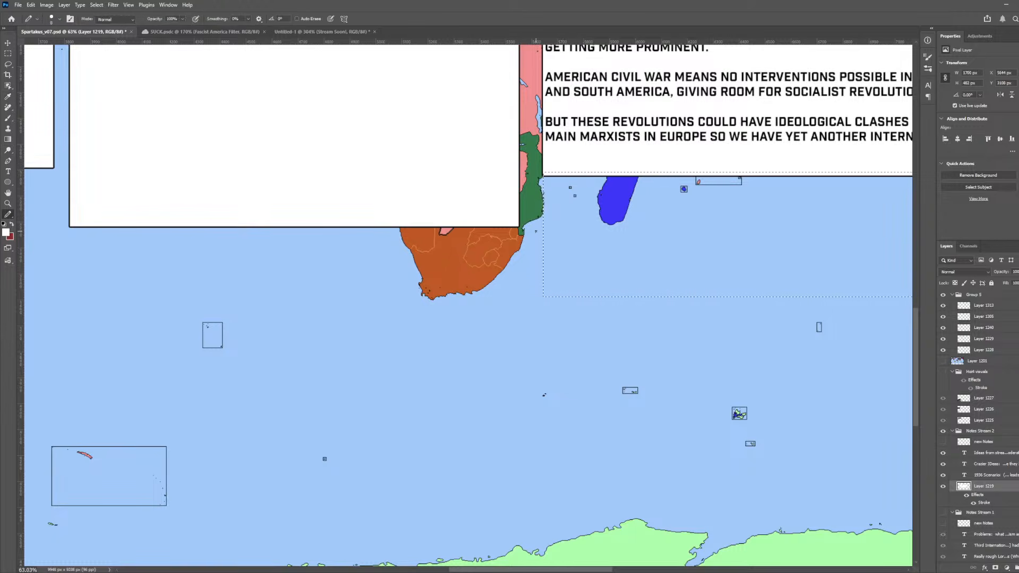
key(bracketright)
key(bracketright)
key(bracketright)
key(bracketright)
key(bracketright)
key(bracketright)
key(bracketright)
key(bracketright)
key(bracketright)
key(bracketright)
key(bracketright)
key(bracketright)
mouse_move(603, 186)
mouse_down()
mouse_move(640, 208)
mouse_move(1008, 182)
mouse_up()
scroll(572, 258, down, 4)
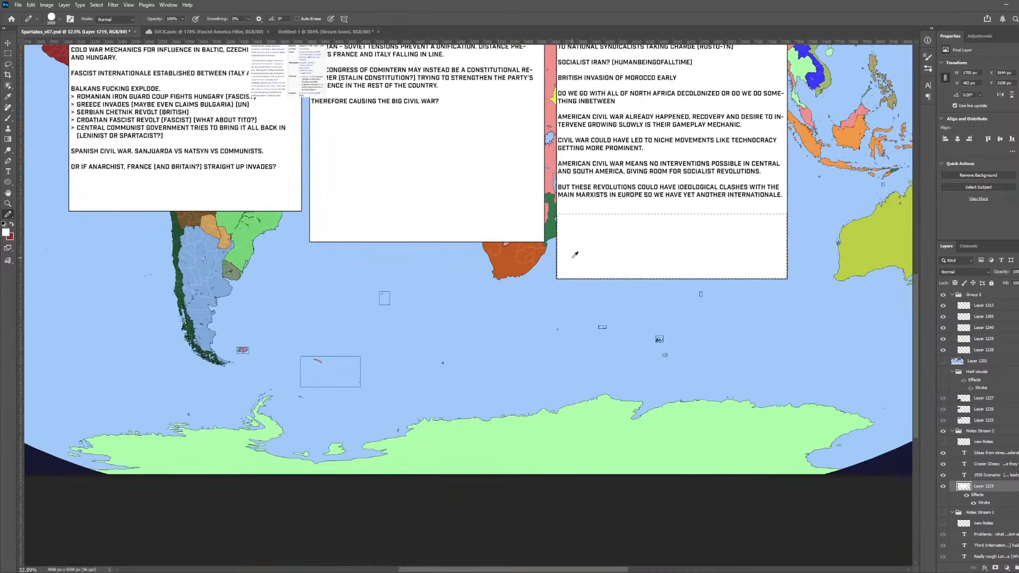
key(w)
key(ctrl+d)
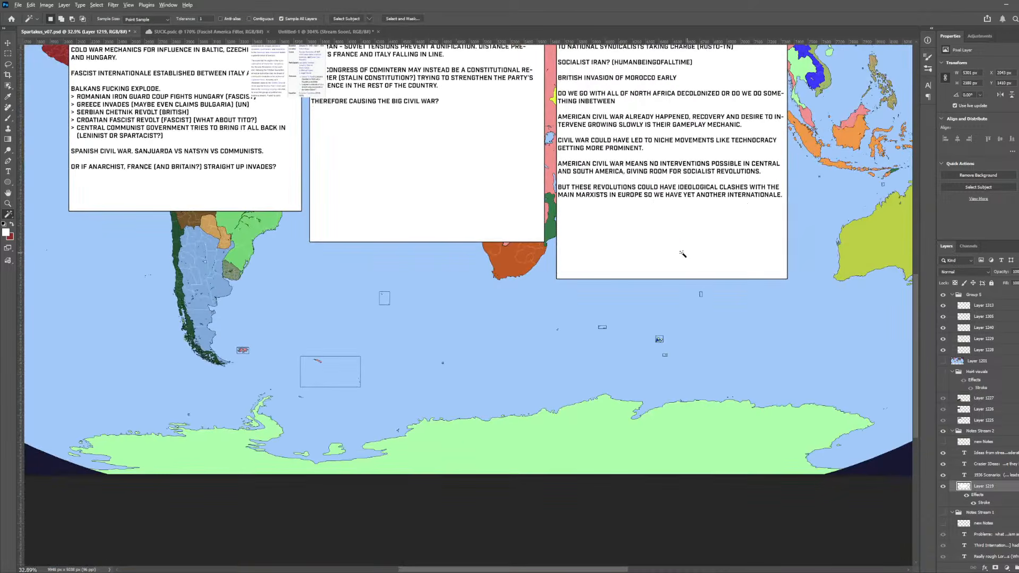
- Examine the whole map with its three notes boxes, looking closely at Europe and then across to Asia
scroll(682, 254, down, 4)
scroll(663, 250, up, 4)
key(v)
scroll(570, 224, up, 3)
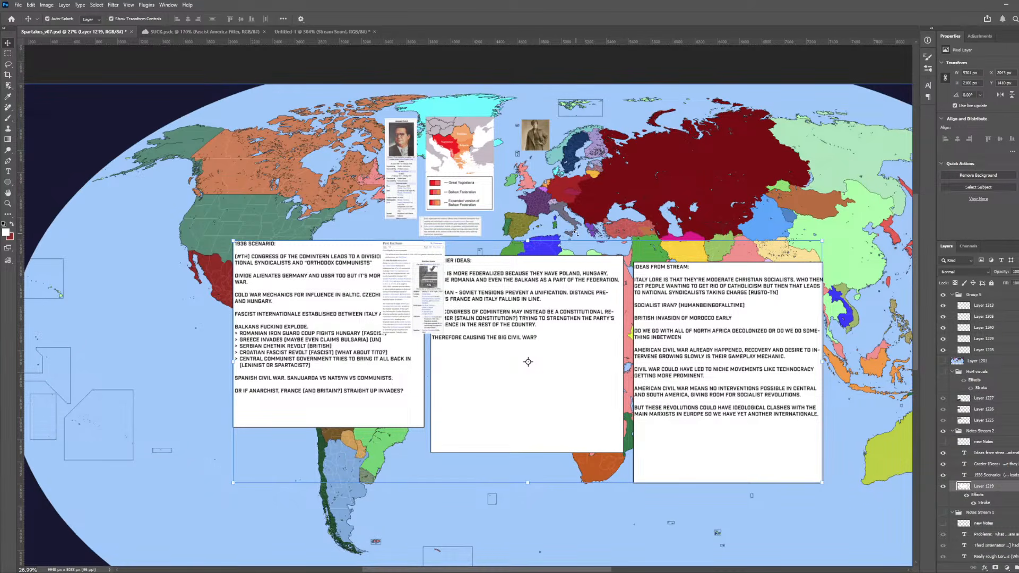
scroll(603, 223, up, 5)
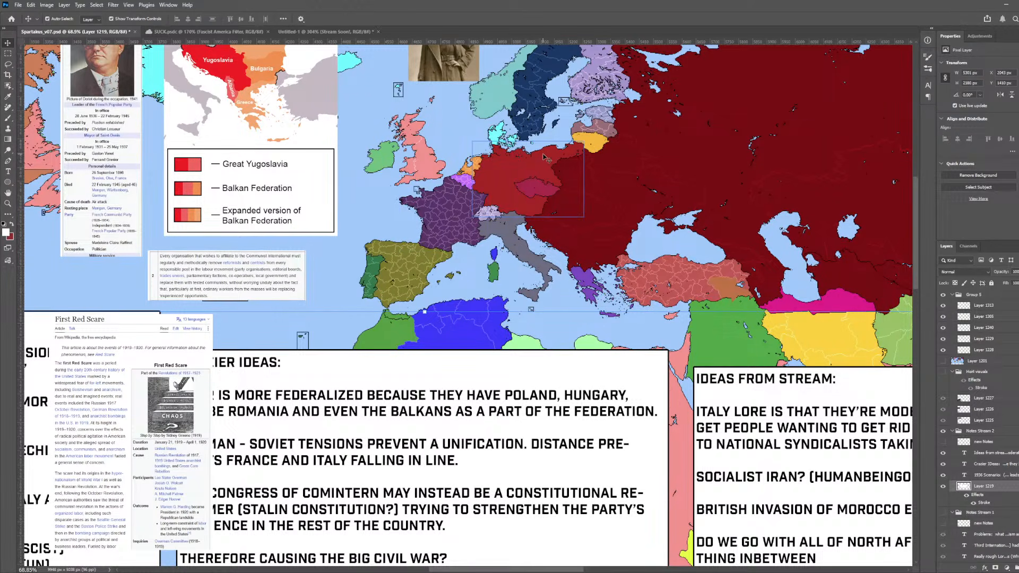
scroll(544, 157, down, 3)
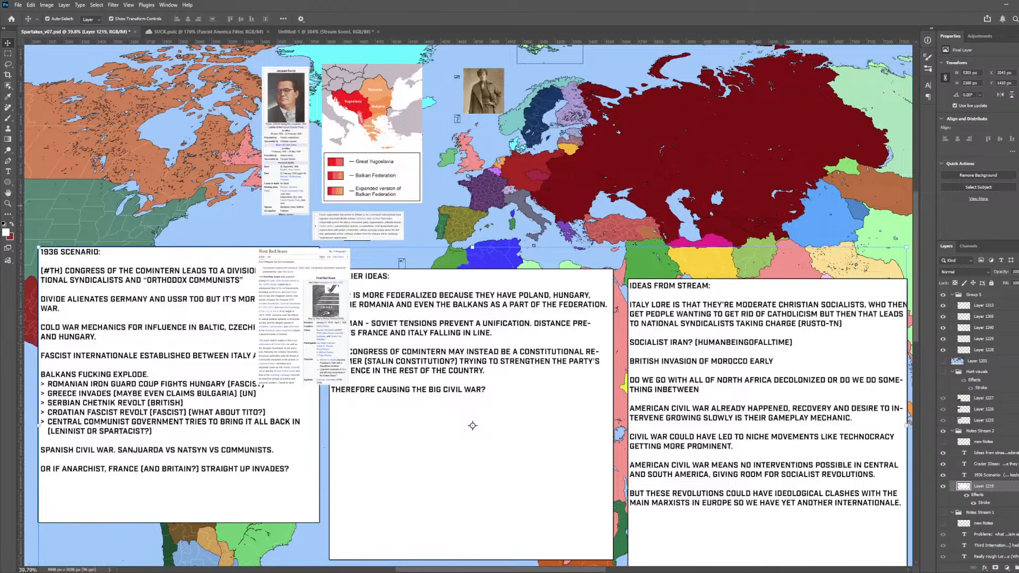
scroll(523, 188, down, 3)
drag(772, 189, 660, 189)
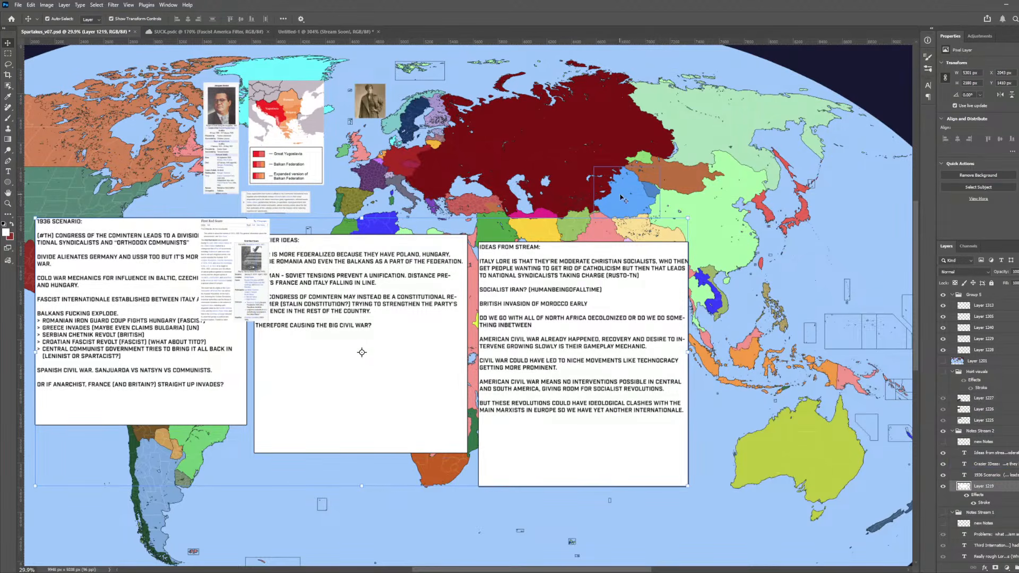
- Duplicate the USSR D layer and rename the copy USSR E
click(641, 199)
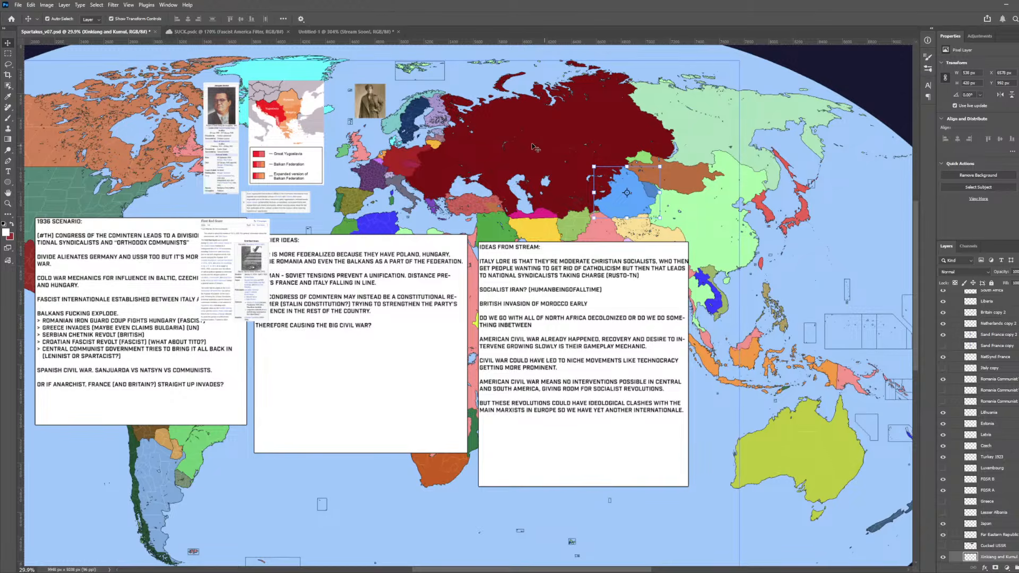
click(541, 143)
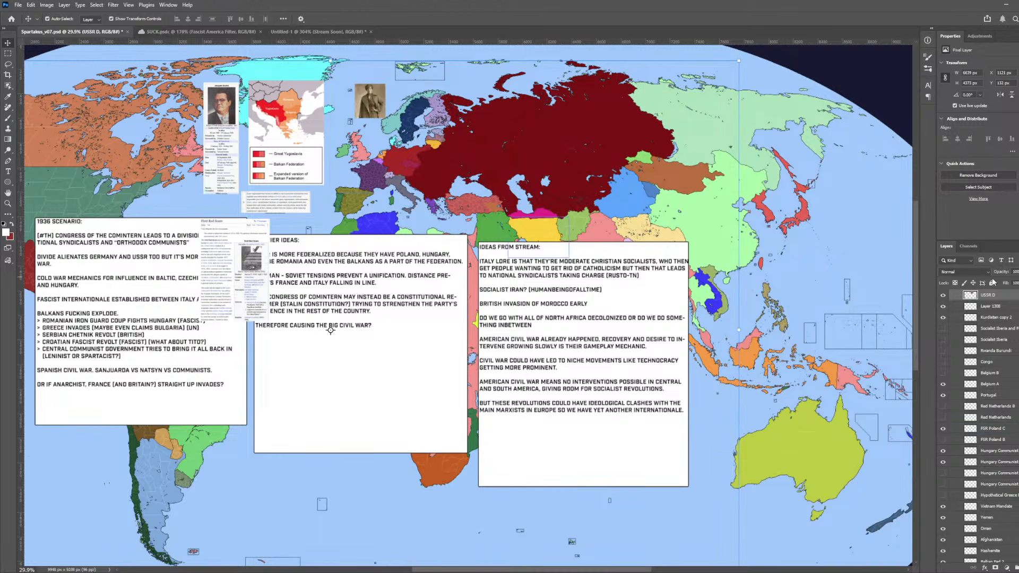
key(ctrl+j)
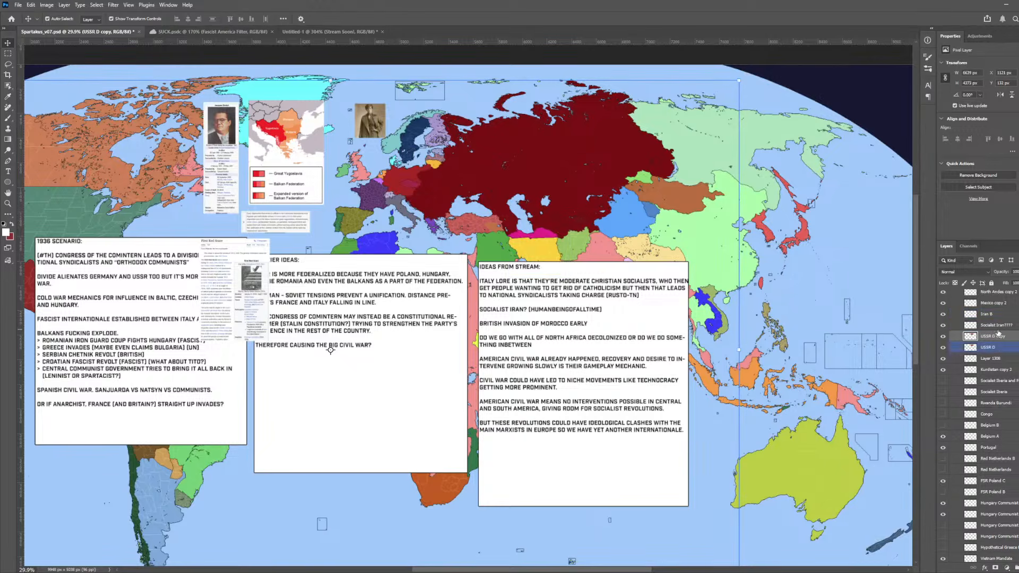
double_click(993, 336)
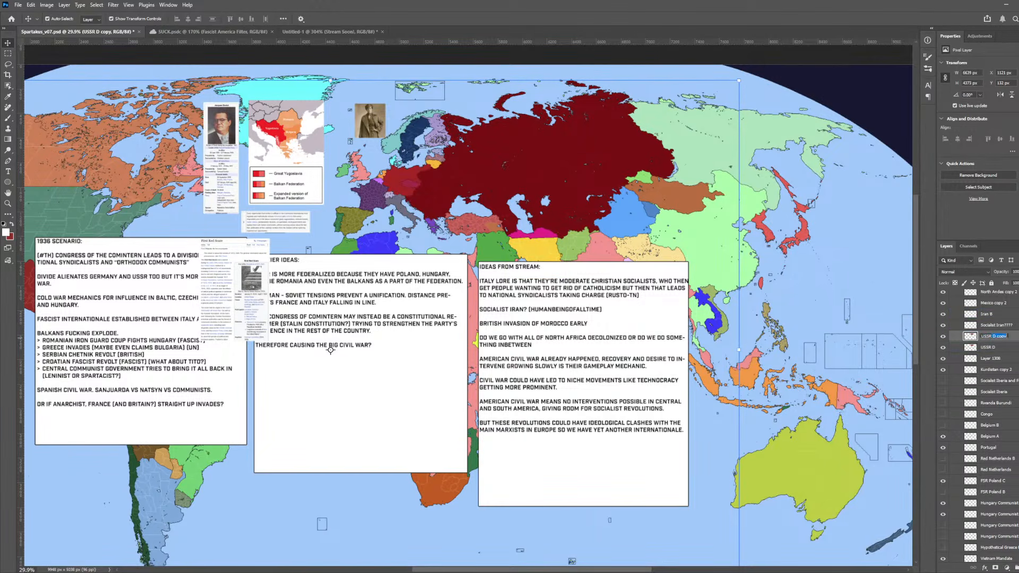
text(E)
key(Return)
- Sample the Soviet Union's dark red and fill Germany and Czechia with it on the USSR E layer
key(i)
click(534, 155)
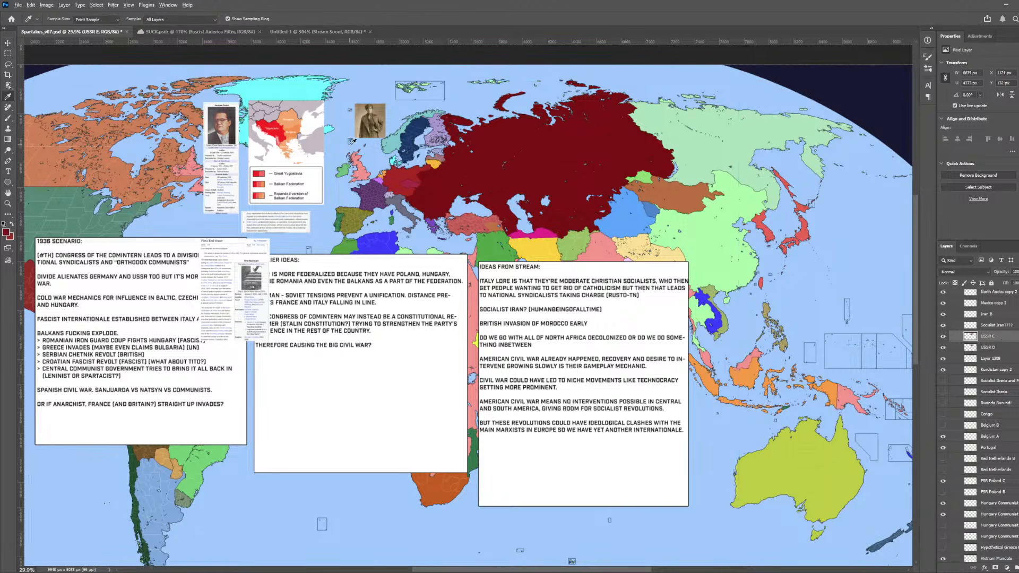
scroll(369, 149, up, 6)
key(g)
click(484, 267)
scroll(484, 267, up, 3)
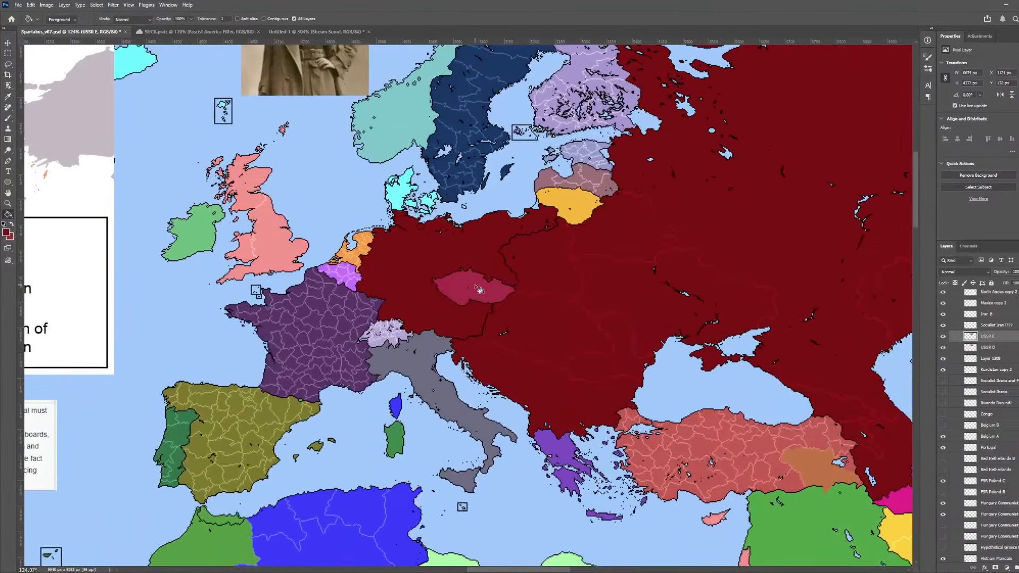
click(477, 291)
scroll(406, 249, down, 3)
scroll(417, 270, down, 3)
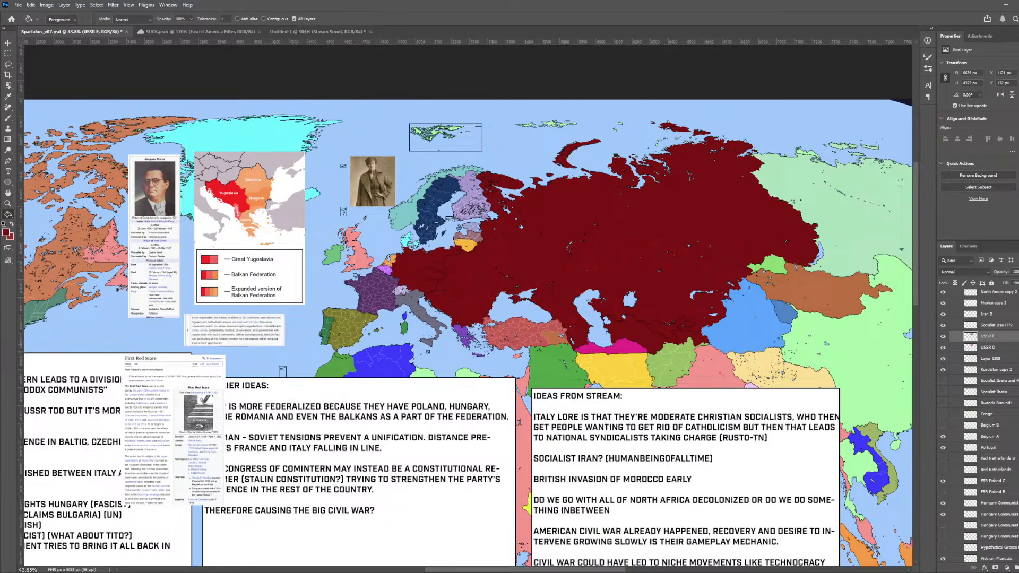
- Hide the USSR E layer and select the USSR D layer on the map
click(943, 336)
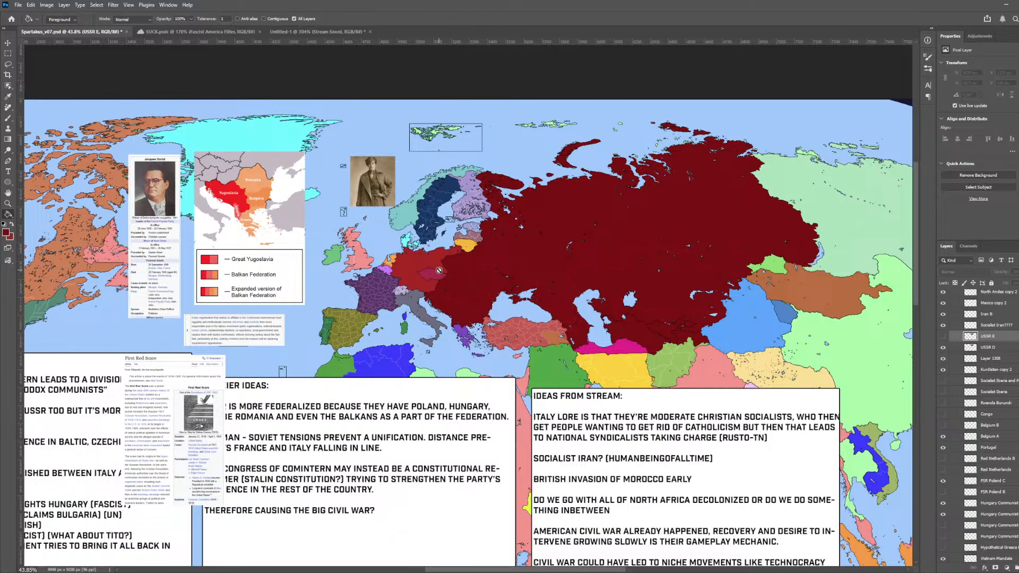
click(8, 42)
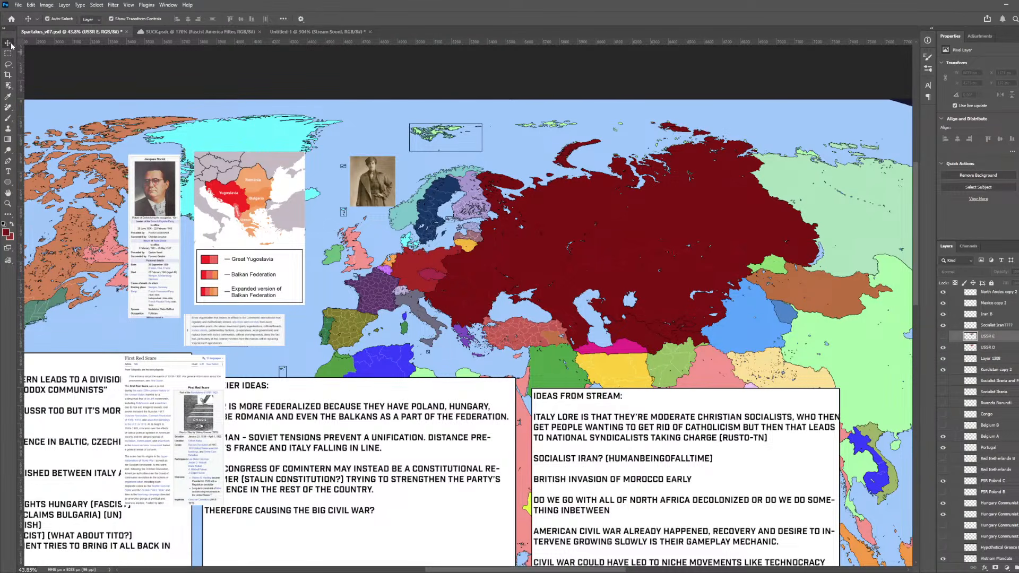
click(527, 269)
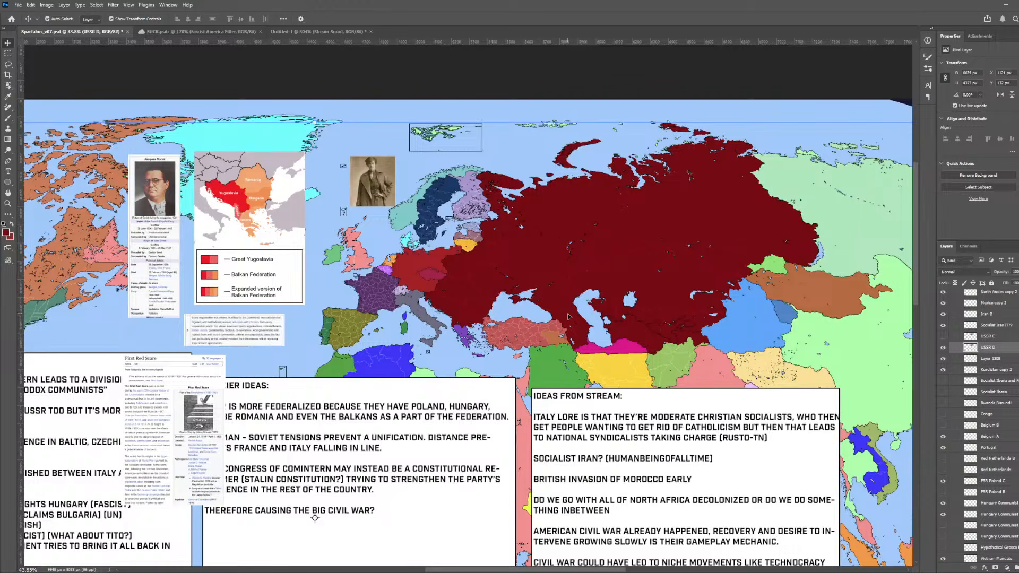
click(584, 335)
click(584, 335)
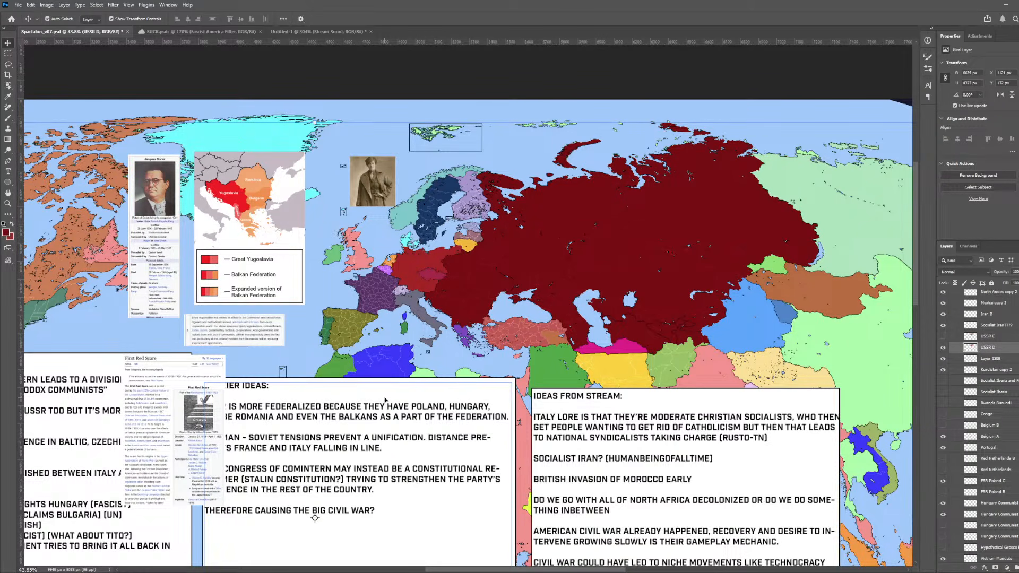
- Try hiding the USSR D layer and the Balkan Fed 2 layer around the Balkans, and undo both visibility changes
scroll(516, 321, up, 5)
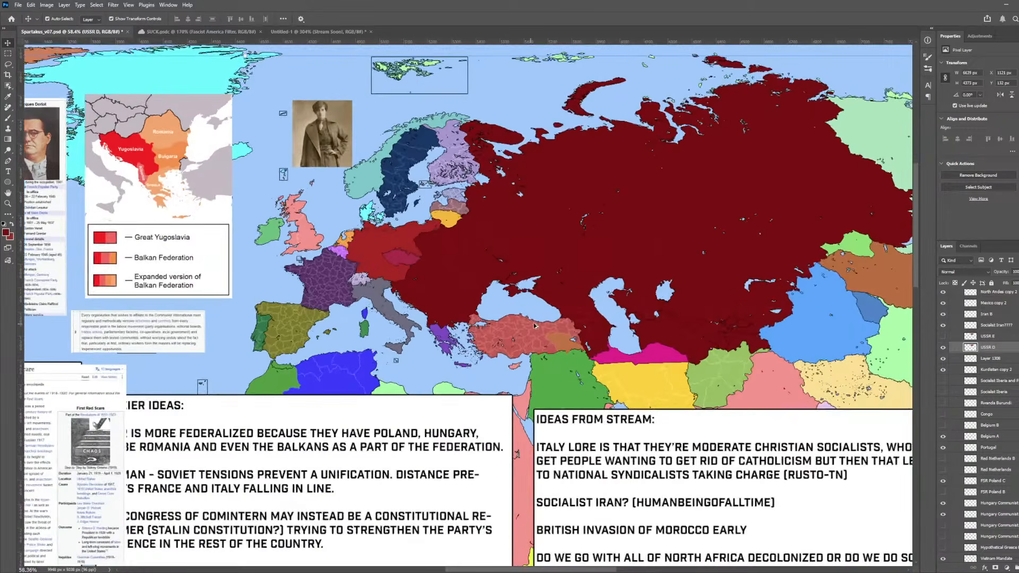
scroll(390, 324, up, 8)
scroll(390, 323, down, 2)
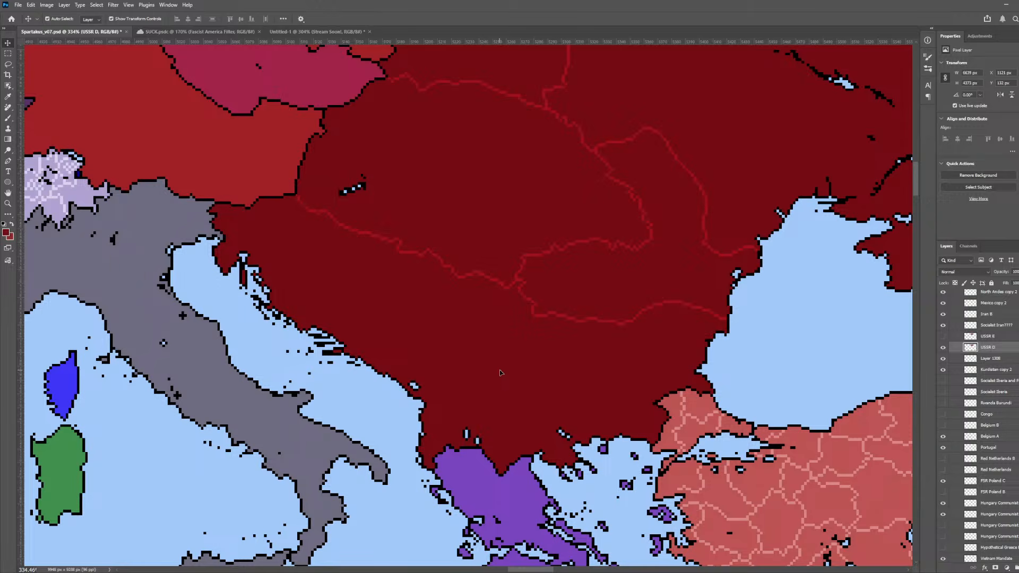
click(944, 348)
click(513, 374)
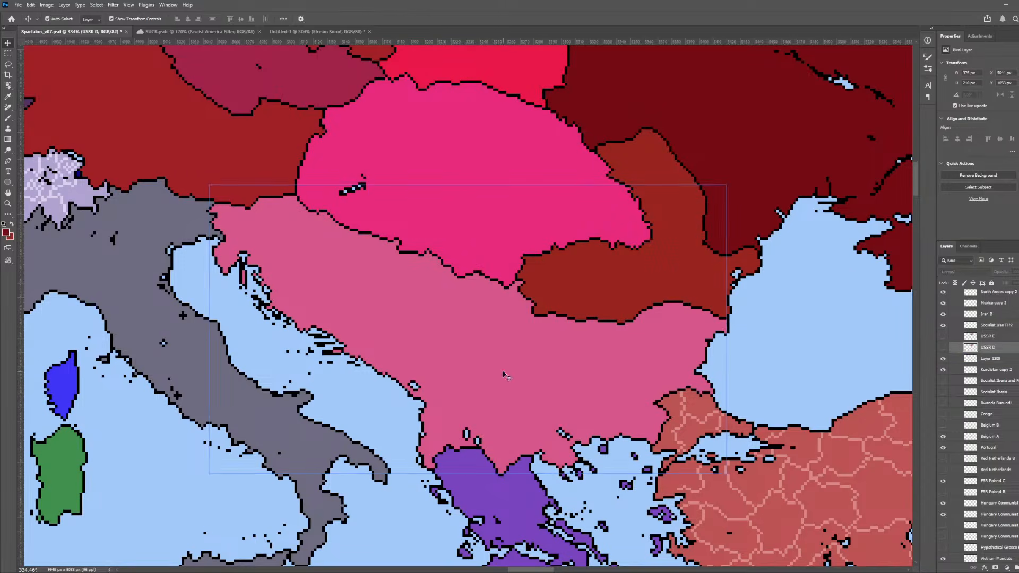
click(943, 557)
scroll(401, 350, down, 7)
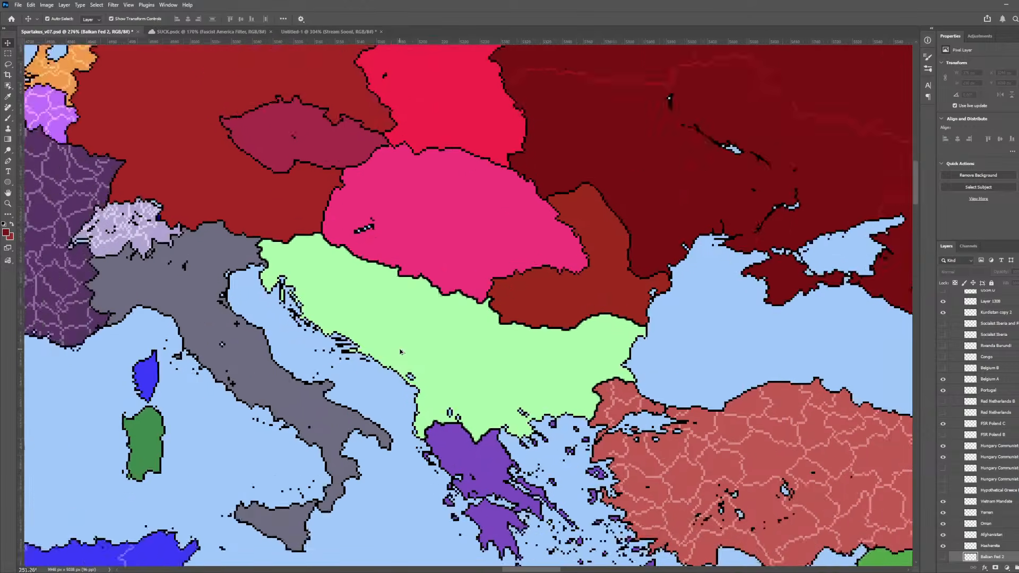
key(ctrl+z)
key(ctrl+z)
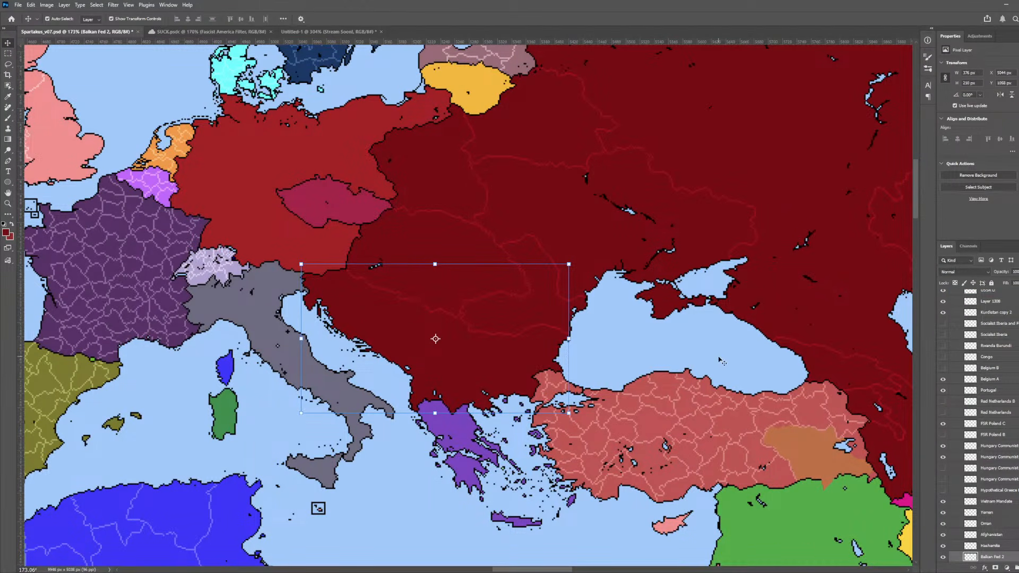
- Look over Europe and search the layer stack for the Notes Stream 2 group
scroll(525, 360, down, 1)
scroll(522, 358, down, 4)
scroll(522, 358, up, 3)
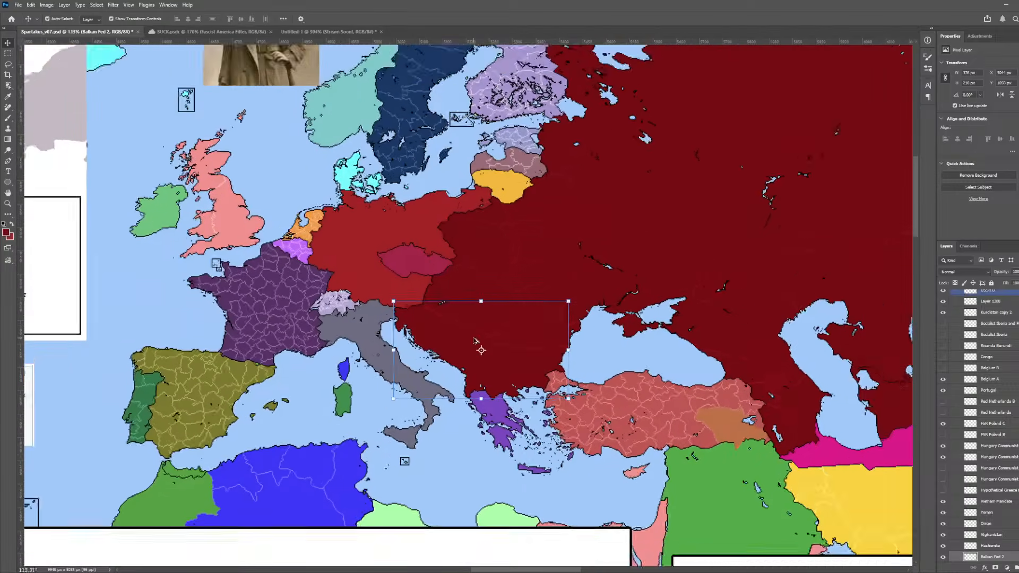
scroll(980, 425, down, 15)
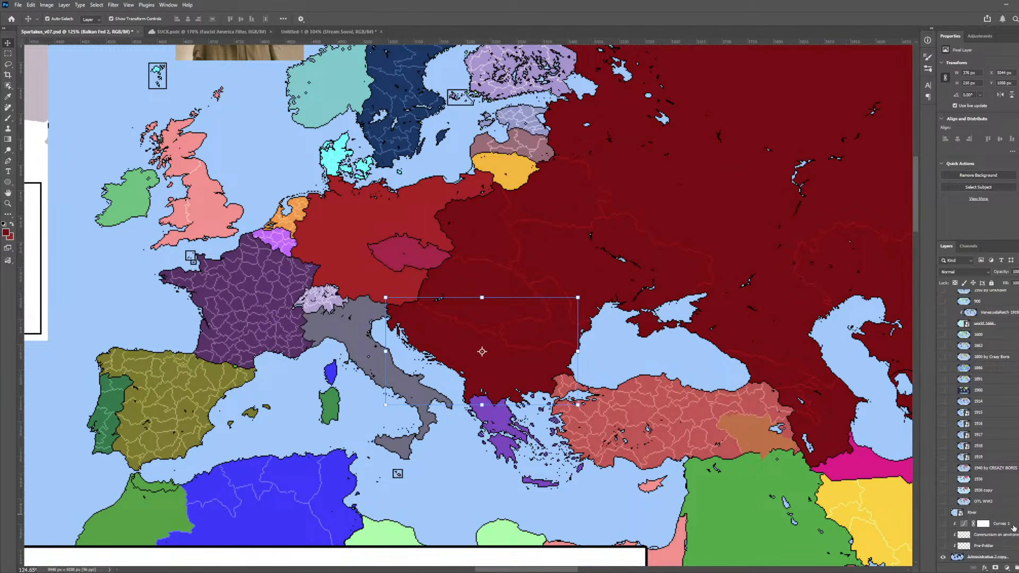
scroll(1011, 484, up, 10)
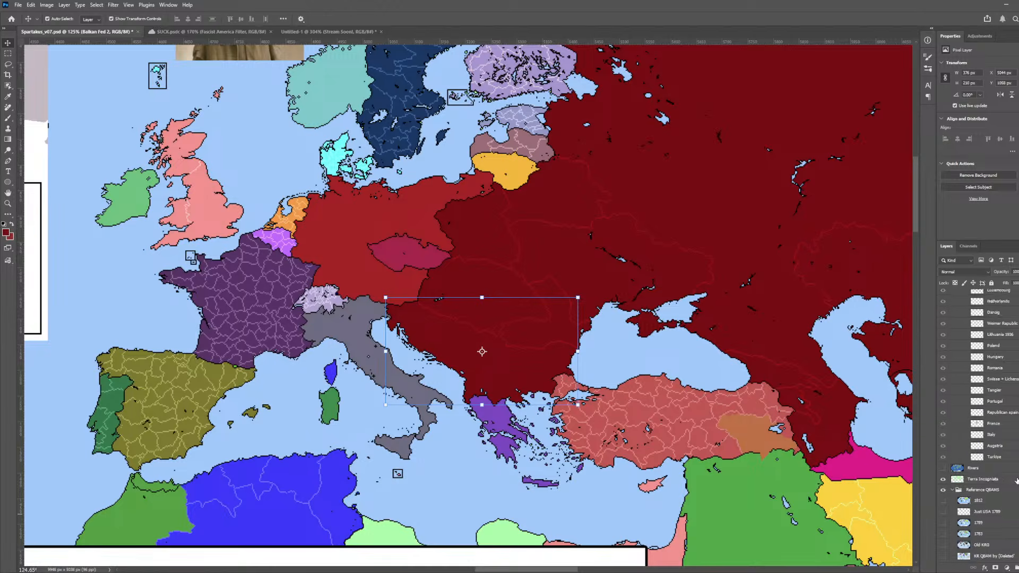
scroll(1017, 480, up, 10)
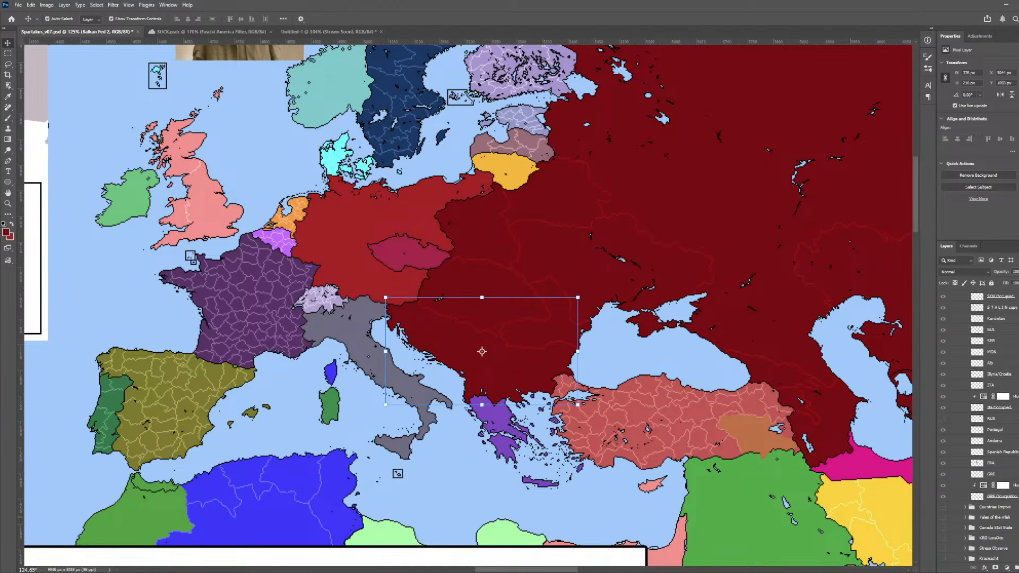
scroll(1017, 481, up, 10)
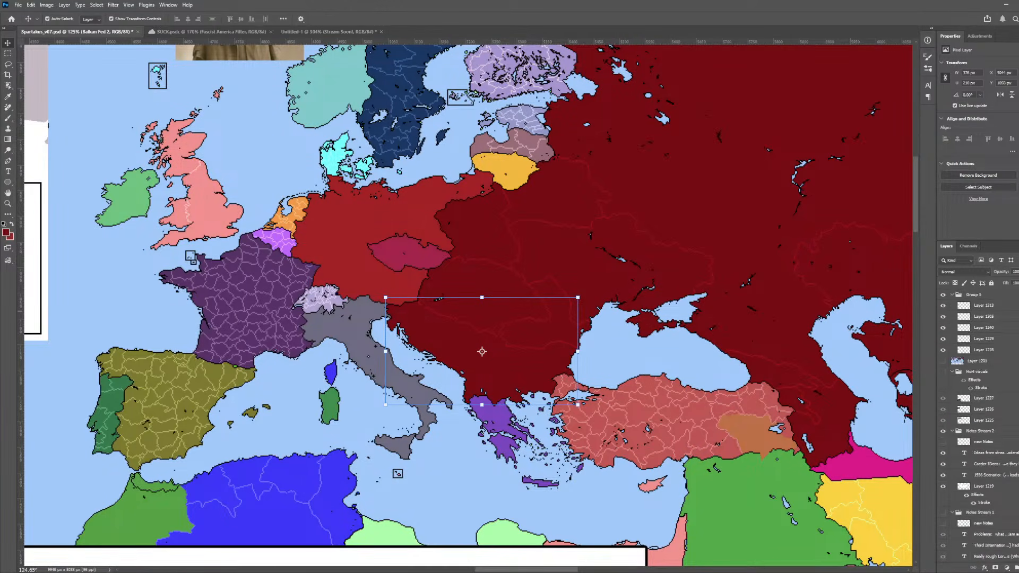
- Create a group above the Communist Brazil layer inside the Spartakus group and name it Balkans
scroll(979, 425, up, 10)
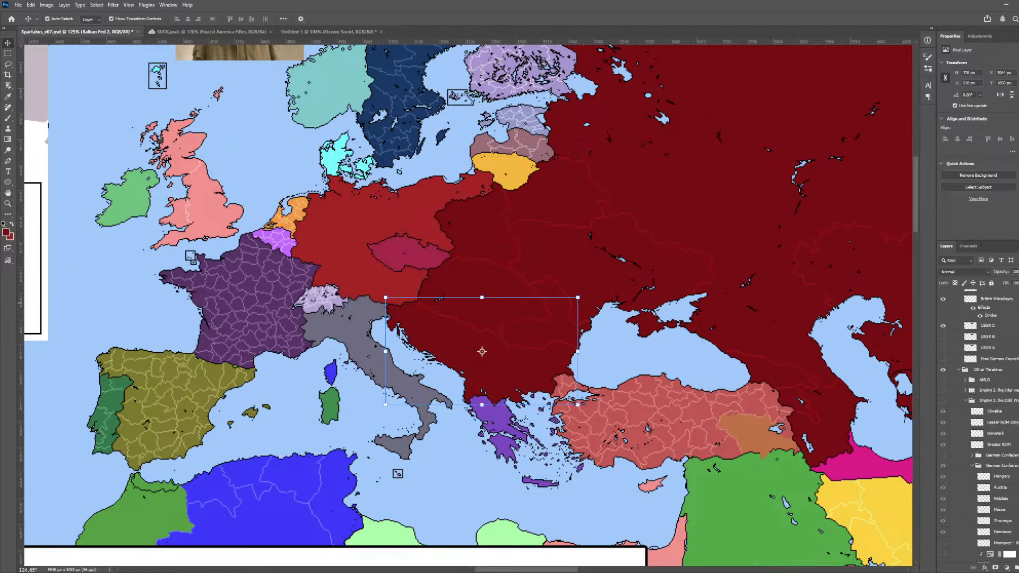
scroll(1007, 409, up, 10)
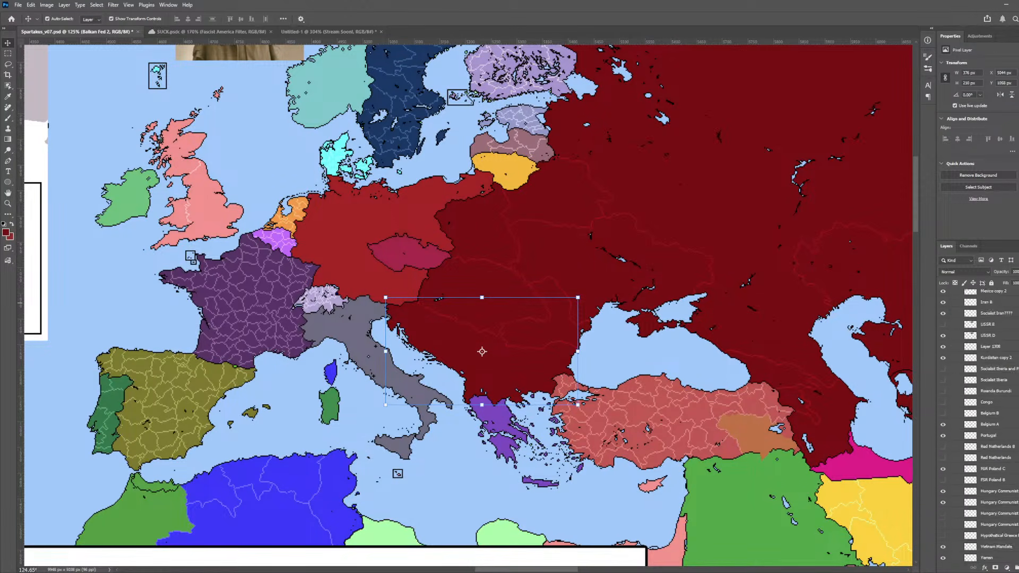
click(1009, 438)
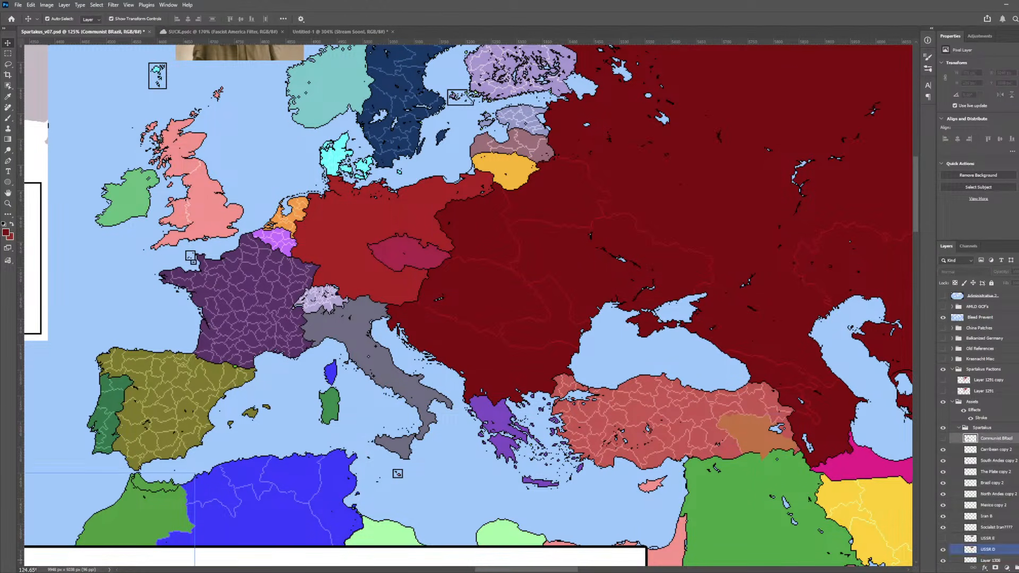
click(1017, 568)
double_click(985, 438)
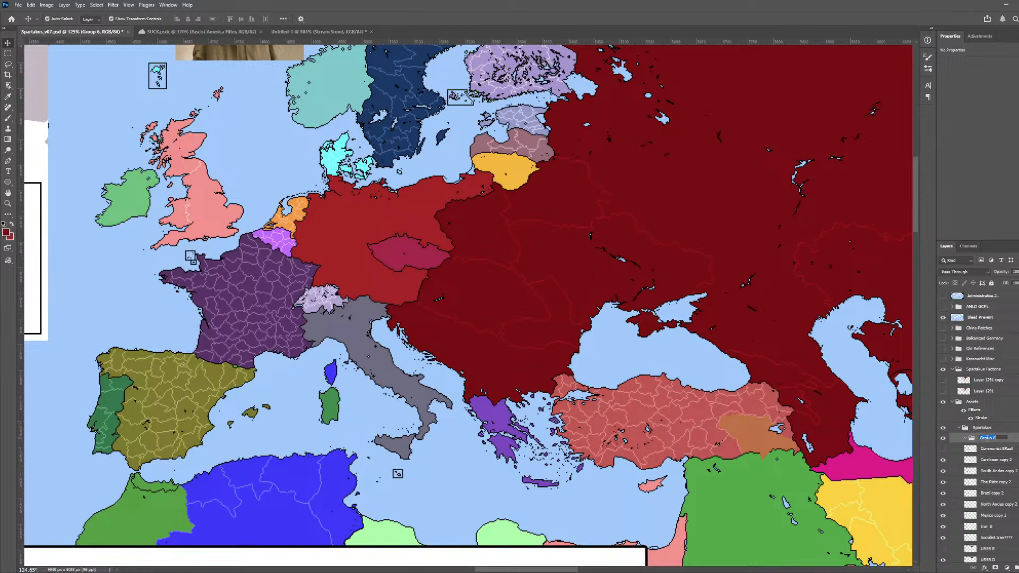
text(Balkans)
key(Return)
- Show only the administrative reference map around the Balkans and switch to the Magic Wand
click(953, 318)
click(943, 296)
scroll(456, 332, up, 12)
key(w)
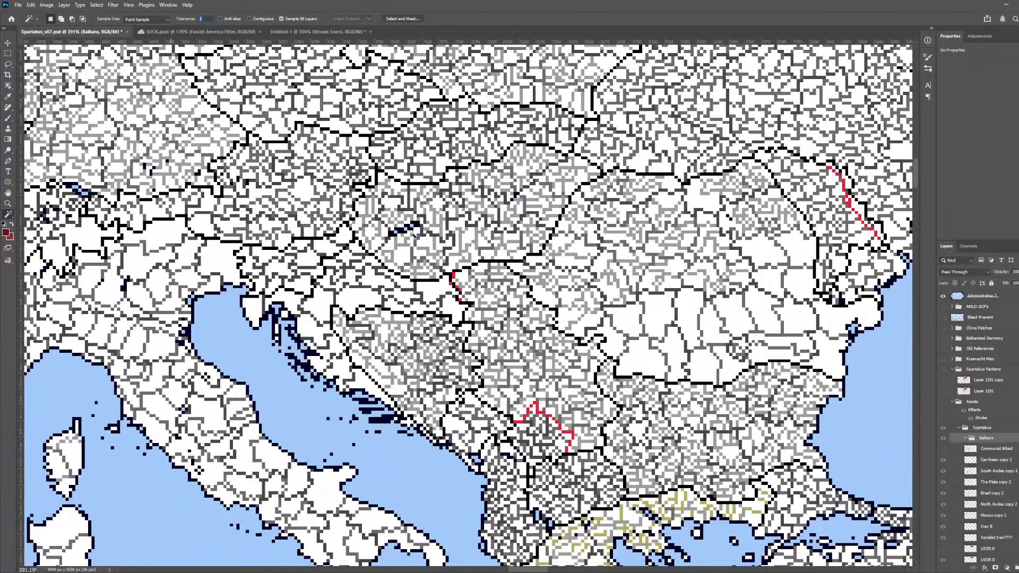
text(220)
click(511, 342)
key(ctrl+d)
- Select the black national borders with a Magic Wand tolerance of 1 and restore the Spartakus map view
double_click(205, 19)
text(1)
click(471, 326)
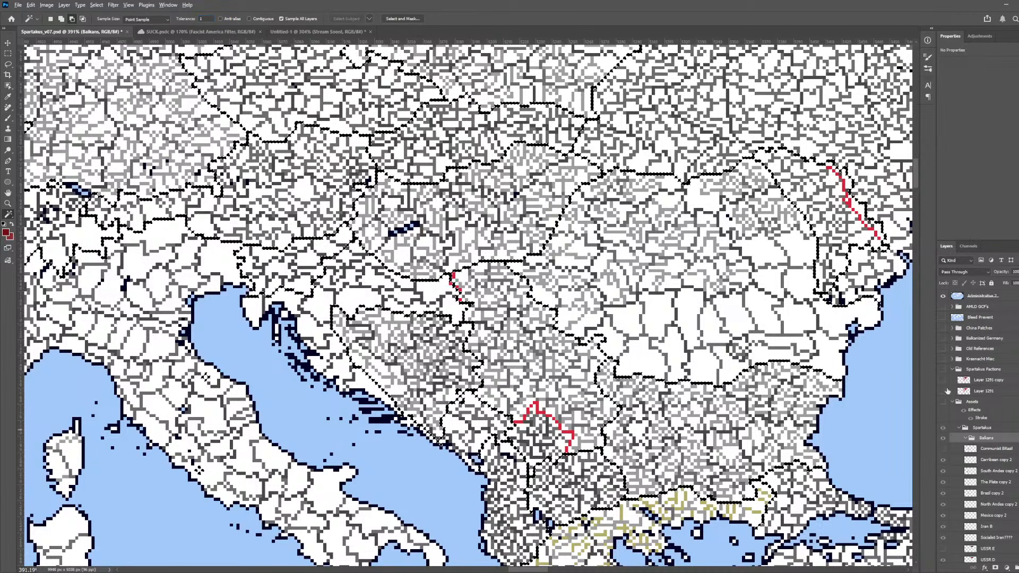
click(944, 296)
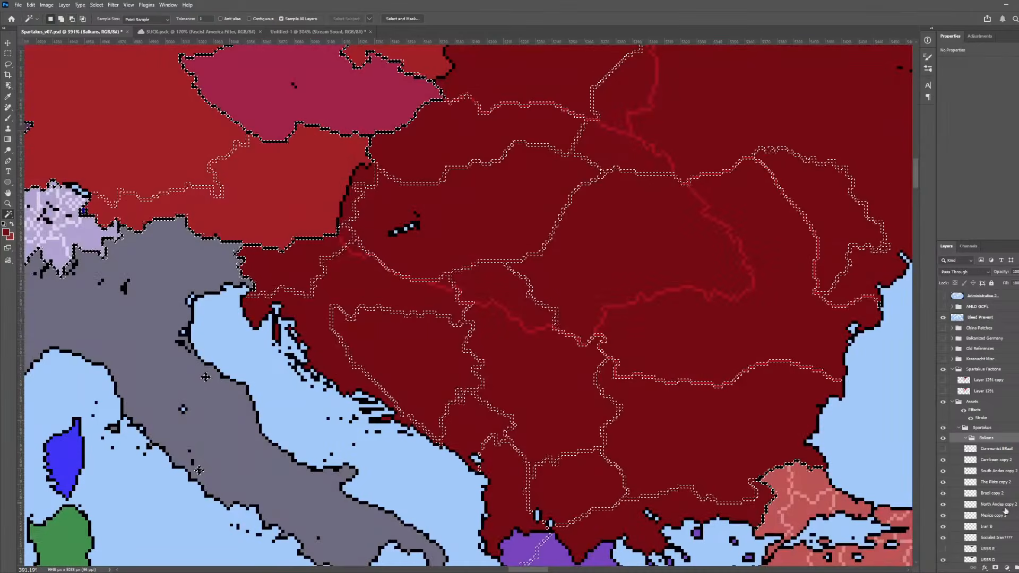
- Add a new layer in the Balkans group, set the foreground colour to black and hide the USSR D layer
key(ctrl+shift+alt+n)
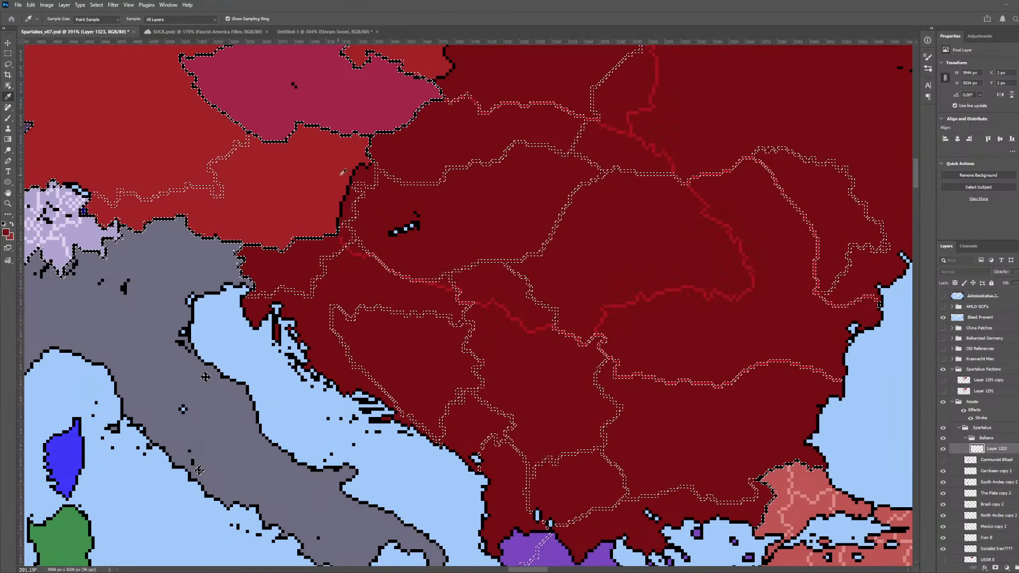
key(i)
key(w)
scroll(481, 300, up, 6)
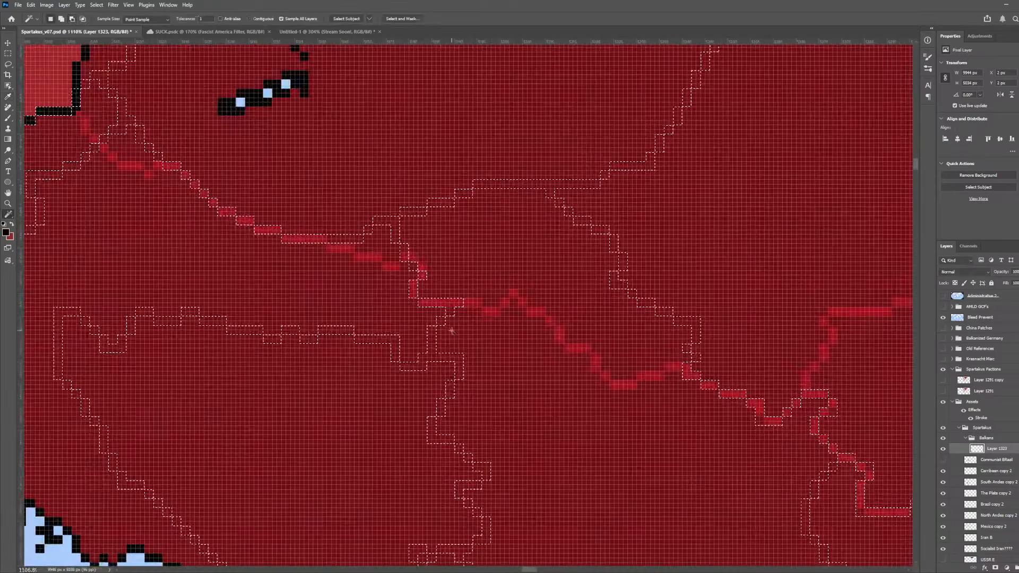
key(b)
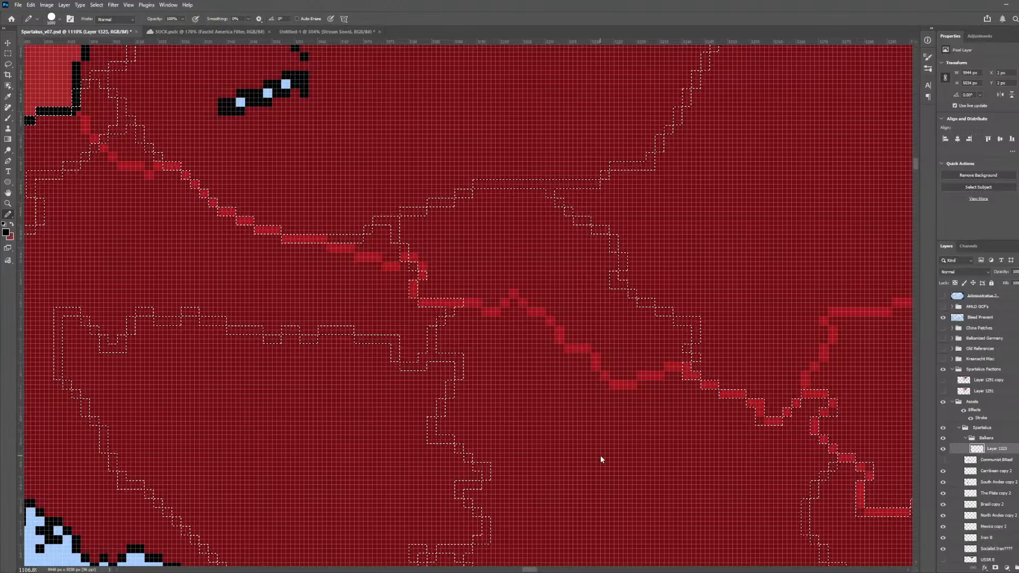
ctrl+click(603, 459)
scroll(531, 433, down, 6)
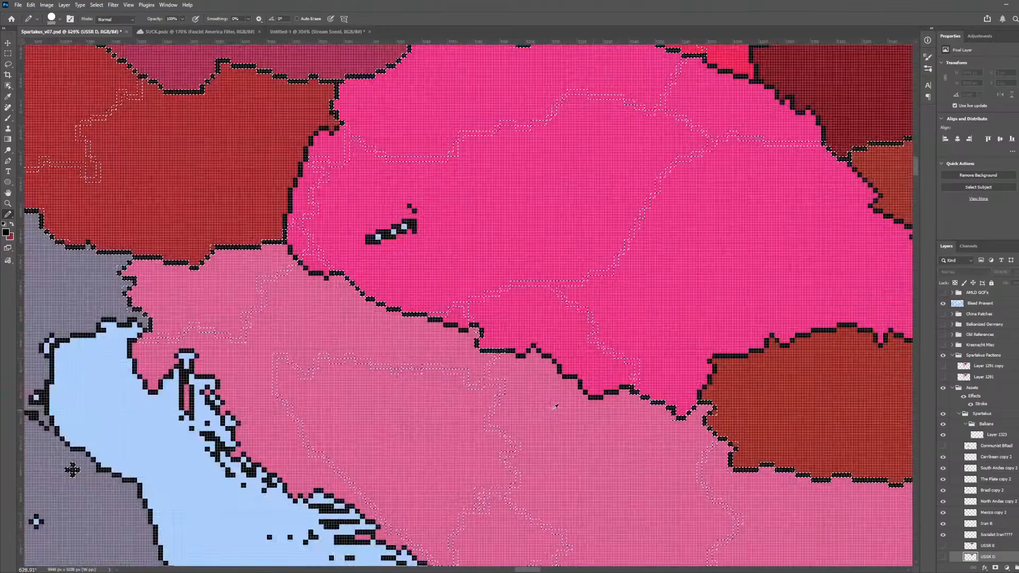
scroll(526, 439, down, 2)
- Fill the selected borders with black on the new Balkans layer, keeping only the lines inside the pink Balkan federation
key(g)
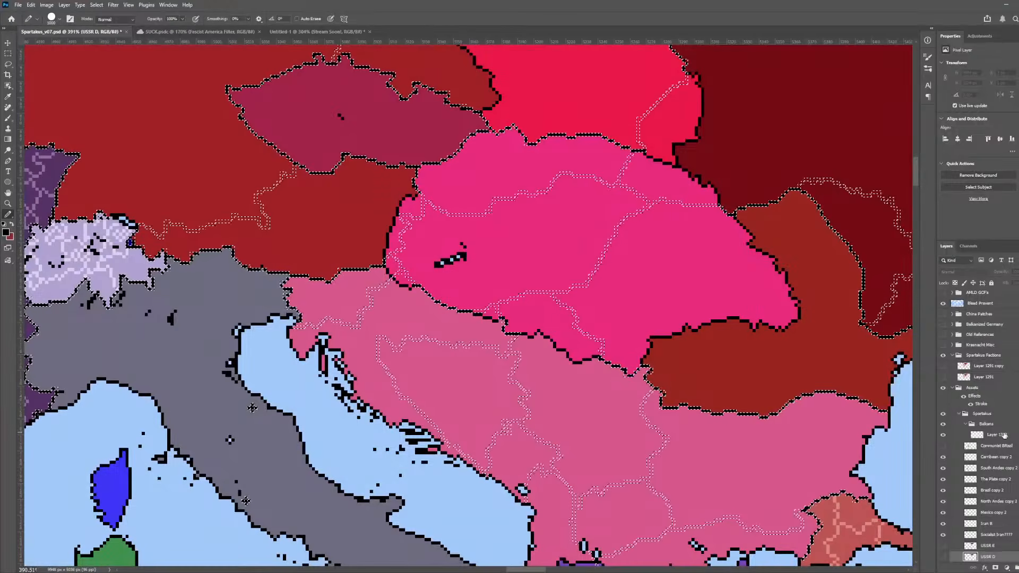
ctrl+click(654, 477)
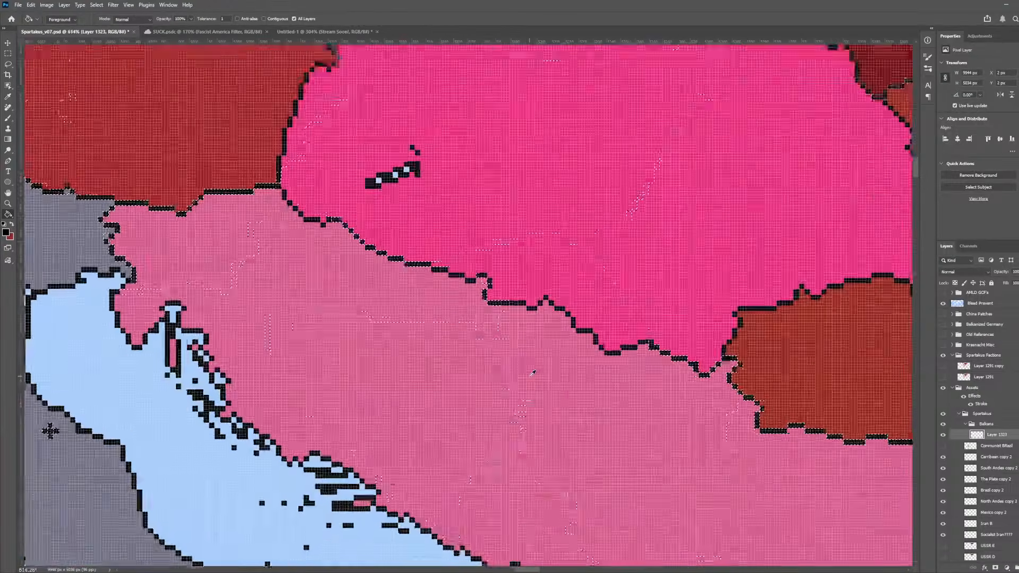
scroll(514, 395, up, 3)
scroll(514, 396, down, 6)
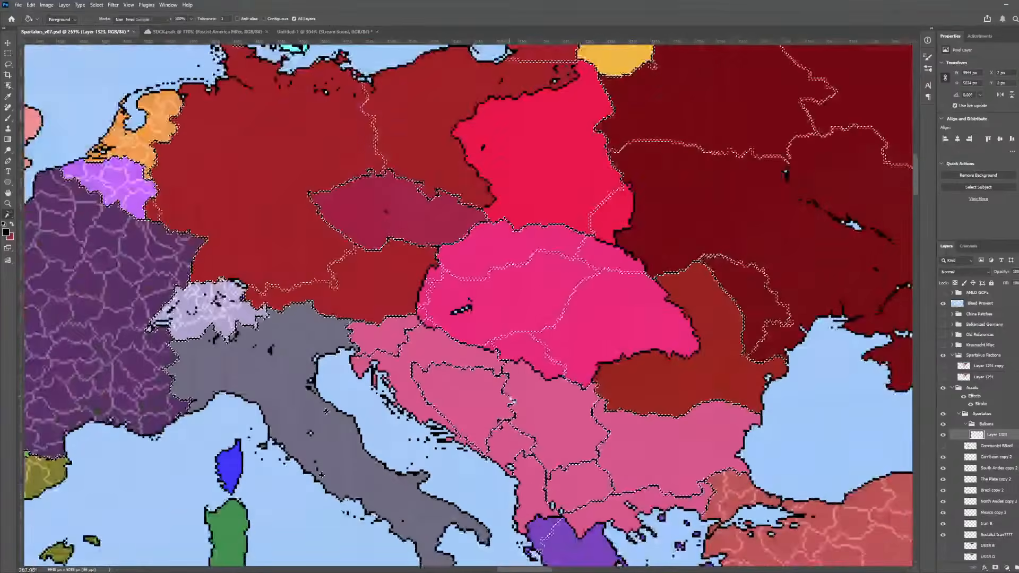
key(w)
scroll(512, 401, down, 2)
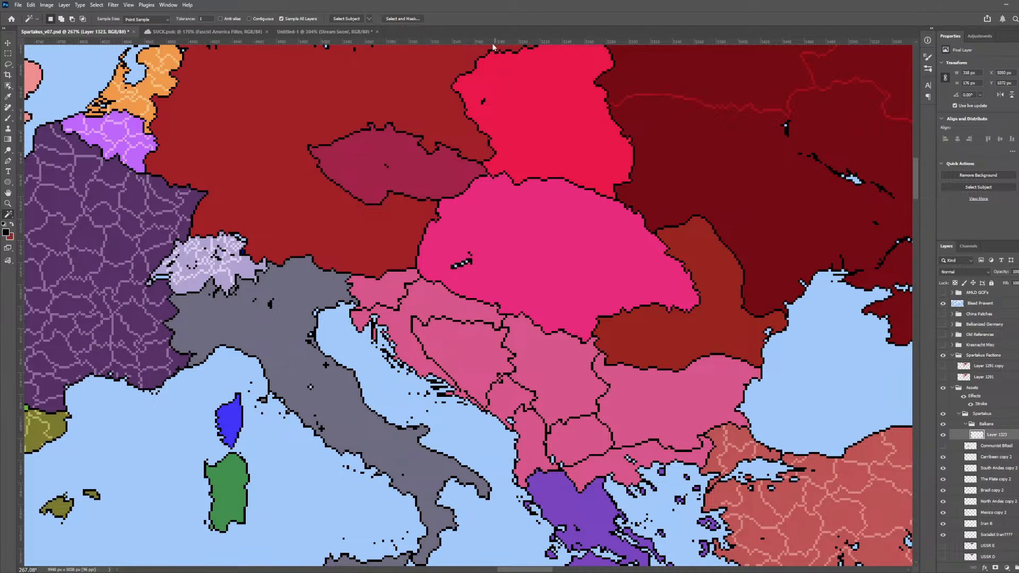
scroll(502, 359, down, 5)
scroll(500, 378, up, 8)
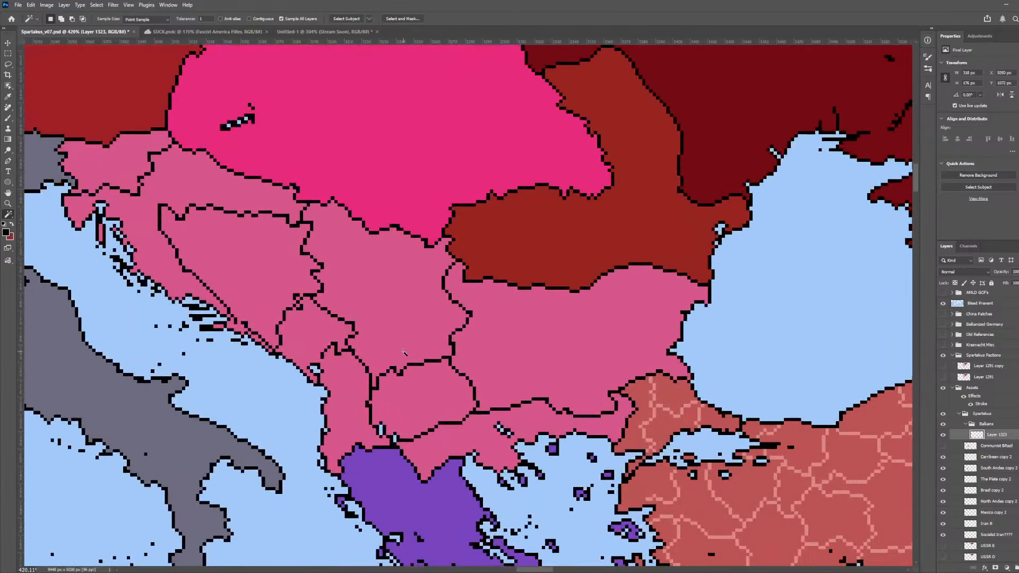
scroll(403, 353, down, 1)
click(351, 287)
key(v)
key(ctrl+d)
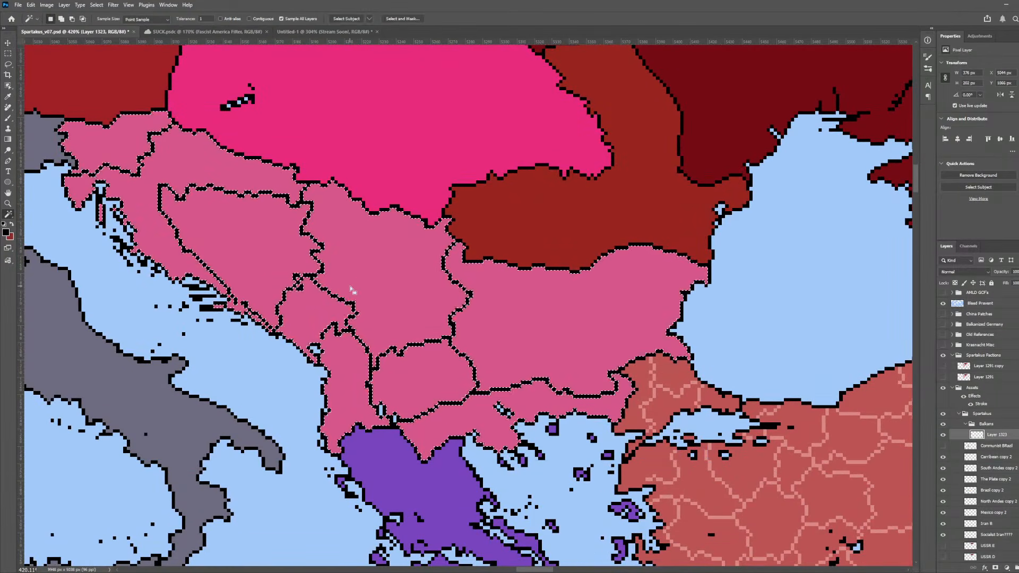
- Erase the border line between Montenegro and Serbia on the Balkans border layer
key(e)
scroll(350, 288, up, 5)
click(275, 258)
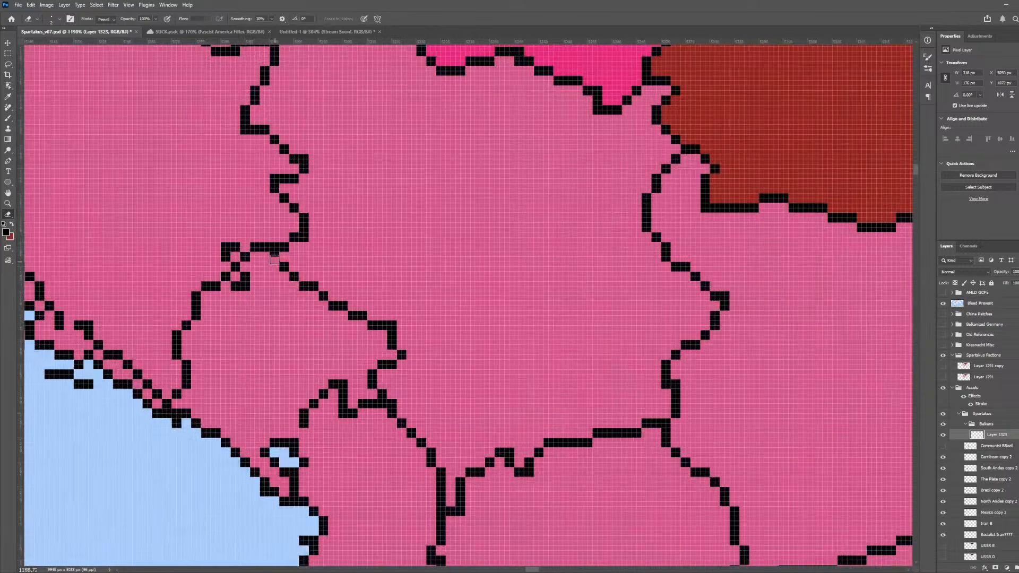
scroll(275, 258, up, 2)
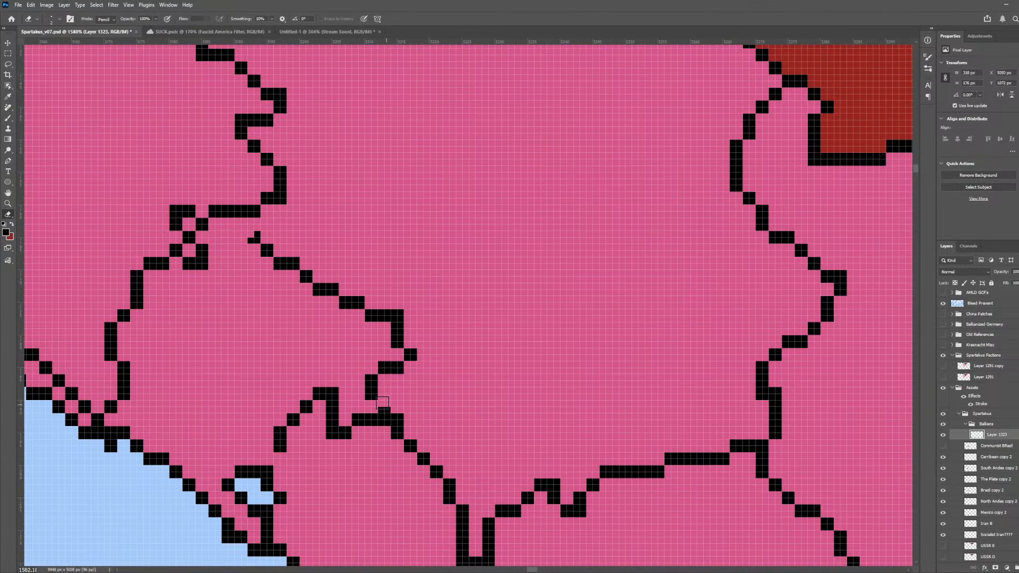
mouse_move(378, 395)
mouse_down()
mouse_move(402, 358)
mouse_move(376, 371)
mouse_move(392, 375)
mouse_move(358, 387)
mouse_move(404, 364)
mouse_move(421, 341)
mouse_move(331, 275)
mouse_move(262, 237)
mouse_move(252, 241)
mouse_move(292, 272)
mouse_move(268, 261)
mouse_move(319, 272)
mouse_move(367, 317)
mouse_move(296, 286)
mouse_move(417, 315)
mouse_move(386, 340)
mouse_move(368, 388)
mouse_move(378, 393)
mouse_move(397, 344)
mouse_up()
scroll(333, 393, down, 5)
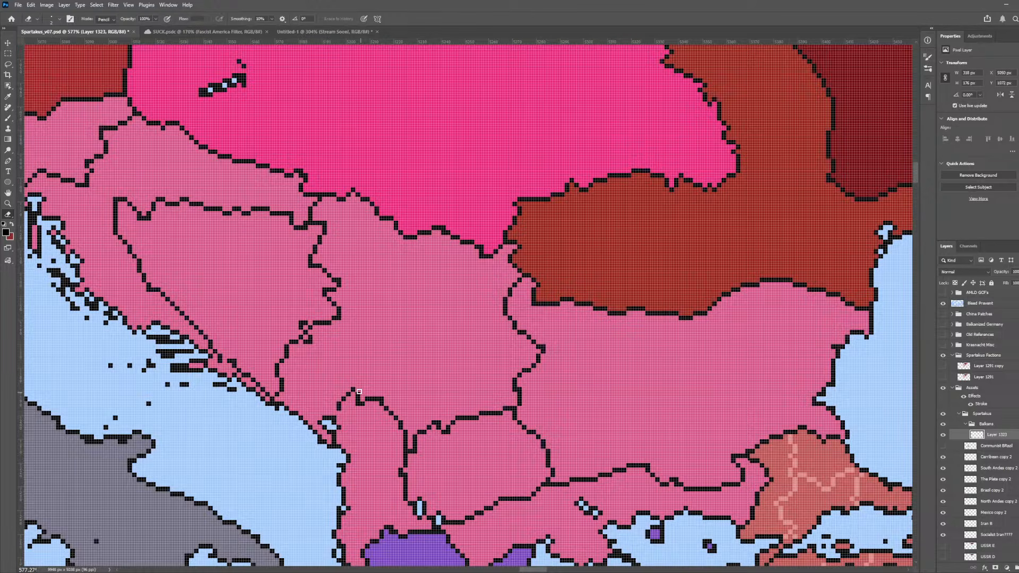
scroll(359, 392, down, 3)
scroll(353, 347, up, 4)
scroll(318, 297, down, 4)
scroll(305, 258, up, 1)
- Examine the new Balkan borders and briefly consult the SUCK.psdc colour chart
key(v)
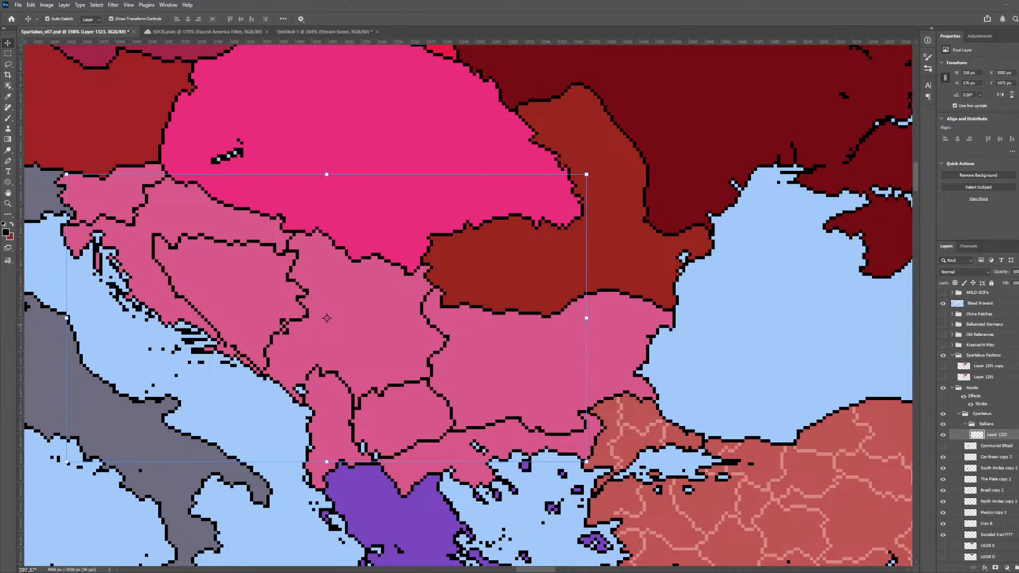
scroll(327, 390, down, 4)
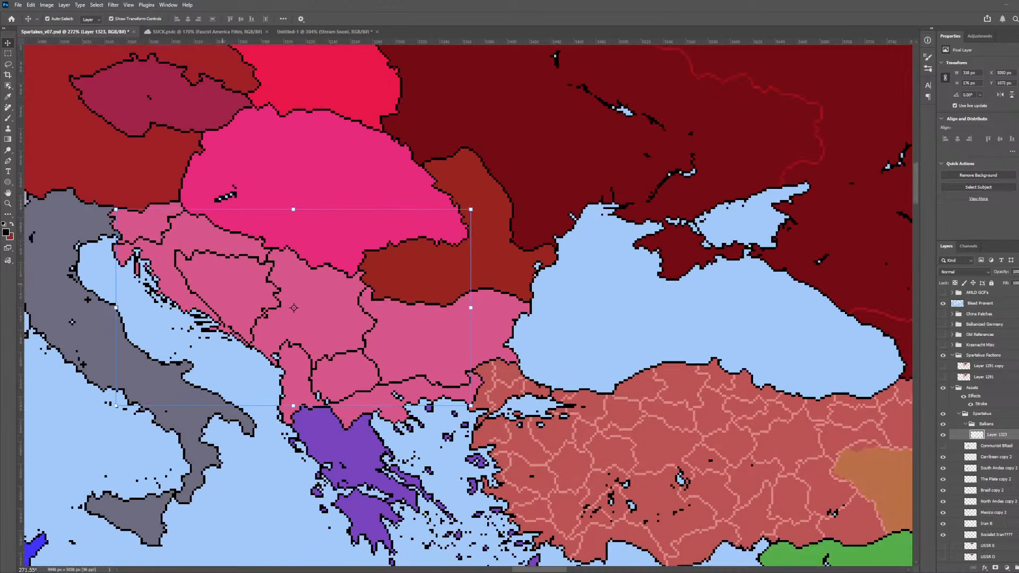
scroll(265, 344, left, 1)
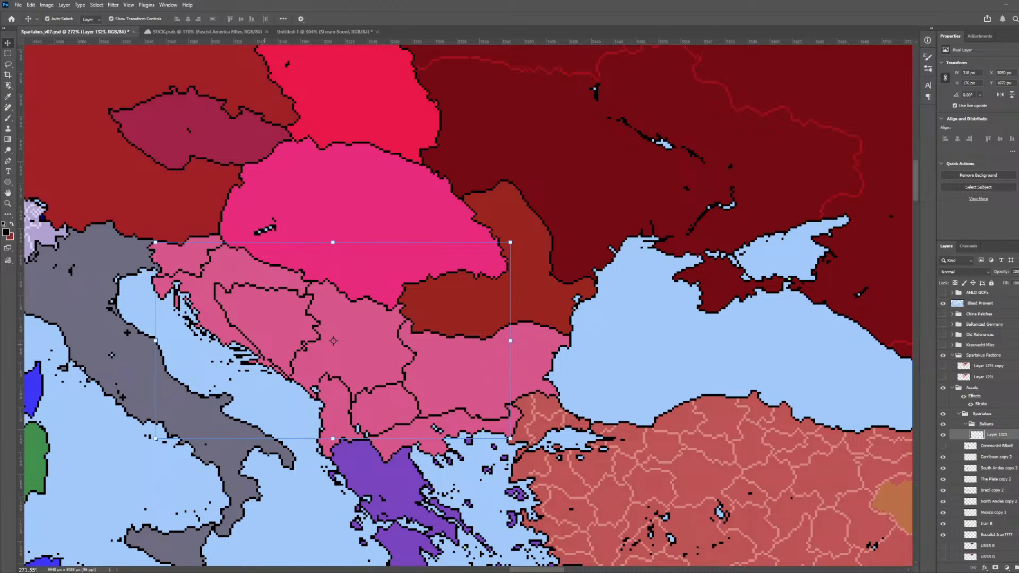
click(225, 32)
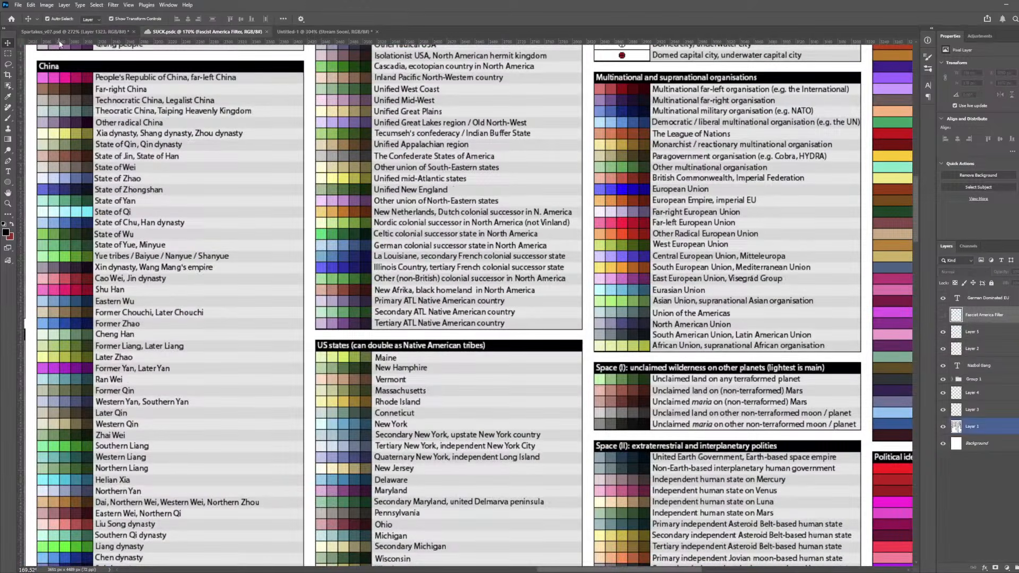
click(95, 32)
scroll(333, 381, up, 5)
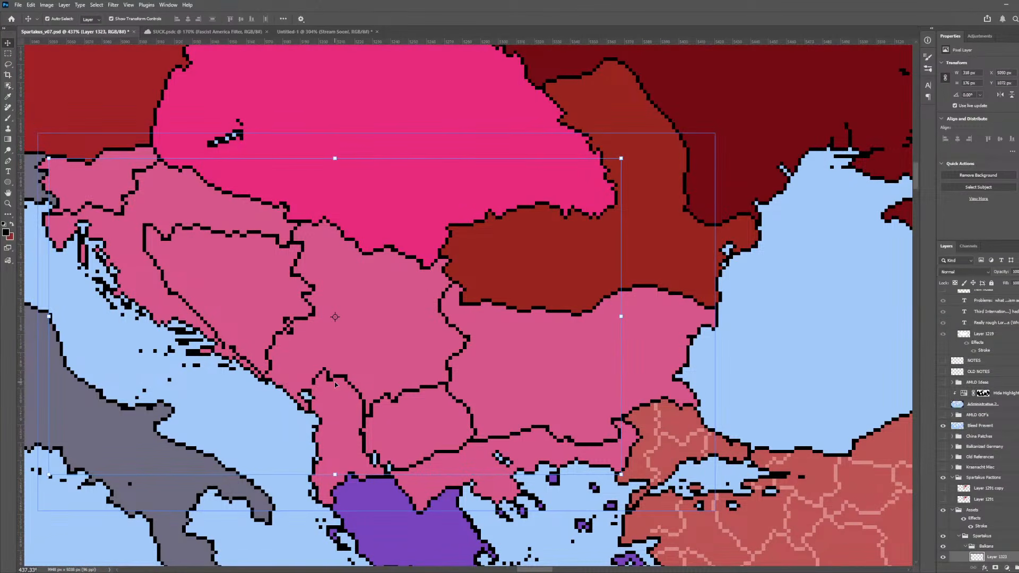
scroll(356, 367, down, 3)
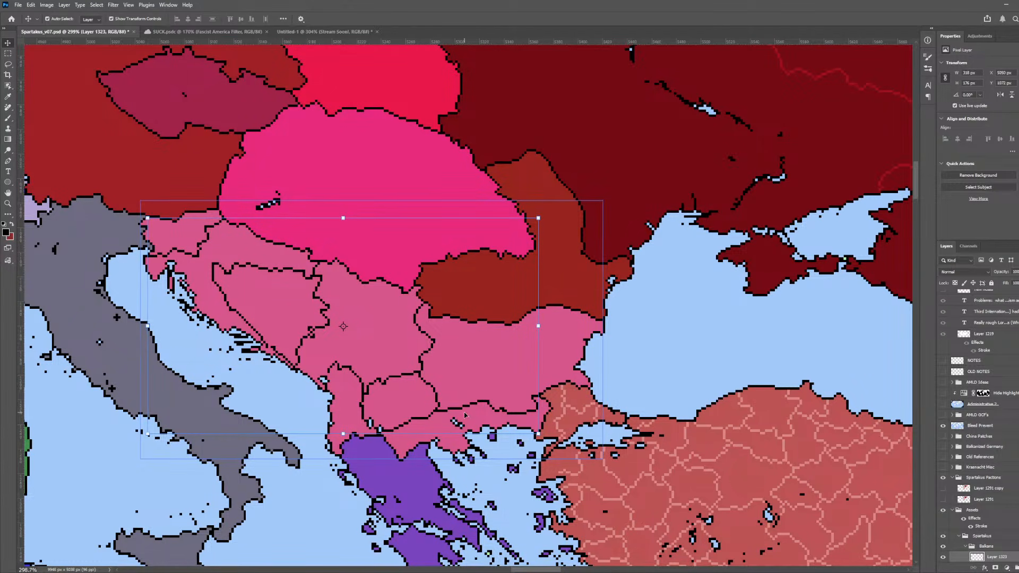
scroll(464, 415, up, 3)
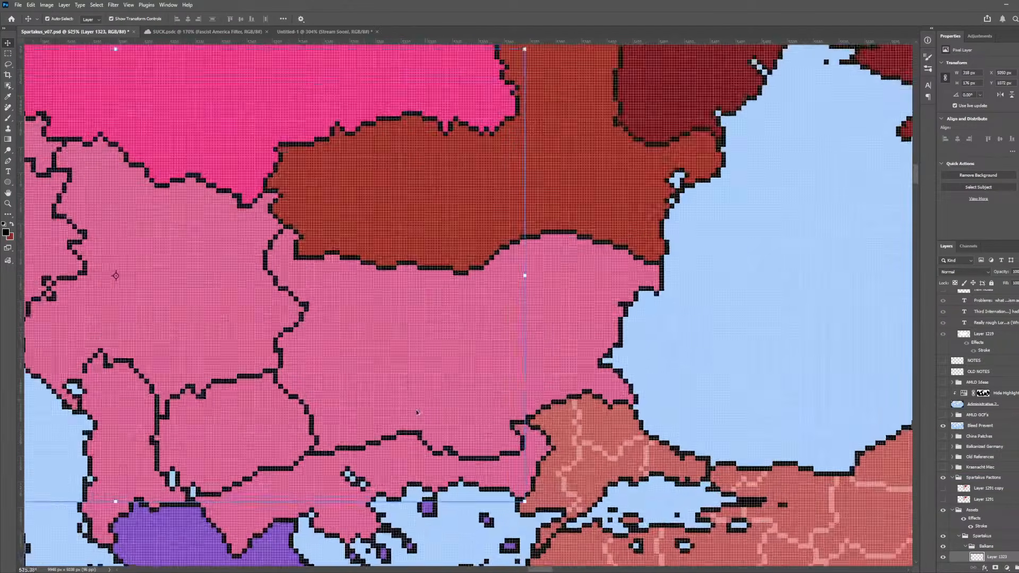
- Erase the border line separating Bulgaria from the northern Greek coast up to the Turkish frontier
key(e)
scroll(418, 412, up, 4)
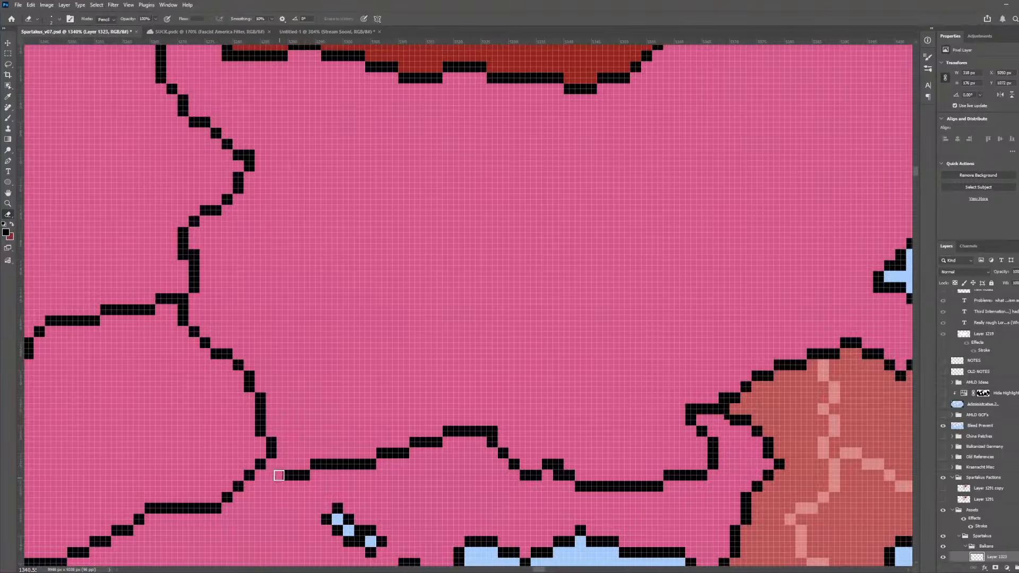
scroll(307, 471, down, 3)
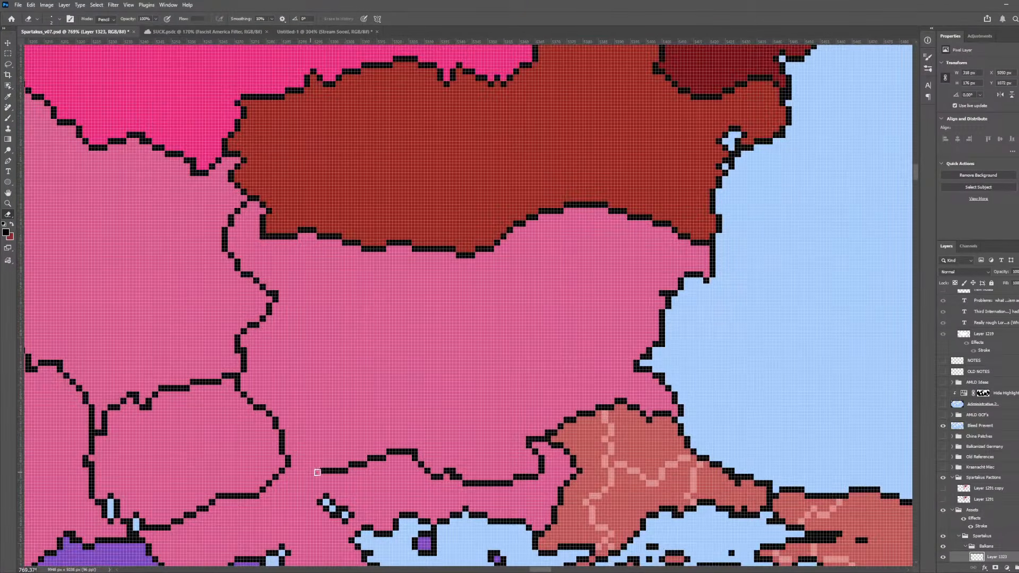
mouse_move(318, 472)
mouse_down()
mouse_move(352, 475)
mouse_move(327, 471)
mouse_move(359, 469)
mouse_move(323, 470)
mouse_move(385, 450)
mouse_move(424, 456)
mouse_move(411, 456)
mouse_move(436, 478)
mouse_move(414, 447)
mouse_move(433, 471)
mouse_move(485, 486)
mouse_move(474, 484)
mouse_move(534, 475)
mouse_move(540, 454)
mouse_move(542, 471)
mouse_move(542, 440)
mouse_up()
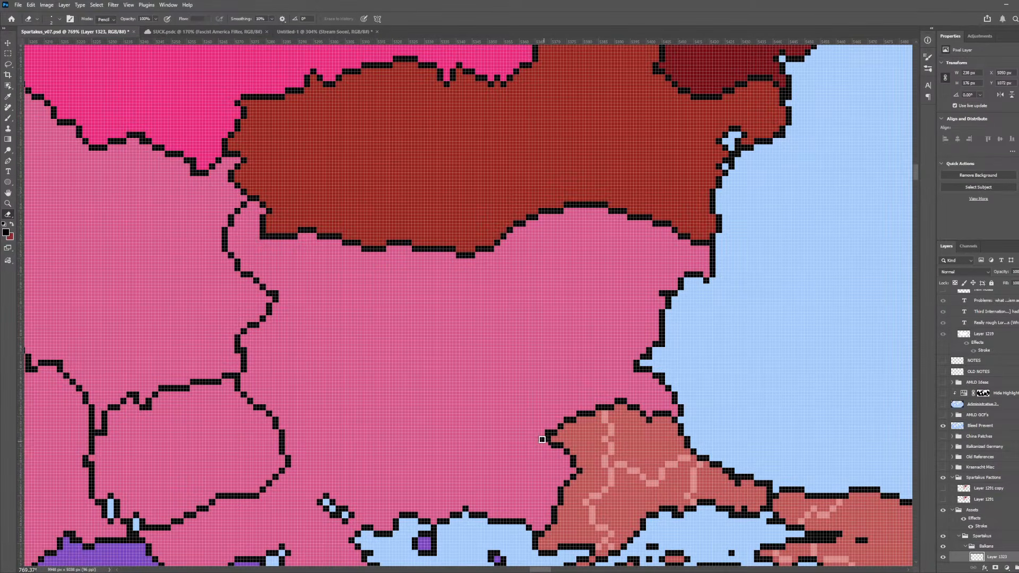
scroll(473, 459, down, 10)
drag(386, 433, 438, 452)
scroll(438, 452, up, 1)
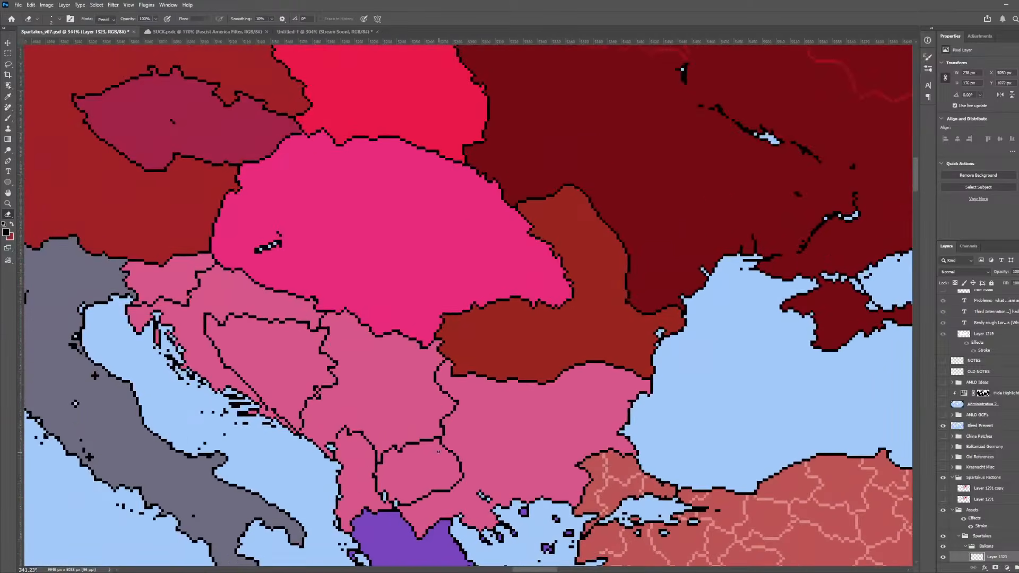
scroll(439, 452, up, 3)
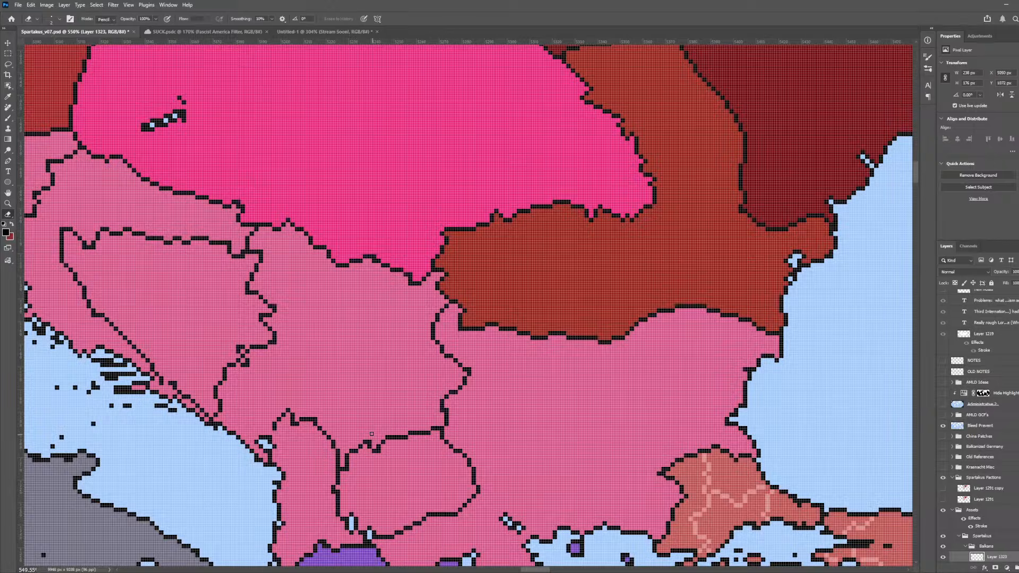
scroll(372, 434, down, 7)
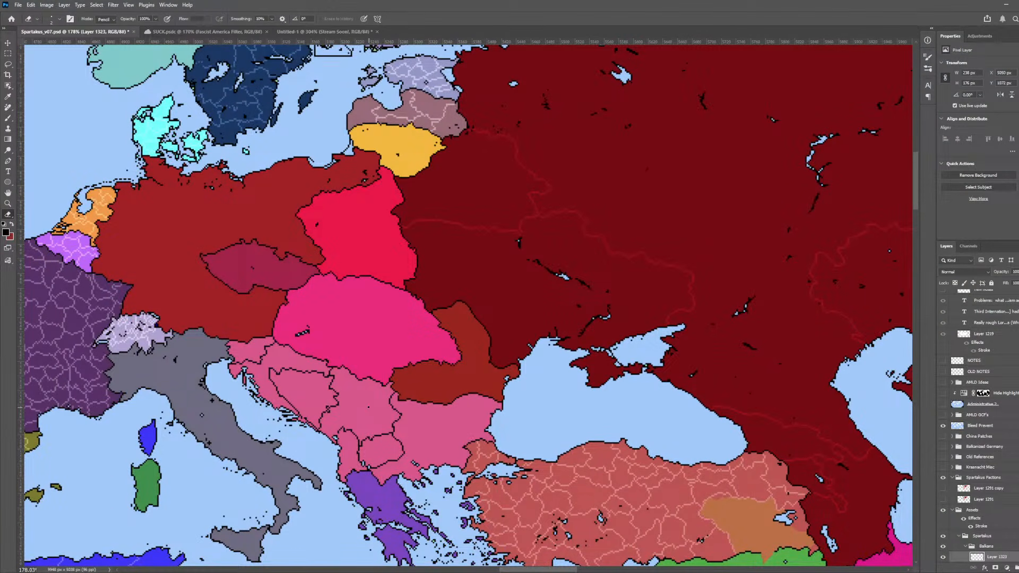
scroll(369, 407, up, 3)
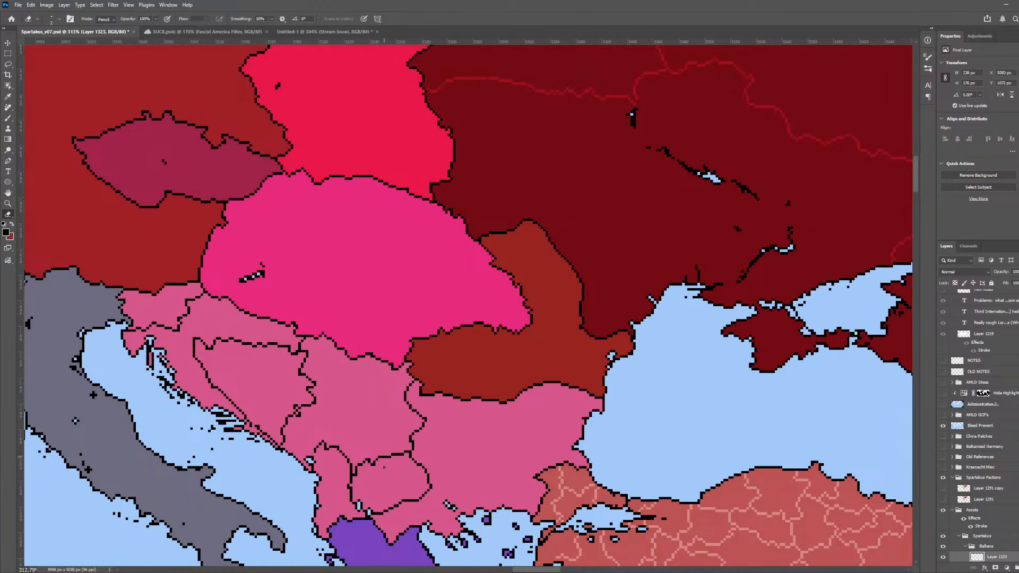
scroll(446, 501, down, 2)
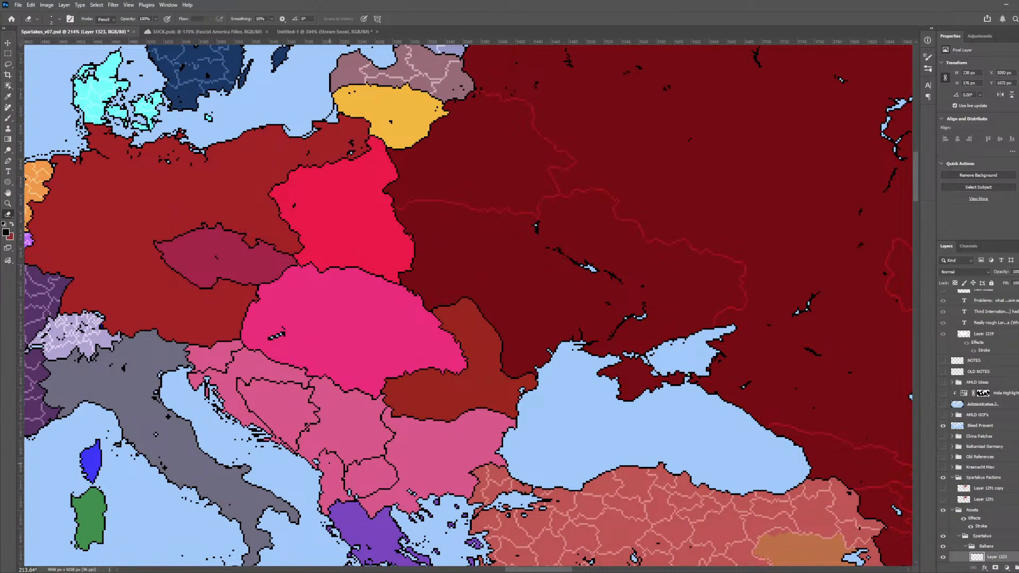
scroll(152, 298, up, 2)
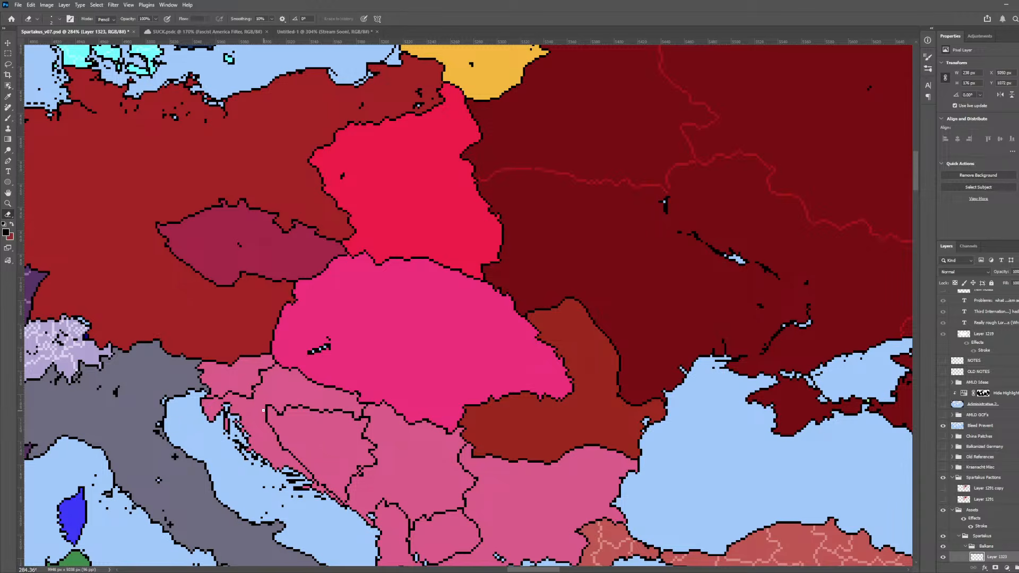
scroll(416, 449, down, 1)
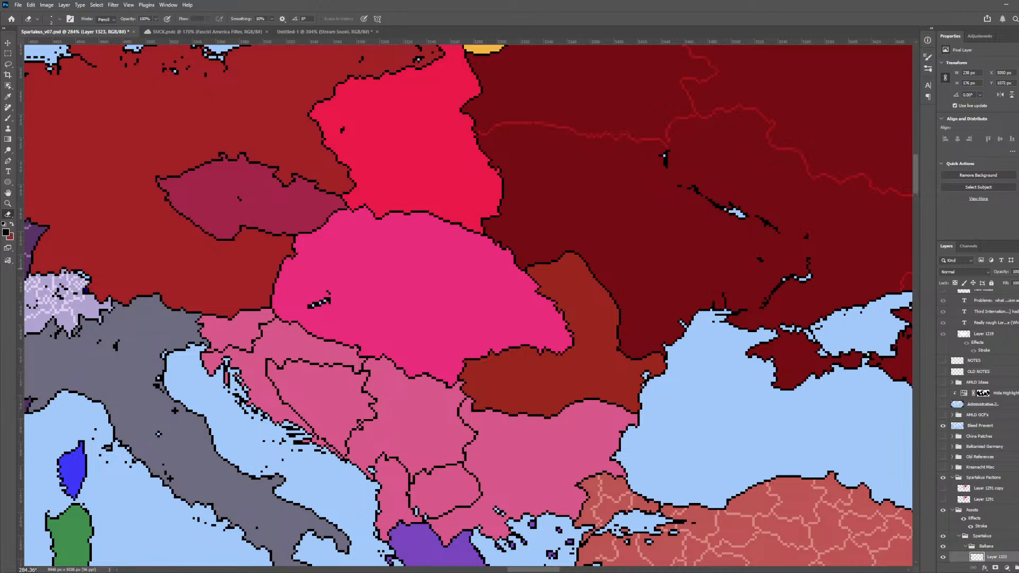
scroll(202, 351, down, 3)
drag(212, 352, 251, 350)
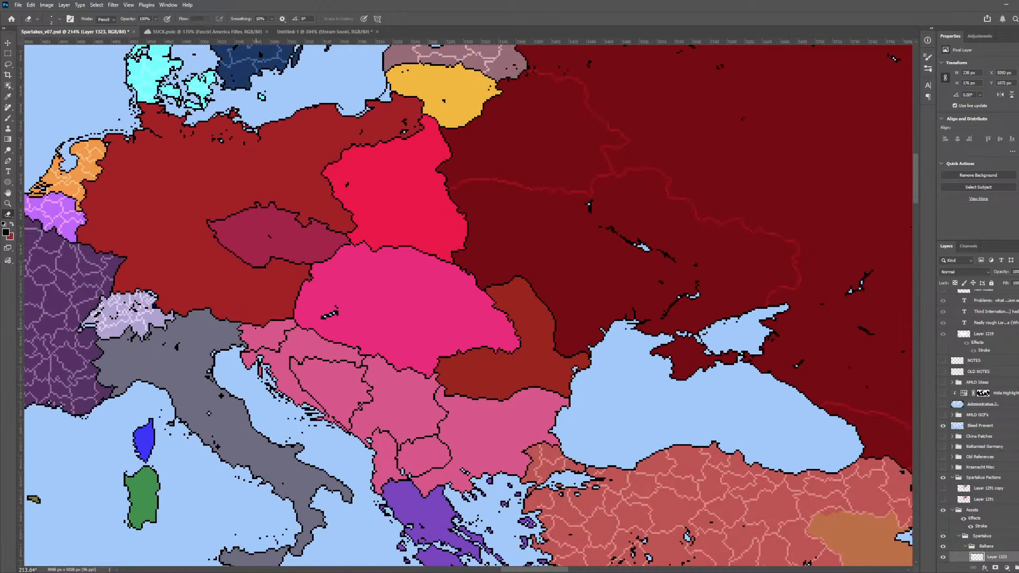
key(v)
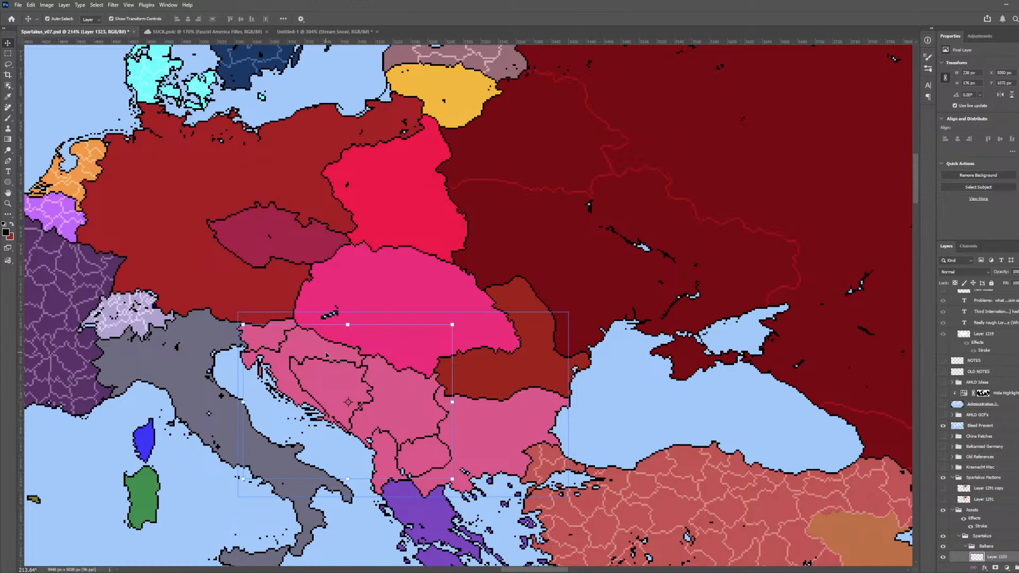
- Erase the border line along Macedonia's southern and eastern sides with an enlarged eraser, merging it with Bulgaria
scroll(326, 355, down, 2)
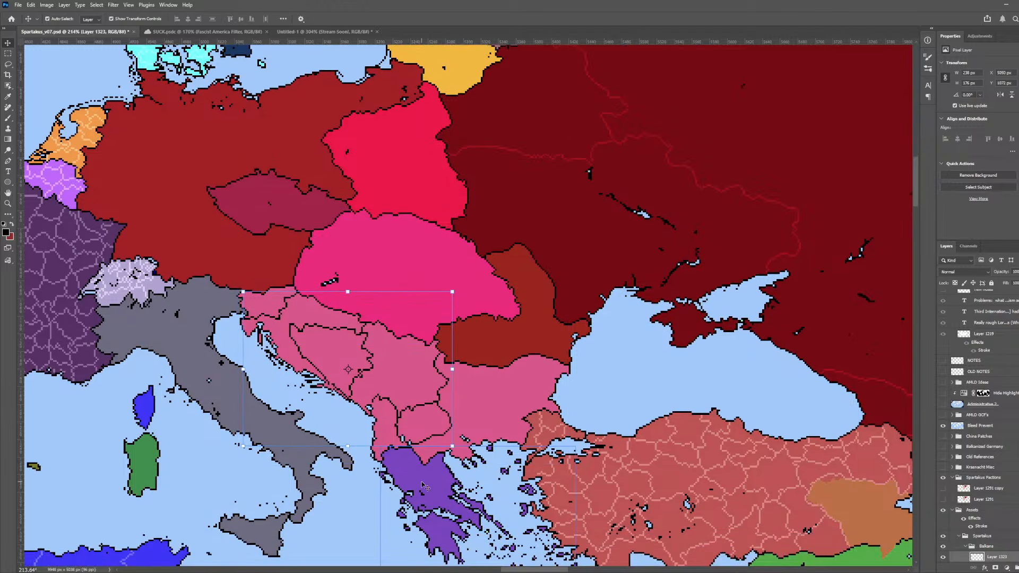
scroll(430, 438, up, 5)
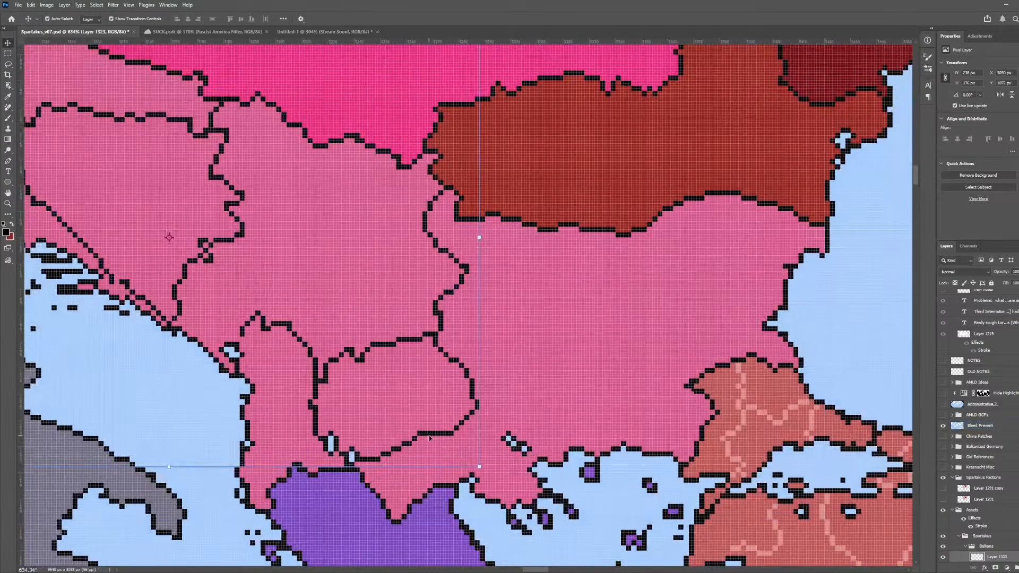
key(e)
scroll(455, 404, up, 3)
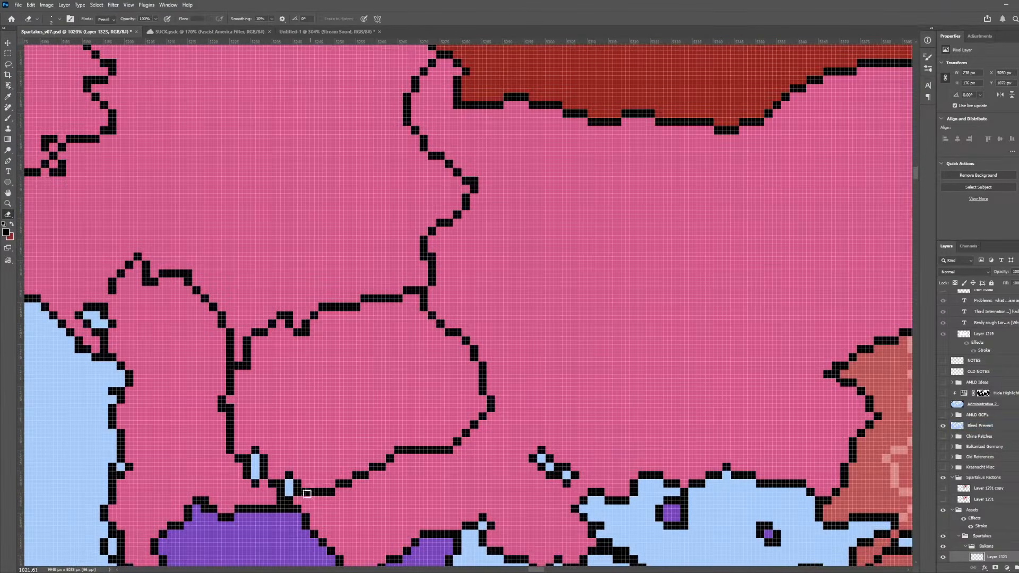
drag(307, 493, 365, 475)
drag(428, 293, 423, 310)
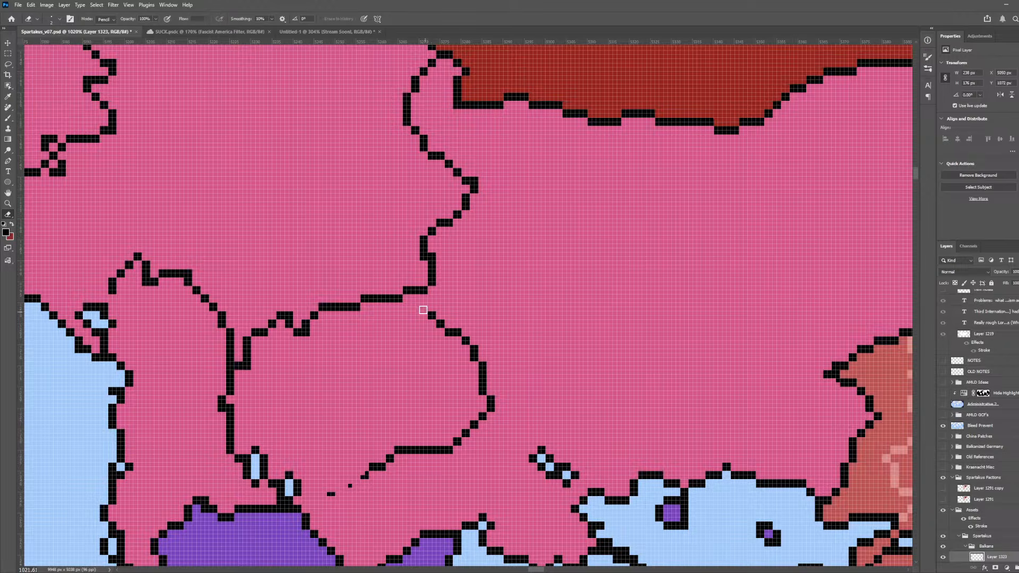
scroll(514, 372, down, 2)
key(p)
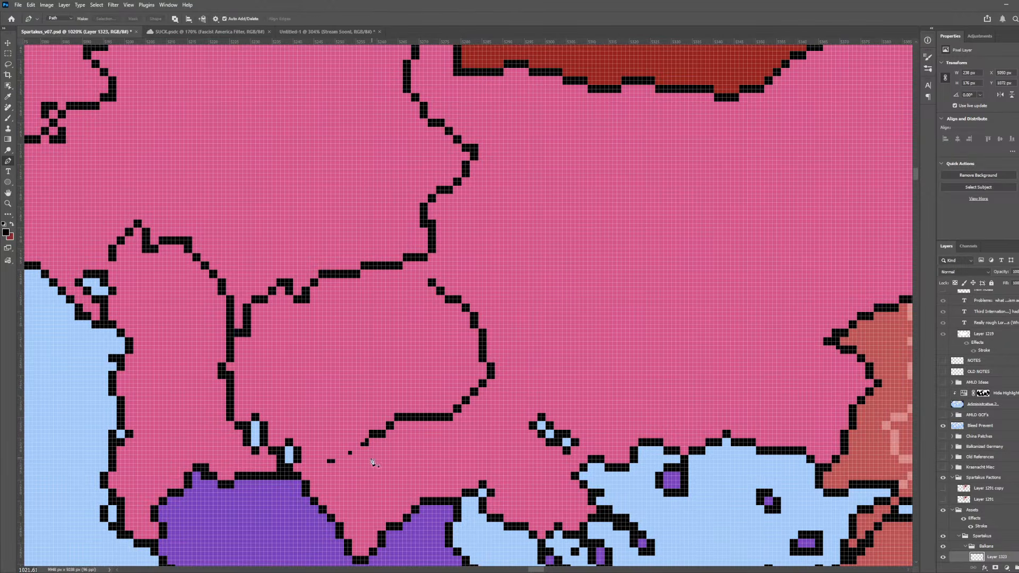
key(e)
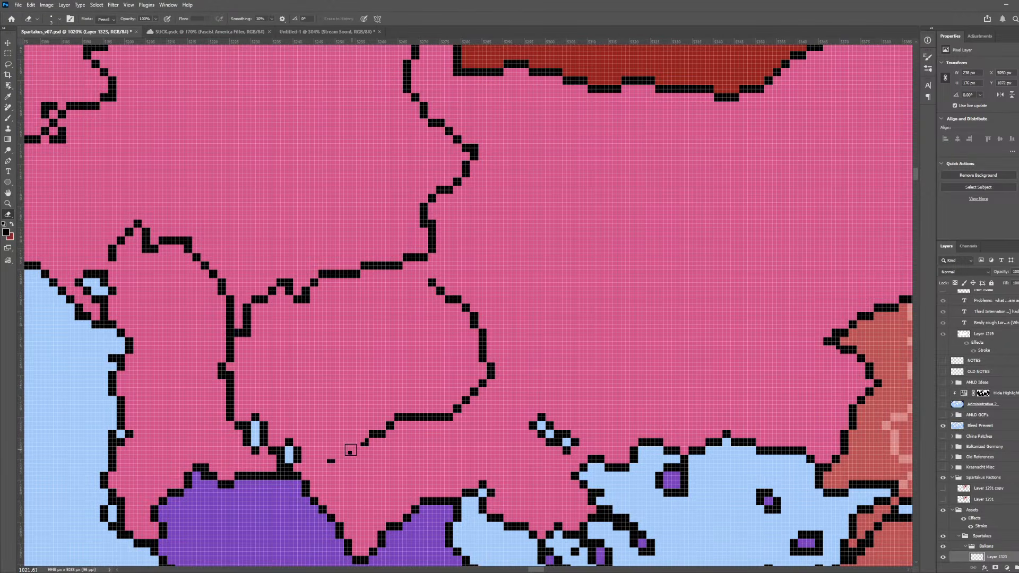
key(bracketright)
key(bracketright)
key(bracketright)
key(bracketright)
key(bracketright)
key(bracketright)
key(bracketright)
key(bracketright)
key(bracketright)
mouse_move(346, 448)
mouse_down()
mouse_move(471, 380)
mouse_move(457, 307)
mouse_move(439, 293)
mouse_up()
scroll(439, 293, down, 5)
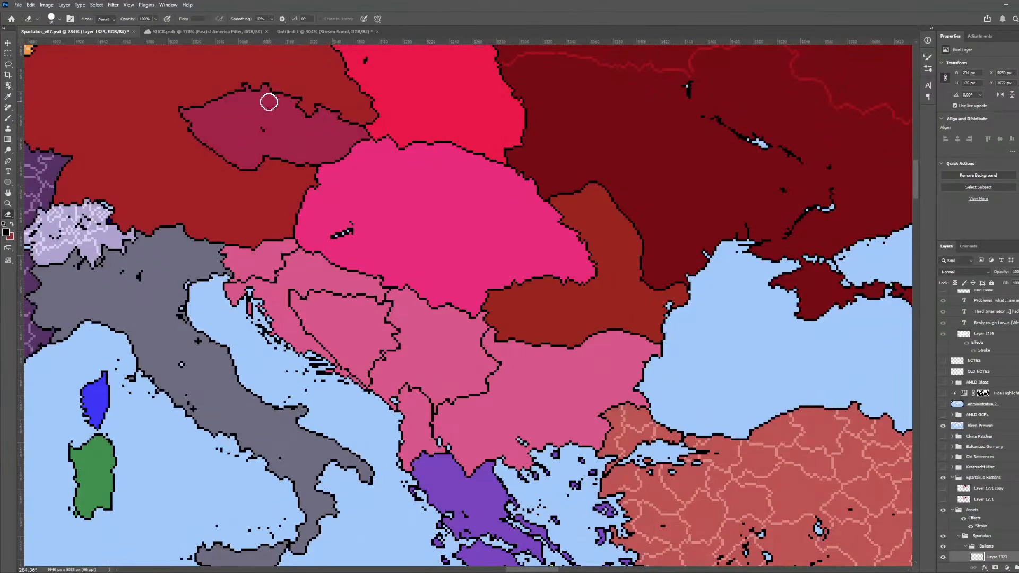
- Switch to the SUCK.psdc colour chart and sample the middle Bulgaria teal from its South-Eastern Europe section
click(206, 34)
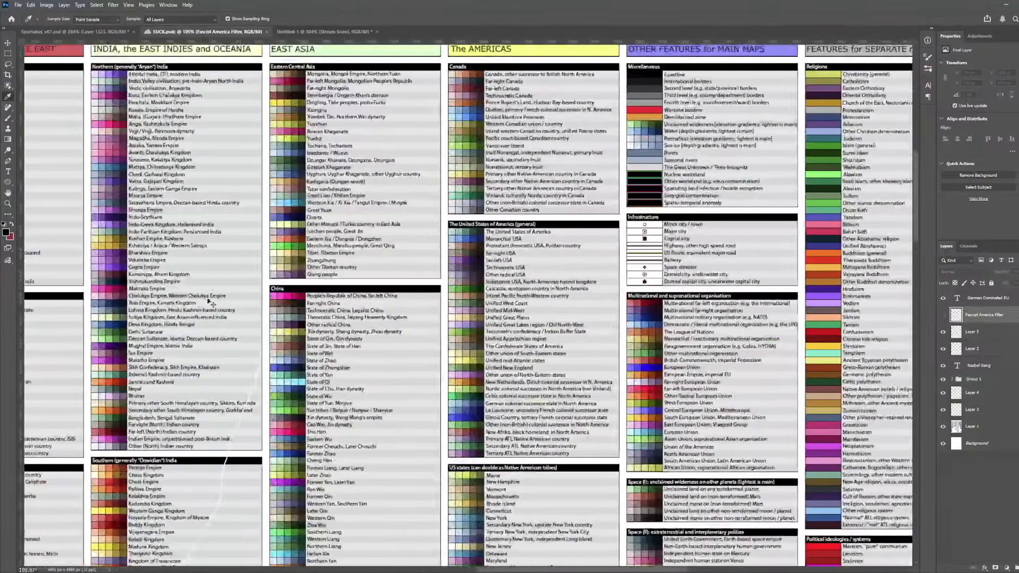
scroll(159, 366, down, 1)
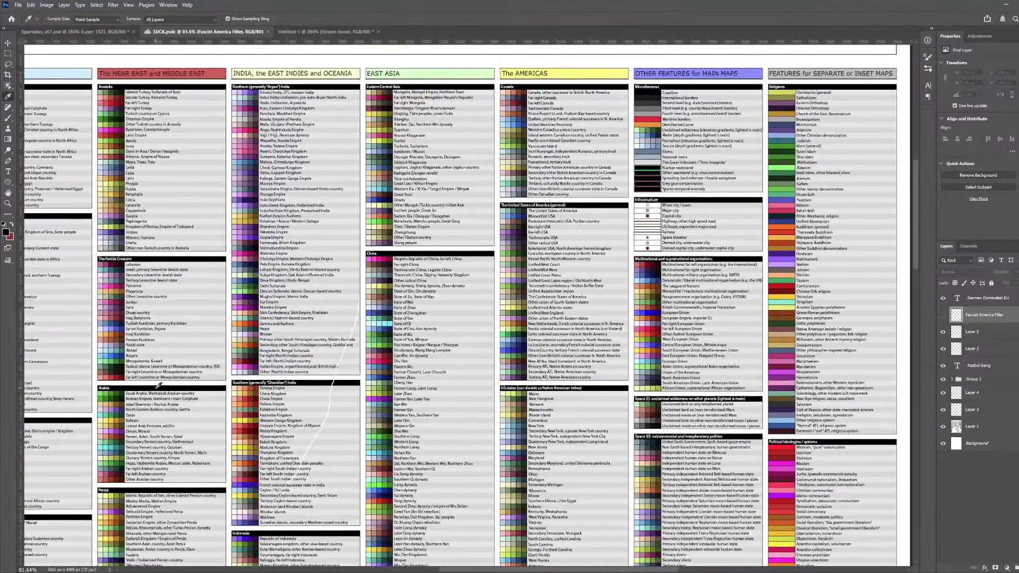
scroll(170, 375, left, 2)
scroll(191, 394, down, 1)
scroll(192, 393, down, 4)
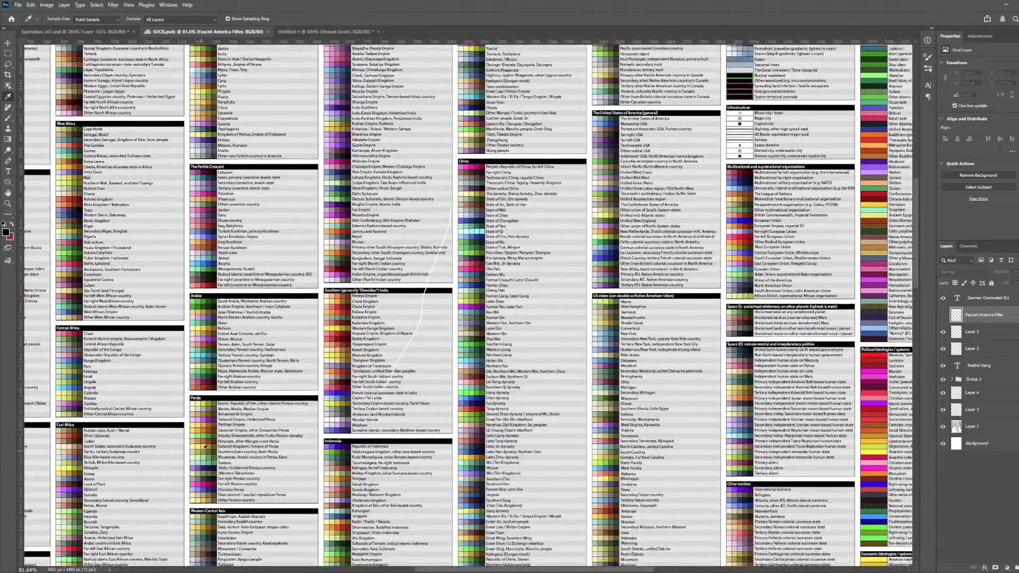
scroll(153, 460, left, 4)
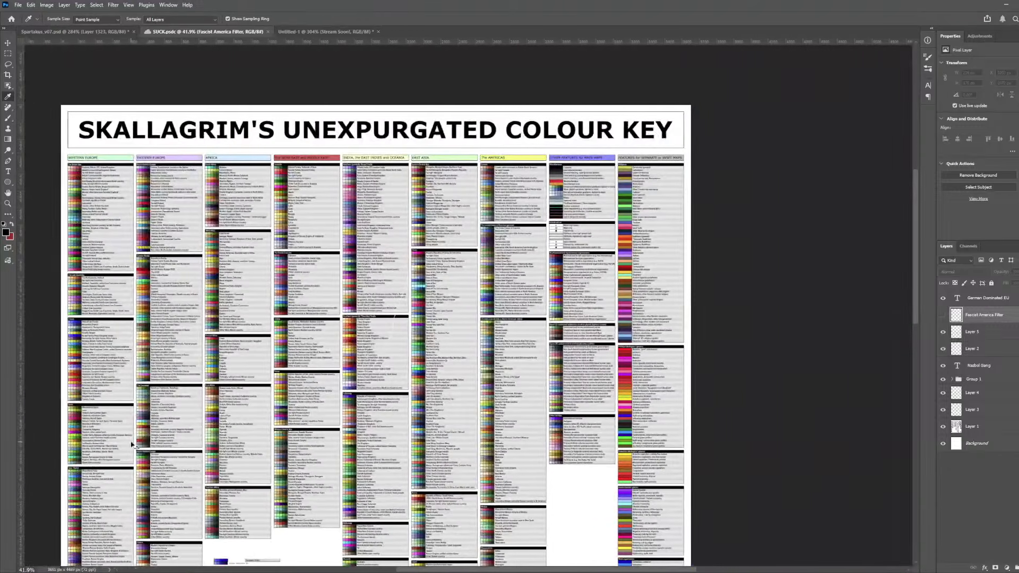
scroll(222, 158, up, 5)
scroll(150, 350, up, 5)
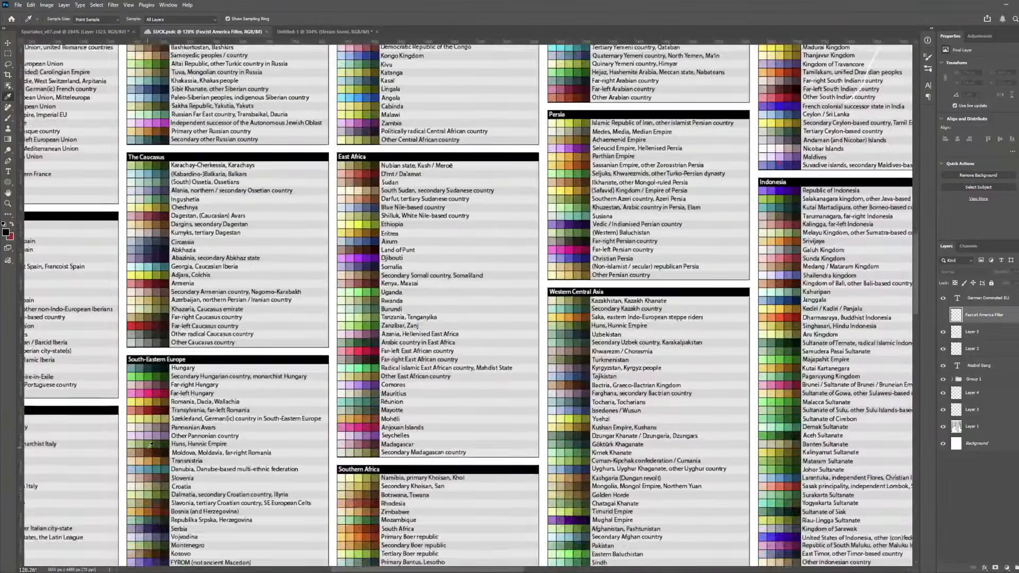
scroll(148, 446, down, 3)
scroll(154, 462, up, 8)
scroll(160, 477, down, 5)
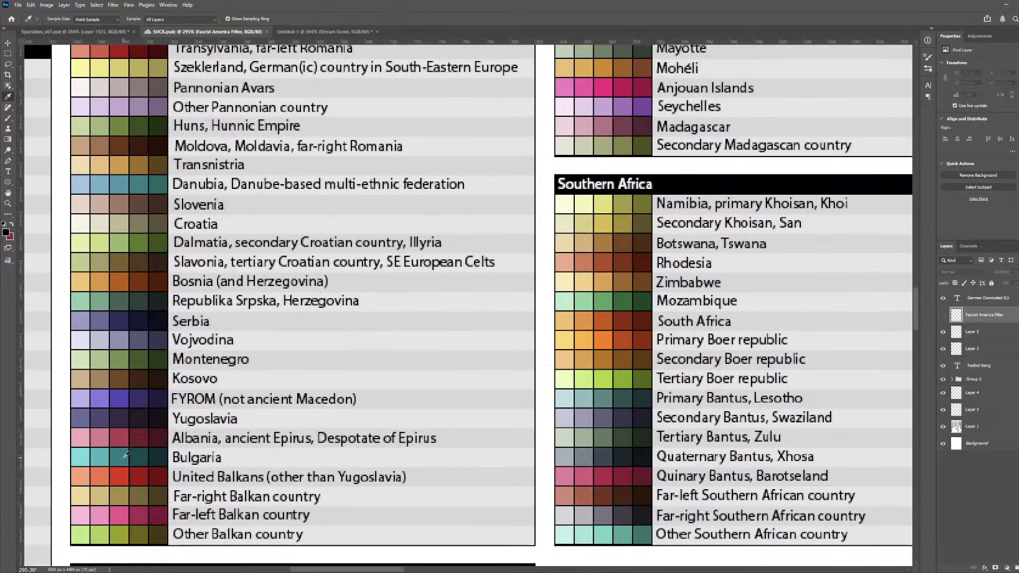
click(125, 456)
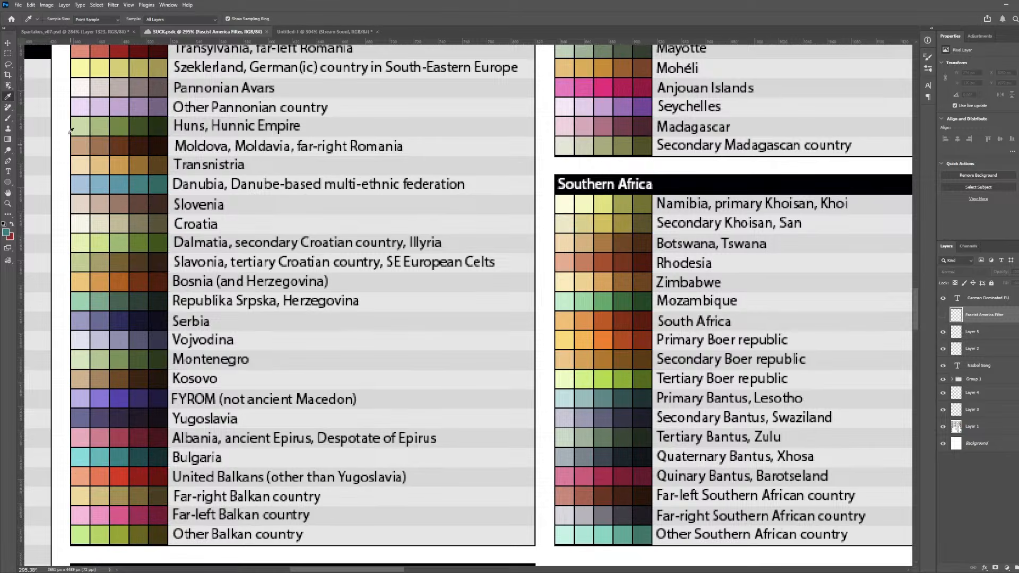
- Return to the Spartakus map and fill only the enlarged Bulgaria with the sampled teal, with the fill limited to contiguous pixels
click(75, 31)
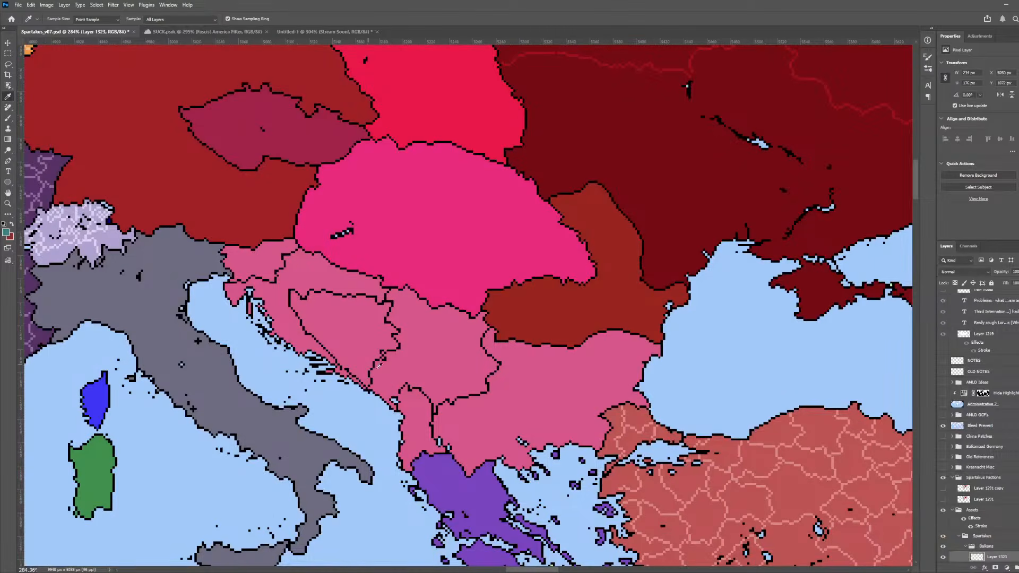
key(g)
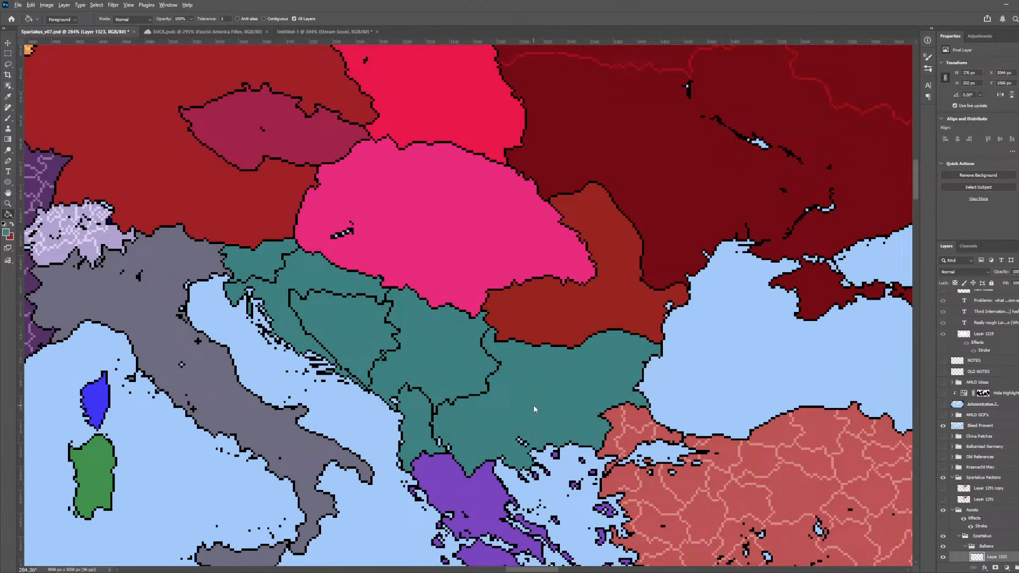
click(534, 409)
click(265, 18)
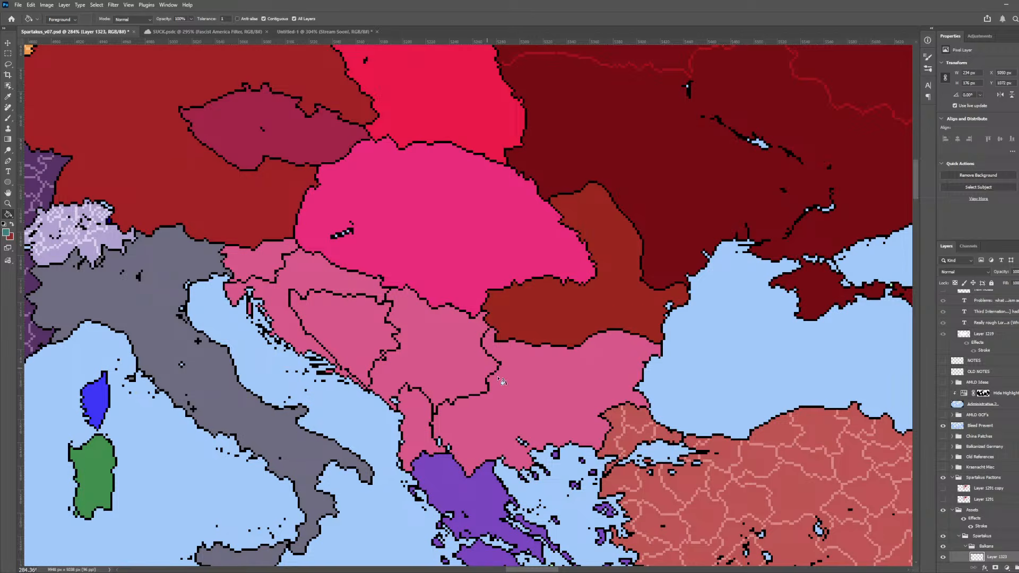
click(528, 407)
scroll(523, 443, up, 5)
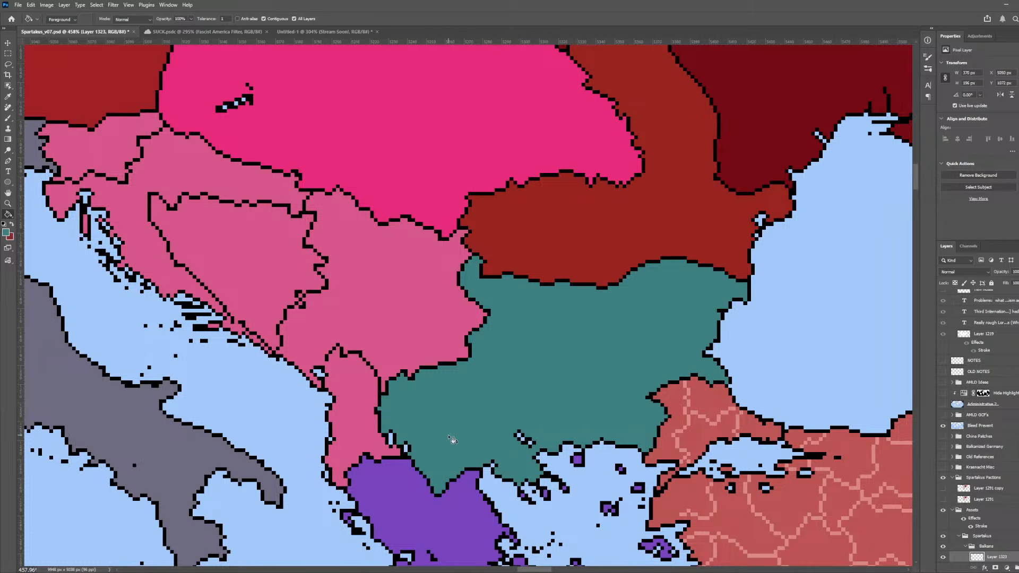
scroll(451, 440, down, 4)
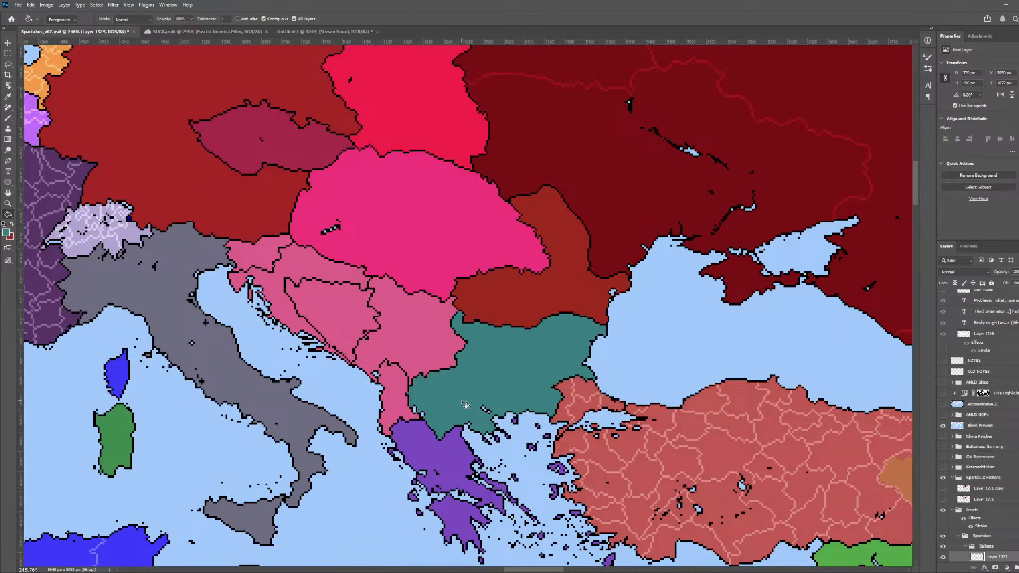
- Close the small gap in the border line north of Albania, beside the lake, using a much smaller black pencil
key(v)
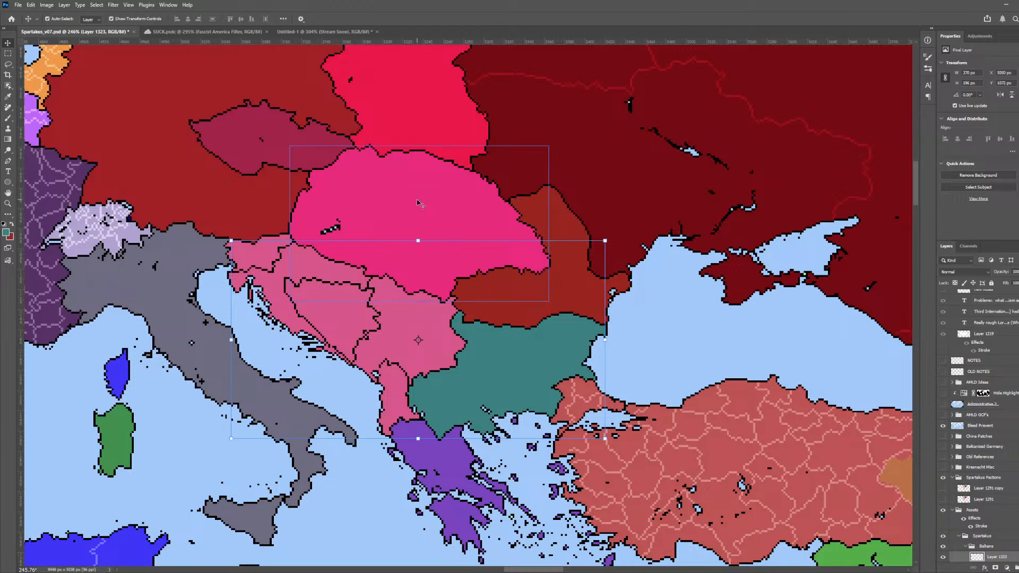
scroll(393, 374, up, 10)
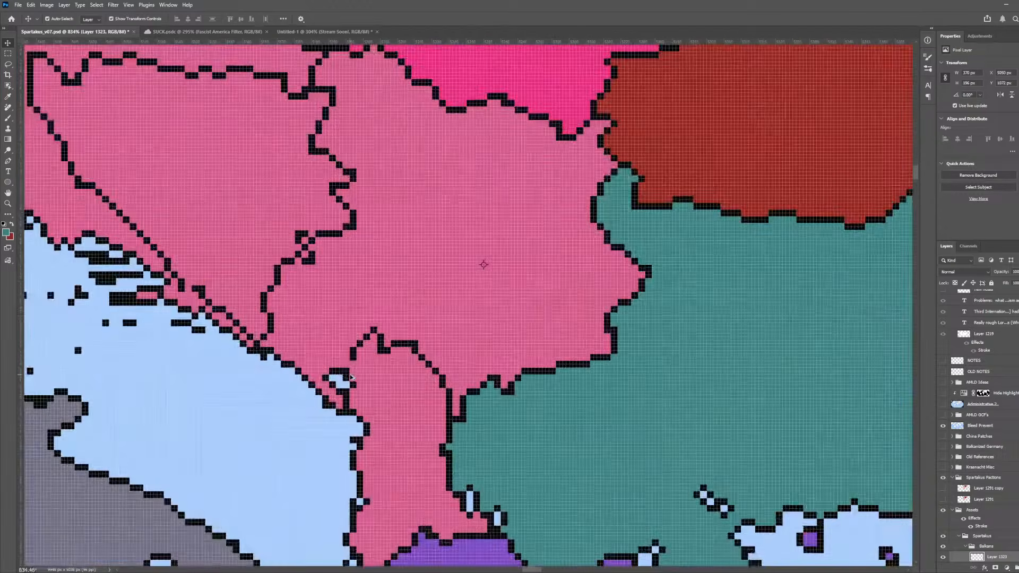
scroll(251, 206, down, 5)
scroll(222, 199, up, 4)
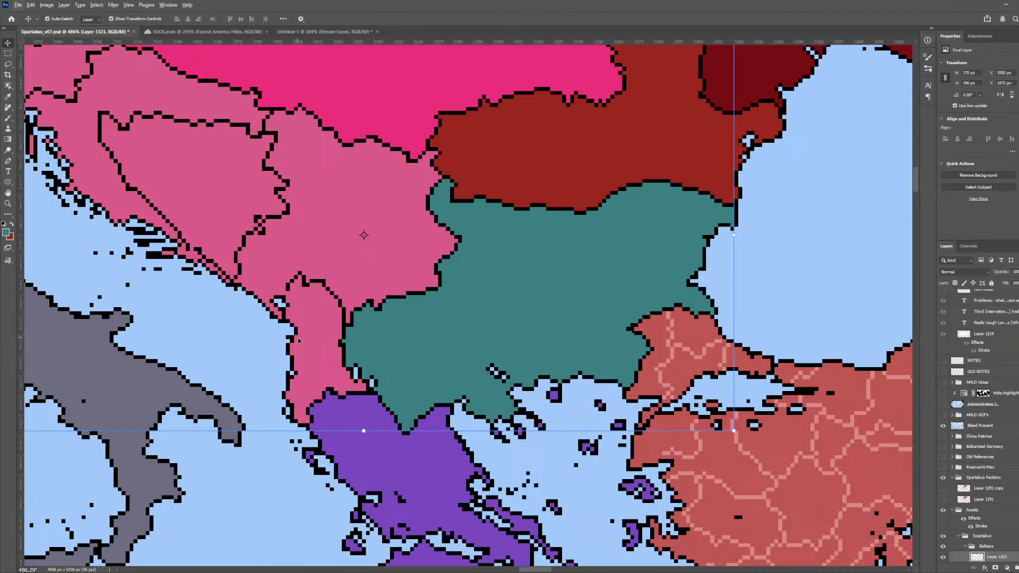
scroll(298, 340, up, 8)
key(o)
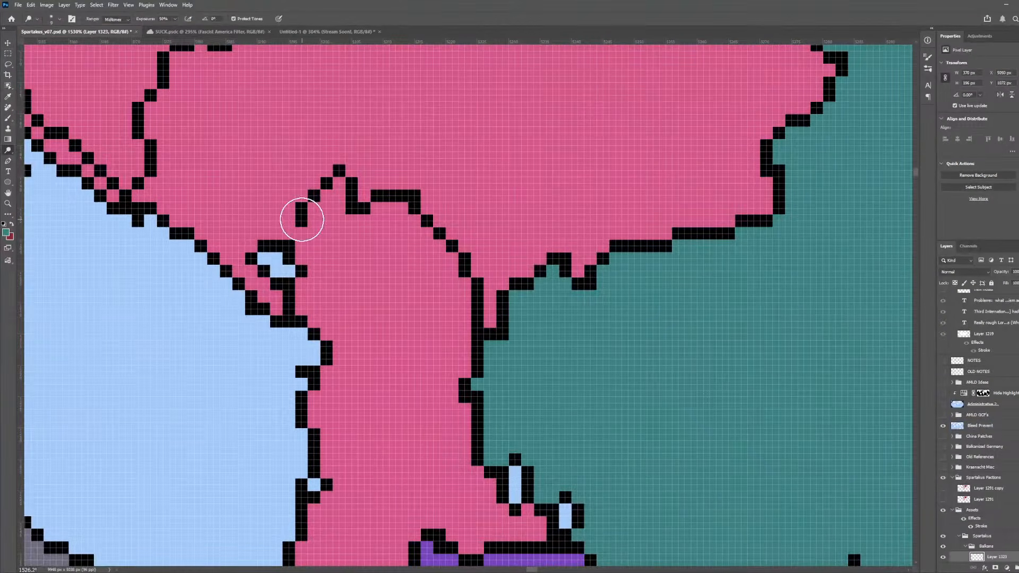
key(v)
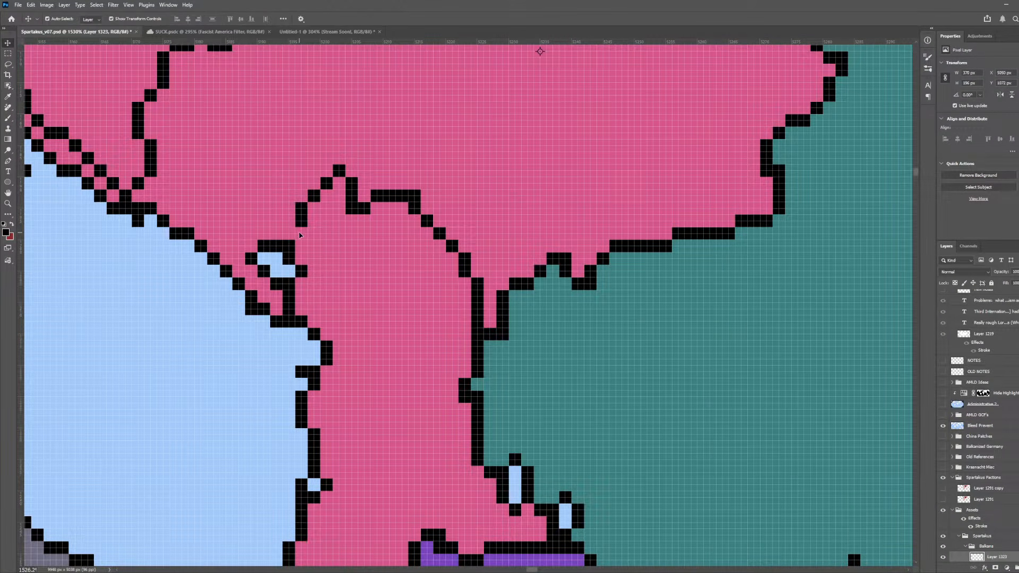
key(b)
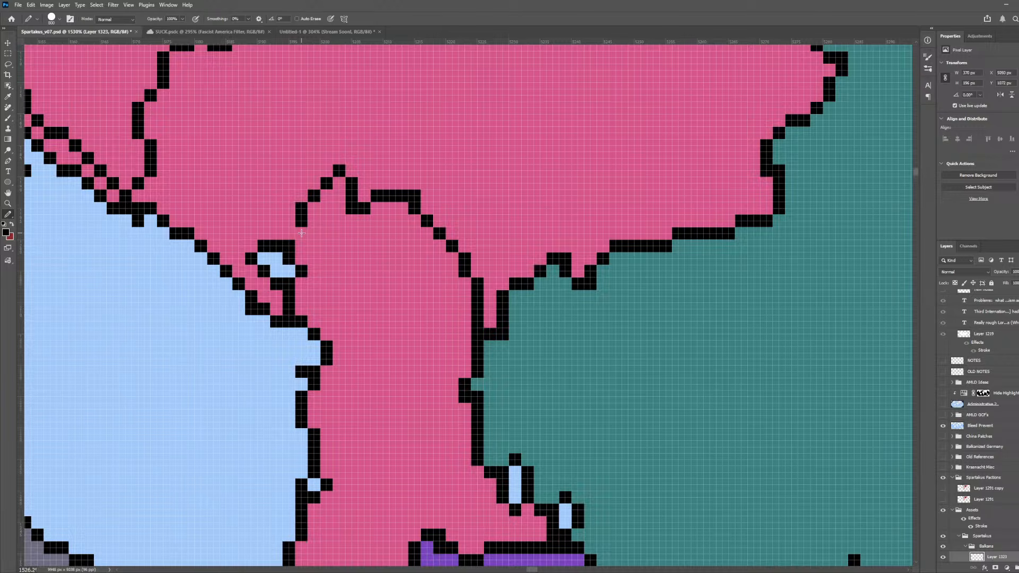
key(bracketleft)
key(bracketleft)
key(bracketleft)
key(bracketleft)
key(bracketleft)
key(bracketleft)
key(bracketleft)
key(bracketleft)
key(bracketleft)
key(bracketleft)
key(bracketleft)
key(bracketleft)
scroll(307, 240, down, 8)
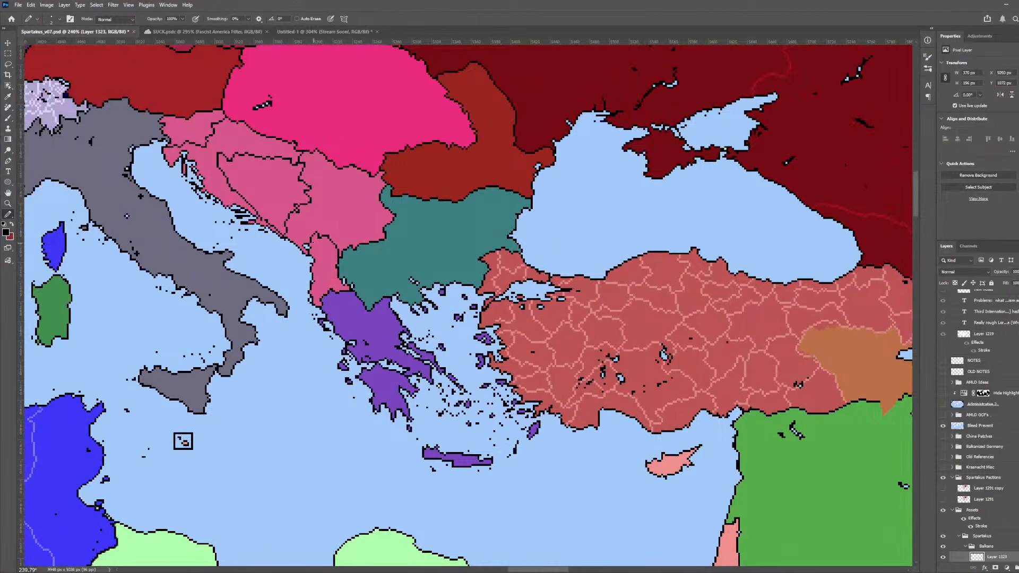
scroll(291, 254, down, 4)
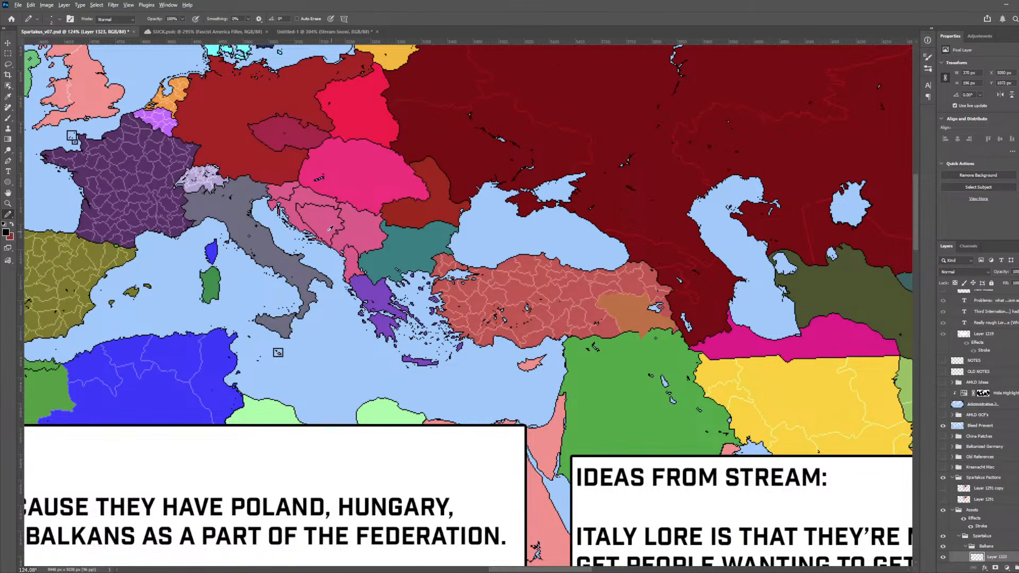
scroll(330, 229, up, 6)
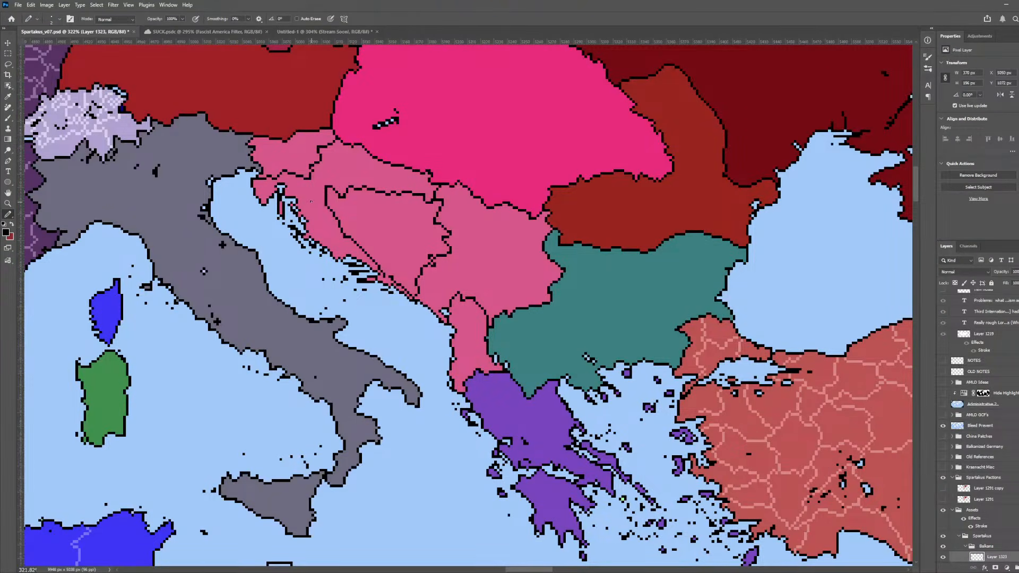
scroll(311, 202, down, 5)
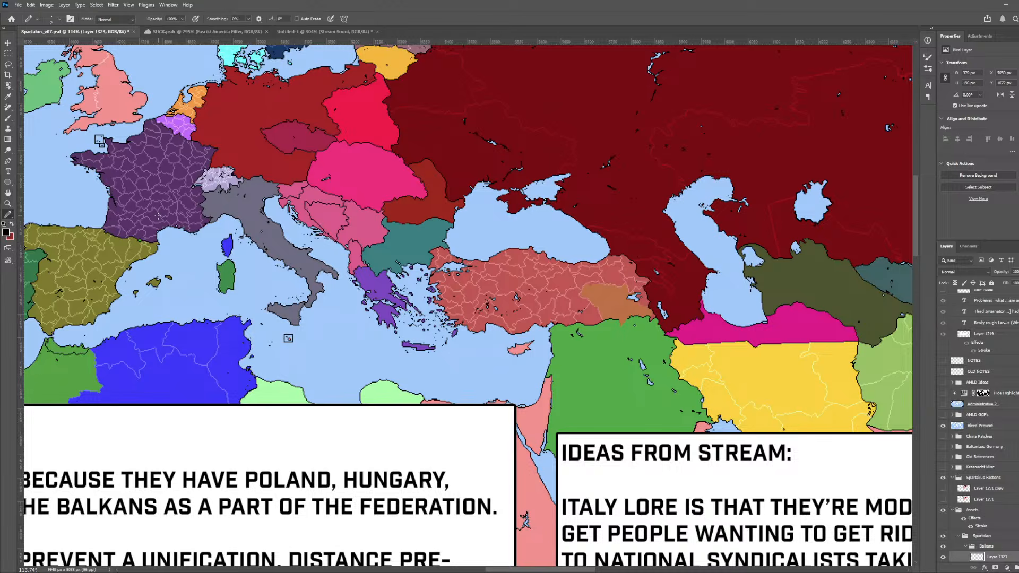
scroll(289, 338, up, 5)
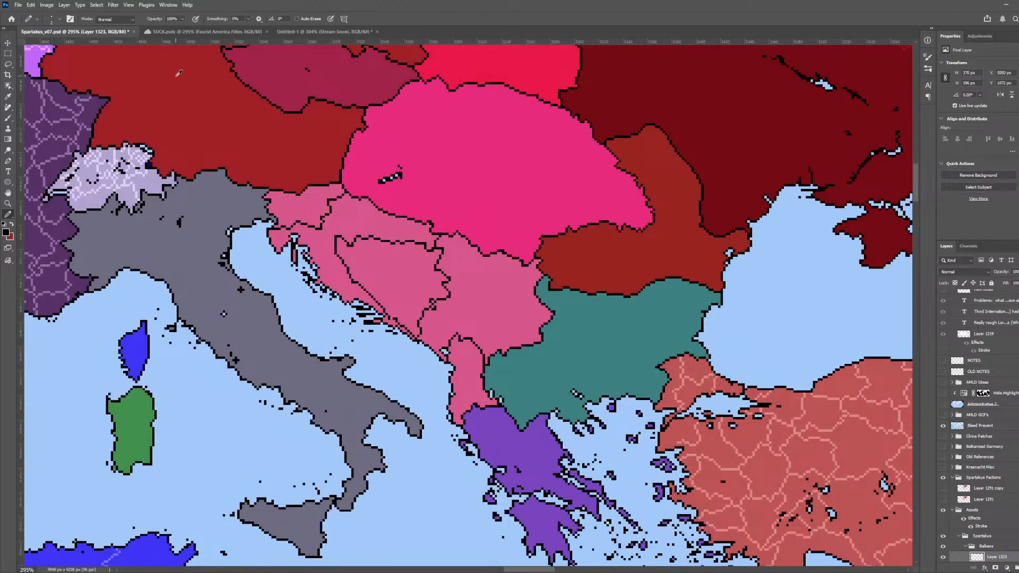
- Switch to the SUCK.psdc colour chart and sample the middle Croatia beige from its South-Eastern Europe section
click(300, 32)
click(208, 31)
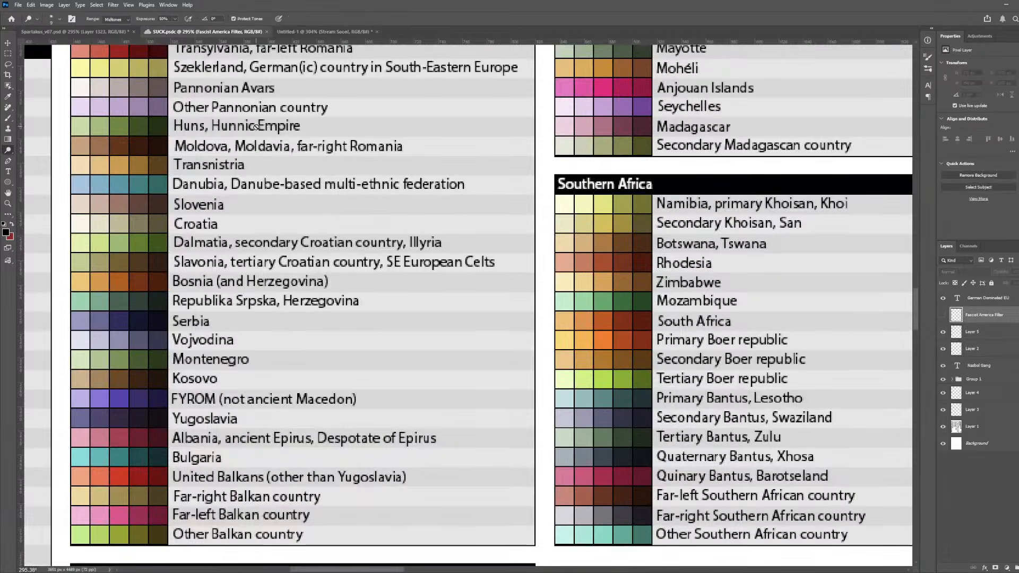
key(i)
scroll(157, 288, down, 5)
scroll(150, 283, up, 4)
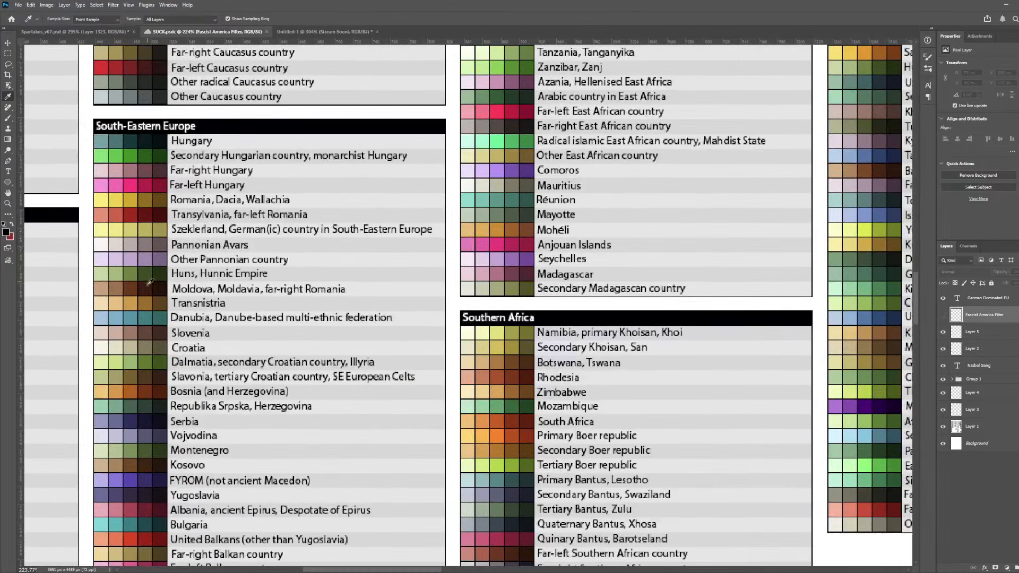
click(129, 346)
- Return to the Spartakus map and fill the main part of Croatia with the sampled beige
click(62, 33)
scroll(338, 219, up, 3)
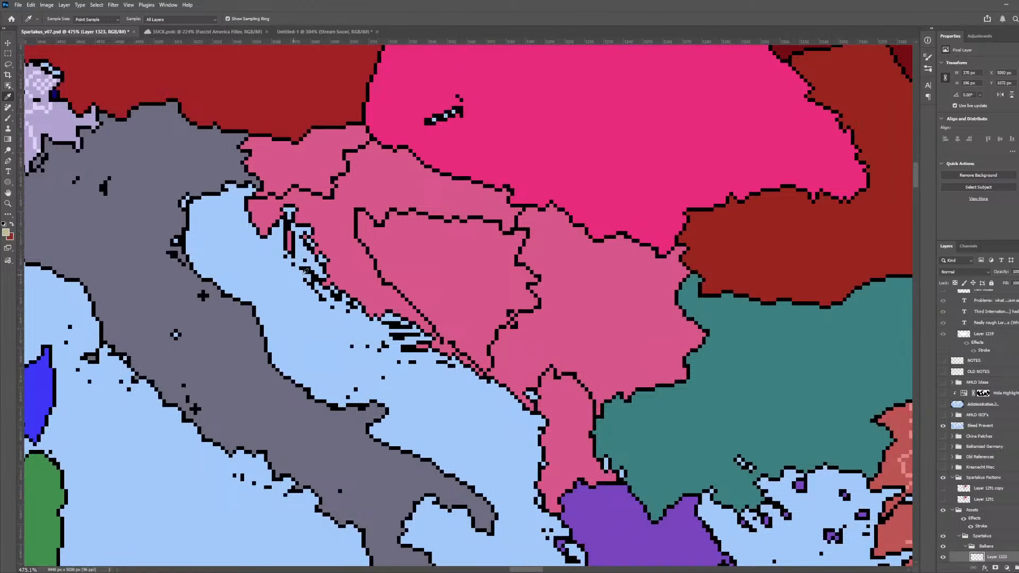
key(g)
click(338, 219)
scroll(338, 219, up, 2)
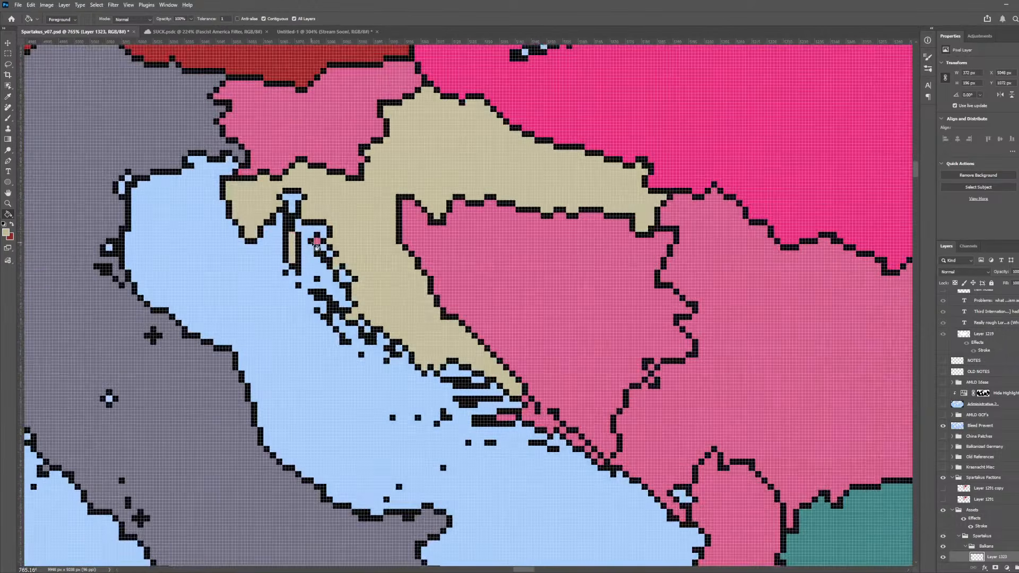
scroll(239, 216, down, 4)
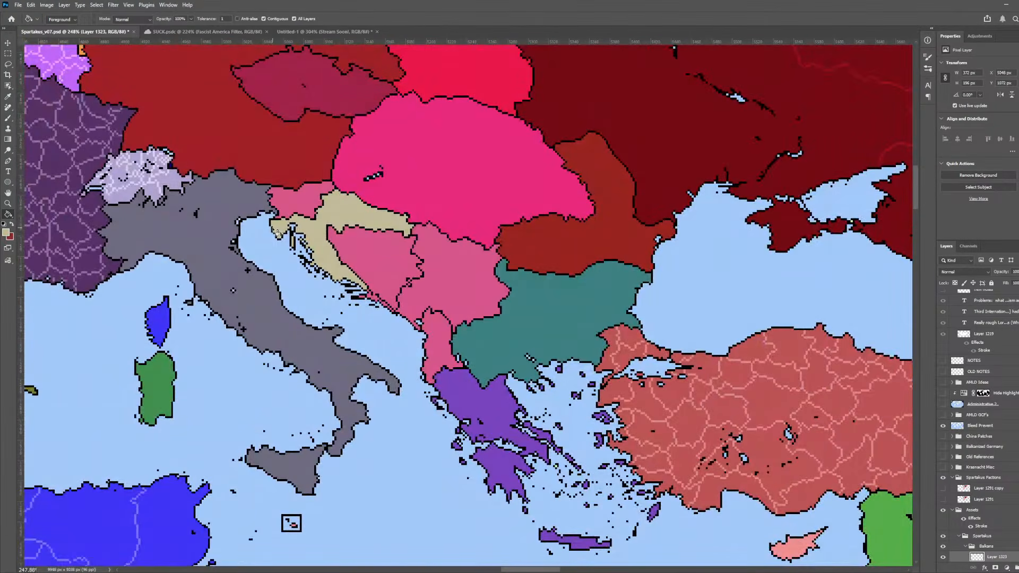
scroll(351, 288, up, 5)
click(399, 297)
scroll(399, 296, up, 3)
key(ctrl+z)
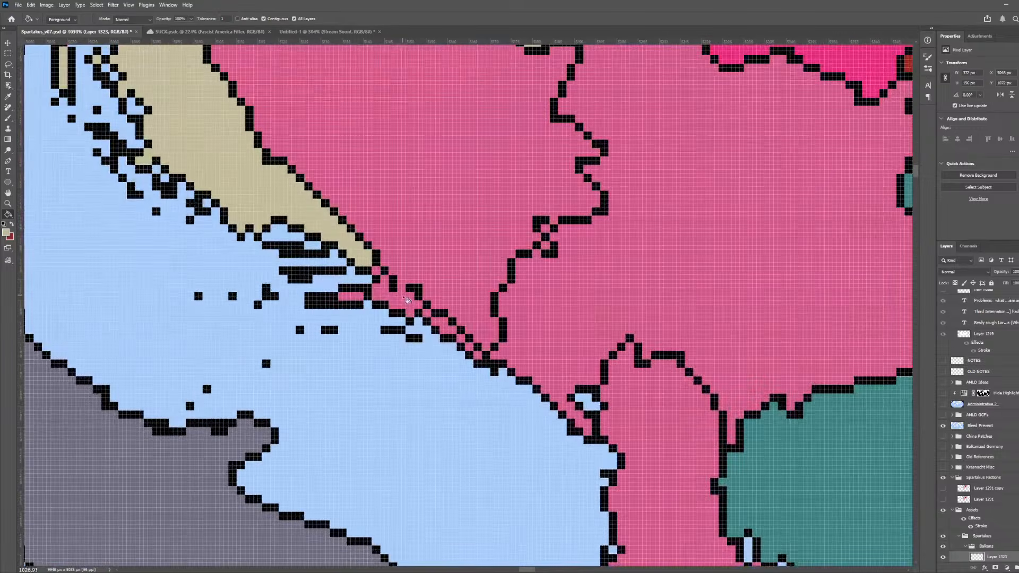
key(b)
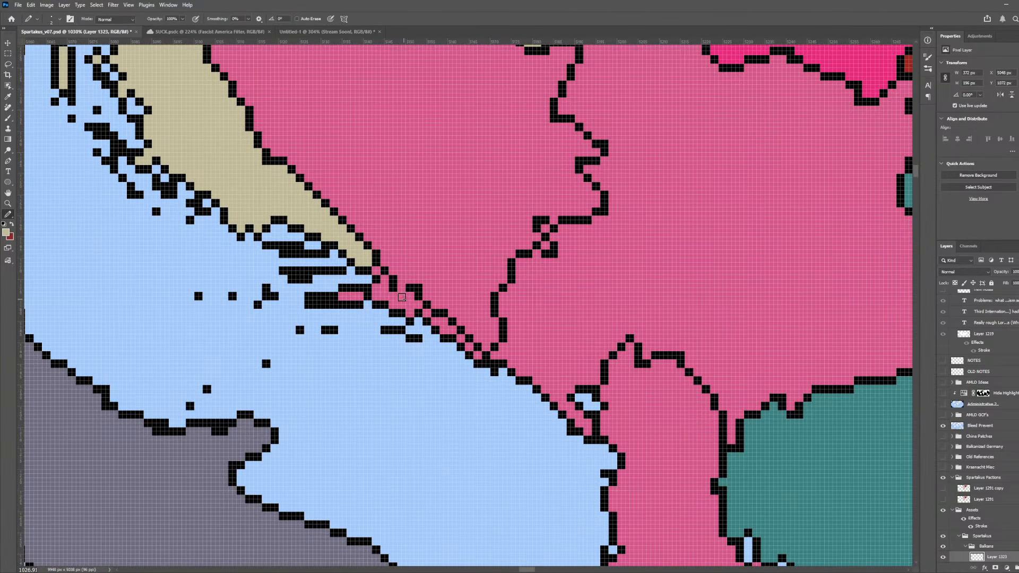
- Fill the remaining pink slivers of Croatia's southern coastal strip, between Bosnia and the Adriatic, with the same beige
key(g)
click(393, 301)
click(379, 273)
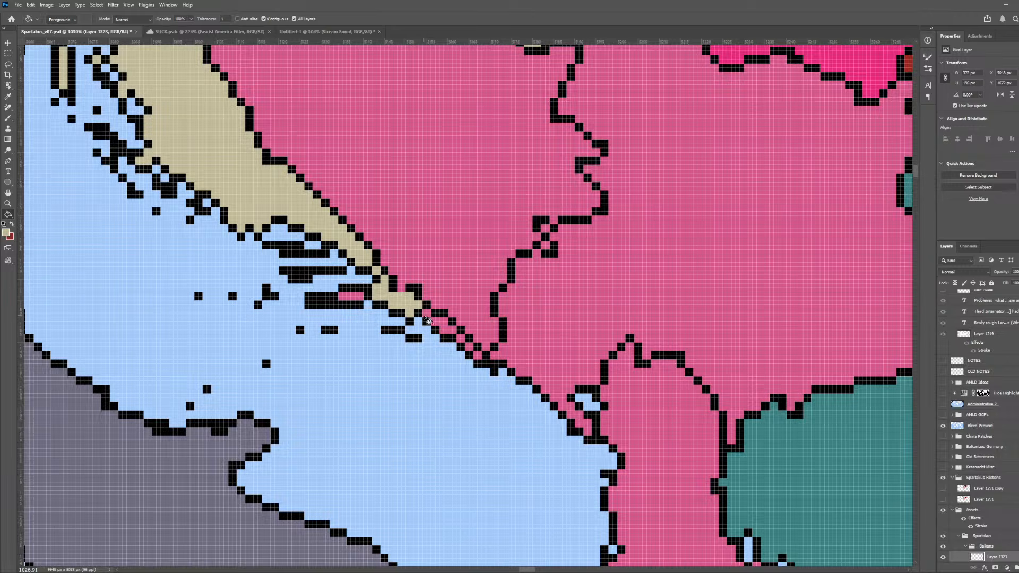
click(428, 321)
click(449, 328)
click(468, 346)
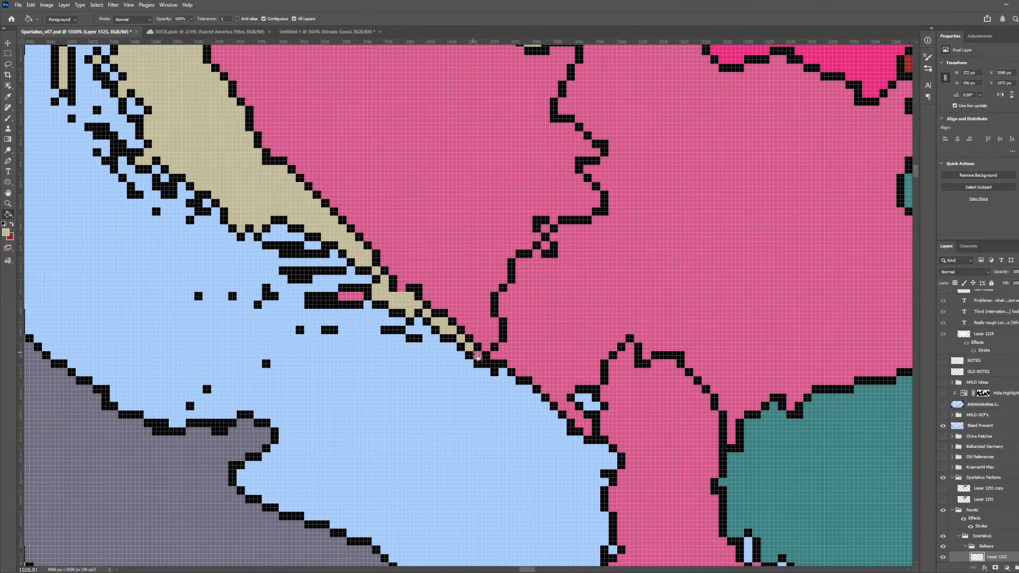
click(475, 354)
scroll(355, 296, down, 8)
- Switch to the SUCK.psdc colour chart and sample the middle red of the United Balkans (other than Yugoslavia) row
drag(261, 158, 253, 206)
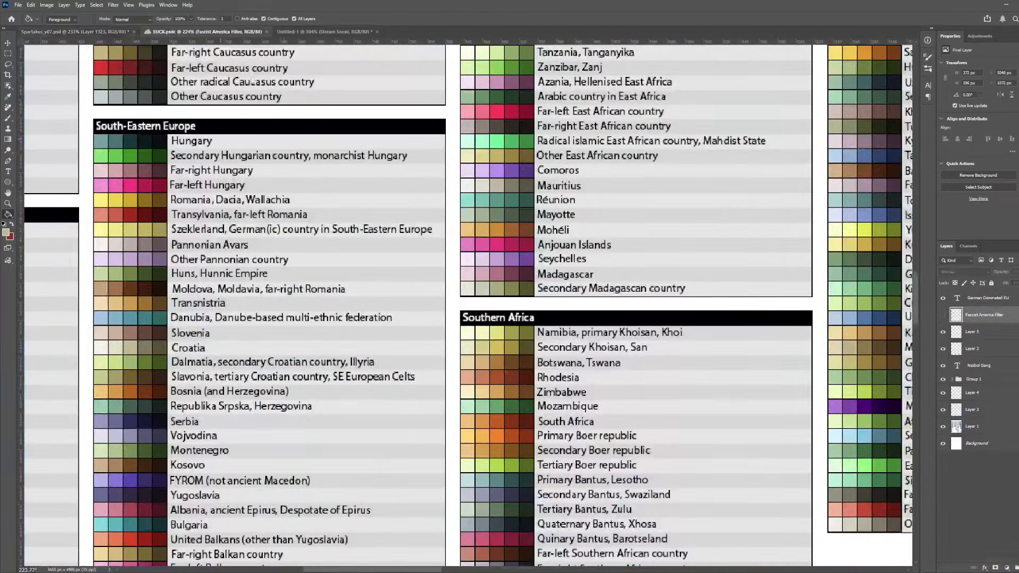
click(204, 32)
key(o)
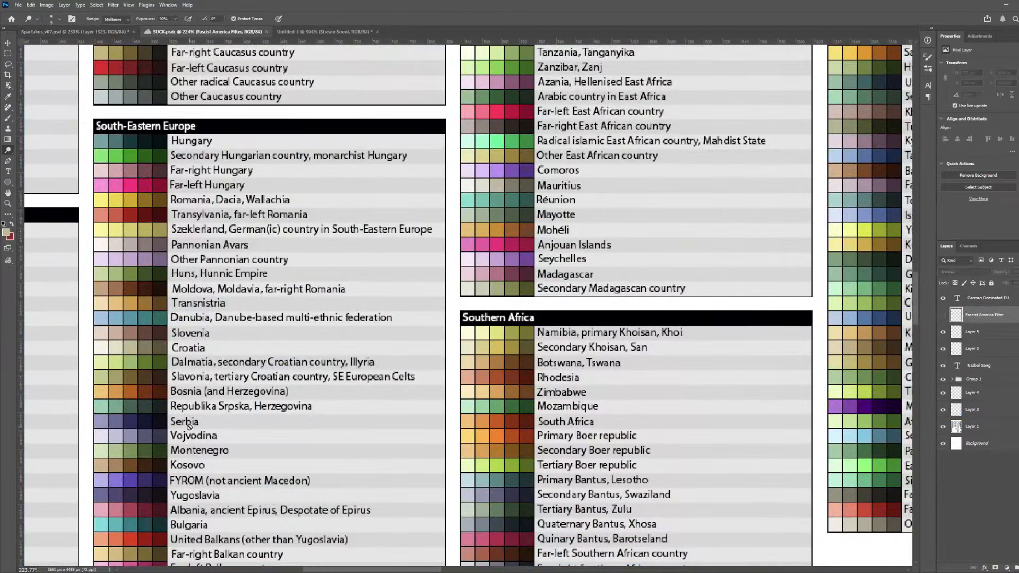
scroll(186, 338, down, 2)
key(p)
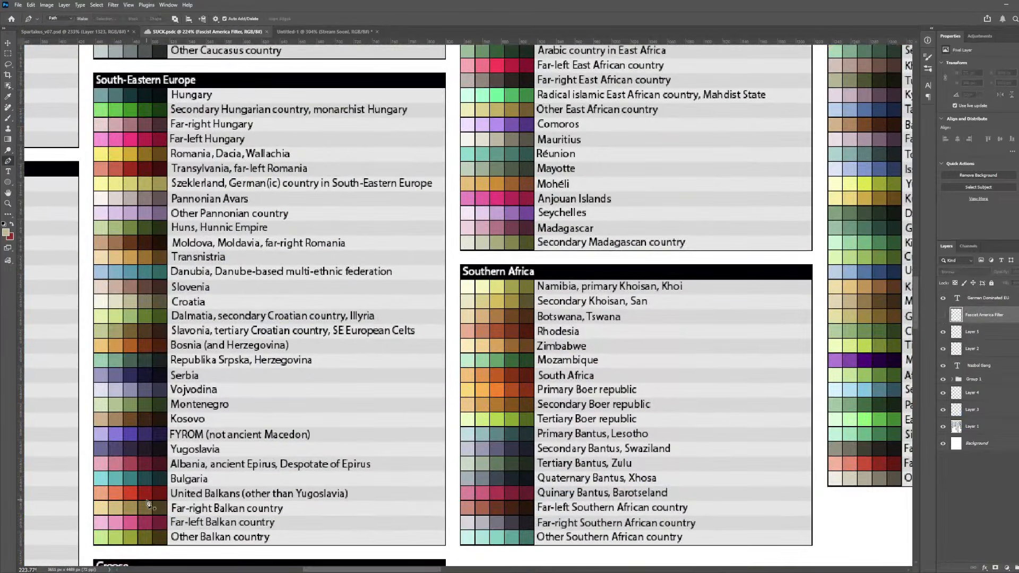
key(i)
click(130, 496)
- Return to the Spartakus map and fill Slovenia with the sampled United Balkans red
click(57, 32)
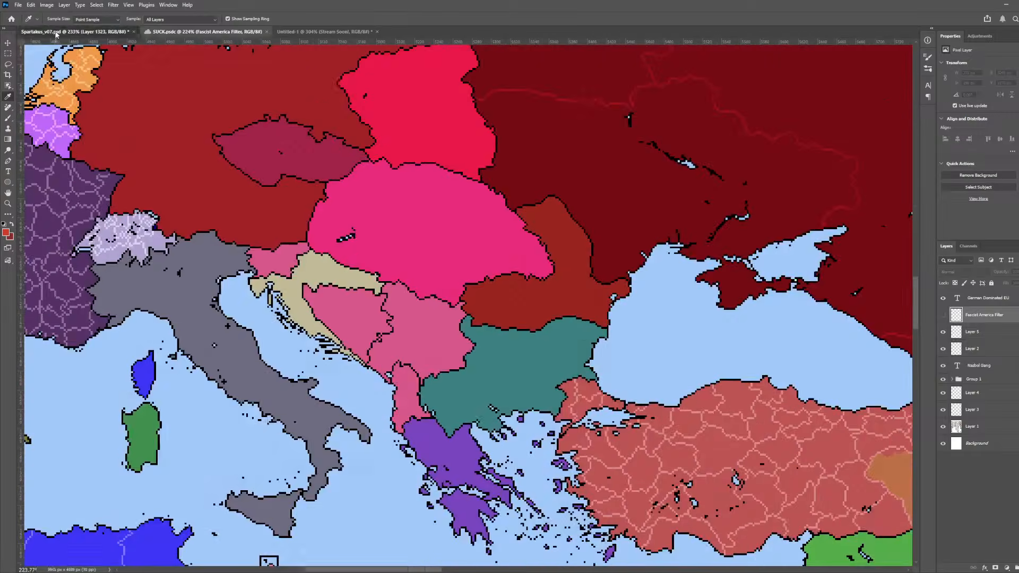
scroll(161, 237, up, 4)
key(g)
click(329, 287)
scroll(405, 324, down, 3)
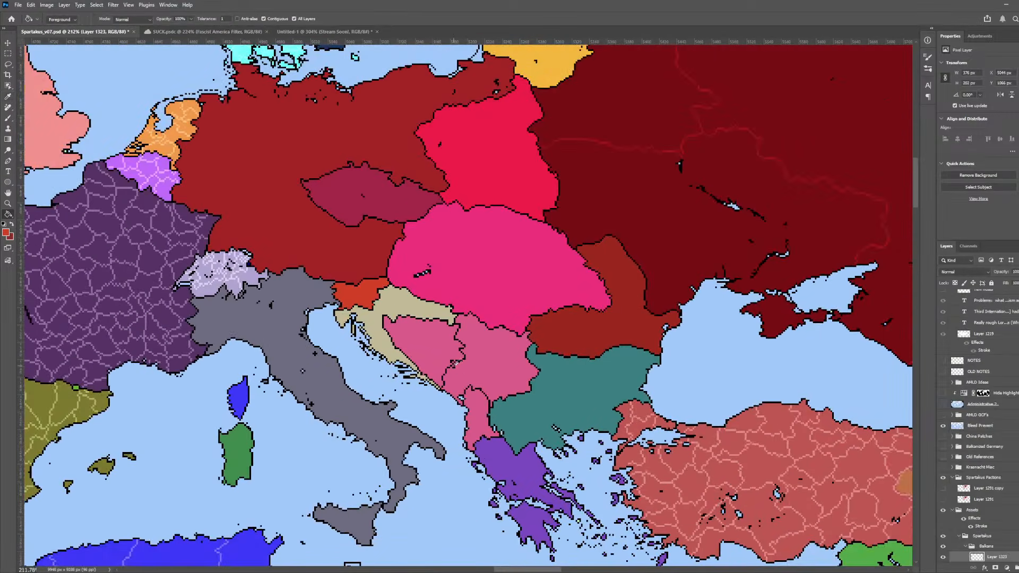
- Sample the middle Serbia navy from the SUCK.psdc chart and fill Serbia with it on the Spartakus map
click(204, 32)
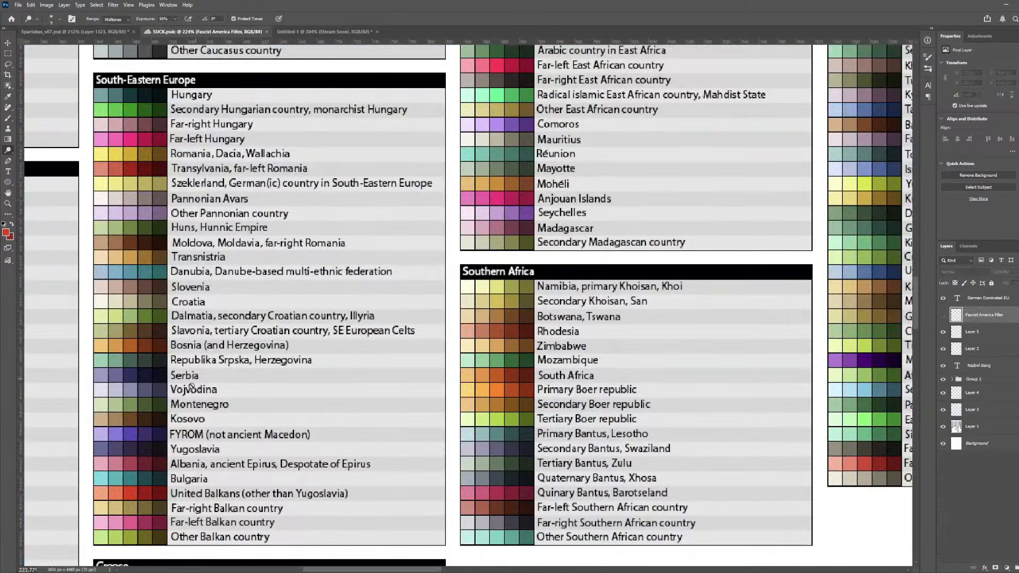
key(i)
click(129, 373)
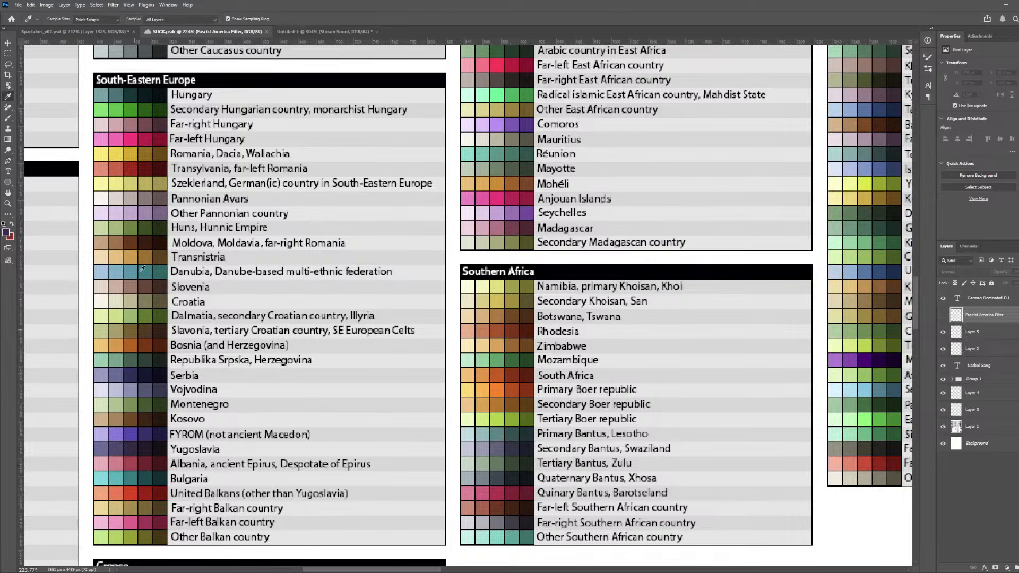
click(79, 31)
key(g)
click(487, 361)
scroll(445, 466, down, 2)
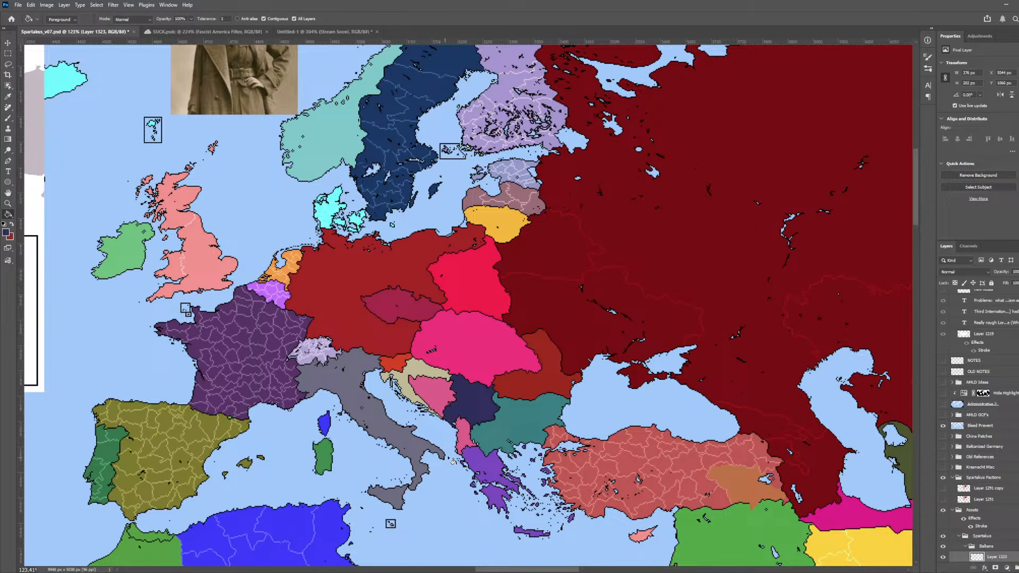
scroll(456, 431, down, 1)
scroll(470, 426, down, 1)
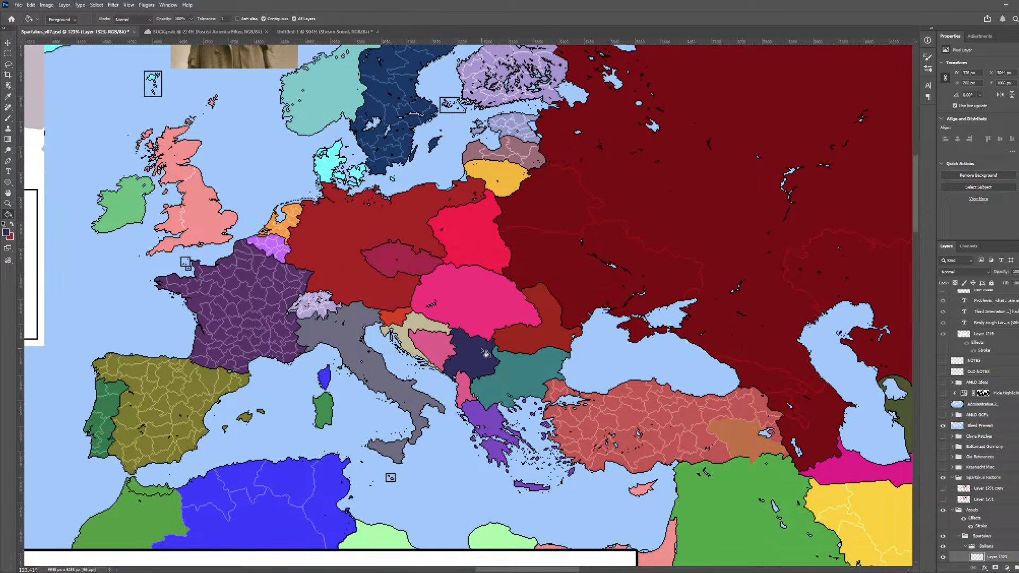
- Sample the crimson of the Albania row in the SUCK.psdc chart and fill Albania with it on the Spartakus map
click(207, 31)
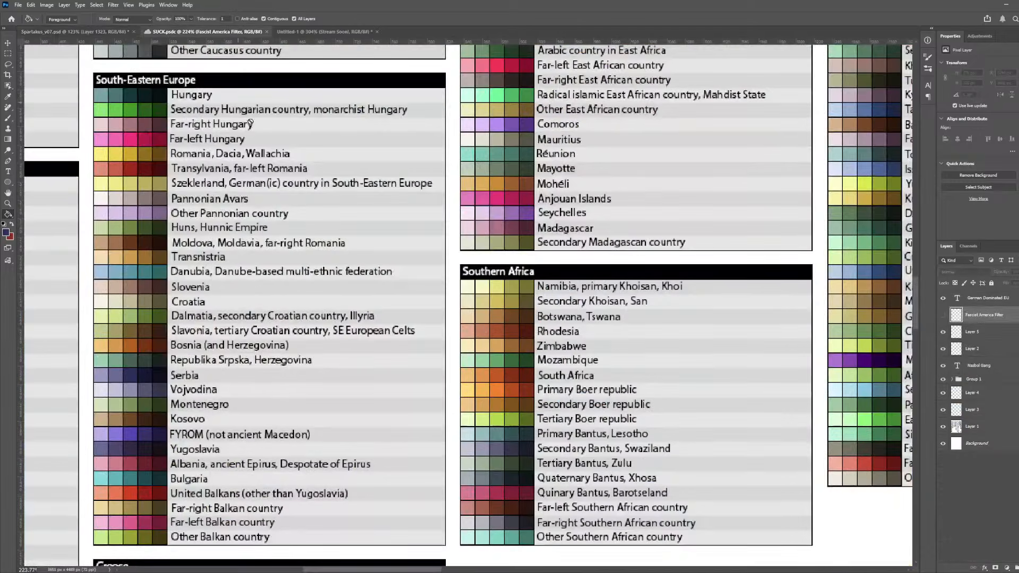
key(o)
key(g)
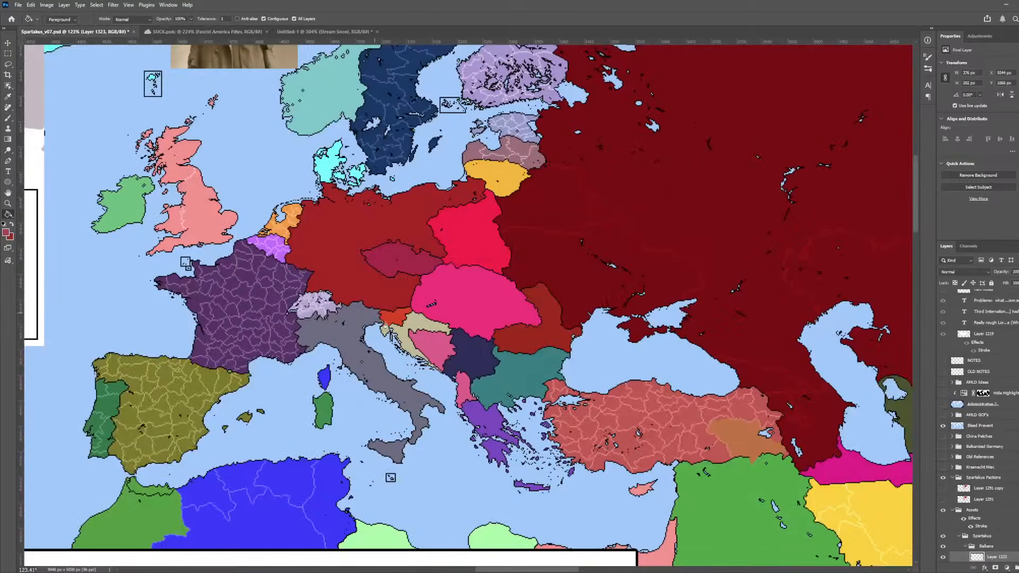
click(74, 31)
scroll(480, 428, up, 5)
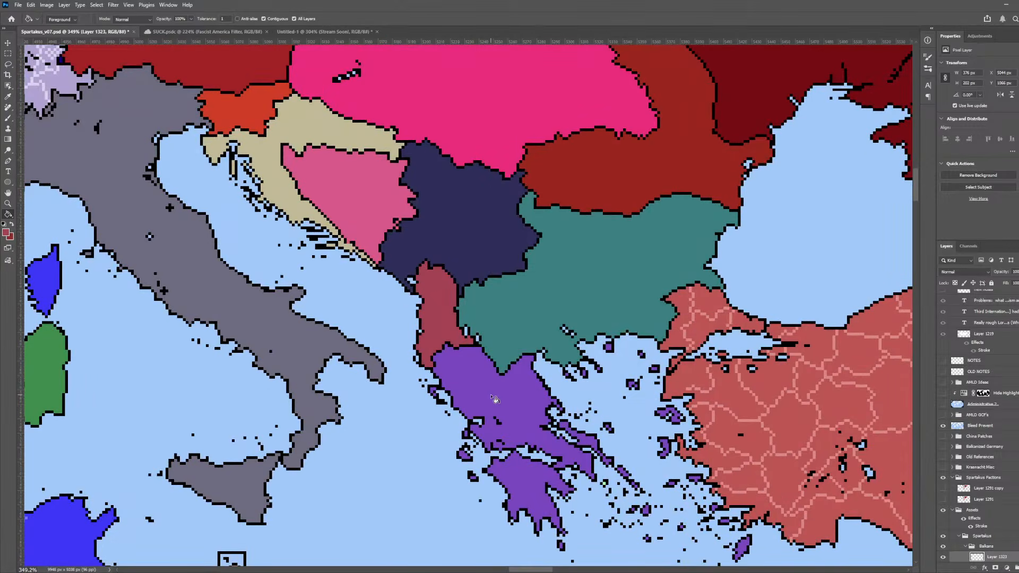
scroll(494, 398, down, 2)
- Sample the orange-brown of the Bosnia (and Herzegovina) row in the SUCK.psdc chart and fill Bosnia with it on the map
click(195, 32)
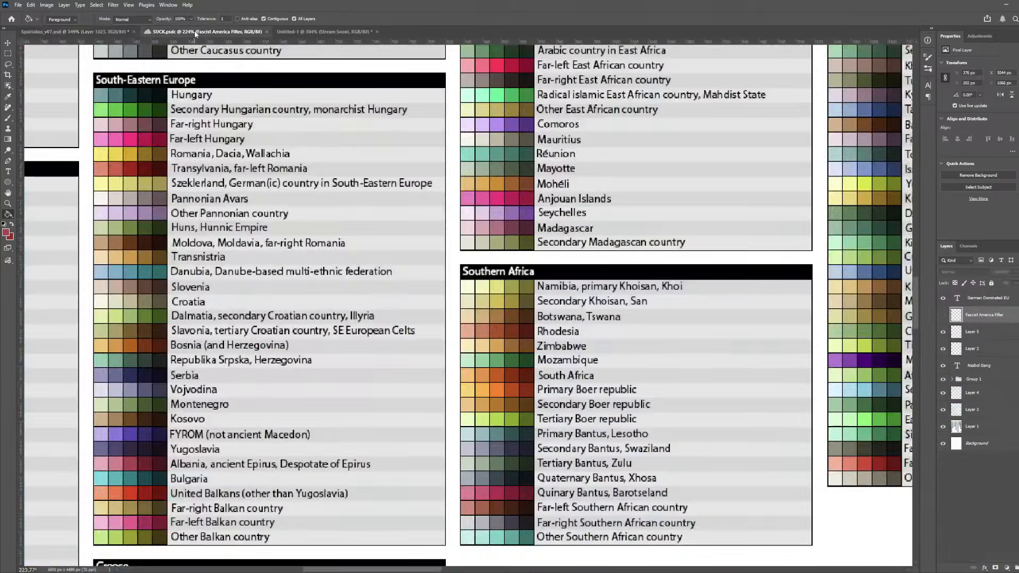
key(i)
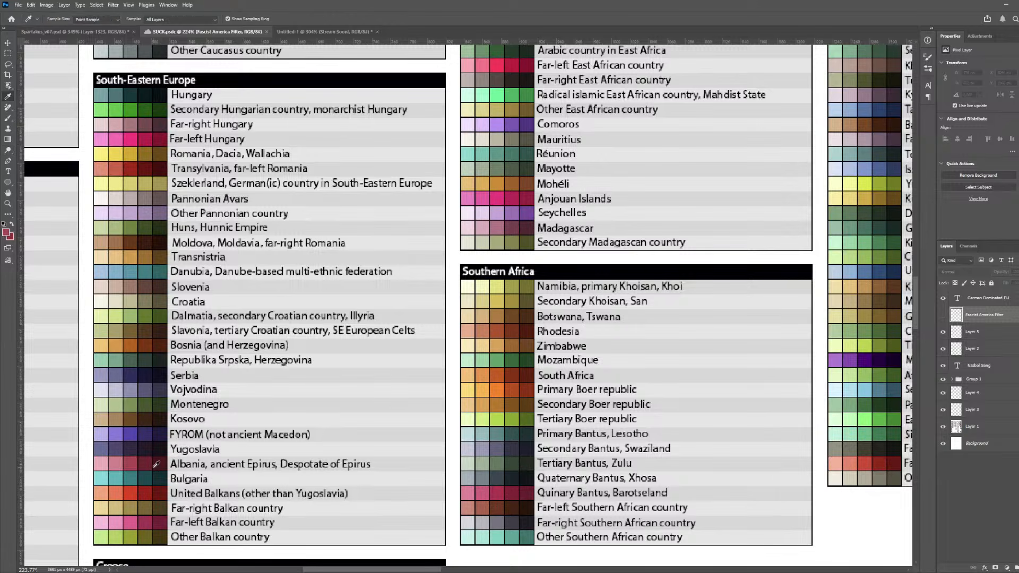
click(138, 338)
click(74, 32)
key(g)
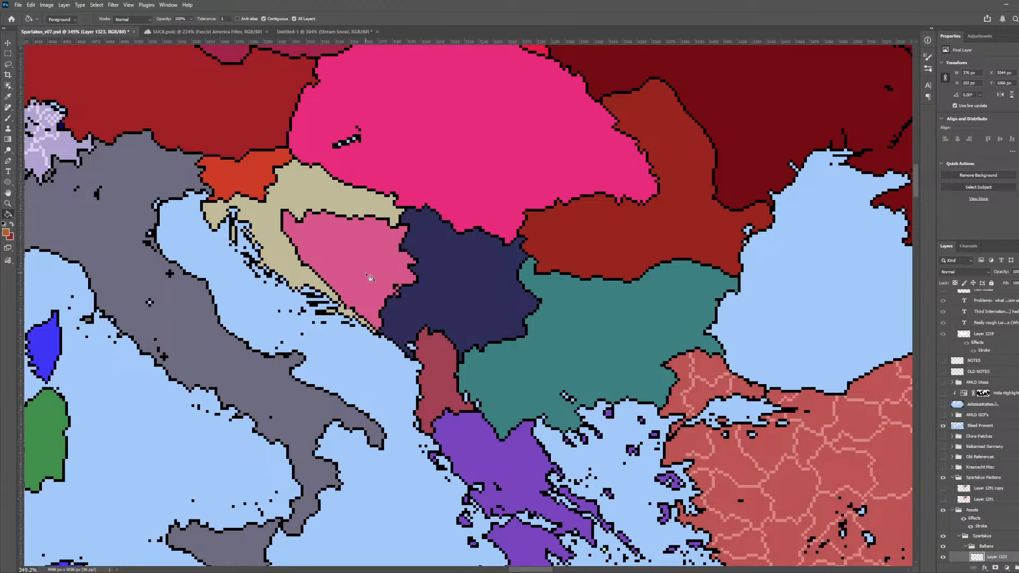
click(368, 277)
scroll(367, 277, down, 3)
scroll(413, 314, up, 3)
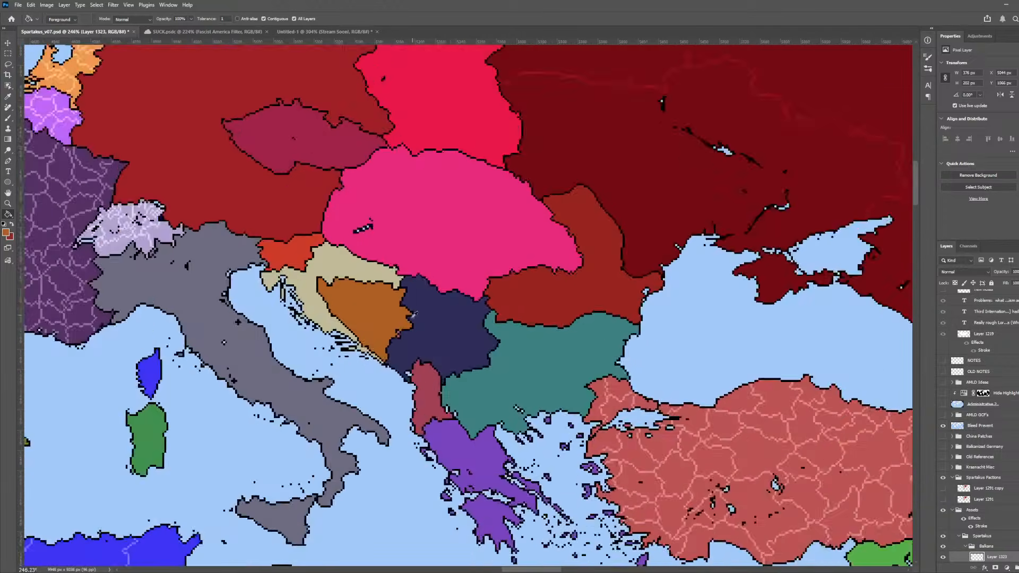
- Fill the leftover pink pixels on the Bosnia–Serbia border with the neighbouring Serbian navy and Bosnian orange, each sampled from the map
scroll(409, 327, up, 5)
alt+click(423, 372)
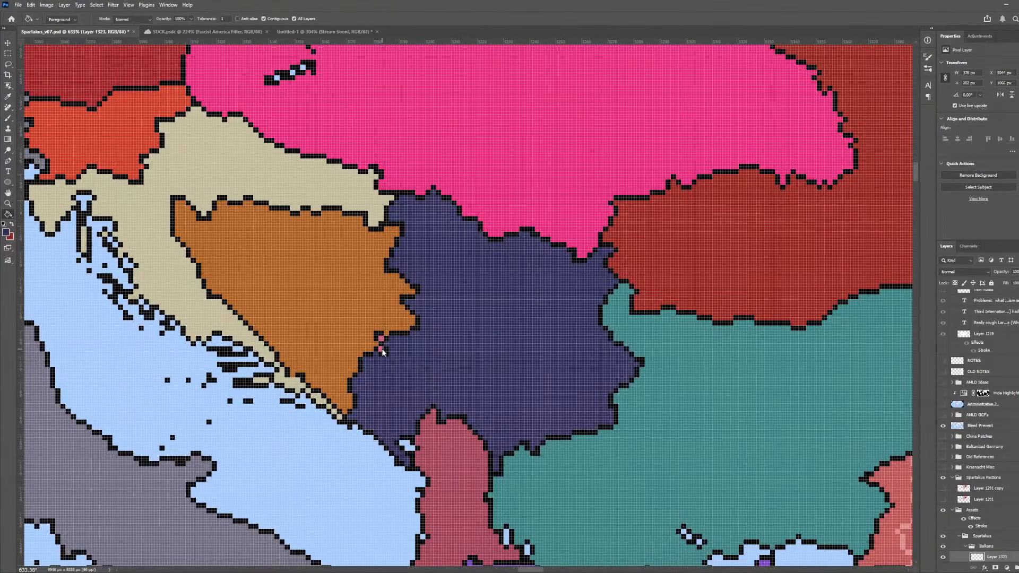
click(381, 350)
alt+click(376, 324)
click(381, 338)
scroll(379, 343, down, 6)
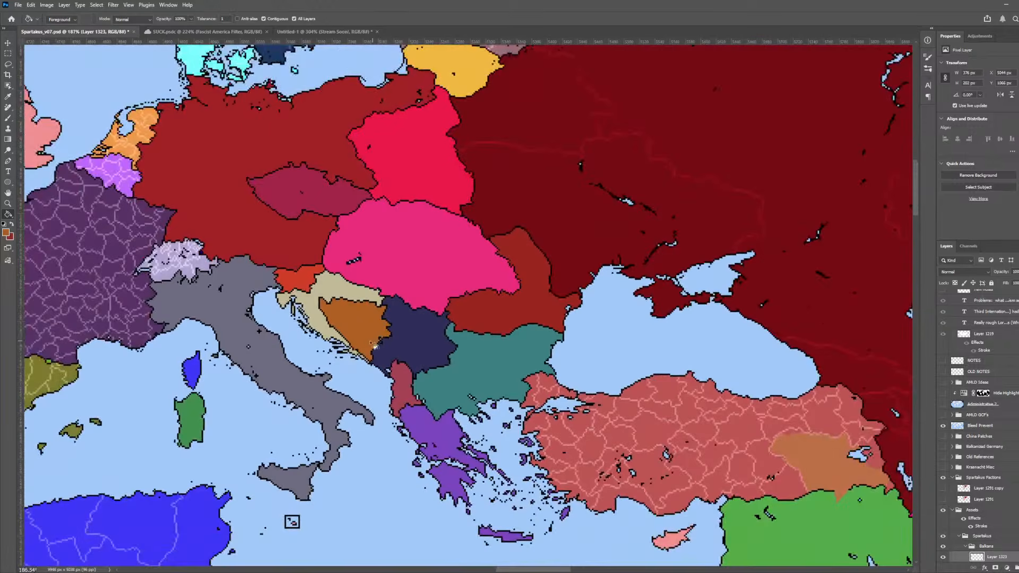
- Sample the middle United Balkans red from the SUCK.psdc chart again and fill Bulgaria with it on the Spartakus map
key(v)
scroll(292, 280, up, 1)
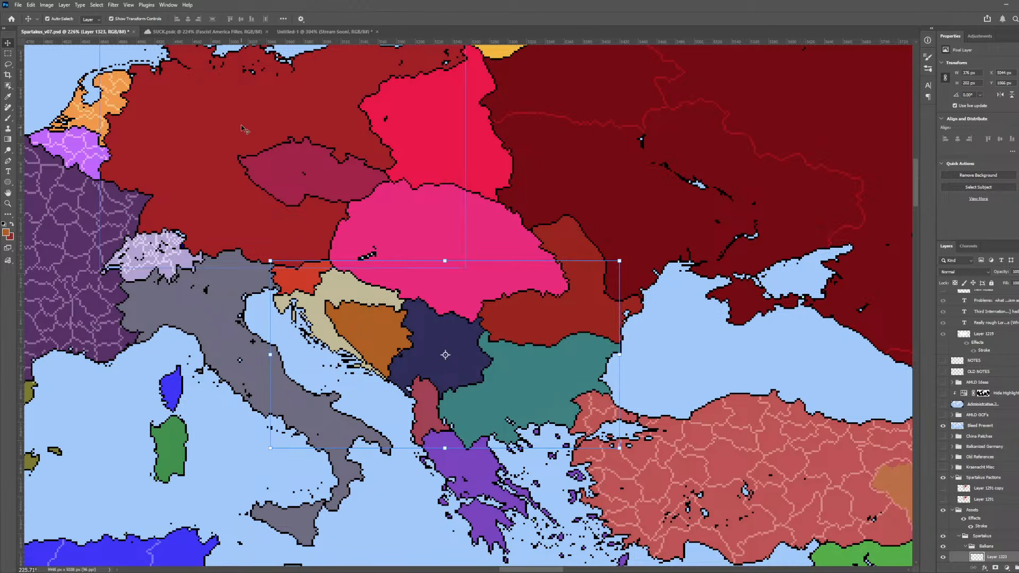
key(ctrl+Tab)
key(i)
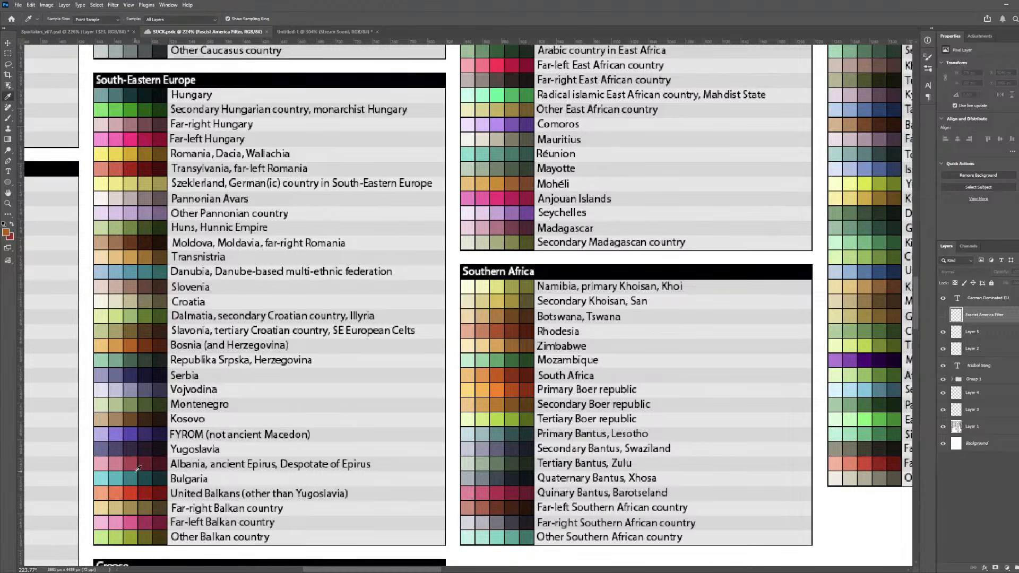
click(132, 492)
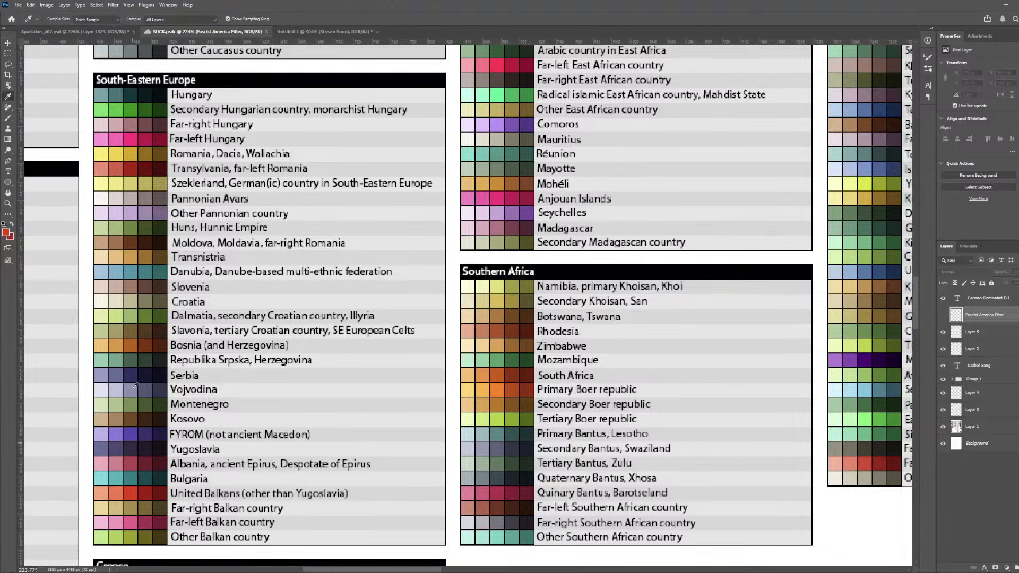
click(87, 32)
key(g)
click(548, 392)
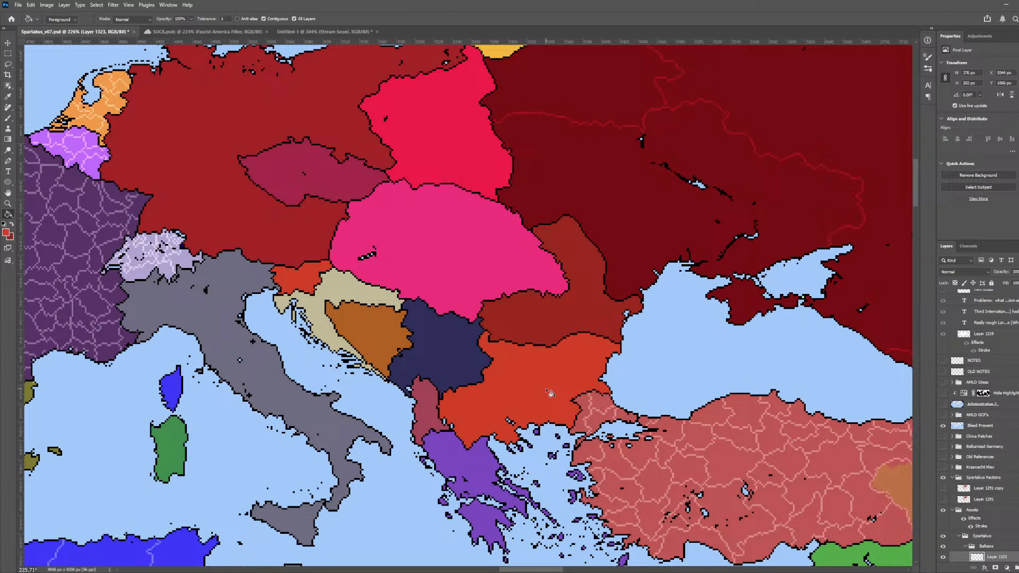
- Sample the middle pink of the Far-left Balkan country row in the SUCK.psdc chart and fill Bulgaria with it on the Spartakus map
click(197, 32)
alt+click(123, 284)
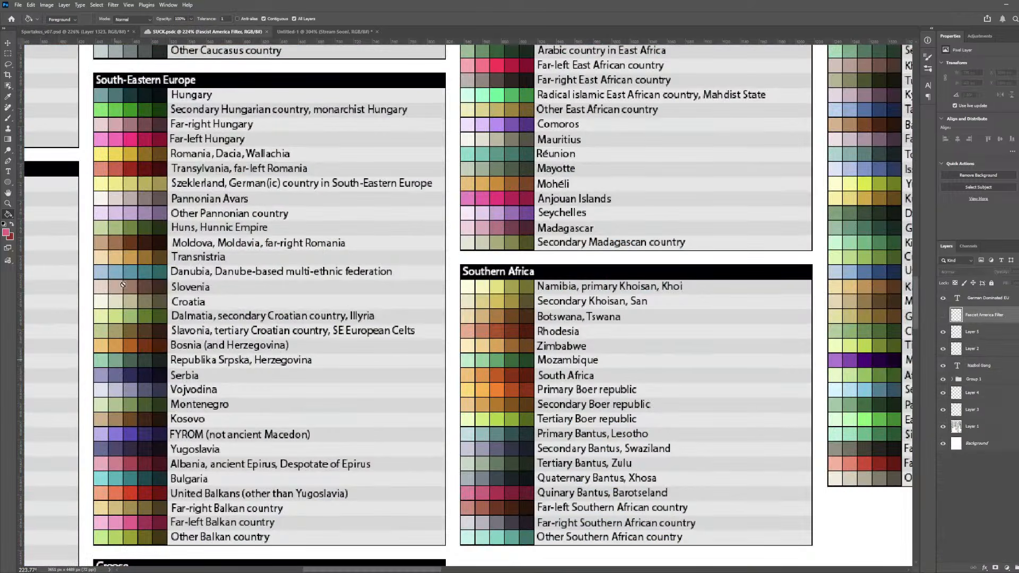
click(78, 34)
click(566, 372)
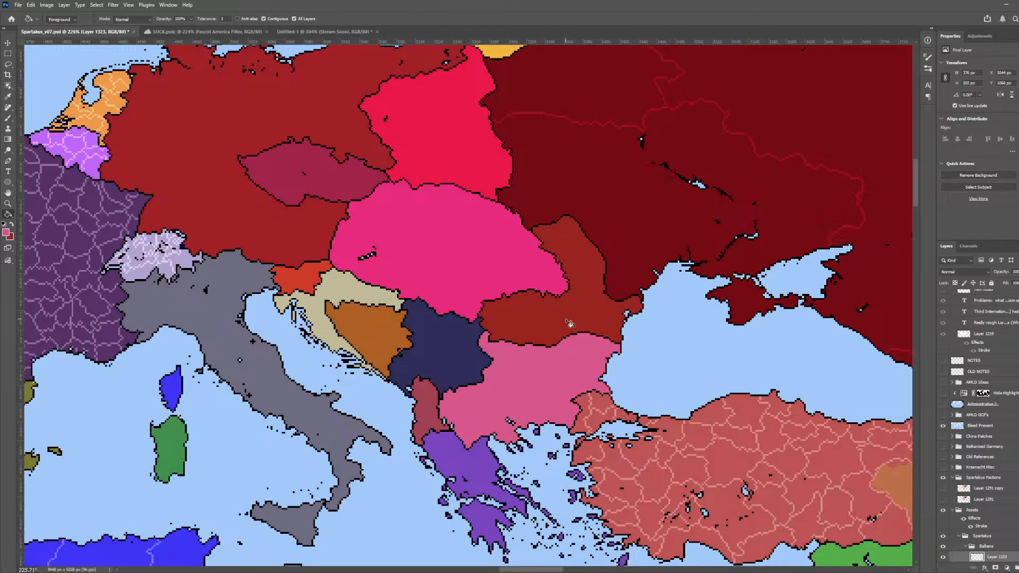
scroll(571, 323, down, 5)
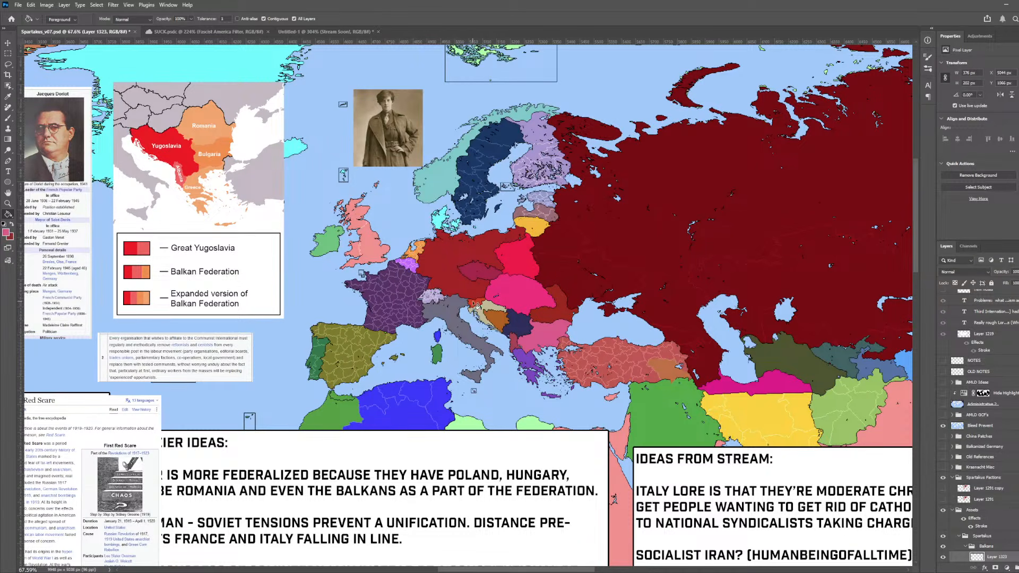
- Show only the Administrative layer, select its grey division lines from Istria with a non-contiguous Magic Wand, and restore the other layers
scroll(503, 317, up, 8)
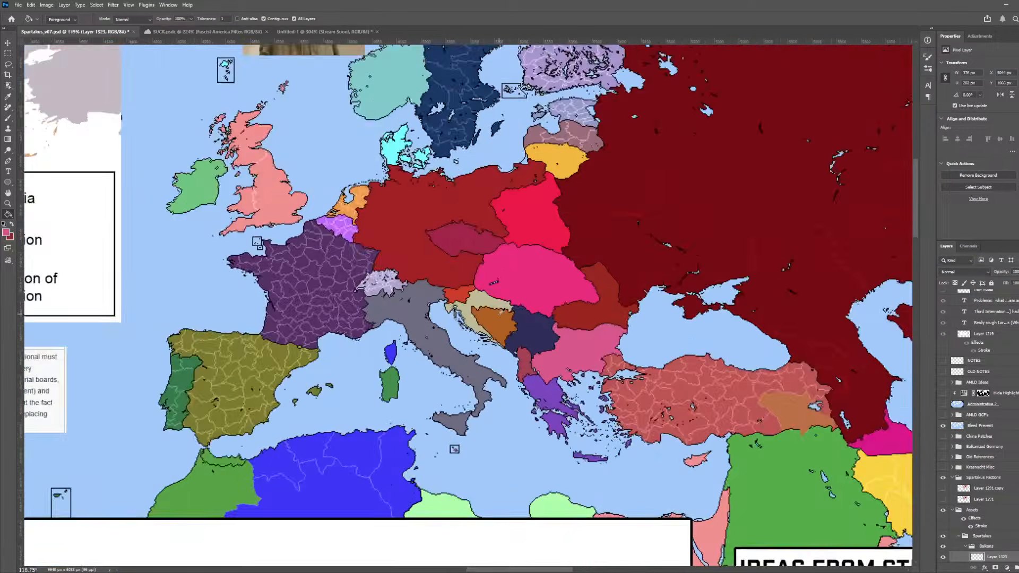
scroll(394, 271, up, 3)
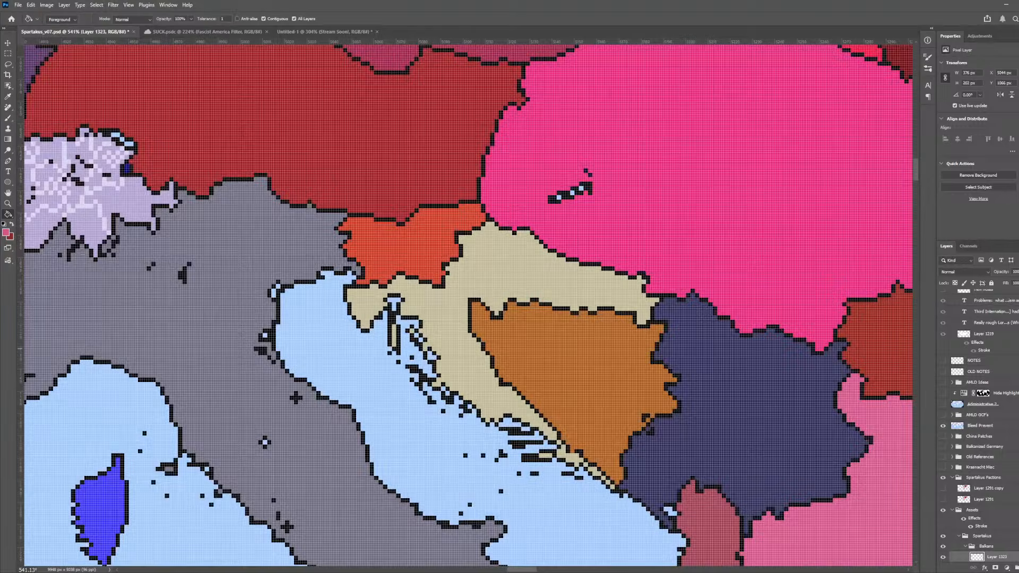
click(944, 403)
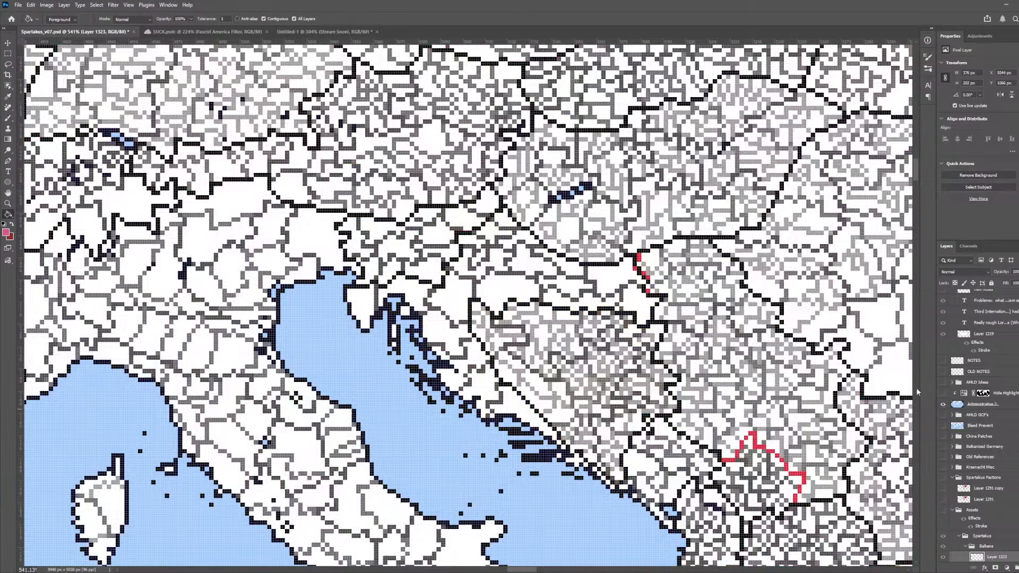
scroll(423, 292, up, 1)
key(w)
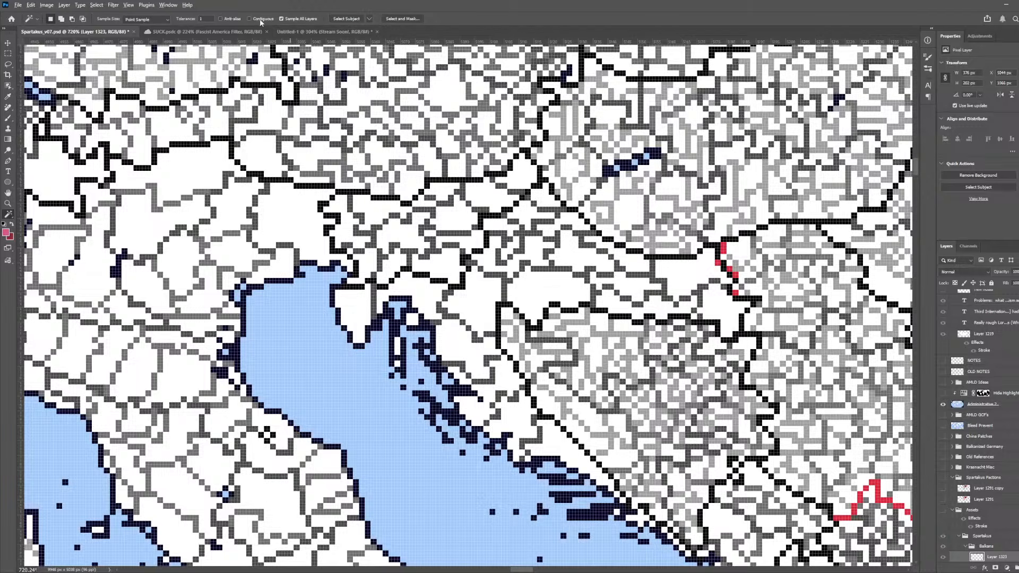
click(943, 406)
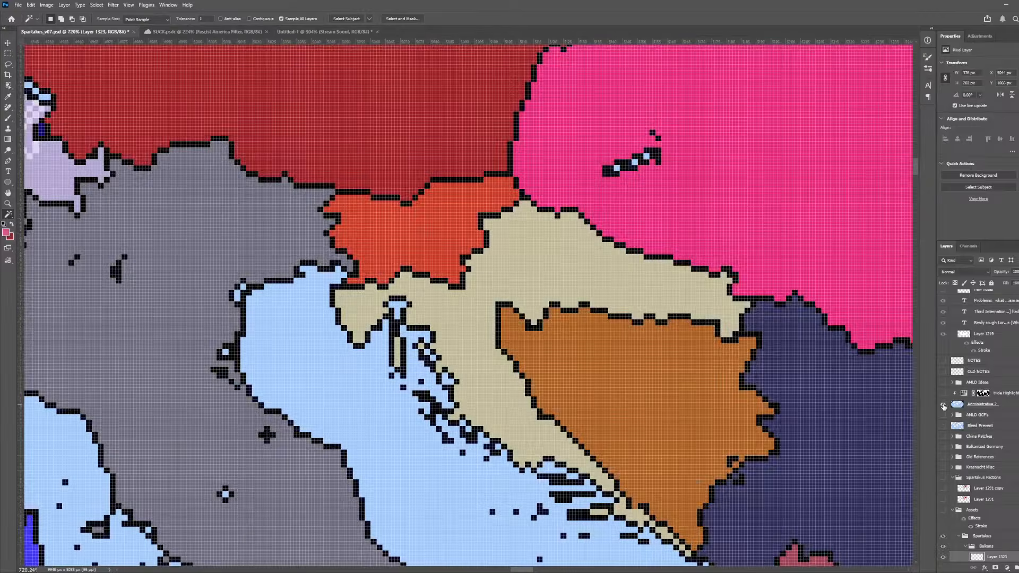
click(944, 405)
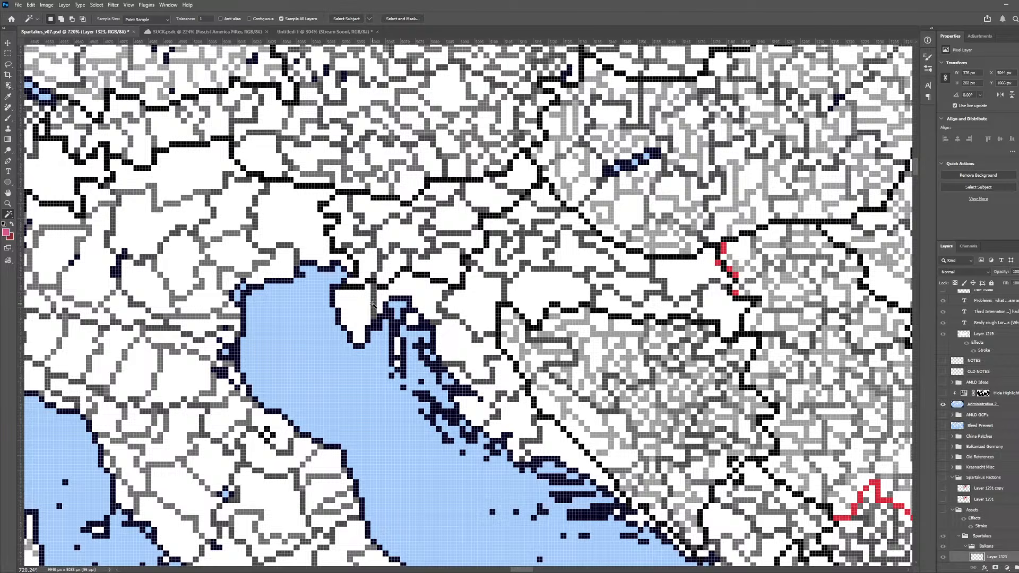
click(373, 304)
alt+click(943, 405)
click(943, 405)
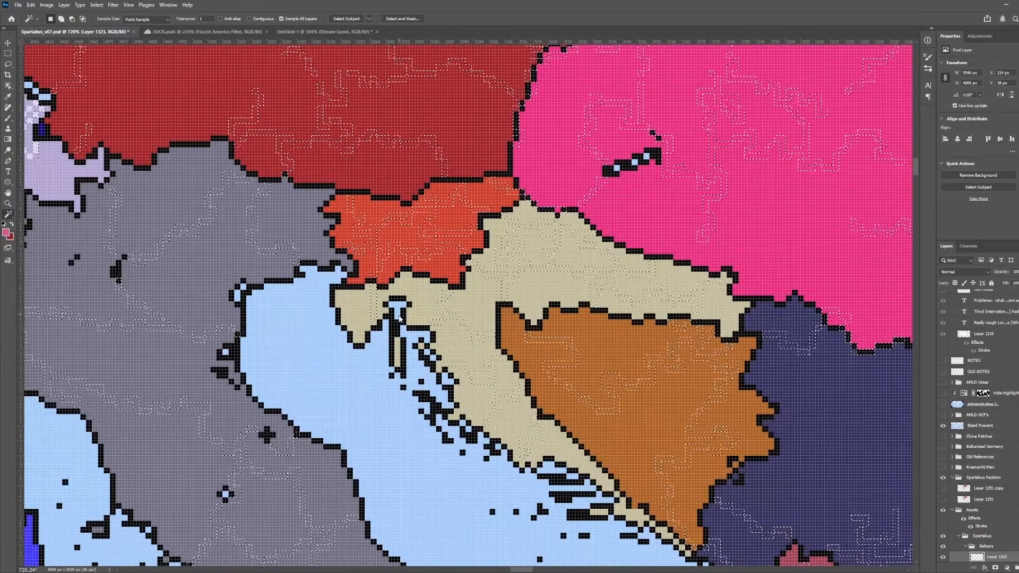
- Erase the vertical border strip through Istria from the Balkans layer inside the selection and deselect
key(e)
drag(373, 287, 373, 317)
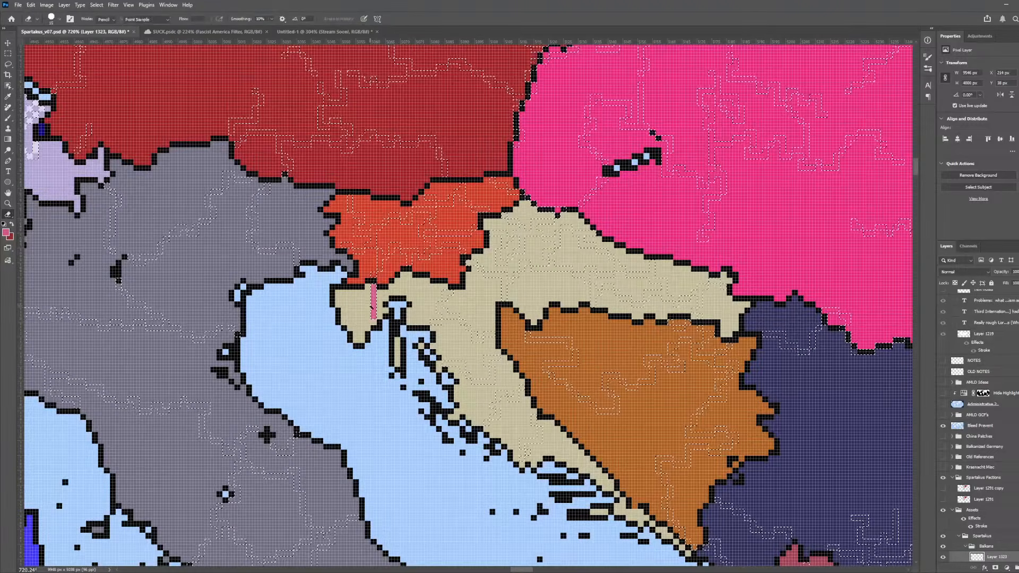
key(i)
key(ctrl+d)
- Sample Slovenia's orange-red from the map and fill the western part of Istria with it
click(375, 277)
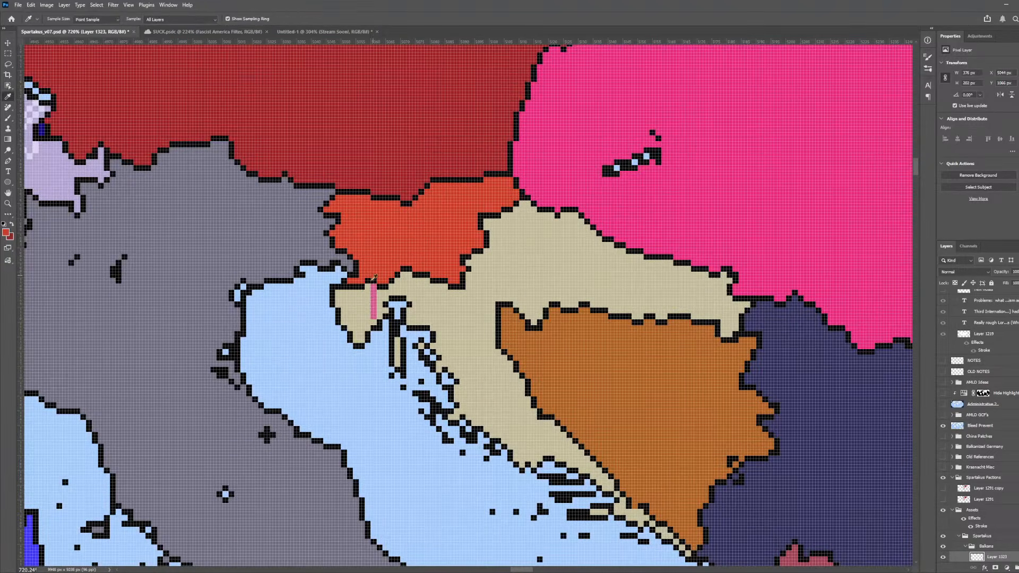
key(g)
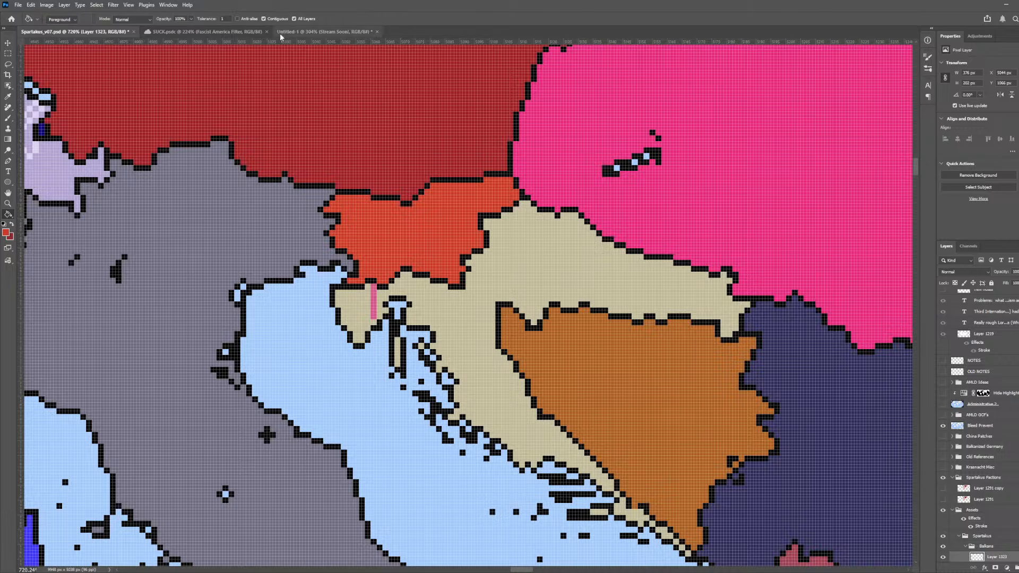
click(361, 316)
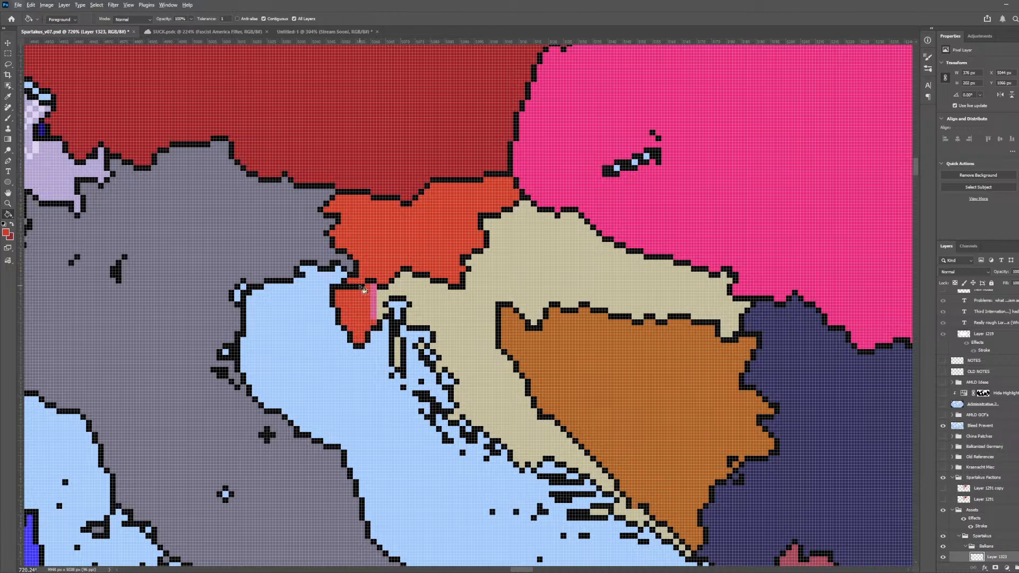
- Sample black from the neighbouring country border and draw Istria's eastern border over the erased pink strip with the Pencil
key(b)
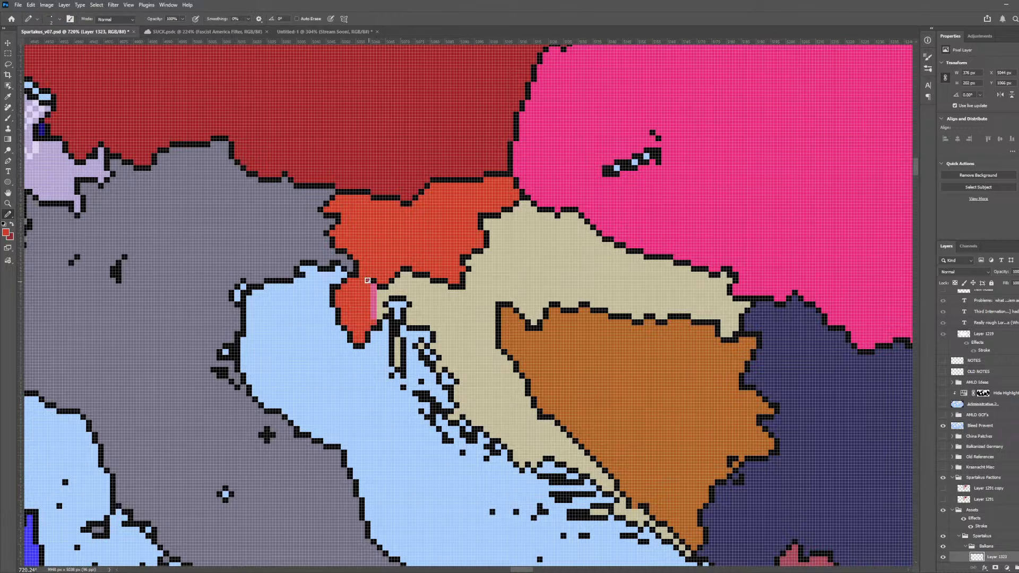
alt+click(385, 286)
drag(373, 317, 373, 292)
scroll(384, 321, down, 6)
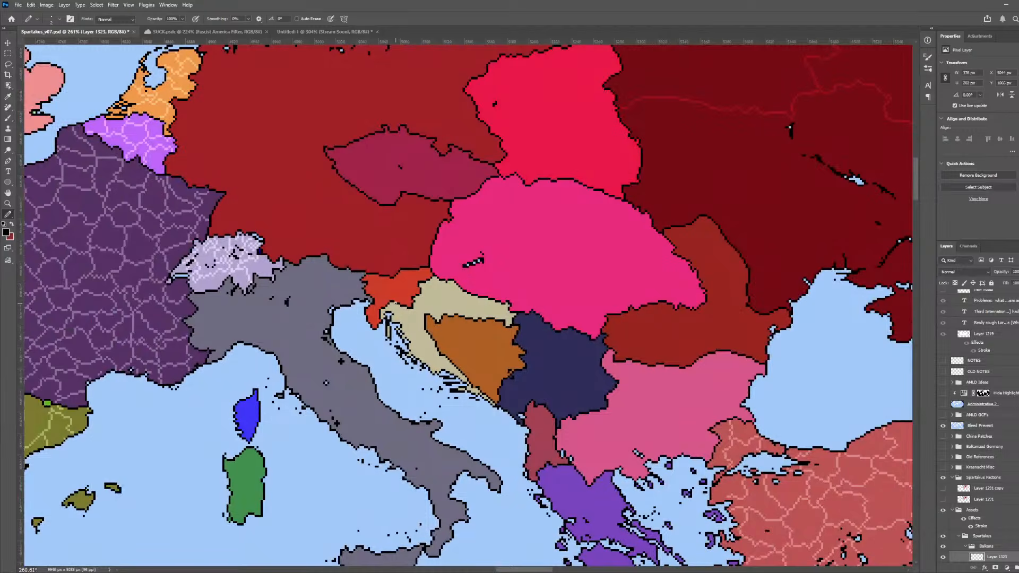
- Examine the recoloured Balkans within Europe, pick out the Italy and France layers, and survey the USSR and Central Asia
scroll(399, 312, up, 3)
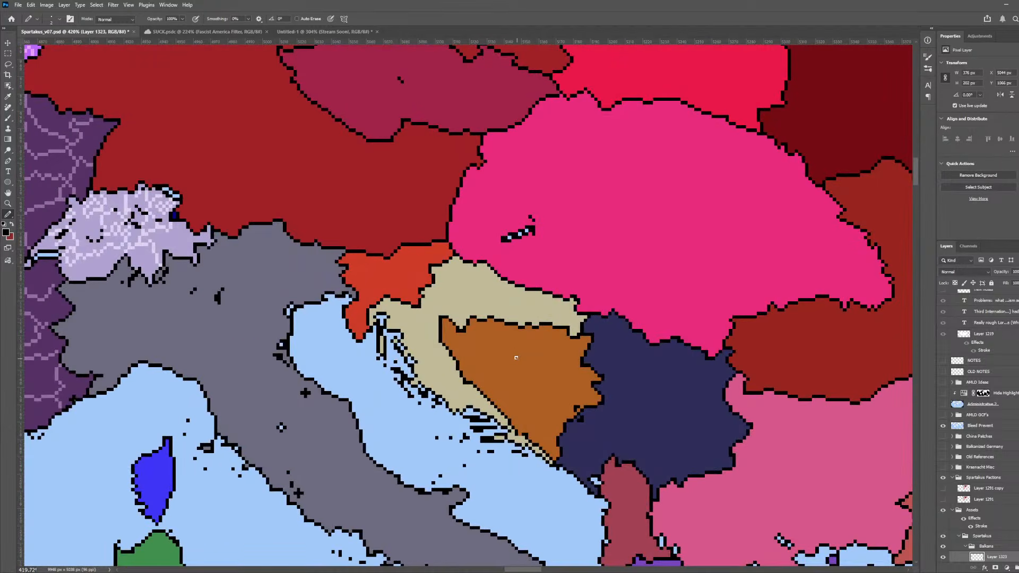
scroll(336, 404, down, 6)
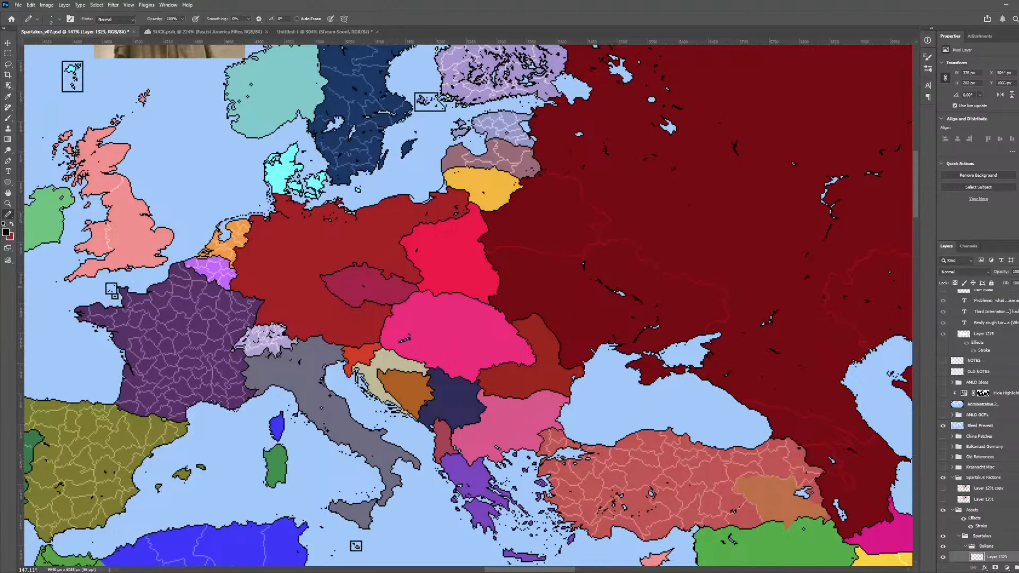
key(v)
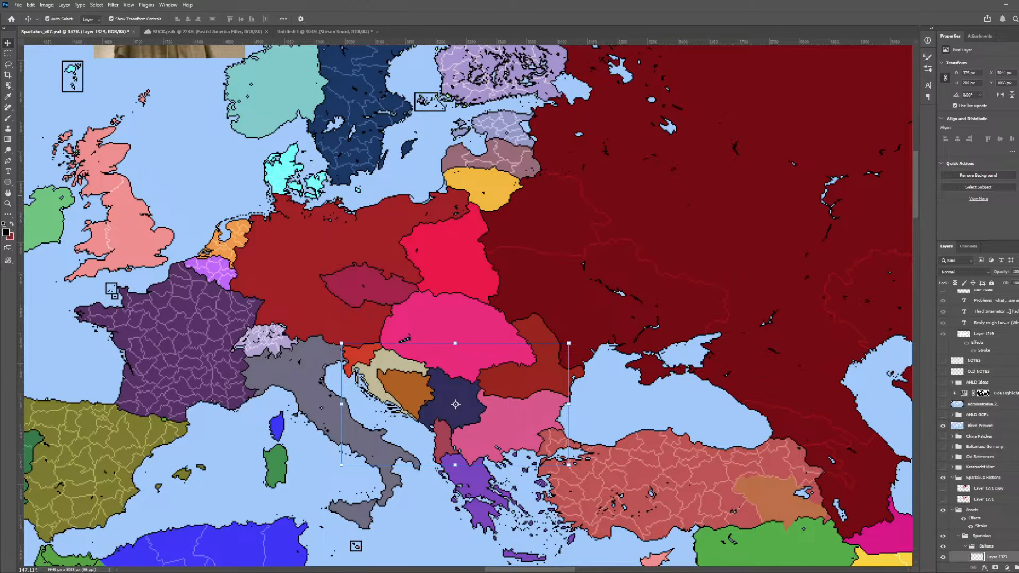
click(278, 368)
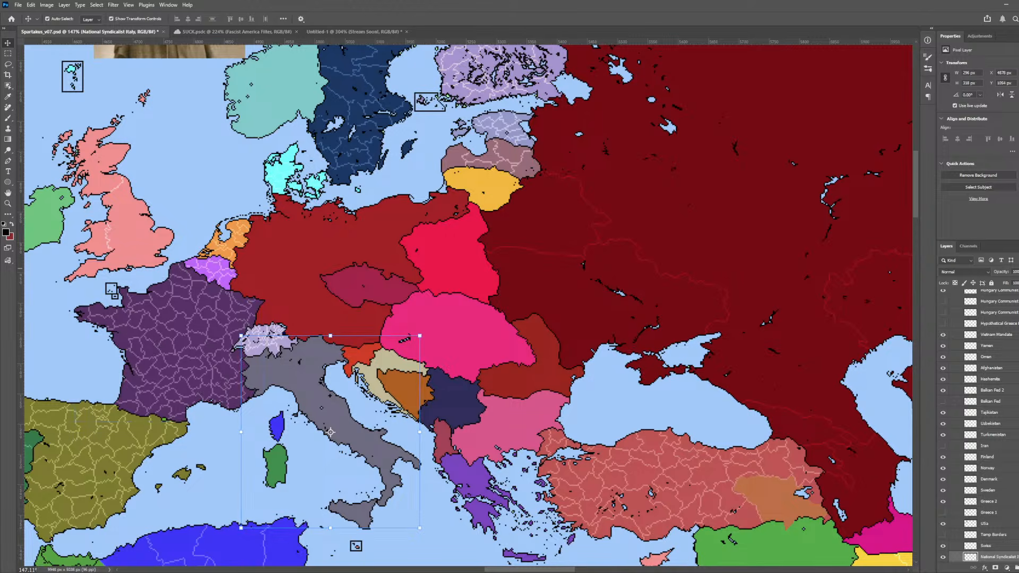
click(179, 360)
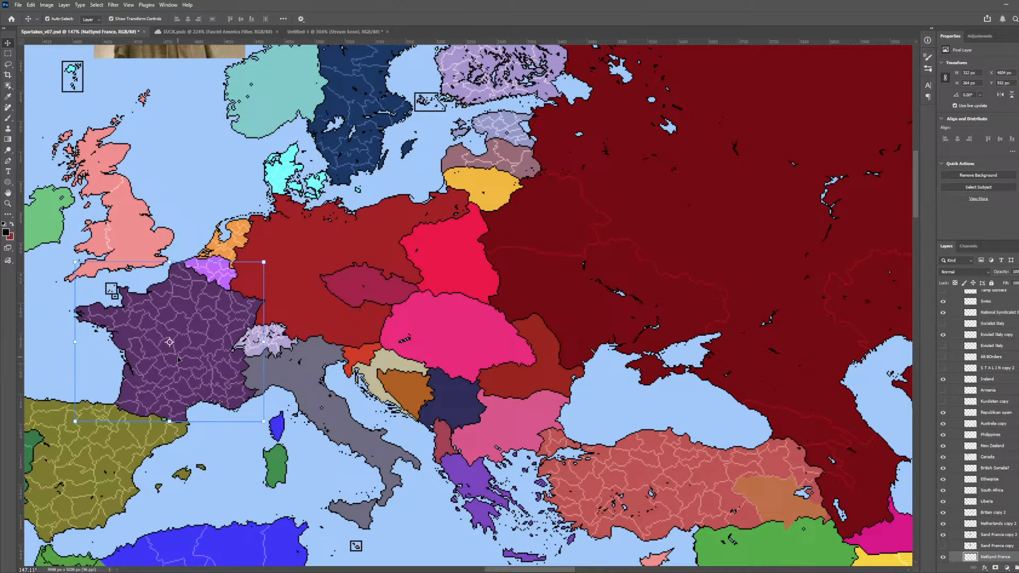
scroll(178, 360, down, 5)
scroll(178, 360, up, 4)
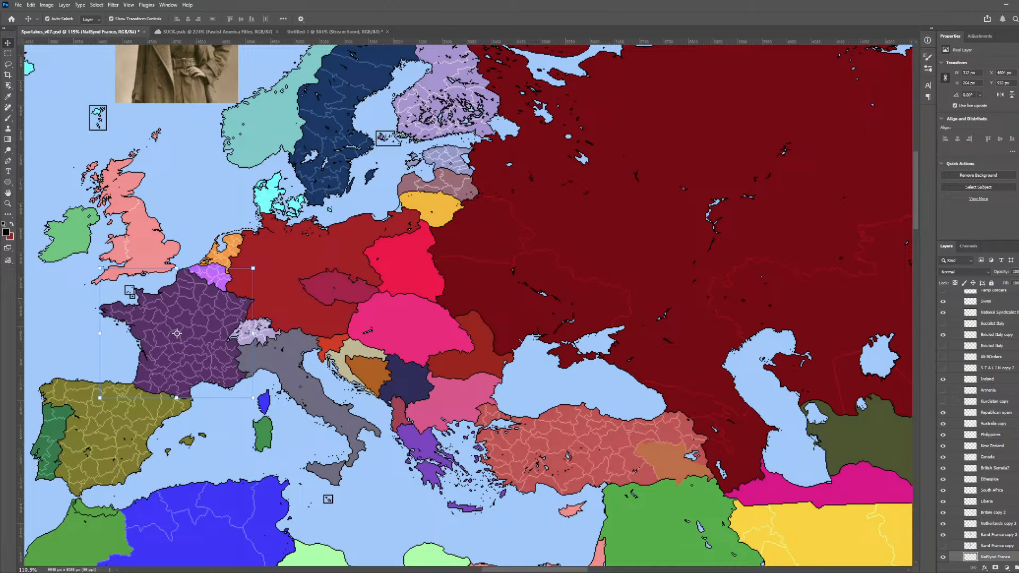
scroll(507, 434, down, 8)
scroll(584, 451, up, 7)
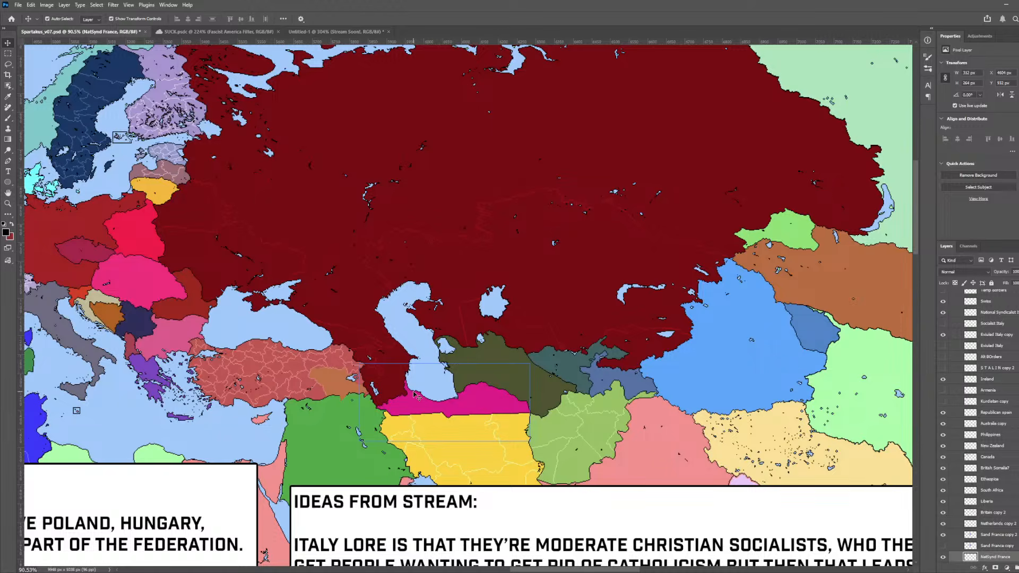
scroll(301, 218, down, 3)
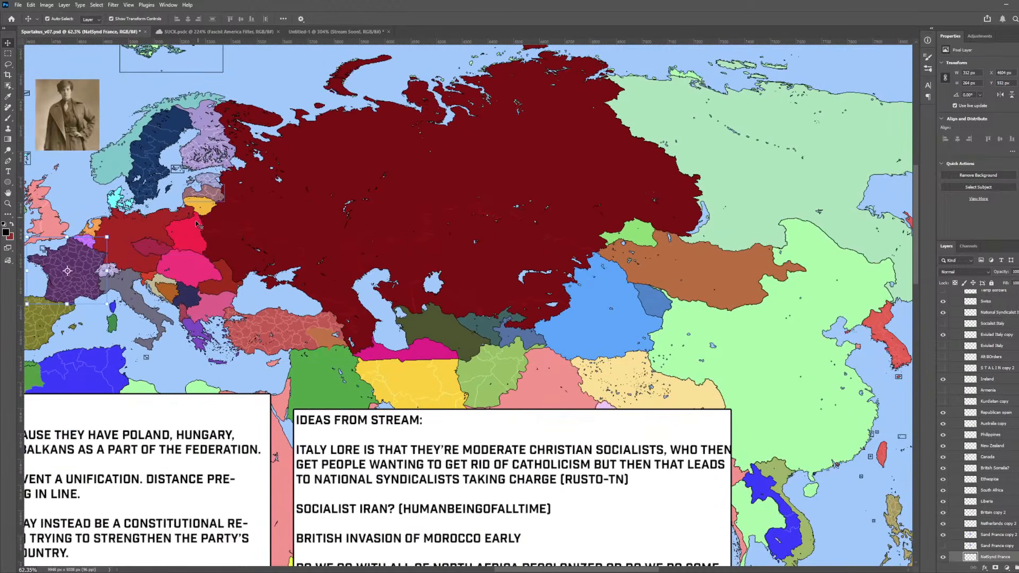
scroll(364, 356, up, 3)
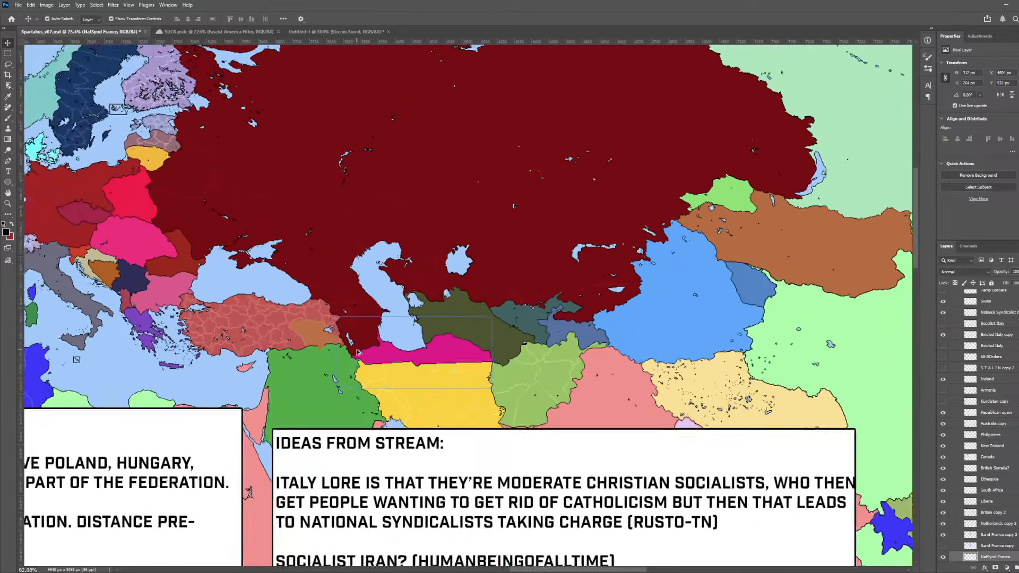
scroll(384, 359, left, 2)
scroll(384, 359, up, 1)
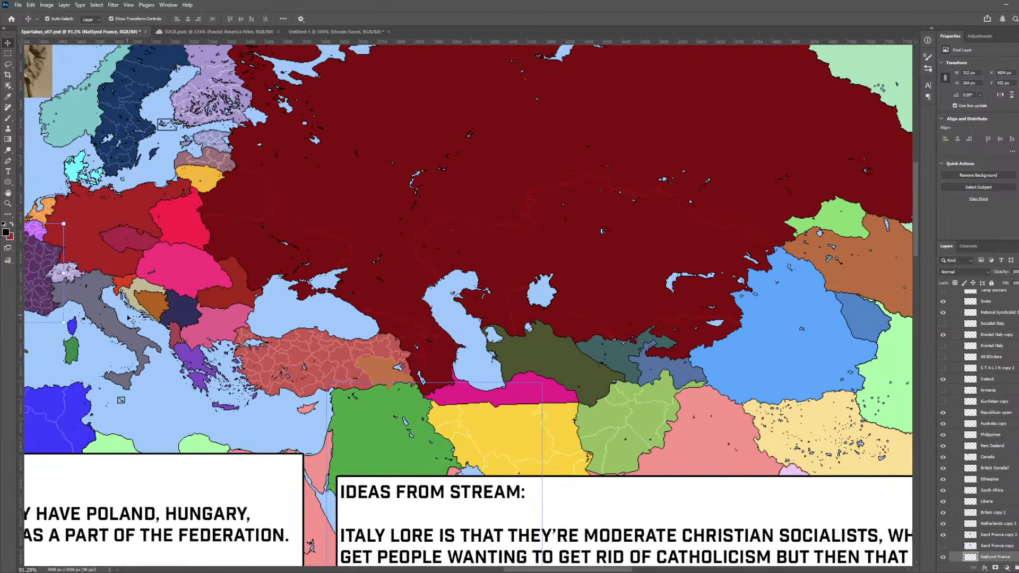
scroll(128, 317, left, 1)
scroll(127, 317, up, 3)
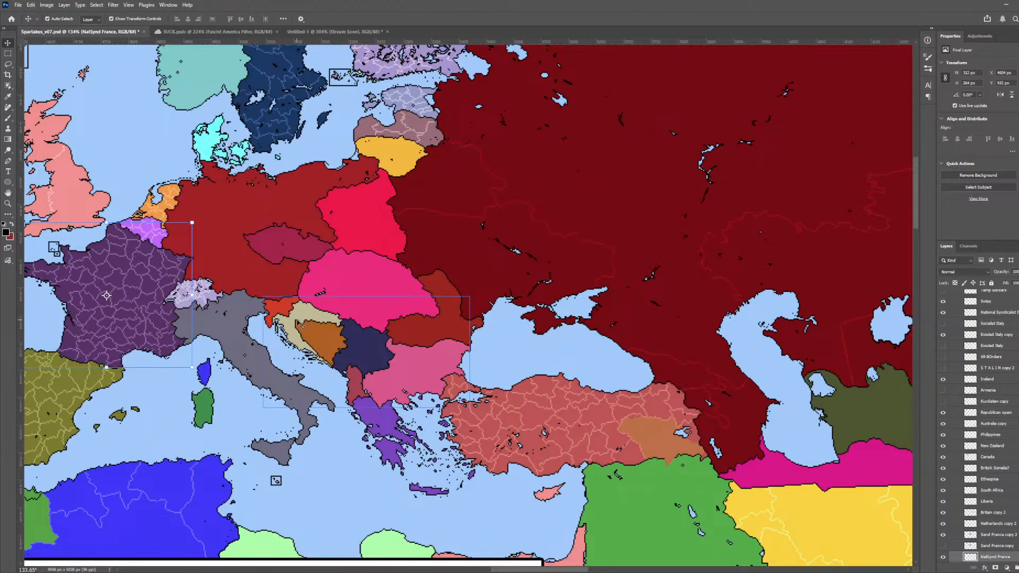
- Locate the Balkans layer, hide the Balkans group, and show the USSR D variant on the map
click(419, 352)
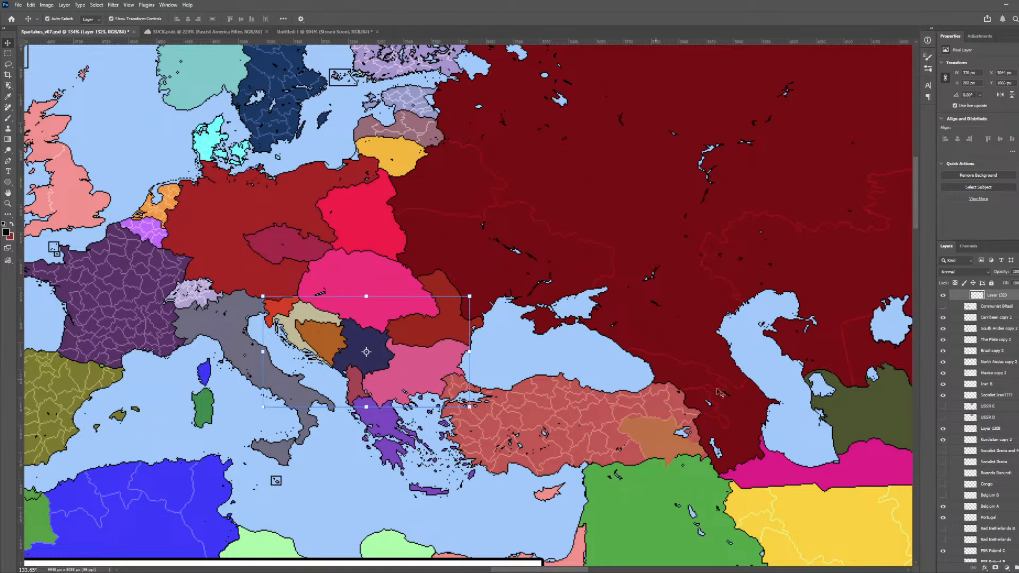
click(943, 337)
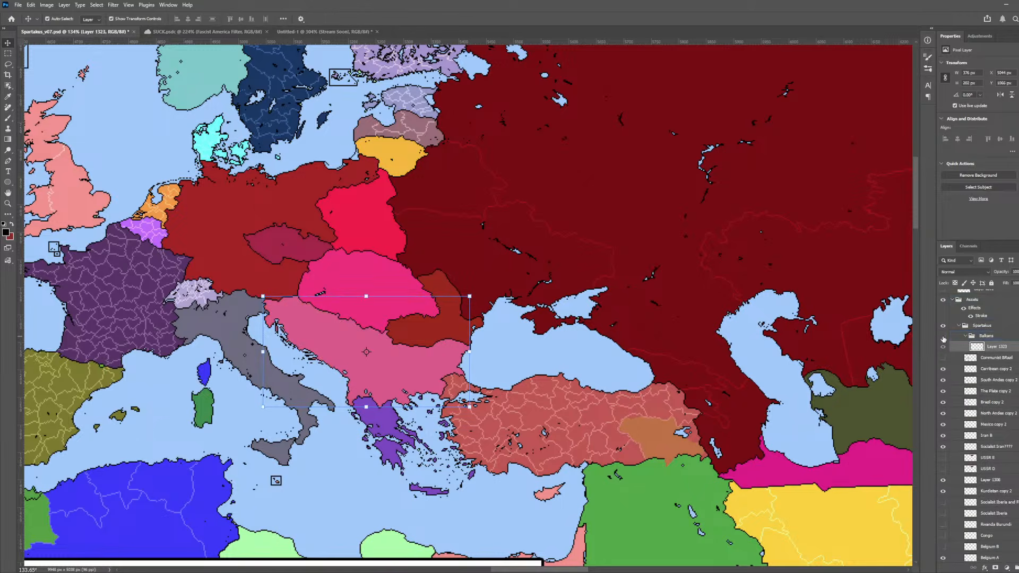
click(943, 469)
click(727, 451)
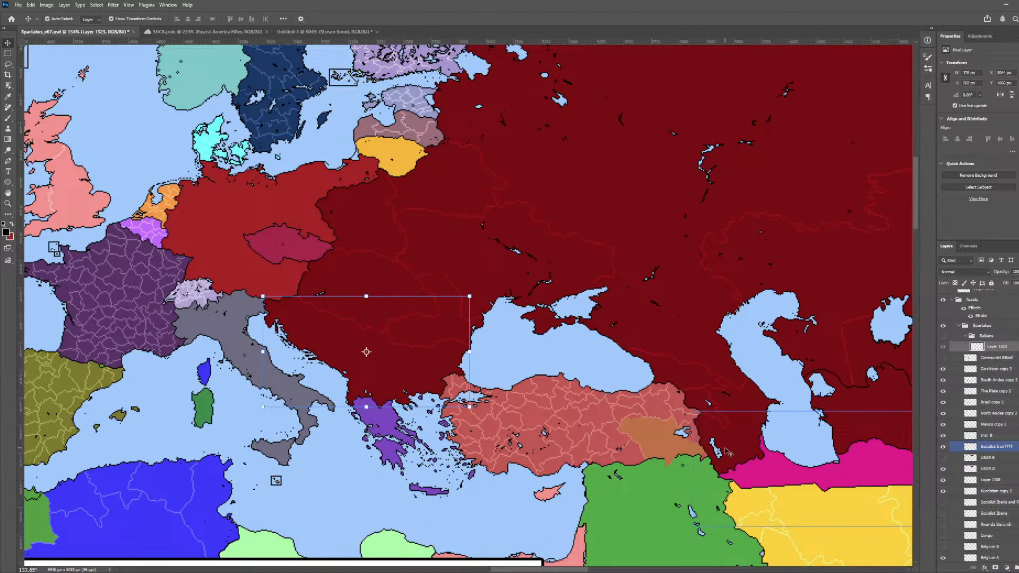
scroll(558, 194, down, 6)
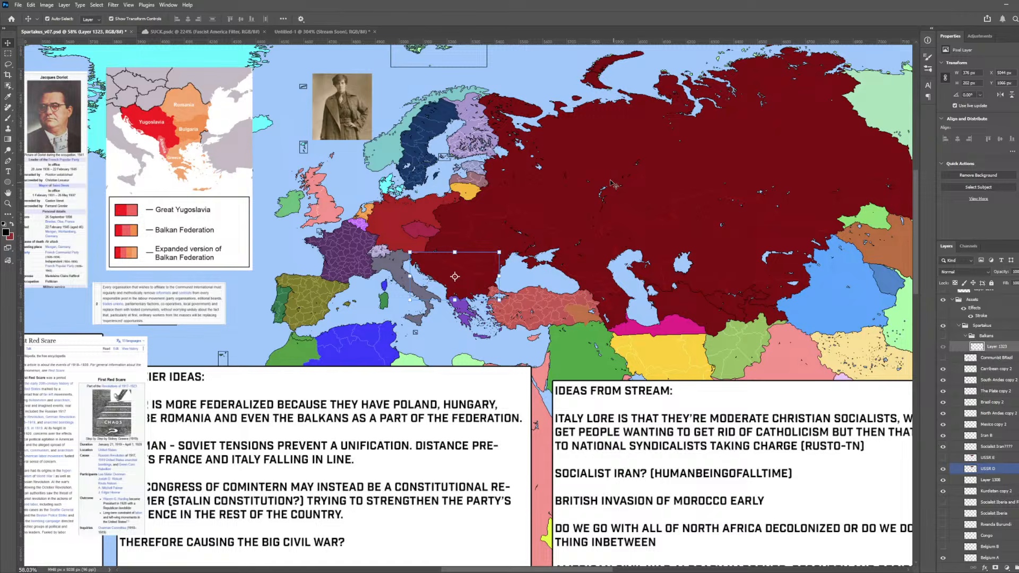
scroll(477, 200, up, 4)
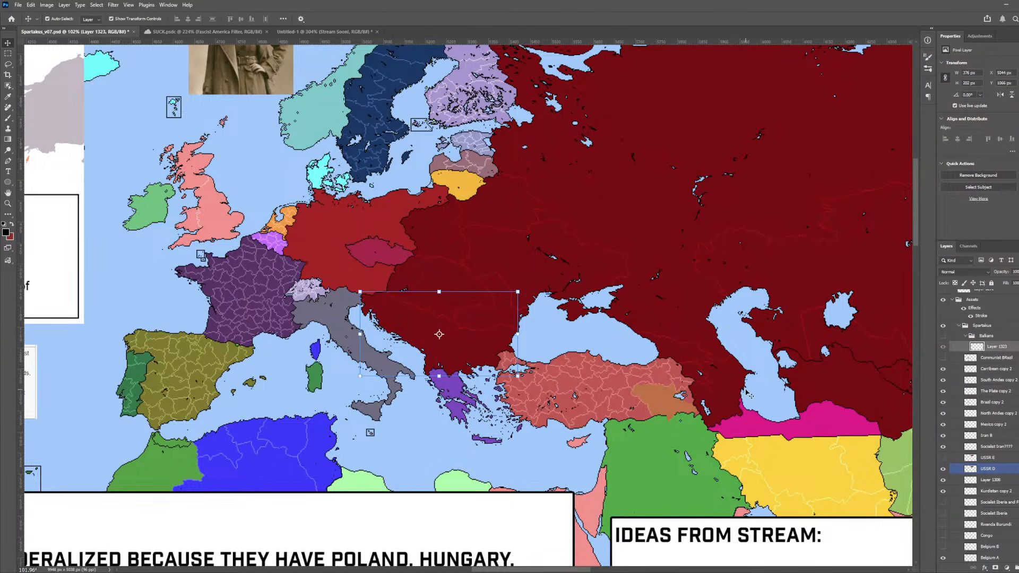
scroll(746, 393, up, 5)
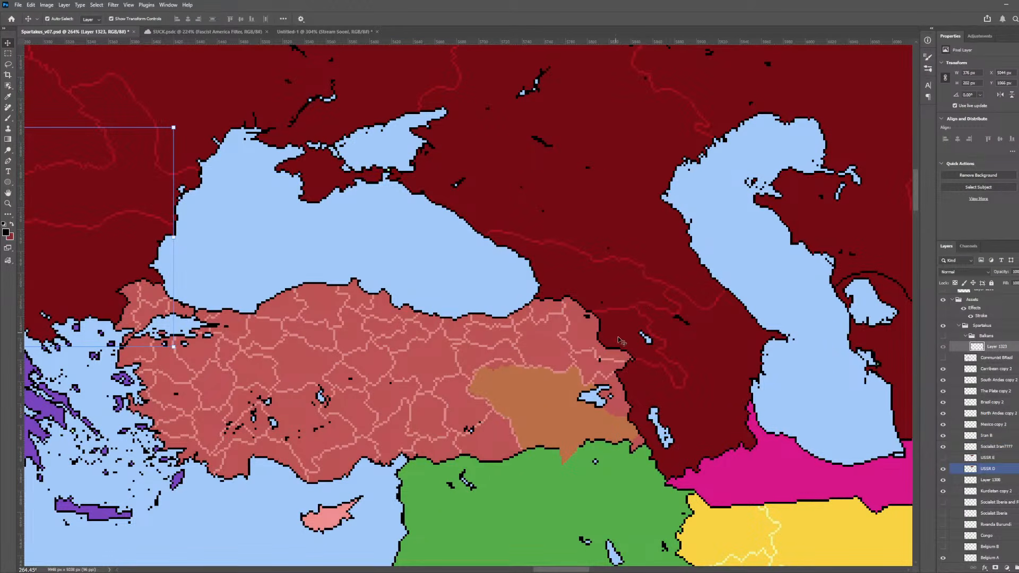
scroll(675, 362, down, 3)
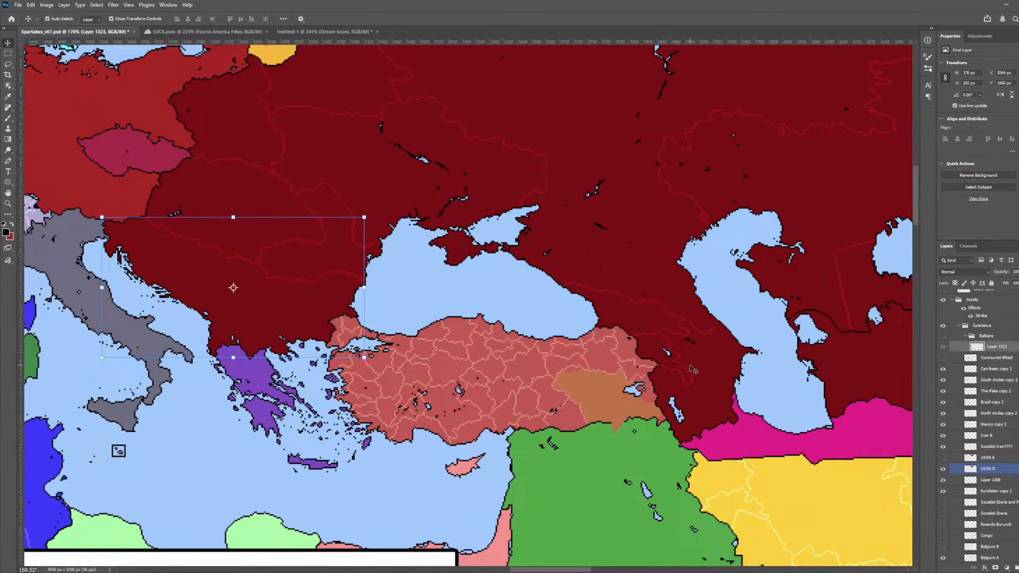
scroll(693, 369, down, 6)
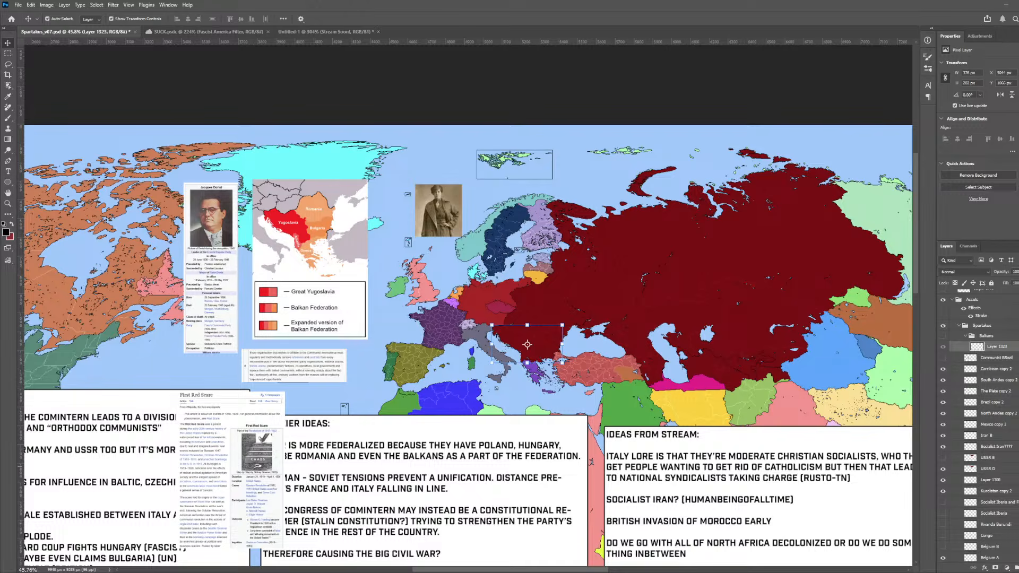
- Examine the USSR D variant's territory across Europe, the Balkans, Siberia and Central Asia
scroll(561, 286, up, 4)
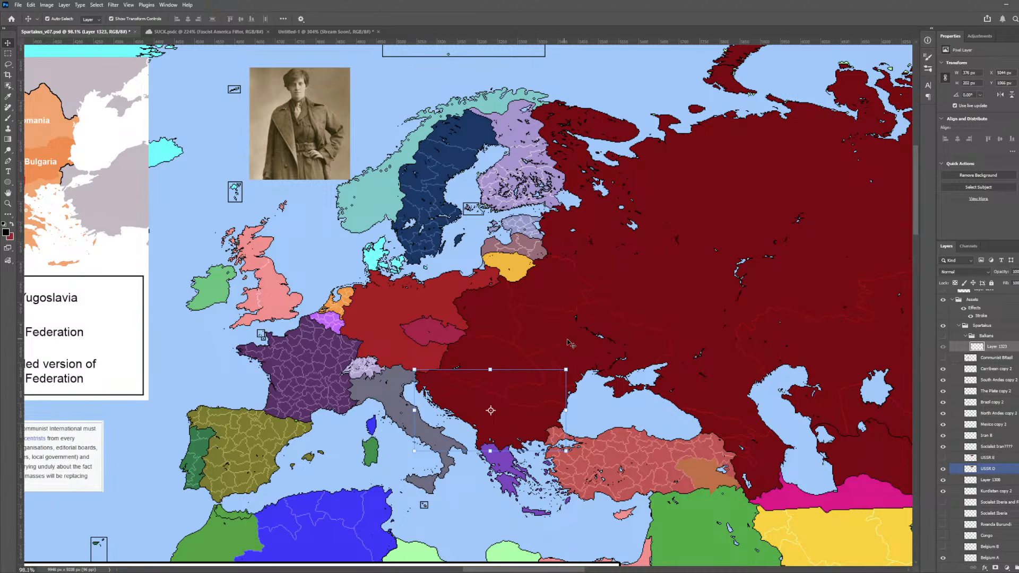
scroll(509, 489, down, 5)
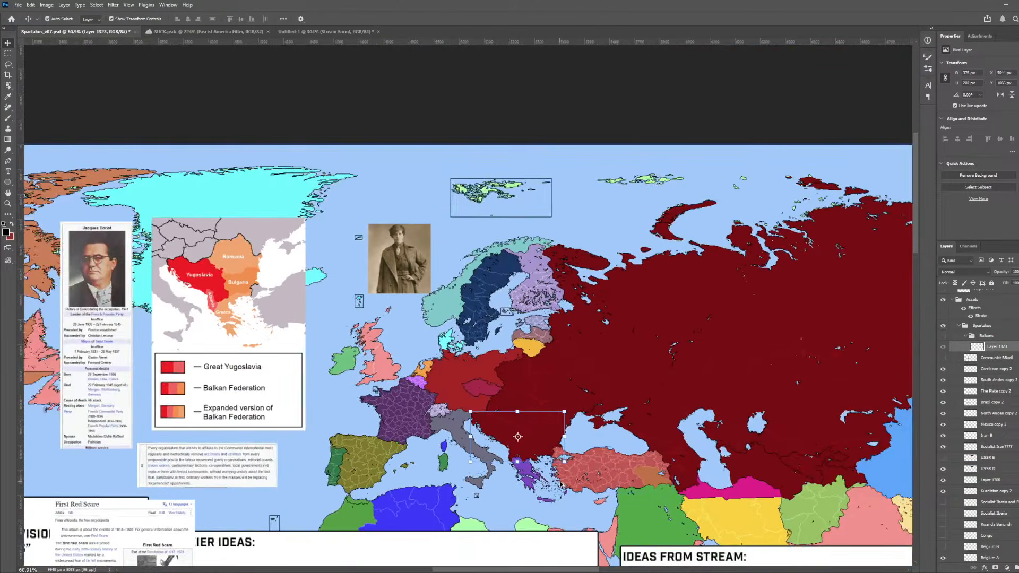
scroll(509, 491, right, 2)
scroll(508, 493, up, 6)
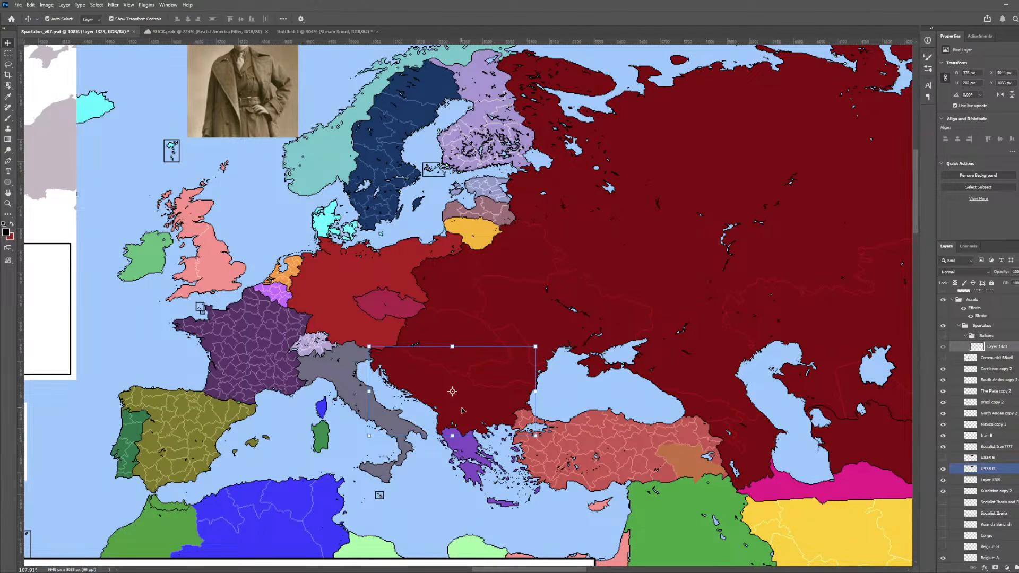
scroll(485, 391, down, 5)
drag(558, 313, 460, 320)
scroll(460, 320, up, 6)
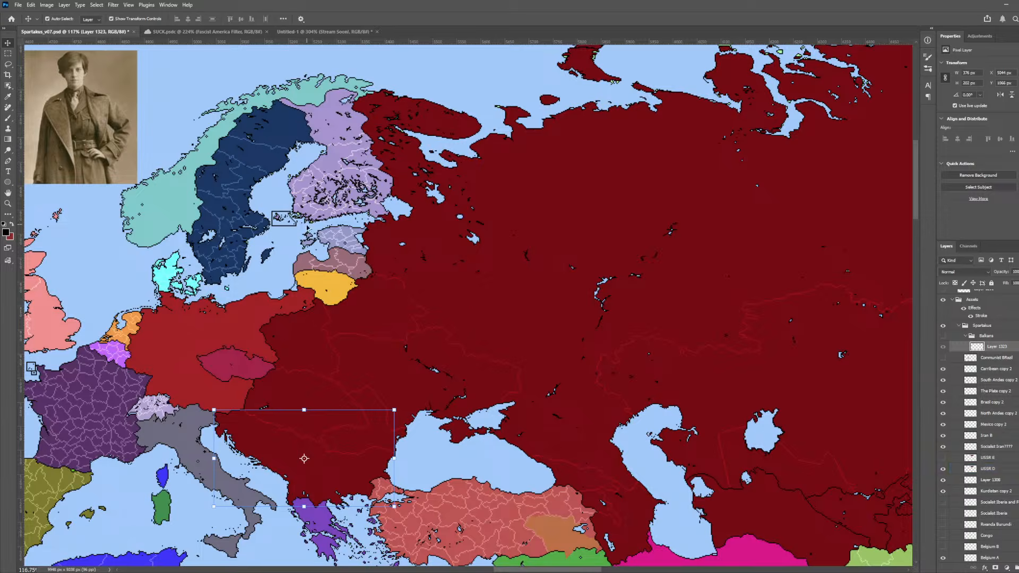
scroll(368, 345, down, 5)
scroll(336, 334, up, 3)
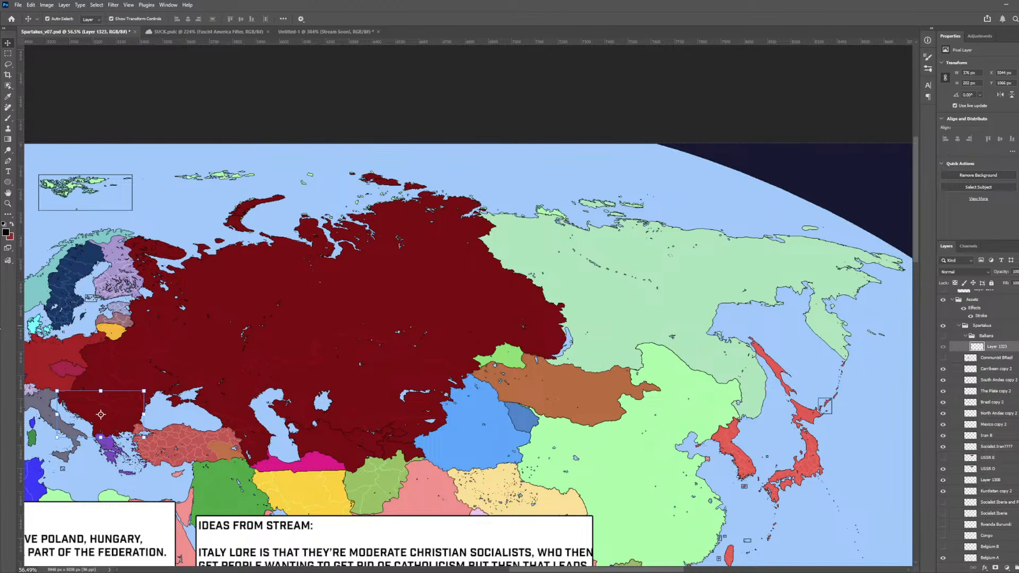
scroll(261, 456, down, 1)
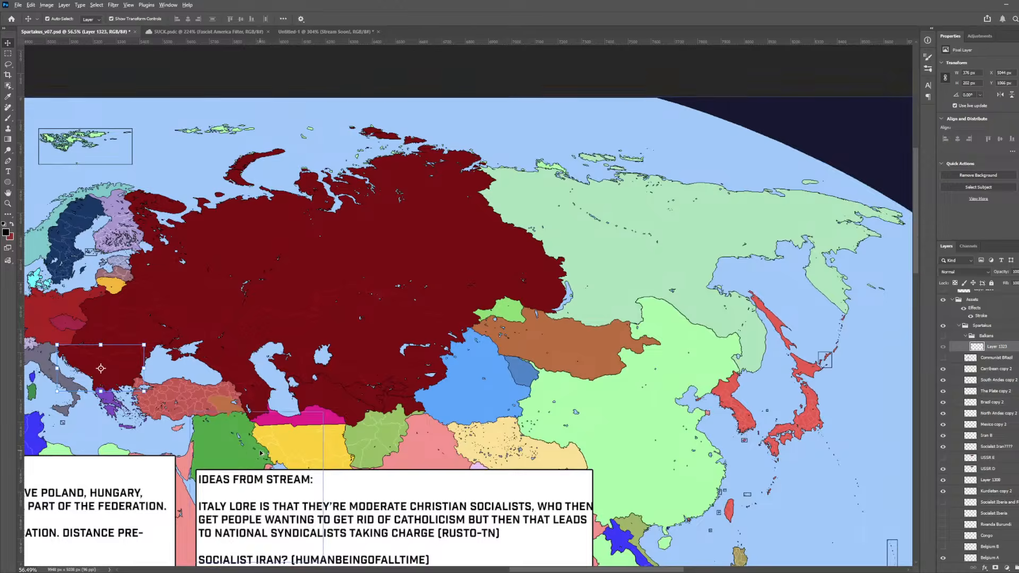
- Pick out the Ideas from Stream note covering Iran and hide its Notes Stream 2 group
scroll(261, 455, up, 6)
scroll(289, 477, down, 1)
click(289, 480)
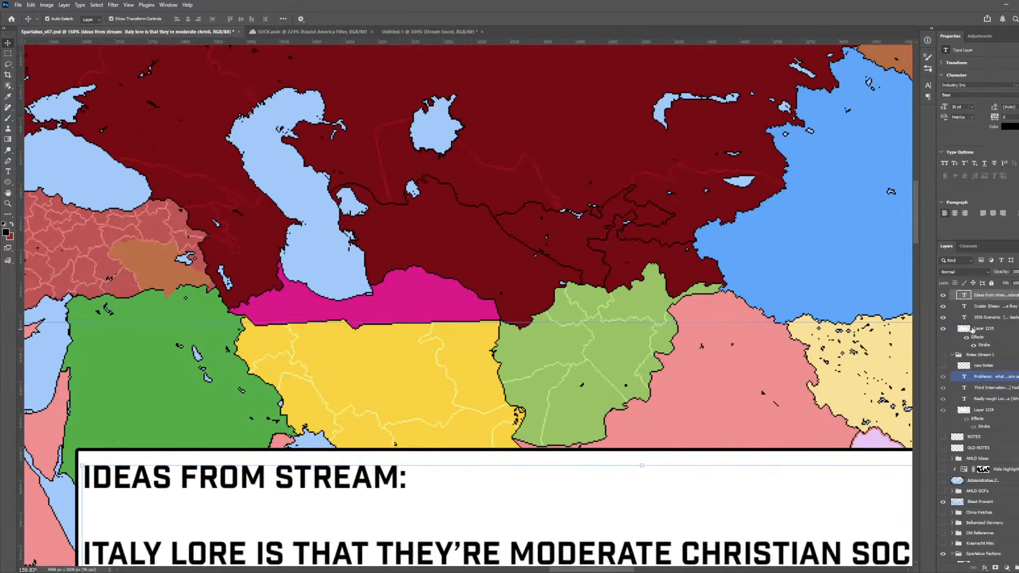
click(943, 294)
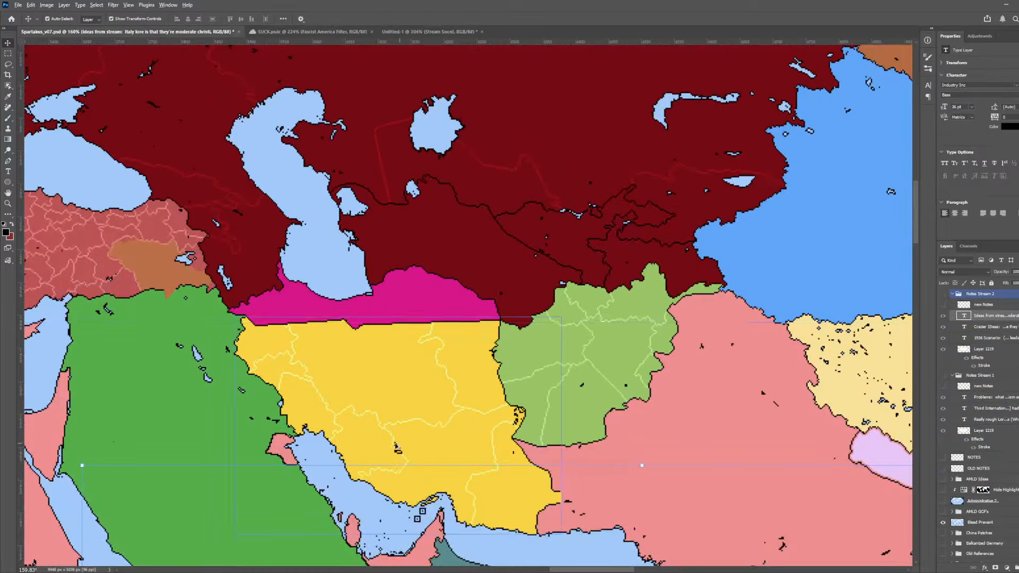
- Select the yellow Iran B layer, duplicate it, name the copy Iran C, and hide the original
scroll(339, 425, down, 2)
click(292, 421)
scroll(295, 425, up, 2)
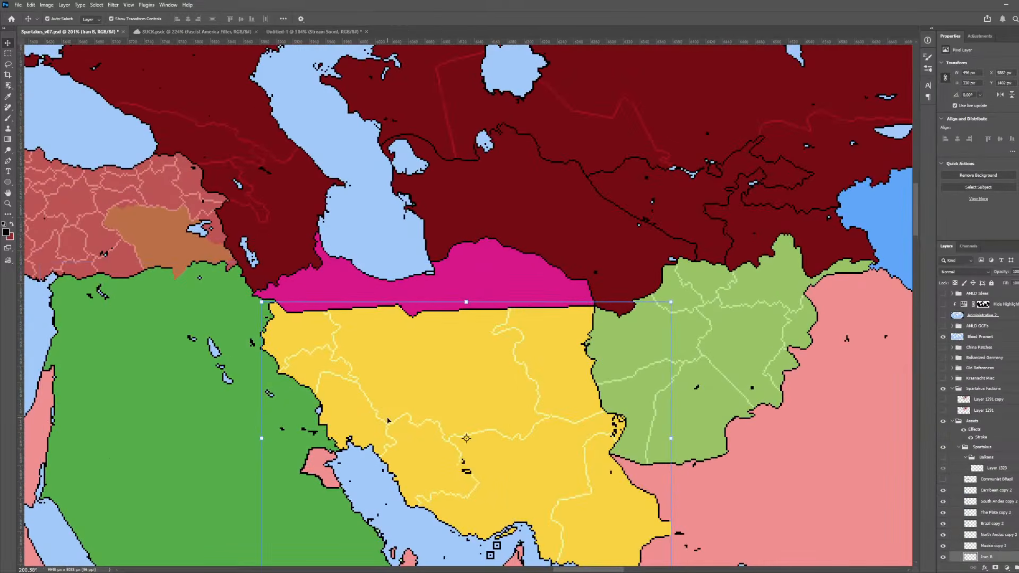
scroll(514, 458, down, 2)
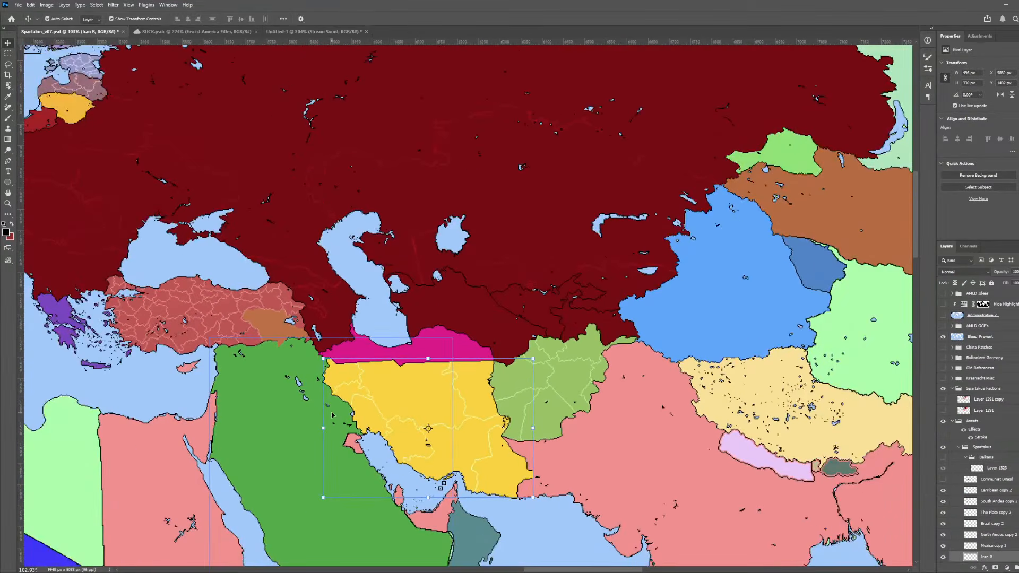
scroll(300, 413, up, 3)
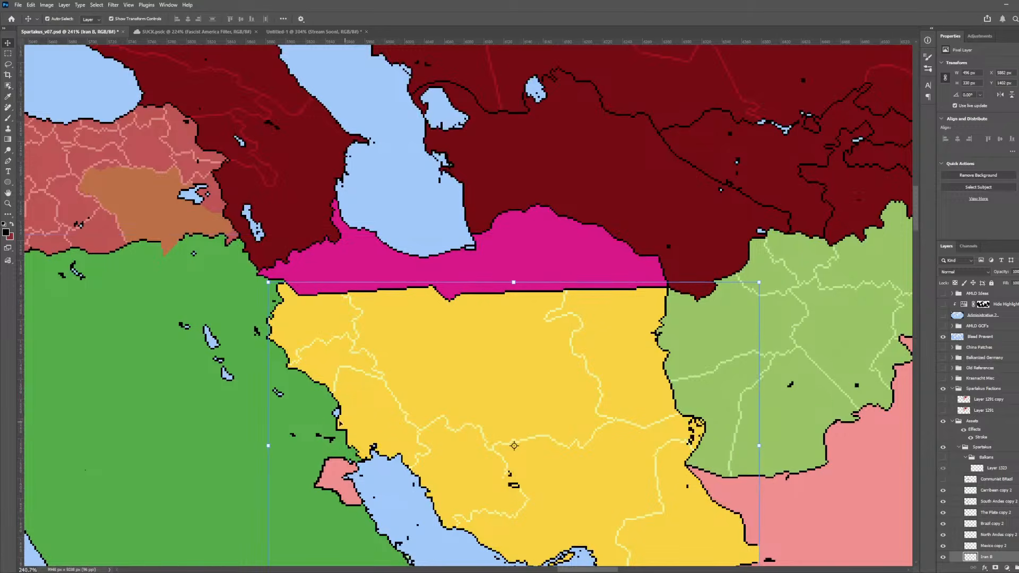
key(ctrl+j)
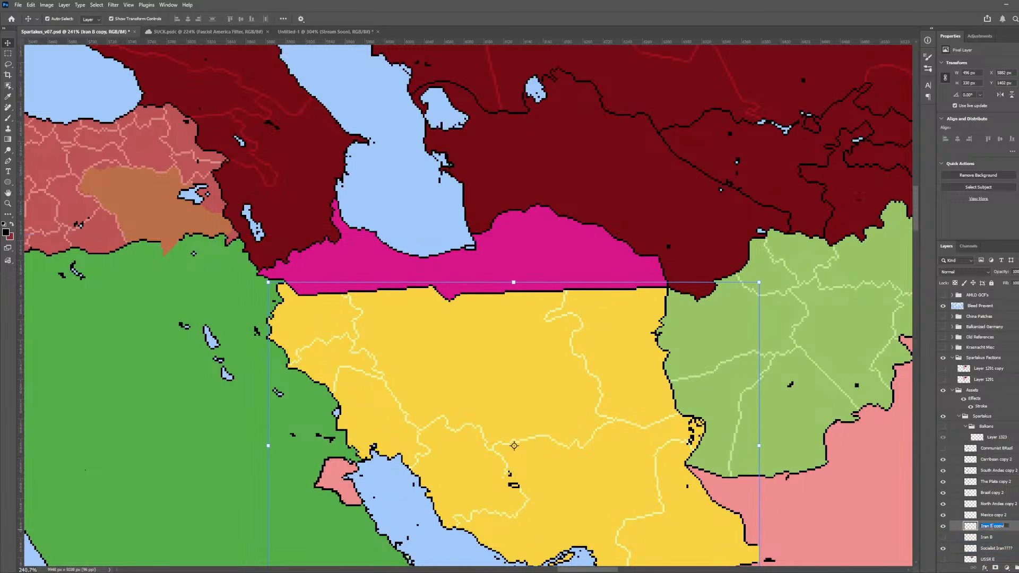
double_click(988, 526)
click(991, 526)
drag(991, 526, 1005, 533)
text(C)
key(Return)
- Sample the green of Iran's western neighbour and fill Iran's southwestern province at the head of the Persian Gulf with it
key(o)
key(i)
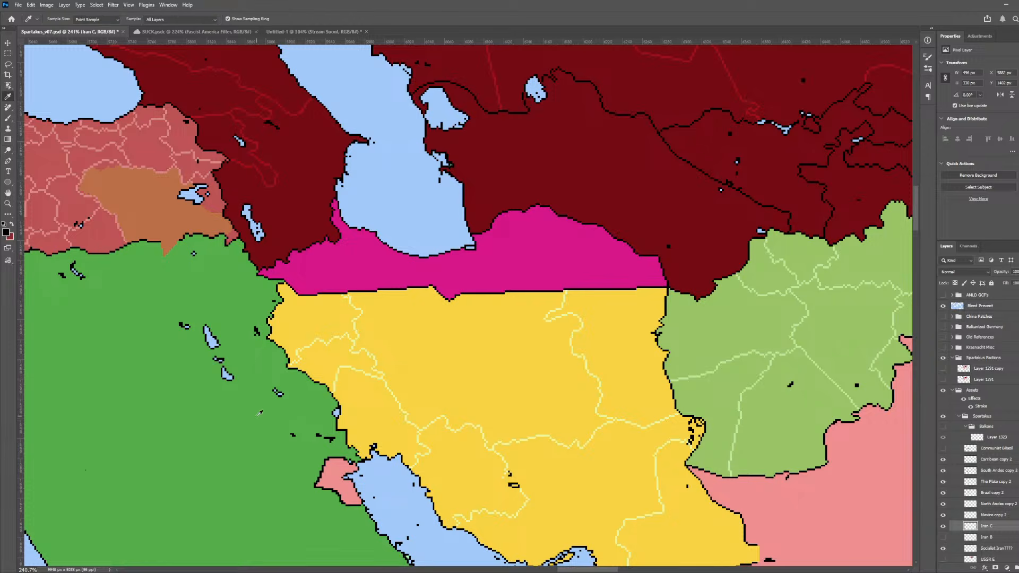
click(257, 419)
scroll(313, 441, up, 3)
key(g)
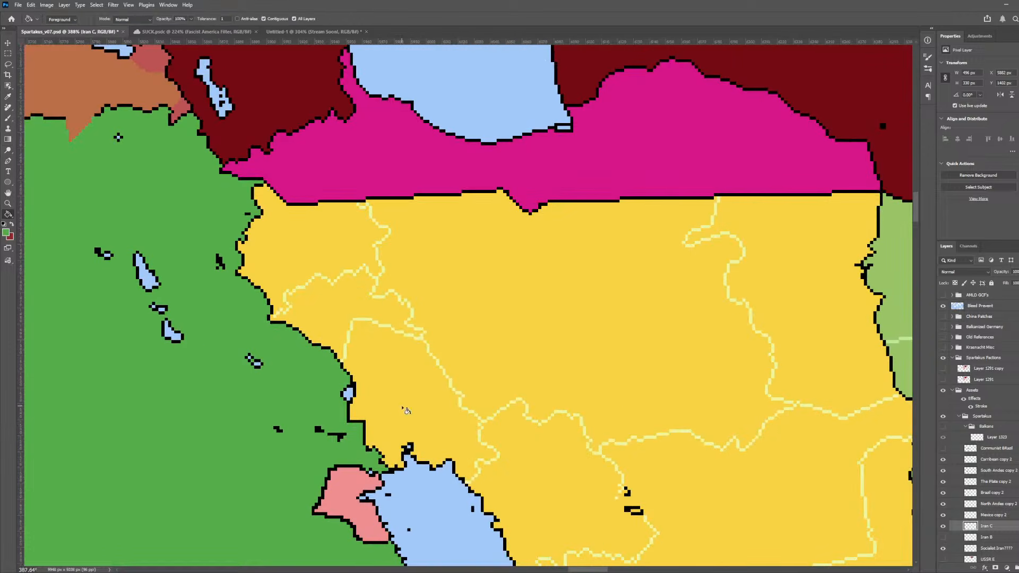
click(402, 406)
scroll(375, 465, up, 5)
scroll(375, 465, down, 3)
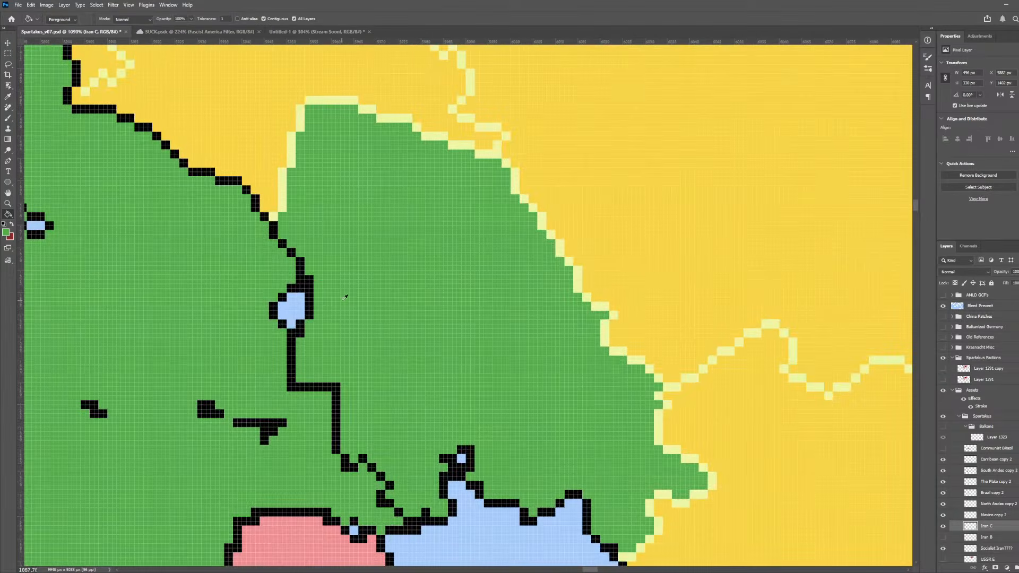
- Paint out the old black border between the recoloured province and its western neighbour in green with the Pencil
scroll(344, 298, up, 5)
key(b)
mouse_move(291, 248)
mouse_down()
mouse_move(326, 283)
mouse_move(339, 319)
mouse_up()
mouse_move(315, 397)
mouse_down()
mouse_move(317, 449)
mouse_move(375, 452)
mouse_up()
scroll(372, 450, down, 2)
scroll(369, 447, down, 5)
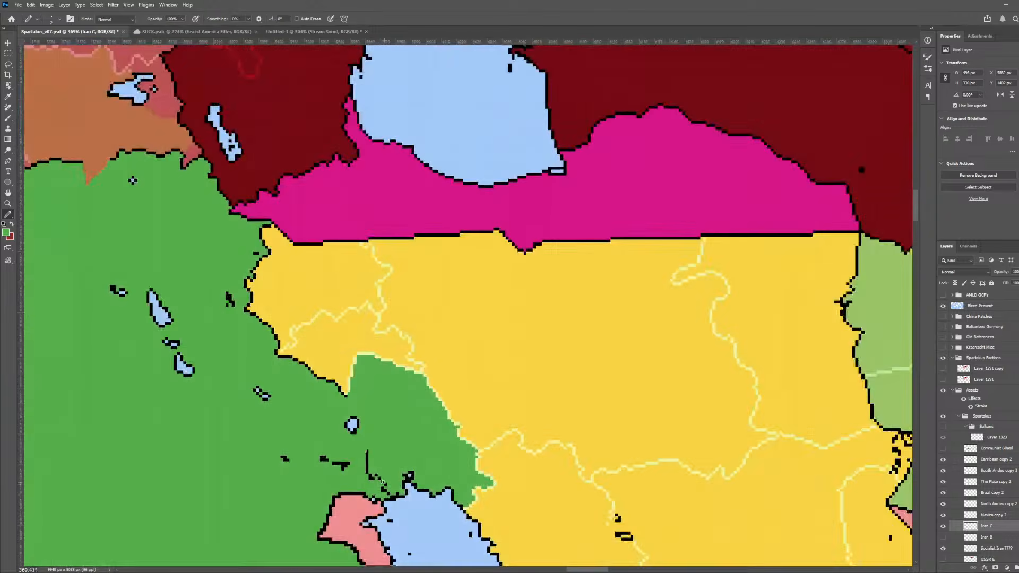
scroll(371, 478, up, 6)
mouse_move(374, 495)
mouse_down()
mouse_move(376, 473)
mouse_move(353, 446)
mouse_move(342, 437)
mouse_move(328, 452)
mouse_move(309, 429)
mouse_move(311, 346)
mouse_up()
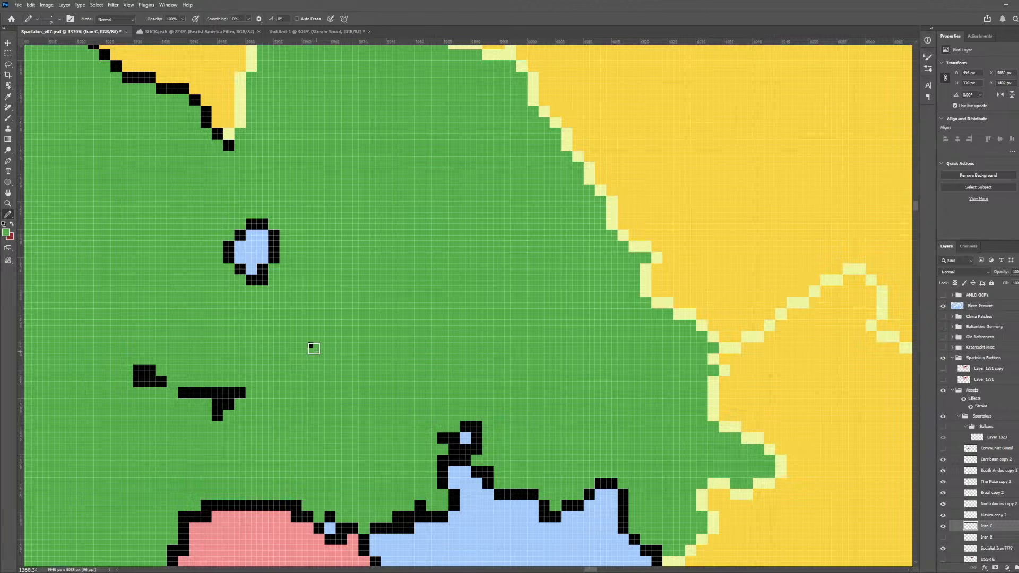
scroll(464, 401, down, 5)
- Select Iran's pale internal border lines, erase them along the green province's edge to expose the black border beneath, and clear the selection
scroll(466, 402, up, 5)
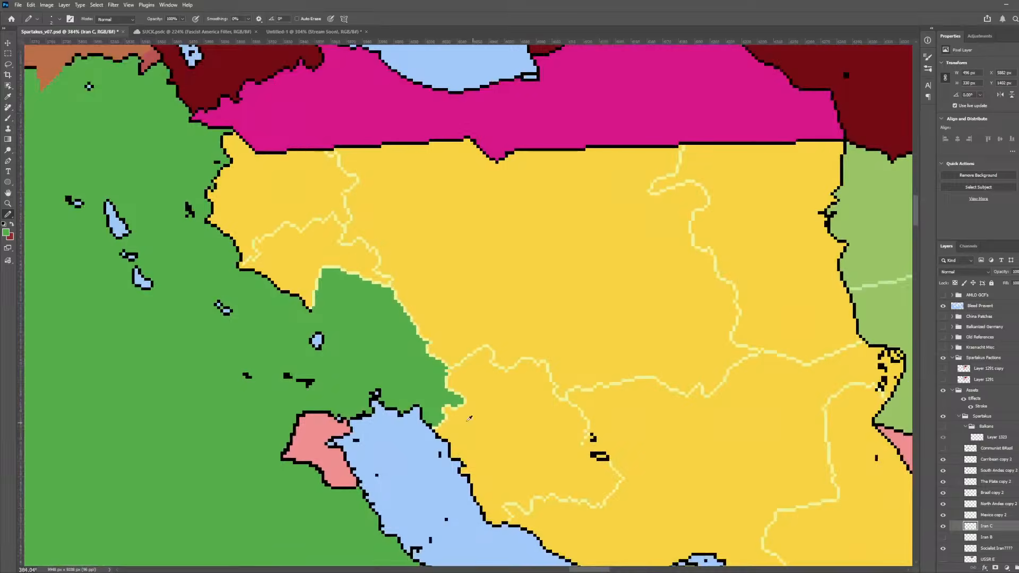
key(w)
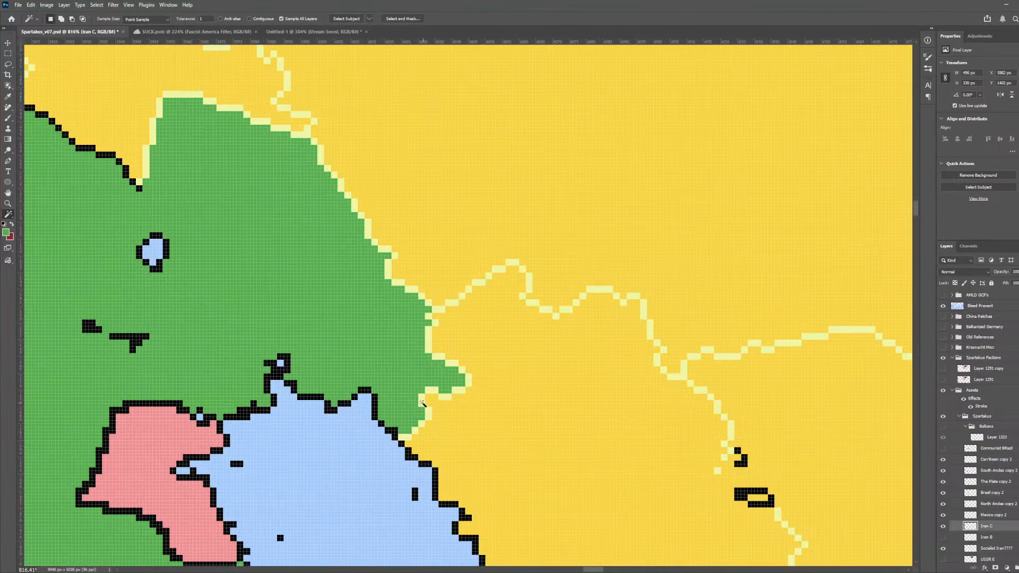
click(423, 402)
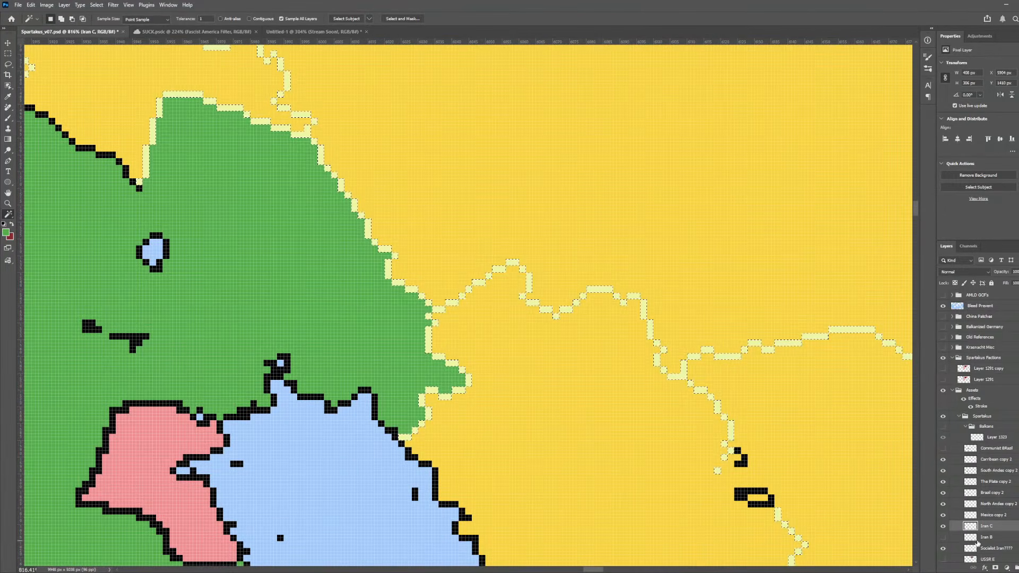
key(e)
mouse_move(439, 455)
mouse_down()
mouse_move(454, 400)
mouse_move(419, 361)
mouse_move(409, 308)
mouse_move(436, 412)
mouse_move(425, 337)
mouse_move(330, 161)
mouse_move(263, 141)
mouse_move(271, 148)
mouse_move(210, 107)
mouse_move(144, 182)
mouse_up()
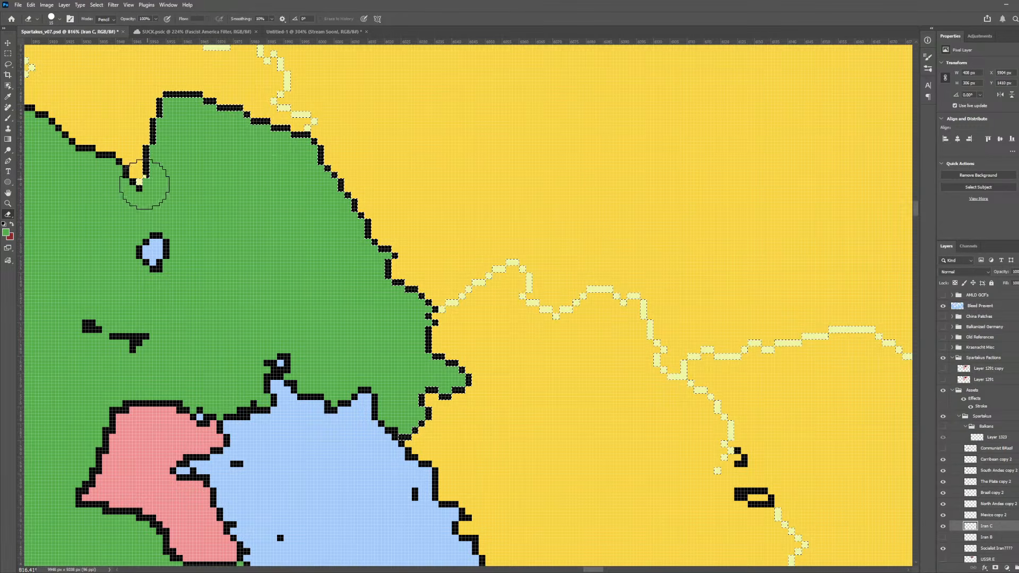
scroll(180, 236, down, 4)
key(w)
scroll(177, 240, down, 3)
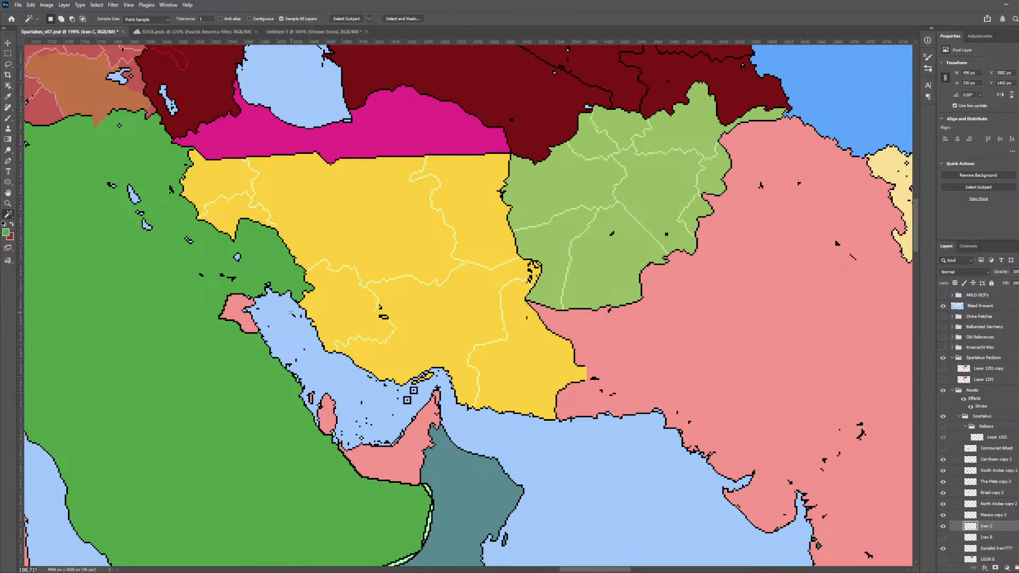
scroll(318, 319, down, 3)
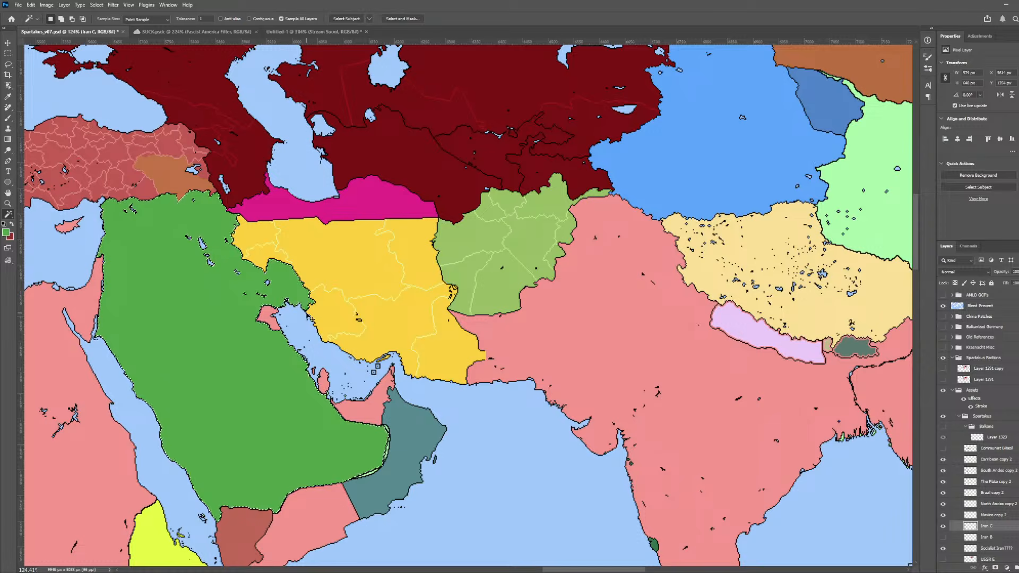
click(290, 287)
key(ctrl+d)
- Swap the Iran C layer for Iran B on the map and save the document as Spartakus_v08.psd
click(943, 526)
click(944, 537)
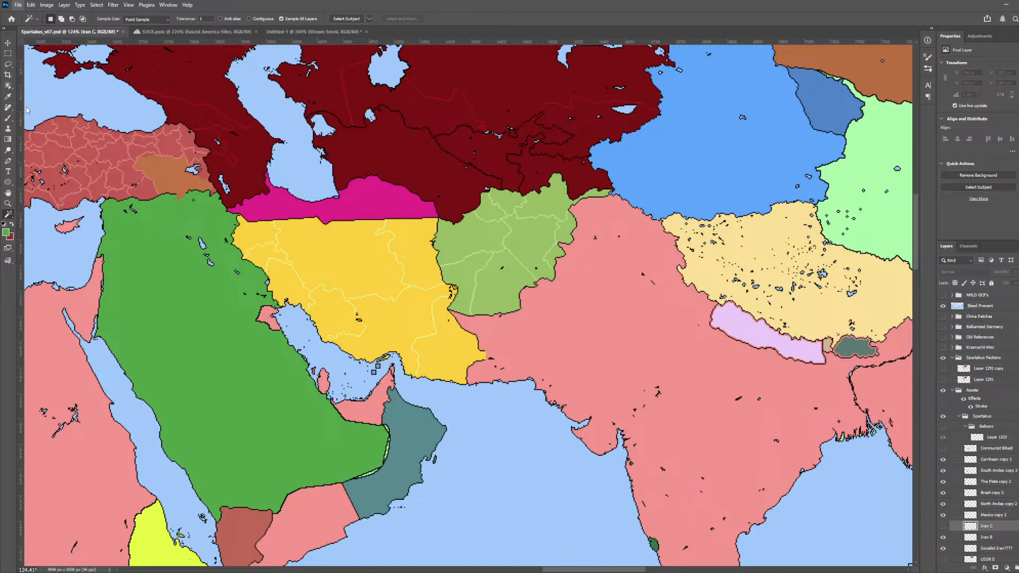
click(247, 337)
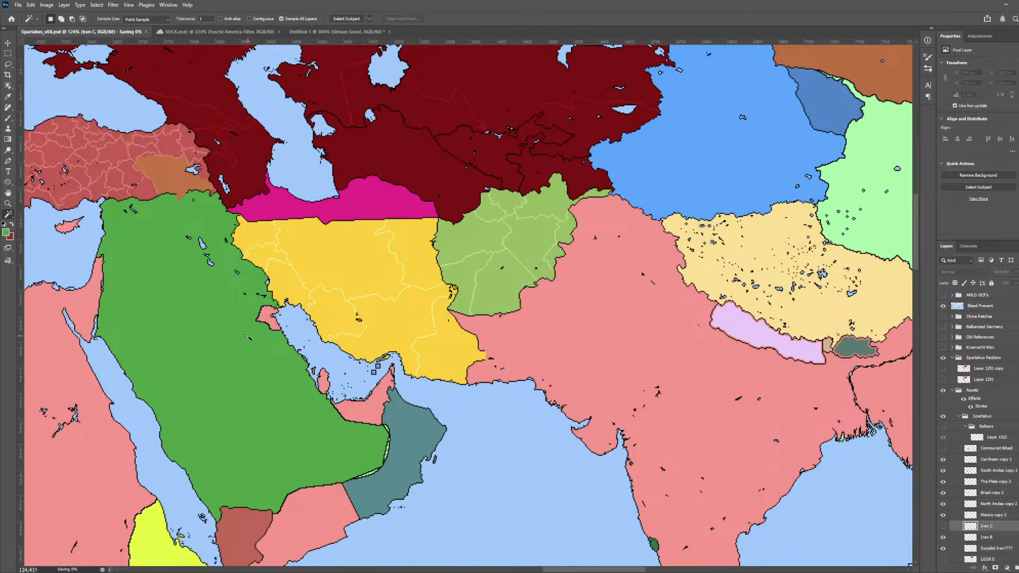